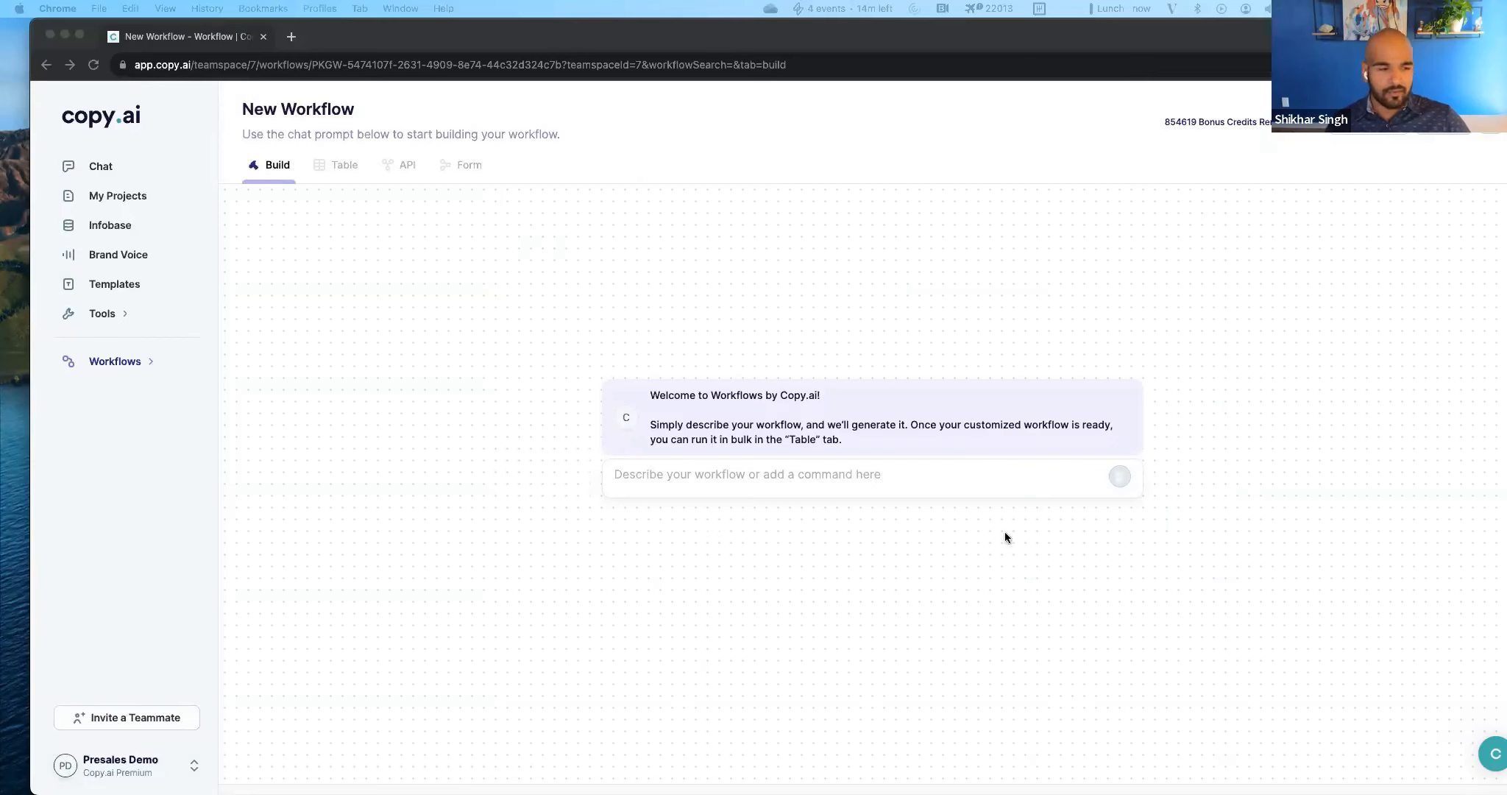
pyautogui.click(914, 479)
pyautogui.write('Given a URL to a blog post please scrape the blog post, then summarize the blog post, then create 5 twitter posts, 5 linkedin posts and 5 facebook posts that promote it.')
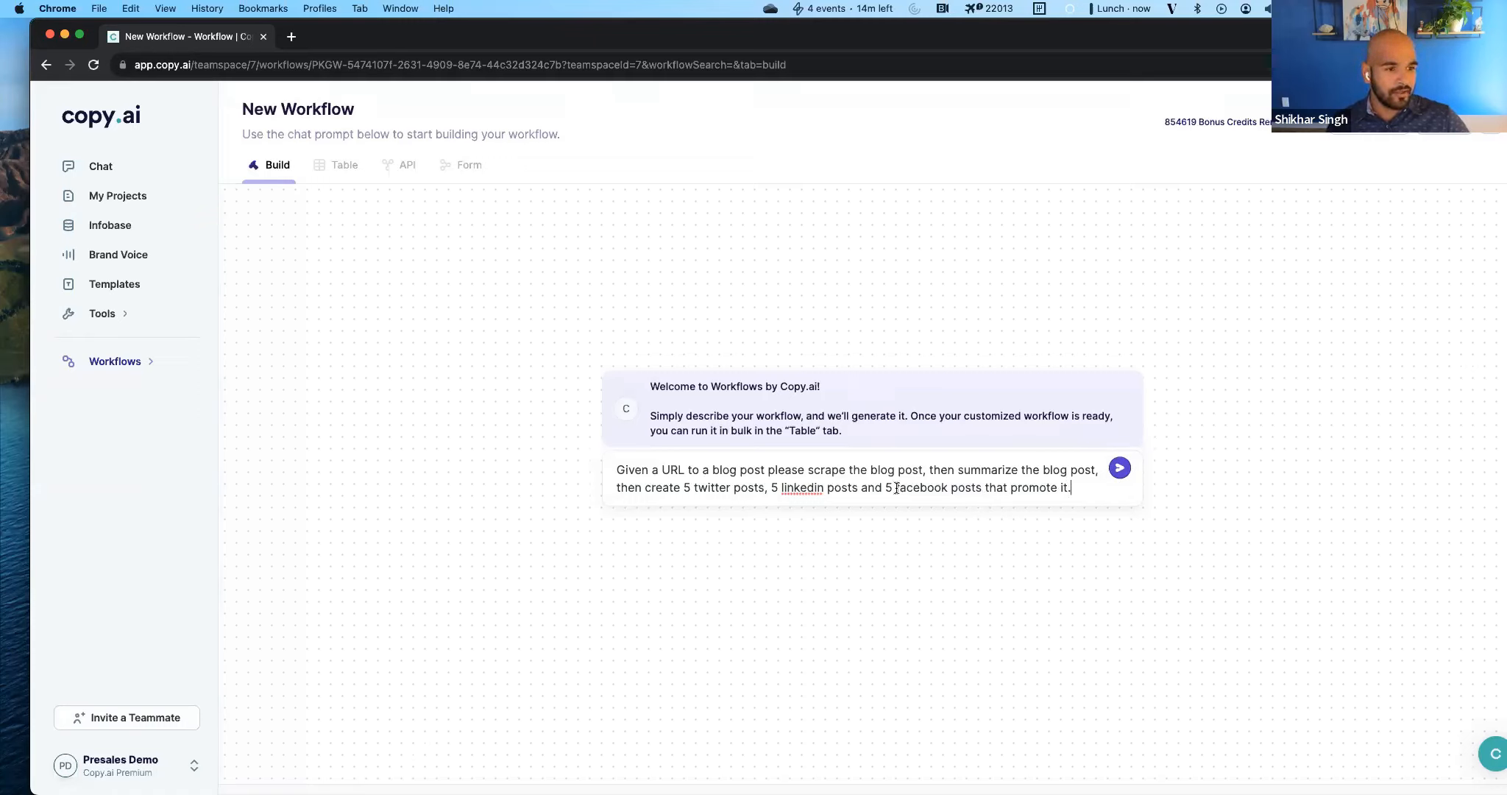
pyautogui.click(123, 365)
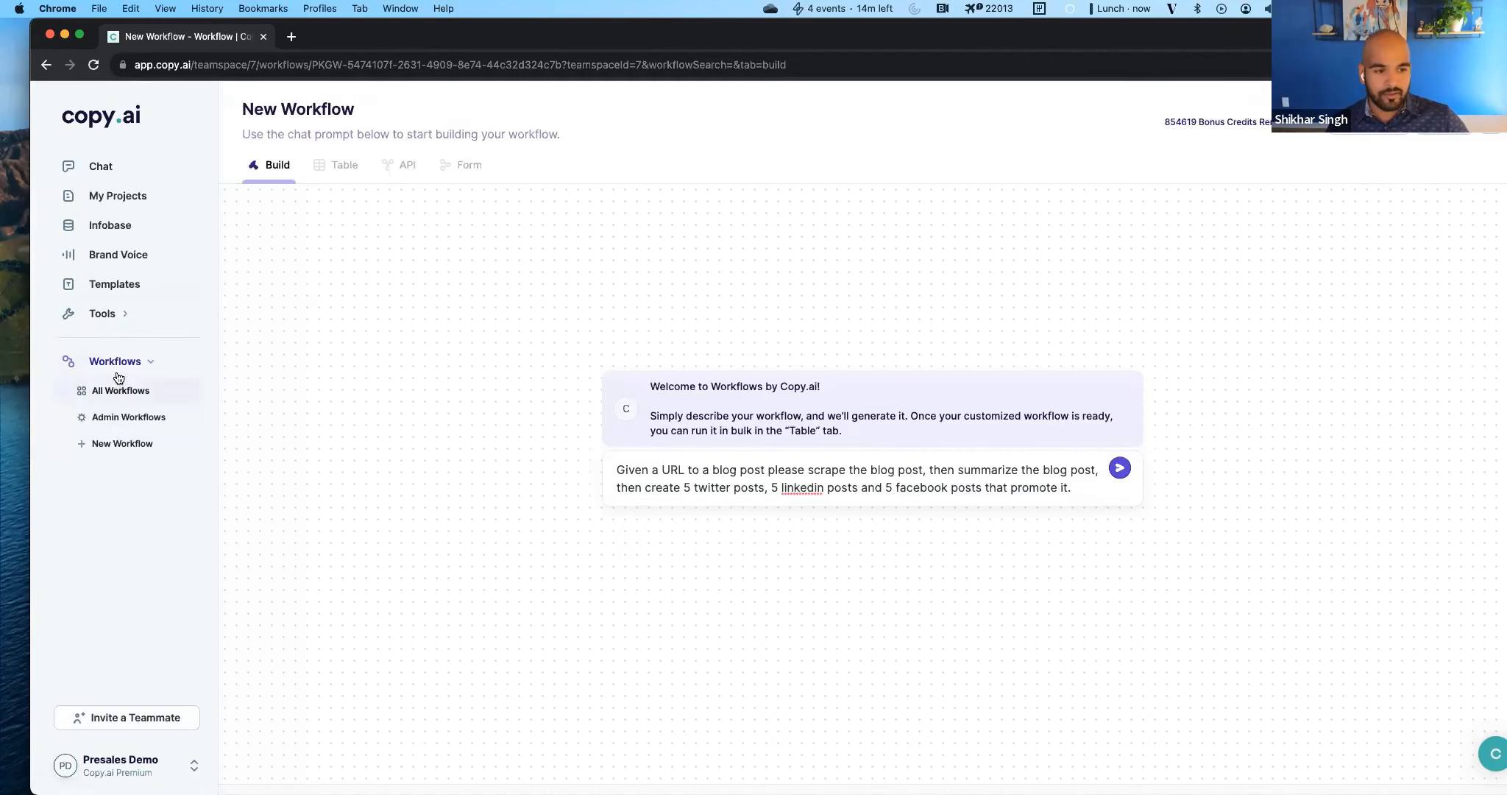
pyautogui.click(118, 379)
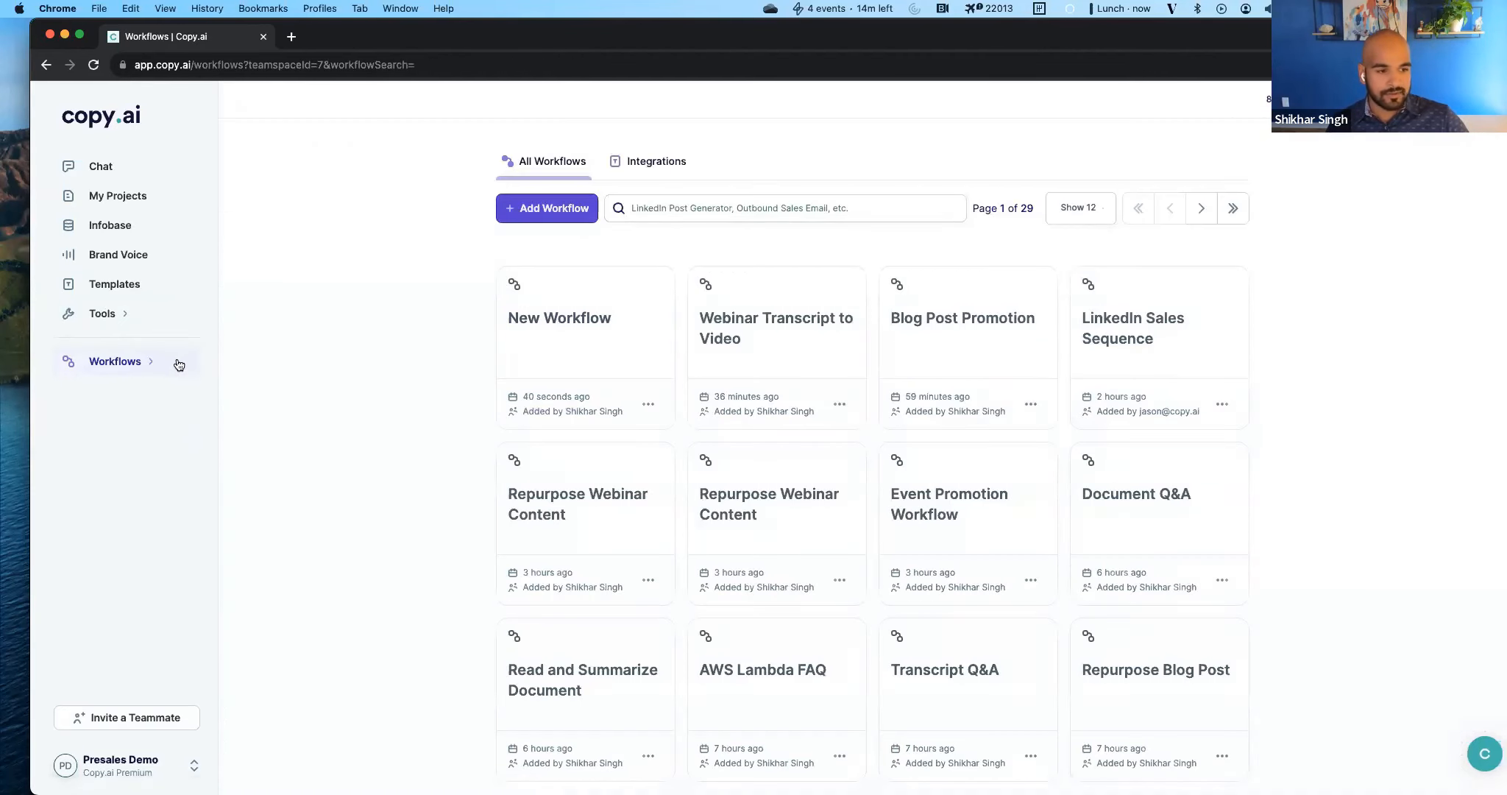
# Create a new workflow with a prompt that scrapes and summarizes a blog post URL and creates 5 Twitter, 5 LinkedIn and 5 Facebook posts promoting it.
pyautogui.click(147, 361)
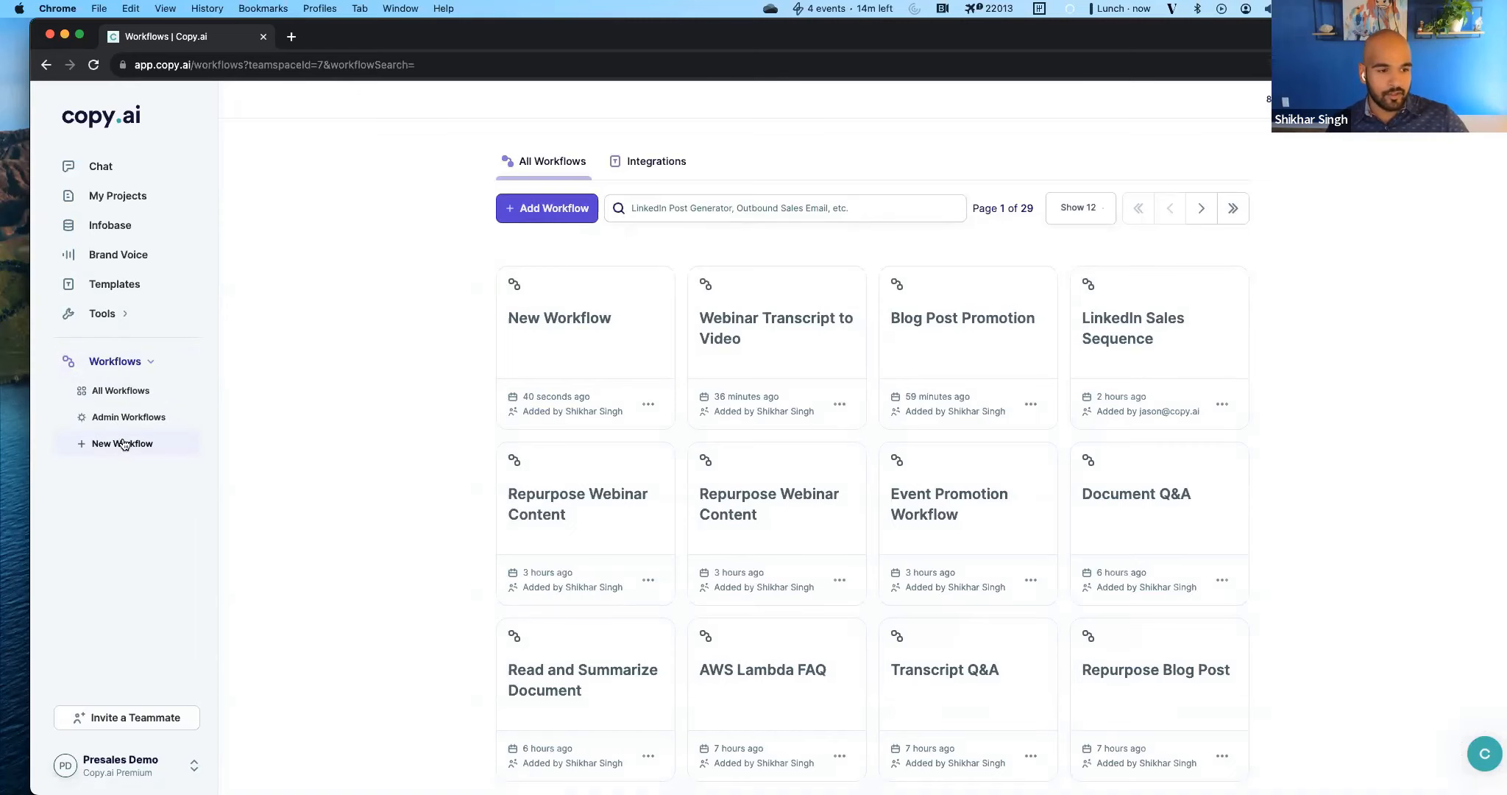
pyautogui.click(547, 209)
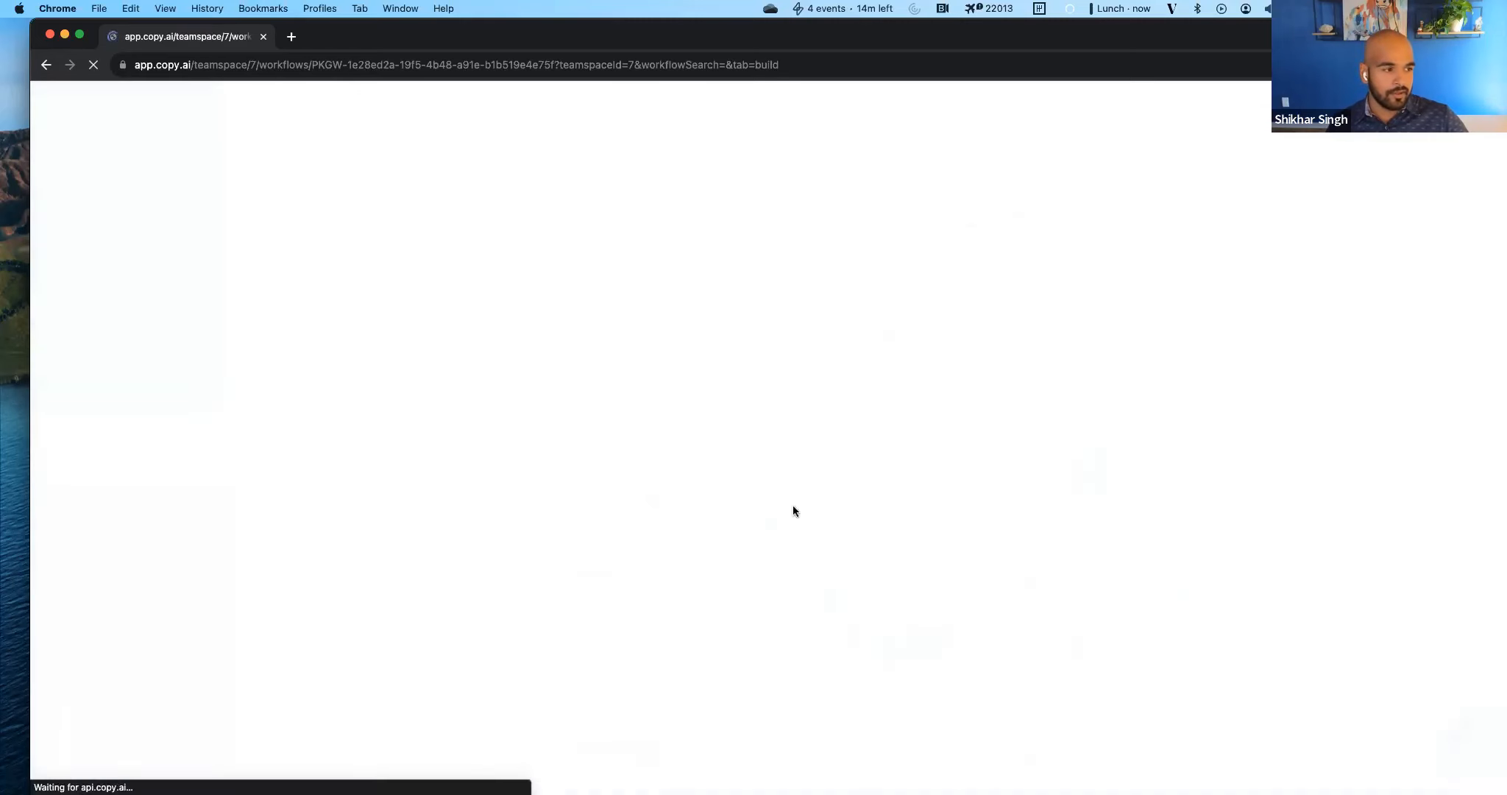
pyautogui.click(734, 478)
pyautogui.write('Given a URL to a blog post please scrape the blog post, then summarize the blog post, then create 5 twitter posts, 5 linkedin posts and 5 facebook posts that promote it.')
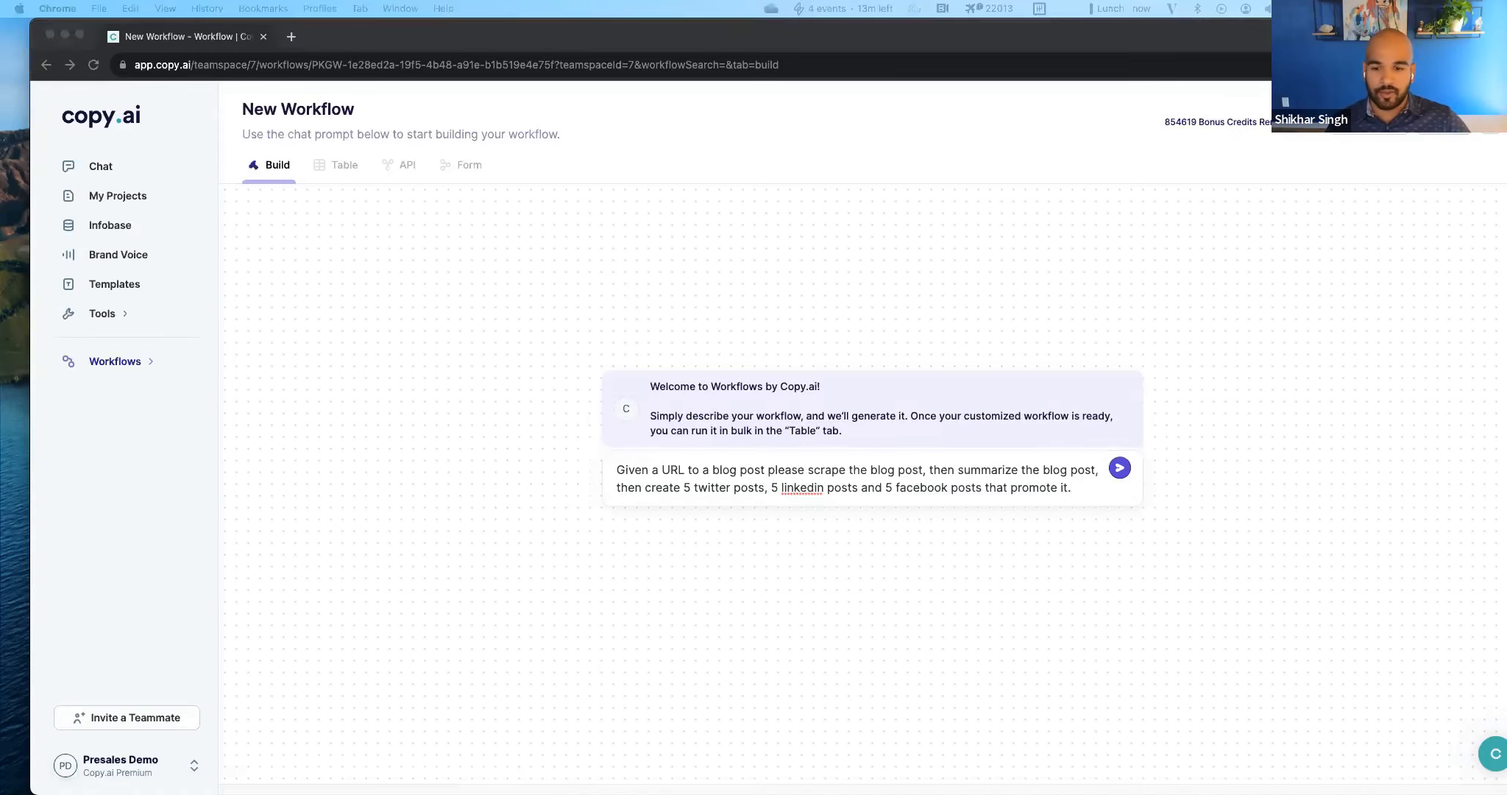
pyautogui.click(1119, 468)
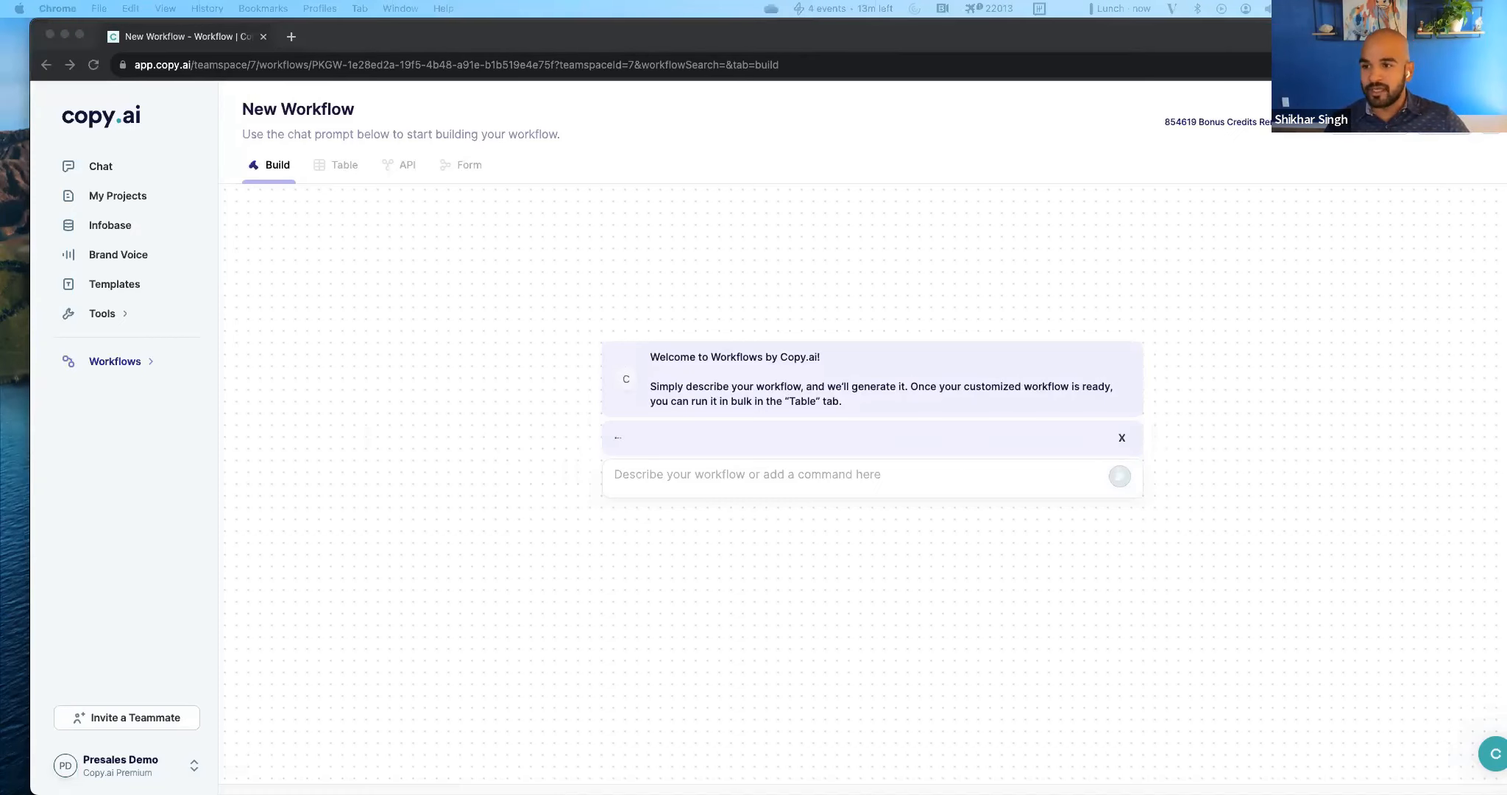
pyautogui.moveTo(165, 0); pyautogui.dragTo(165, 6)
pyautogui.moveTo(494, 35); pyautogui.dragTo(748, 0)
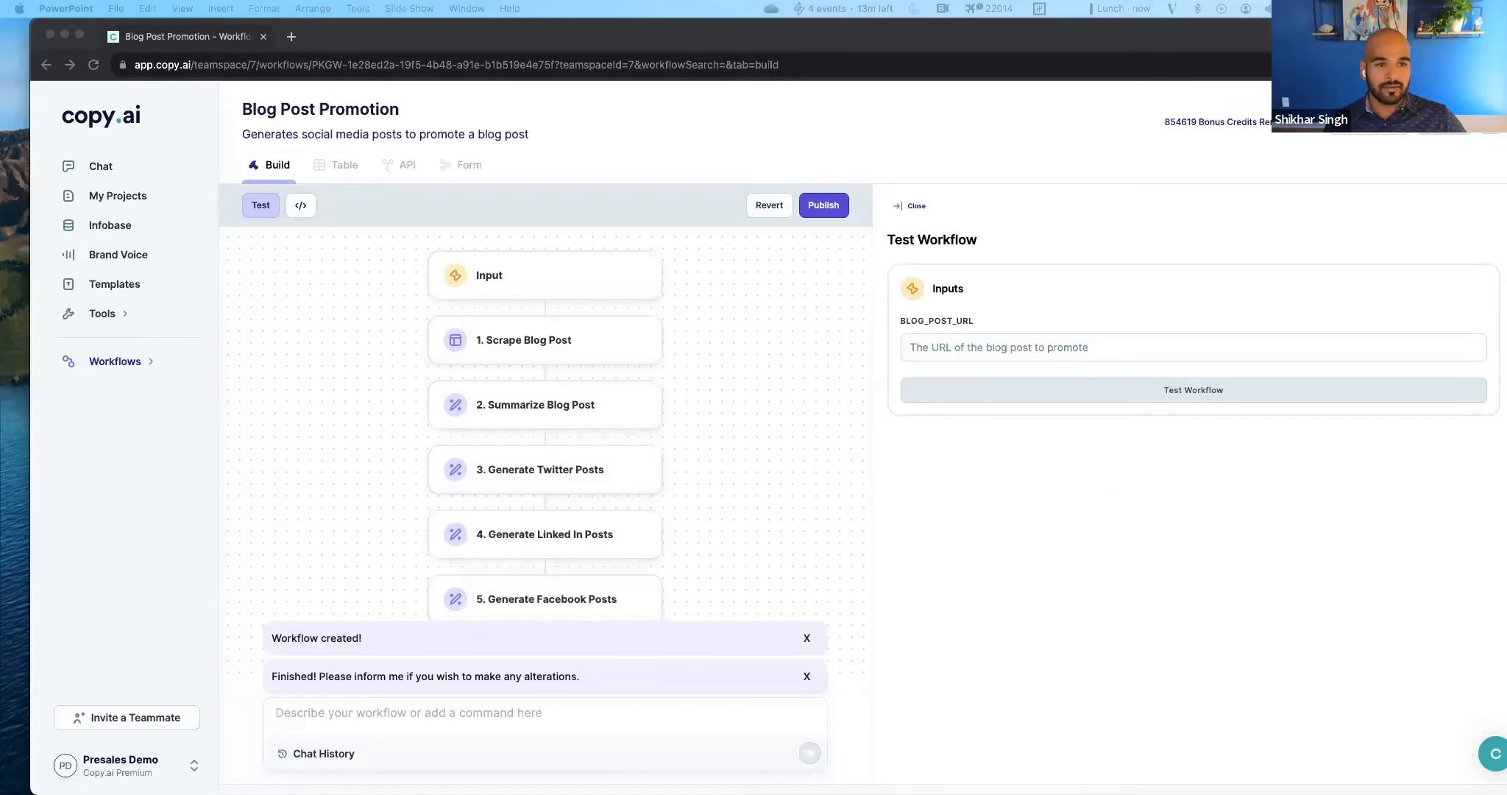
# Publish the generated Blog Post Promotion workflow.
pyautogui.click(718, 373)
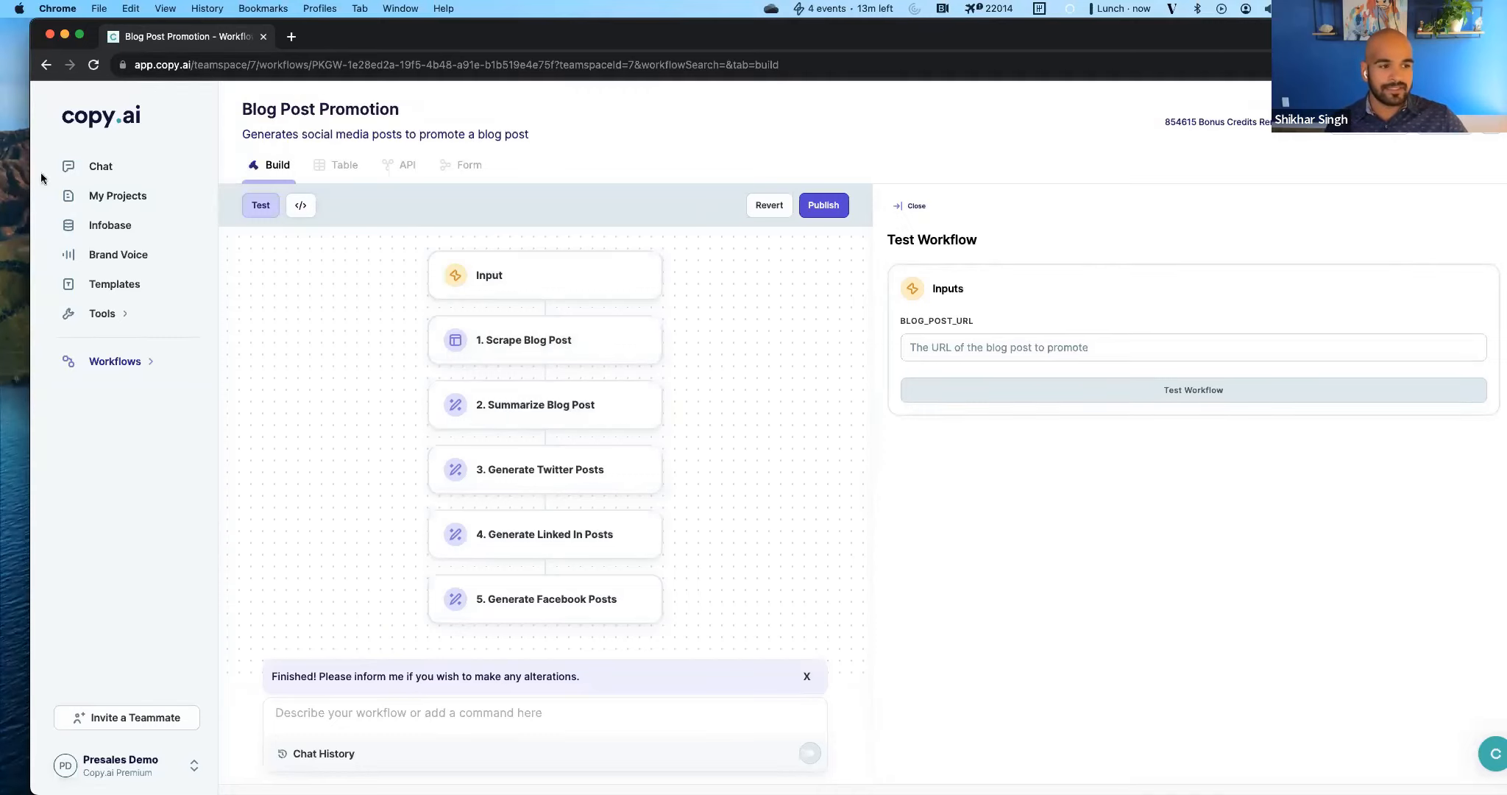
pyautogui.click(813, 209)
pyautogui.click(835, 505)
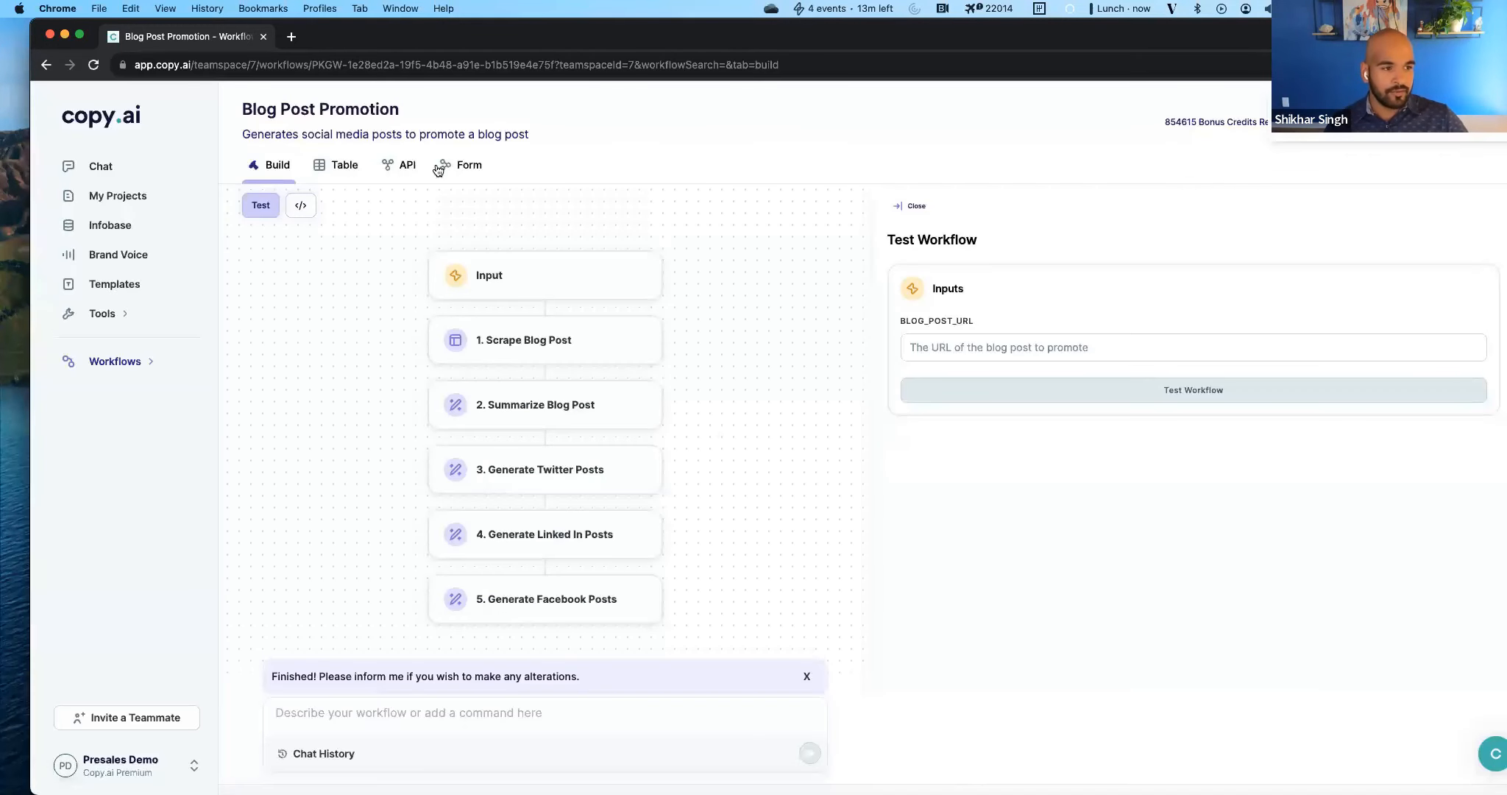
# Enable sharing for the workflow's form and check its button color option.
pyautogui.click(460, 169)
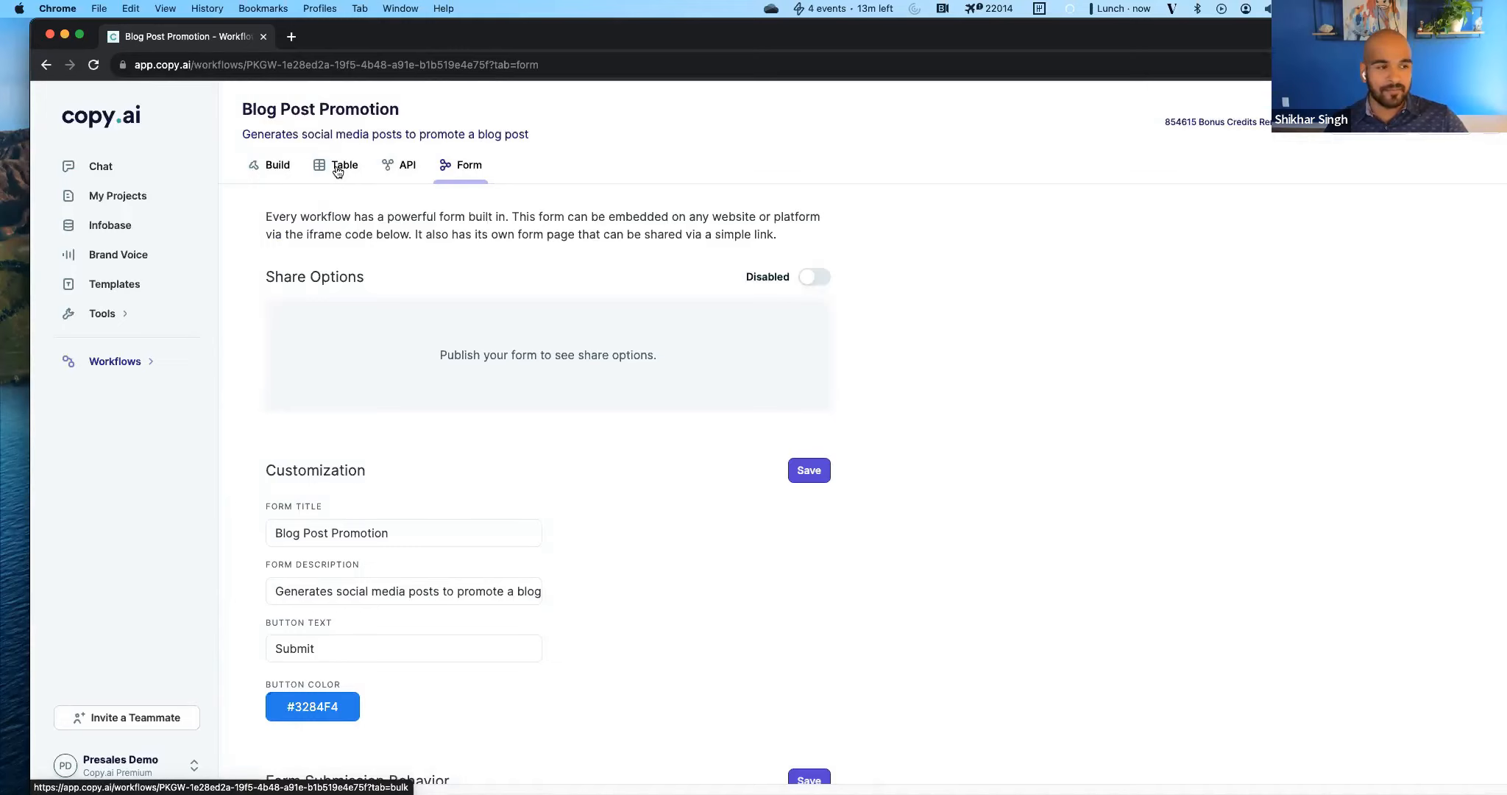
pyautogui.click(811, 278)
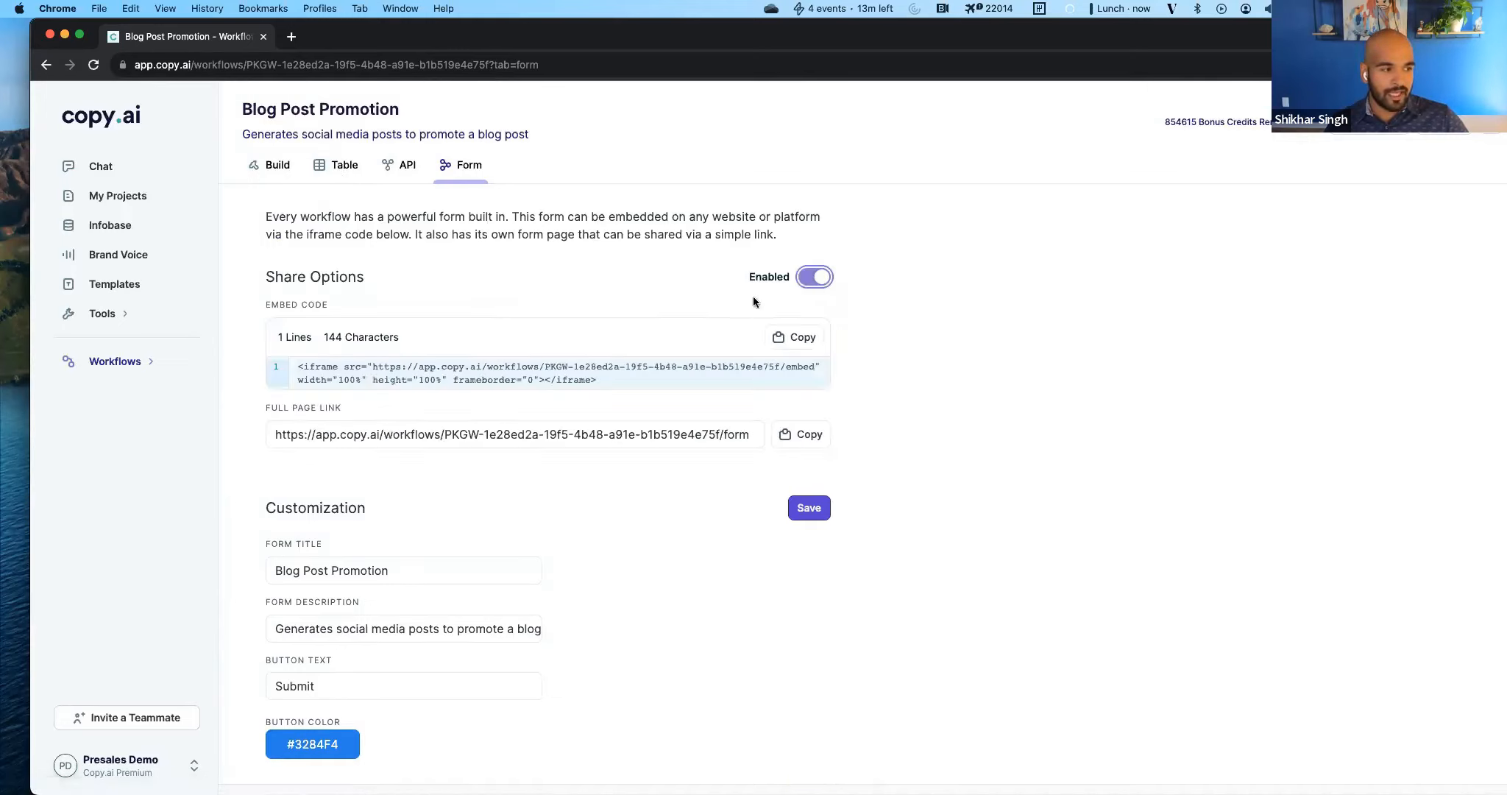
pyautogui.scroll(-1, 448, 390)
pyautogui.scroll(-5, 377, 423)
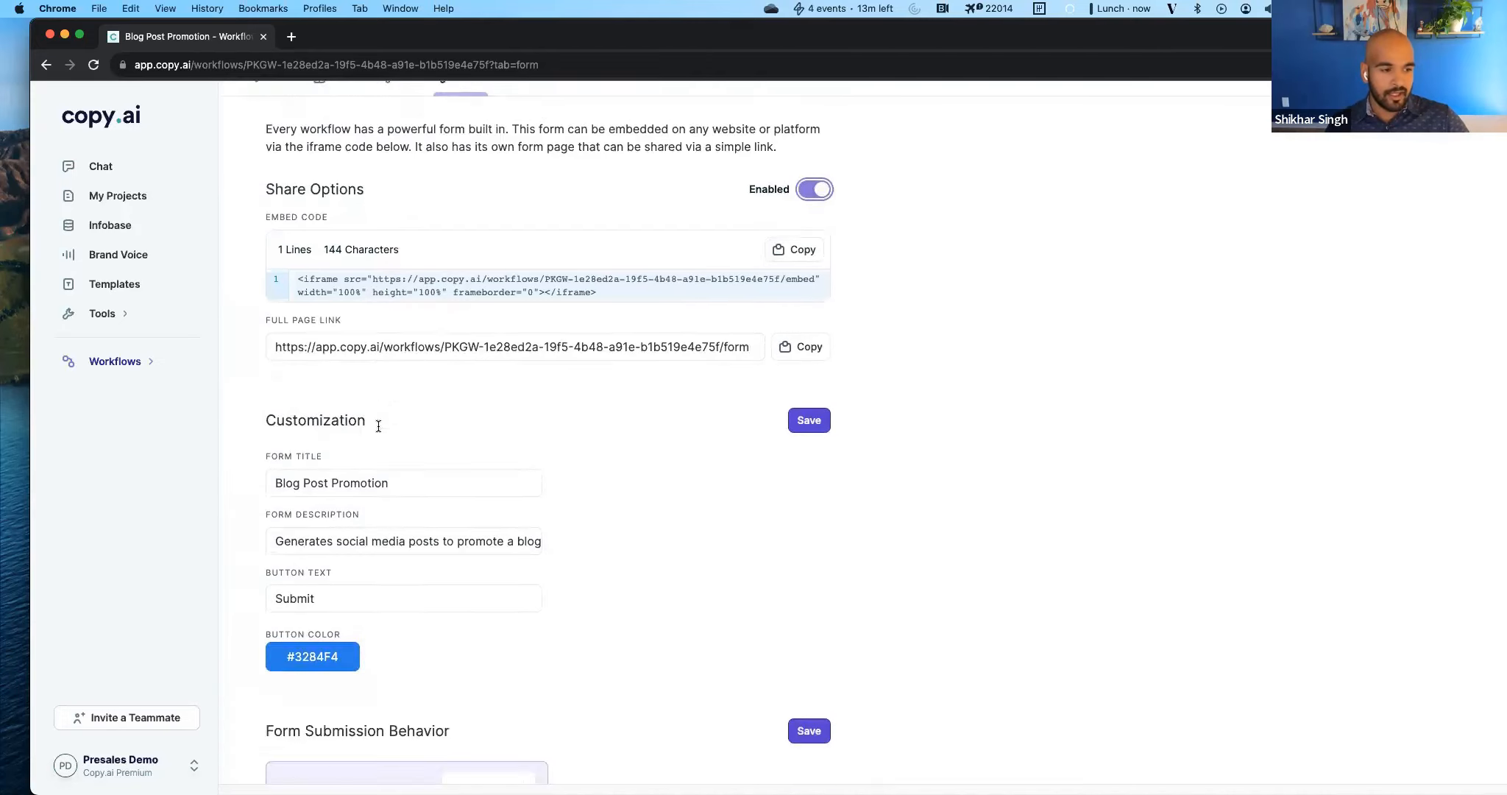
pyautogui.click(321, 671)
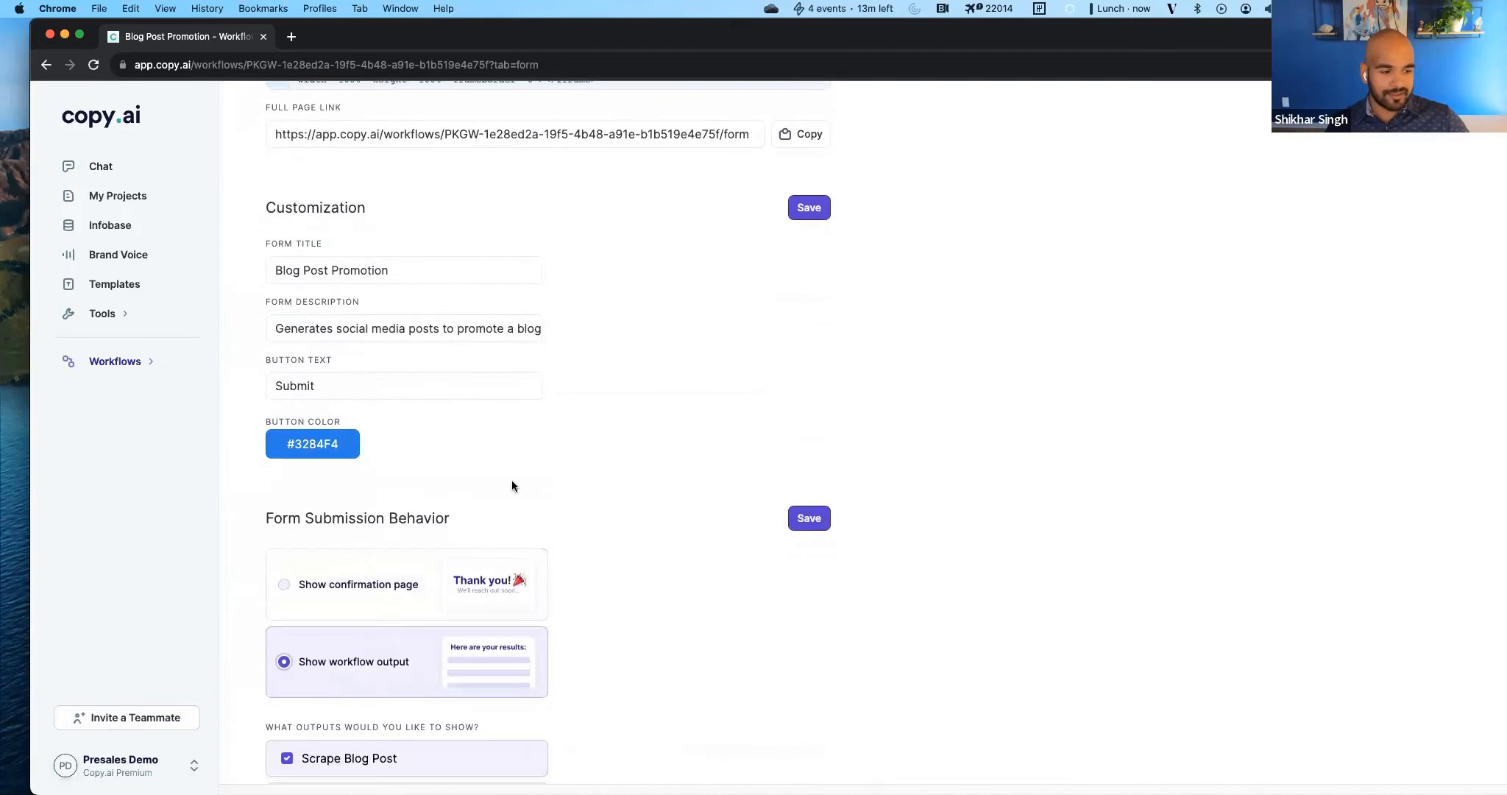
# Exclude the Scrape Blog Post and Output results from the outputs shown by the form and save the submission behavior.
pyautogui.scroll(-8, 511, 480)
pyautogui.click(379, 305)
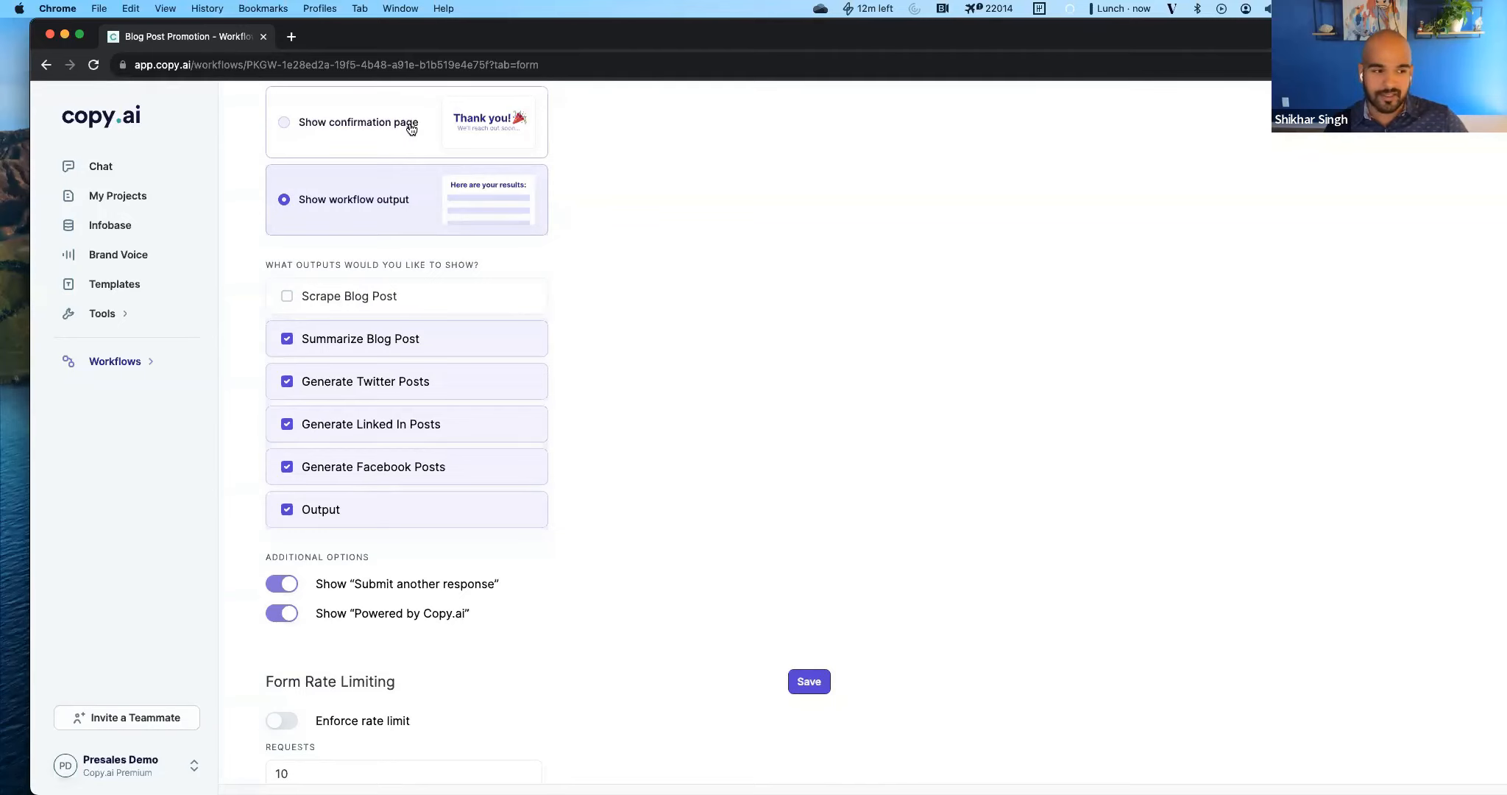
pyautogui.click(412, 509)
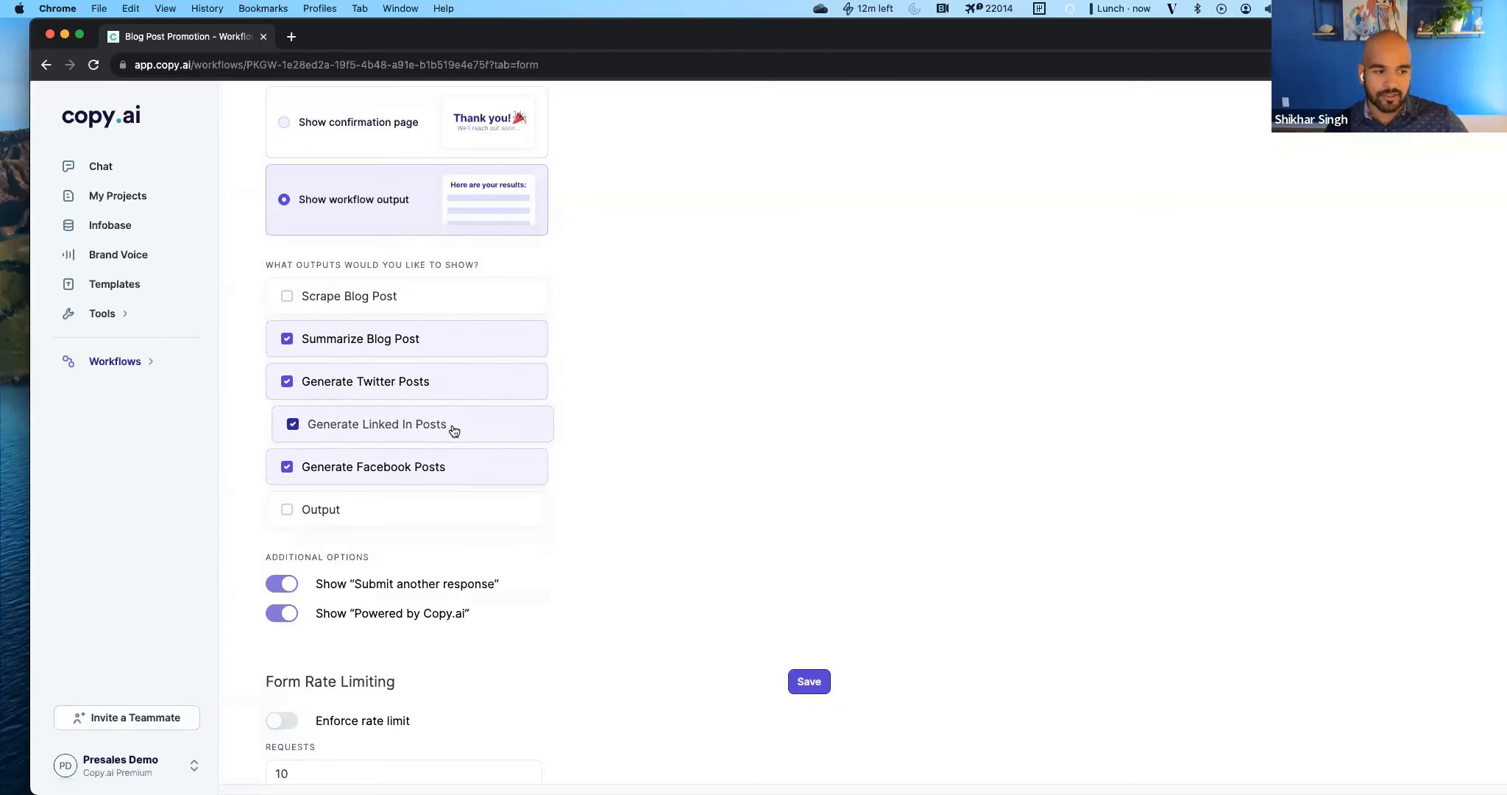
pyautogui.scroll(8, 788, 485)
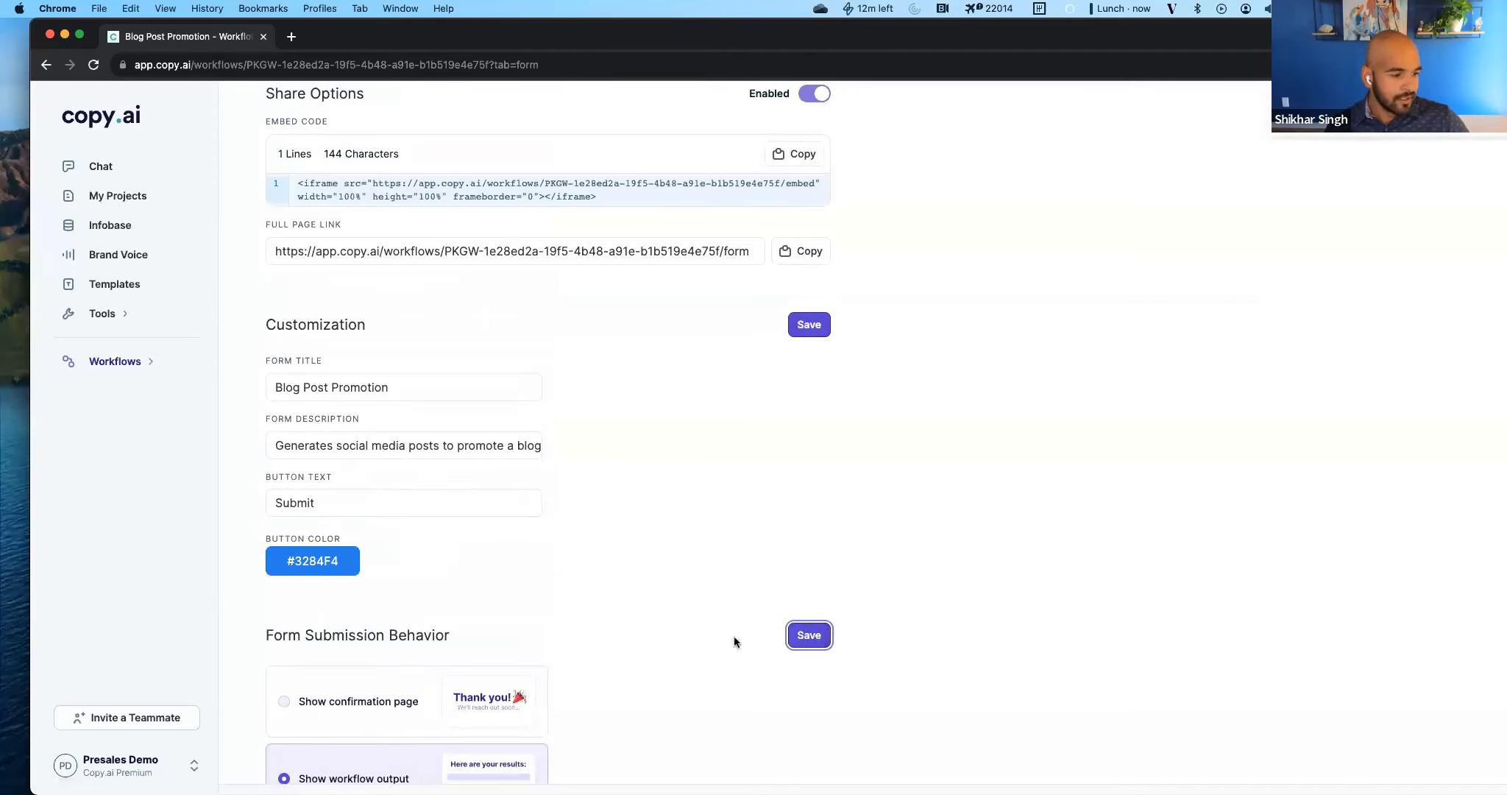
pyautogui.scroll(3, 752, 586)
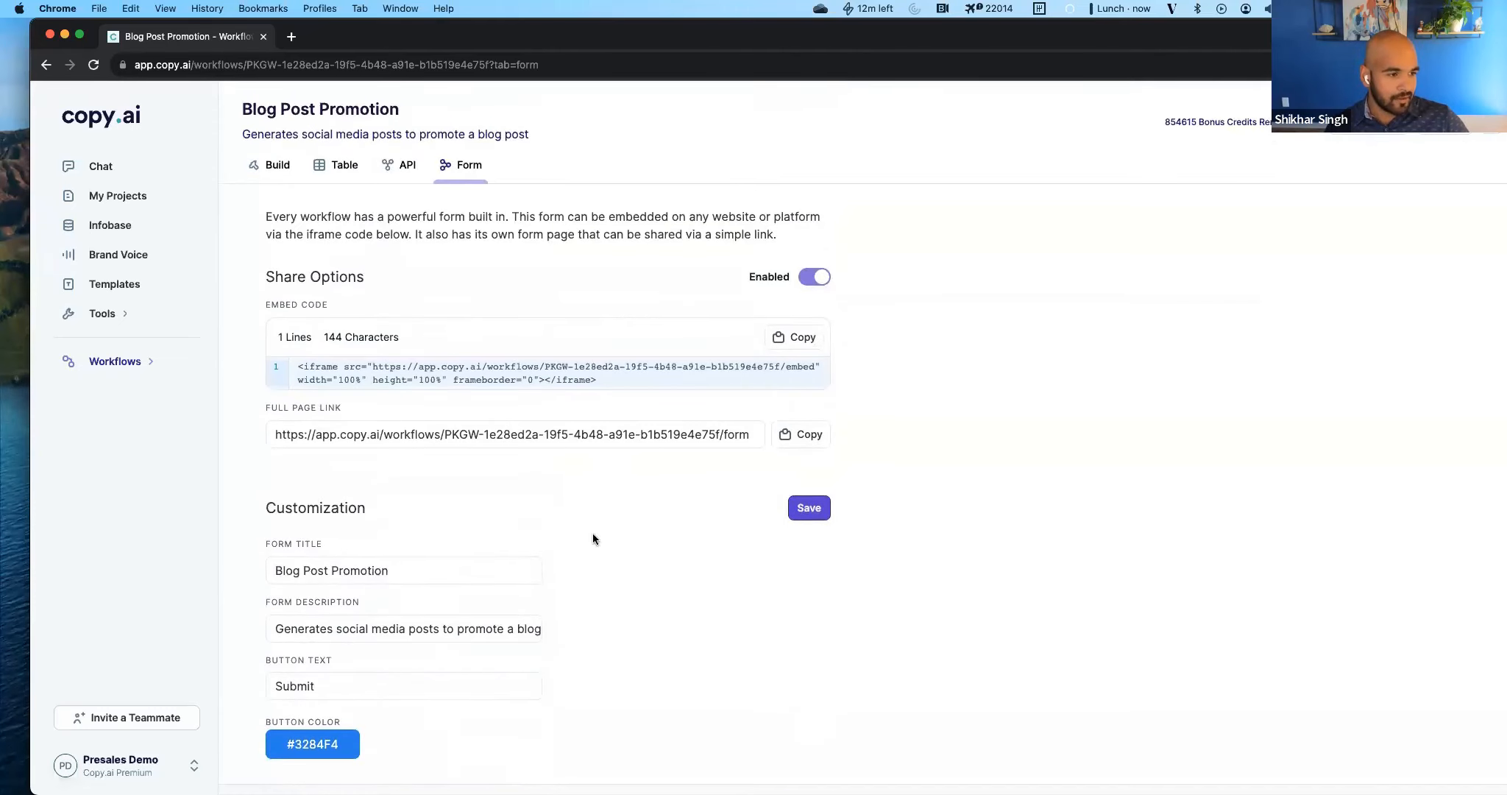
# Turn on rate limit enforcement for the form and save the rate limiting settings.
pyautogui.scroll(-15, 593, 532)
pyautogui.click(283, 434)
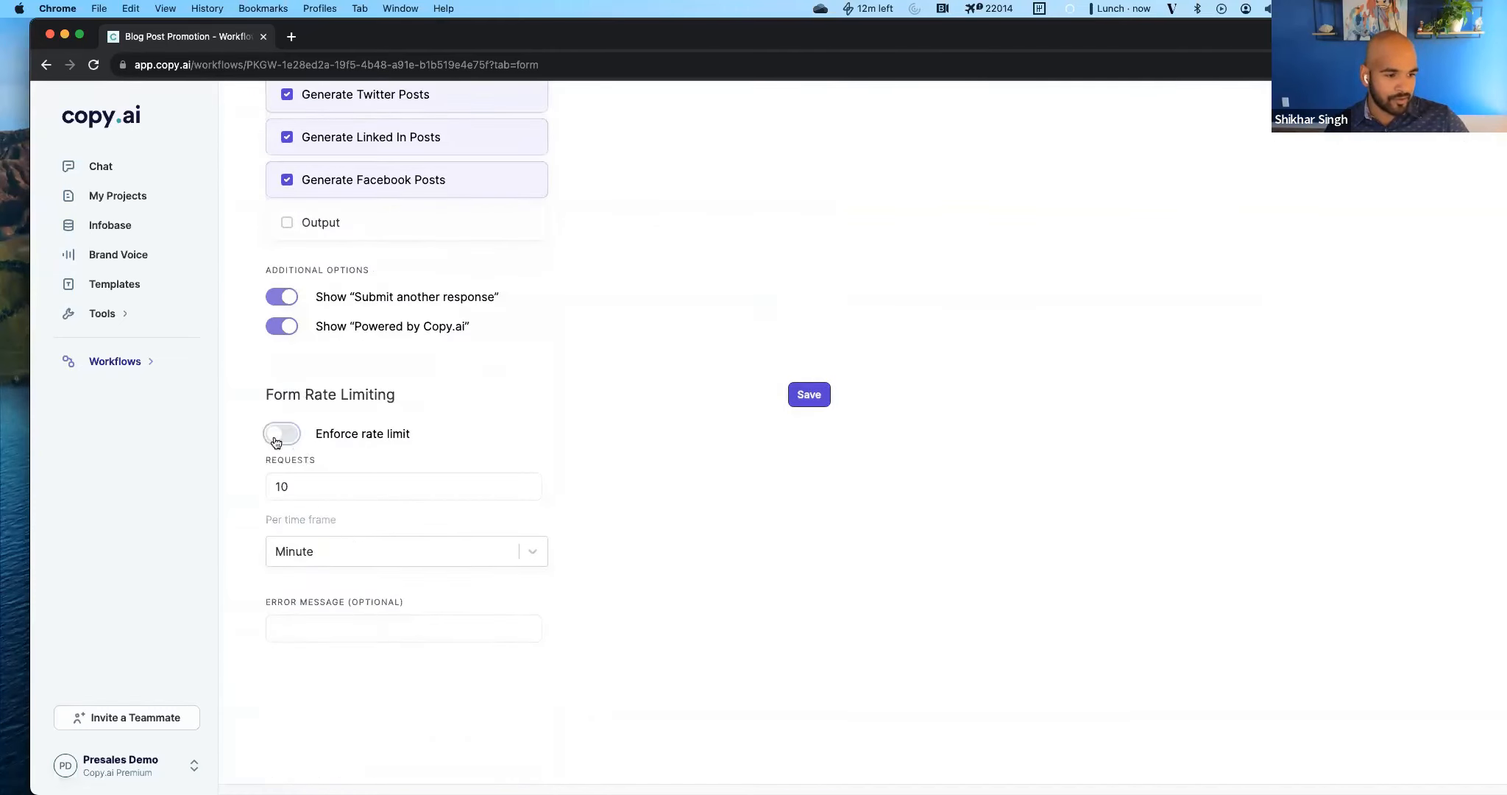
pyautogui.click(809, 395)
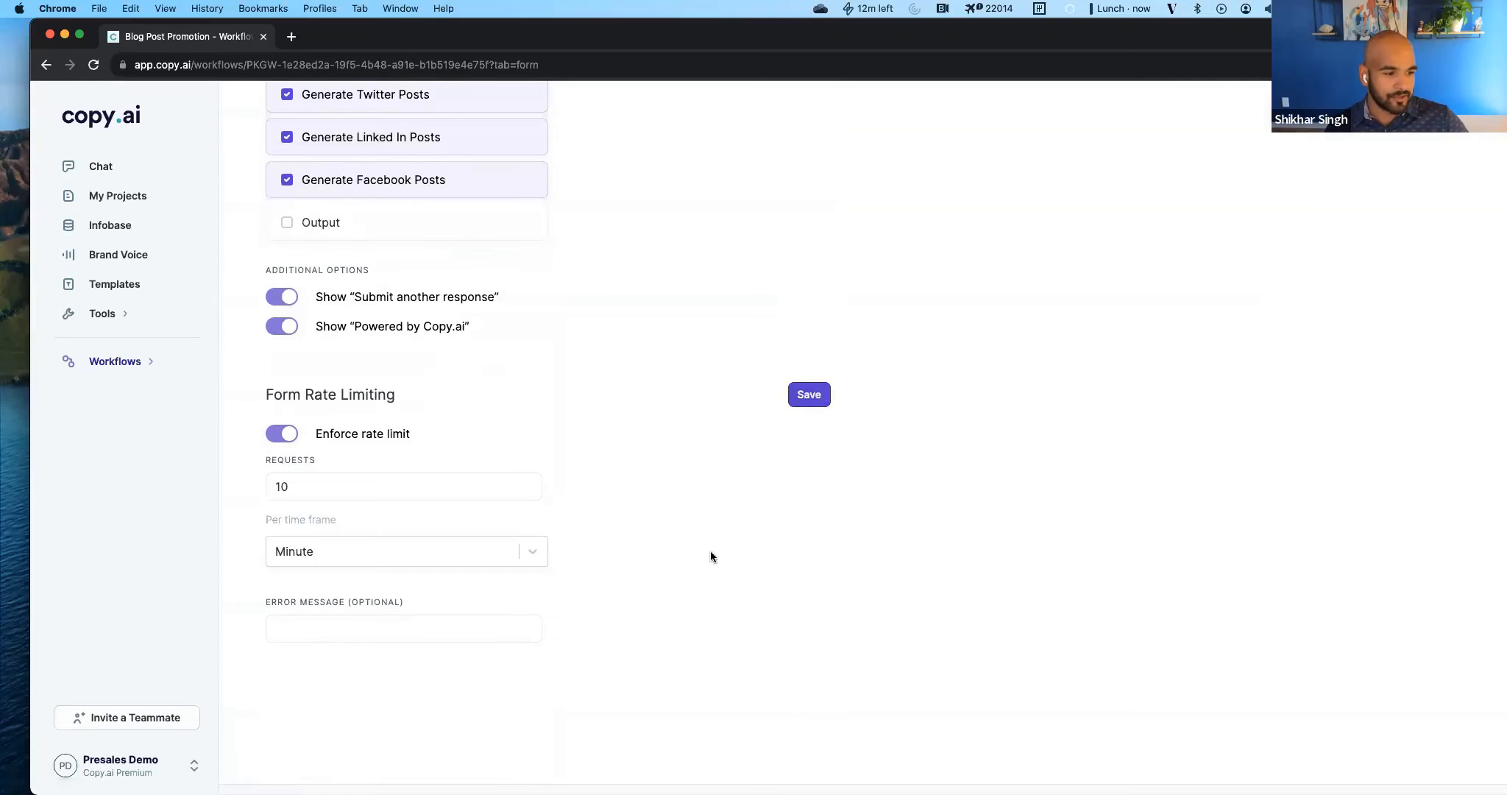
# Examine the form's full page link in the share options.
pyautogui.scroll(15, 710, 551)
pyautogui.click(583, 438)
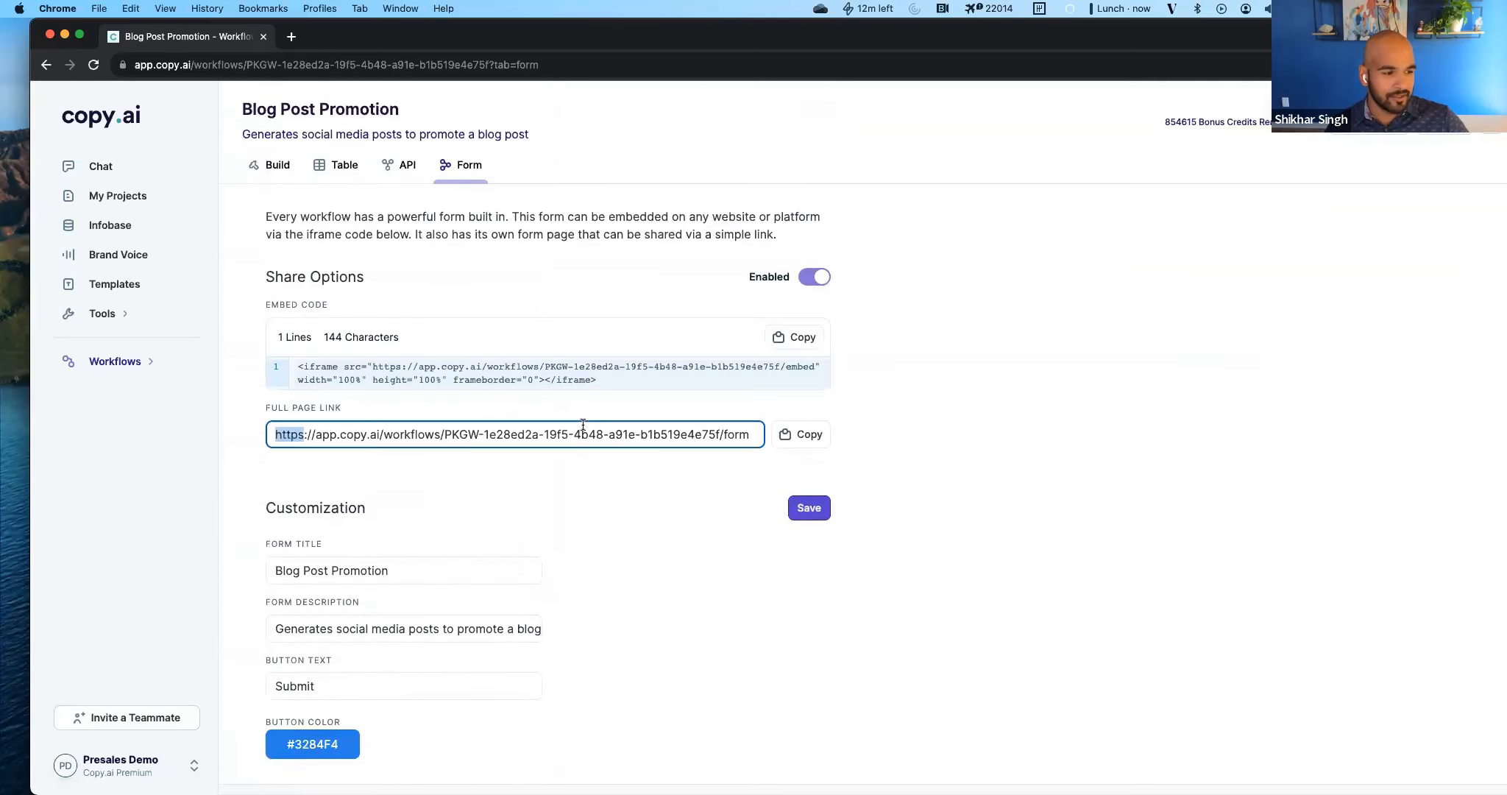
pyautogui.click(473, 271)
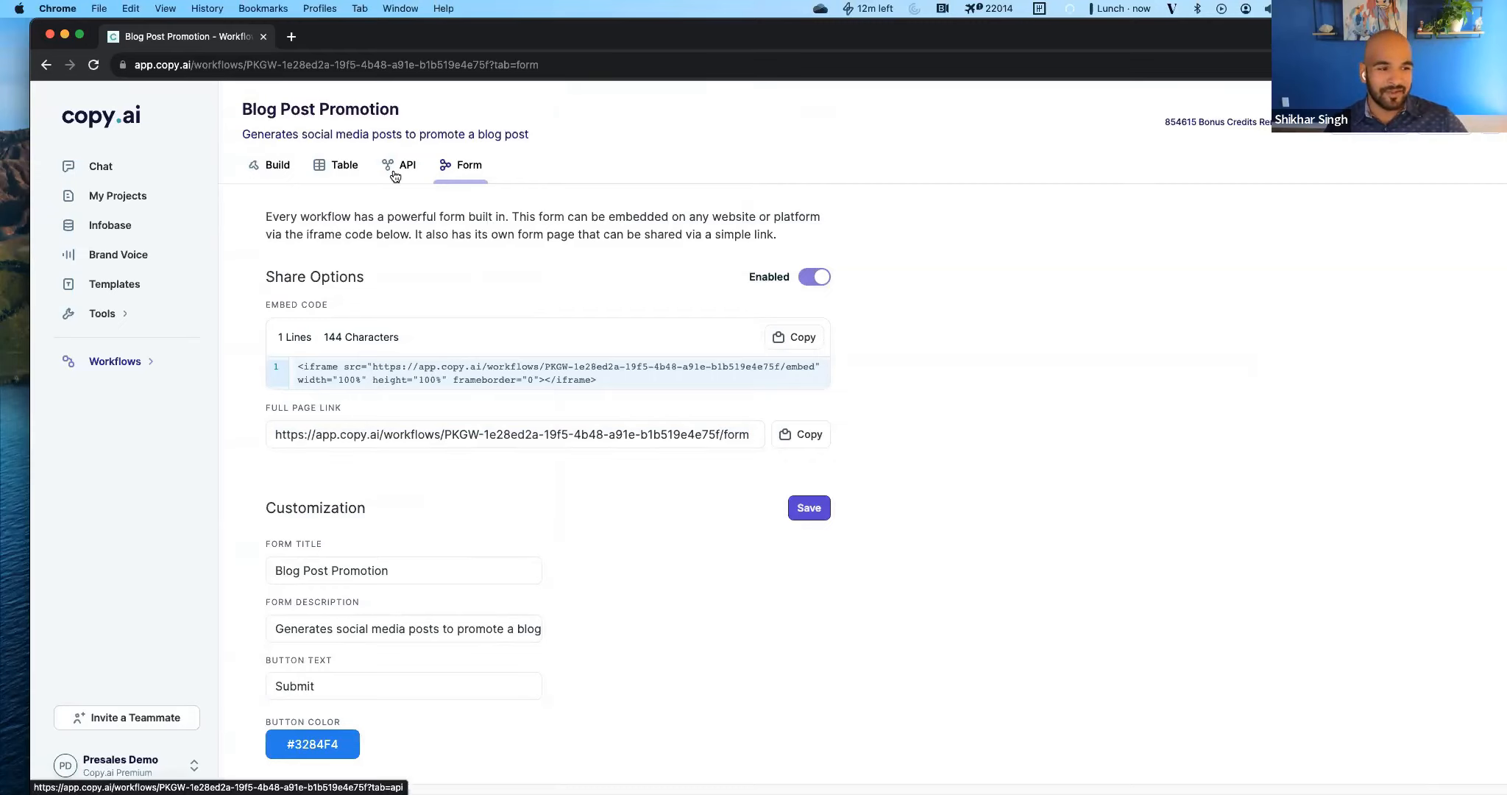
# Review the original prompt in the workflow's chat history, and close the history.
pyautogui.click(286, 169)
pyautogui.click(302, 754)
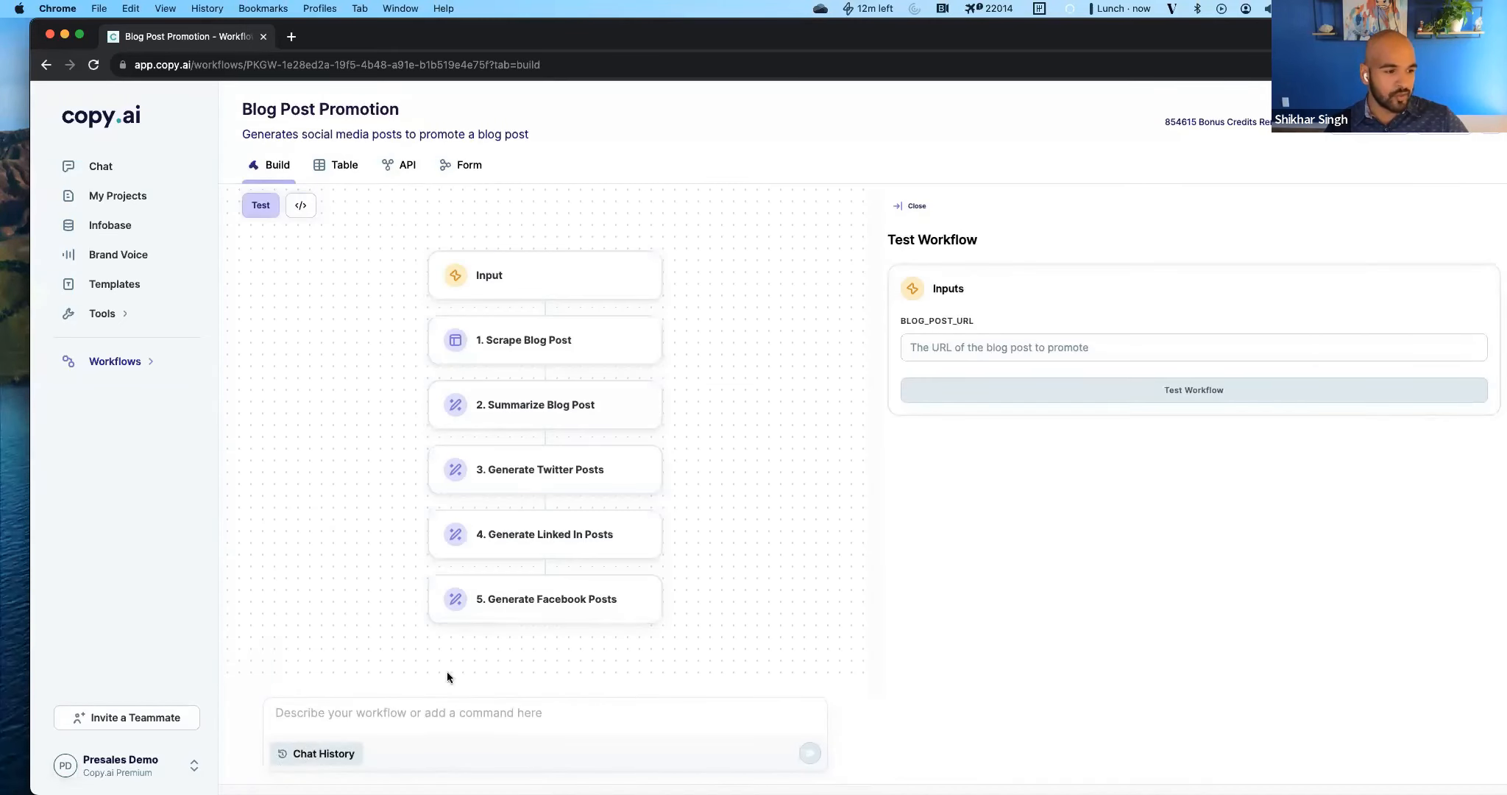
pyautogui.tripleClick(1396, 310)
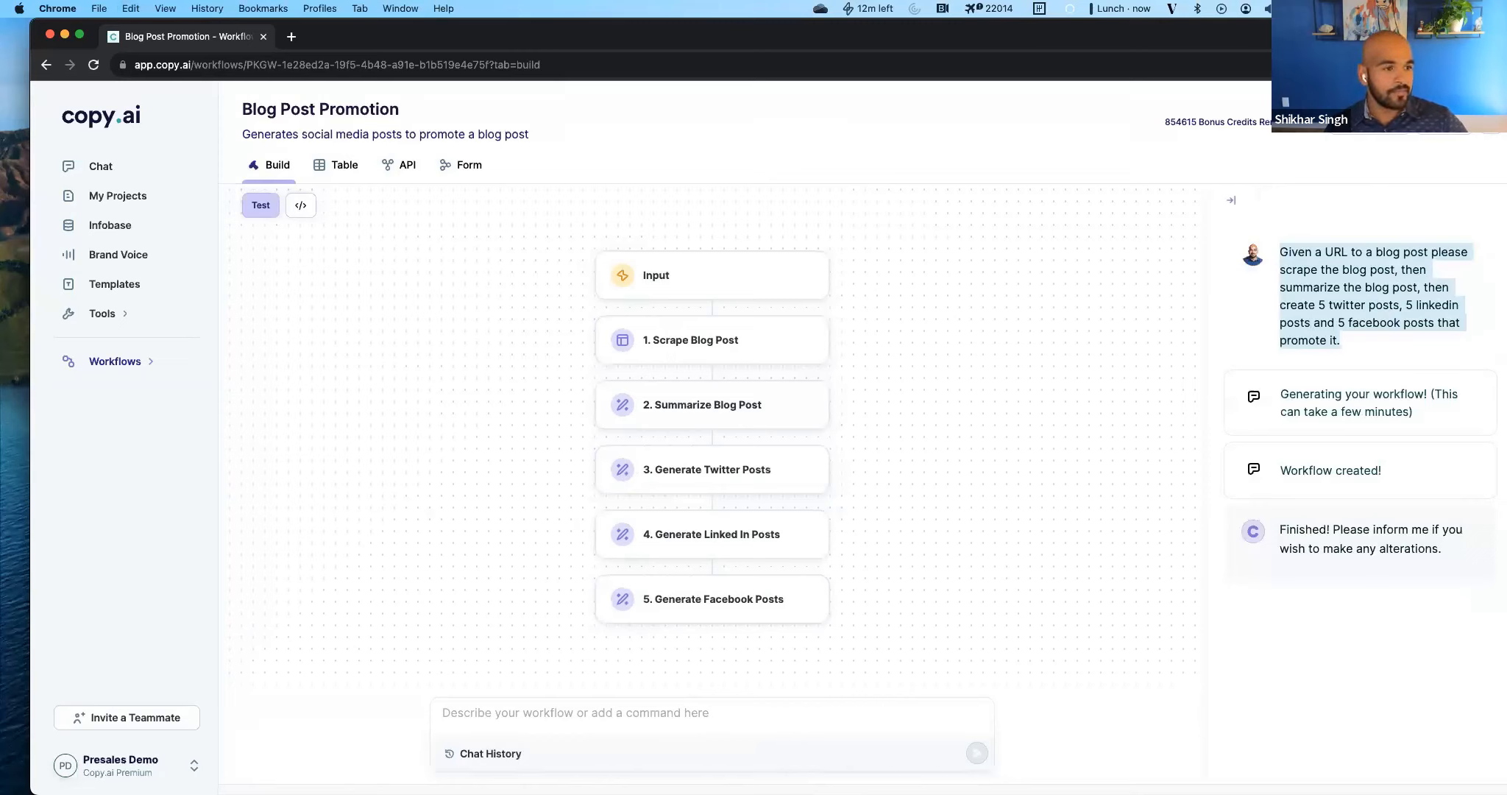
pyautogui.click(484, 428)
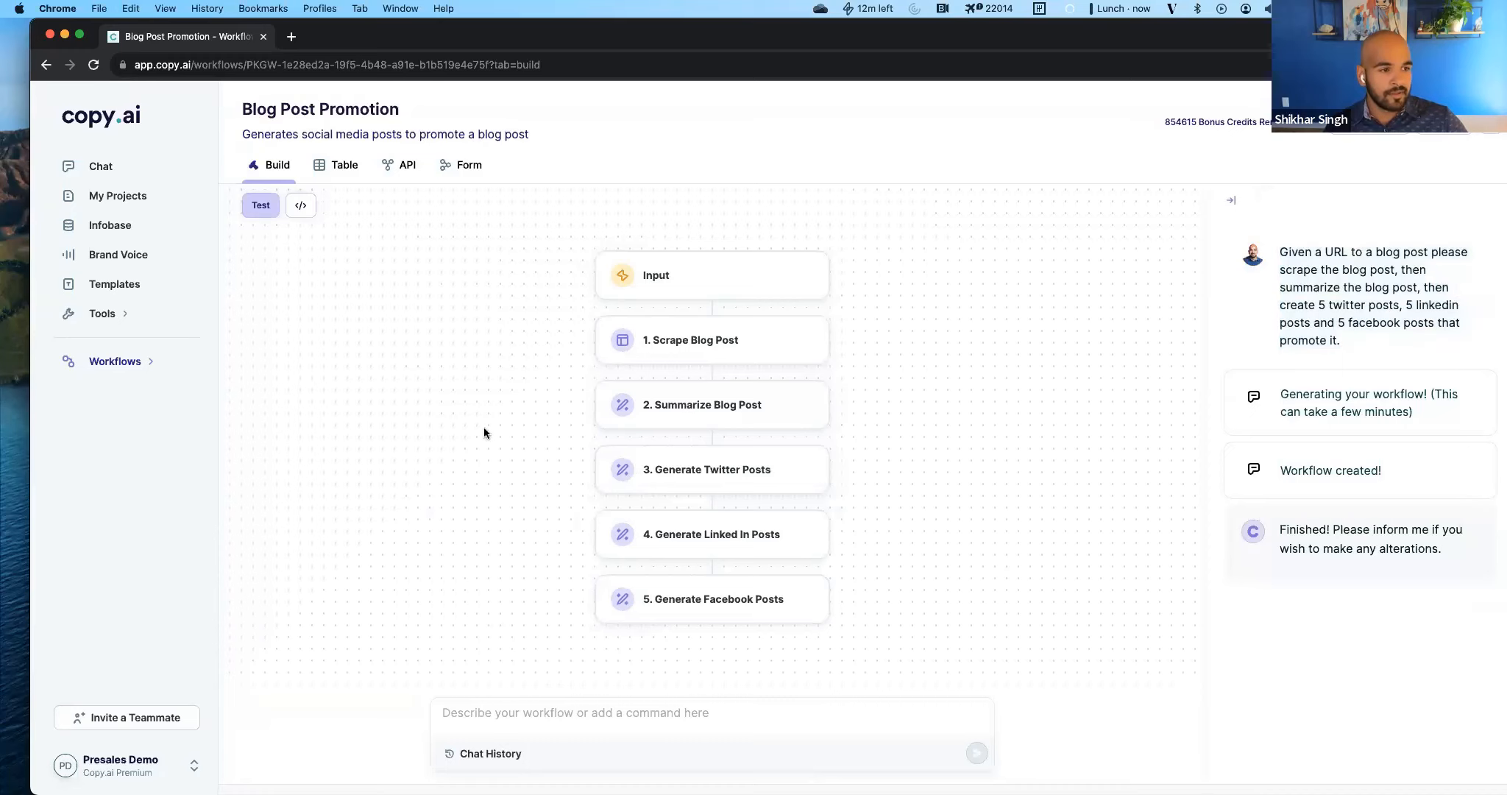
pyautogui.click(1231, 197)
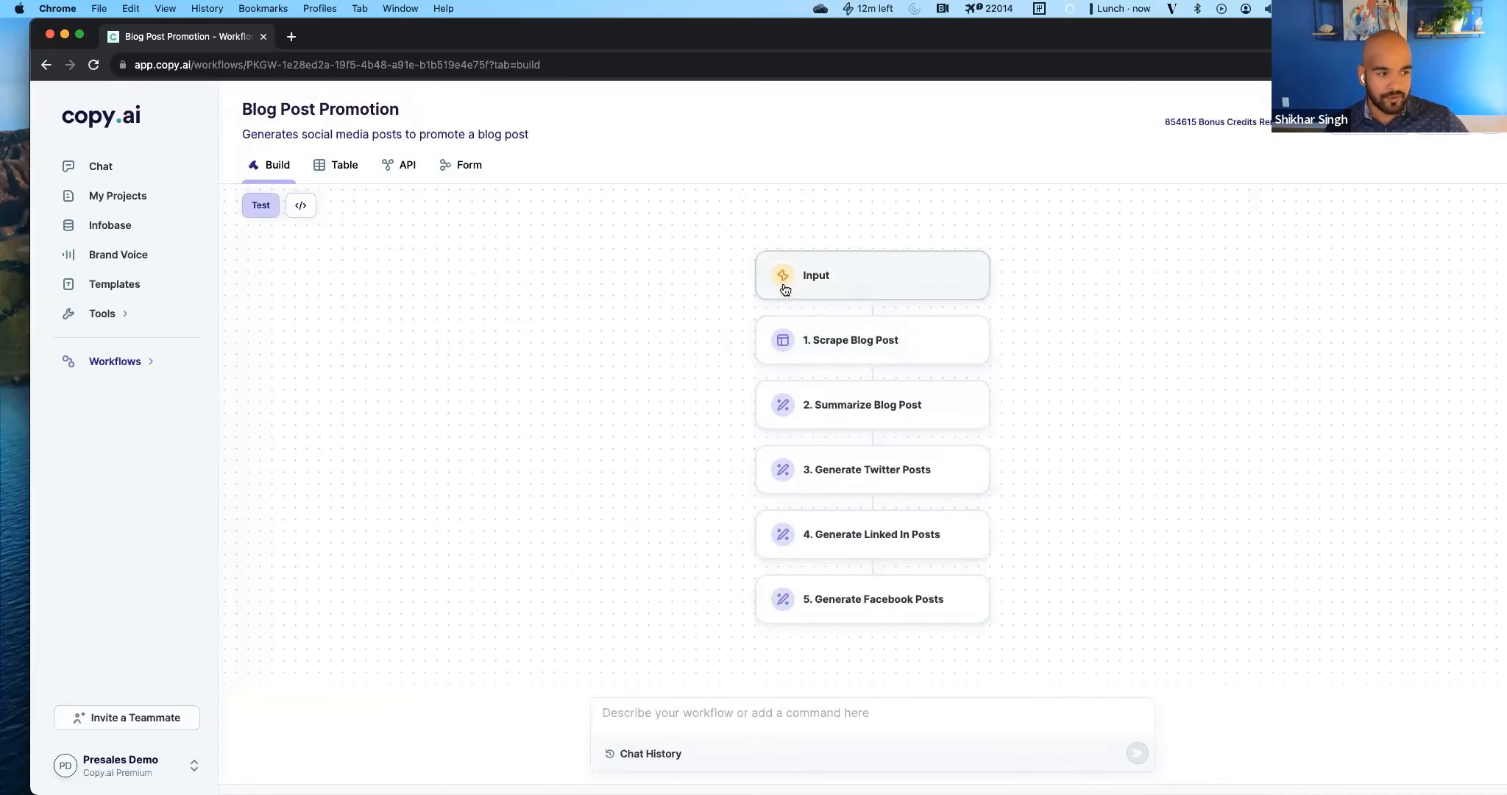
# Inspect the settings of the workflow's input and the prompt instructions of its scrape, summarize, Twitter, LinkedIn and Facebook actions.
pyautogui.click(784, 298)
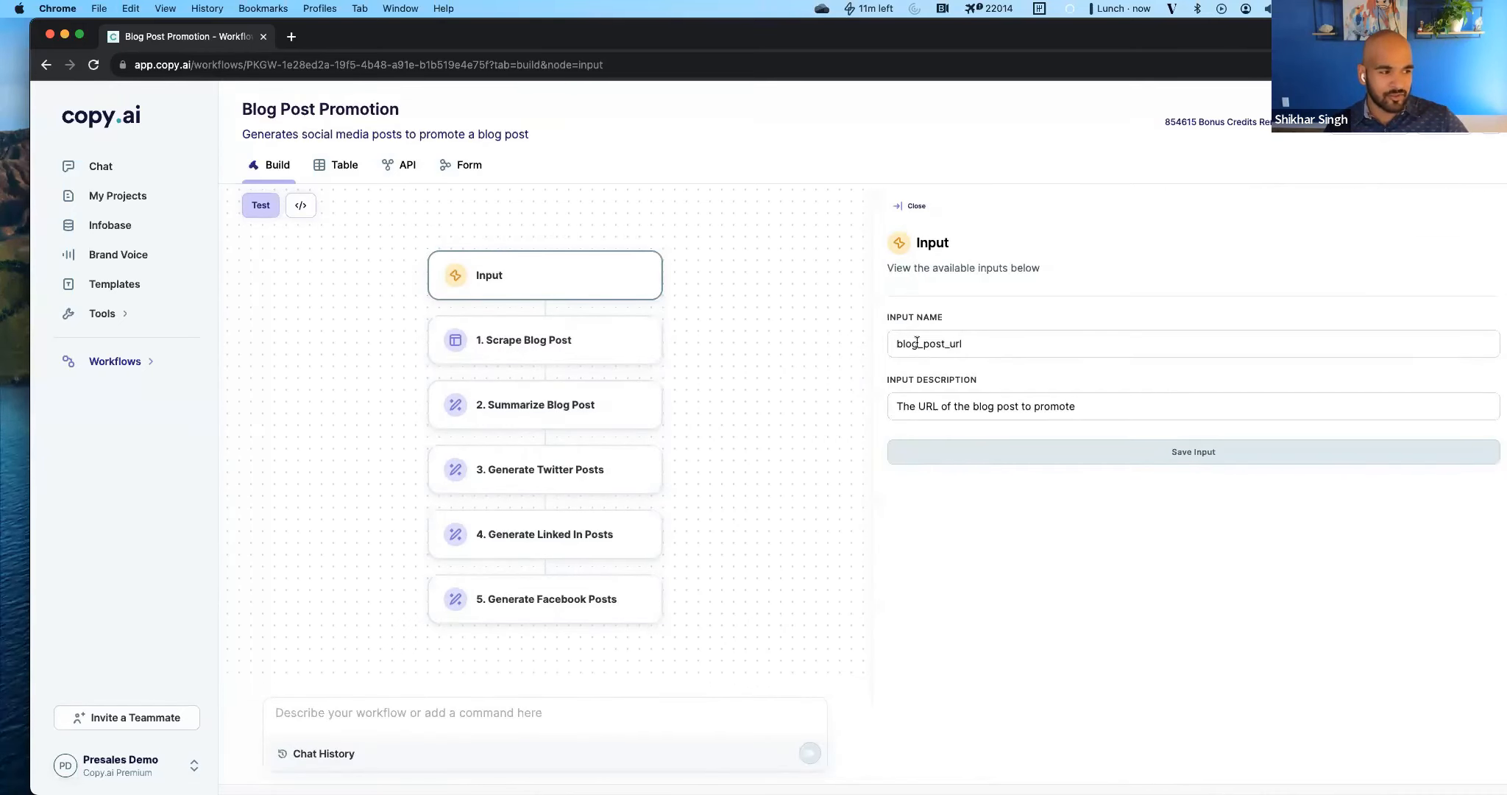
pyautogui.click(589, 346)
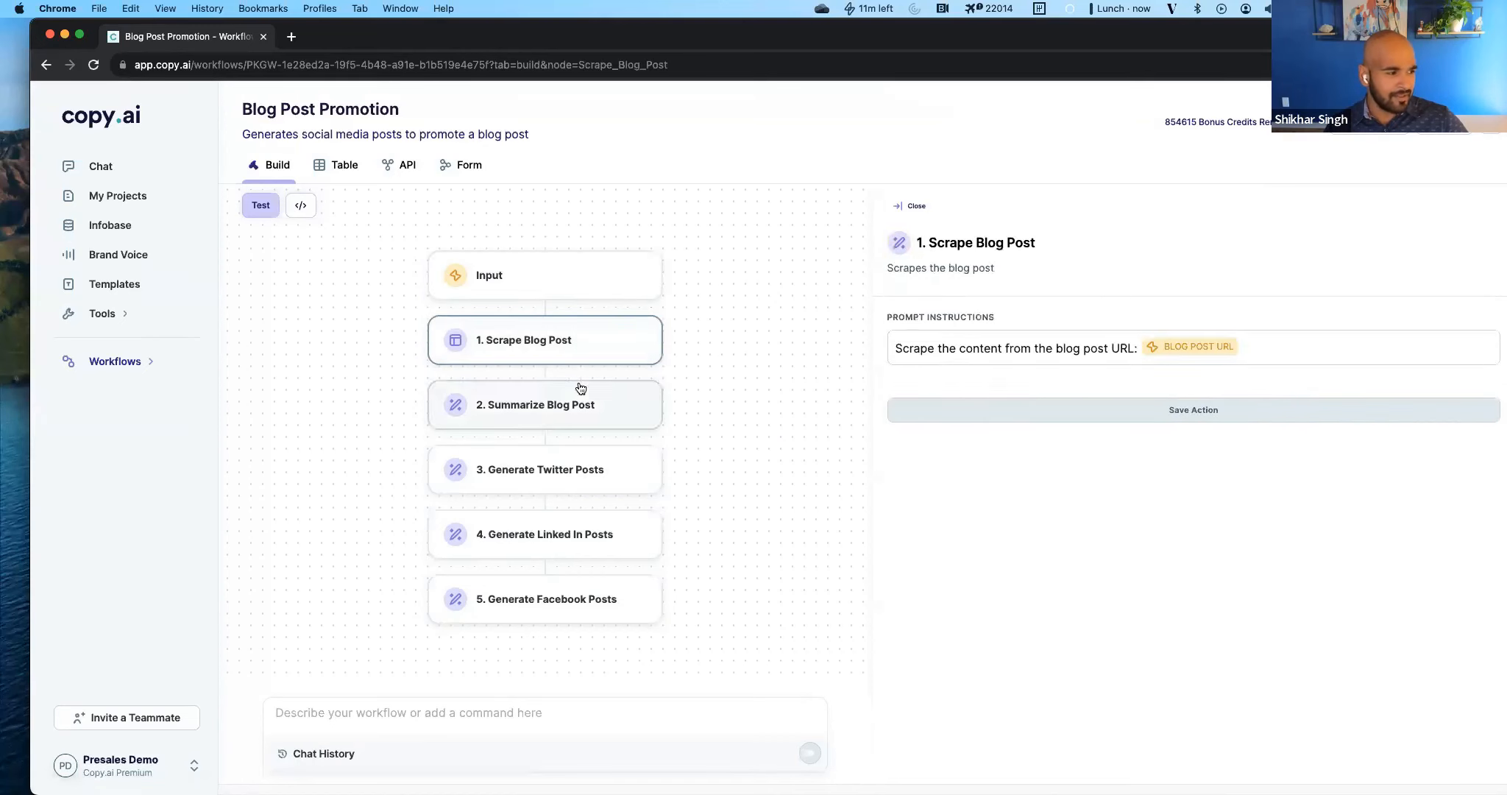
pyautogui.click(545, 412)
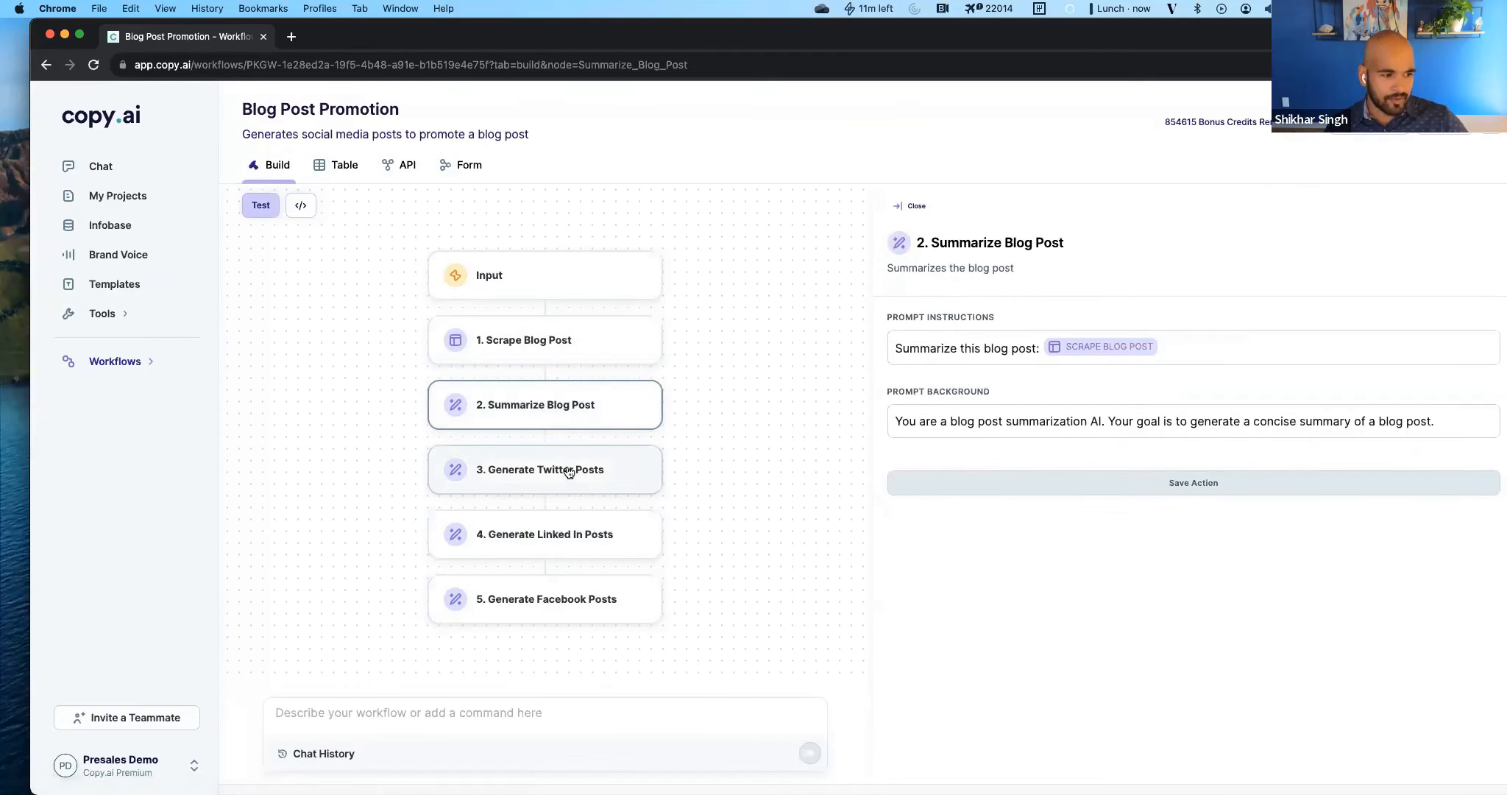
pyautogui.click(521, 490)
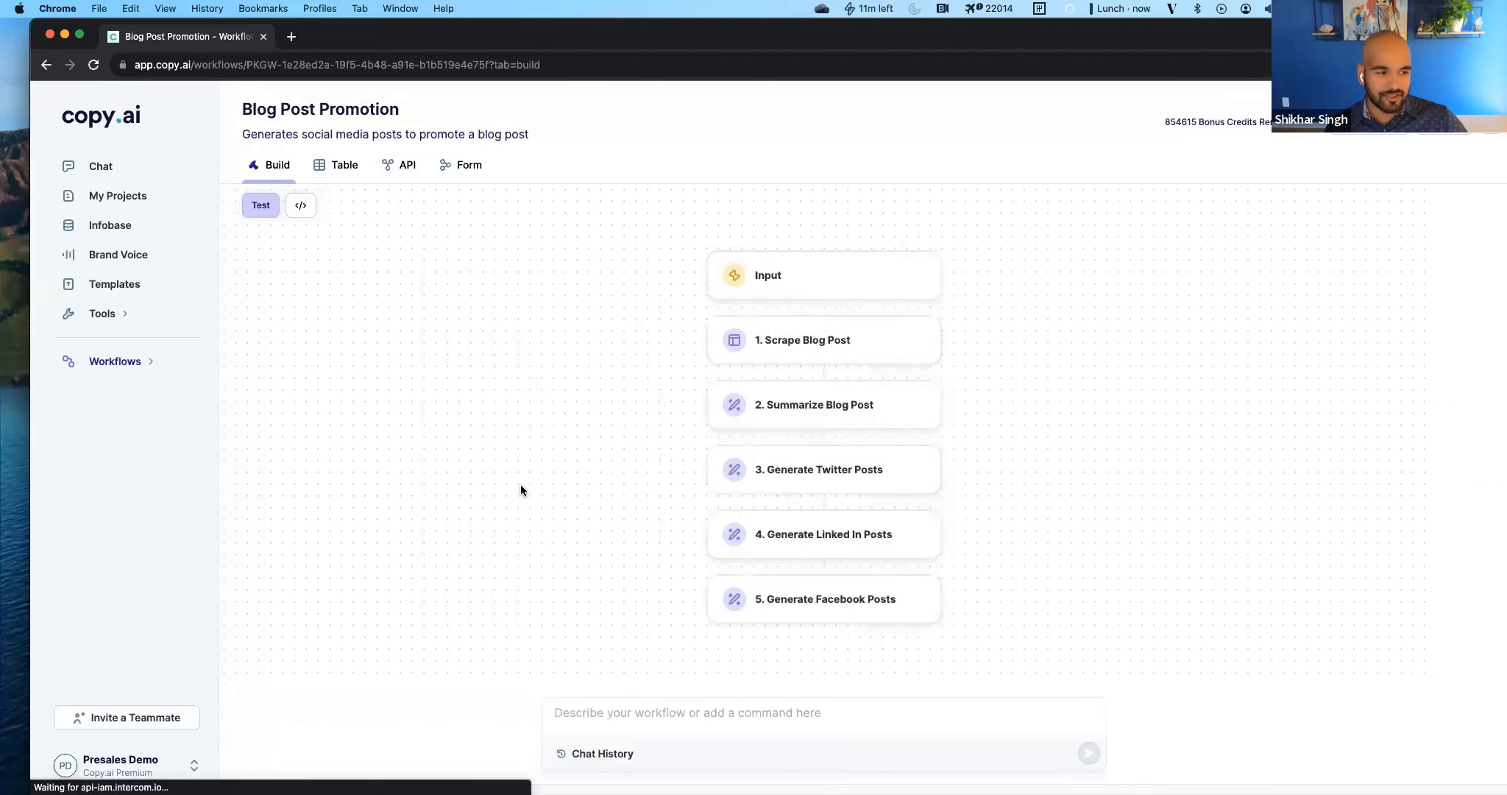
pyautogui.click(869, 451)
pyautogui.click(616, 544)
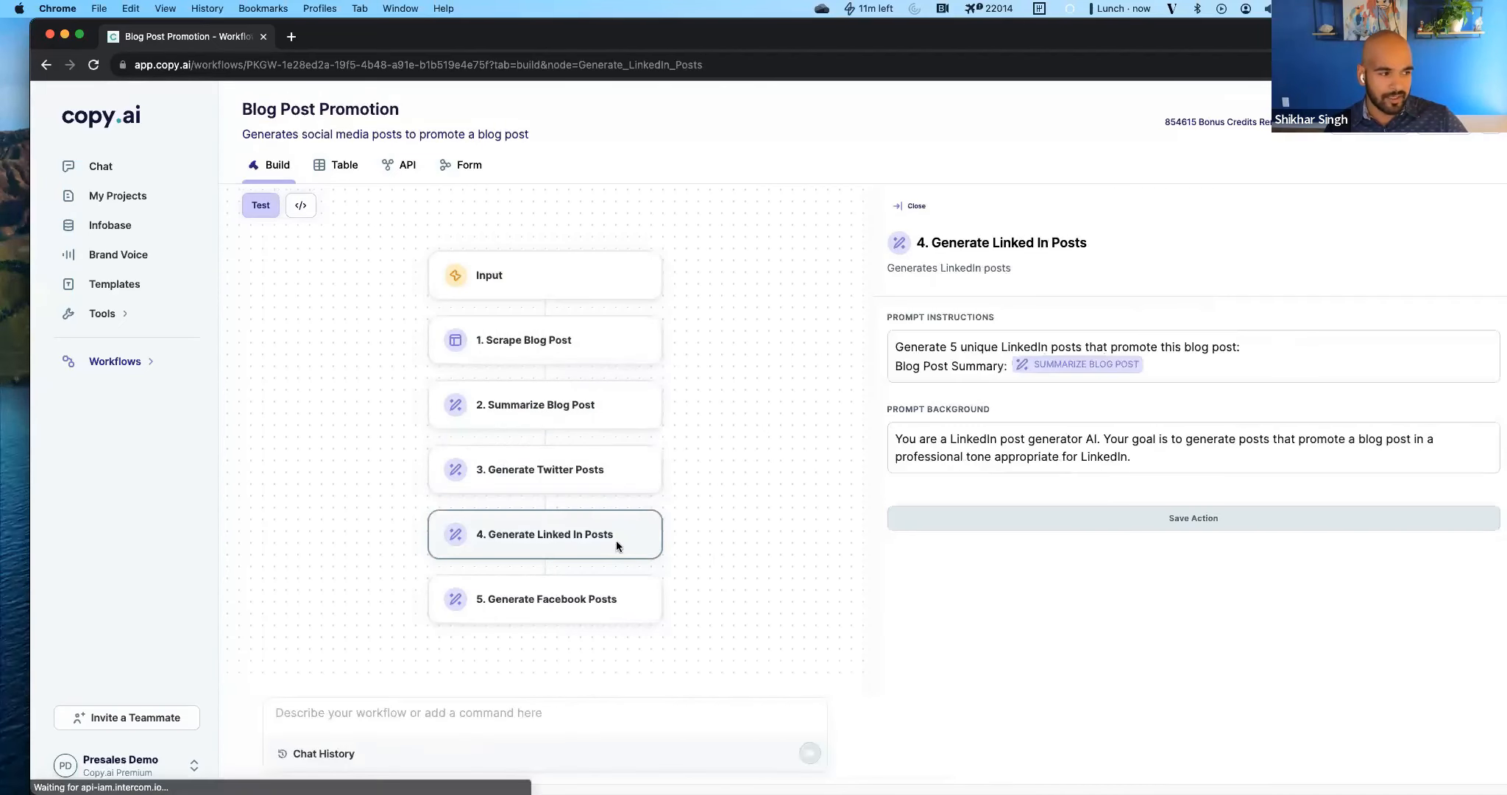
pyautogui.click(612, 582)
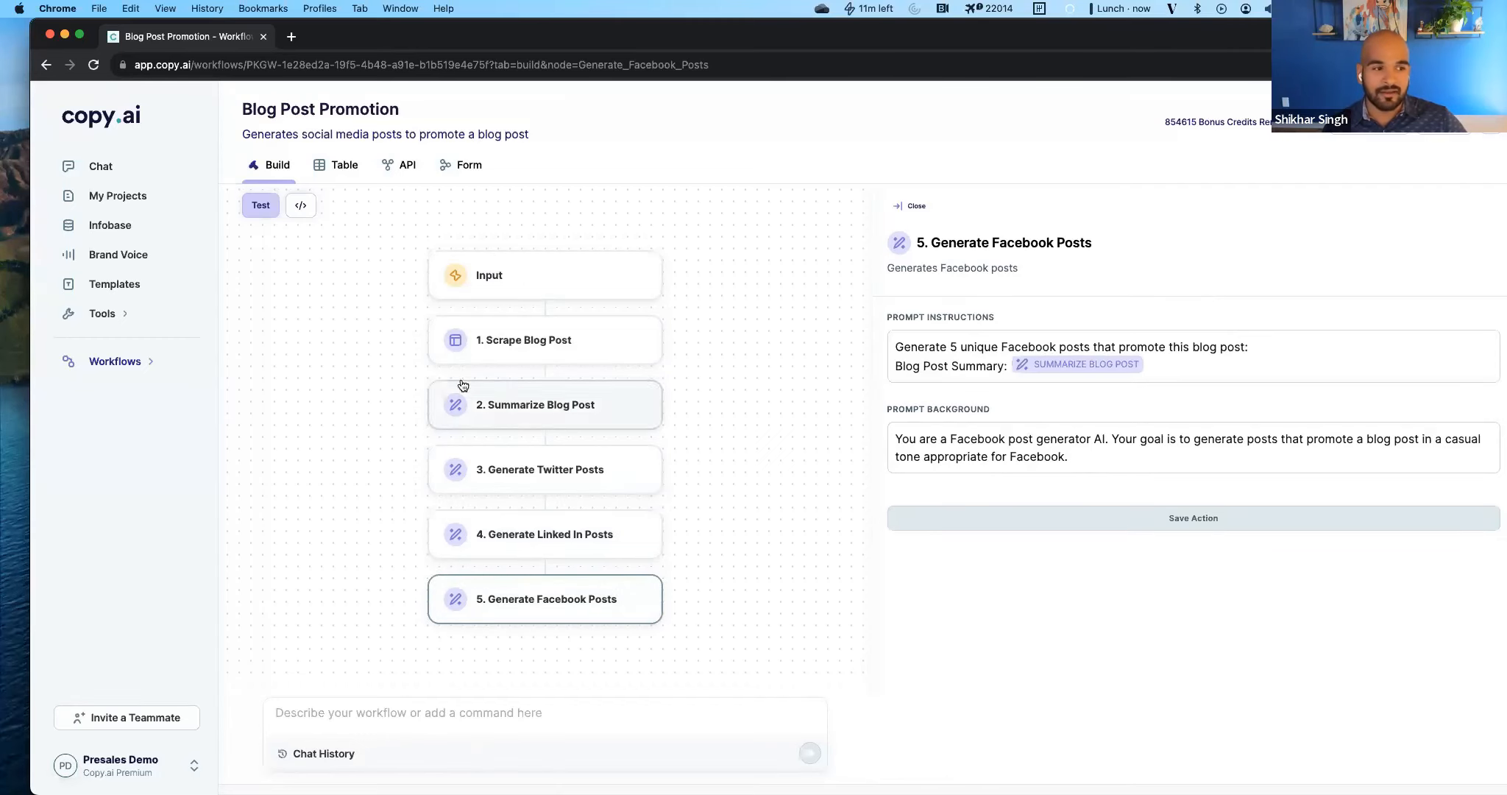
pyautogui.click(391, 353)
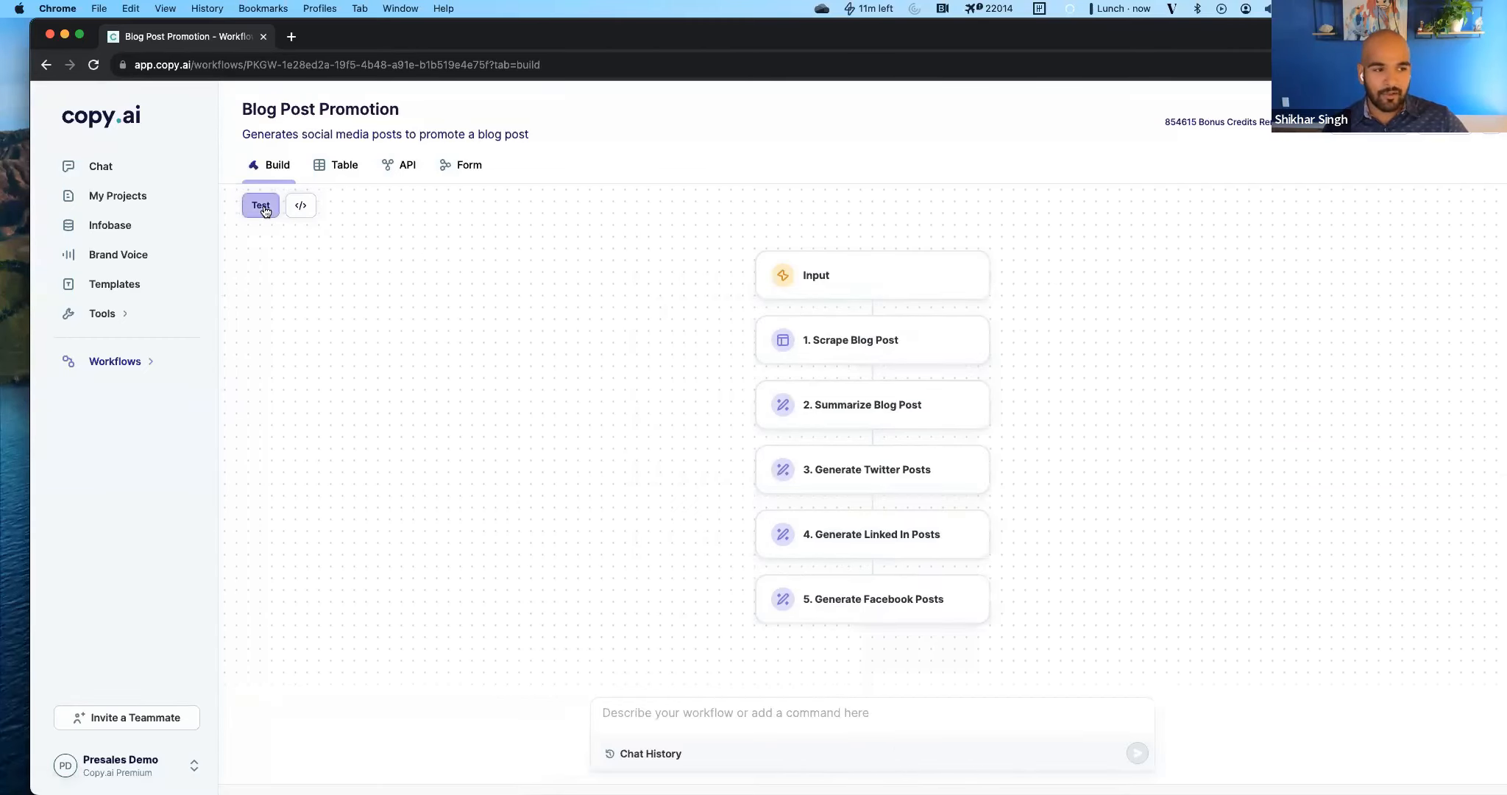
# Open the workflow test, find the Copy.ai blog article "How To Use AI To Repurpose Content Across Social Media" and copy its URL.
pyautogui.click(261, 206)
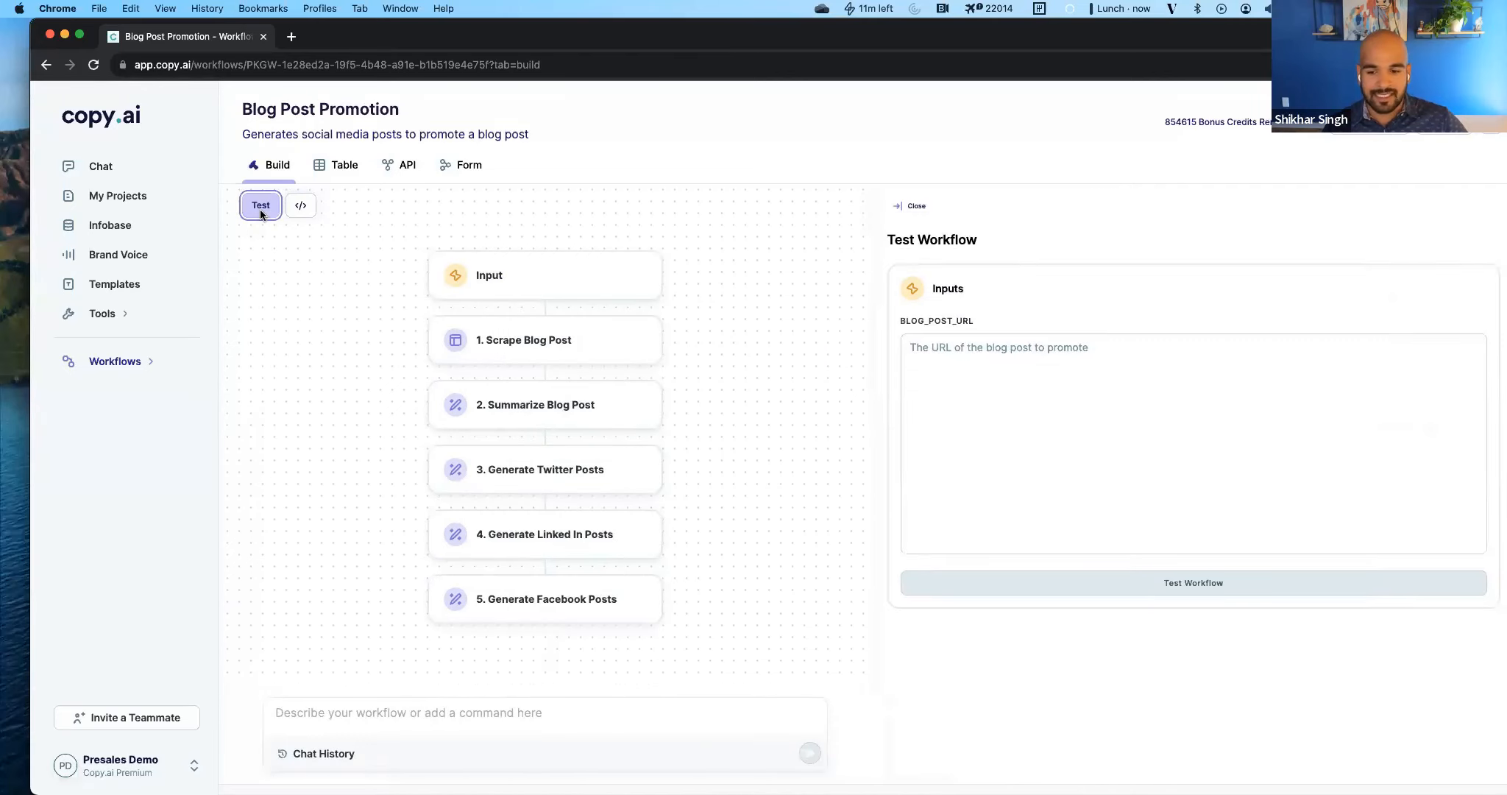
pyautogui.press('super+Tab')
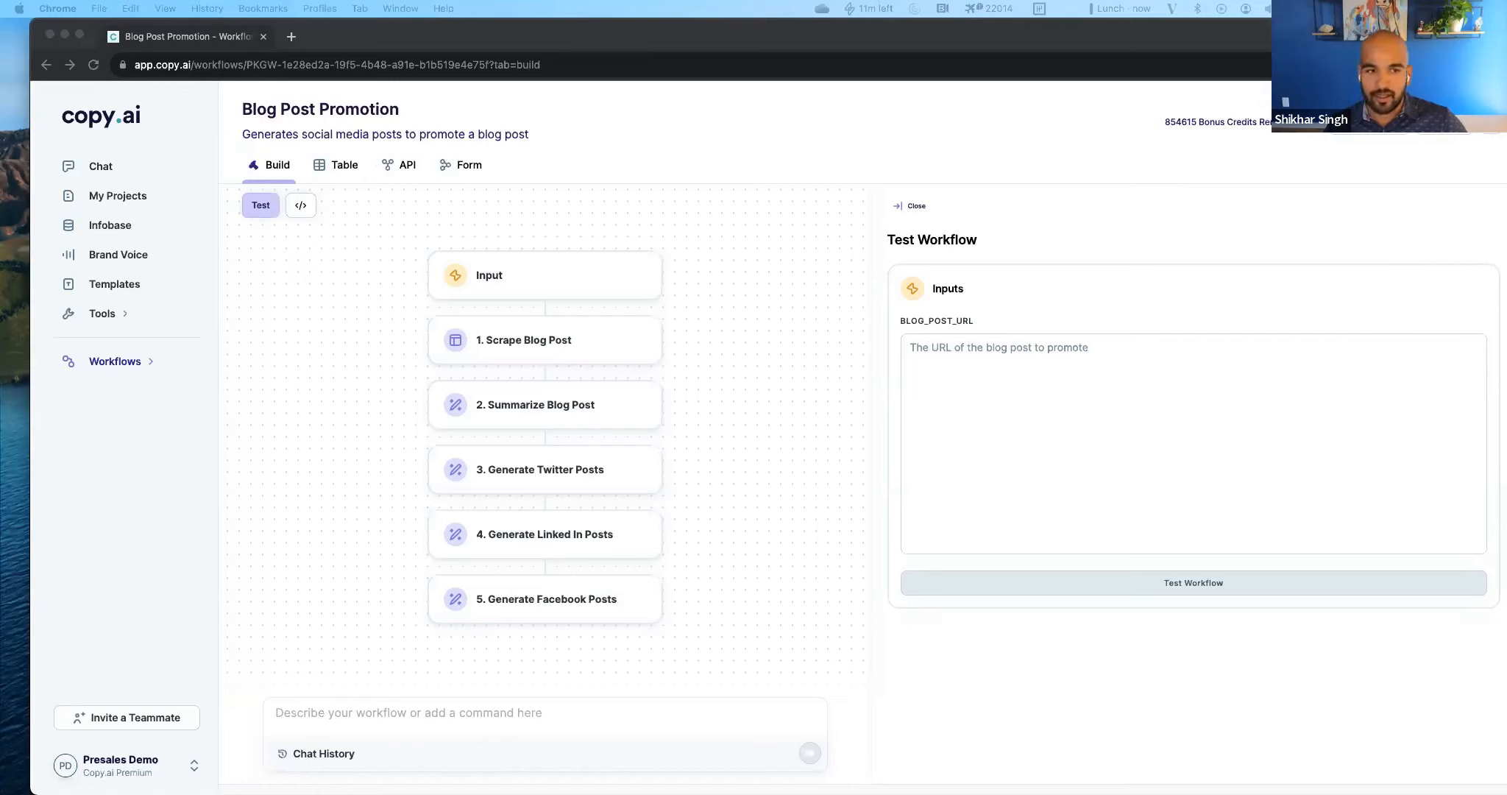
pyautogui.click(292, 36)
pyautogui.write('copy ai blog')
pyautogui.press('Return')
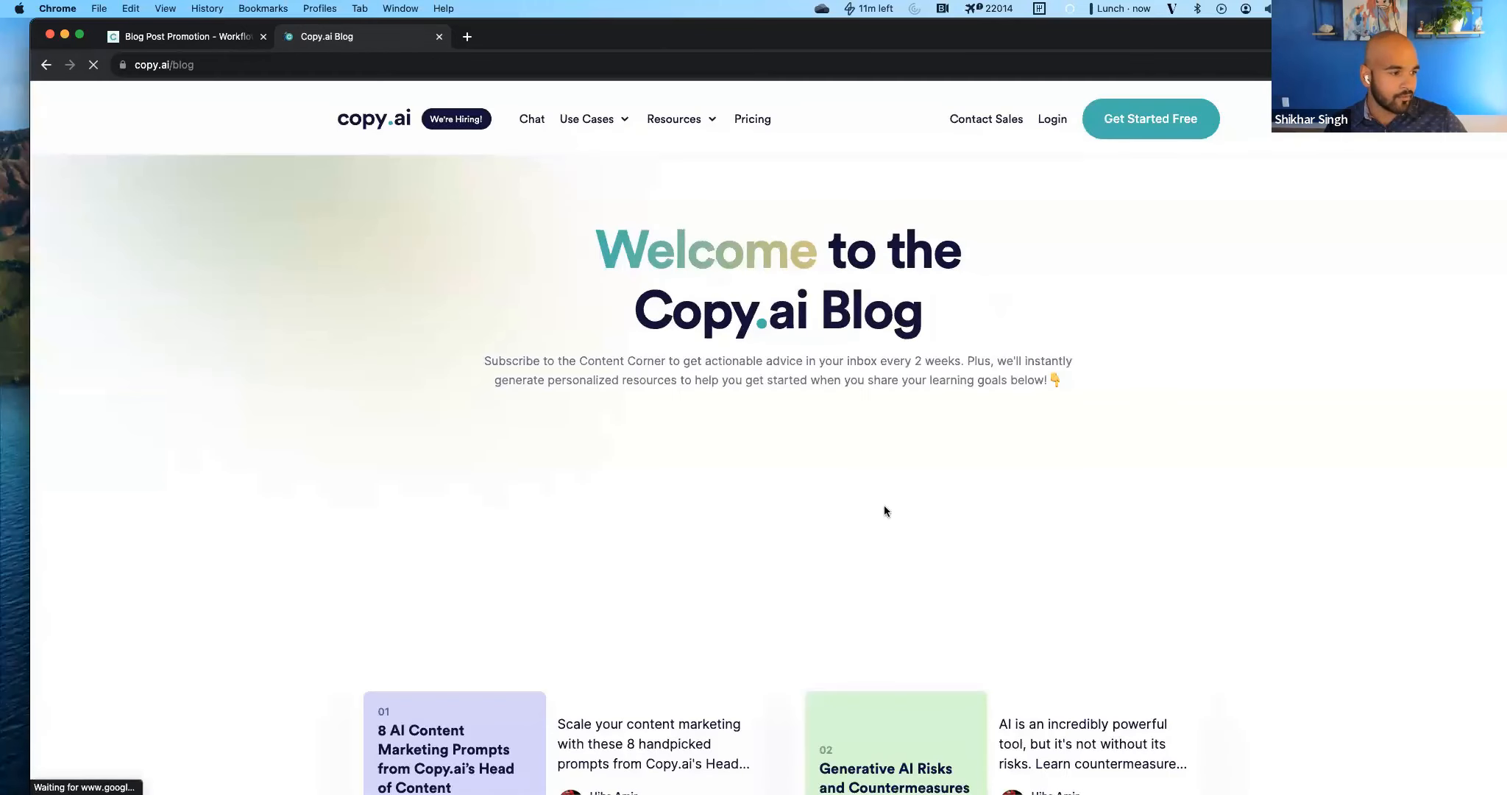
pyautogui.scroll(-7, 884, 505)
pyautogui.click(914, 492)
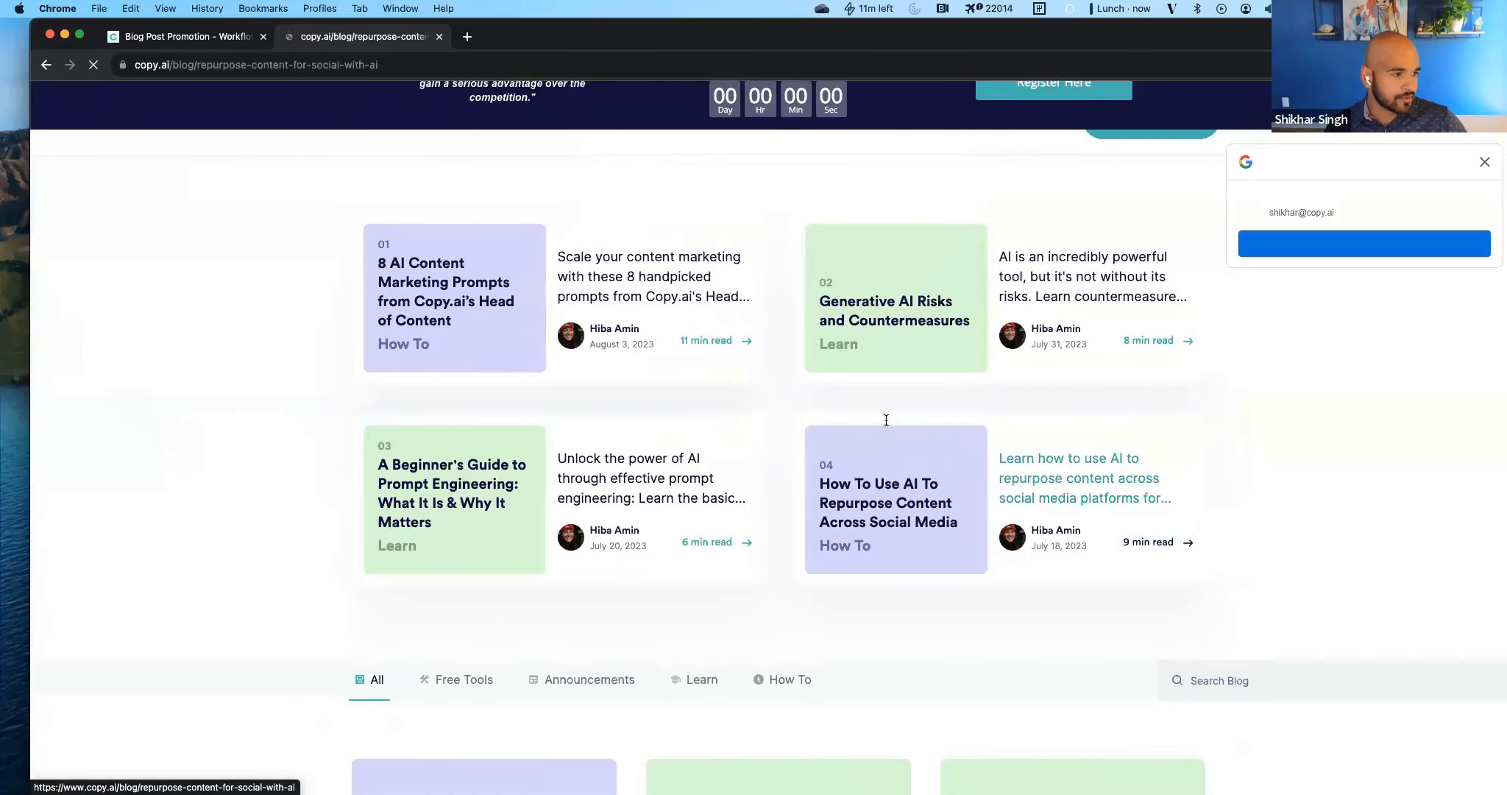
pyautogui.click(519, 66)
pyautogui.press('super+c')
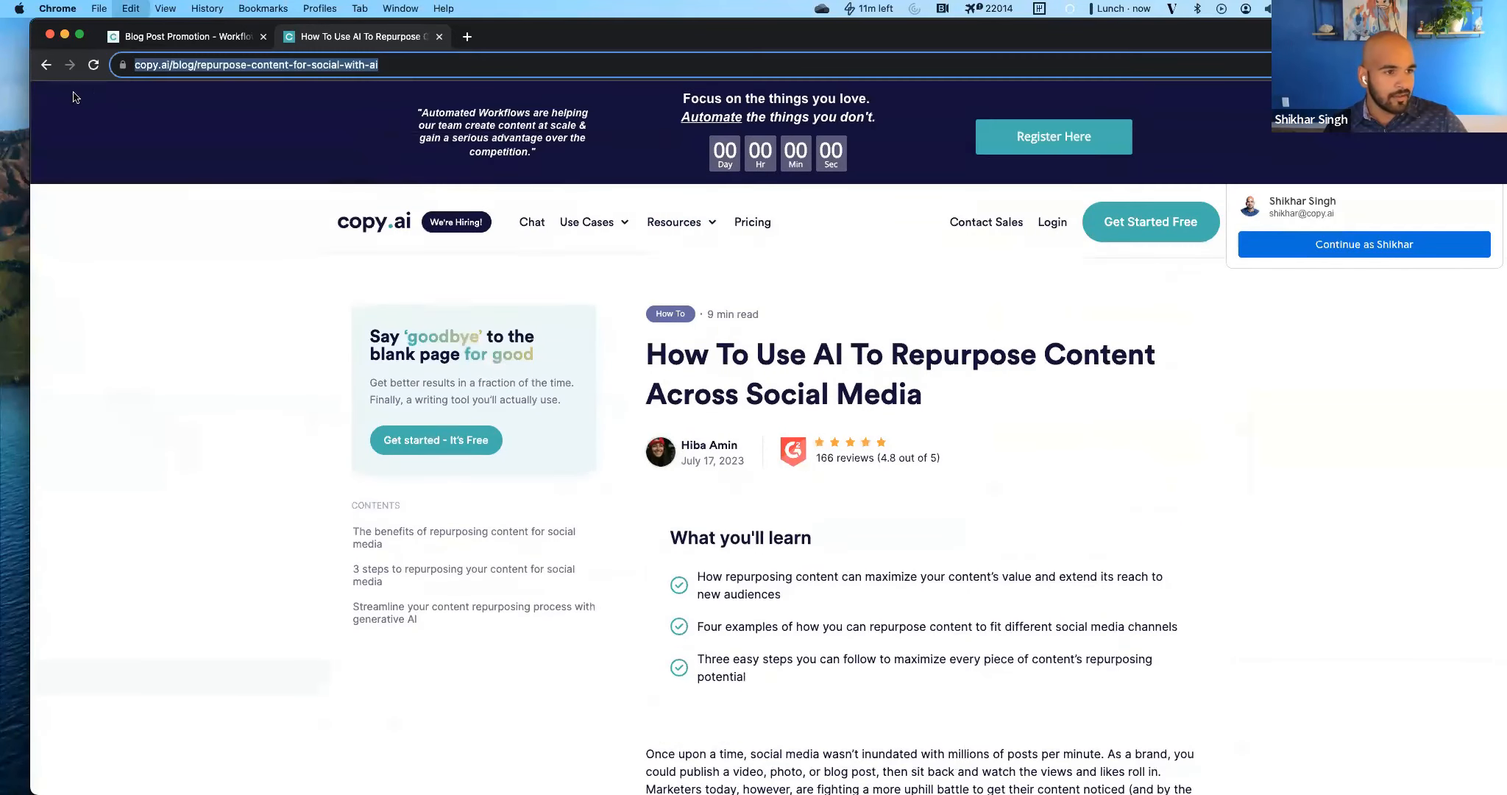
pyautogui.click(188, 37)
pyautogui.click(1045, 442)
pyautogui.press('super+v')
pyautogui.click(1055, 393)
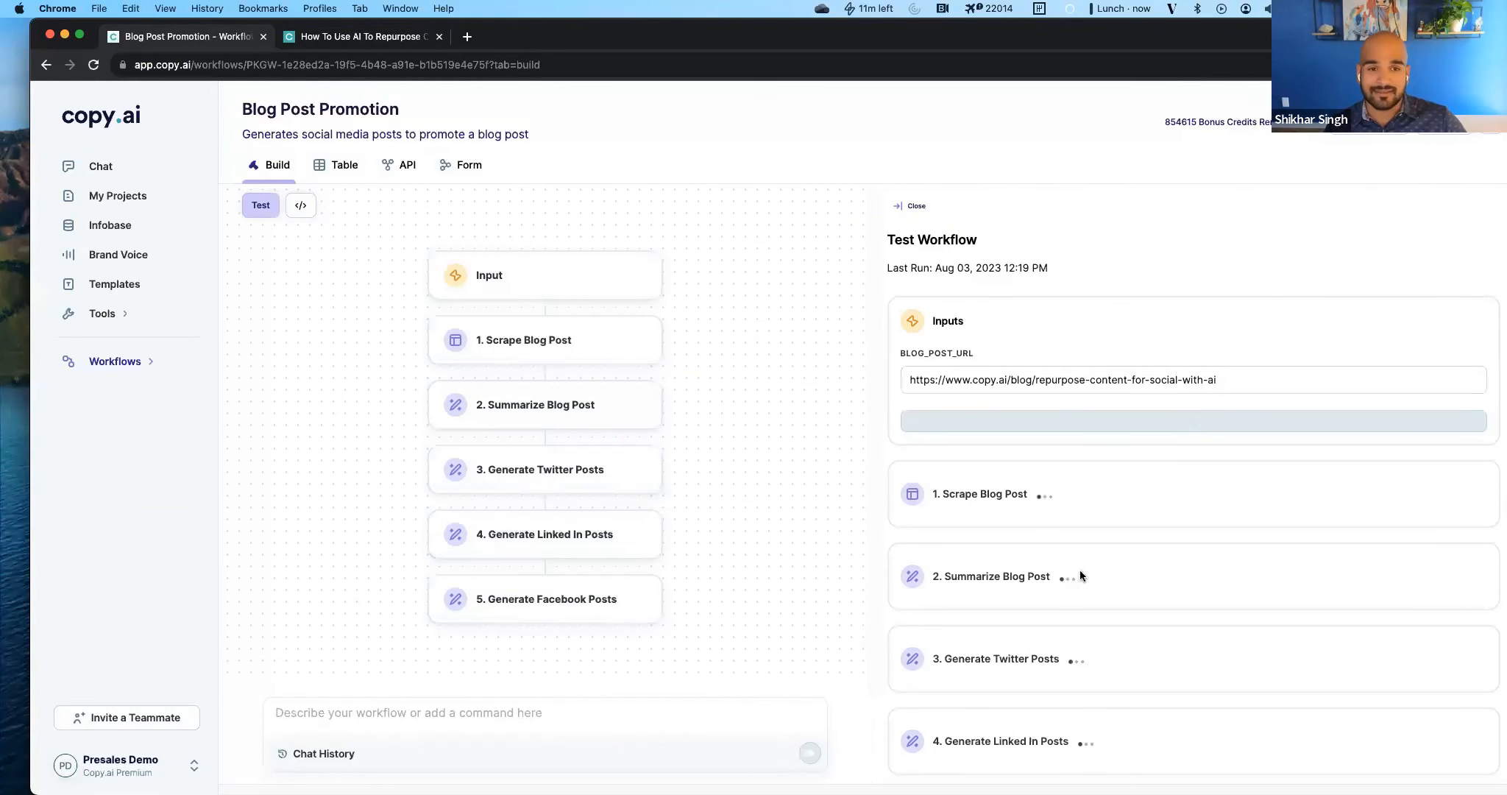
pyautogui.scroll(-3, 1080, 570)
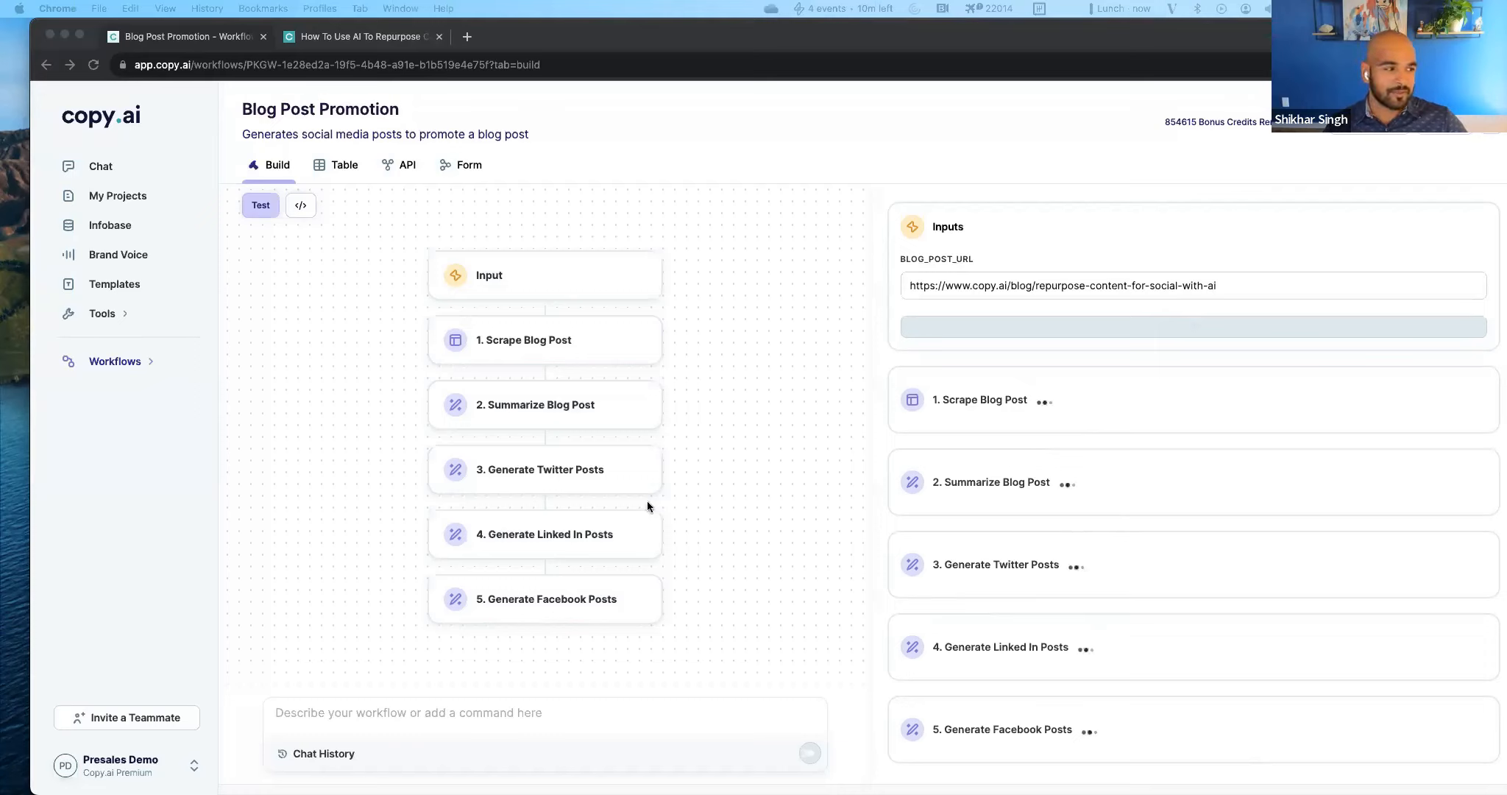
# Review the workflow run output in the chat history, and close the history.
pyautogui.click(1010, 293)
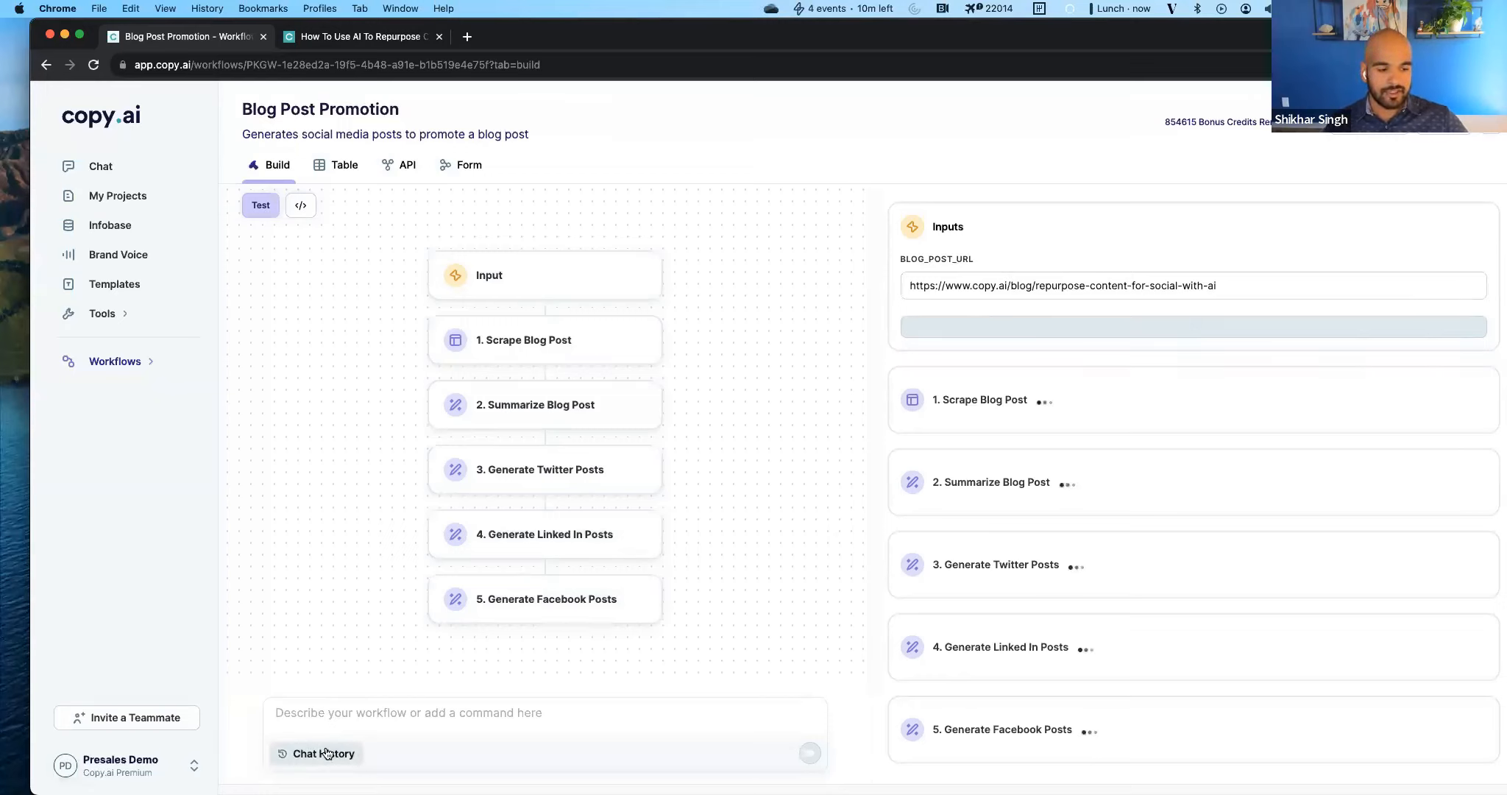
pyautogui.click(321, 717)
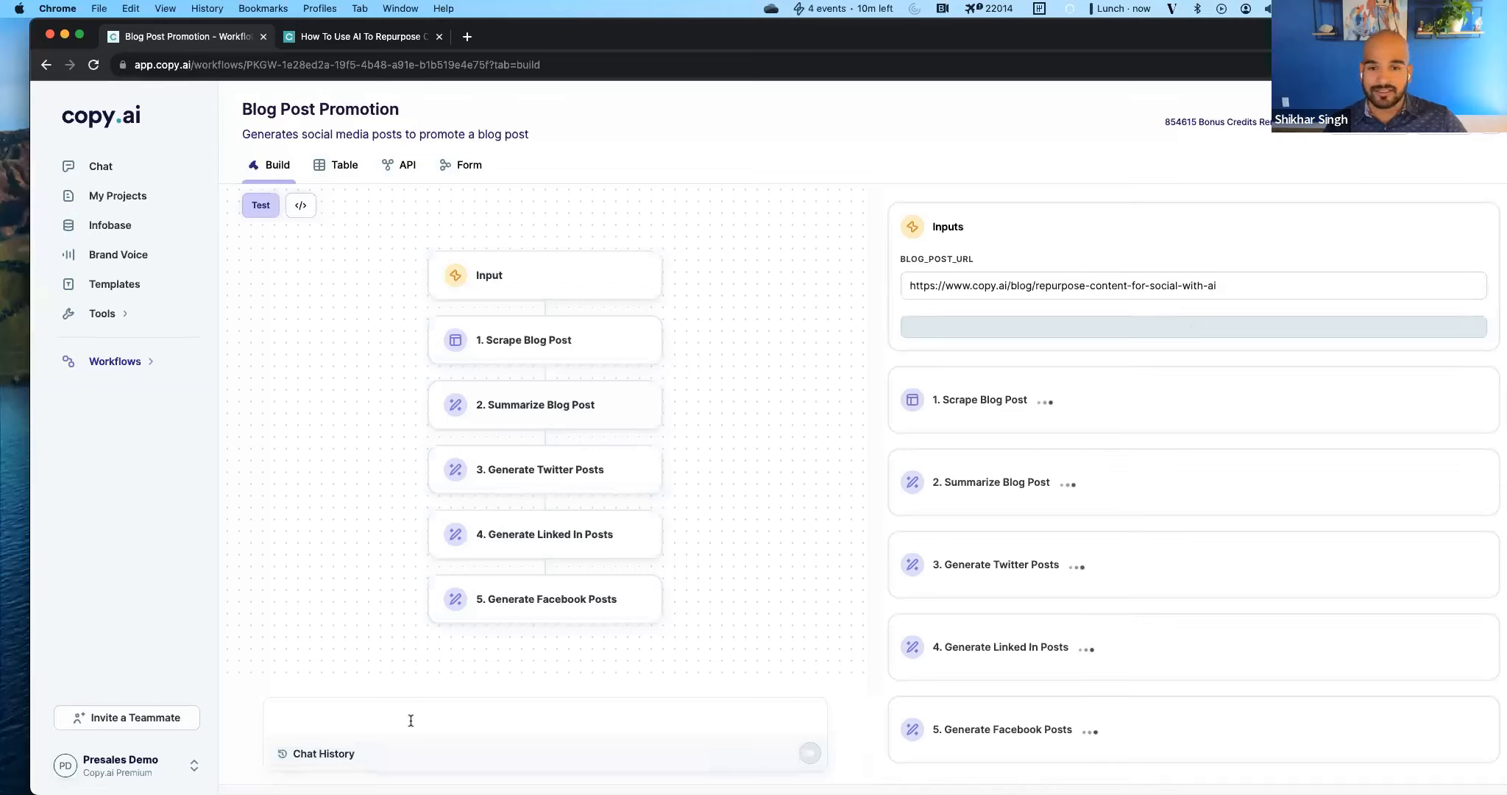
pyautogui.click(320, 752)
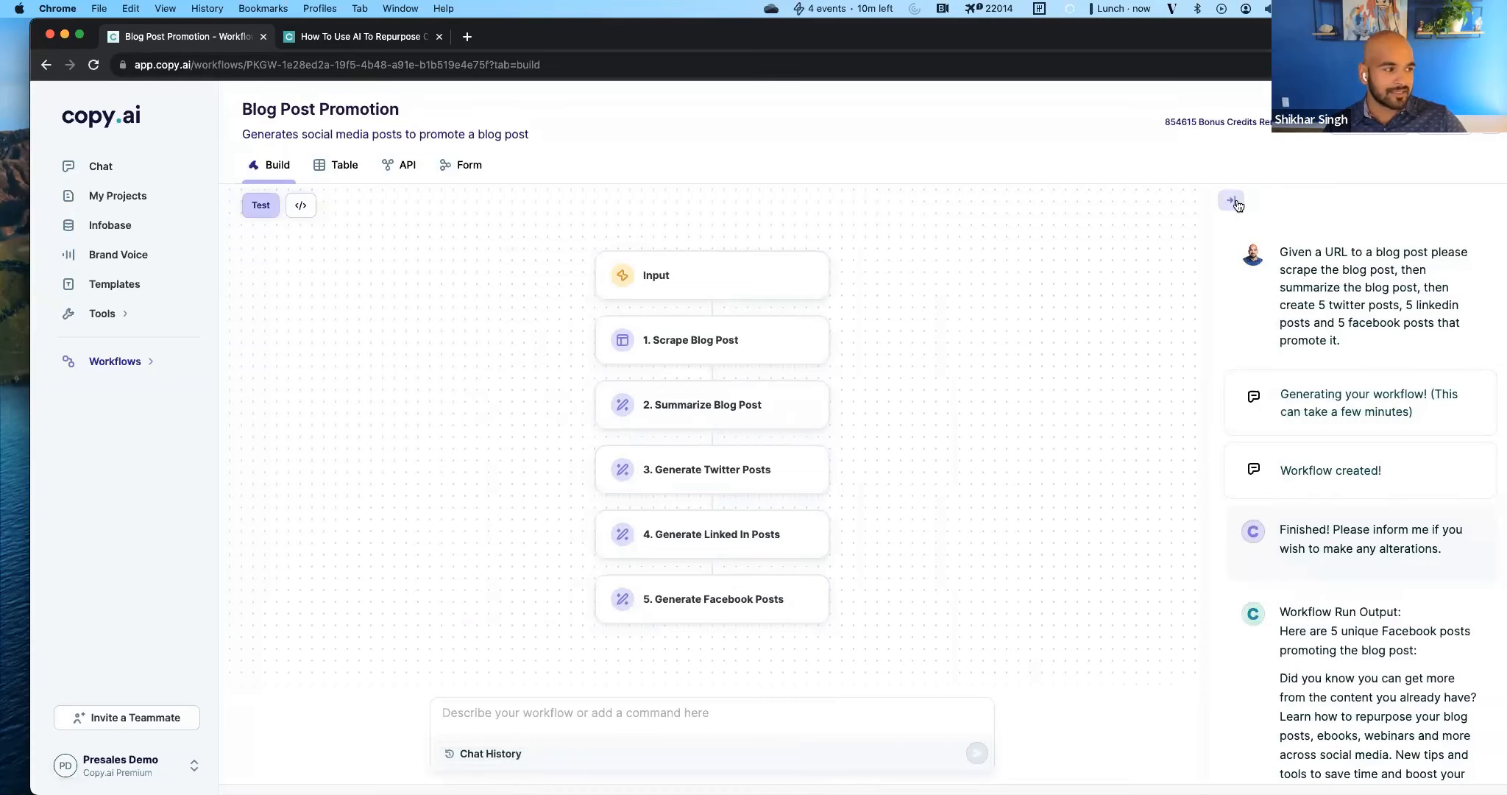
pyautogui.scroll(-10, 1304, 351)
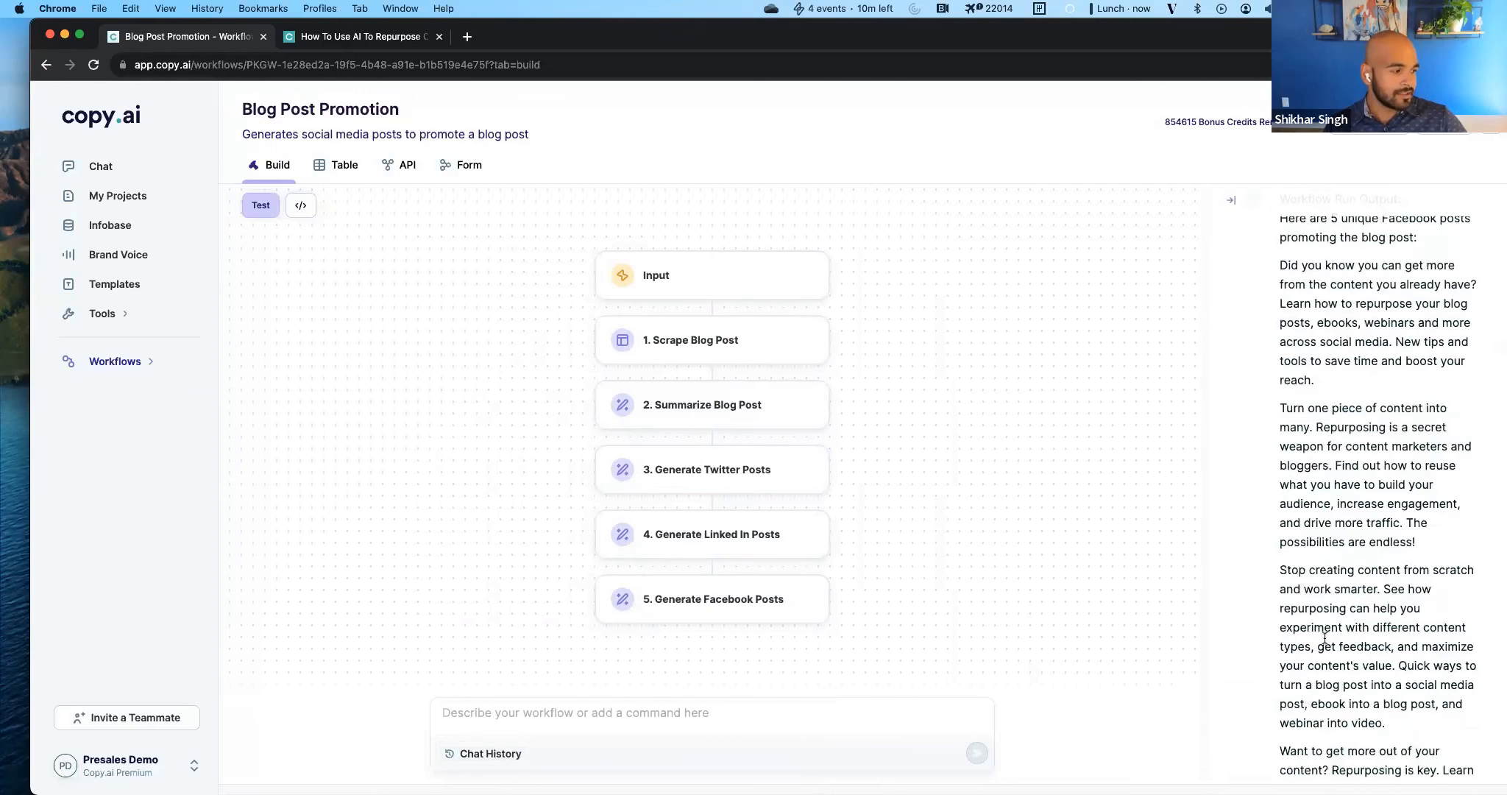
pyautogui.click(1231, 199)
# Reopen the workflow test and examine the outputs of its Scrape Blog Post and Summarize Blog Post actions.
pyautogui.click(260, 205)
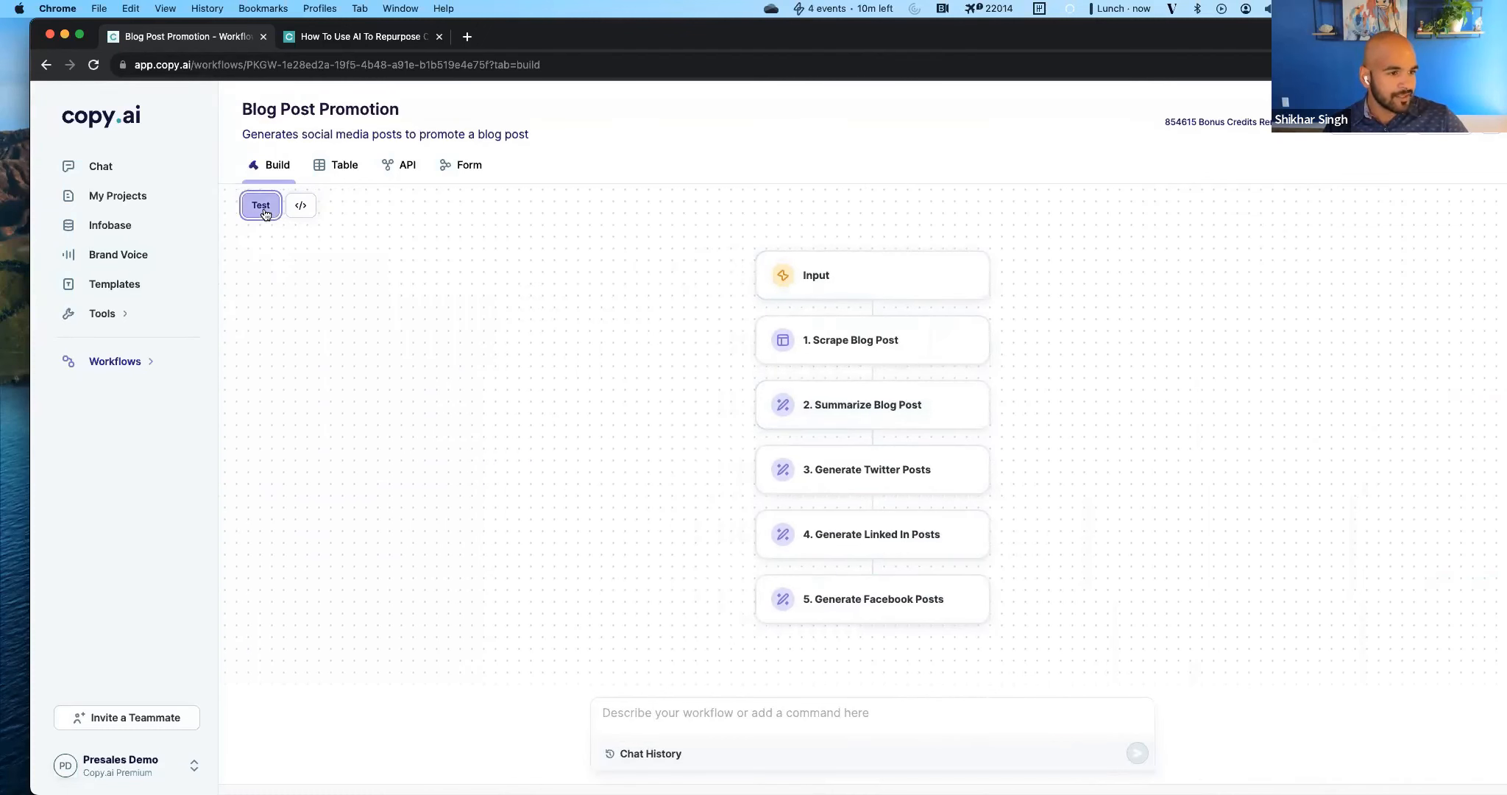
pyautogui.scroll(-5, 1118, 618)
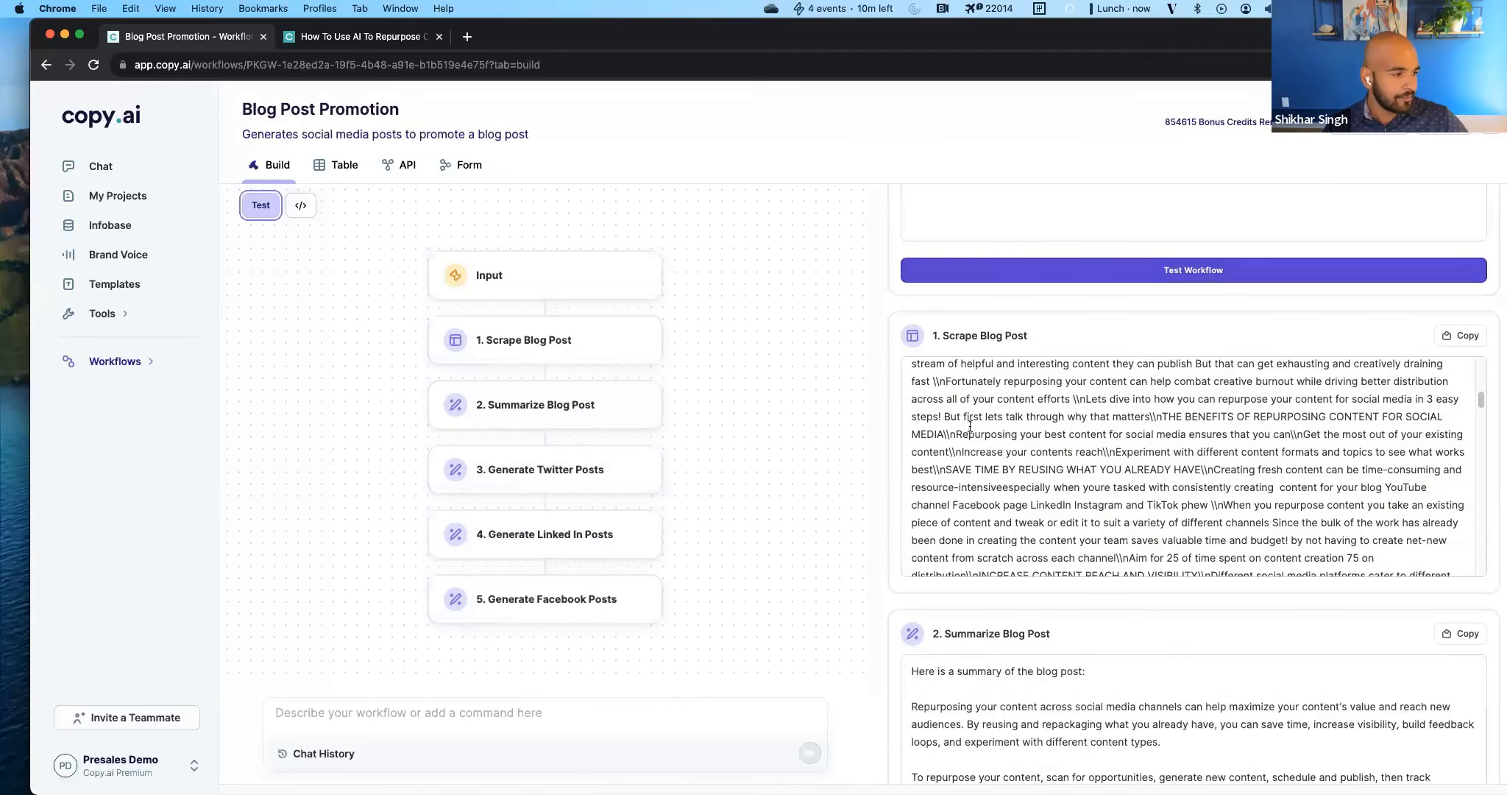
pyautogui.scroll(-3, 1048, 639)
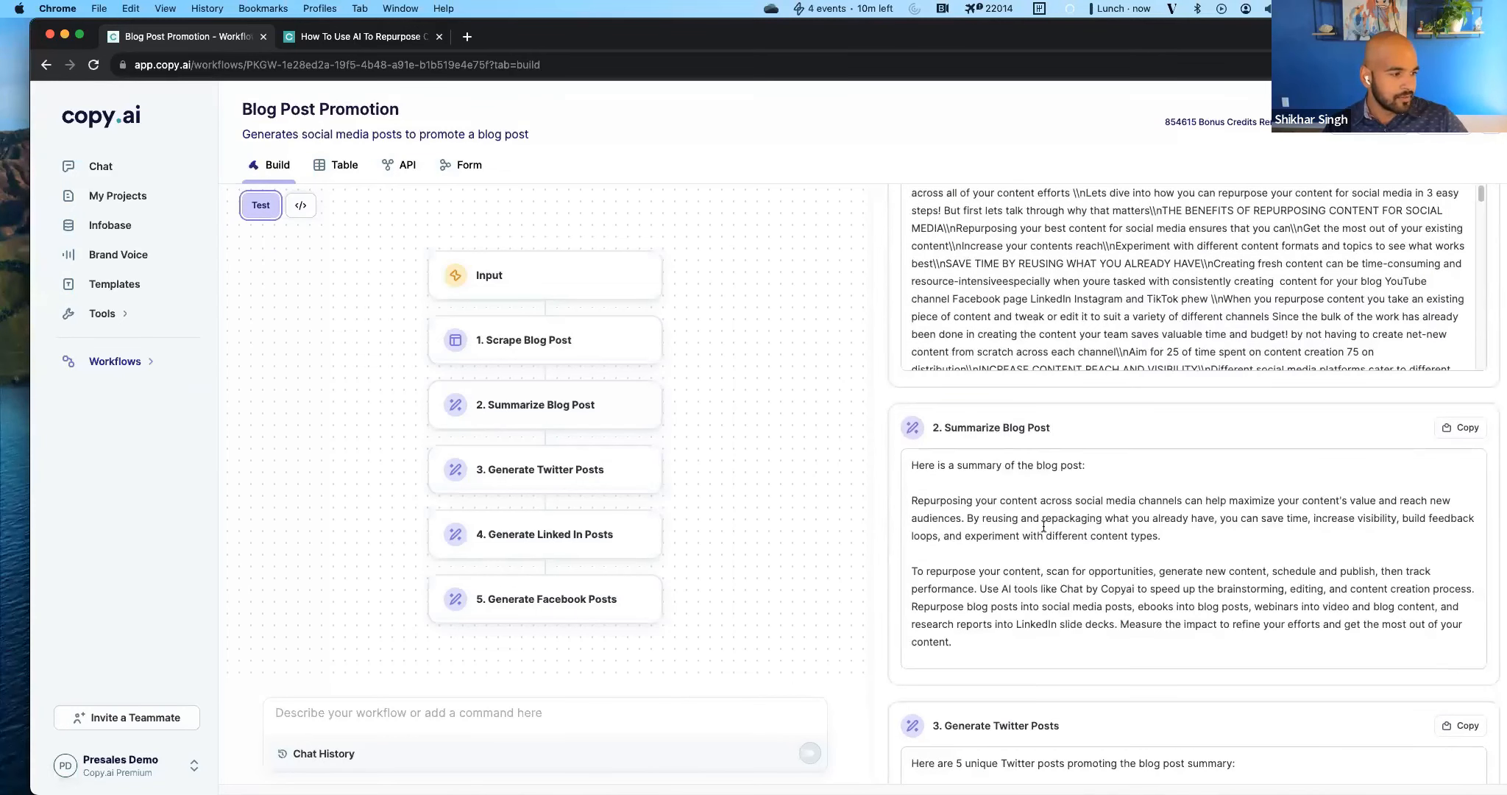
pyautogui.scroll(-3, 1078, 534)
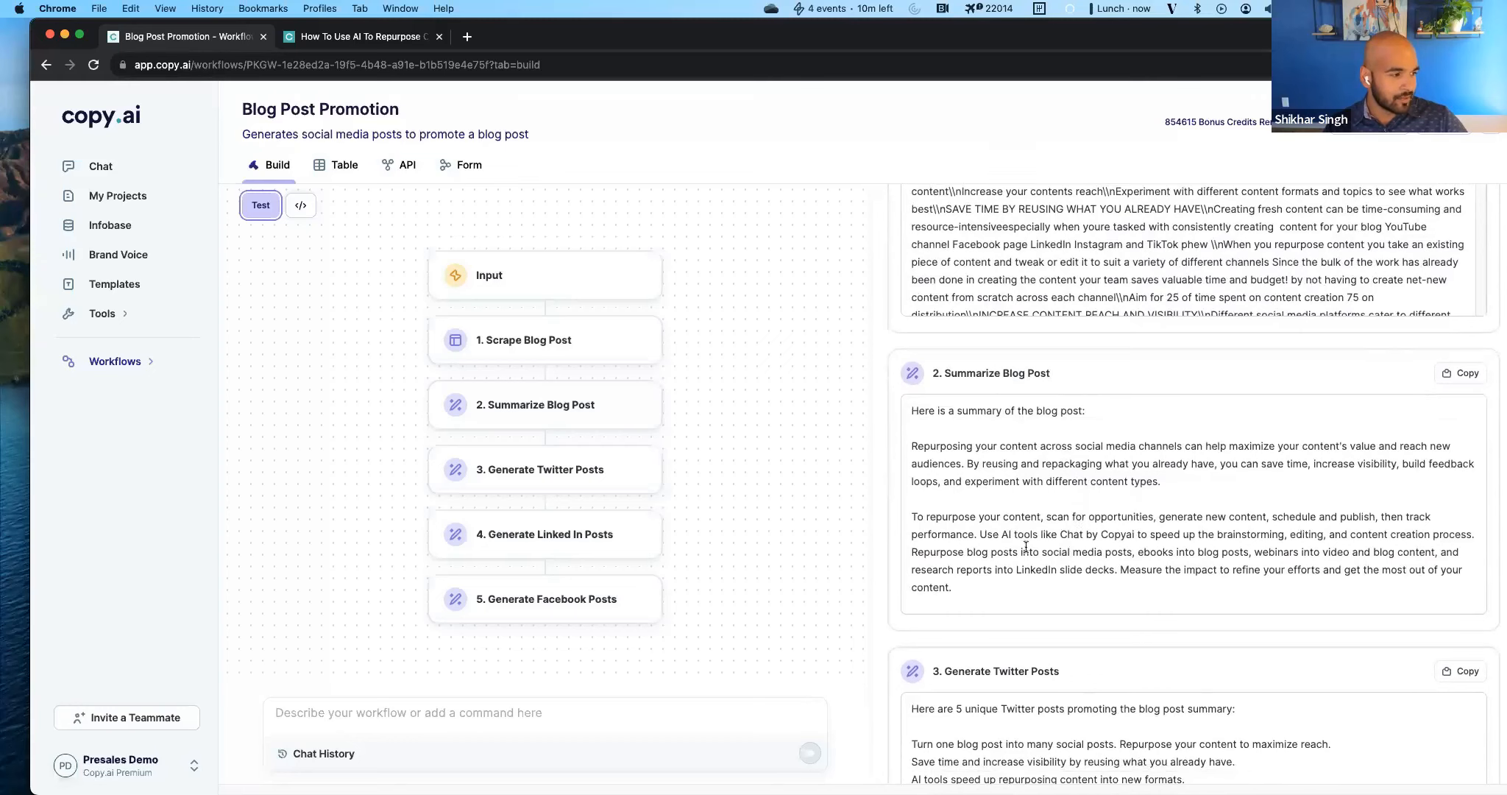
pyautogui.moveTo(959, 419); pyautogui.dragTo(1015, 551)
pyautogui.click(1015, 551)
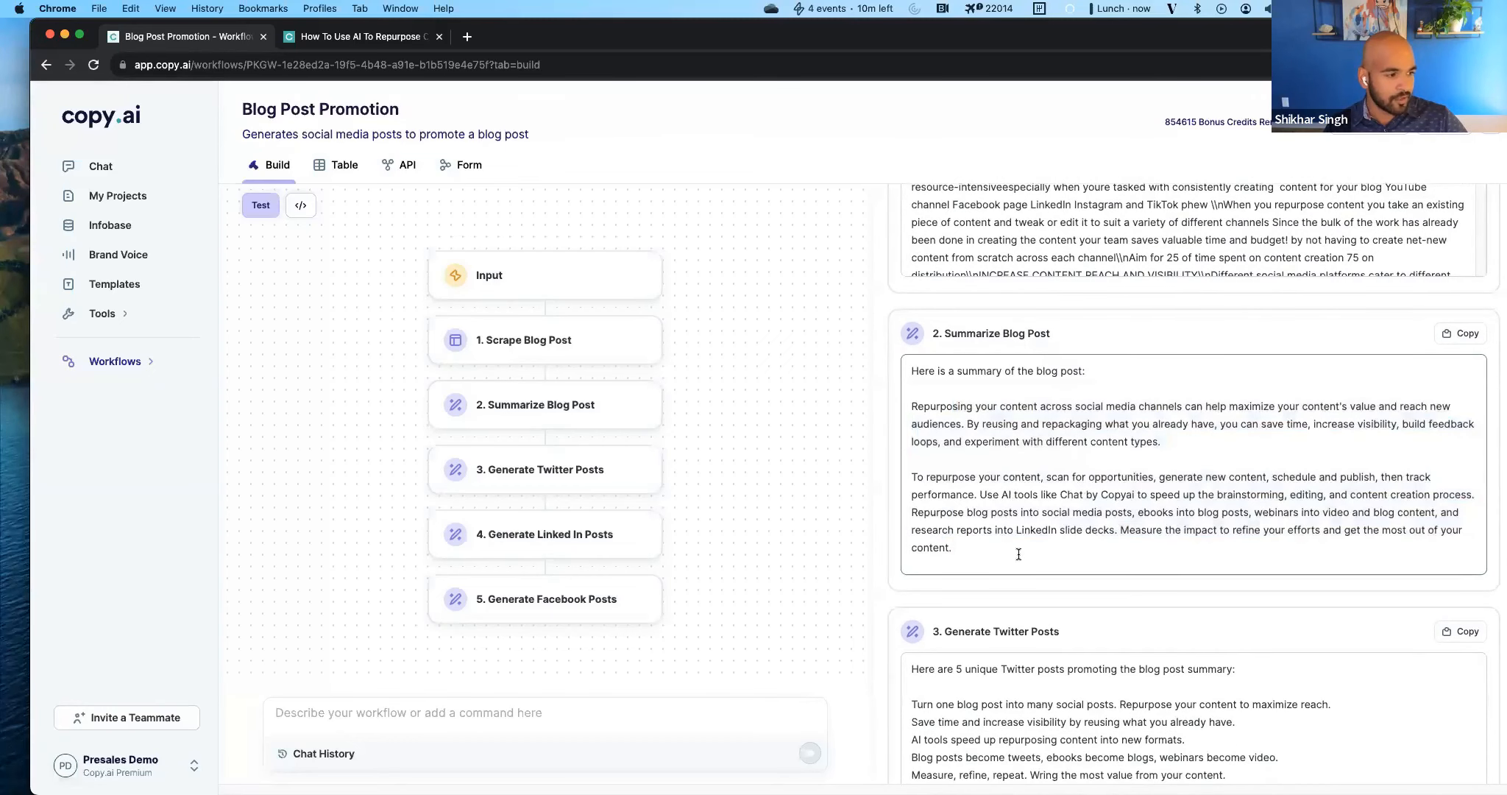
# Examine the Twitter, LinkedIn and Facebook posts generated in the test results.
pyautogui.scroll(-5, 1018, 553)
pyautogui.scroll(-2, 1018, 554)
pyautogui.click(924, 406)
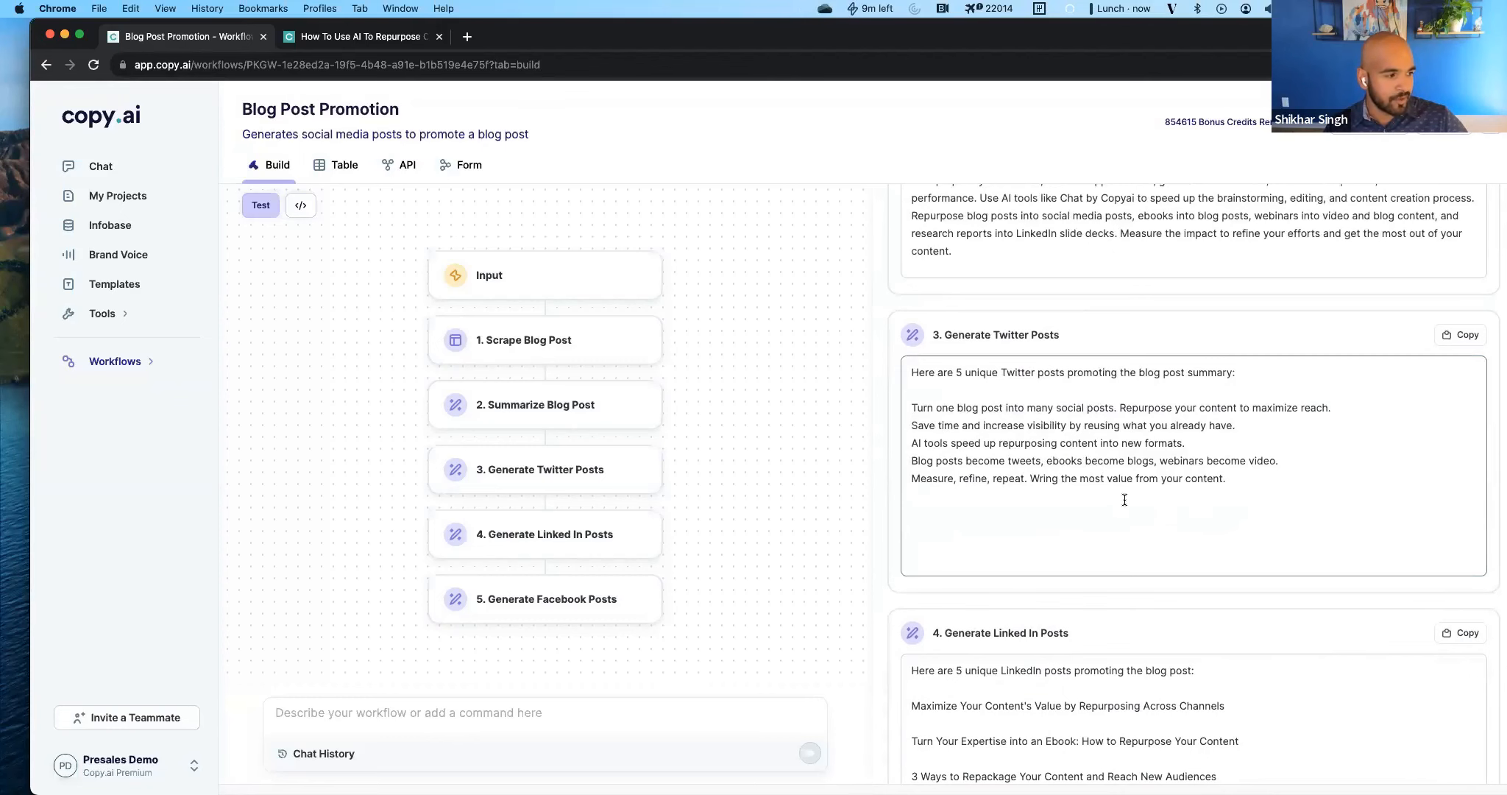
pyautogui.scroll(-10, 1122, 500)
pyautogui.scroll(-3, 1096, 489)
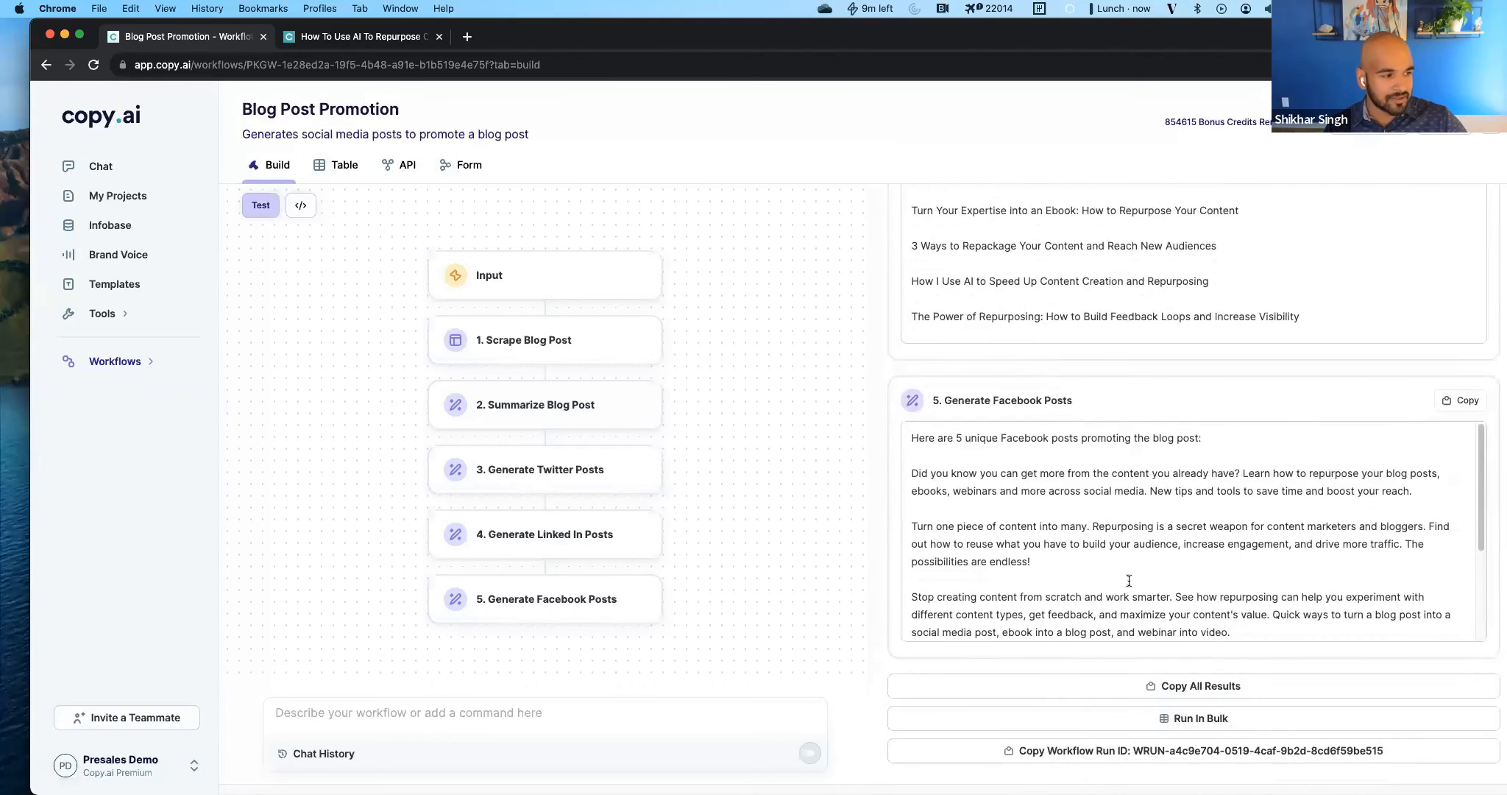
pyautogui.click(1096, 557)
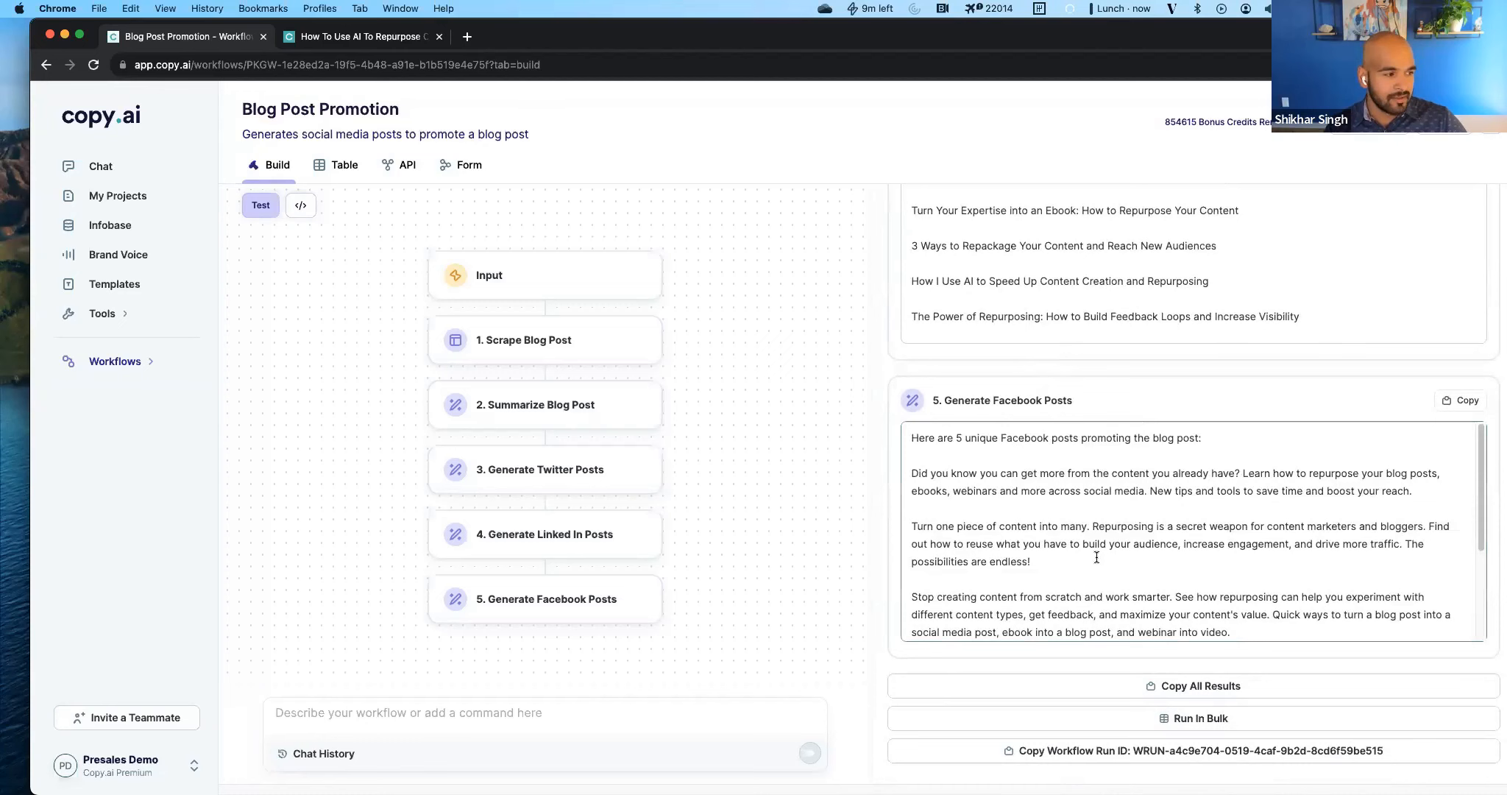
pyautogui.scroll(8, 1096, 557)
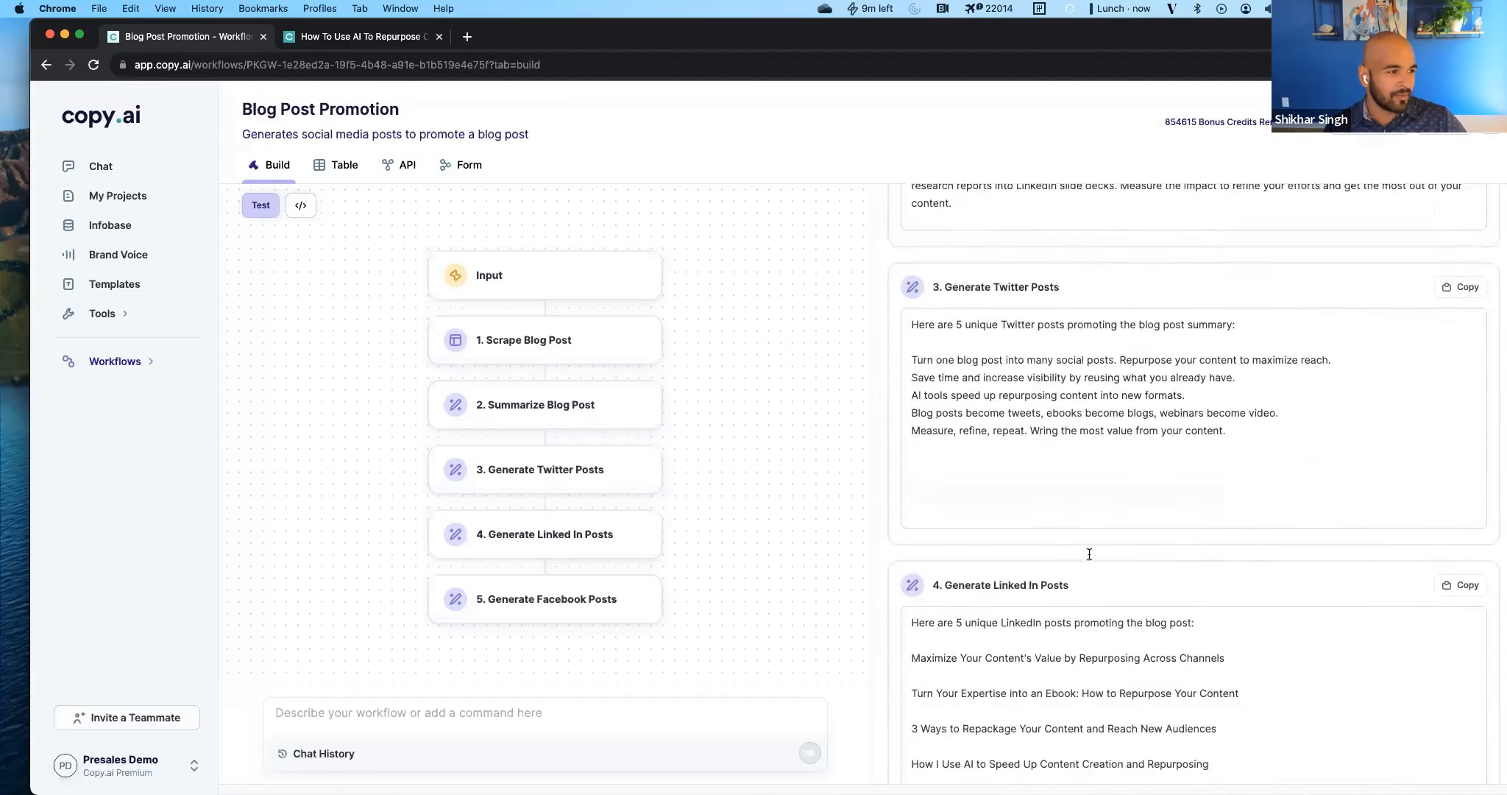
pyautogui.scroll(-7, 1067, 530)
pyautogui.scroll(1, 1063, 549)
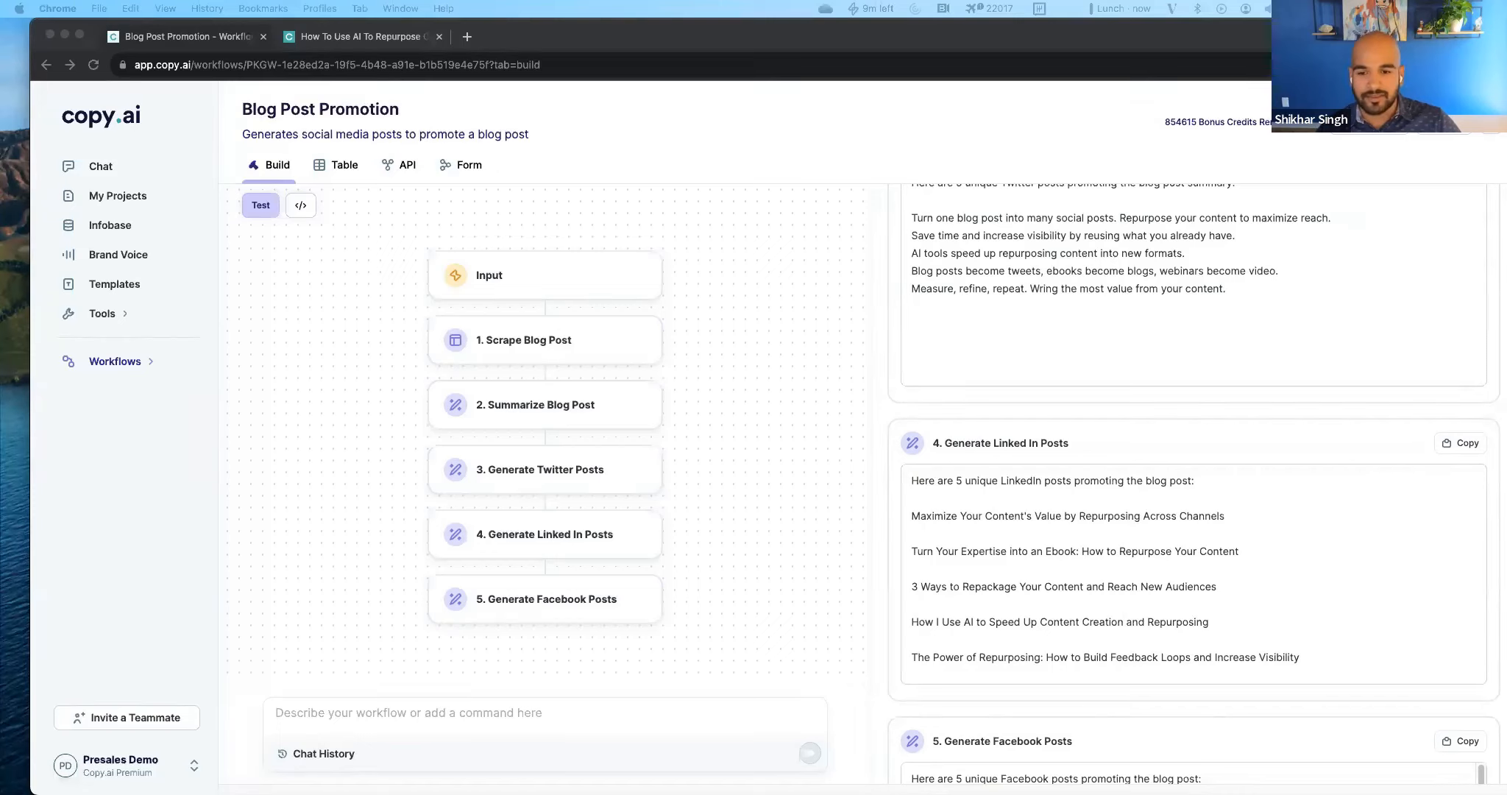
# Ask the workflow builder to add a step that uses the summary to extract supporting details reinforcing each key point.
pyautogui.click(342, 716)
pyautogui.press('super+v')
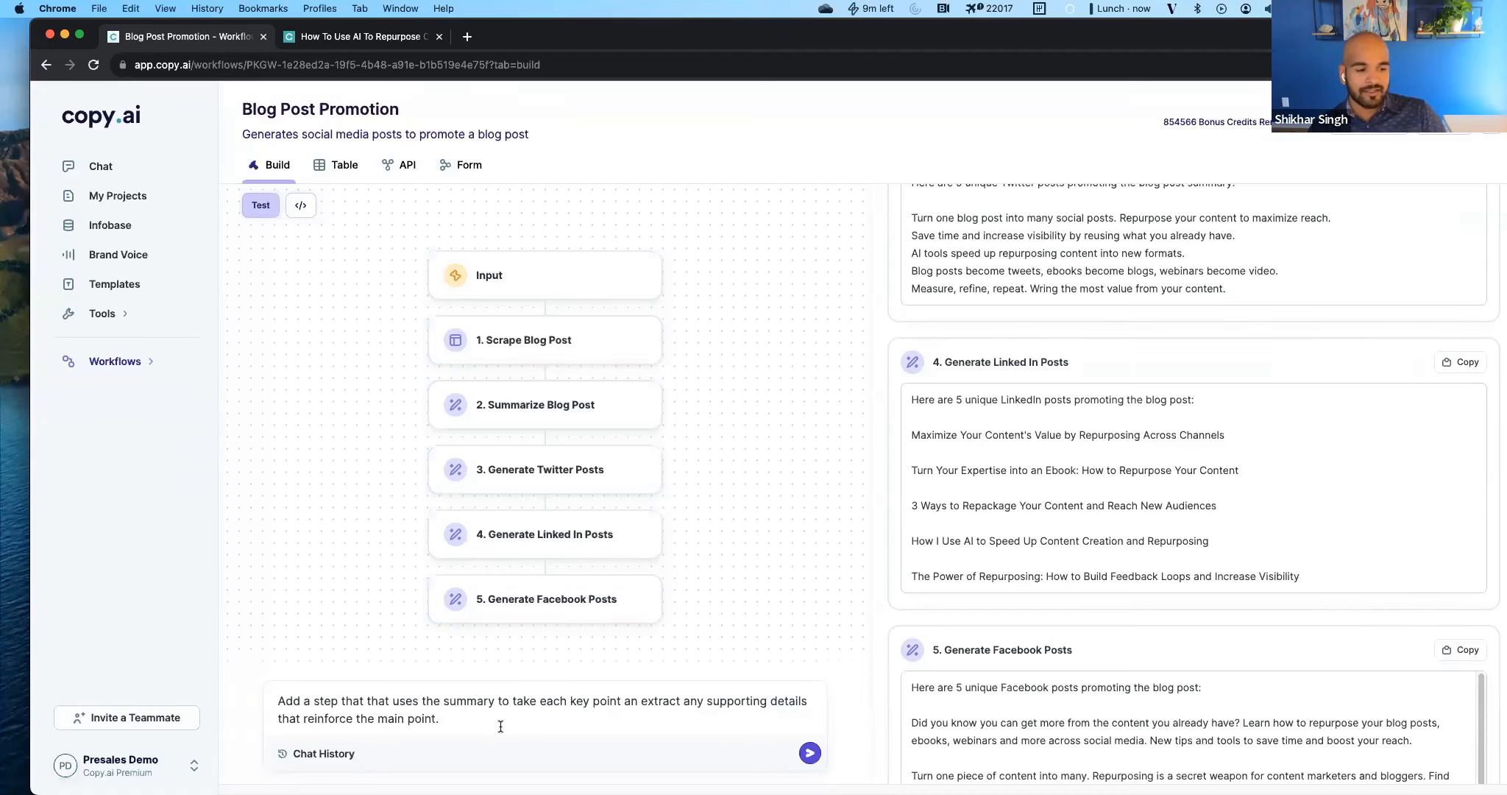
pyautogui.press('Return')
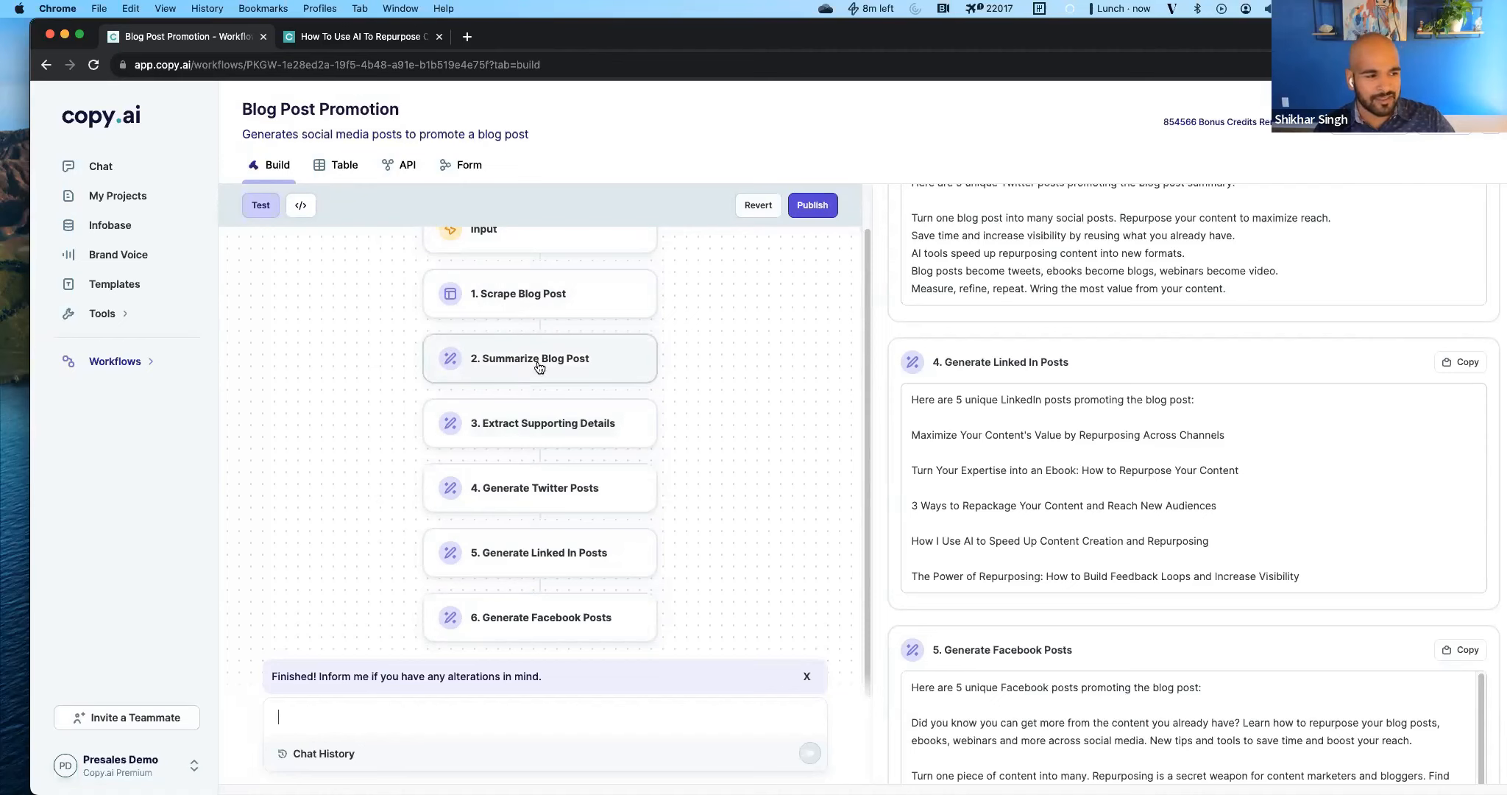
# Examine the prompt instructions and background of the Extract Supporting Details action, and close its settings.
pyautogui.click(540, 438)
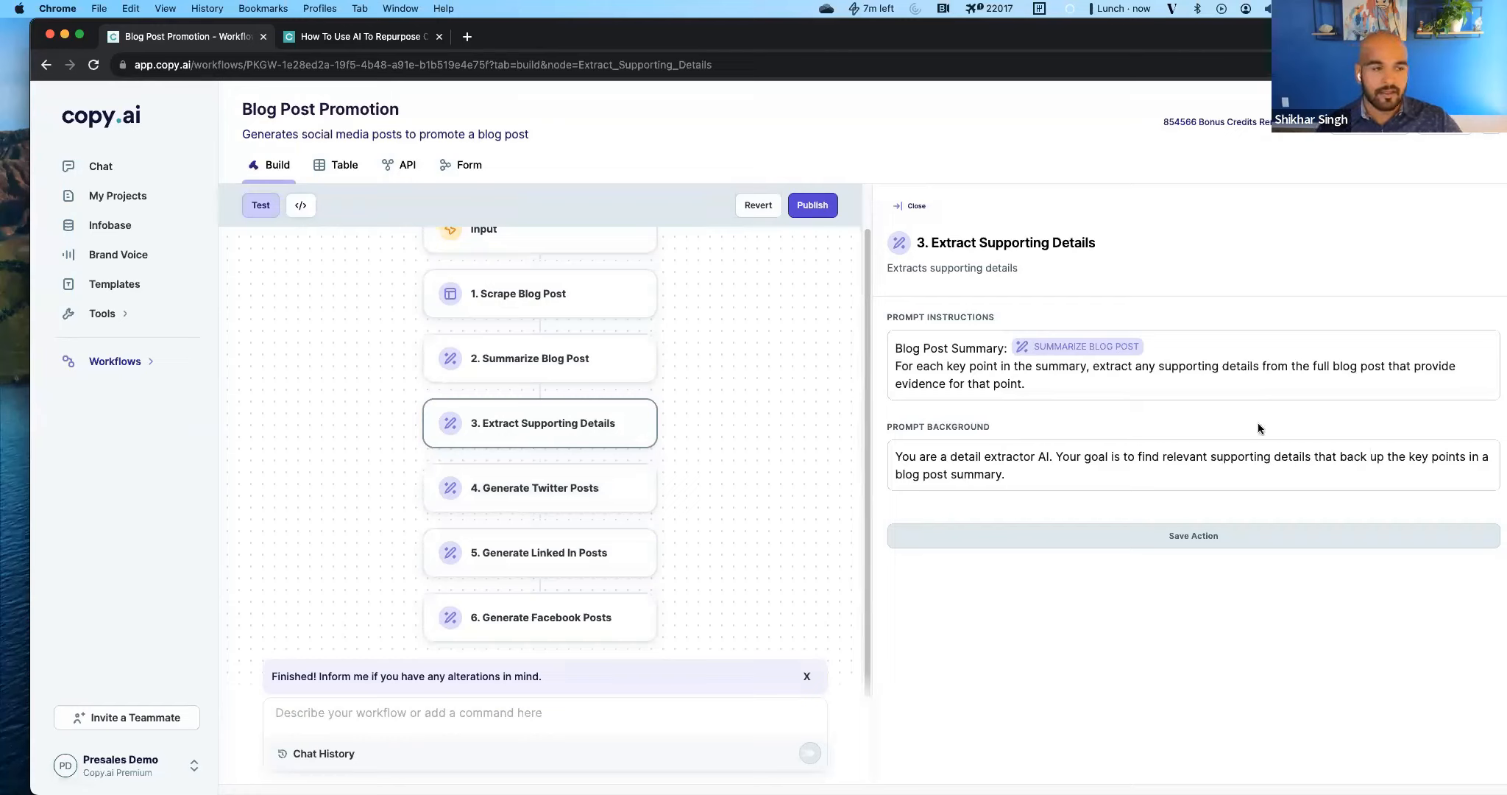
pyautogui.click(1214, 351)
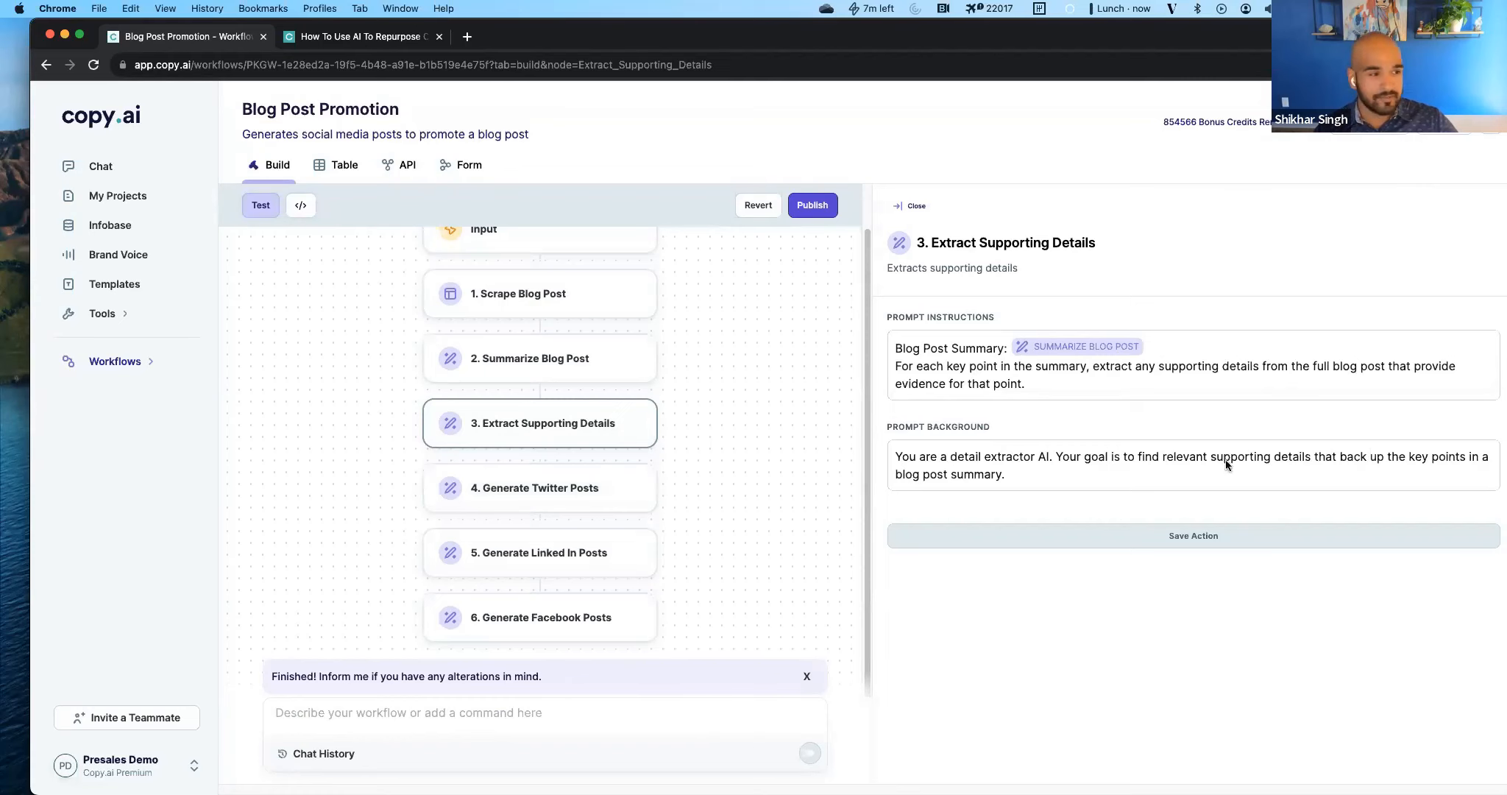
pyautogui.click(558, 372)
pyautogui.click(550, 316)
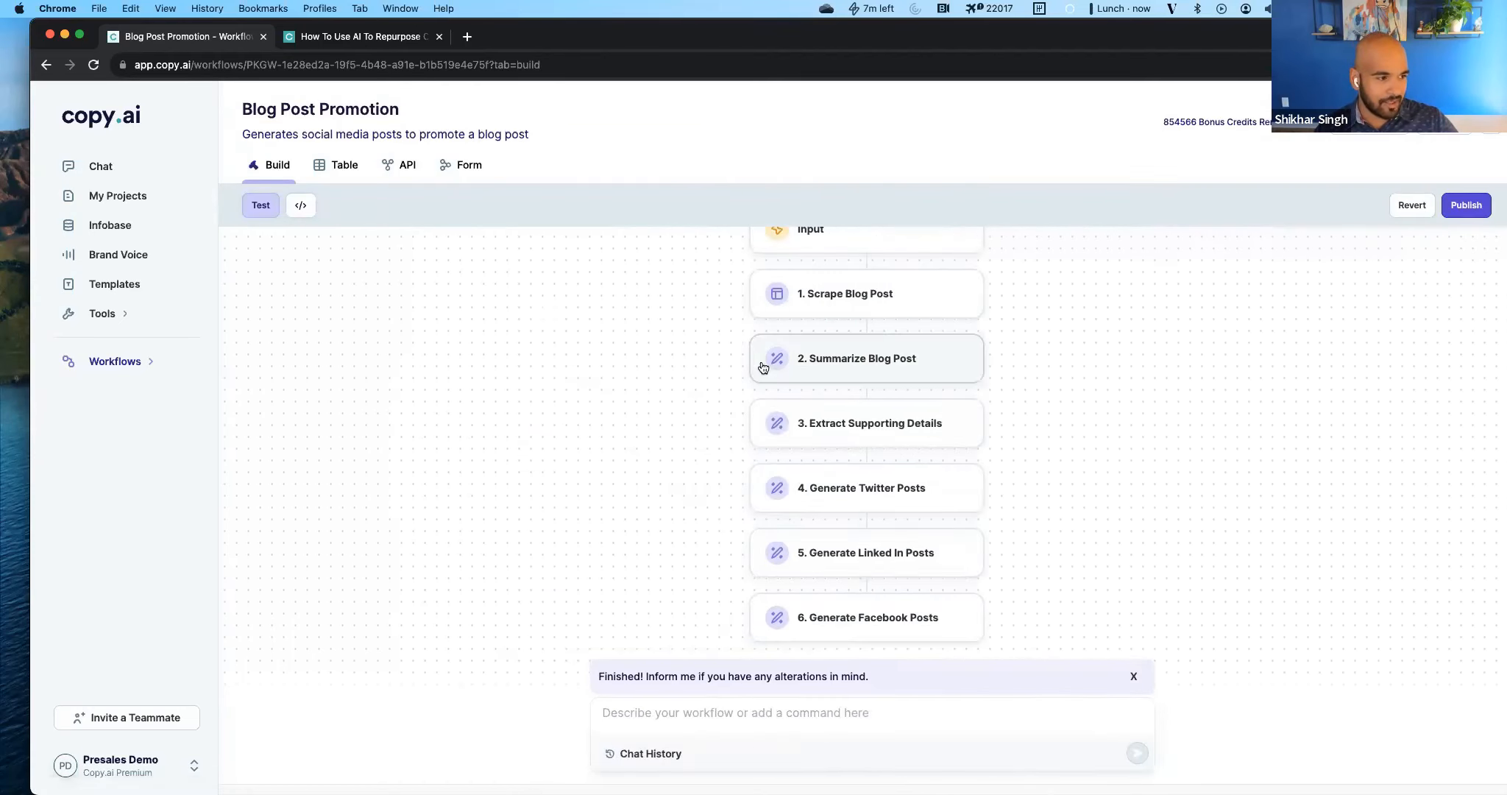
# Add the line "Scrape Original blog Post:" with a Scrape Blog Post reference below the summary in the Extract Supporting Details prompt instructions.
pyautogui.click(761, 409)
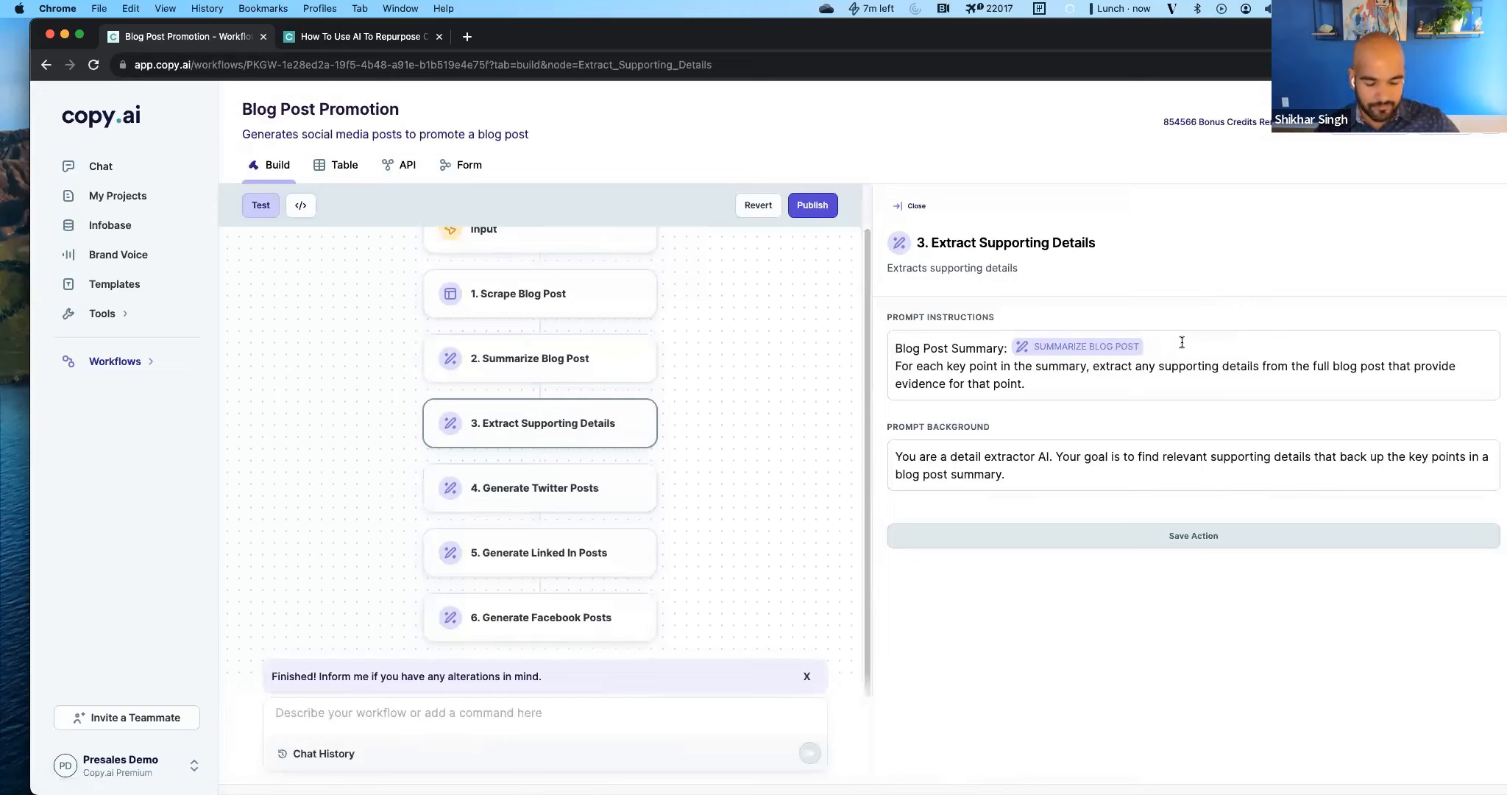
pyautogui.press('Return')
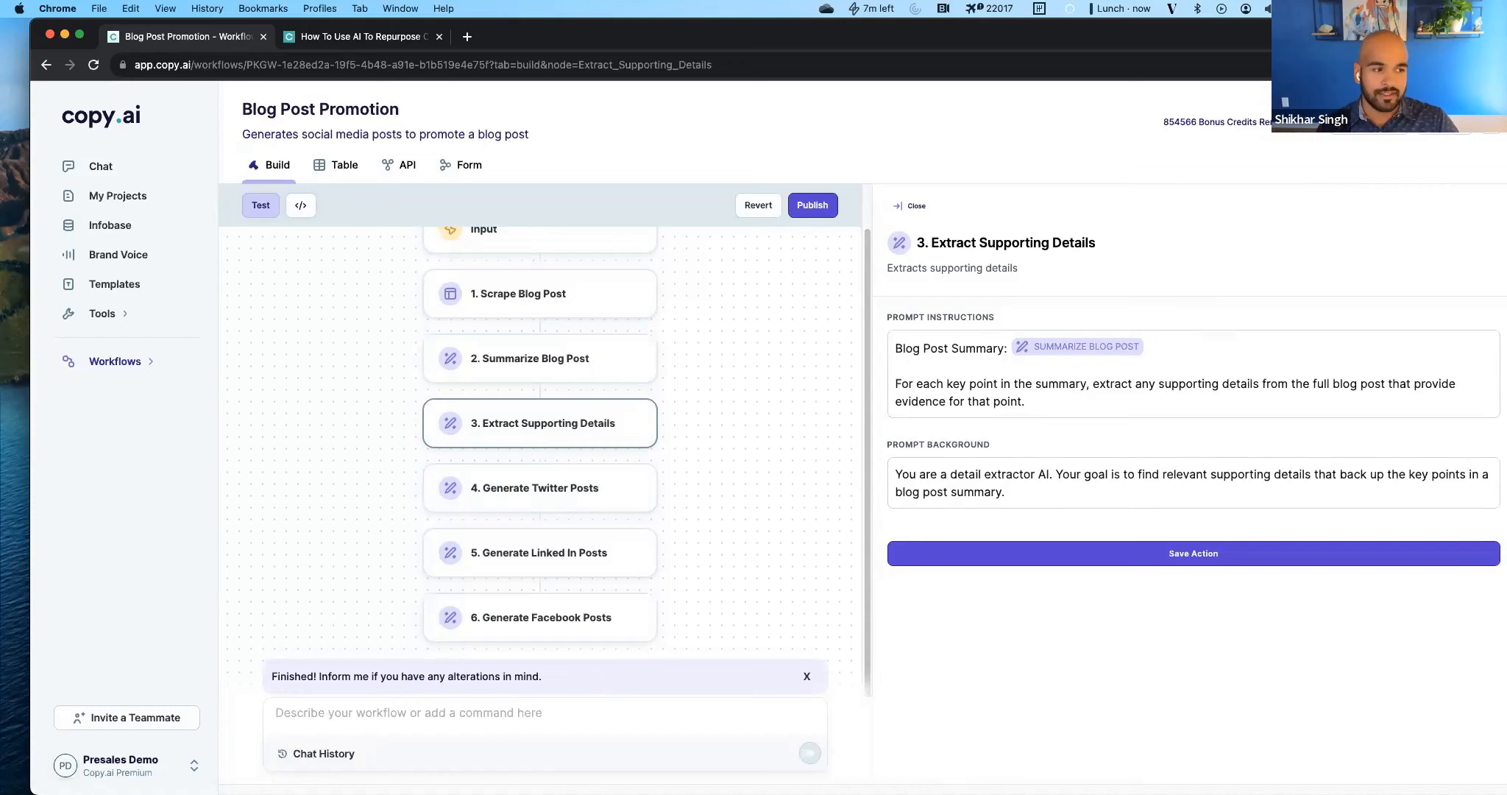
pyautogui.write('crape ')
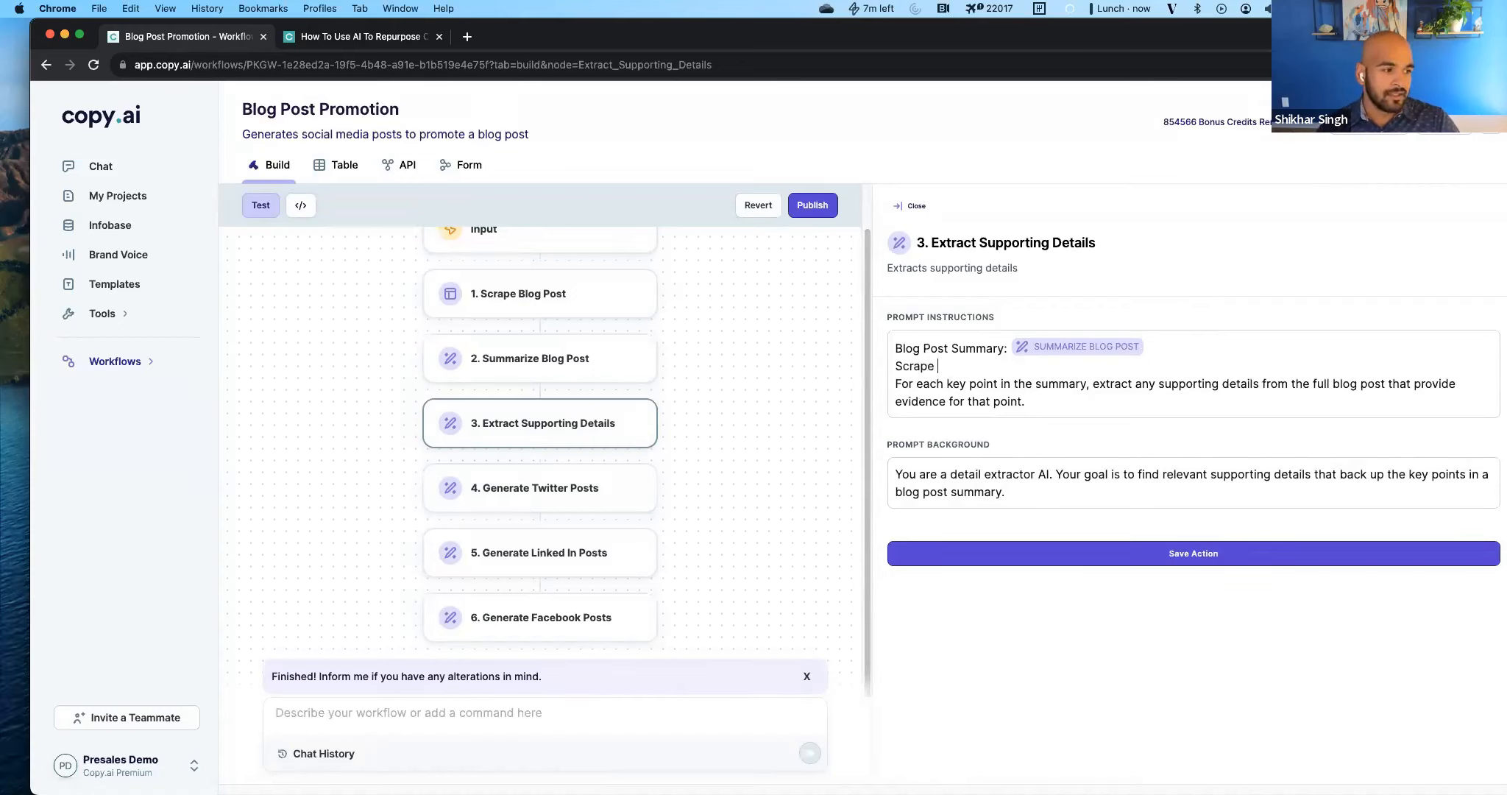
pyautogui.write('O')
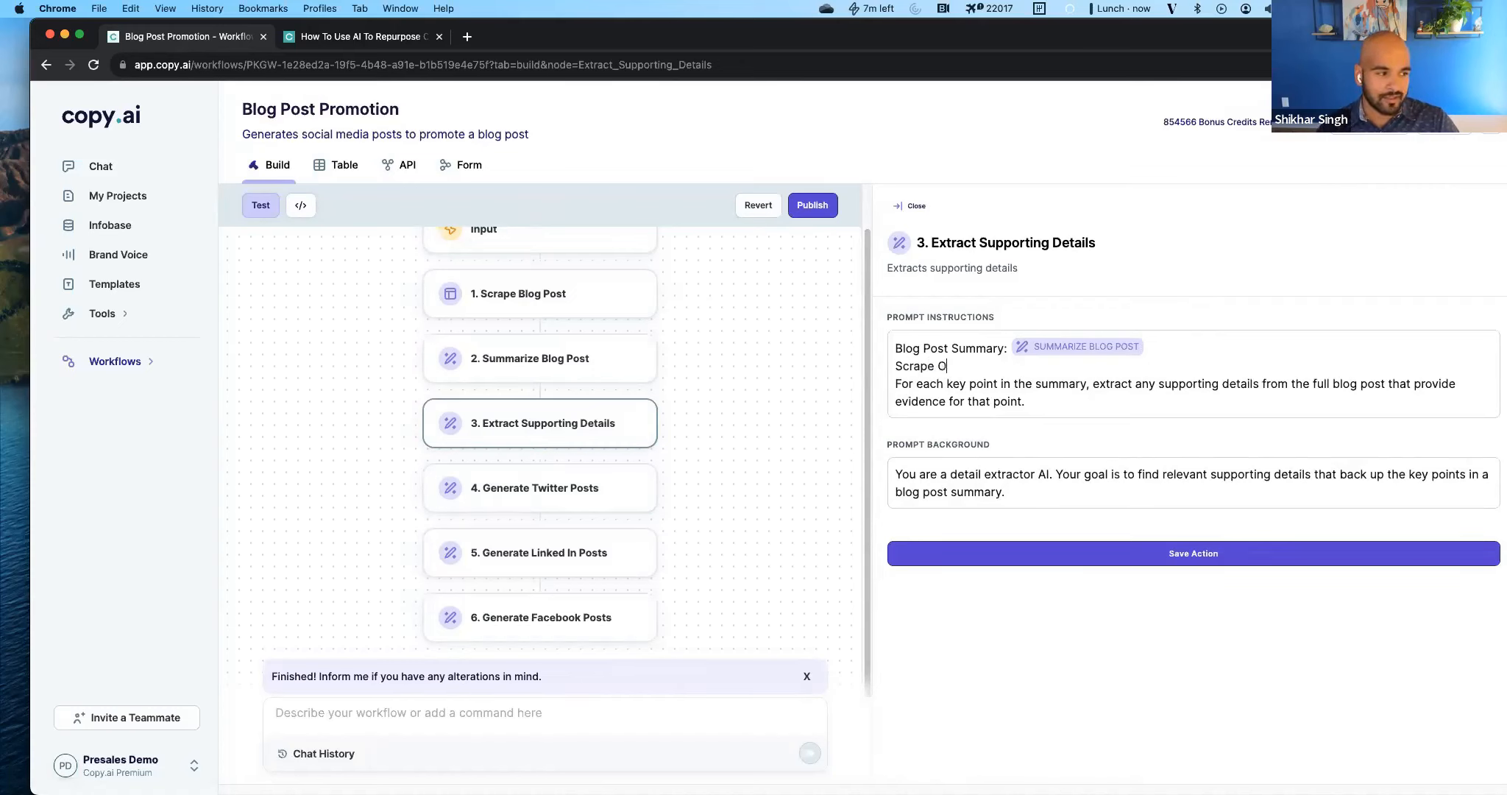
pyautogui.write('riginal blog Po')
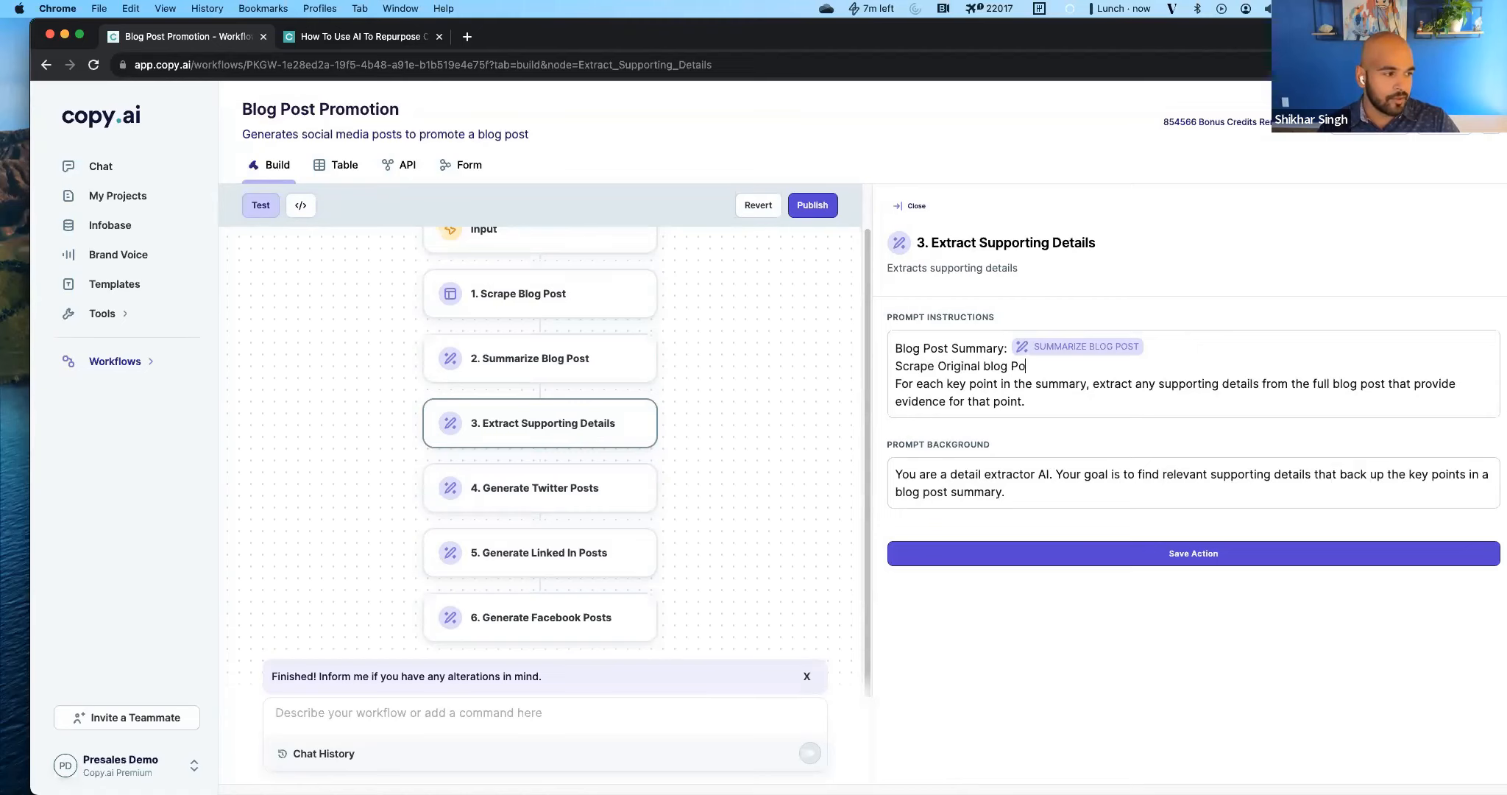
pyautogui.write('st: #')
pyautogui.press('Down')
pyautogui.press('Down')
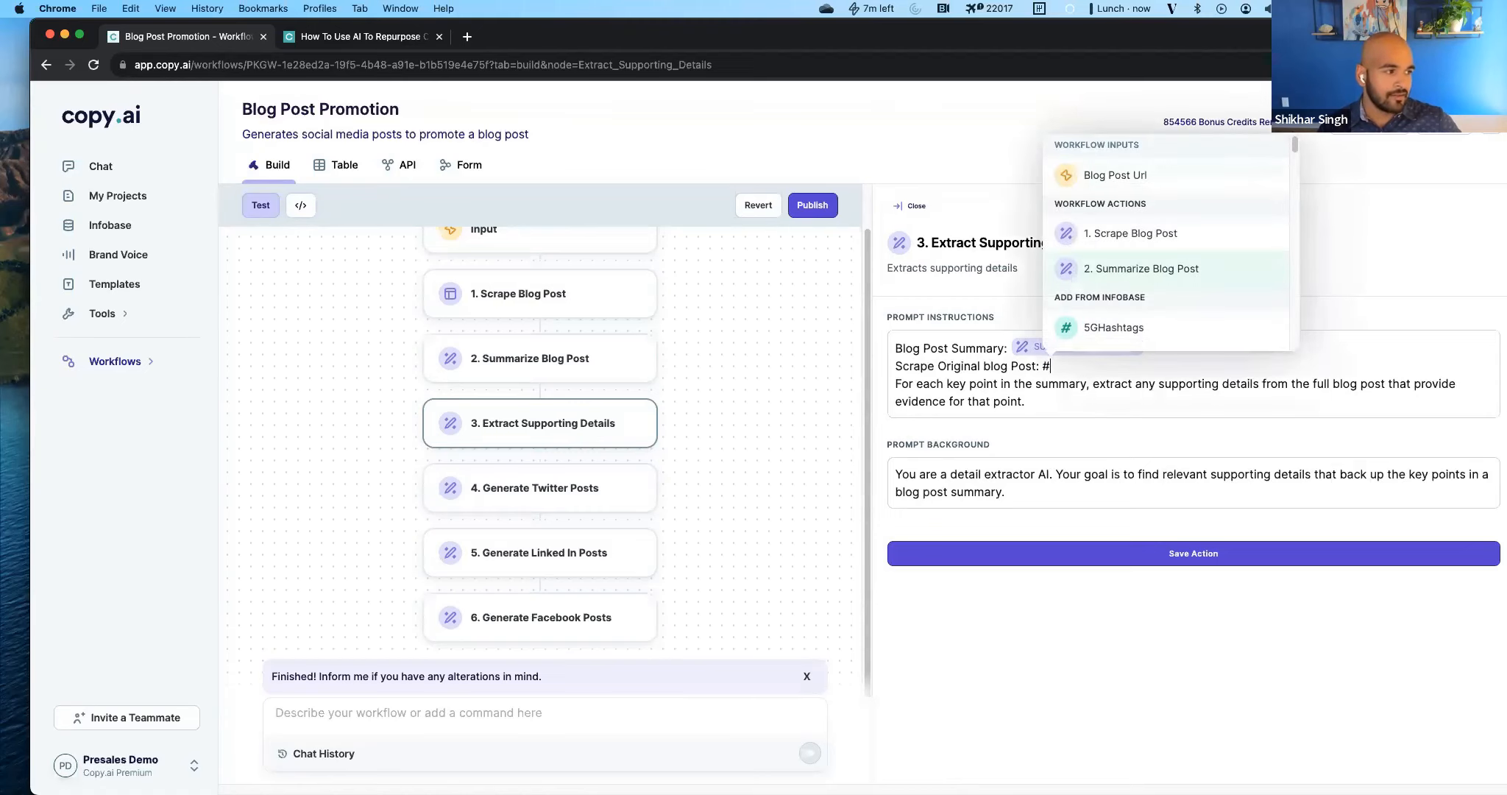
pyautogui.press('Up')
pyautogui.press('Return')
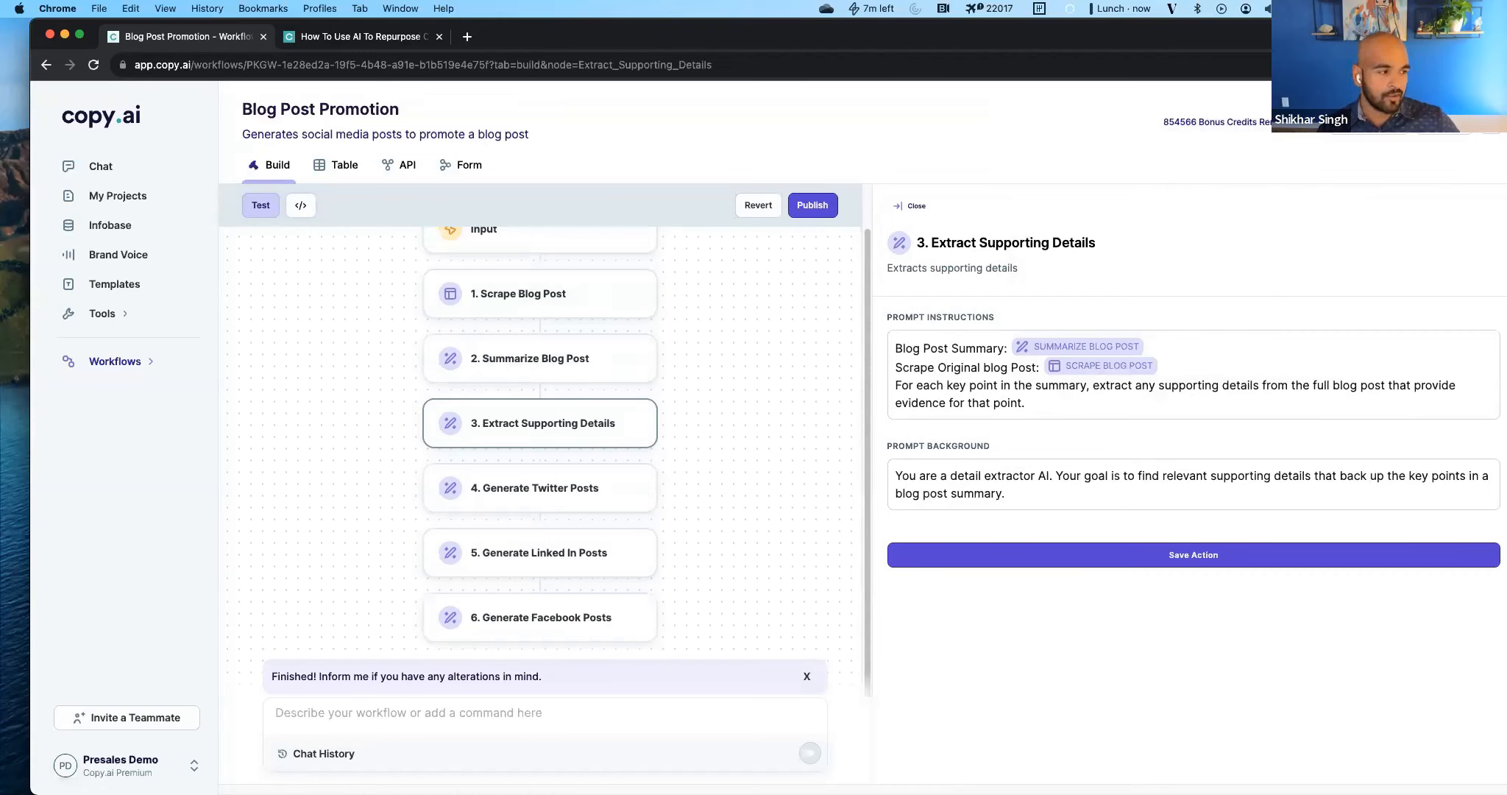
# Browse the Infobase entries that could replace the Scrape Blog Post reference on the "Scrape Original blog Post:" line.
pyautogui.press('BackSpace')
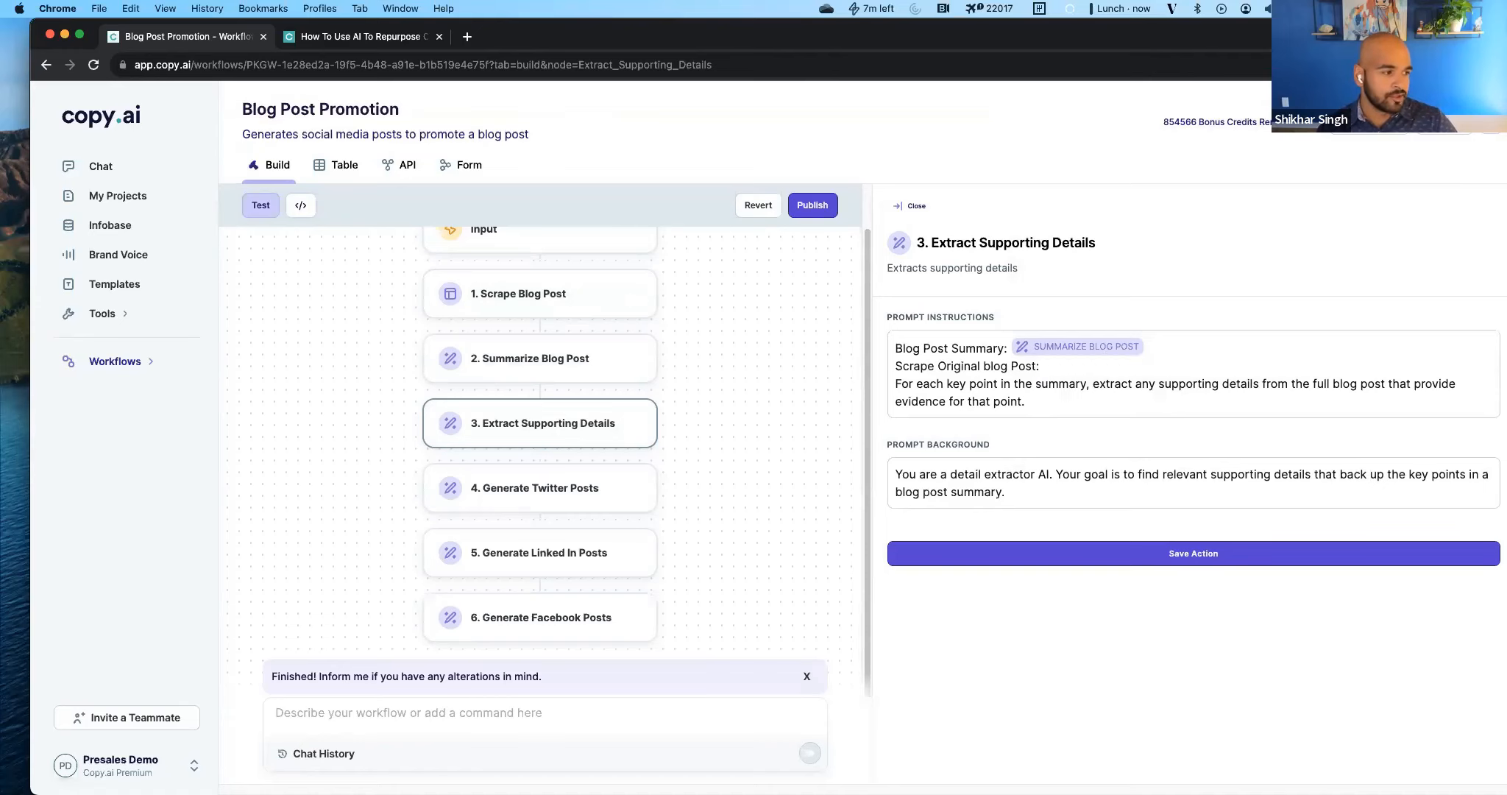
pyautogui.write('#')
pyautogui.press('Down')
pyautogui.press('Down')
pyautogui.press('Down')
pyautogui.press('Down')
pyautogui.press('Down')
pyautogui.press('Down')
pyautogui.press('Down')
pyautogui.press('Down')
pyautogui.press('Down')
pyautogui.press('Down')
pyautogui.press('Down')
pyautogui.press('Down')
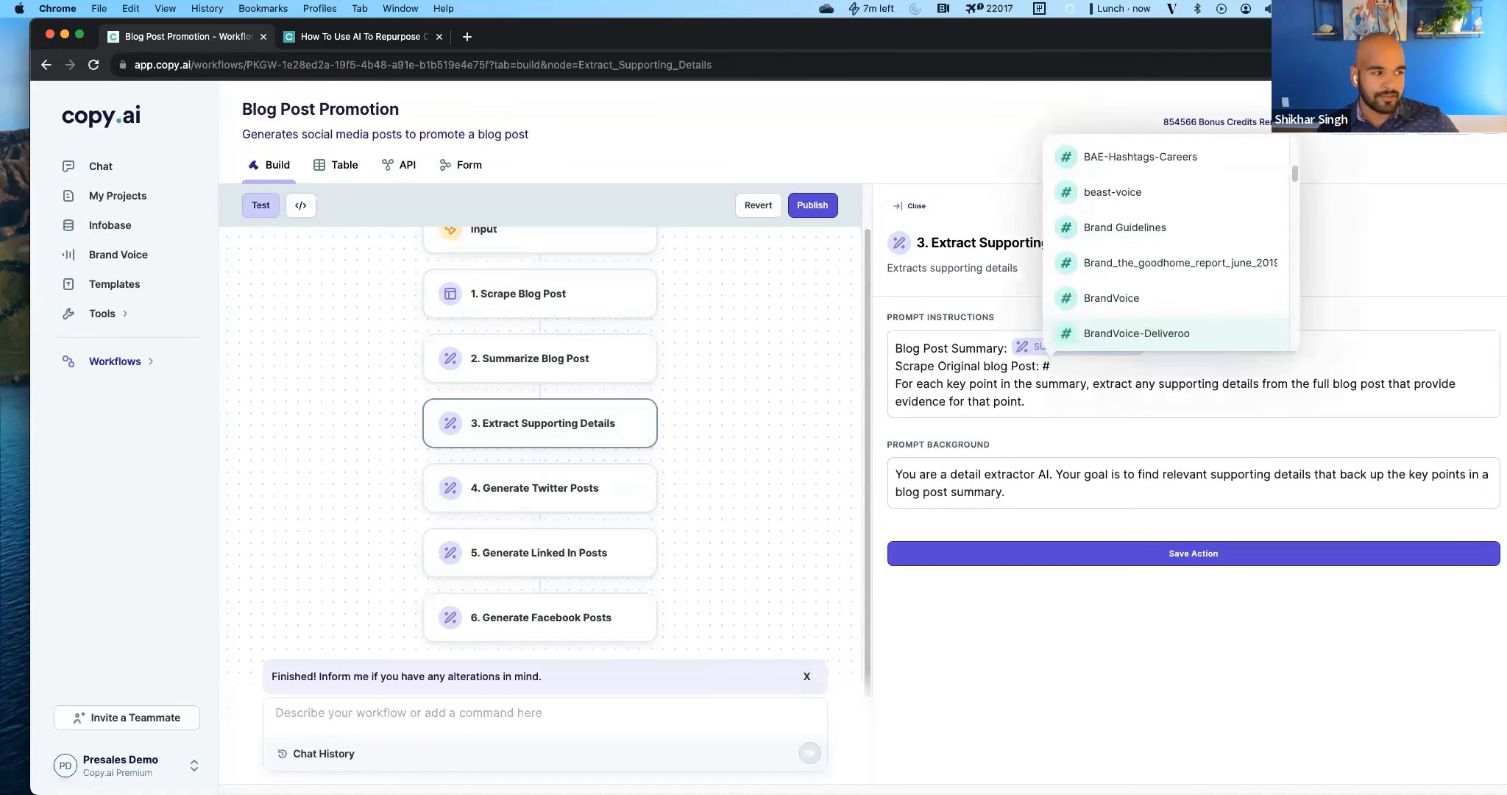
pyautogui.press('Down')
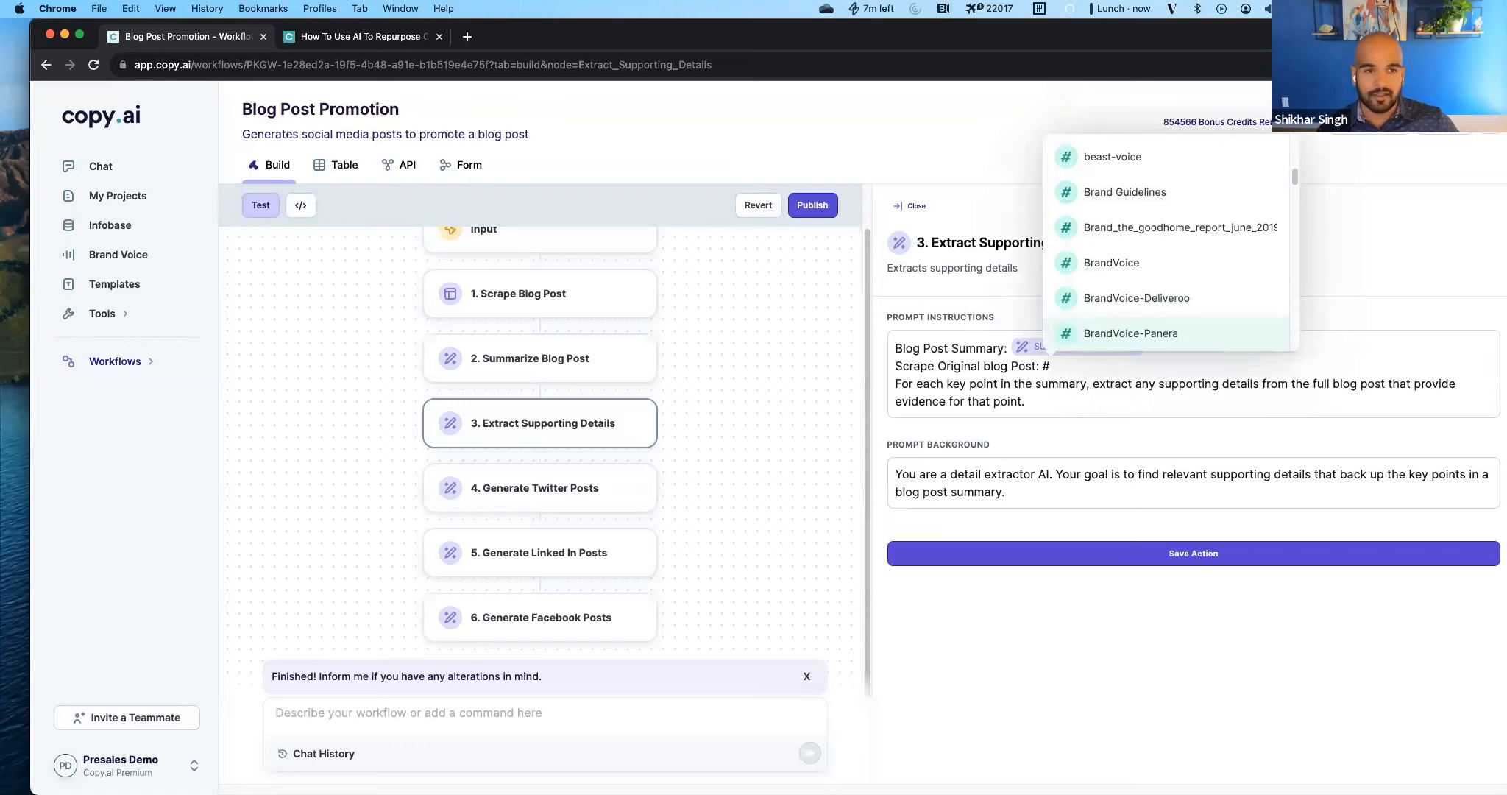
pyautogui.press('Escape')
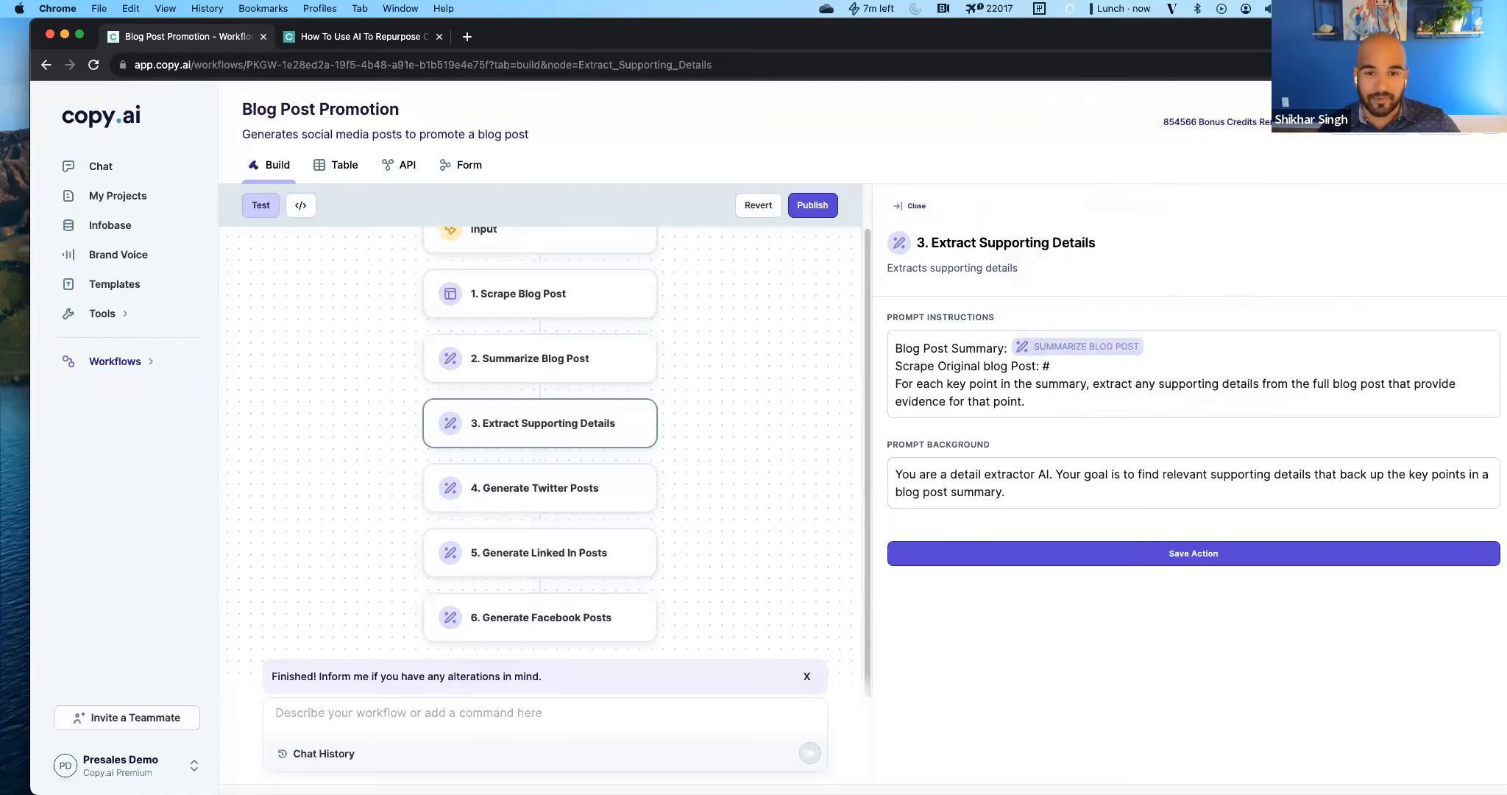
# Remove the "Scrape Original blog Post:" line from the Extract Supporting Details prompt instructions and save the action.
pyautogui.press('shift+super+Left')
pyautogui.press('BackSpace')
pyautogui.press('BackSpace')
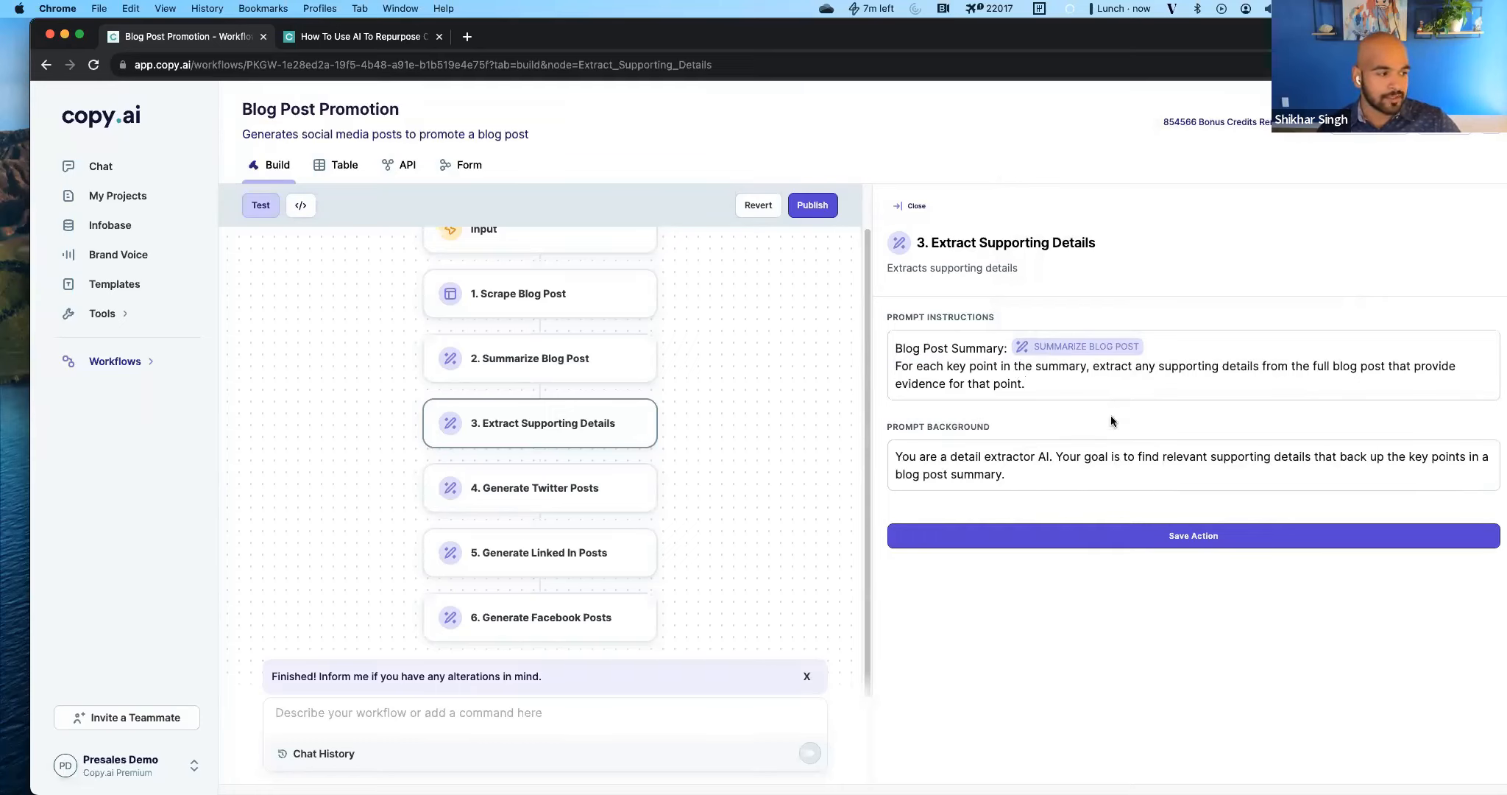
pyautogui.click(1125, 535)
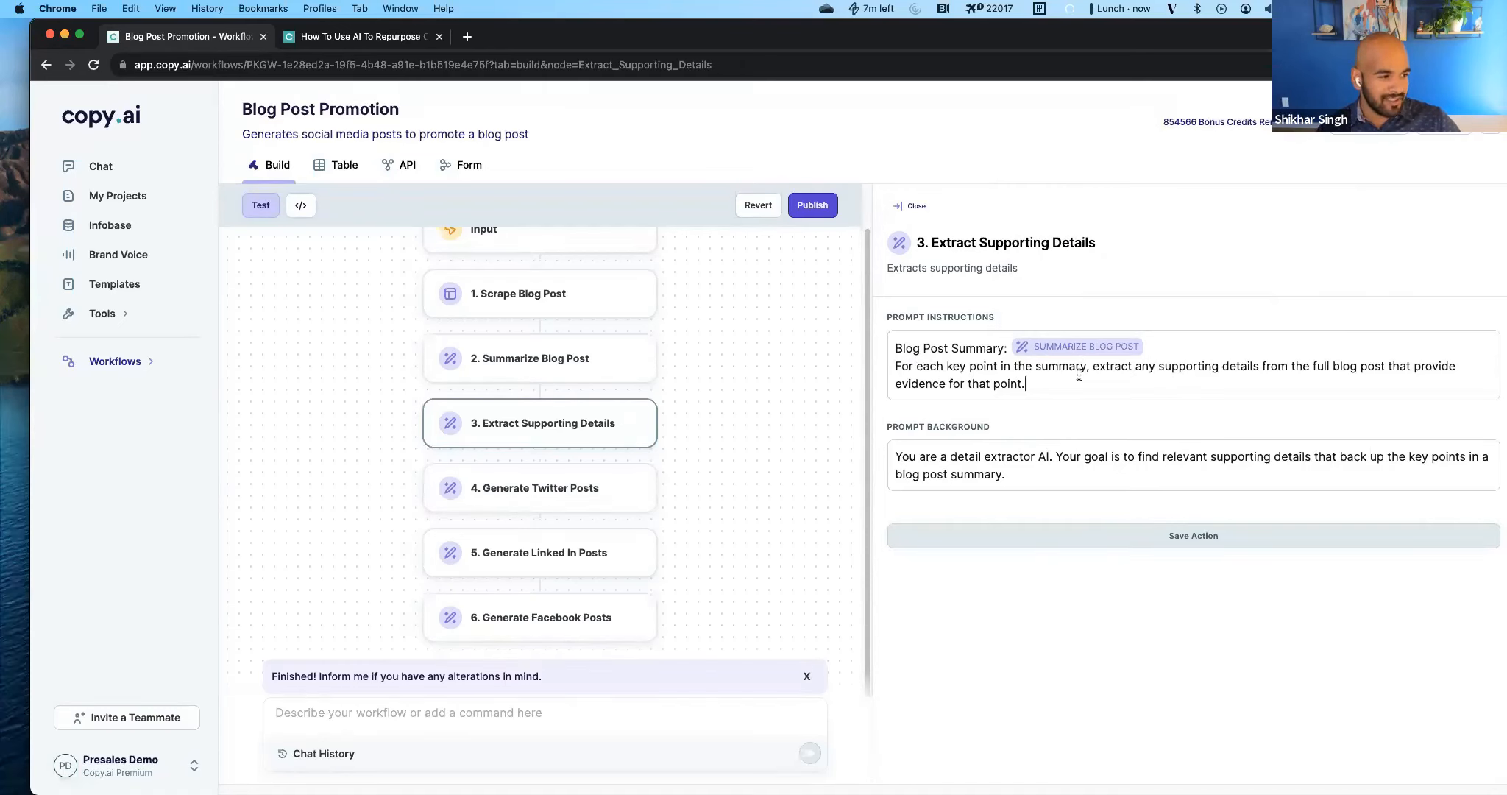
# Append "Key Topic: [One sentence summary of key topic]" and "[Each supporting detail as a bulleted list]" after a blank line in the prompt instructions.
pyautogui.press('Return')
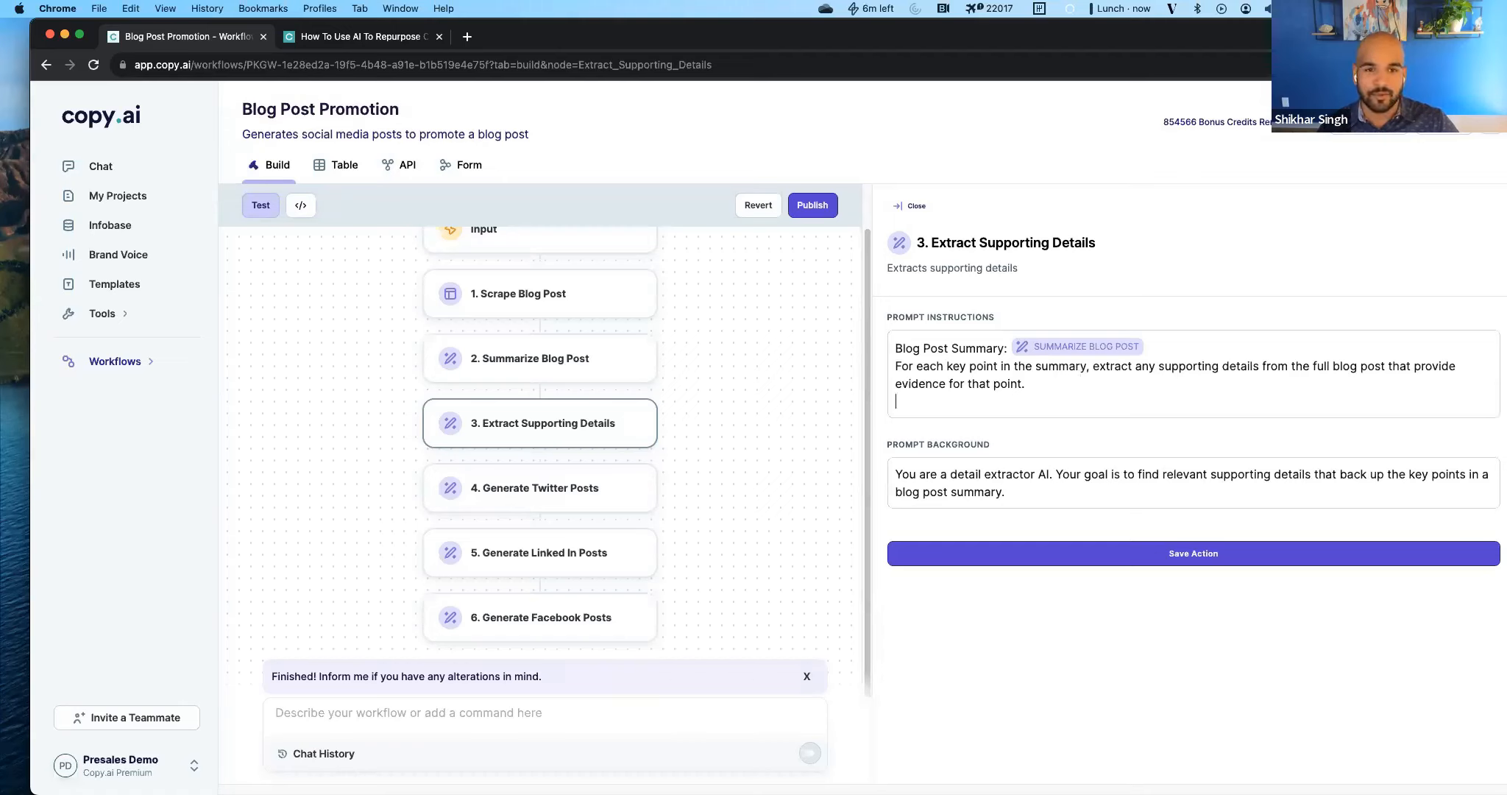
pyautogui.press('Return')
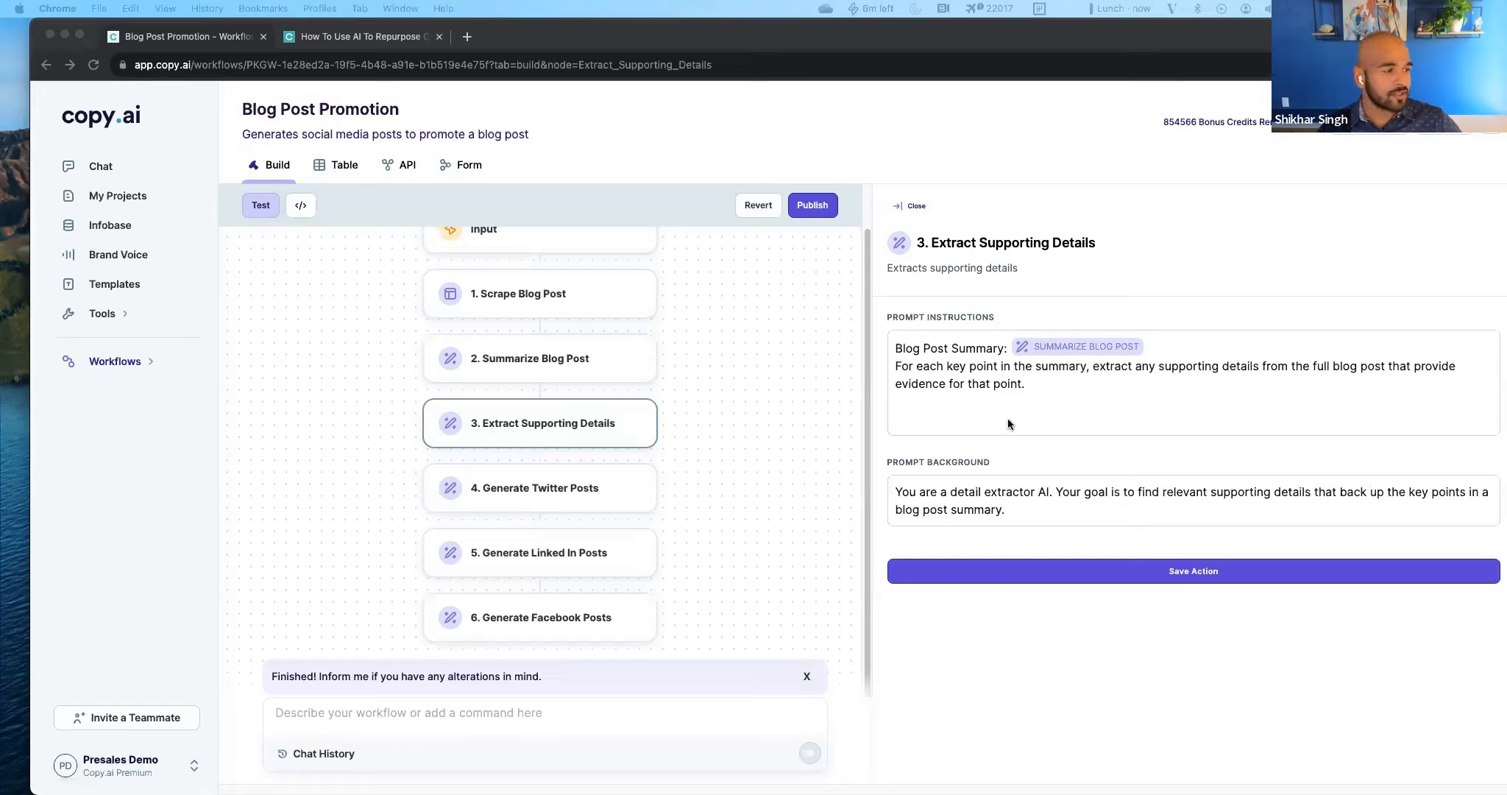
pyautogui.click(984, 417)
pyautogui.write('Key Topic: [One sentence summary of key topic] [Each supporting detail as a bulleted list]')
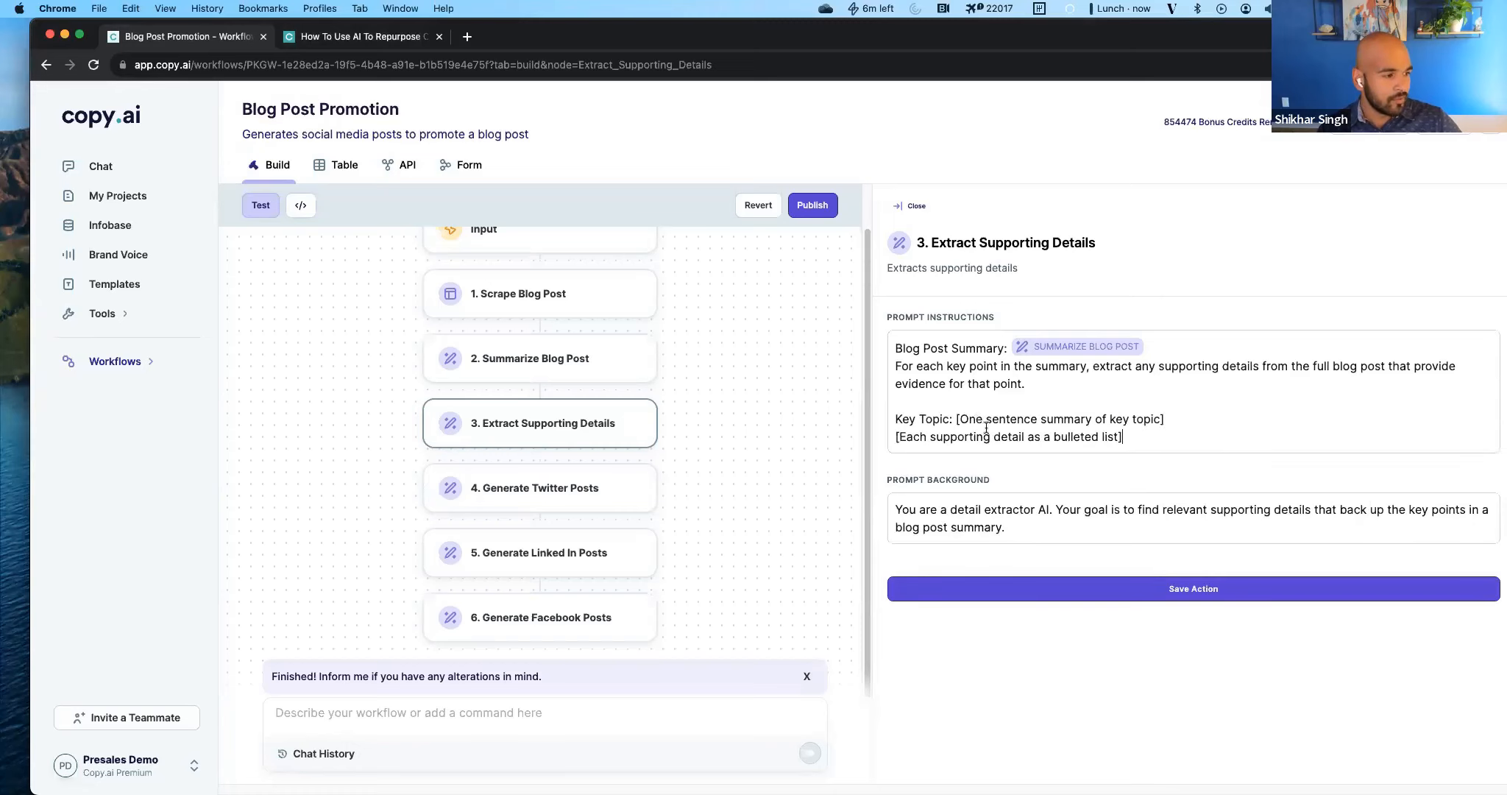
# Insert the line "Use the following structure for your response:" directly above the Key Topic line.
pyautogui.click(902, 404)
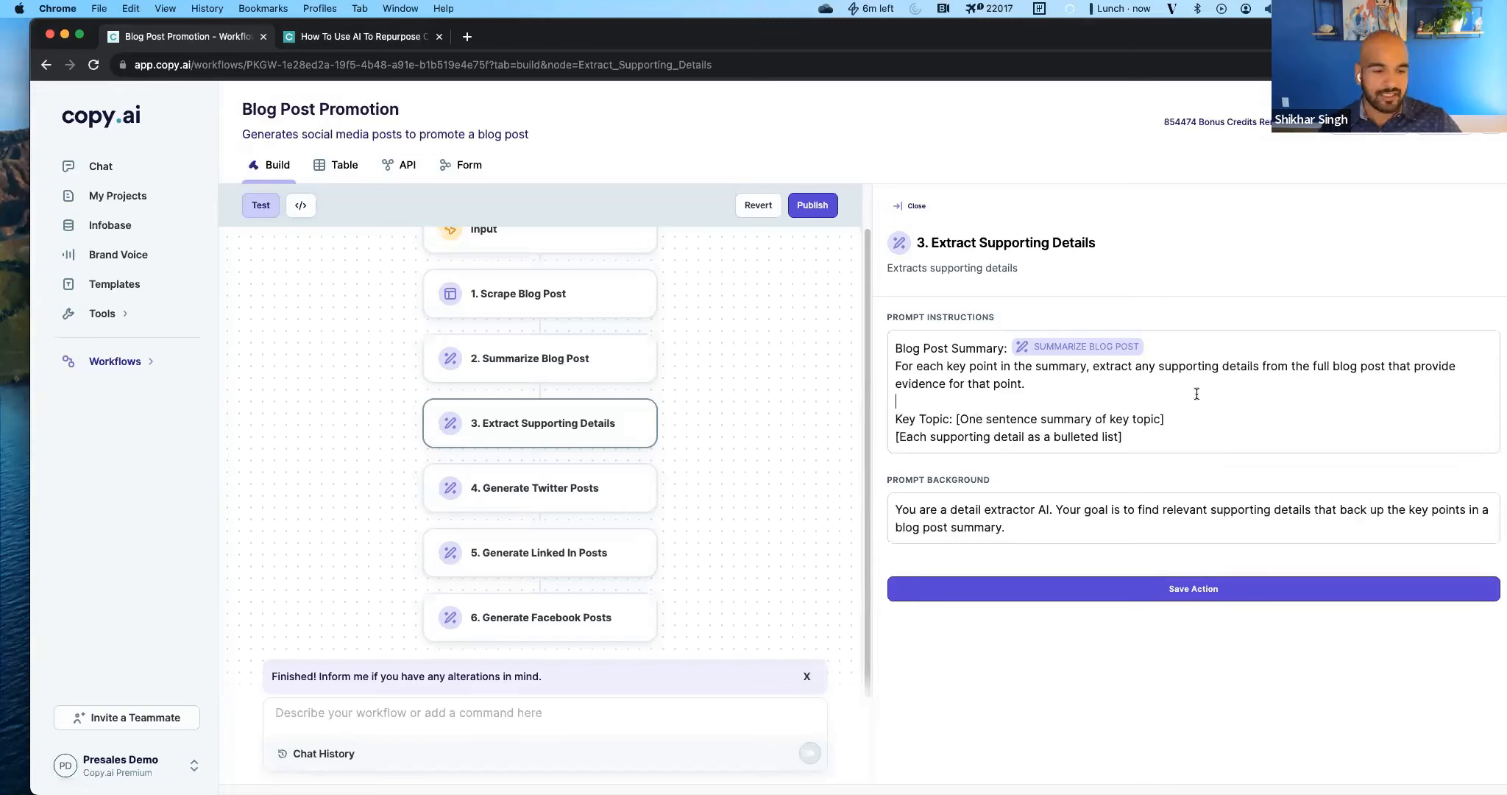
pyautogui.press('Return')
pyautogui.write('u')
pyautogui.write('Use the fo')
pyautogui.write('llowing structure for y')
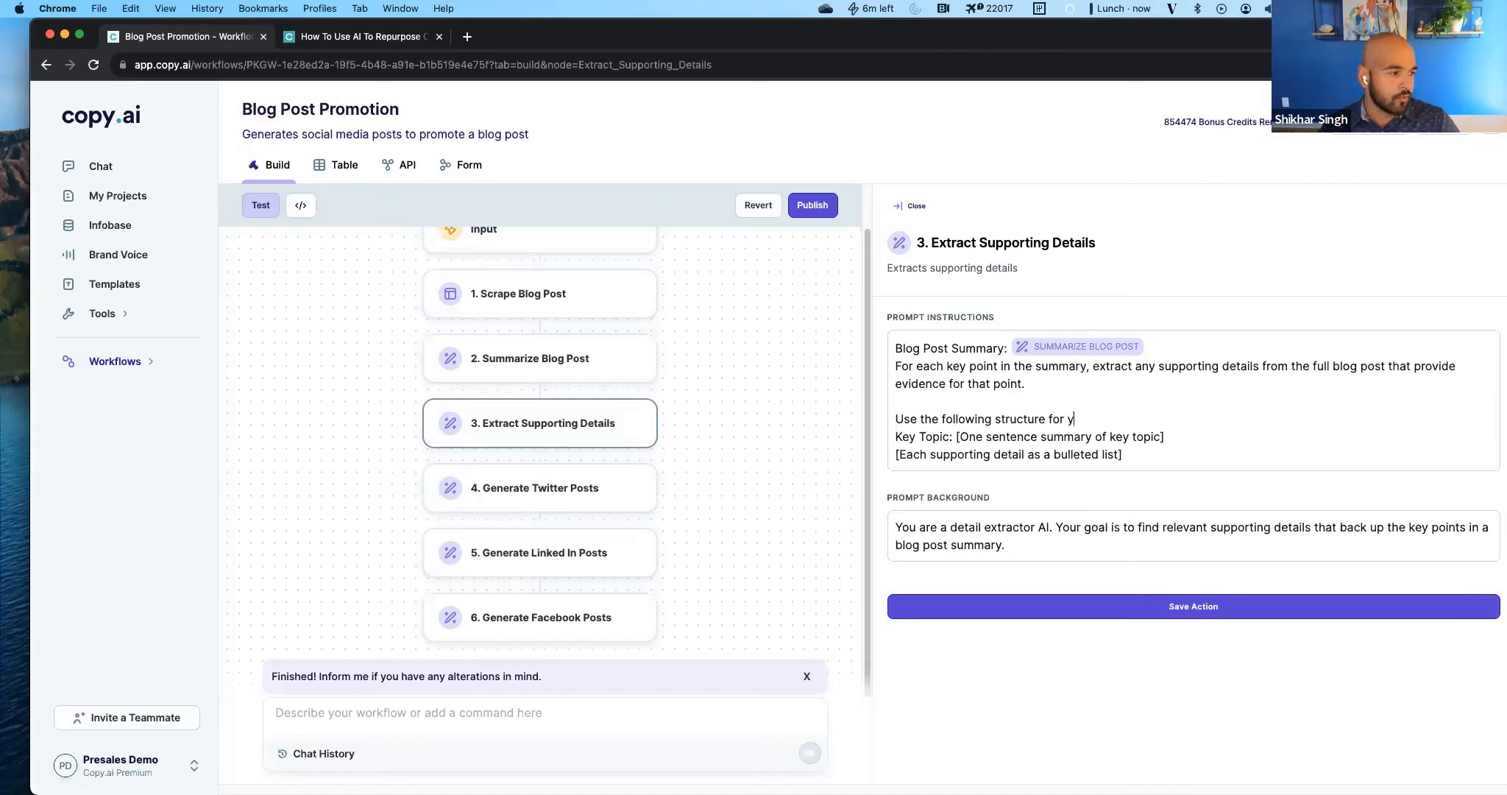
pyautogui.write('our response:')
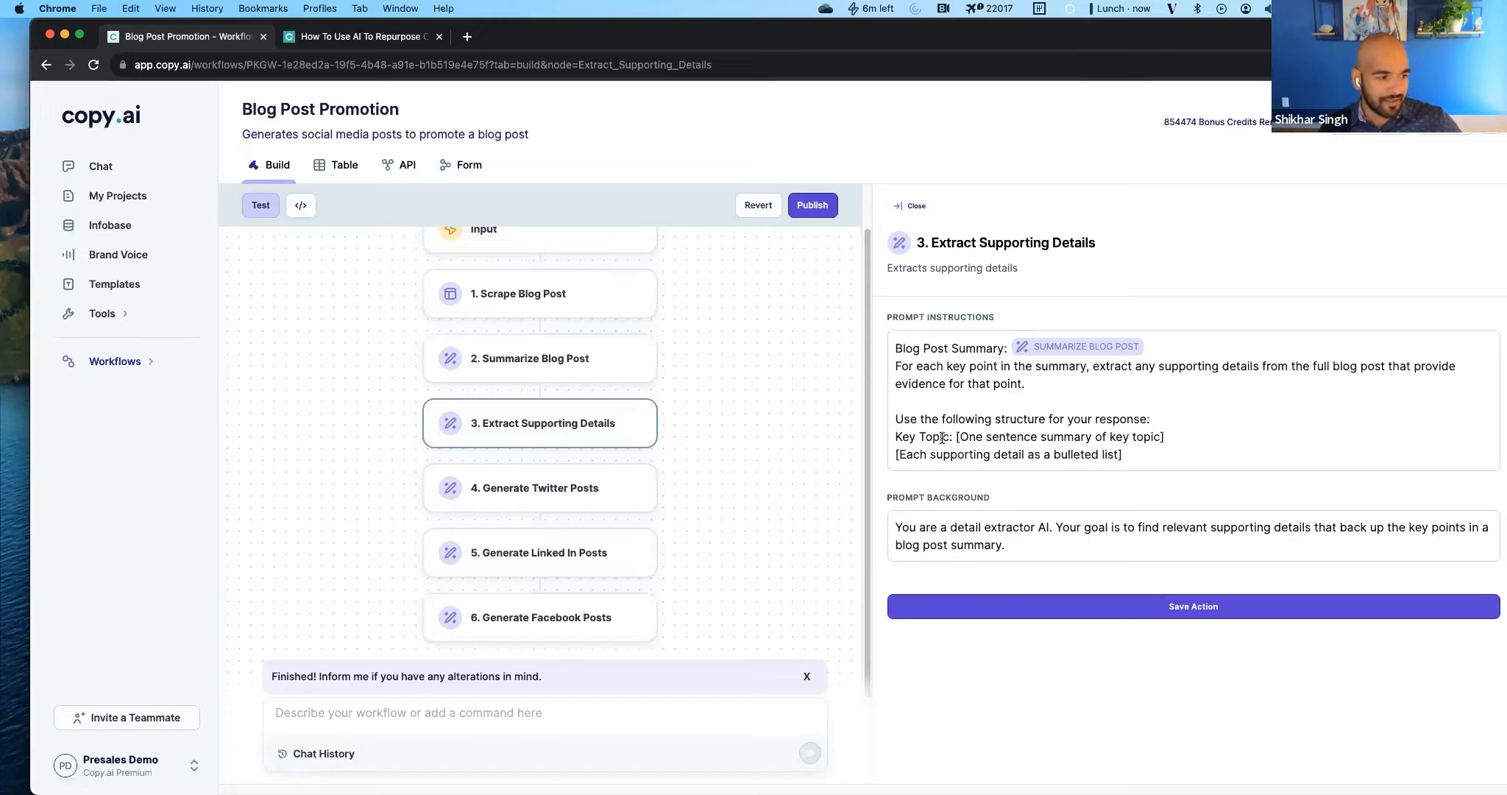
# Prefix the "[Each supporting detail as a bulleted list]" line with a dash and save the Extract Supporting Details action.
pyautogui.moveTo(896, 437); pyautogui.dragTo(1198, 441)
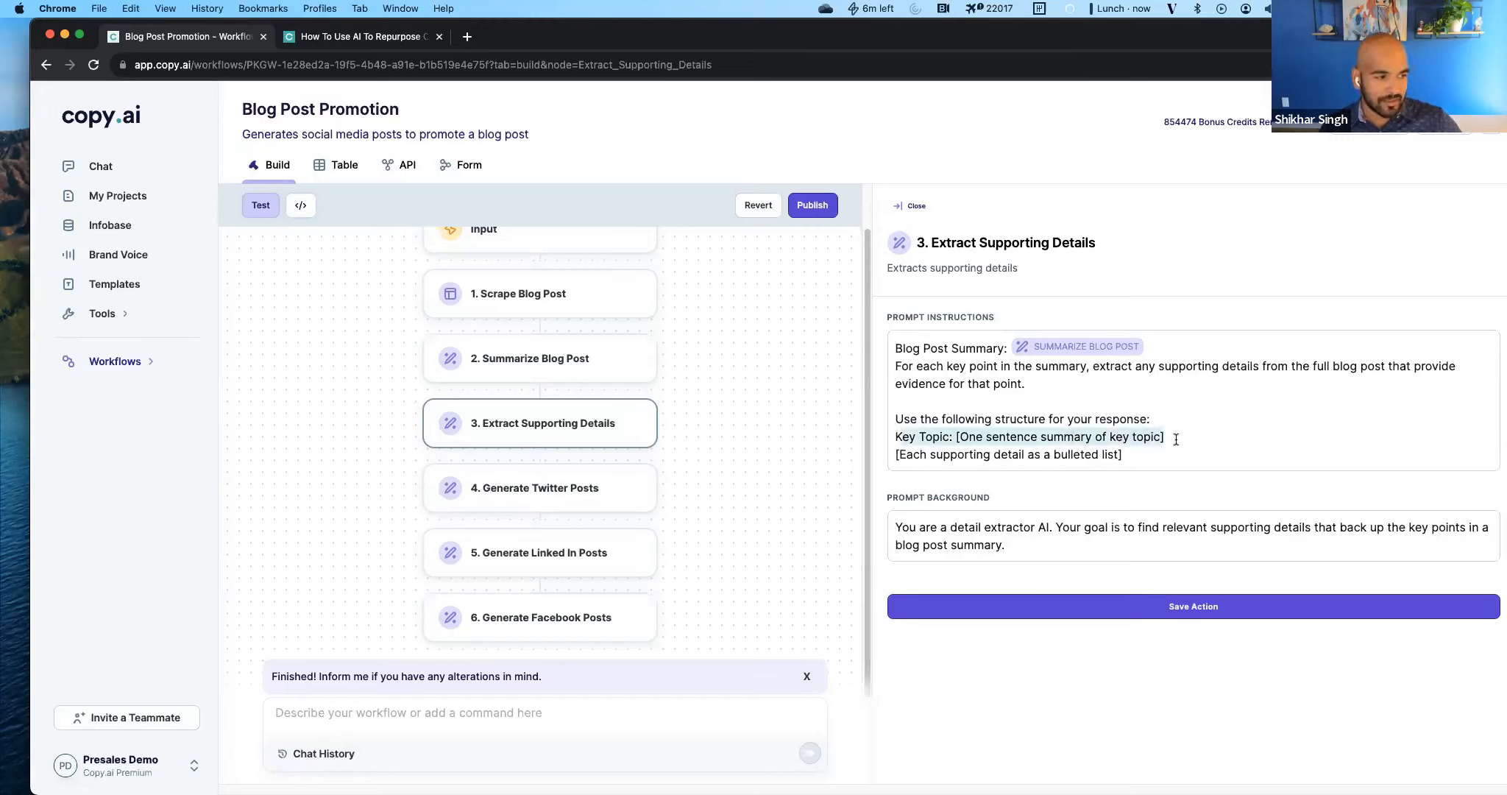
pyautogui.click(1150, 441)
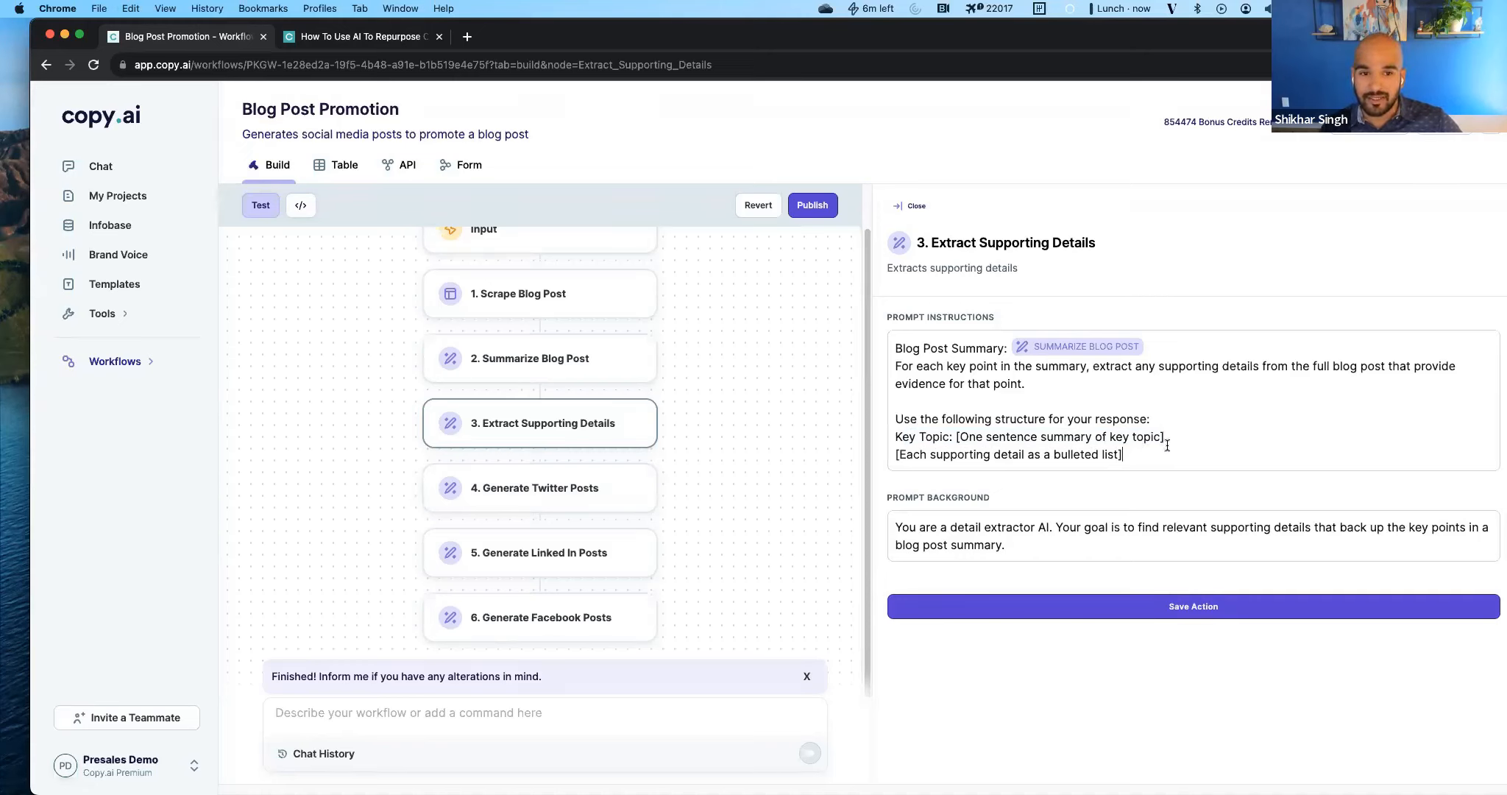
pyautogui.write('-')
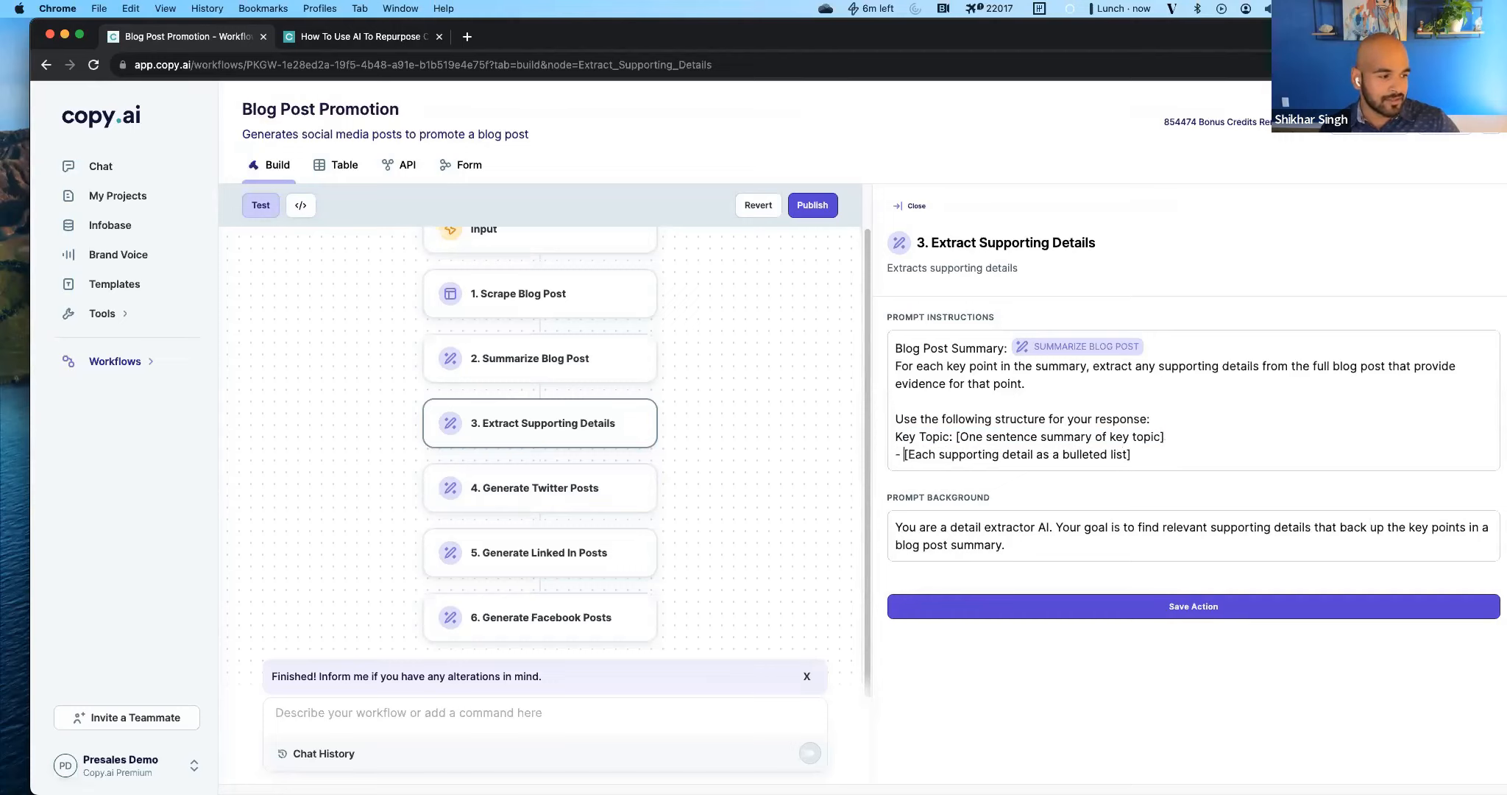
pyautogui.click(1218, 450)
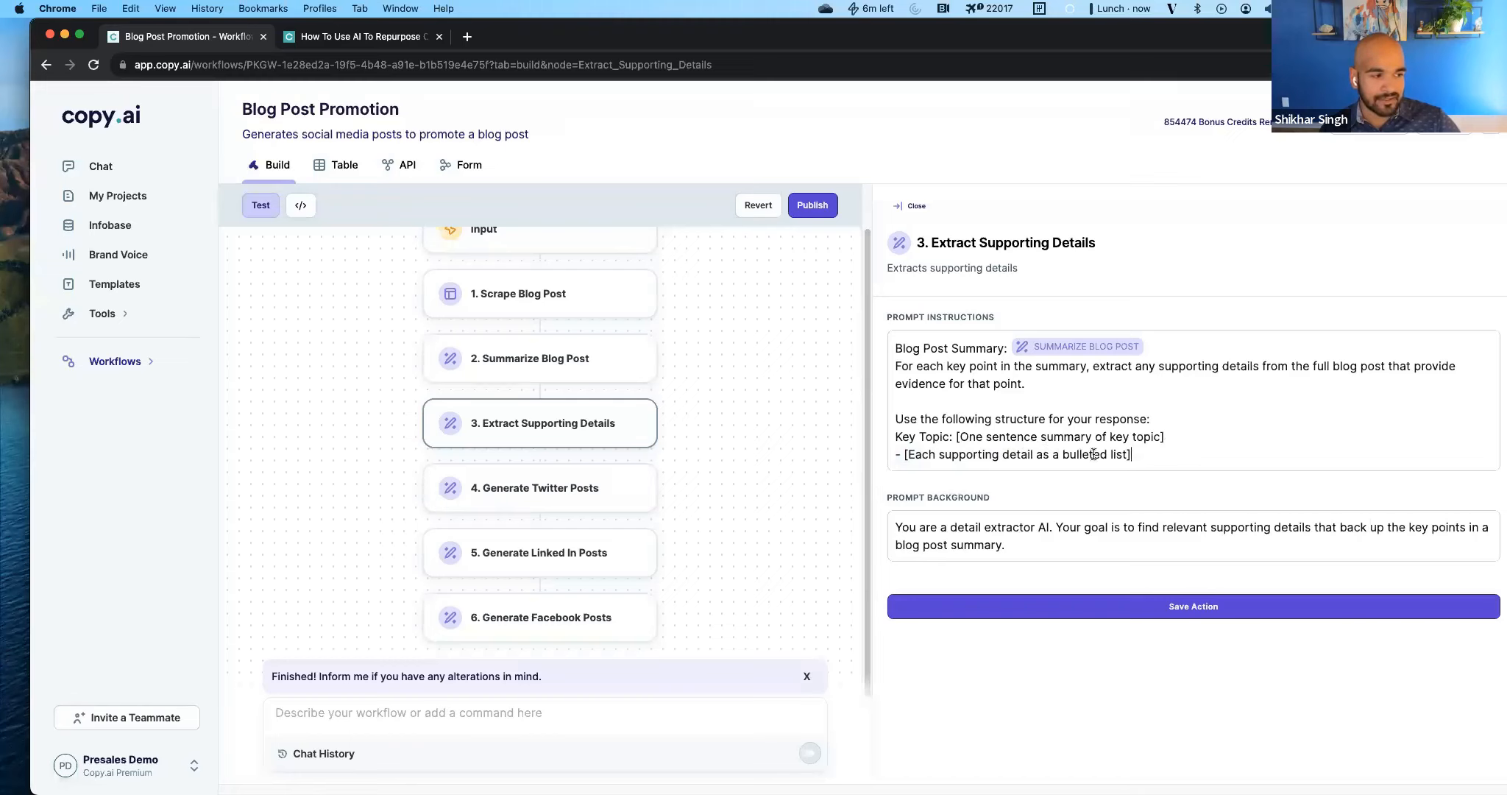
pyautogui.click(1128, 611)
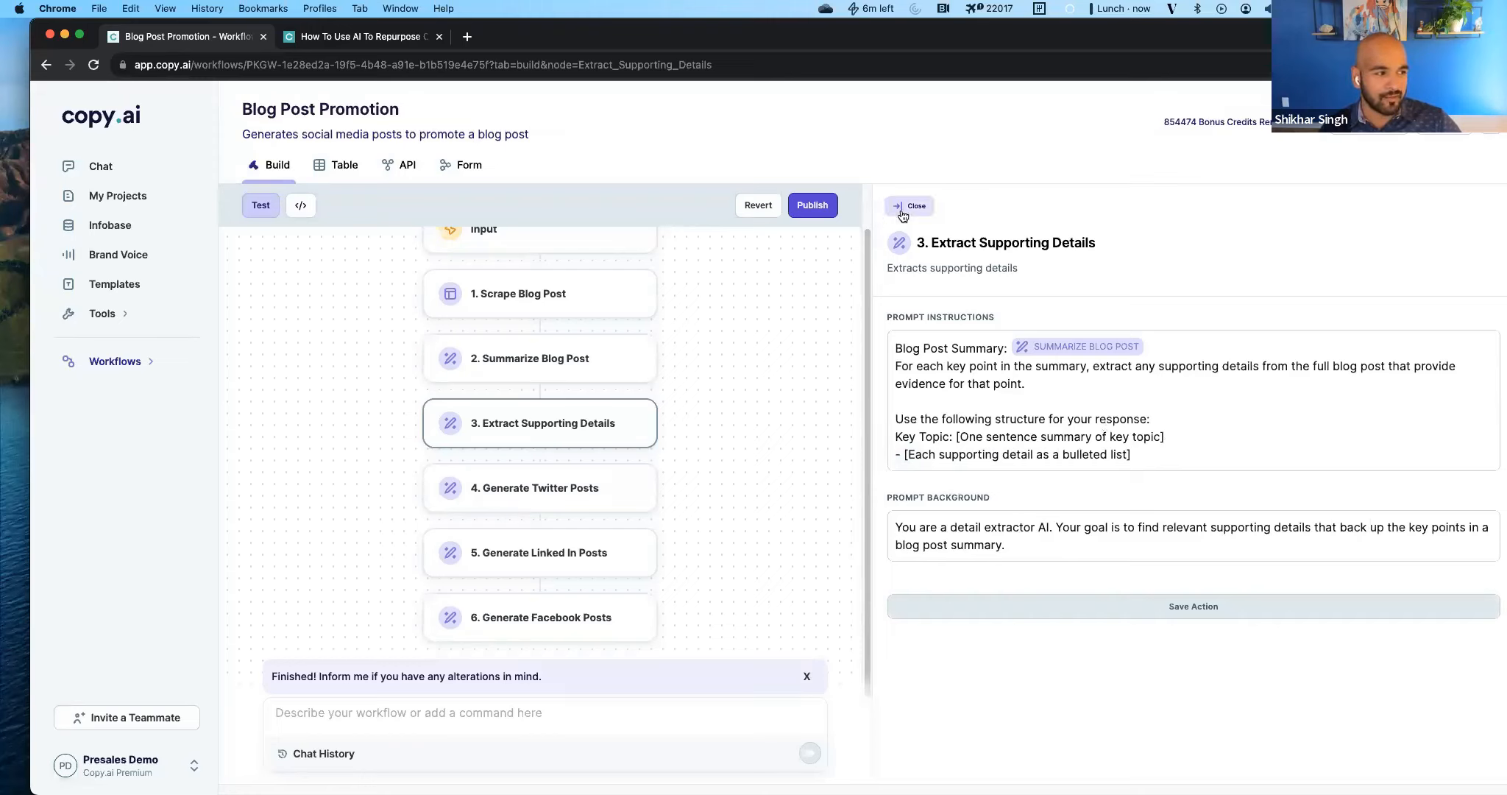
pyautogui.click(261, 205)
pyautogui.scroll(15, 1144, 392)
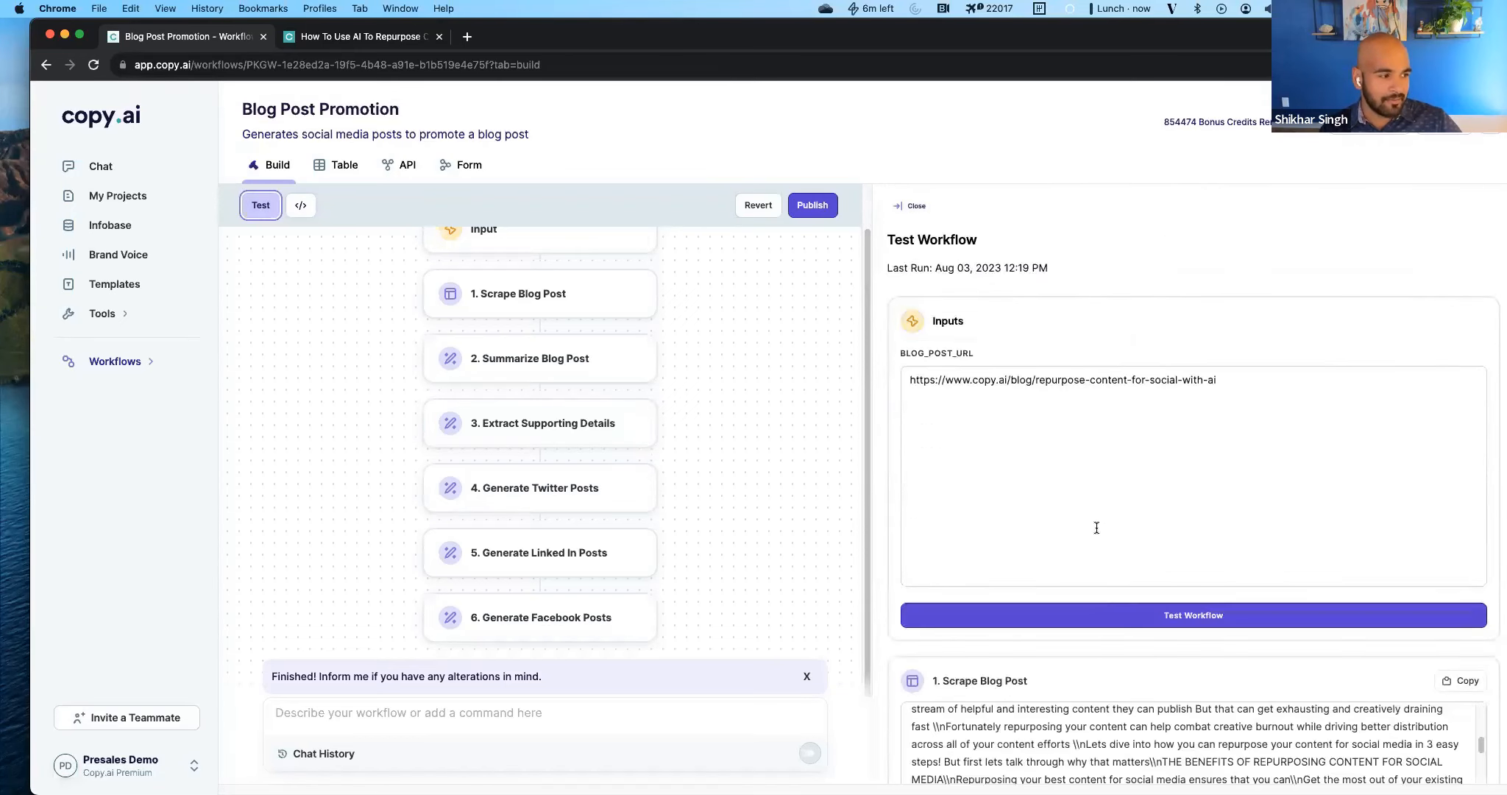
pyautogui.click(1097, 609)
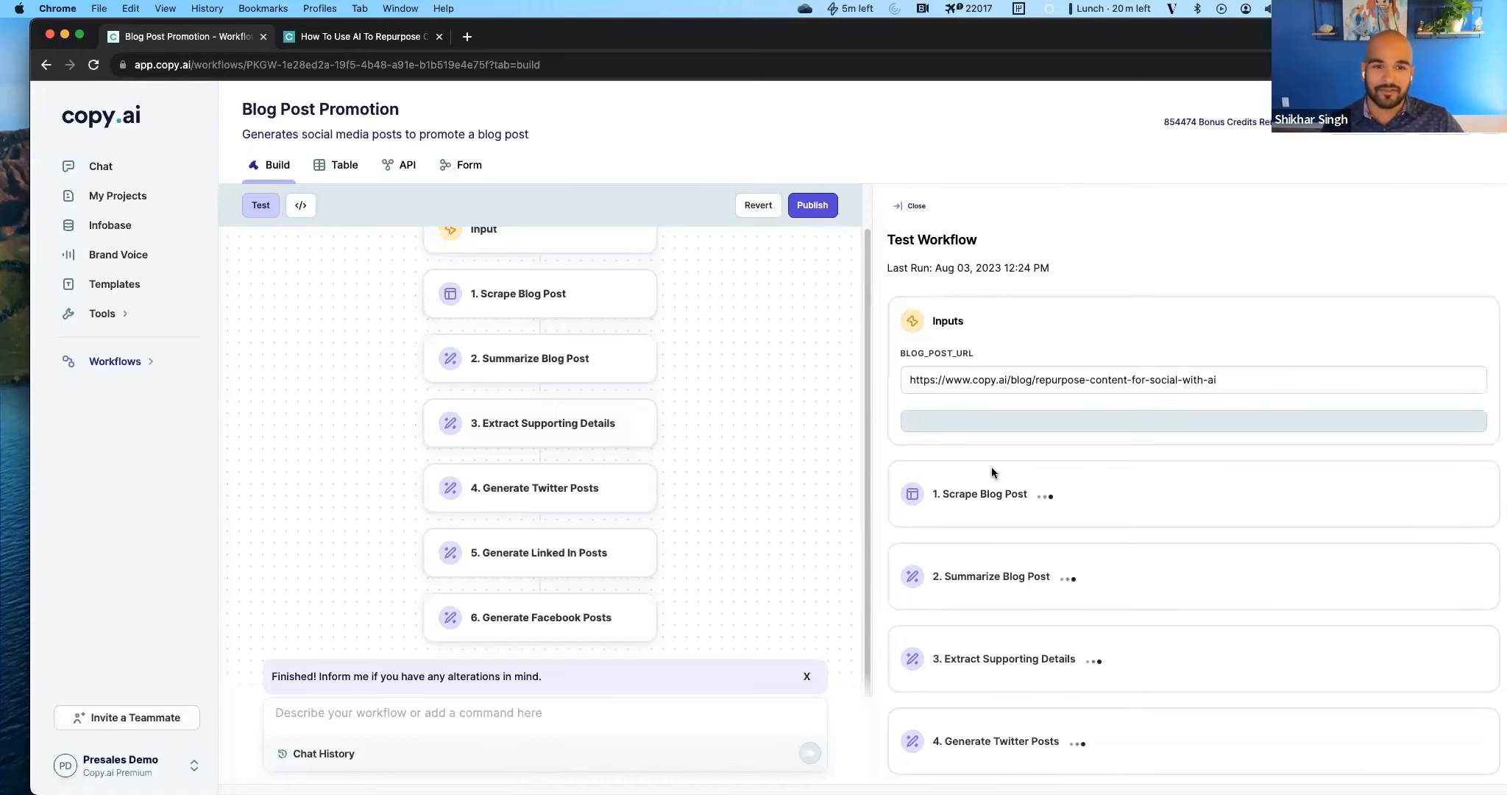
pyautogui.scroll(-5, 991, 471)
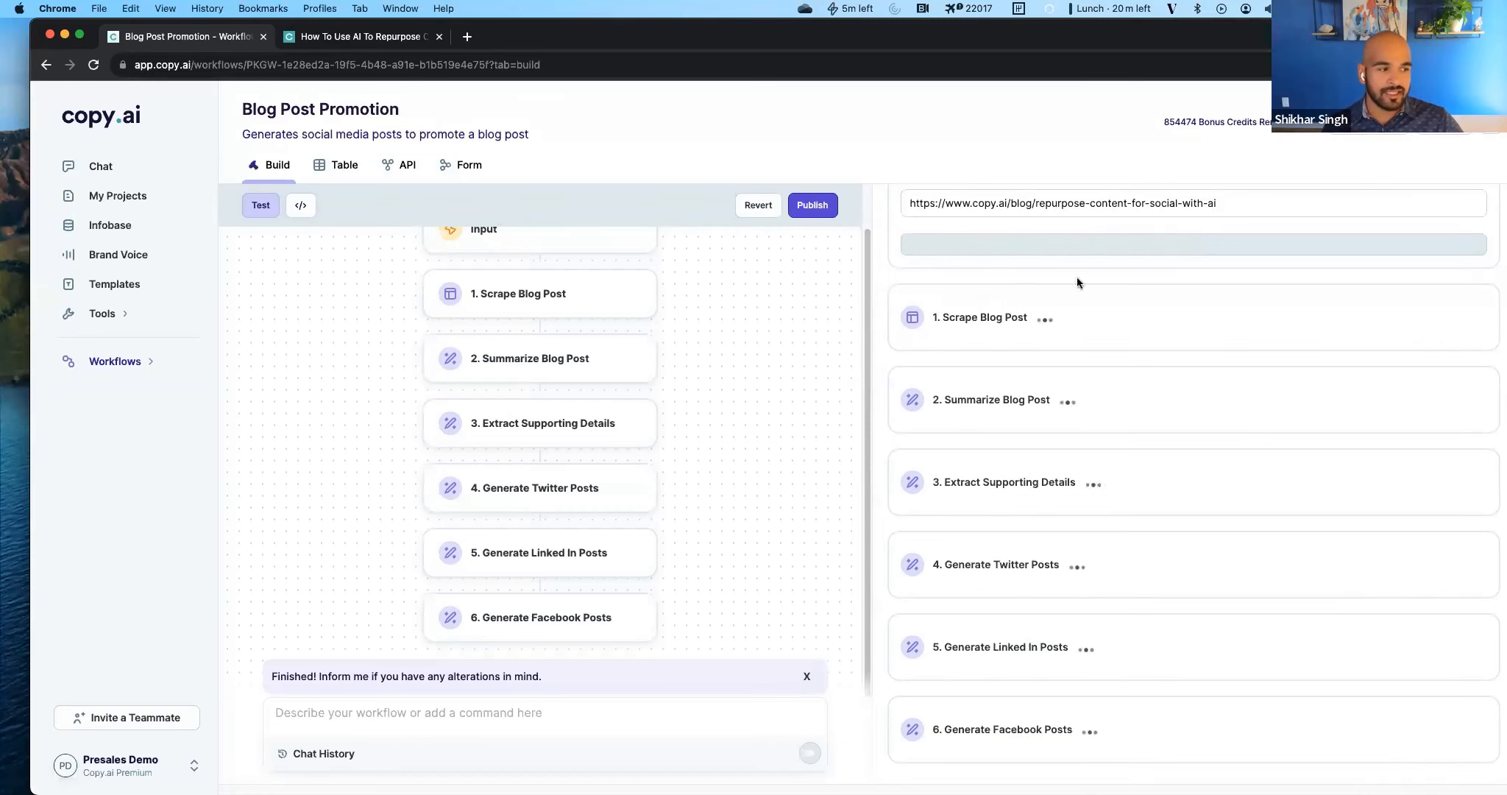
# Check the saved prompt instructions of Extract Supporting Details and return to the progress of the test run.
pyautogui.click(551, 424)
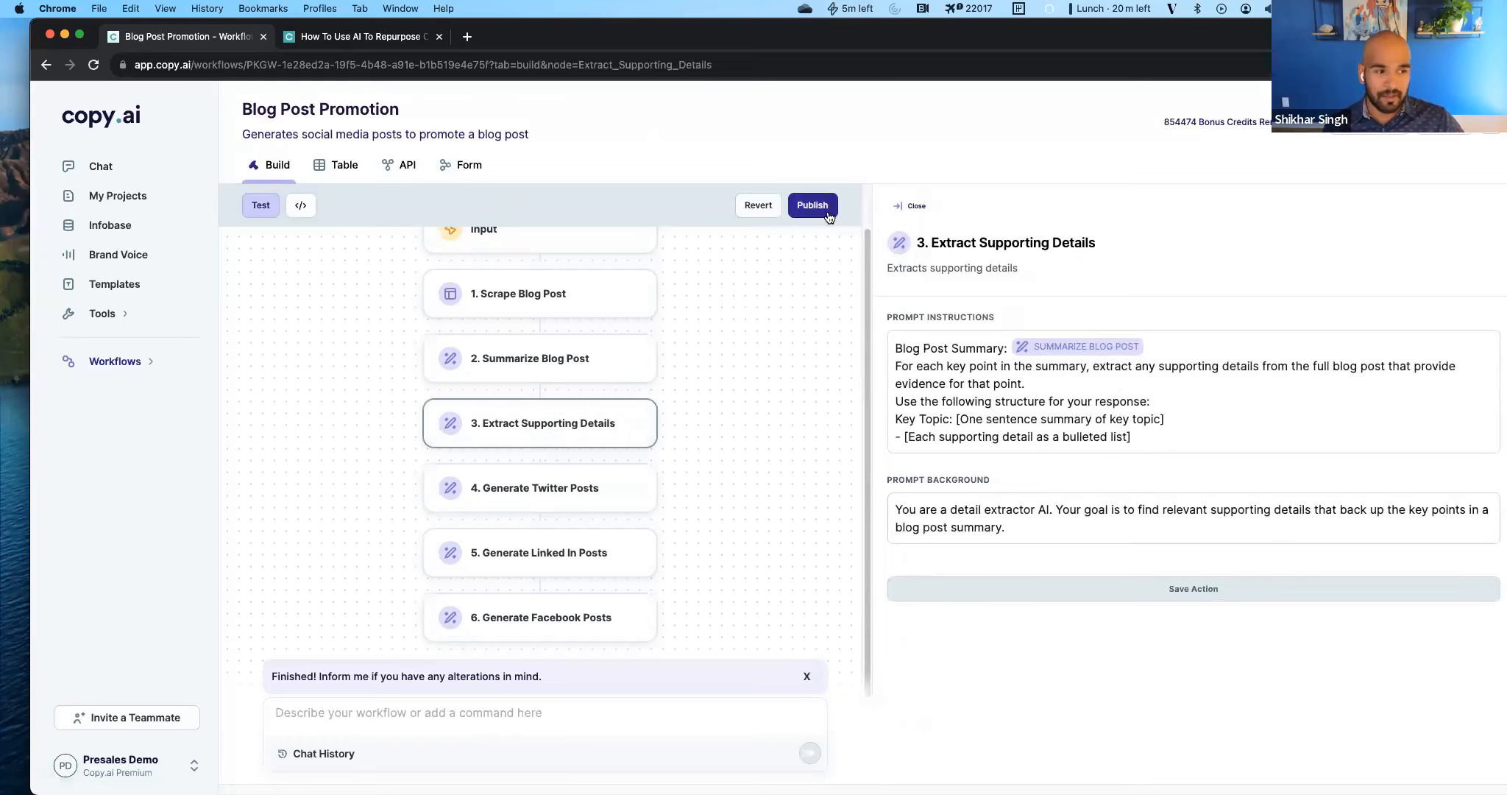
pyautogui.click(263, 209)
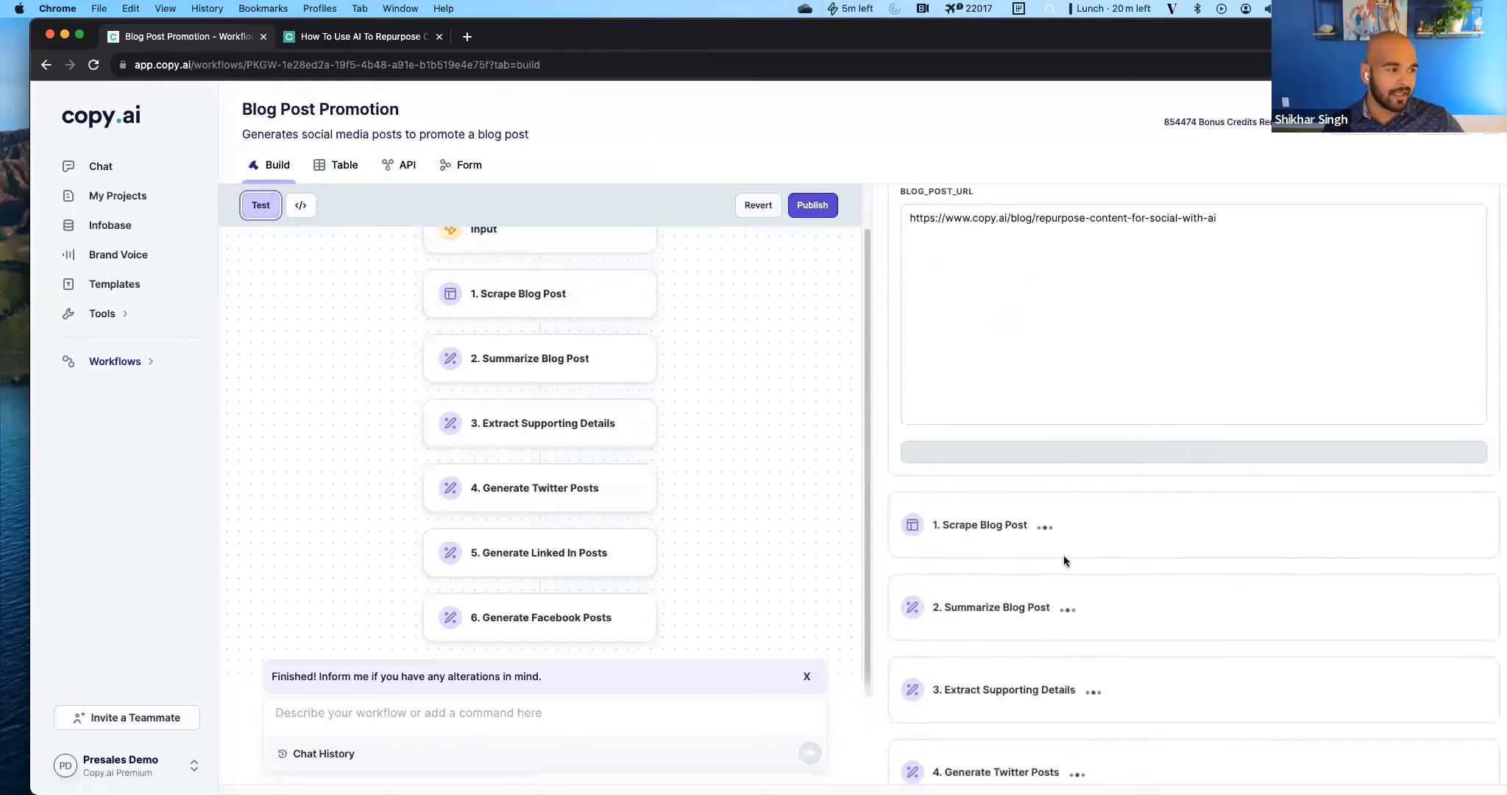
pyautogui.scroll(3, 1061, 557)
pyautogui.scroll(-5, 1123, 557)
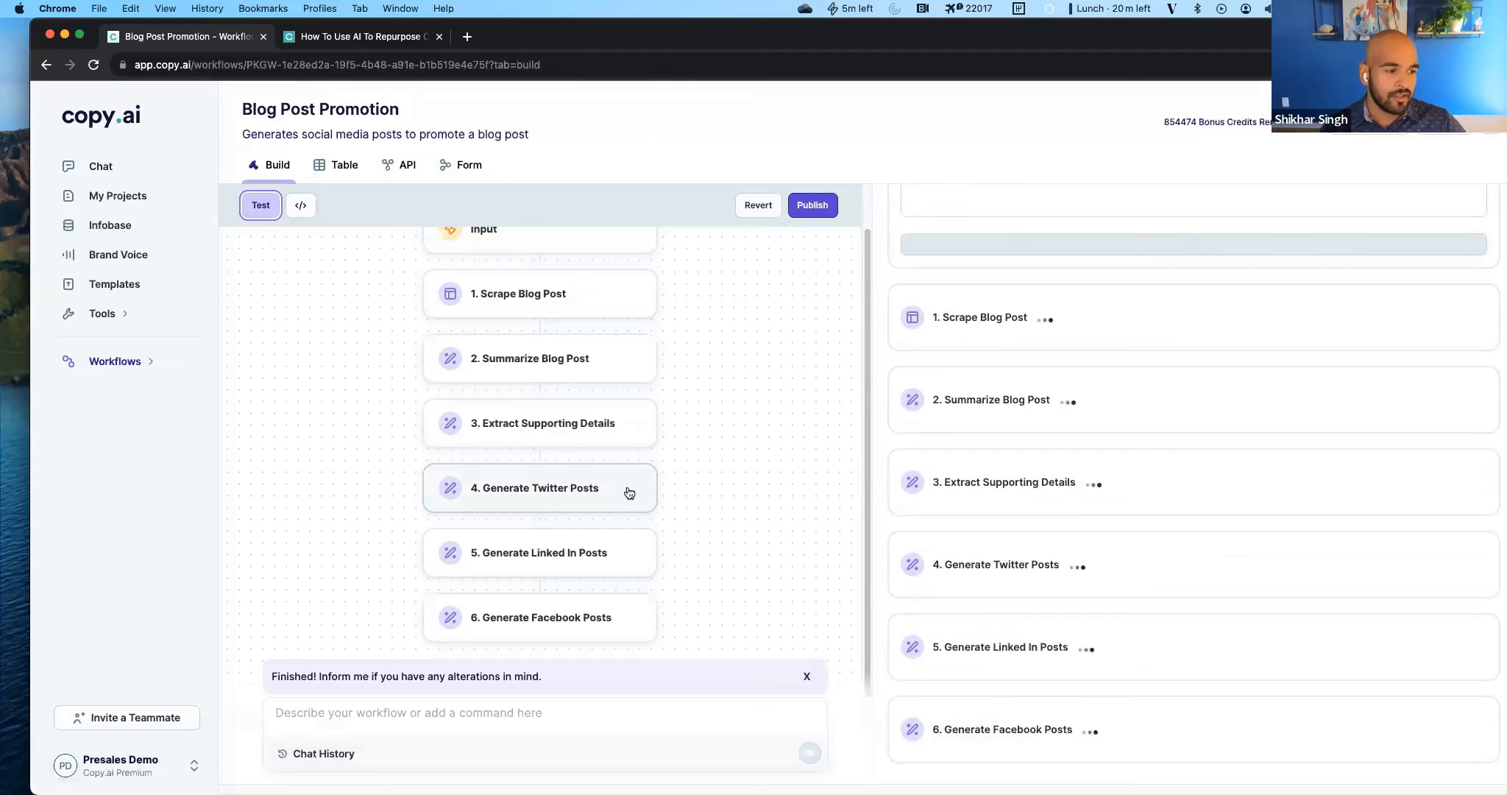
# Examine how the Twitter, LinkedIn and Facebook post prompts reference the summary and supporting details, and close the action settings.
pyautogui.click(527, 508)
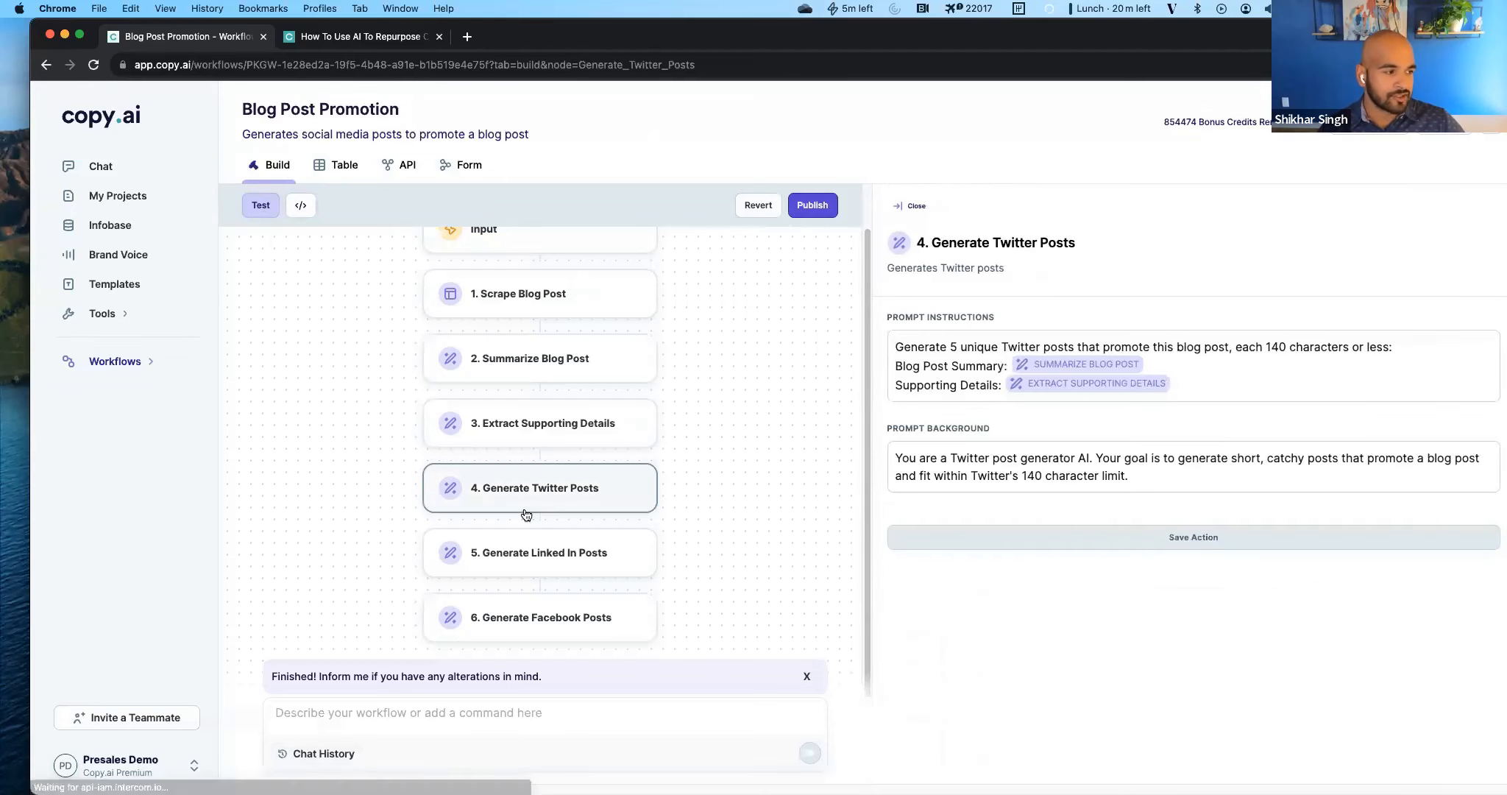
pyautogui.click(540, 556)
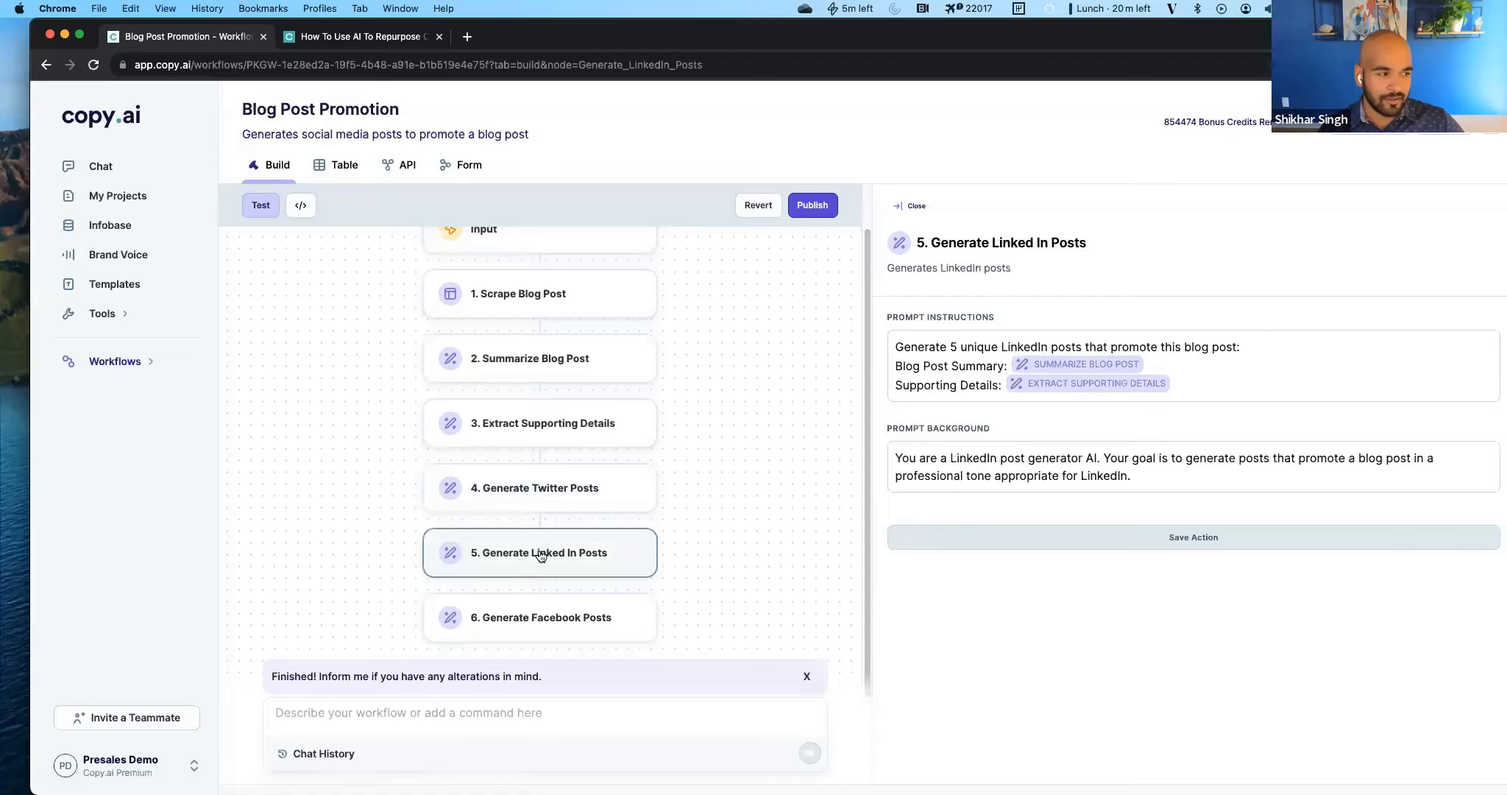
pyautogui.moveTo(918, 385); pyautogui.dragTo(1305, 384)
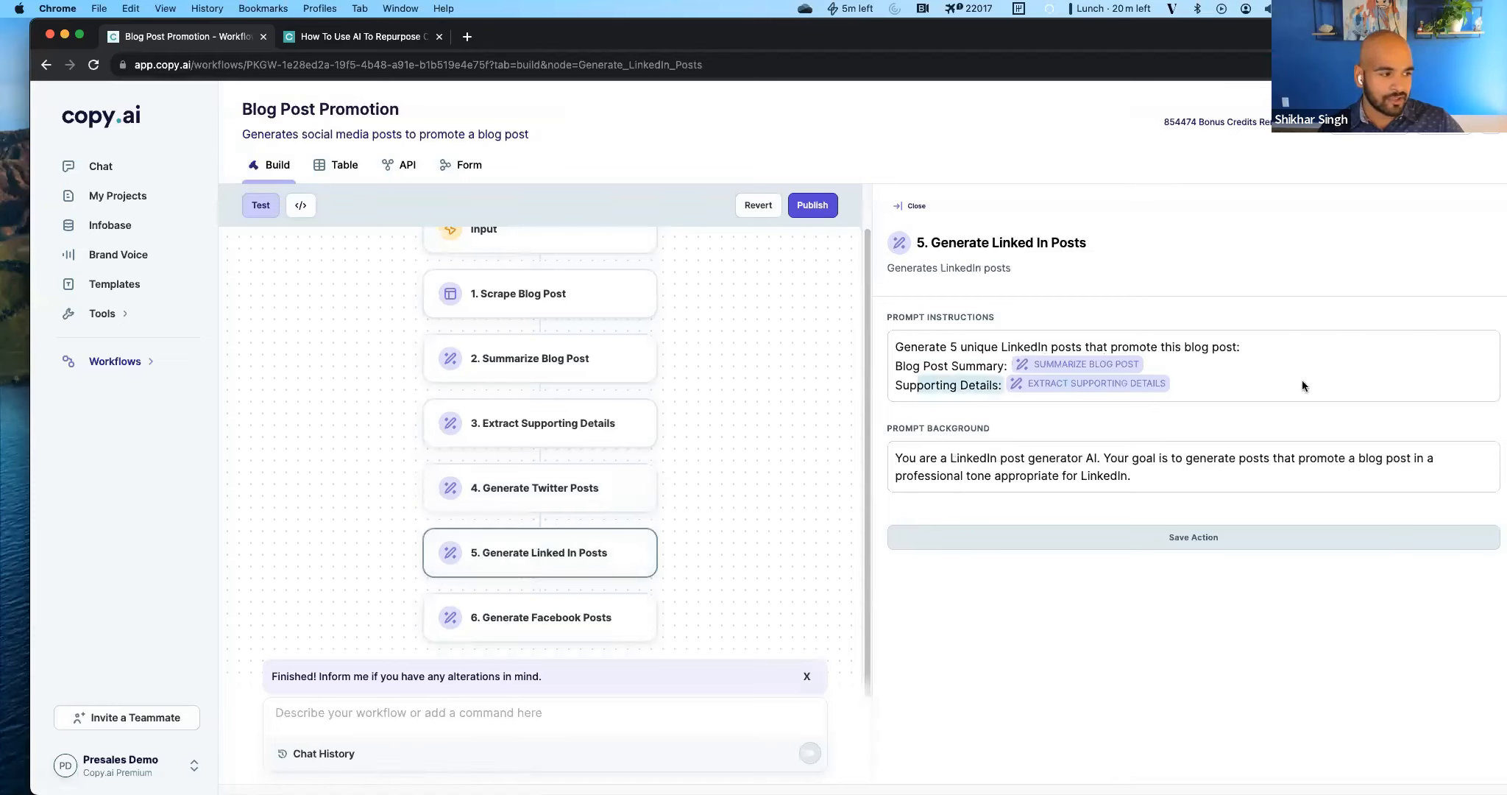
pyautogui.click(952, 367)
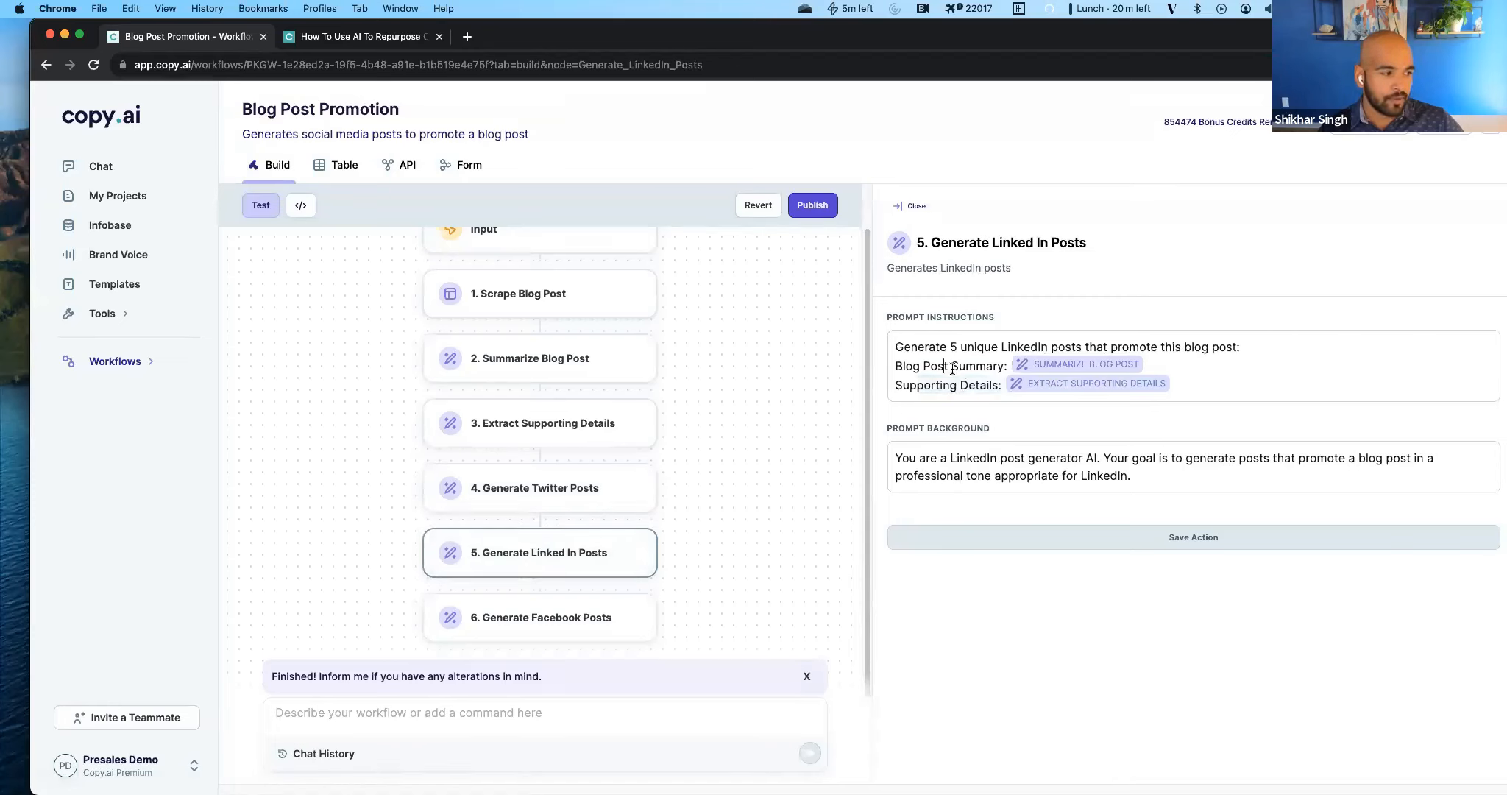
pyautogui.click(560, 610)
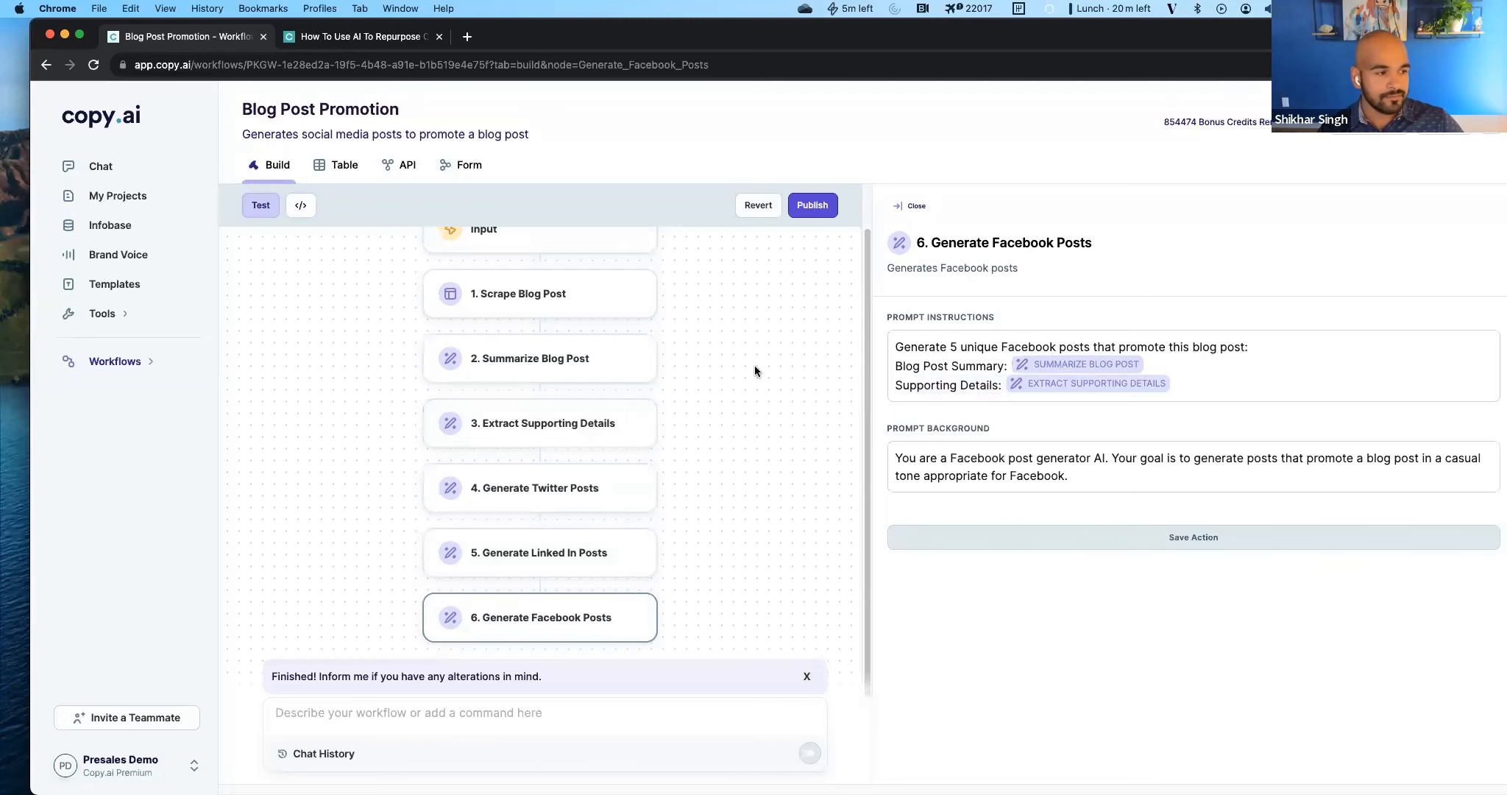
pyautogui.click(912, 205)
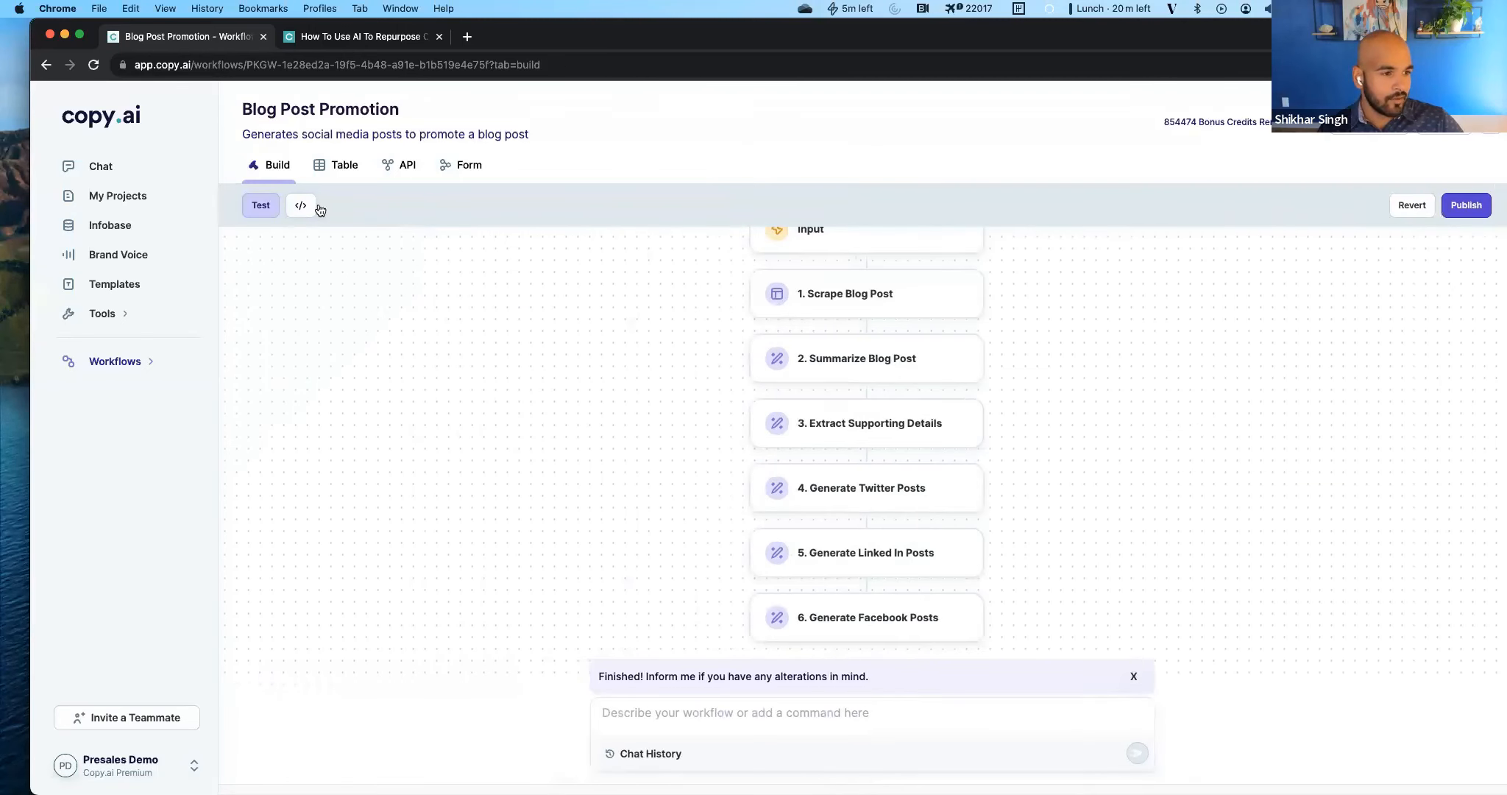
# Open the test run results and read the Summarize Blog Post and Extract Supporting Details outputs.
pyautogui.click(261, 206)
pyautogui.scroll(-4, 1052, 412)
pyautogui.scroll(2, 1042, 417)
pyautogui.scroll(-4, 1031, 465)
pyautogui.scroll(-10, 1032, 465)
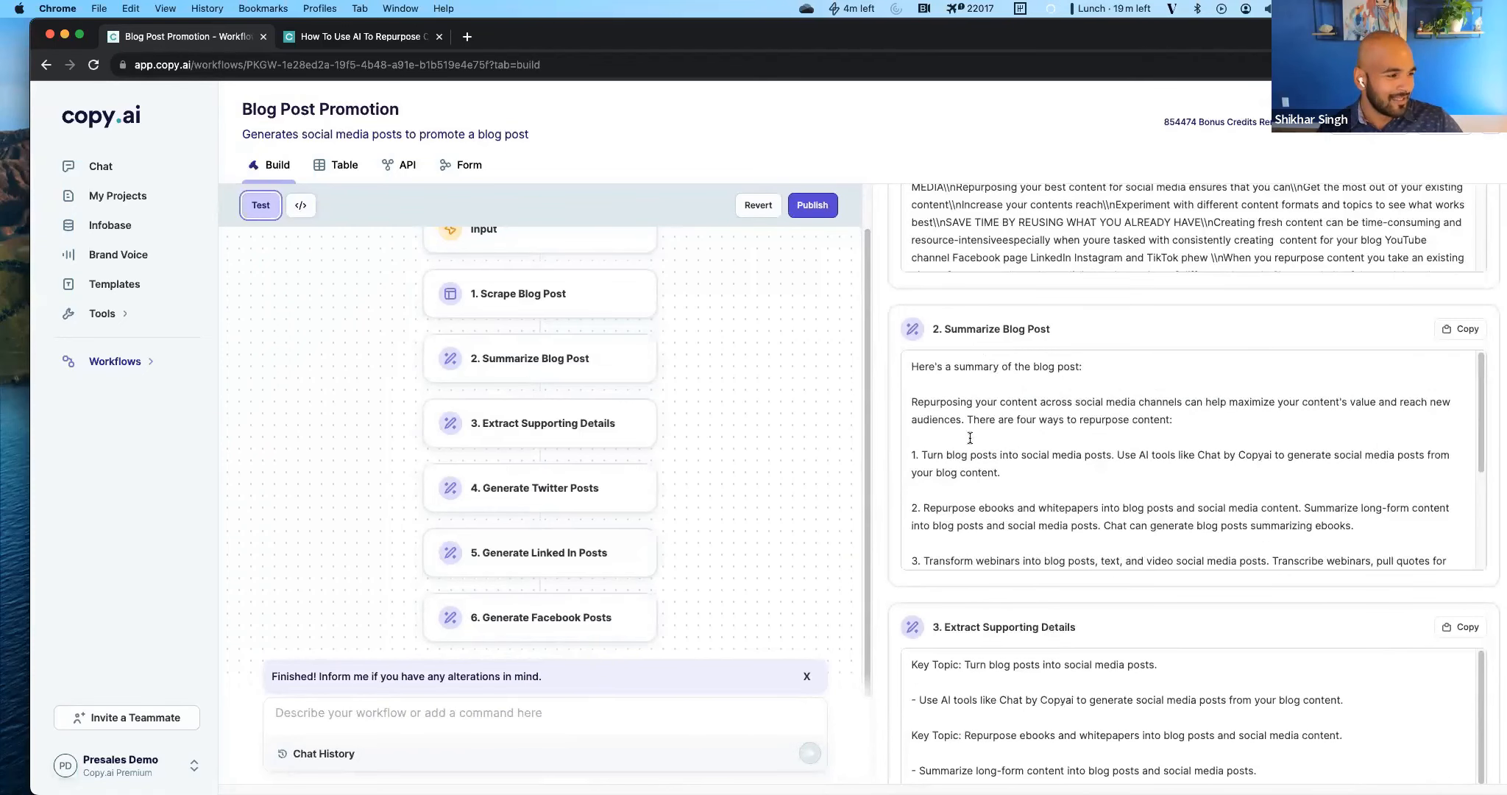
pyautogui.scroll(-6, 1004, 583)
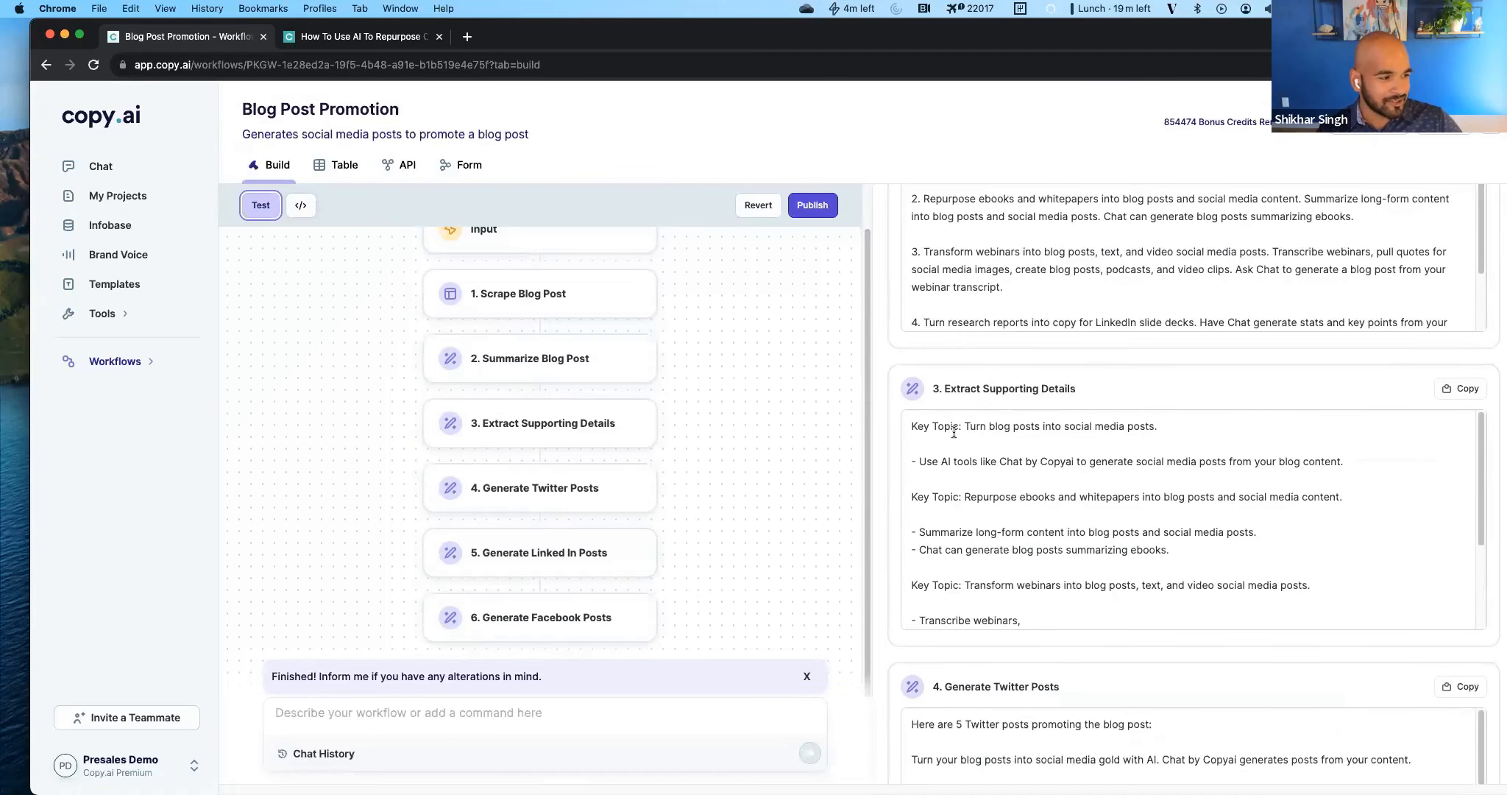
pyautogui.scroll(-3, 1136, 521)
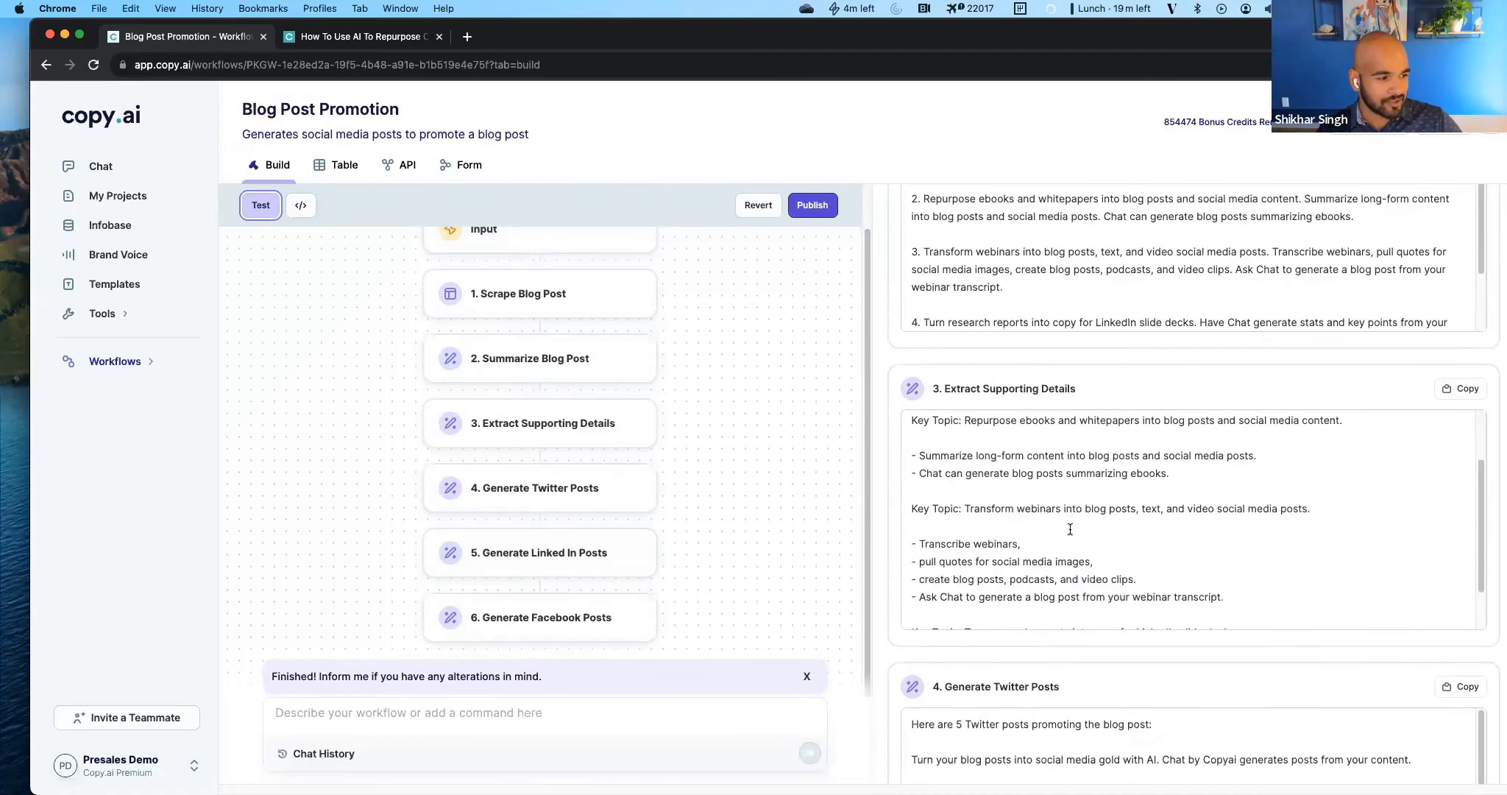
pyautogui.scroll(-3, 1069, 529)
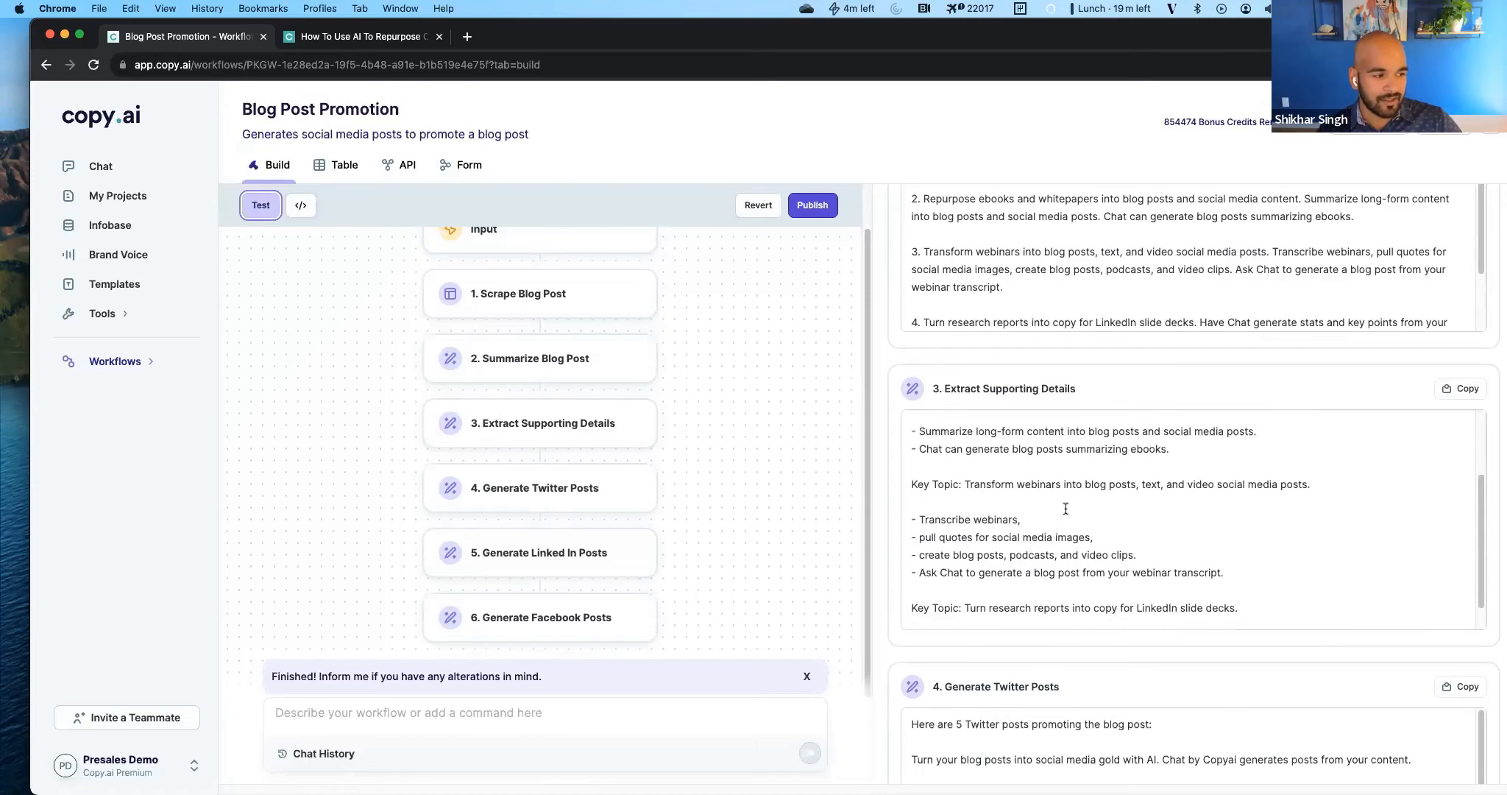
pyautogui.scroll(-1, 1015, 567)
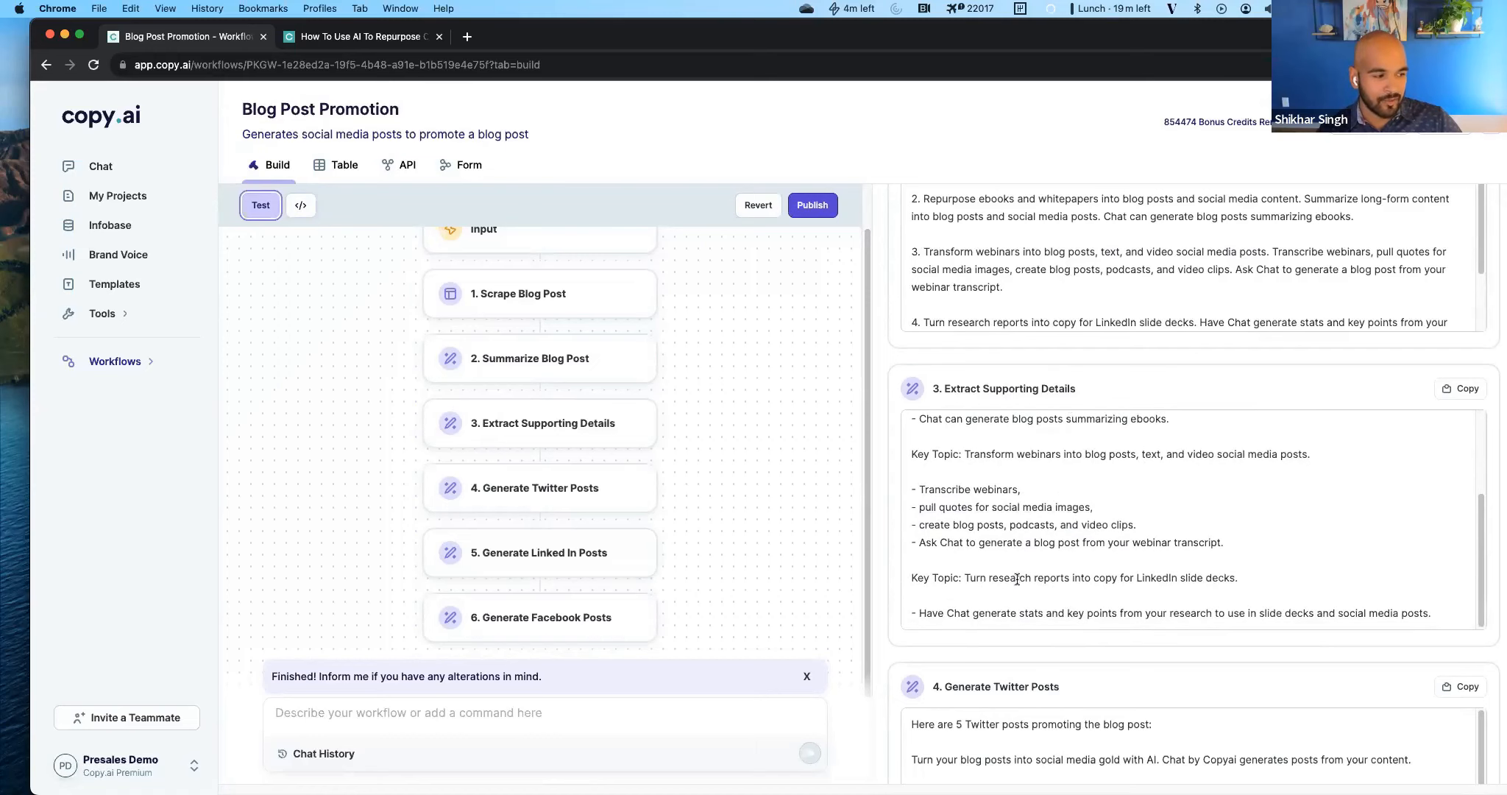
# Compare the generated Twitter posts with the key topics and bullets from Extract Supporting Details.
pyautogui.scroll(-3, 1016, 645)
pyautogui.scroll(-2, 1009, 625)
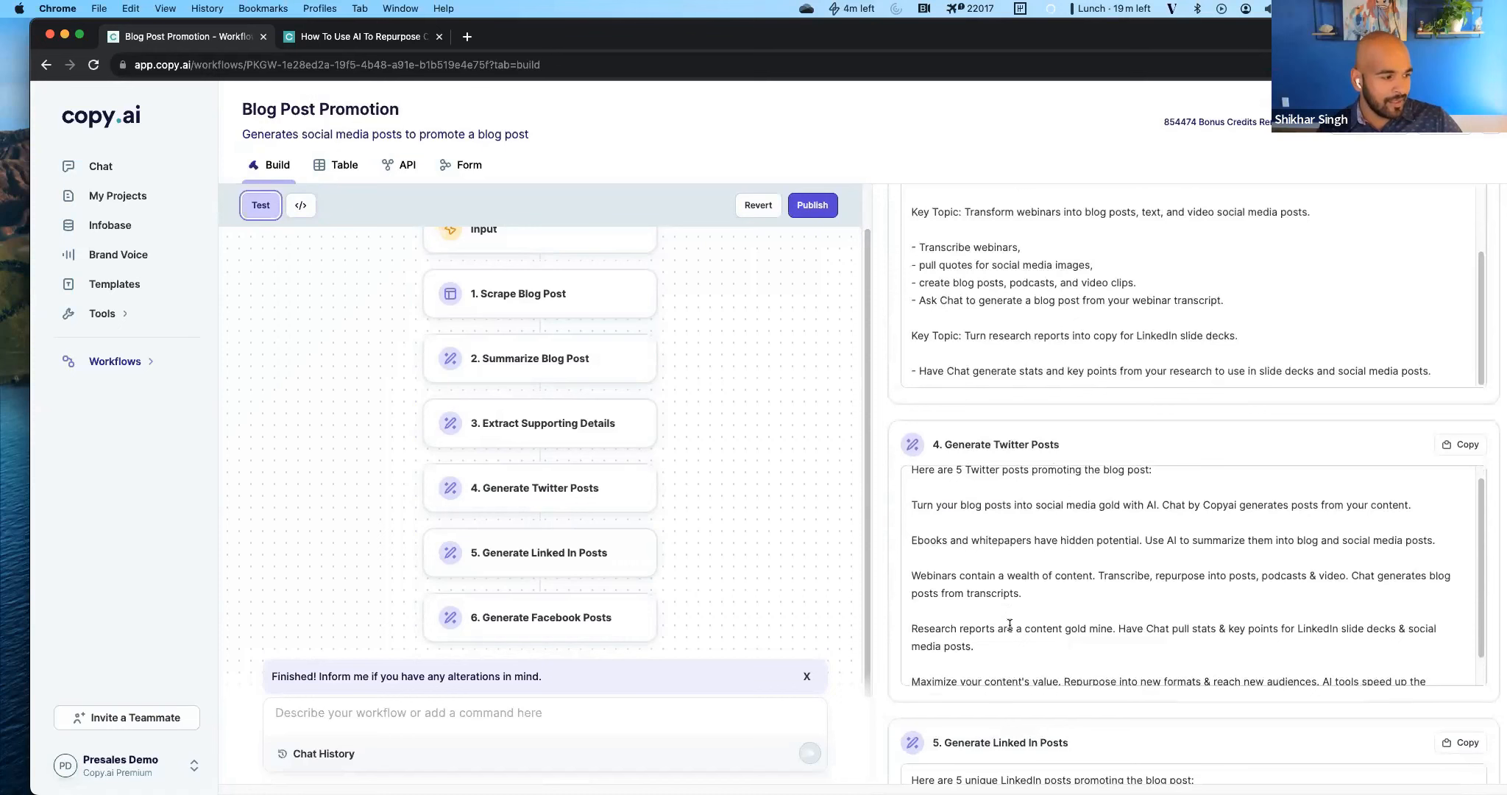
pyautogui.scroll(-1, 1009, 624)
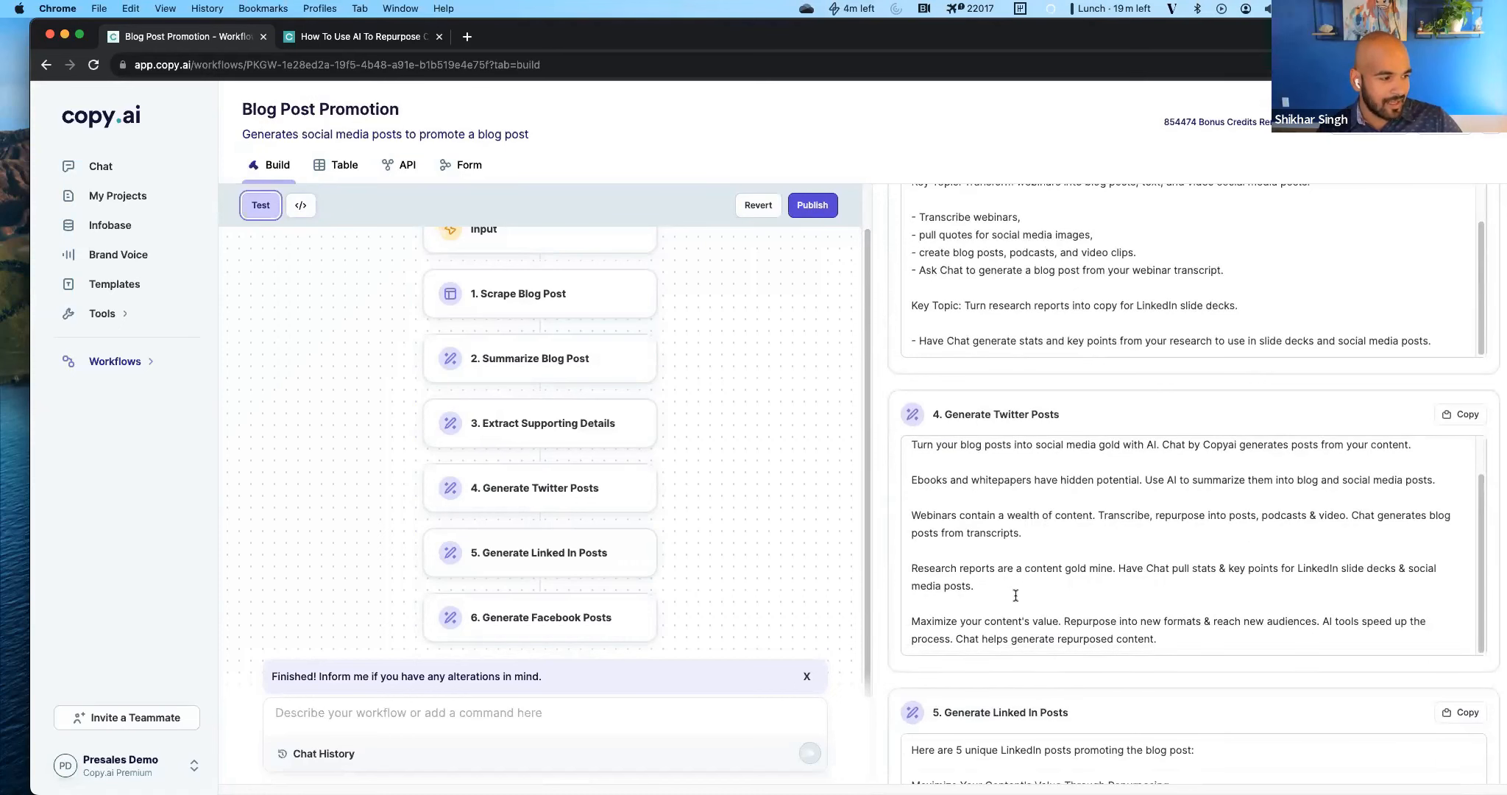
pyautogui.scroll(-1, 1008, 626)
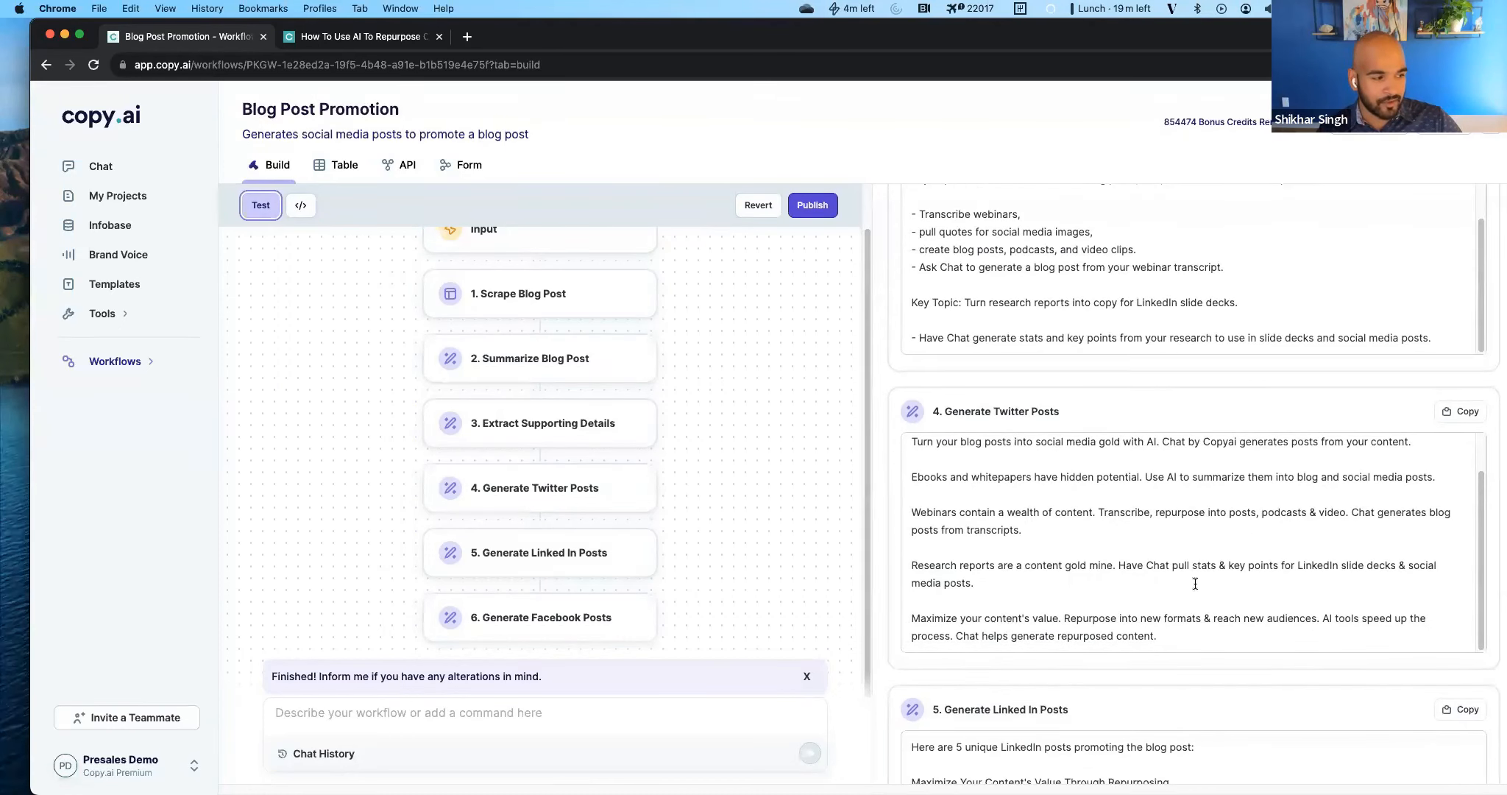
pyautogui.scroll(3, 997, 291)
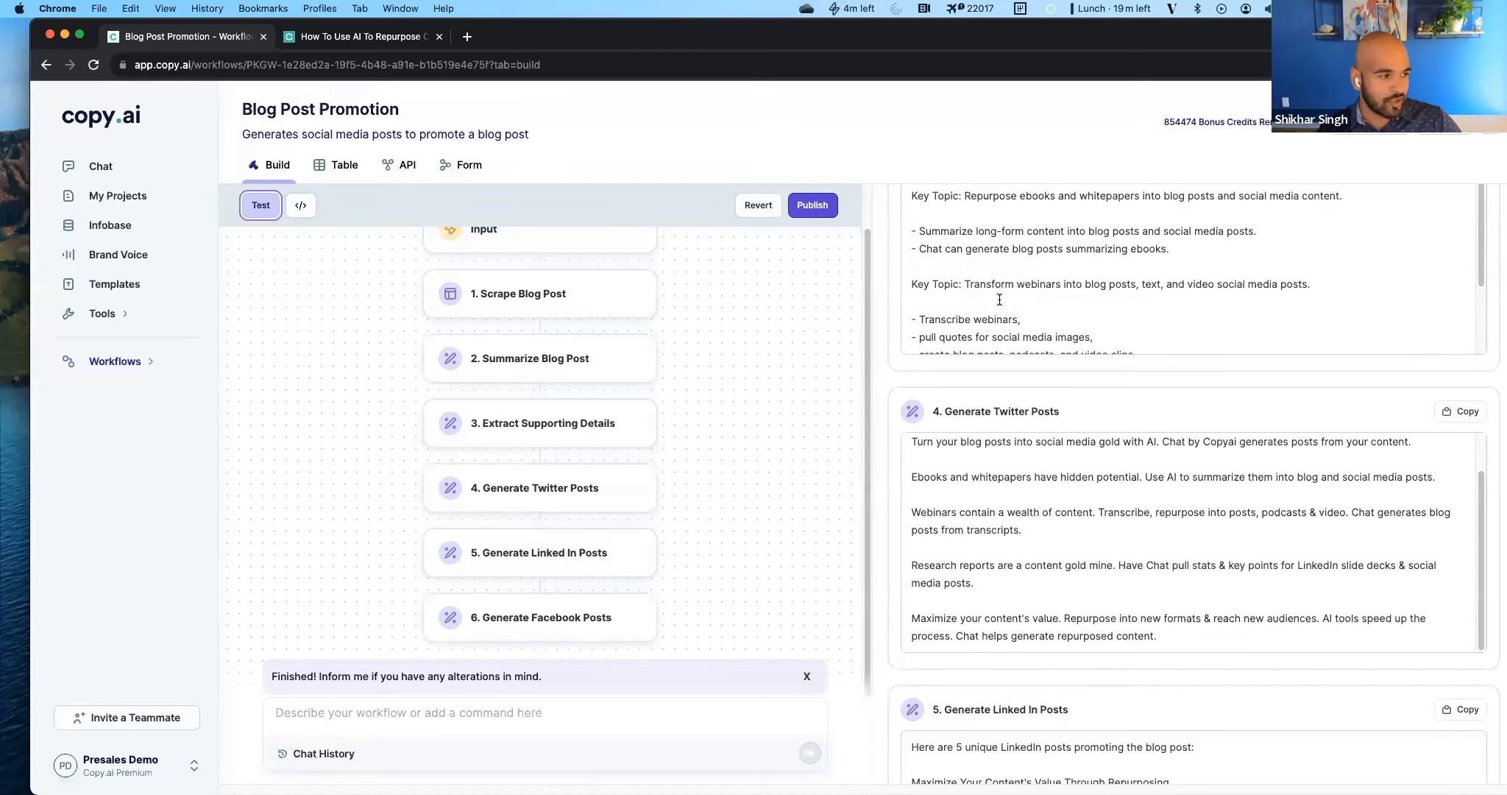
pyautogui.scroll(-3, 1077, 319)
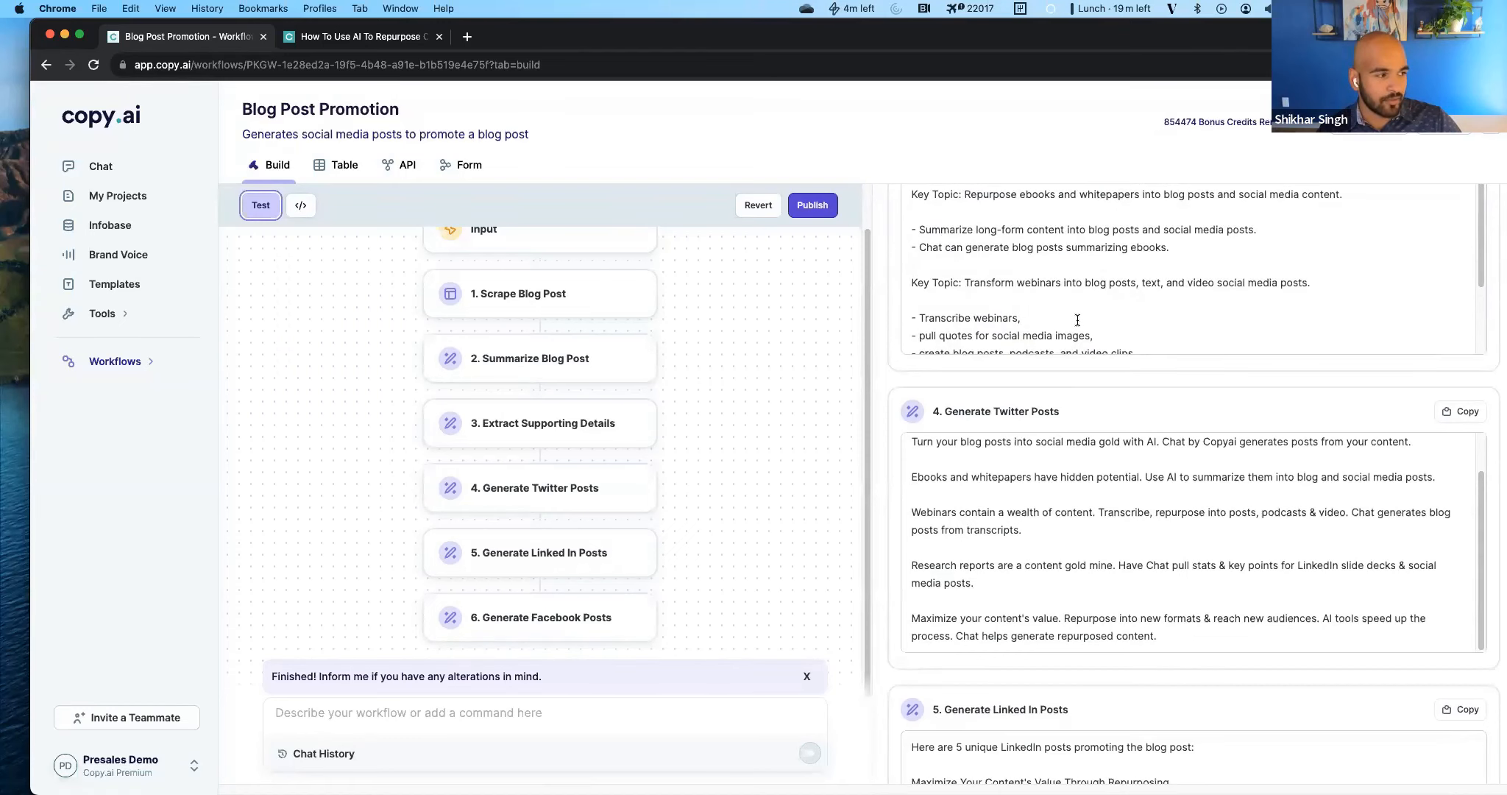
pyautogui.scroll(-1, 1027, 480)
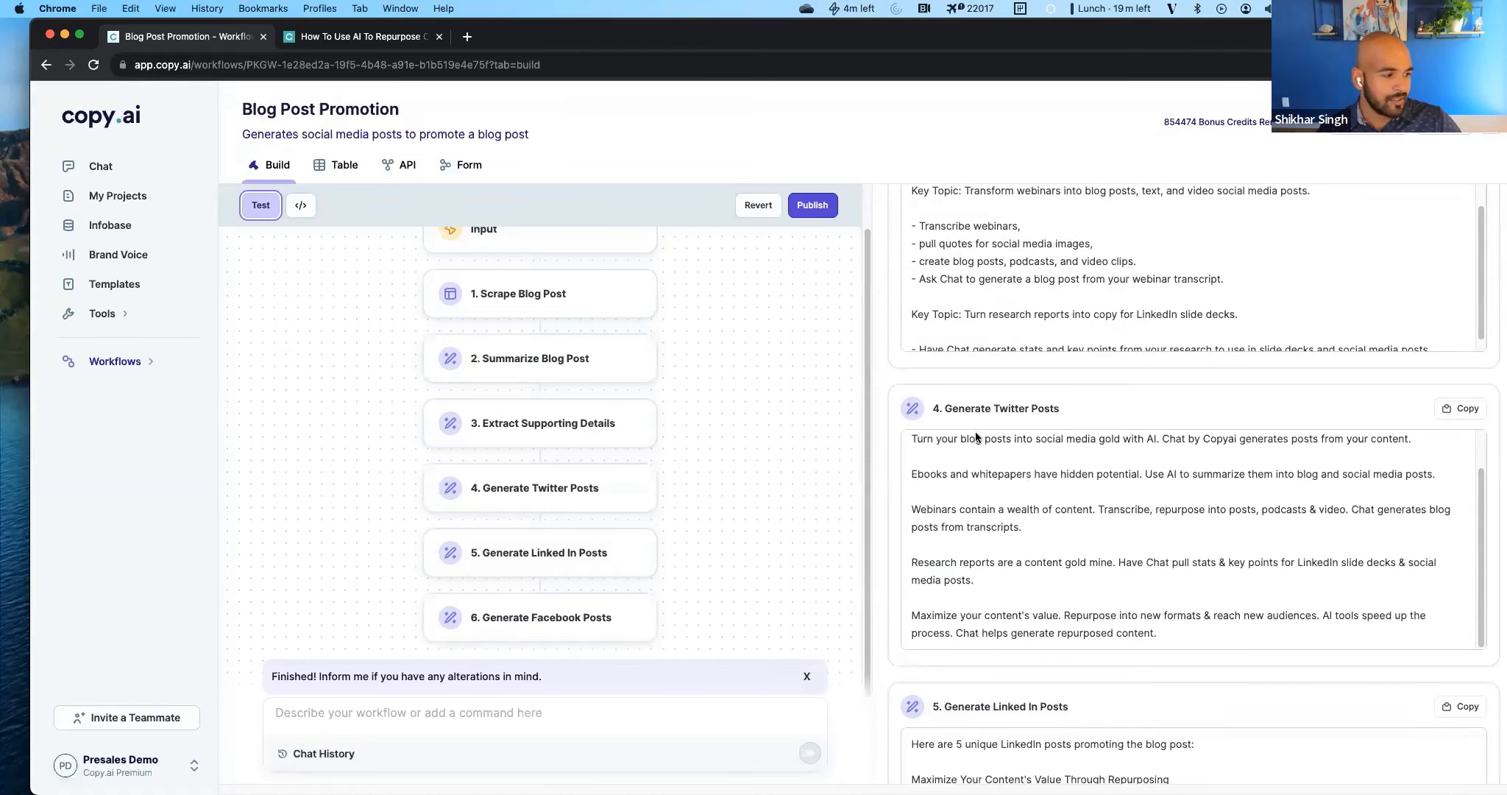
# Read through the generated LinkedIn and Facebook posts of the test run.
pyautogui.scroll(-5, 982, 442)
pyautogui.scroll(-2, 1058, 445)
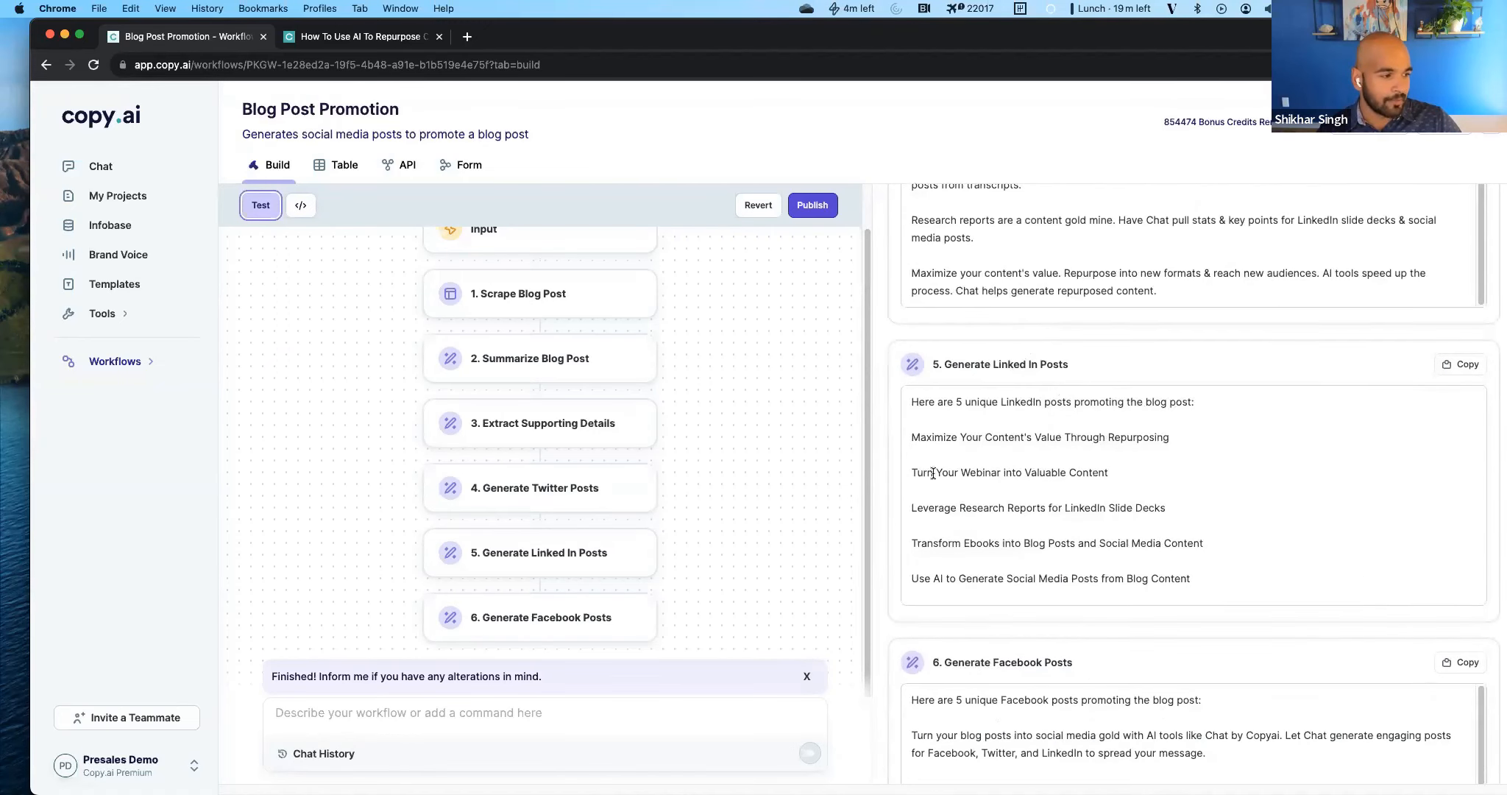
pyautogui.scroll(-5, 1034, 569)
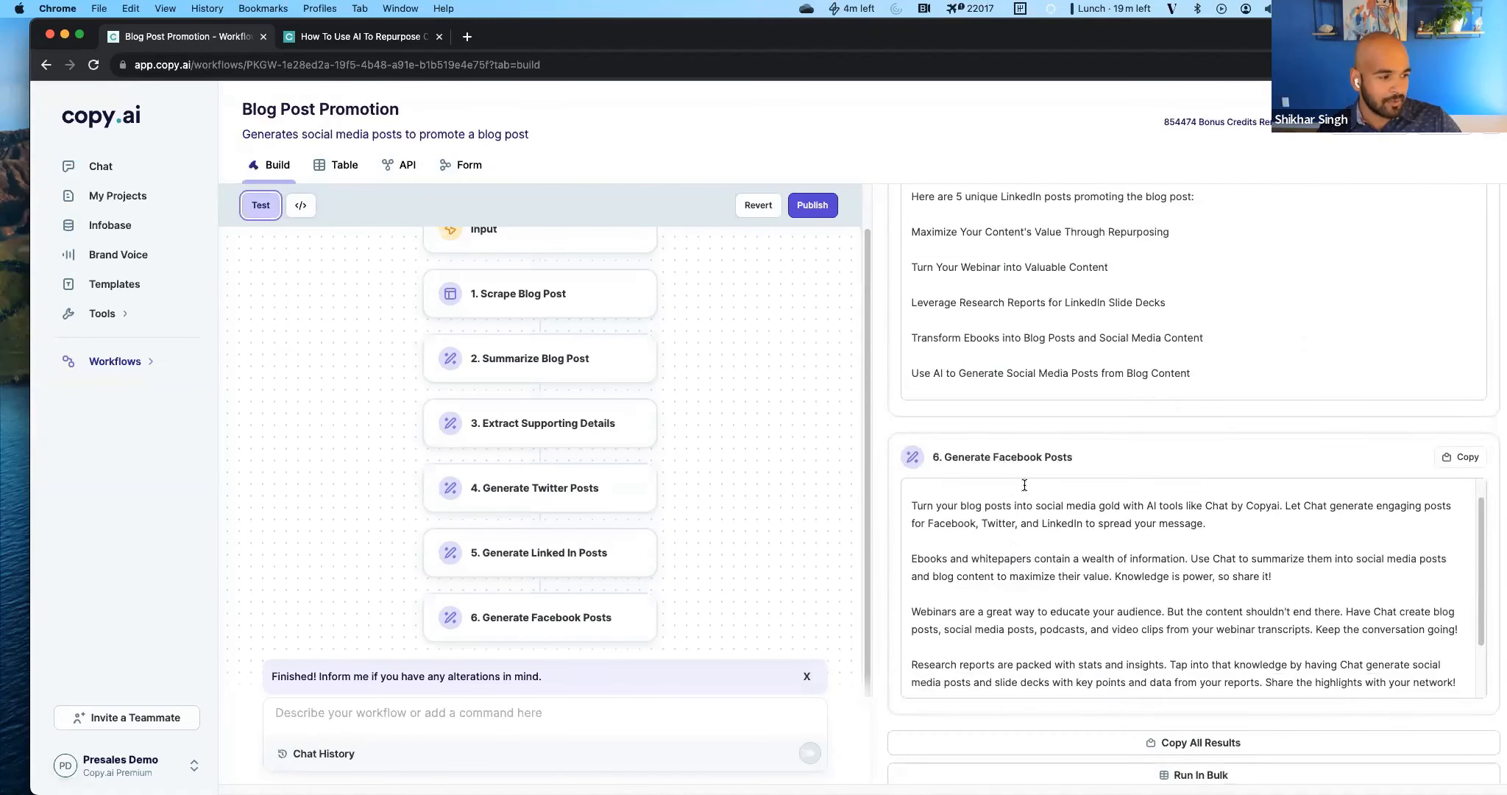
pyautogui.scroll(-2, 1010, 603)
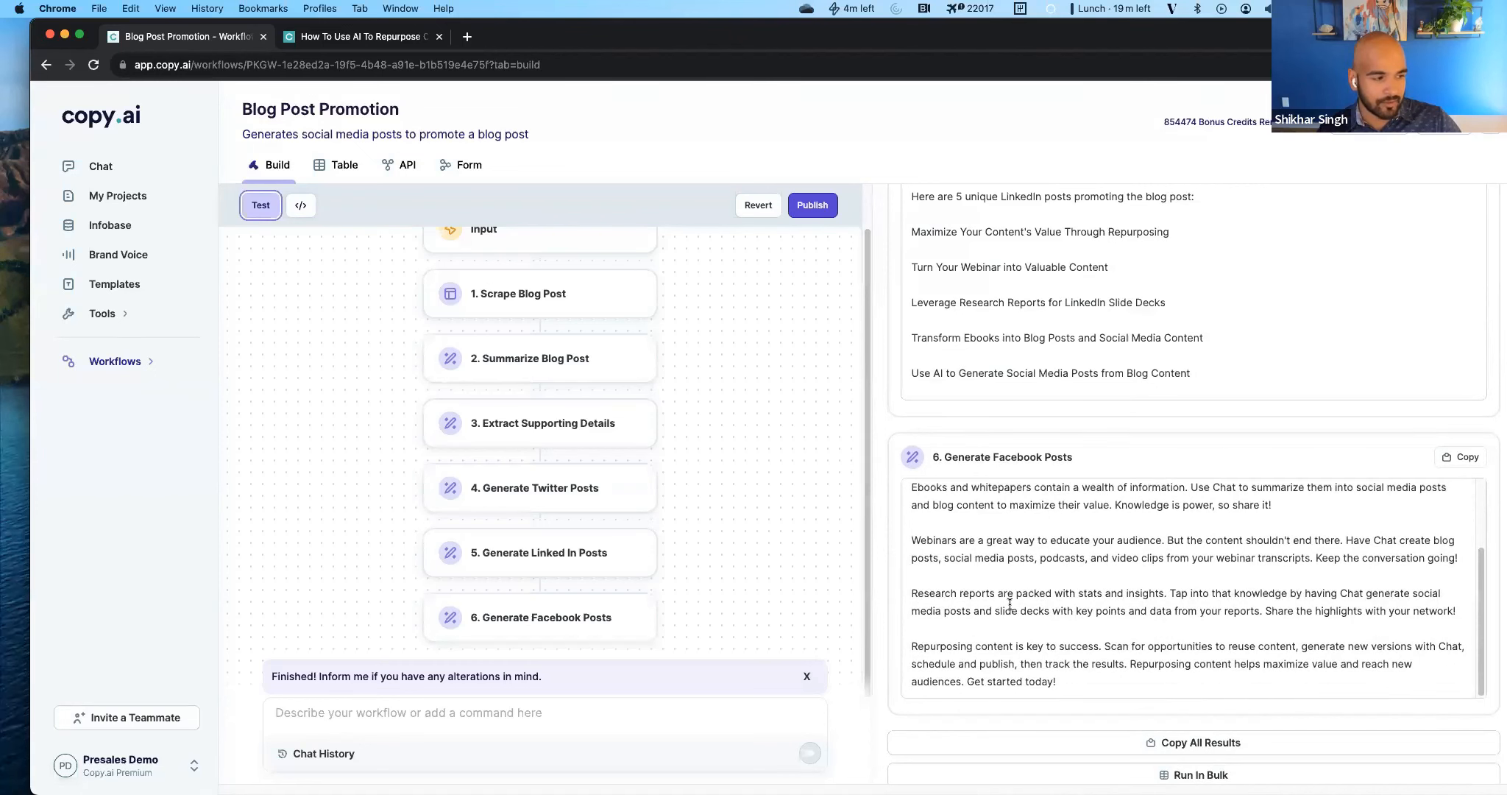
pyautogui.scroll(5, 1010, 603)
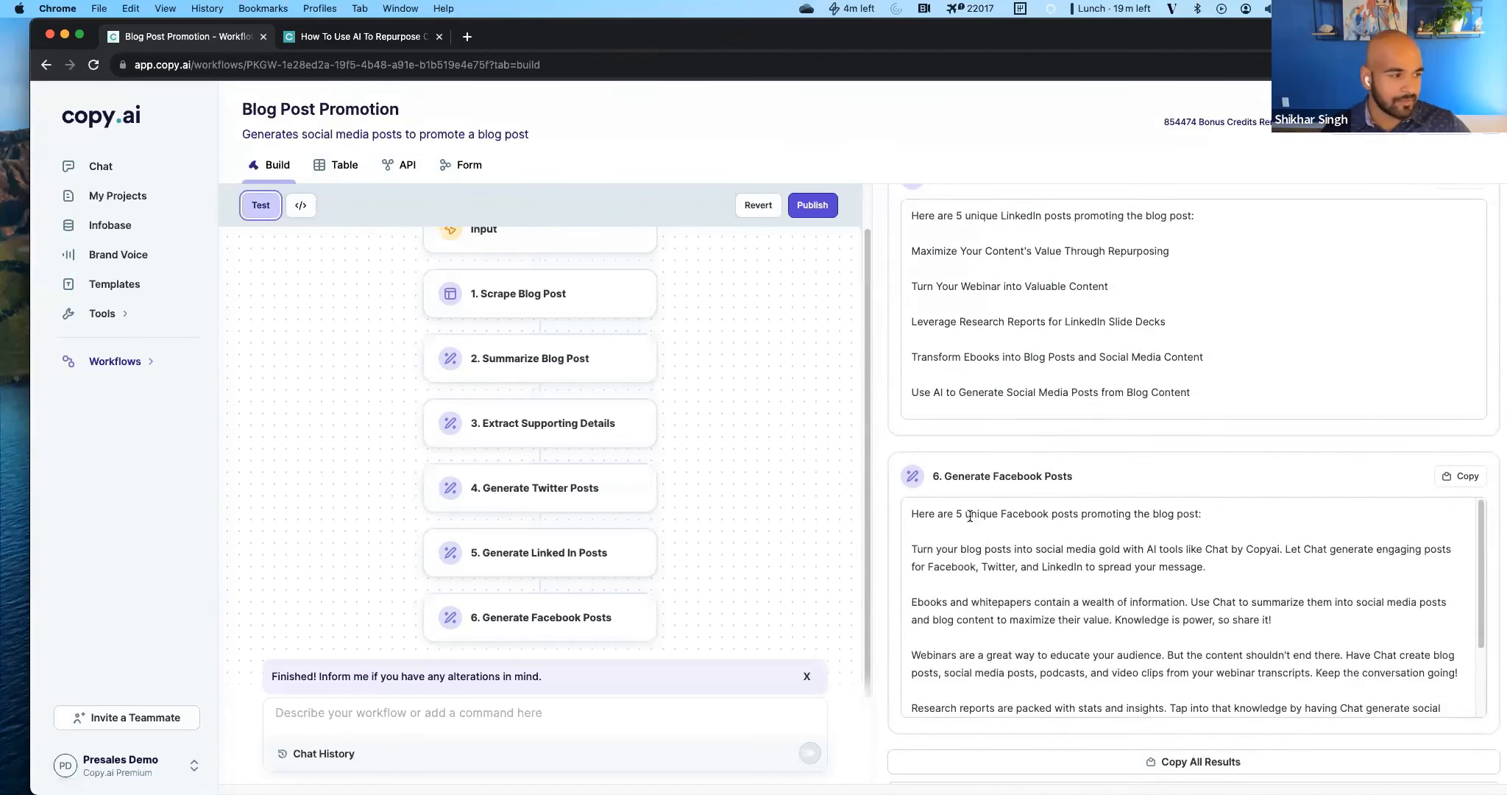
pyautogui.tripleClick(954, 473)
pyautogui.click(1019, 475)
# Publish the updated Blog Post Promotion workflow and open its table of runs.
pyautogui.click(812, 204)
pyautogui.click(843, 501)
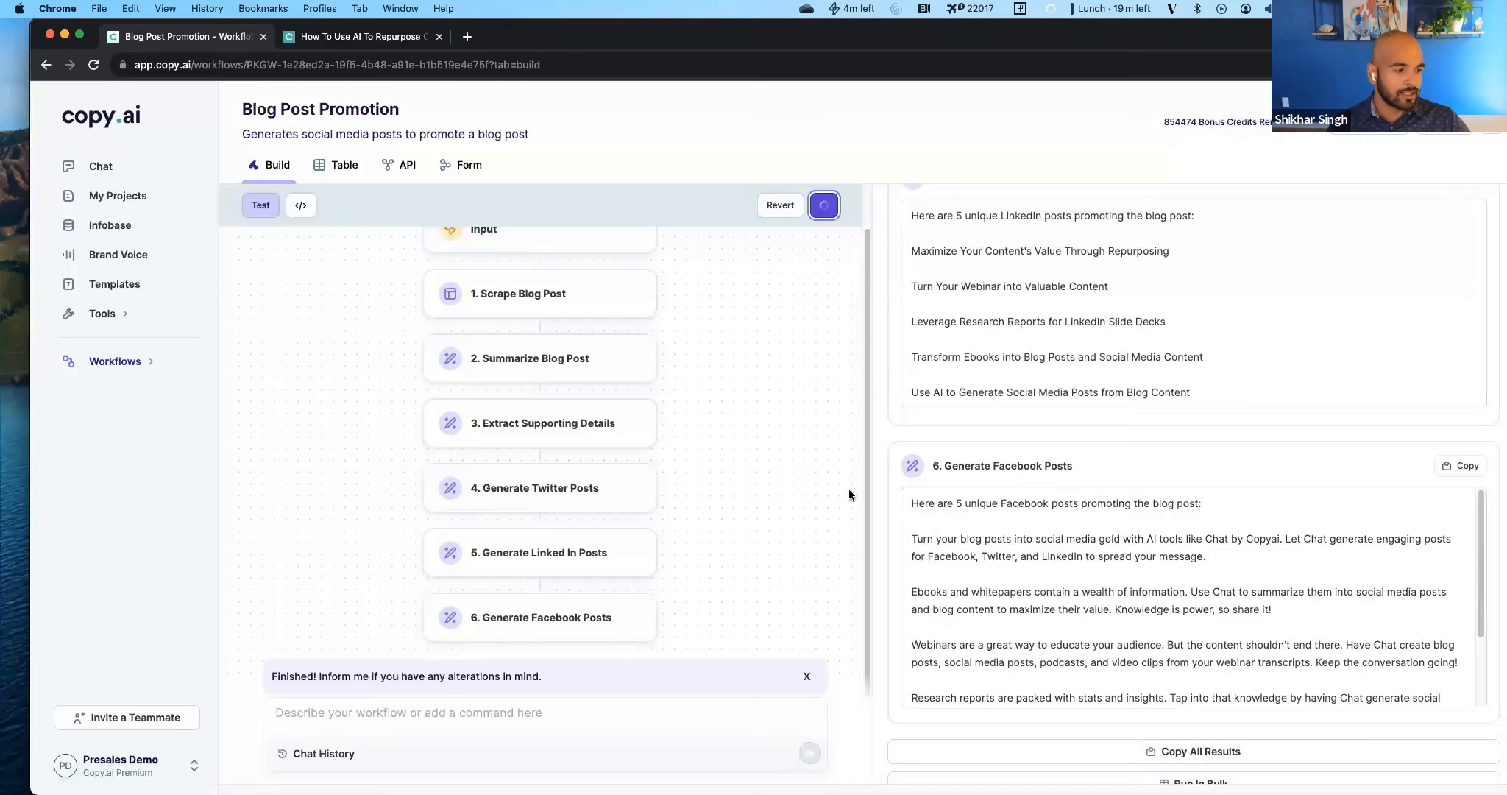
pyautogui.click(340, 166)
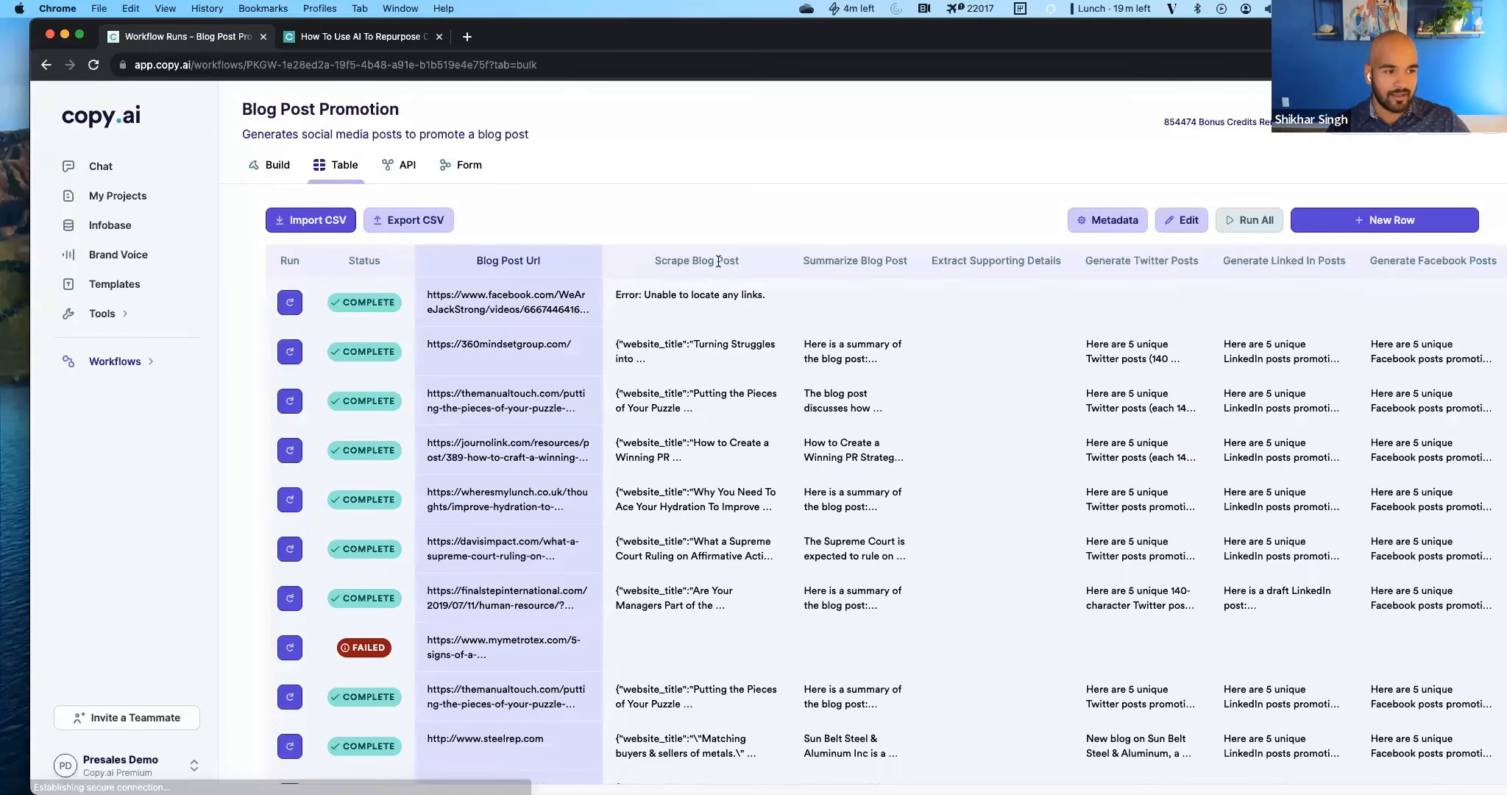
# Look through the table of workflow runs and inspect the details of the failed mymetrotex.com run.
pyautogui.scroll(-4, 562, 632)
pyautogui.scroll(4, 561, 632)
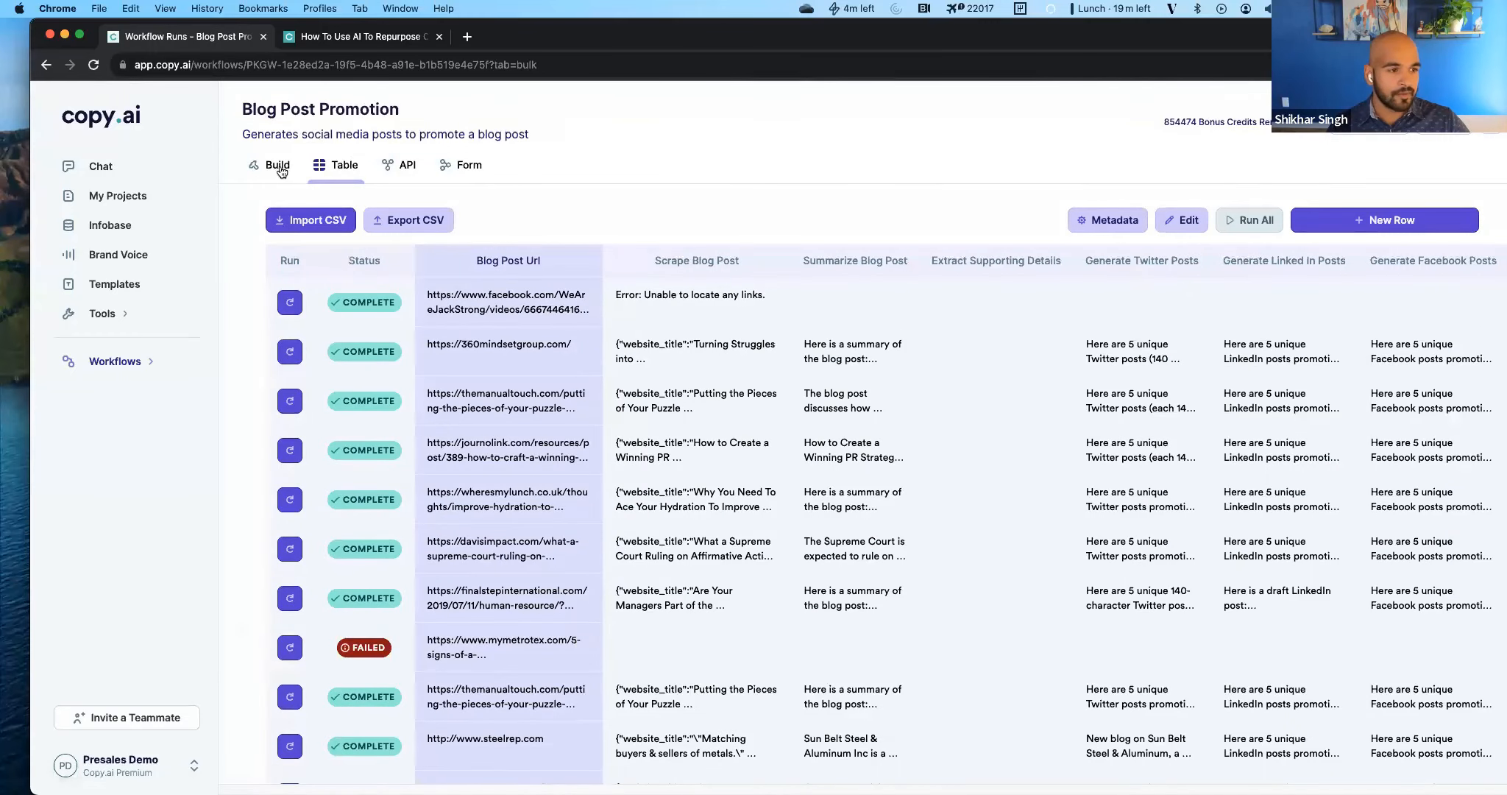
pyautogui.scroll(-3, 473, 651)
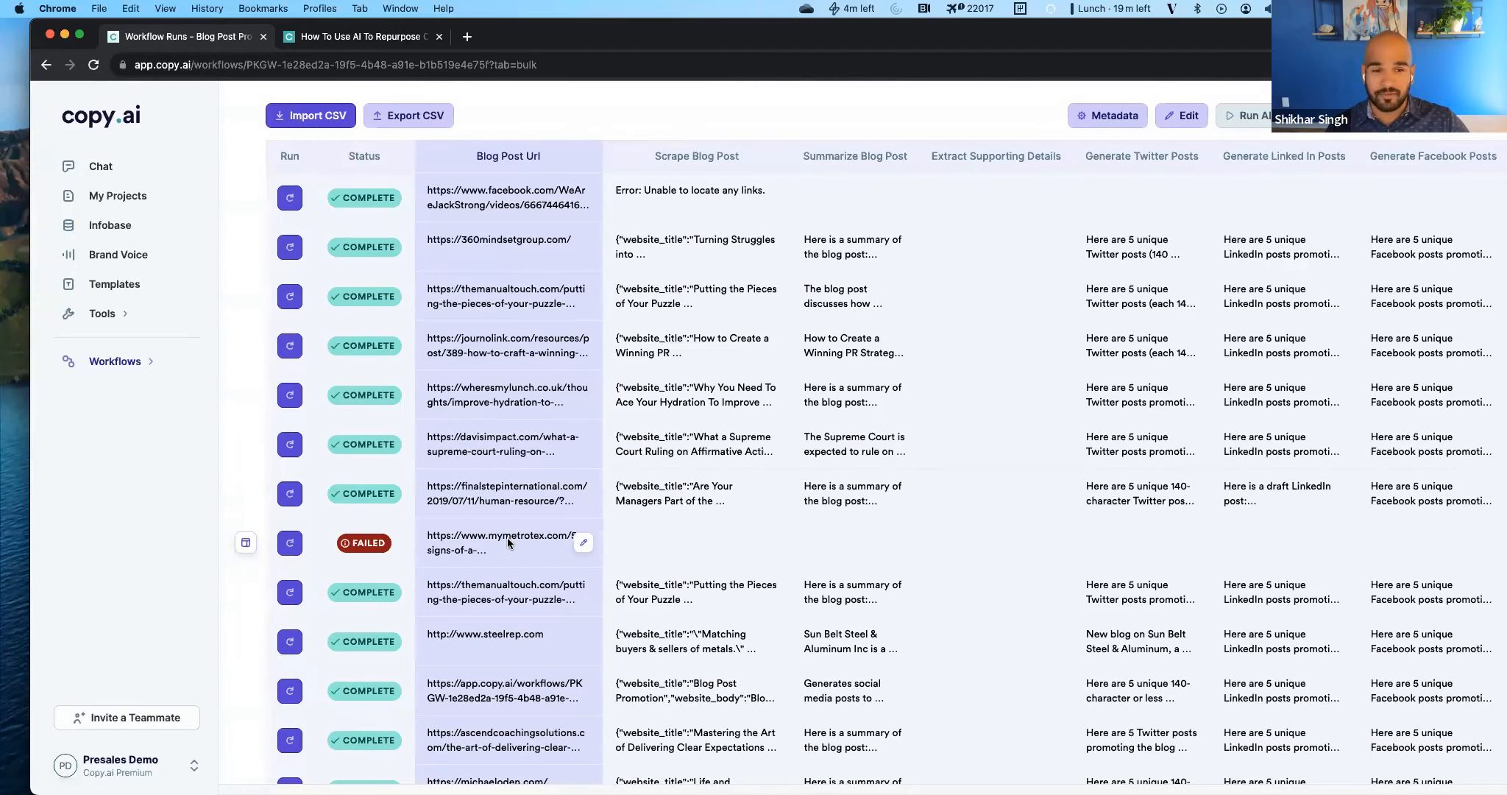
pyautogui.scroll(-5, 523, 526)
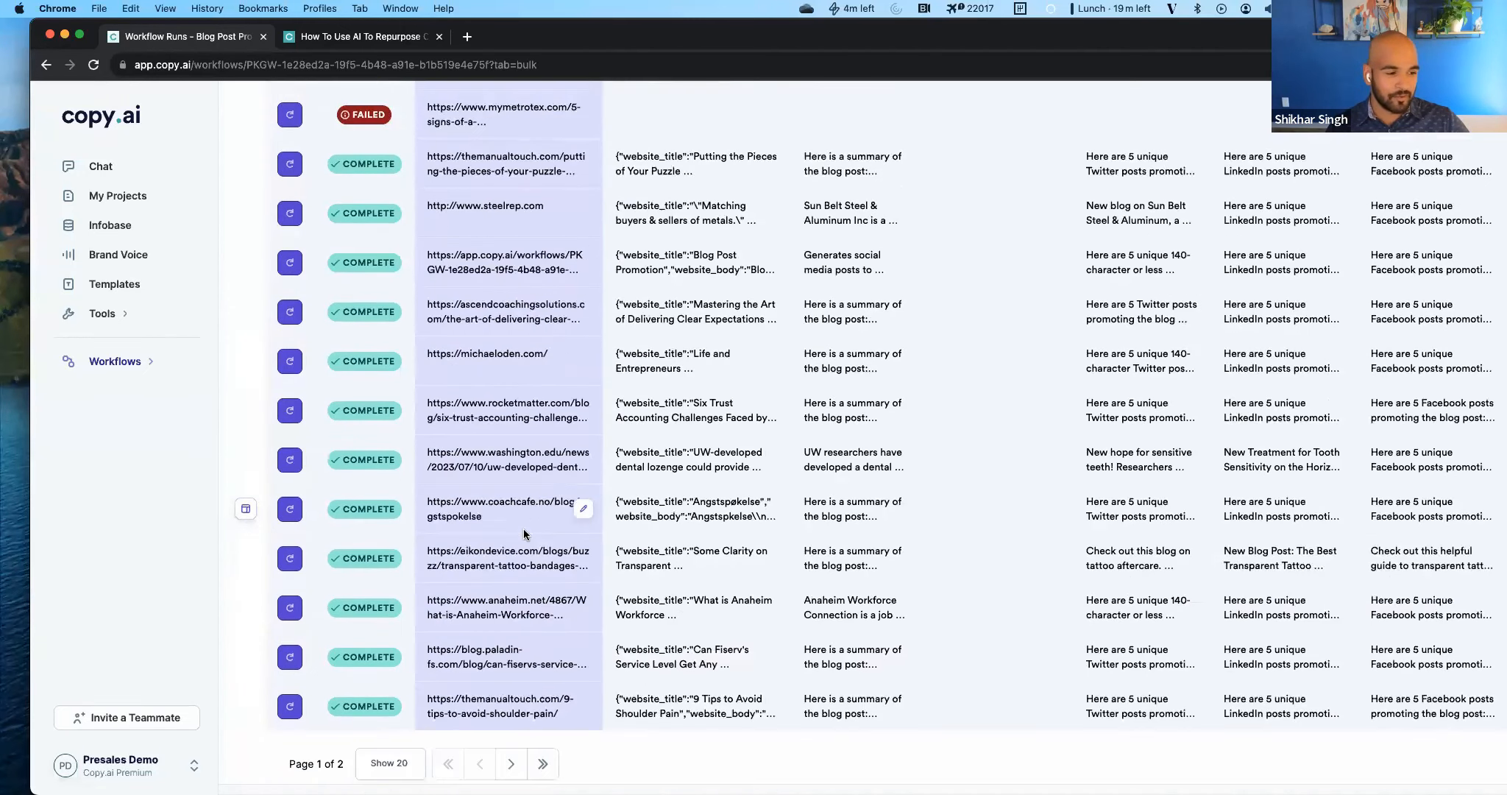
pyautogui.scroll(6, 522, 528)
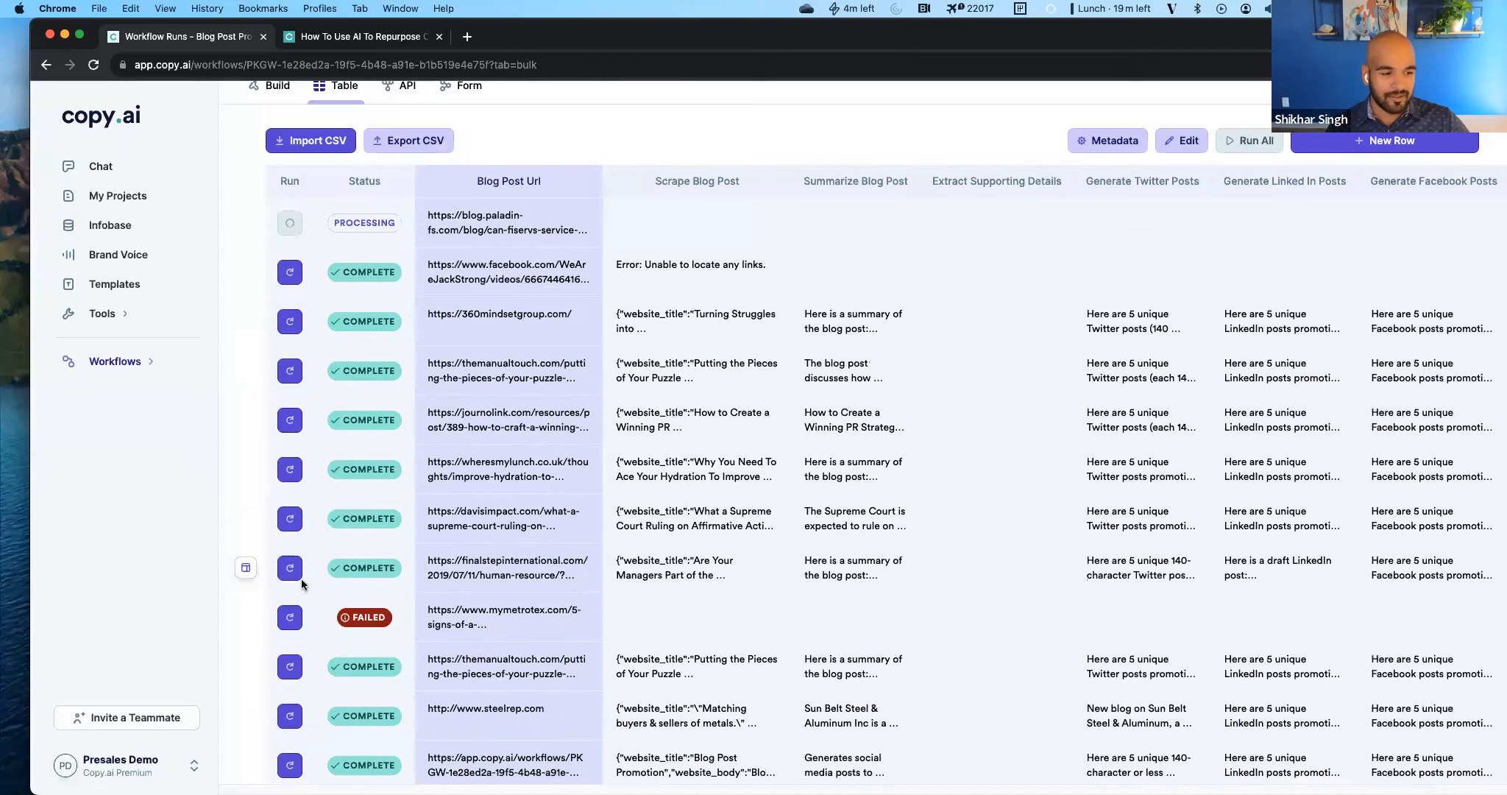
pyautogui.click(248, 618)
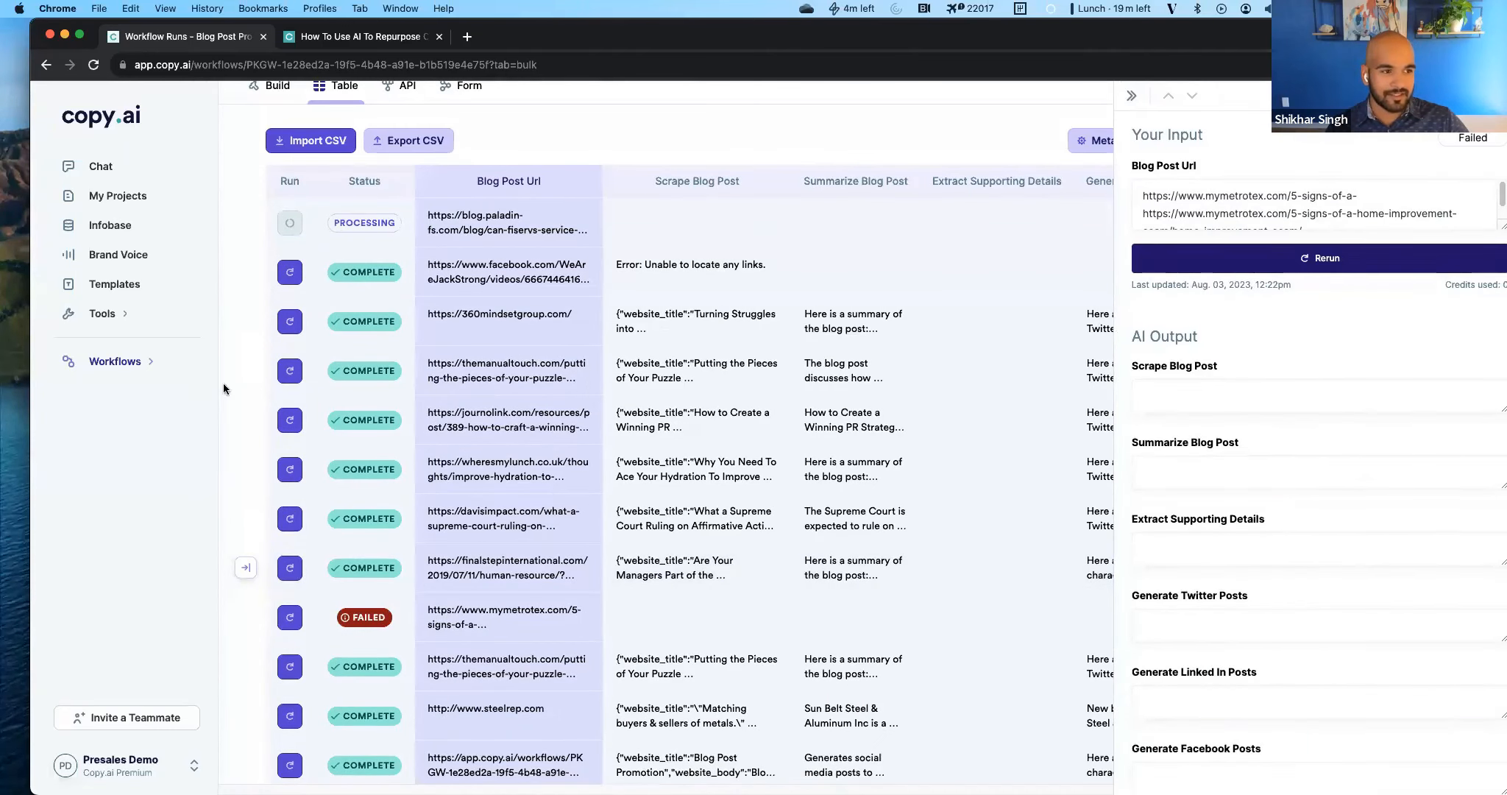
pyautogui.scroll(2, 224, 384)
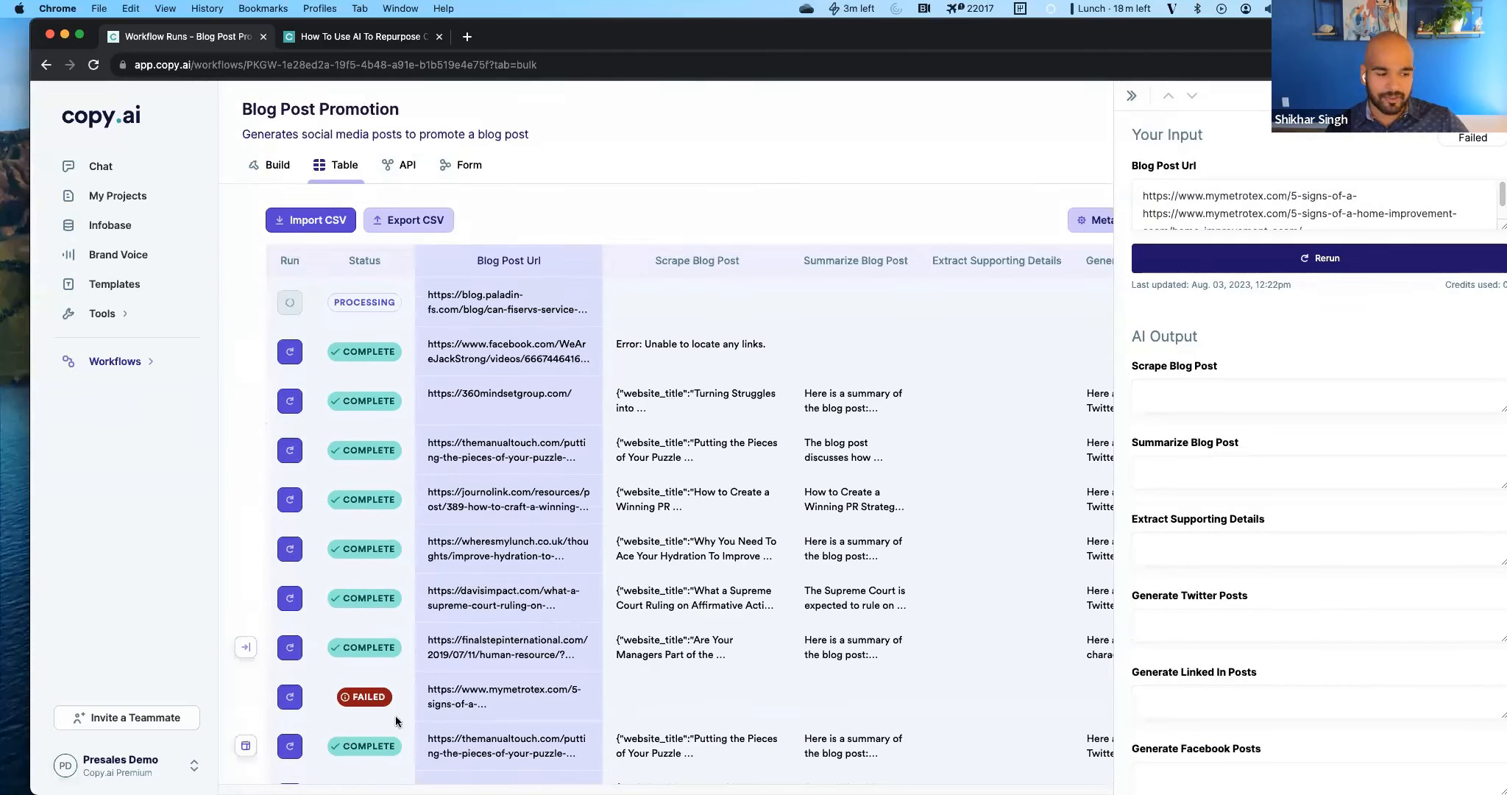
pyautogui.click(578, 694)
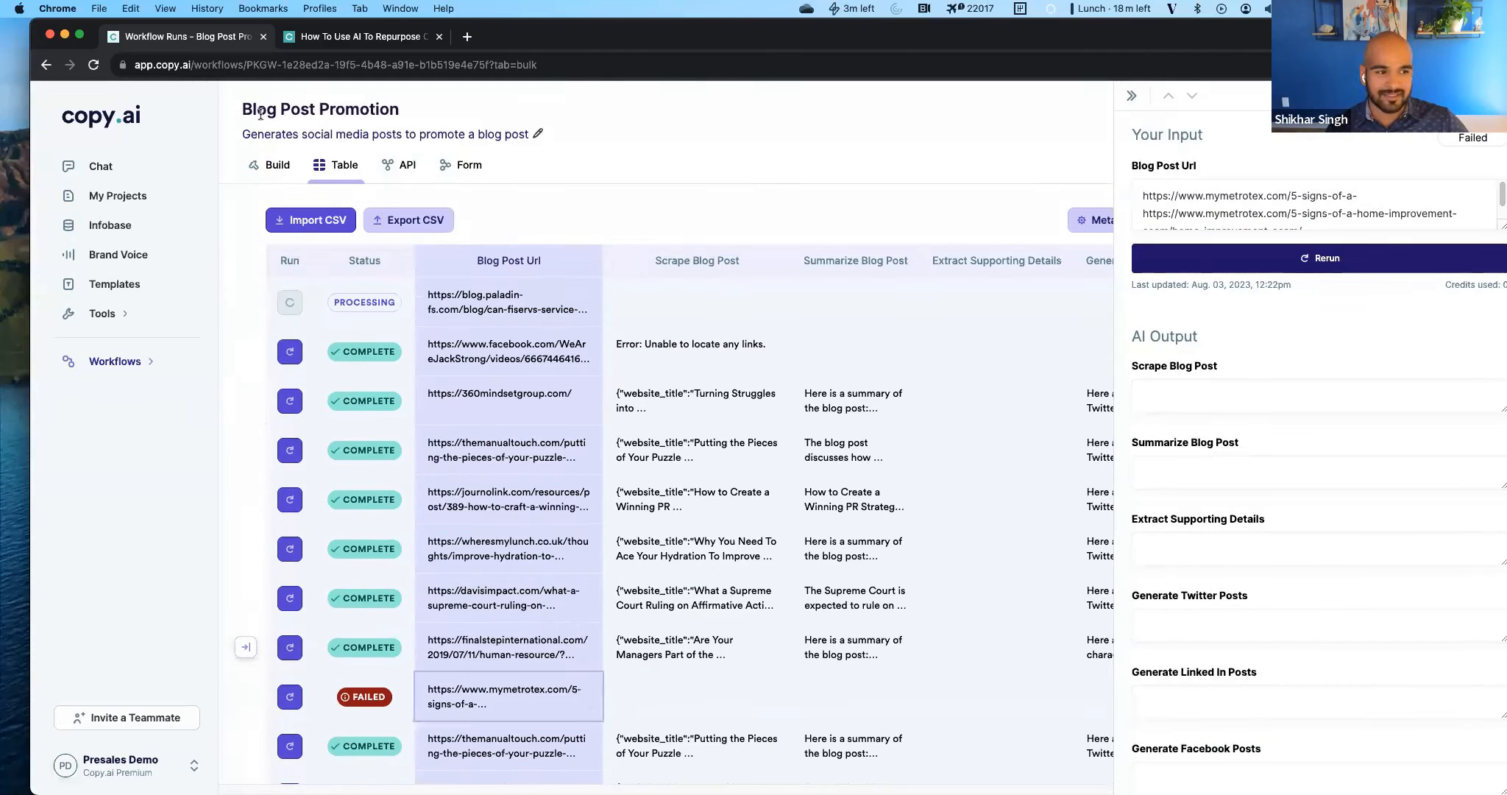
# Return to the workflow builder and reread the Summarize Blog Post output of the test run.
pyautogui.click(279, 166)
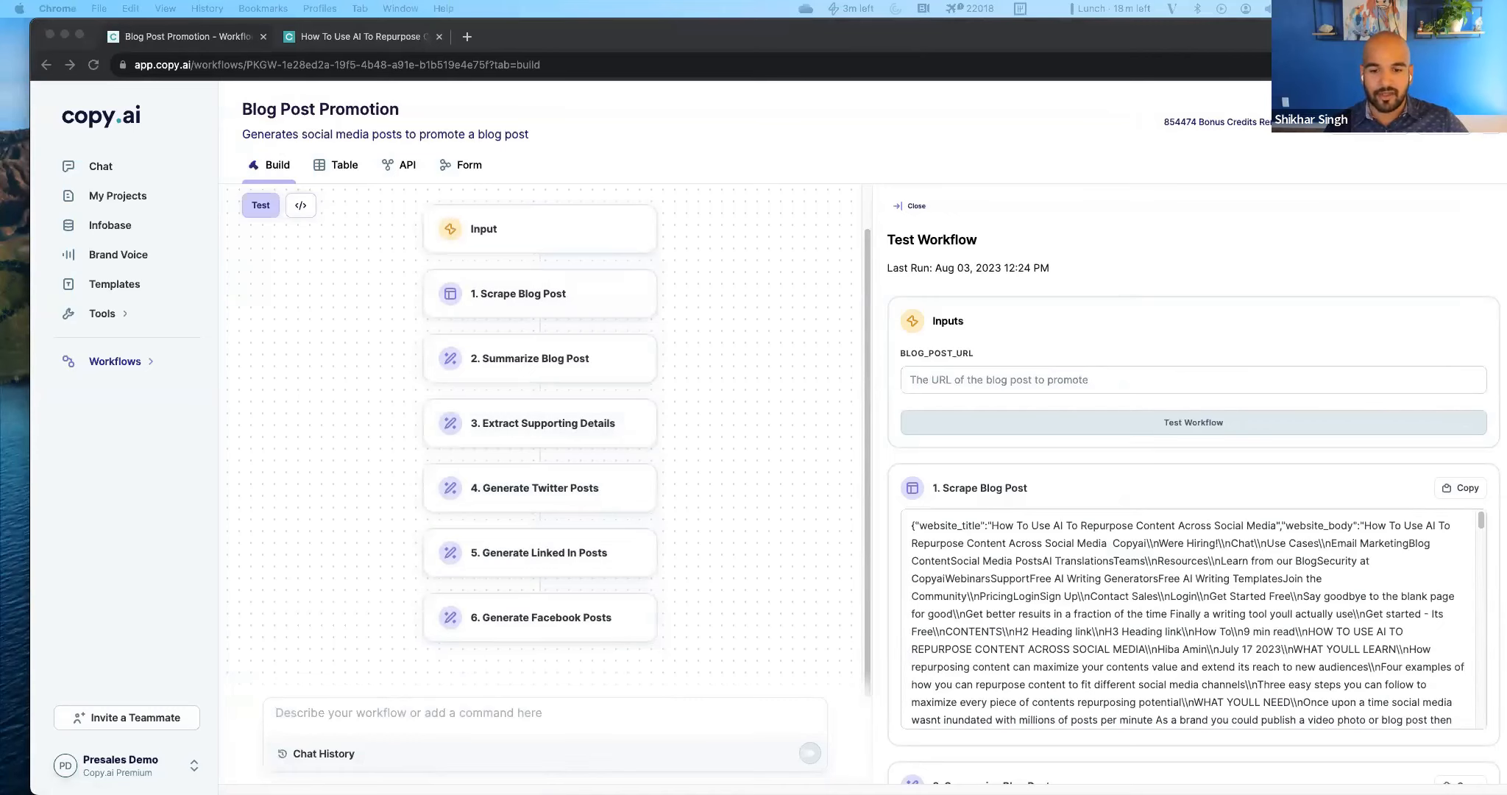
pyautogui.scroll(-4, 1015, 496)
pyautogui.scroll(-3, 1044, 588)
pyautogui.scroll(-2, 976, 497)
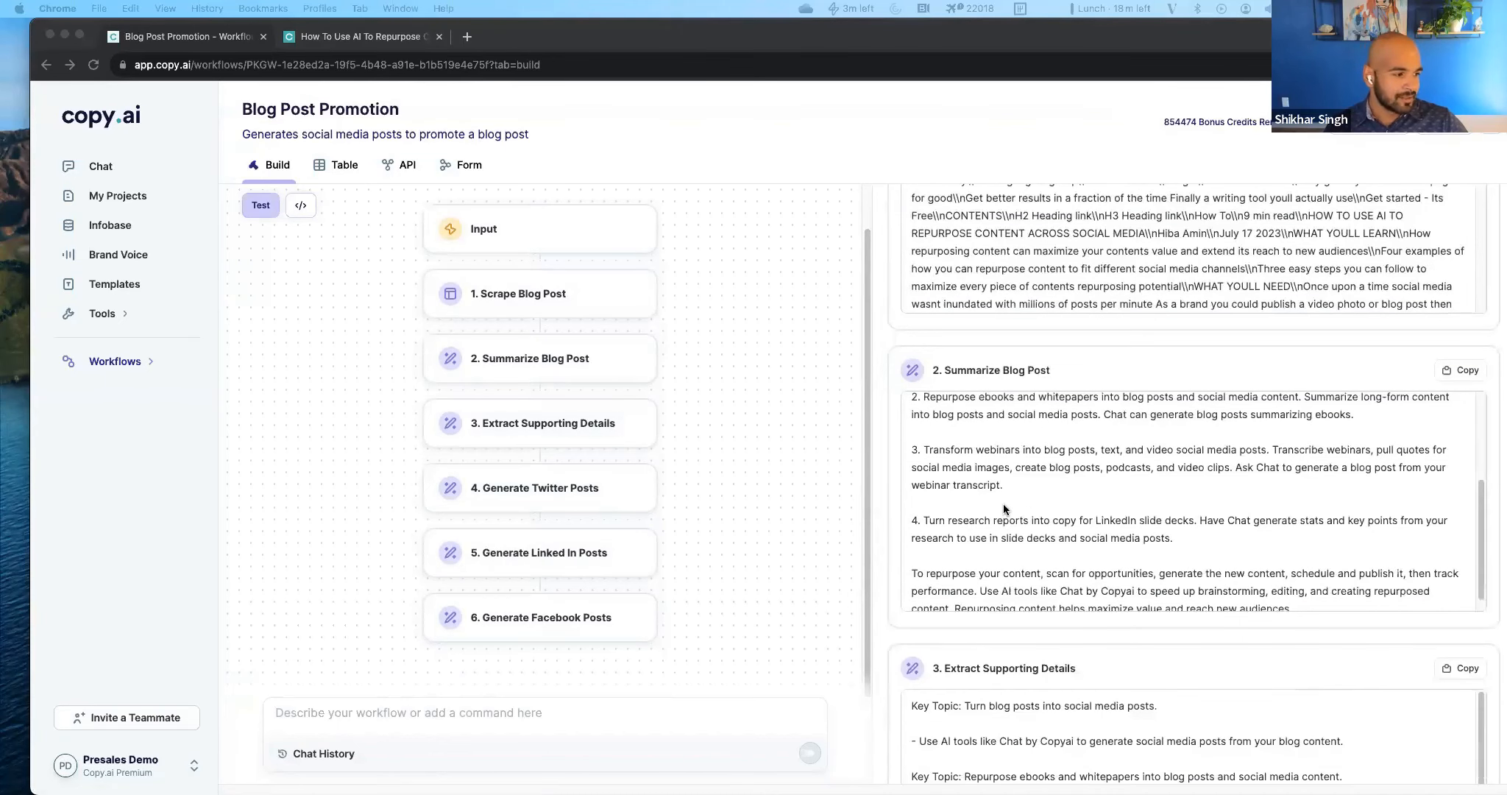
pyautogui.scroll(1, 1003, 506)
pyautogui.scroll(1, 1011, 531)
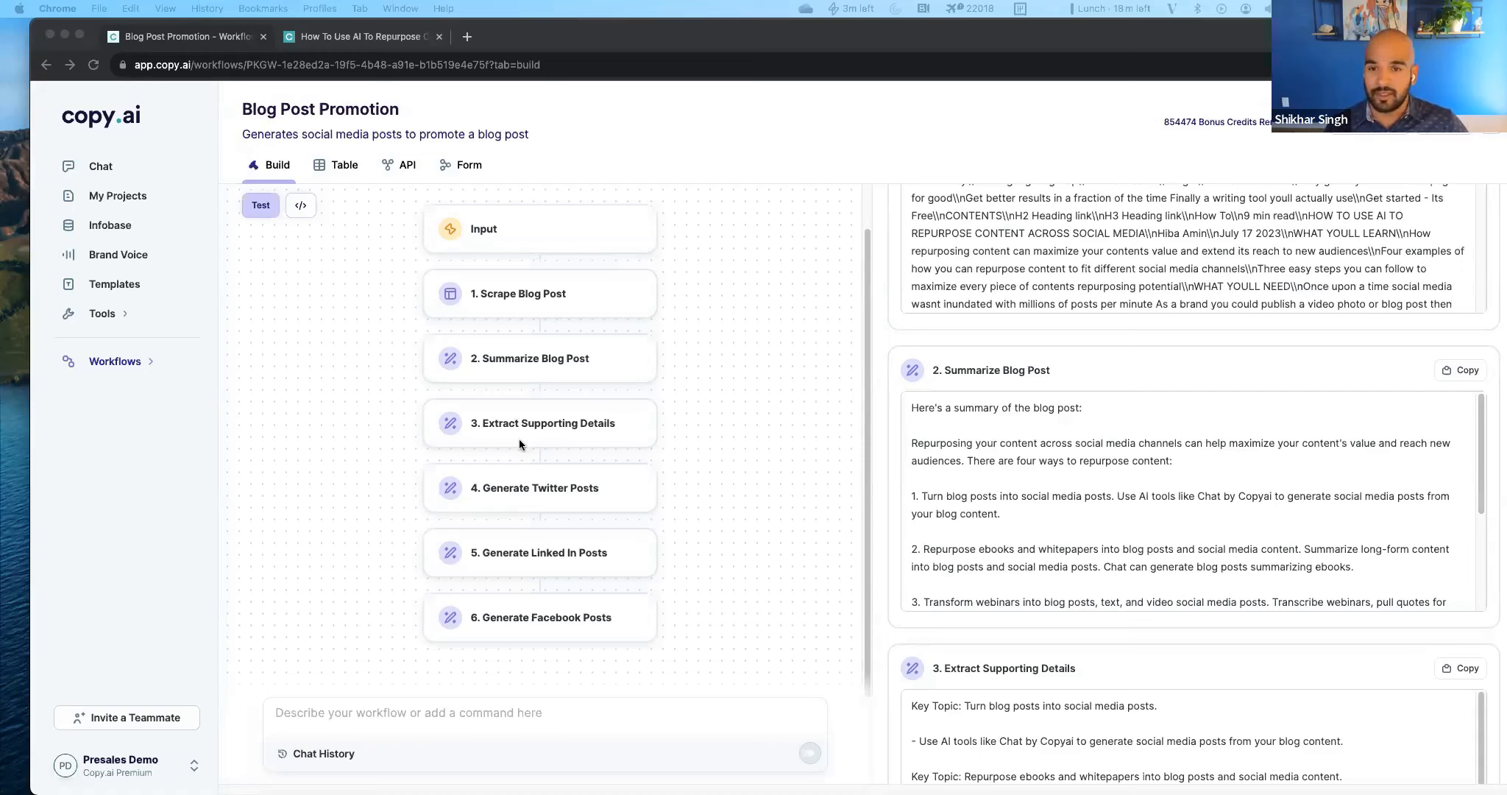
pyautogui.click(428, 711)
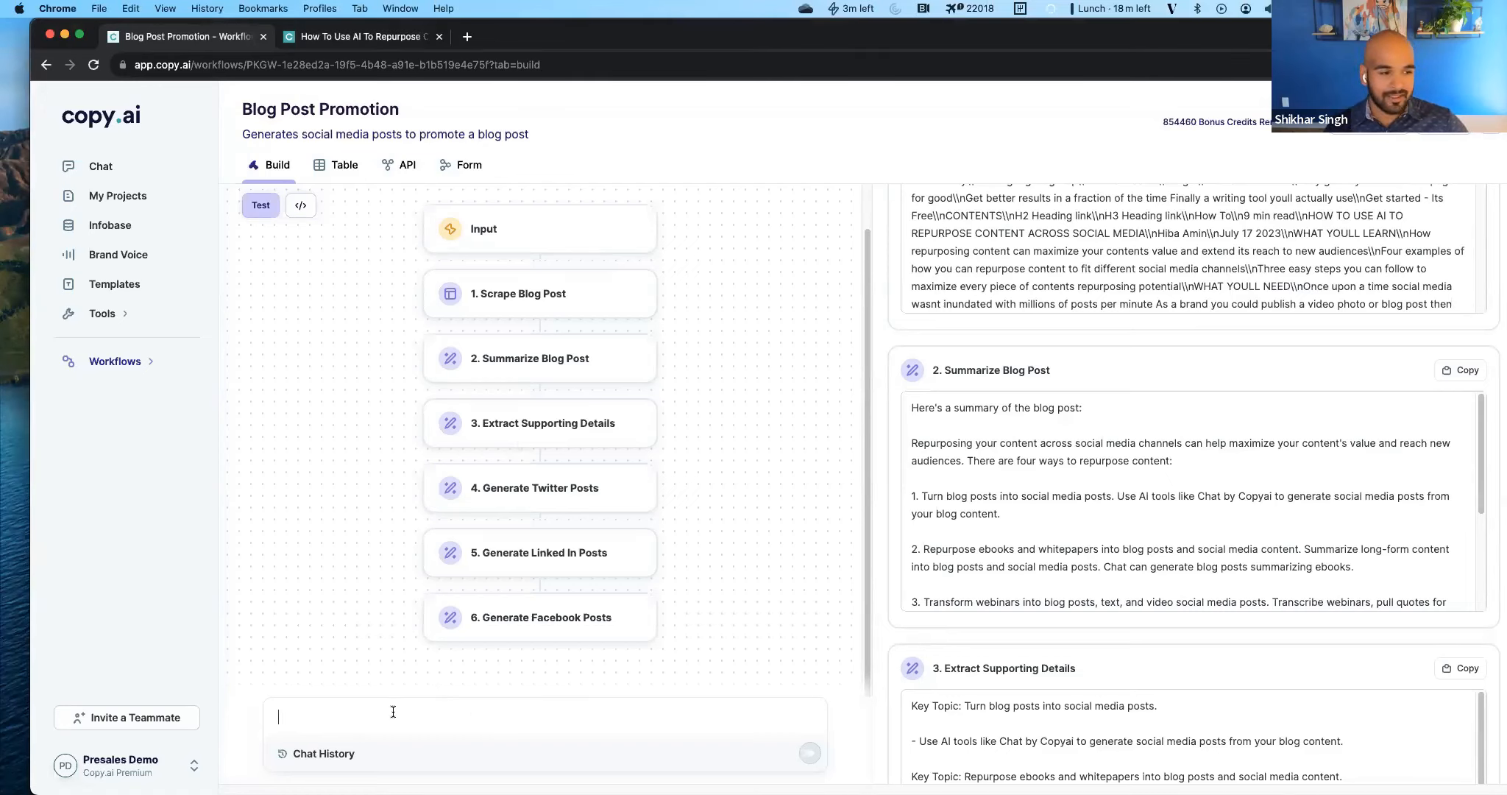
pyautogui.write('Add ')
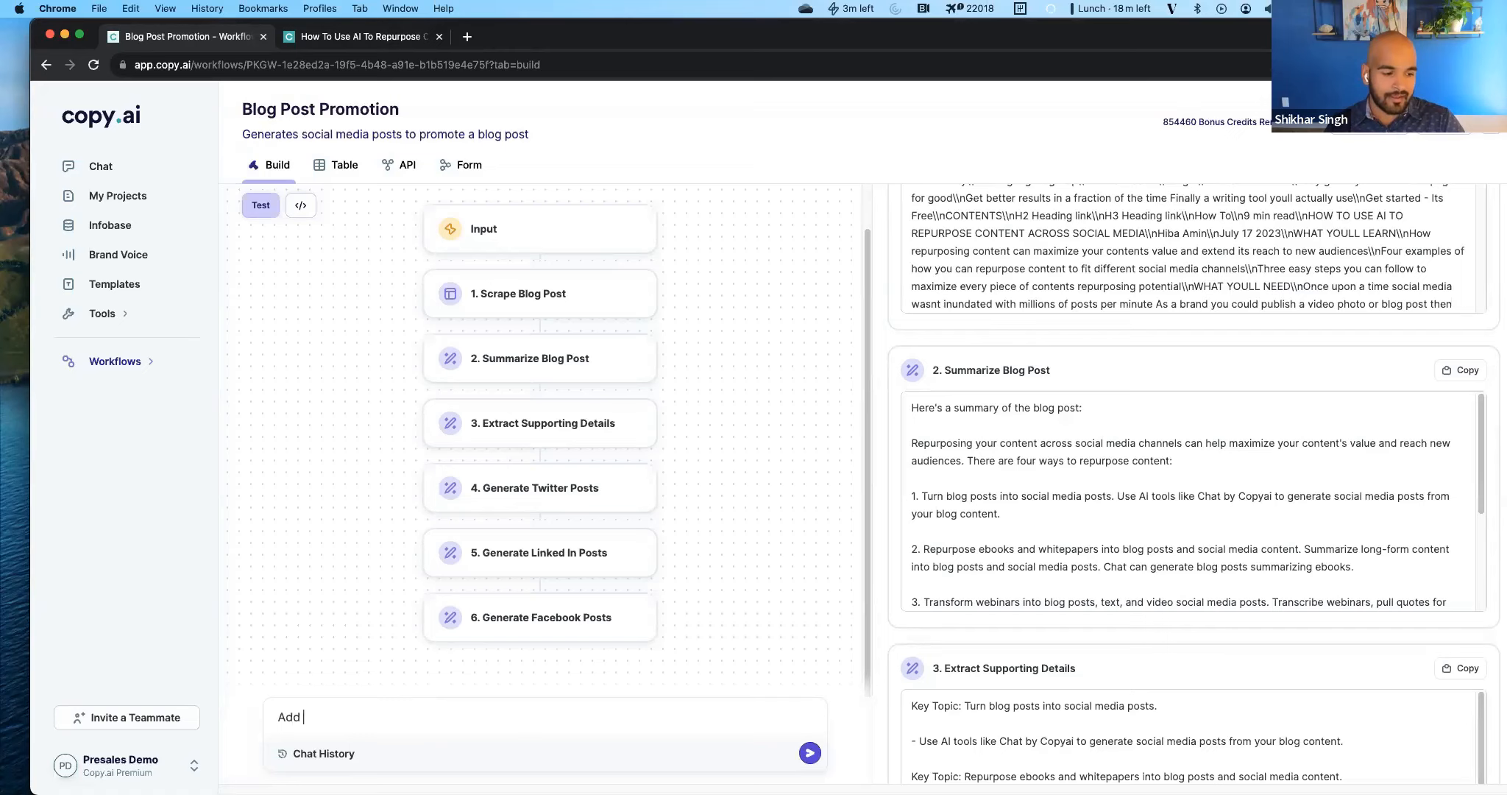
pyautogui.write('an input for target audience.')
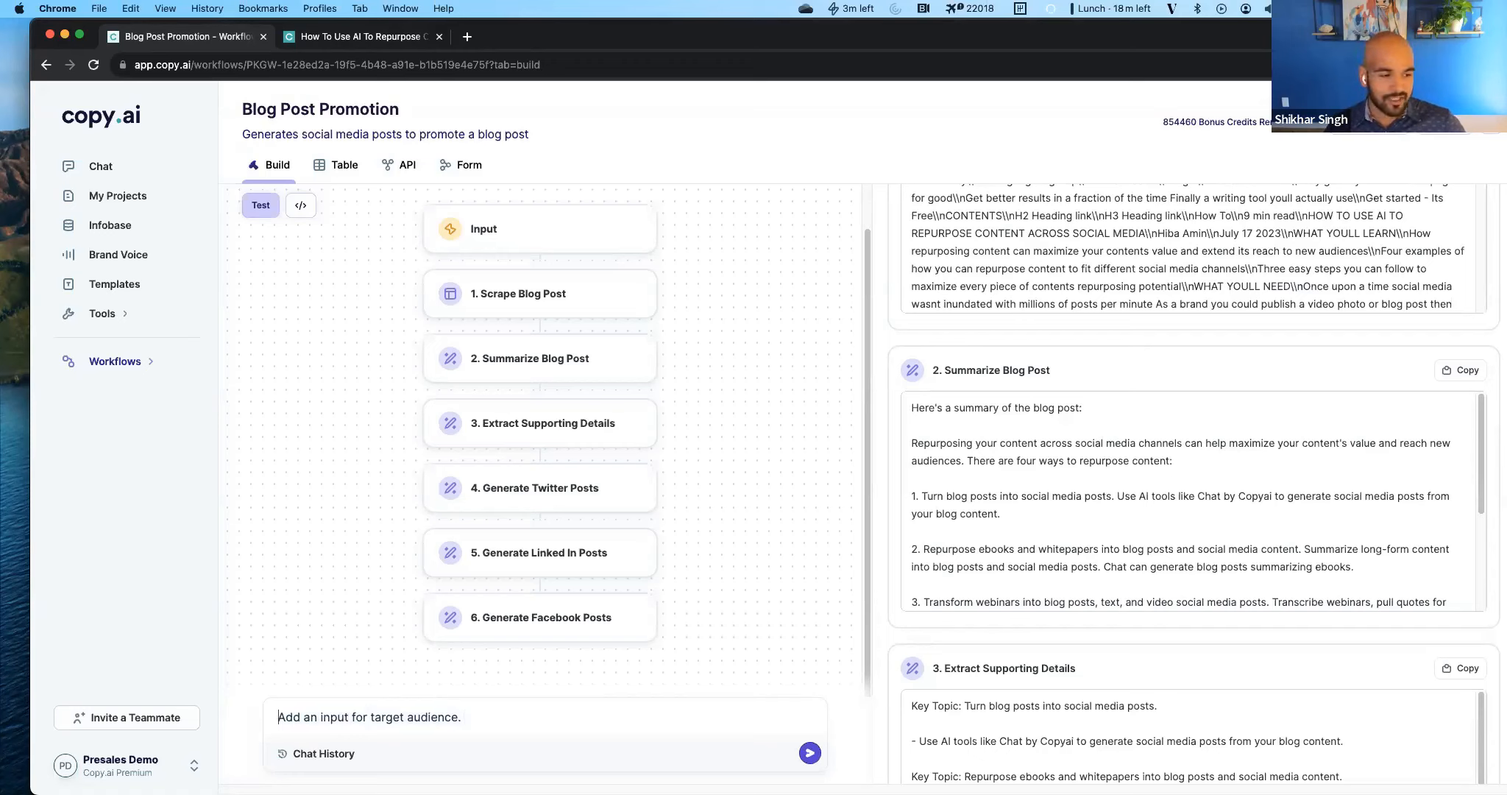
# Replace the drafted request with "Add a step that determines the target audience for the post and uses it to improve the social posts" and submit it.
pyautogui.press('super+a')
pyautogui.press('BackSpace')
pyautogui.write('Add a step that determines the target audience for the post and uses it to improve the social posts')
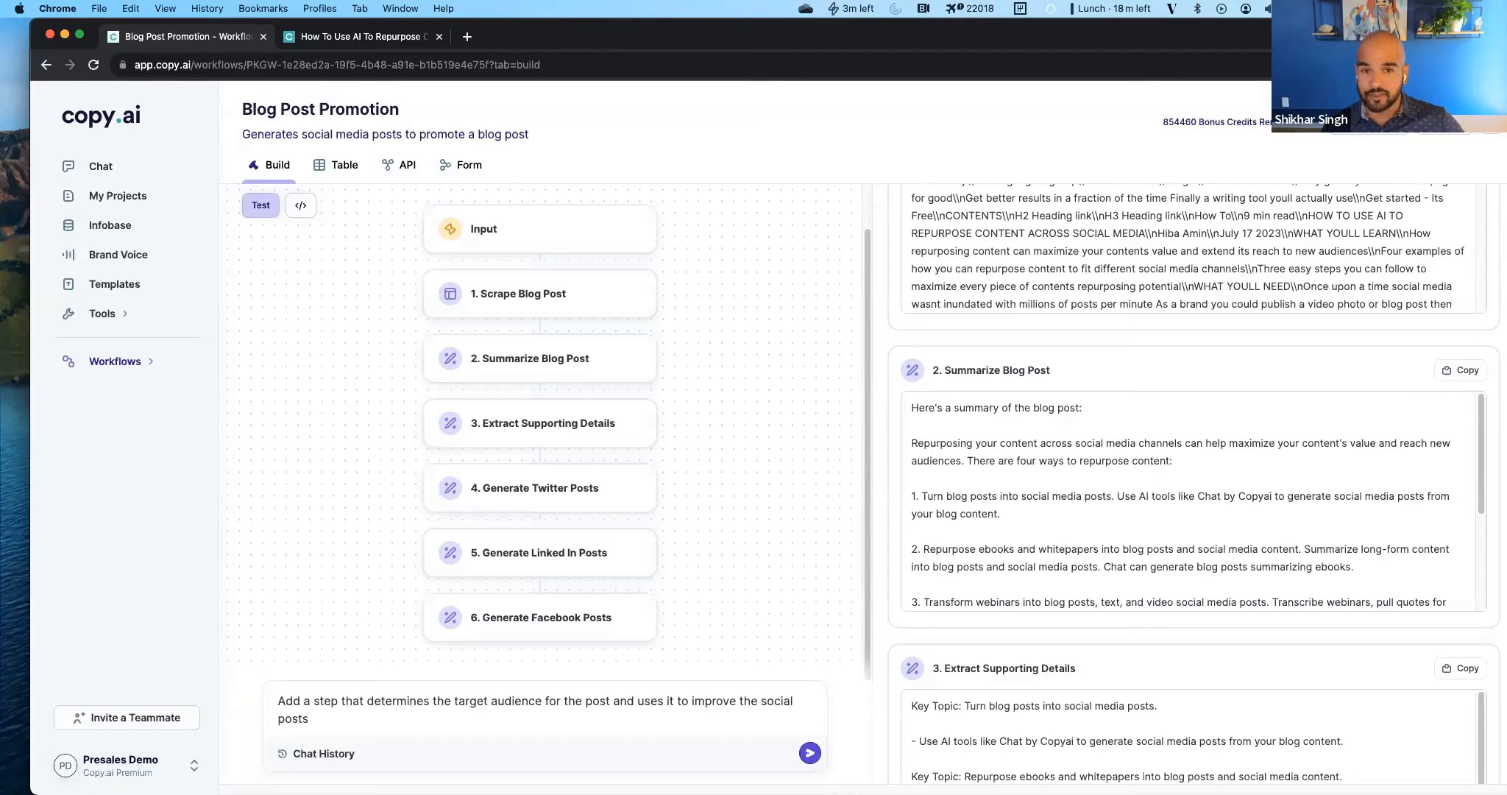
pyautogui.press('Return')
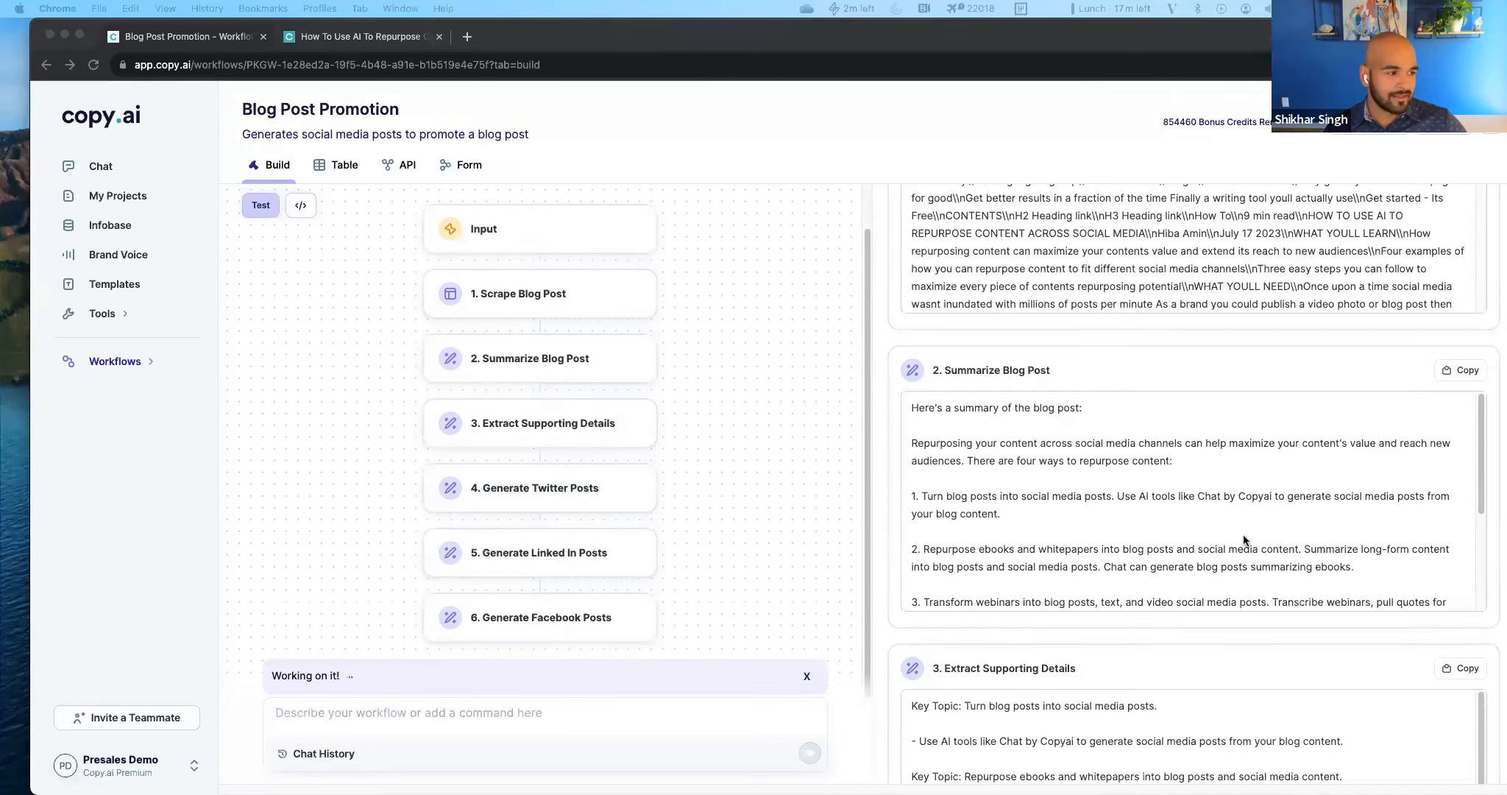
# Review the last test run's supporting details and Twitter posts while the workflow change is being processed.
pyautogui.scroll(10, 1244, 542)
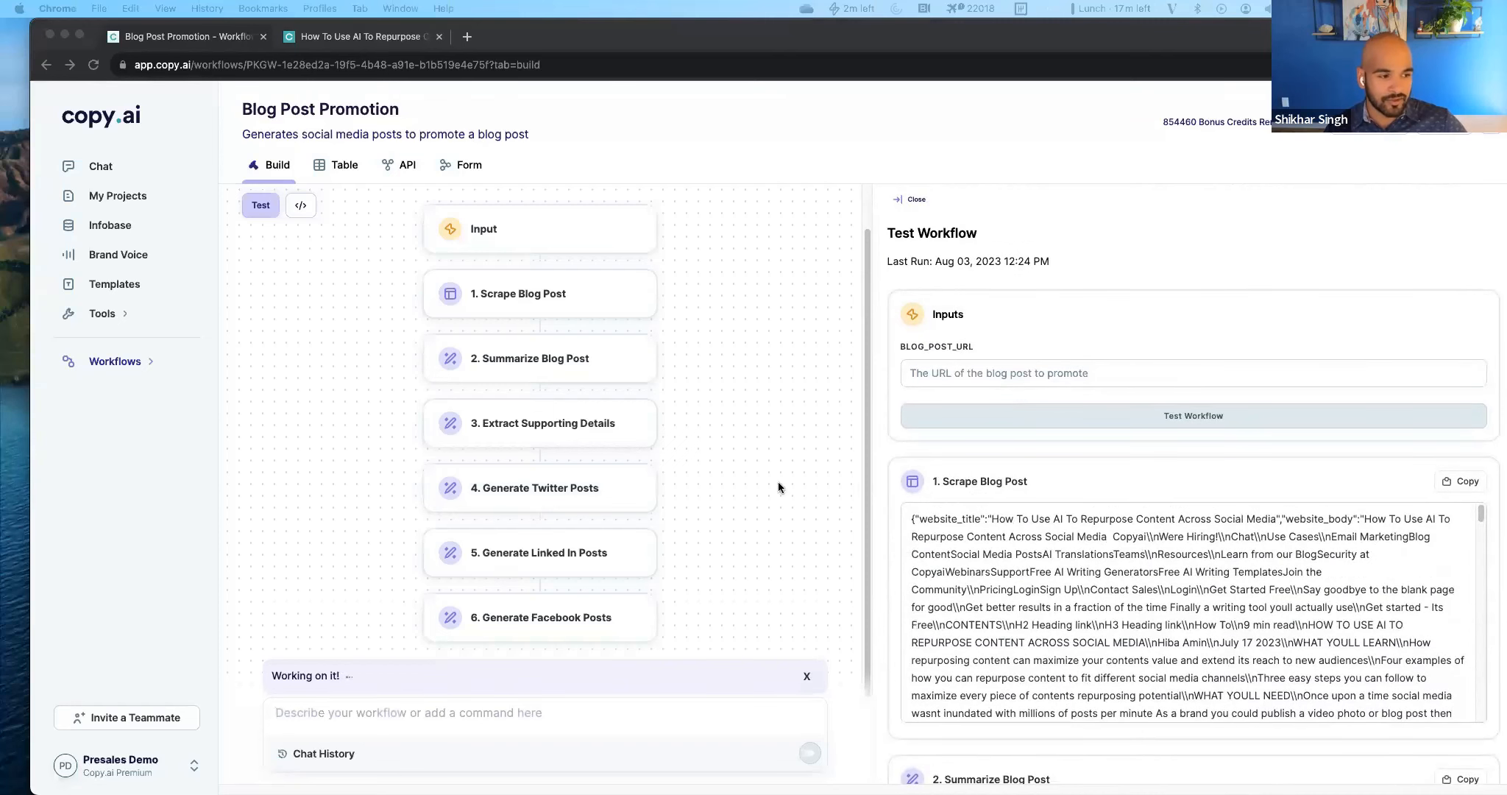
pyautogui.scroll(-10, 1173, 690)
pyautogui.scroll(-10, 1172, 690)
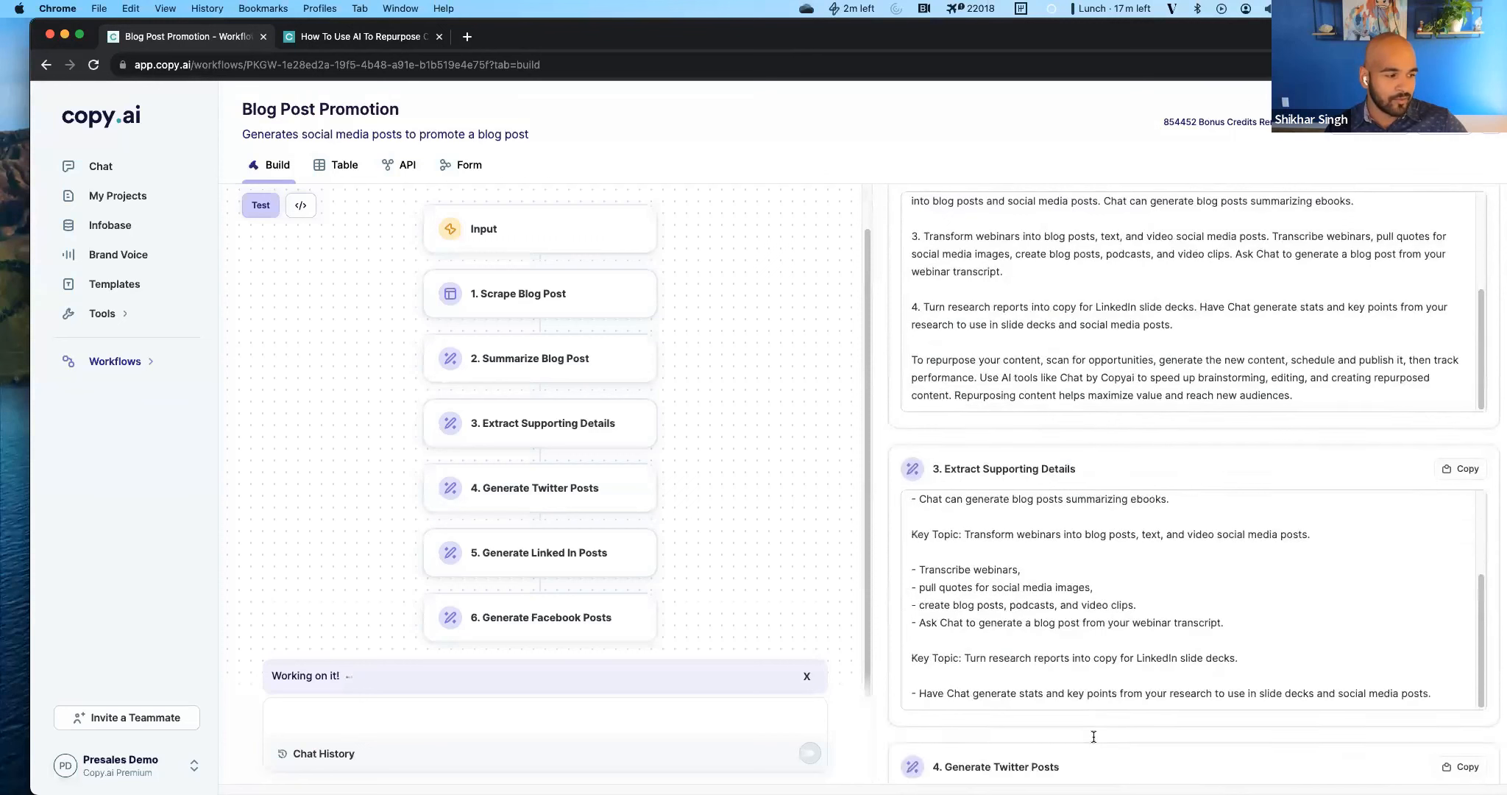
pyautogui.scroll(-5, 1093, 735)
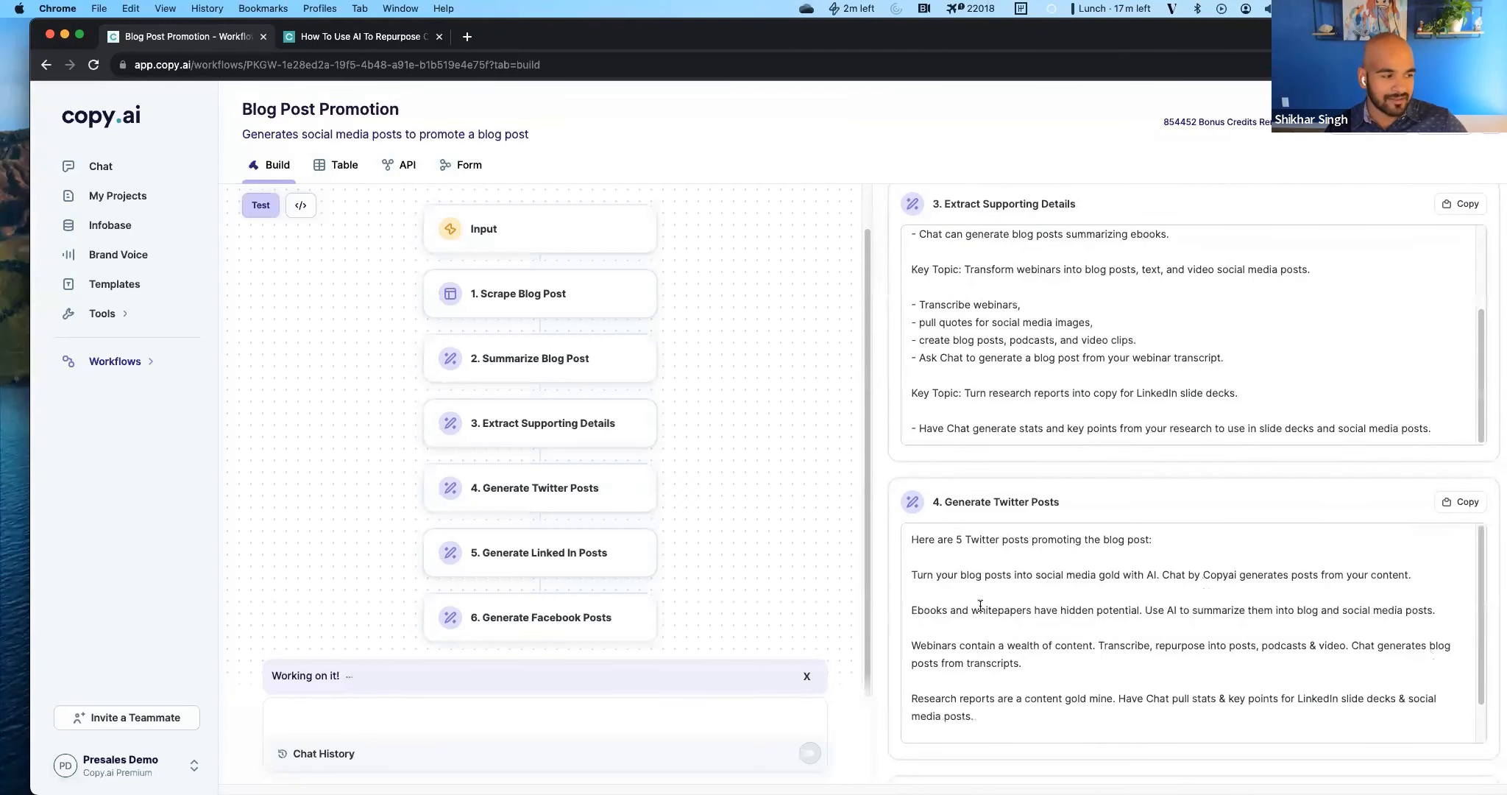
# Reread the last test's Twitter posts and inspect the prompt of the Generate Twitter Posts step.
pyautogui.moveTo(980, 698); pyautogui.dragTo(959, 606)
pyautogui.click(985, 642)
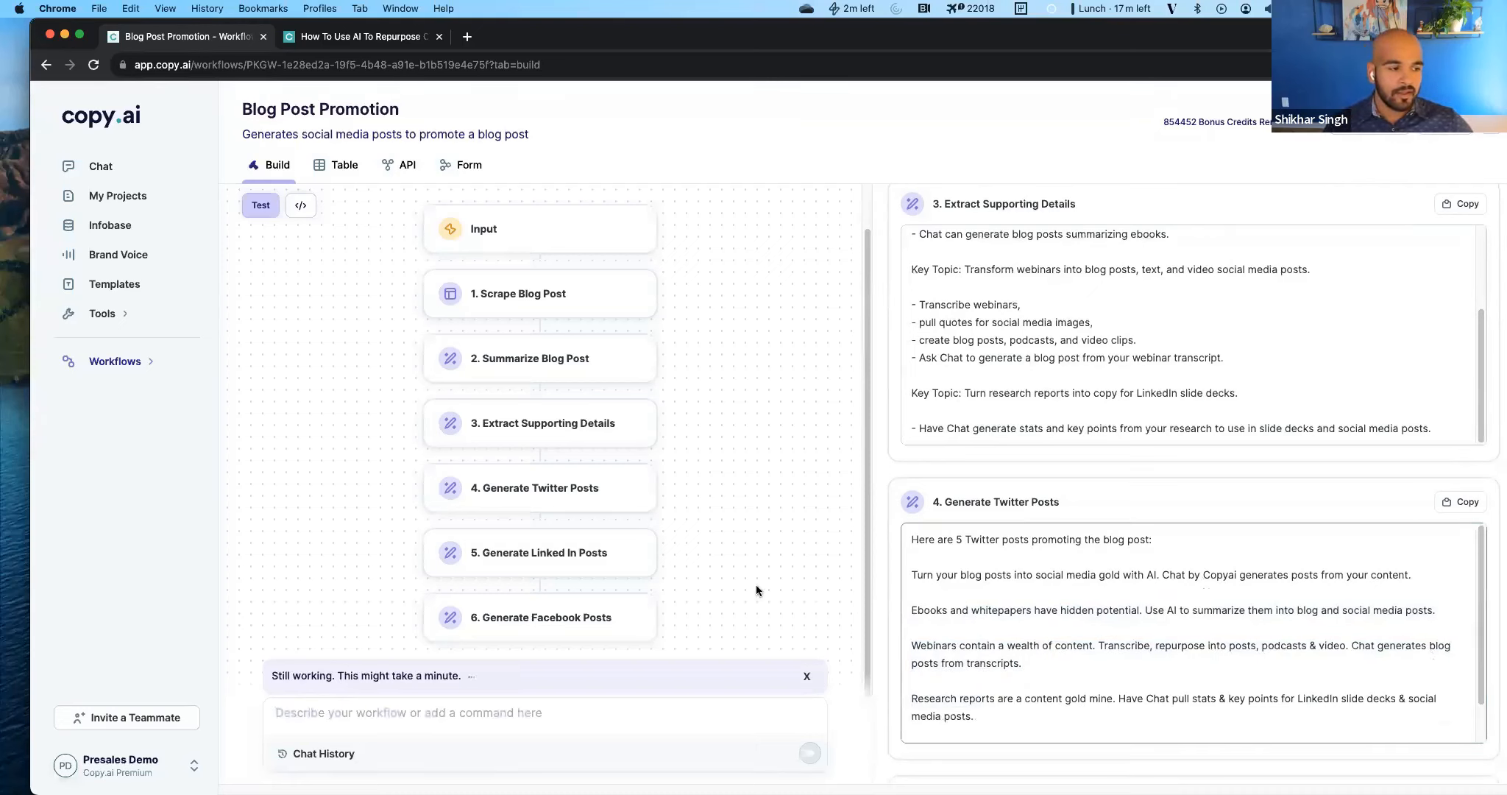
pyautogui.click(580, 515)
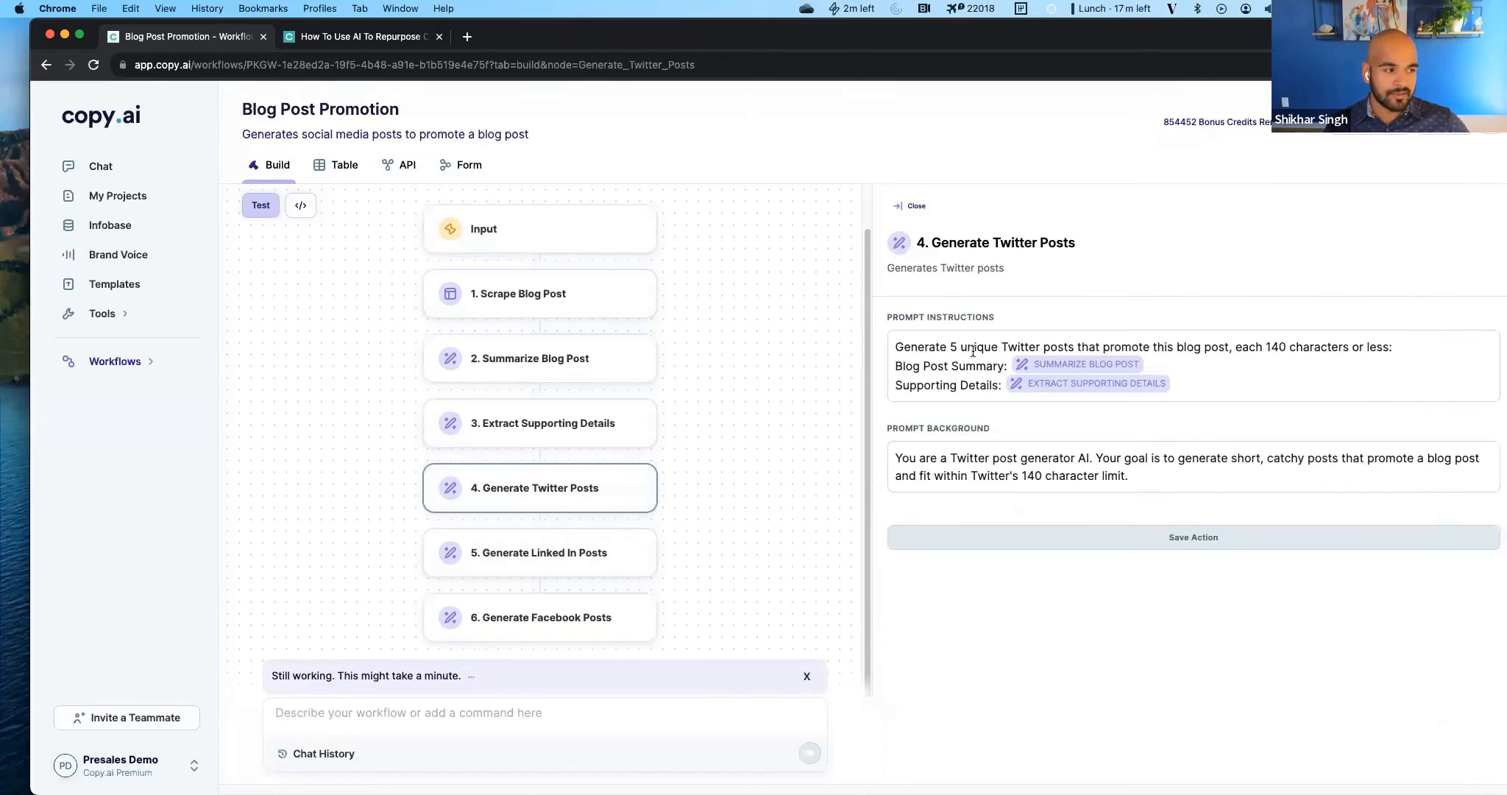
pyautogui.click(1259, 387)
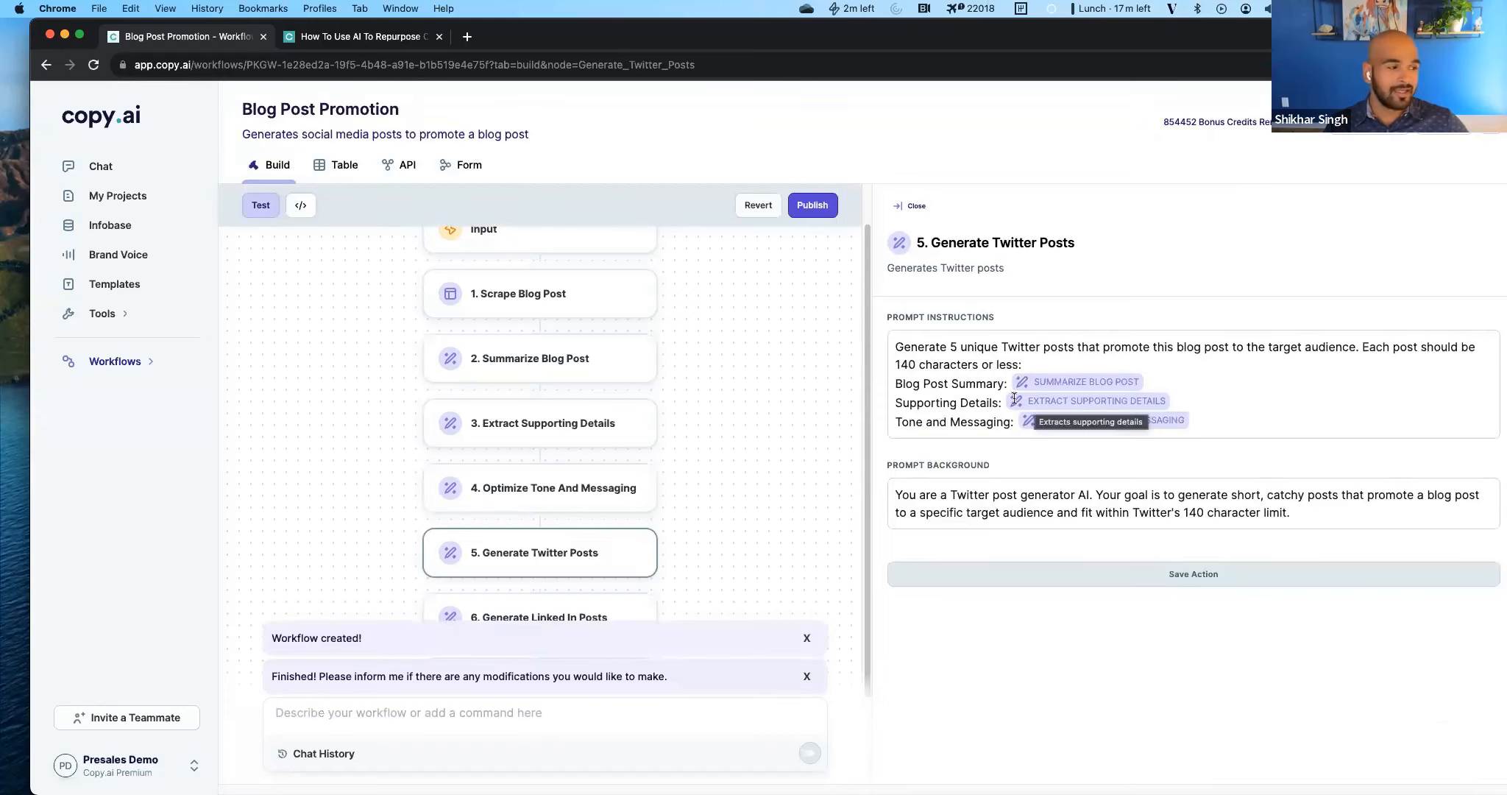
# In the Generate LinkedIn Posts prompt instructions, add "Please use a question" after the sentence ending in "target audience".
pyautogui.scroll(-1, 567, 579)
pyautogui.scroll(-1, 566, 579)
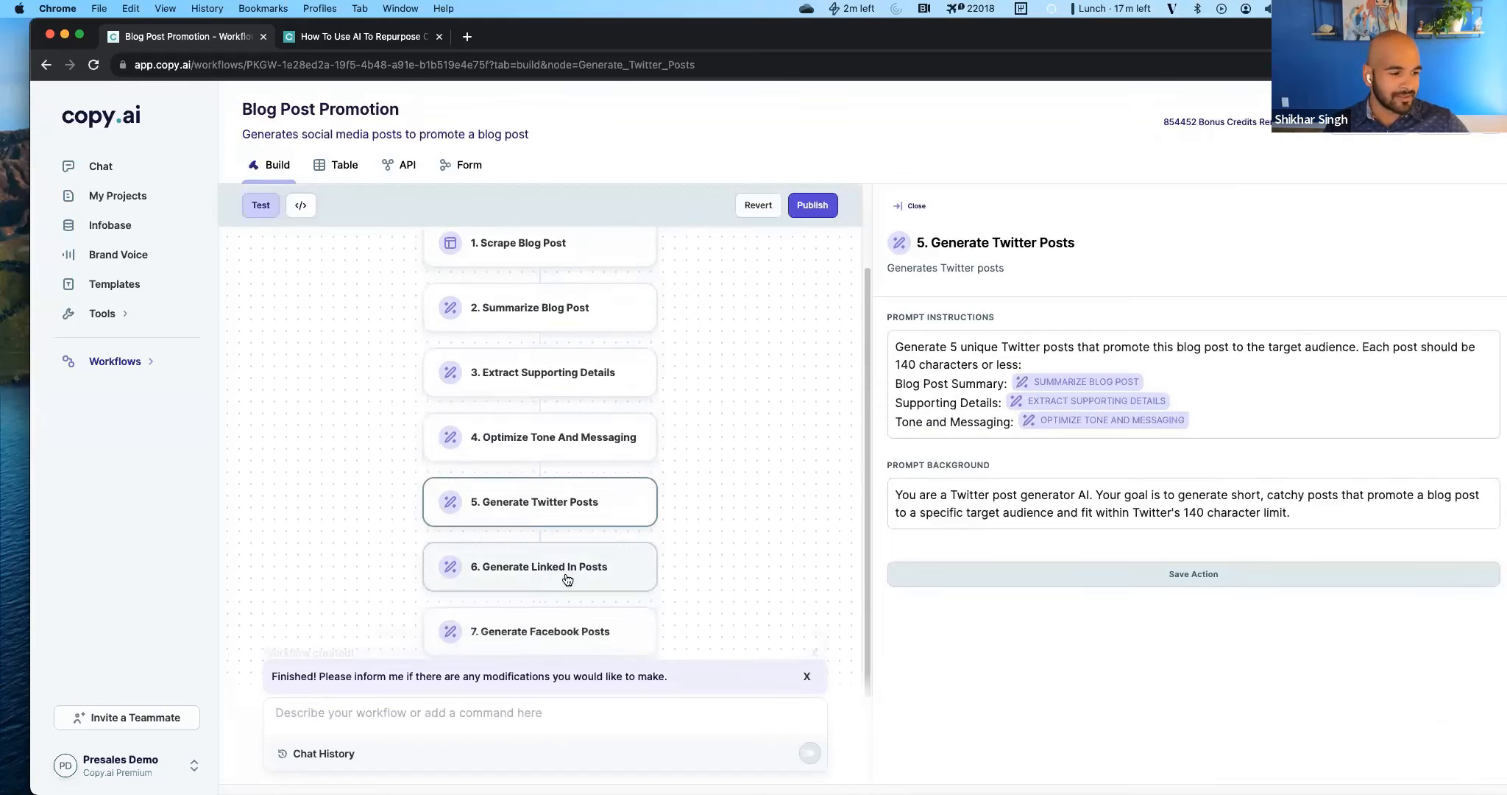
pyautogui.click(567, 579)
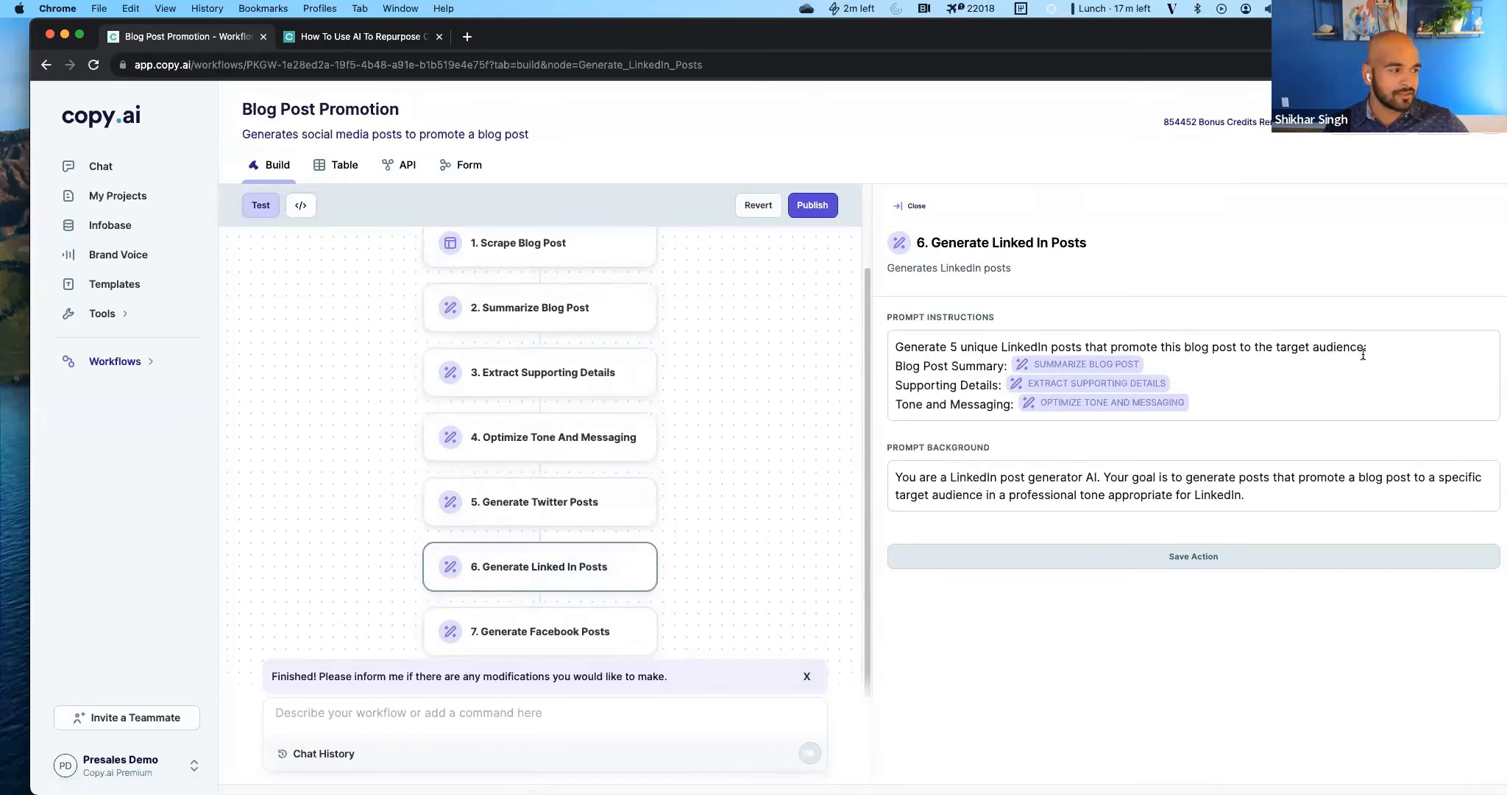
pyautogui.click(1377, 345)
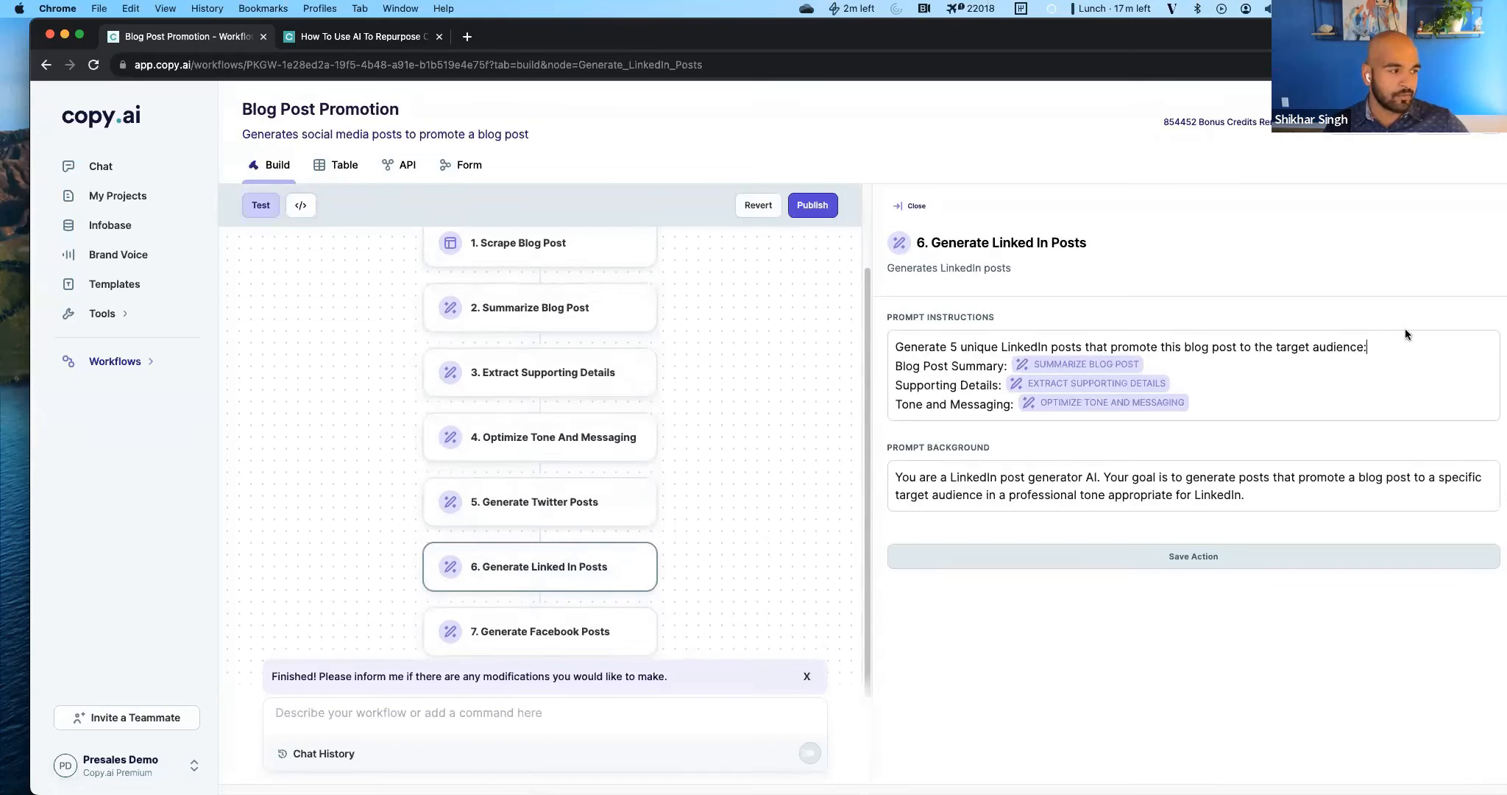
pyautogui.press('BackSpace')
pyautogui.write('. Please usea s')
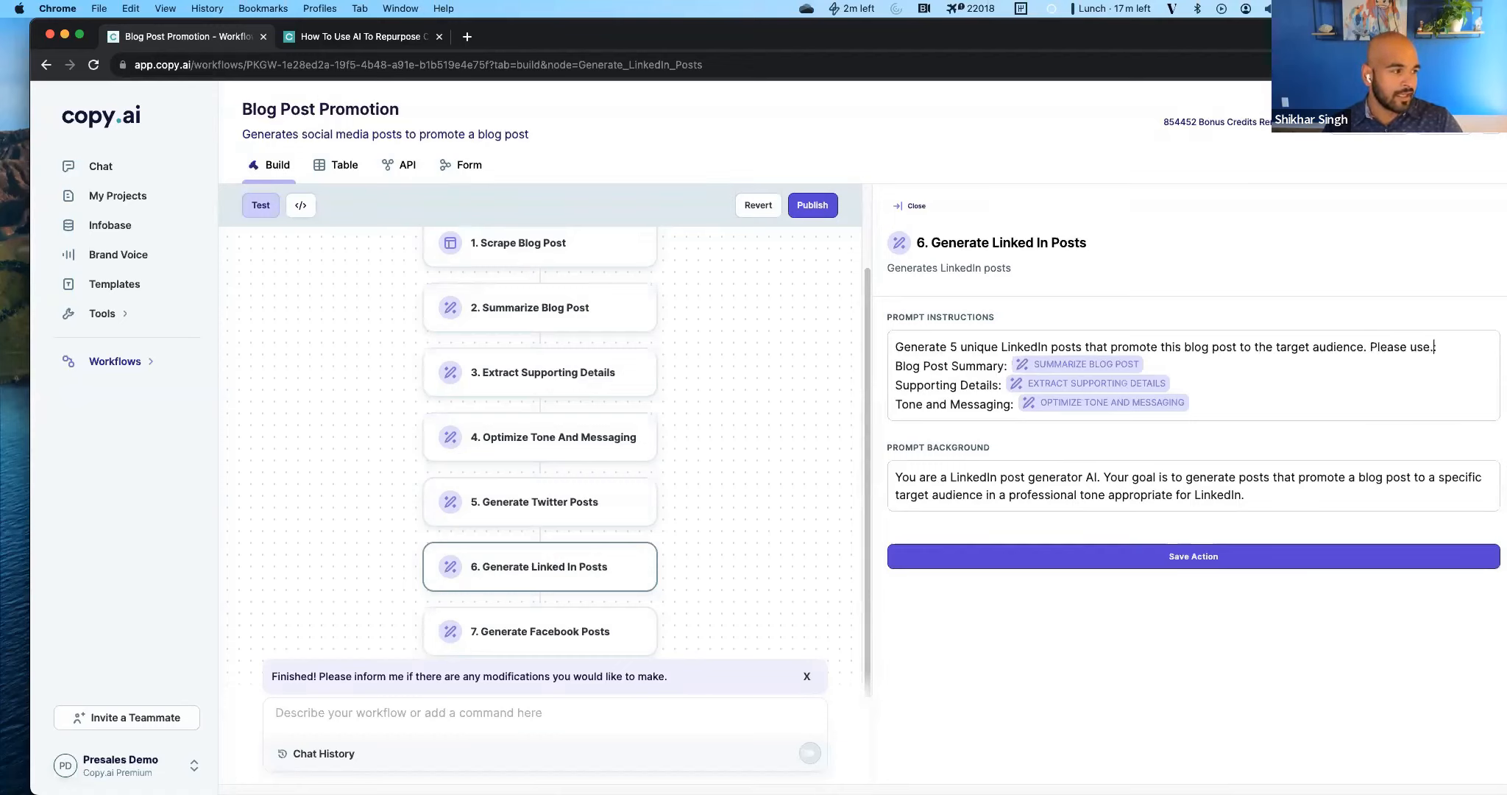
pyautogui.press('BackSpace')
pyautogui.press('BackSpace')
pyautogui.press('BackSpace')
pyautogui.write('a question a')
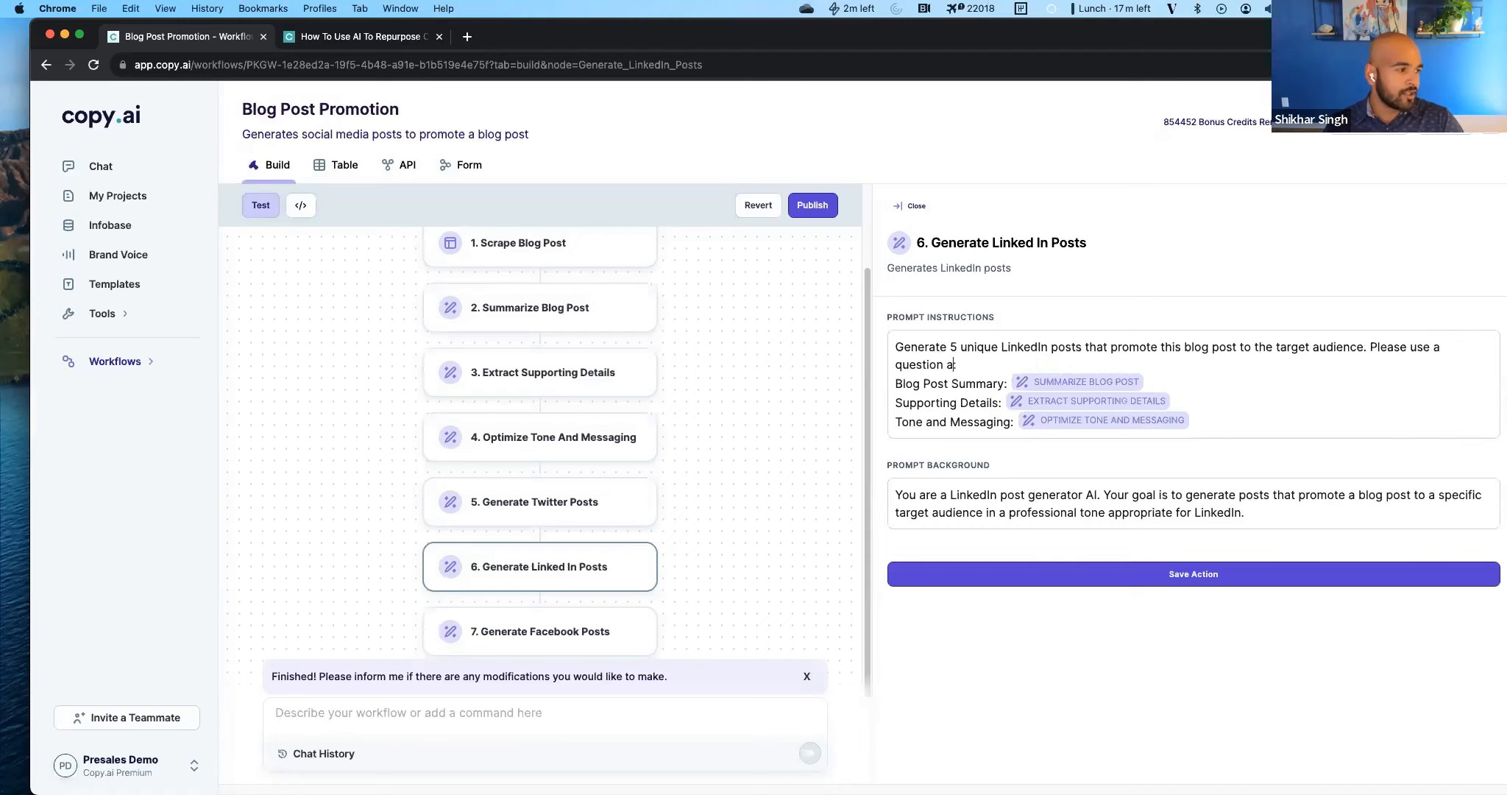
pyautogui.write('bout supporting etail:')
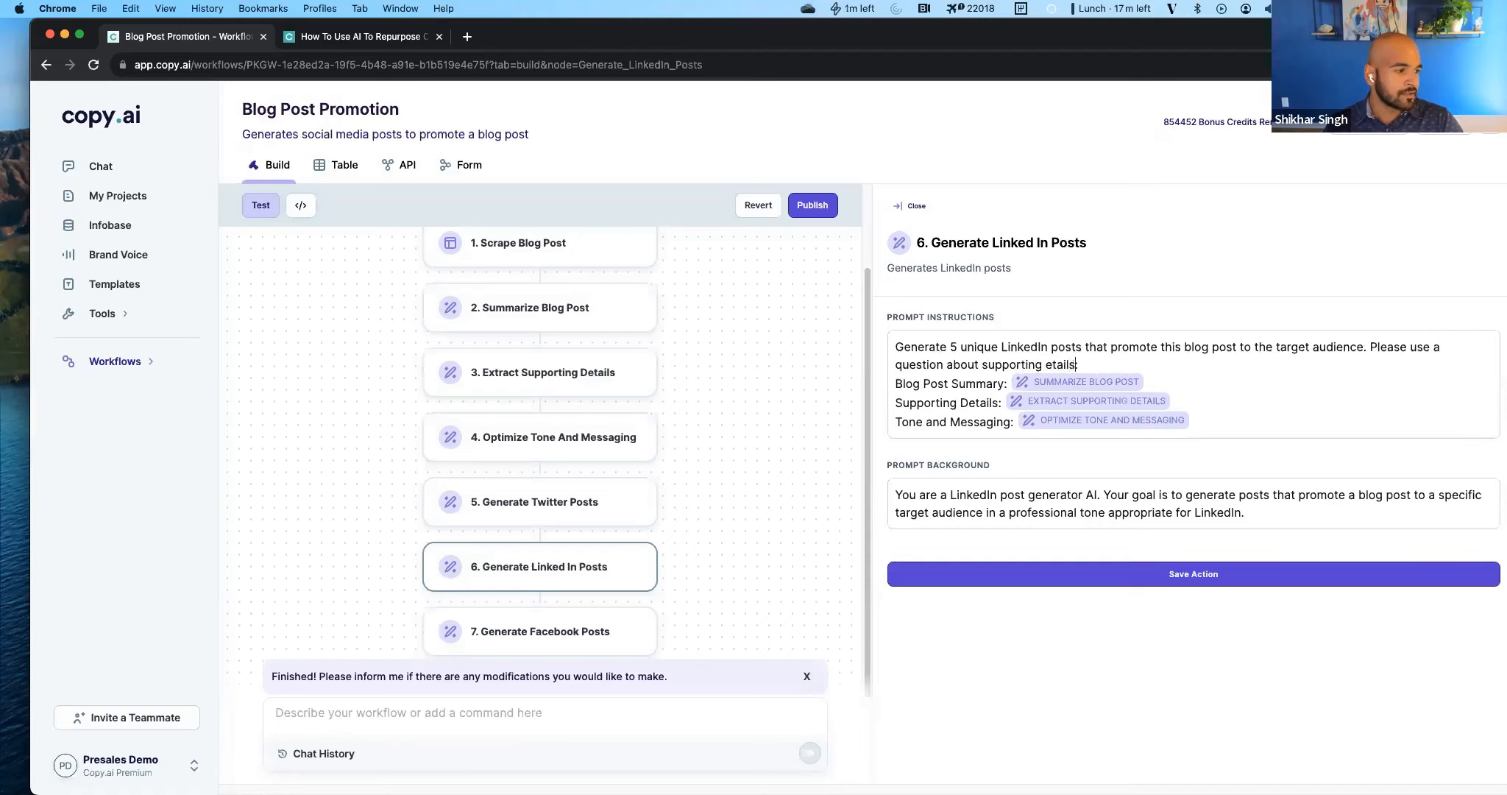
# Complete the added LinkedIn instruction with "from the supporting details as a hook for your post" and save the action.
pyautogui.hotkey('alt', 'BackSpace')
pyautogui.hotkey('alt', 'BackSpace')
pyautogui.hotkey('alt', 'BackSpace')
pyautogui.write('from the supporting details as a hook for your post.')
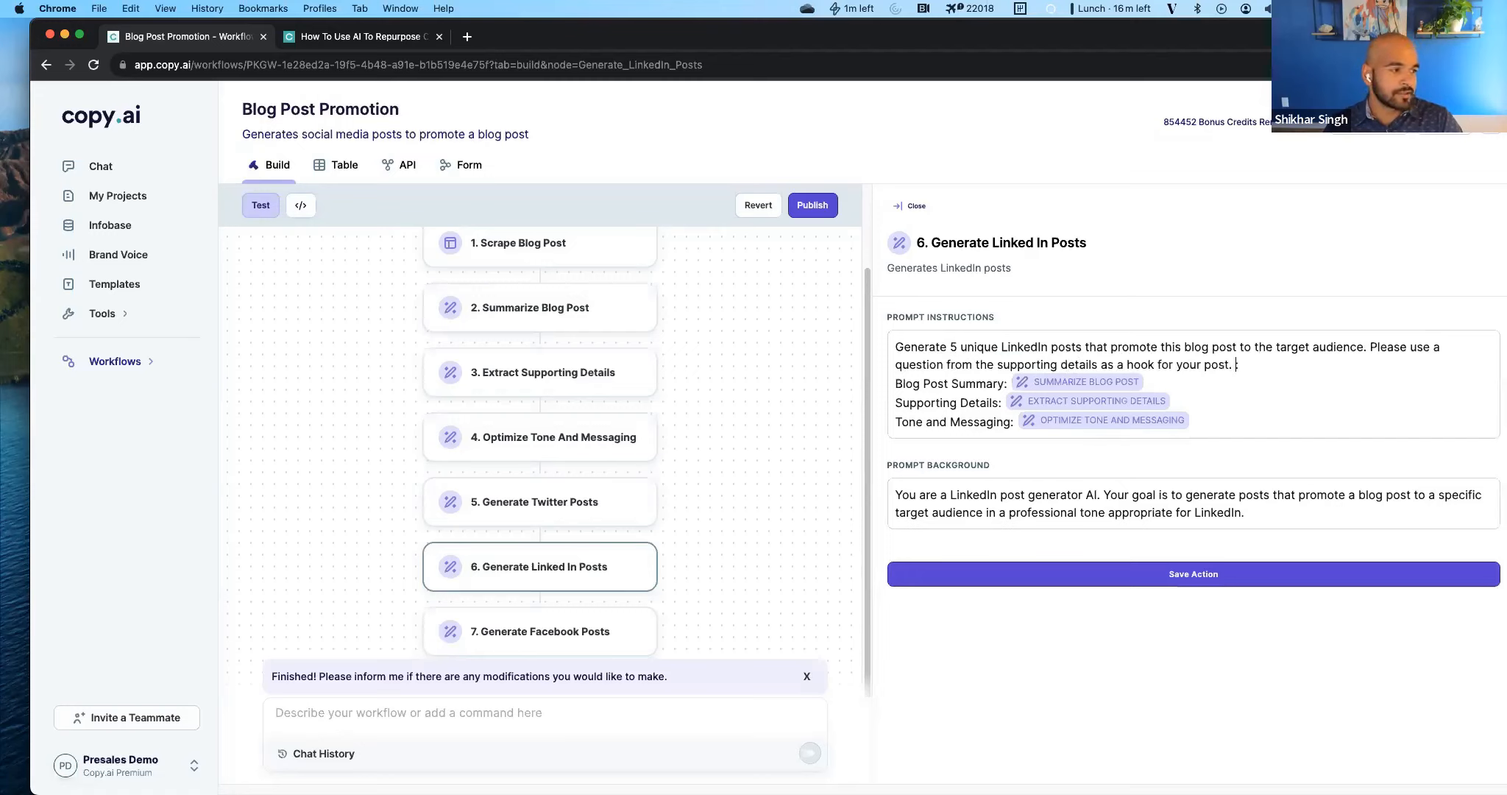
pyautogui.press('BackSpace')
pyautogui.press('BackSpace')
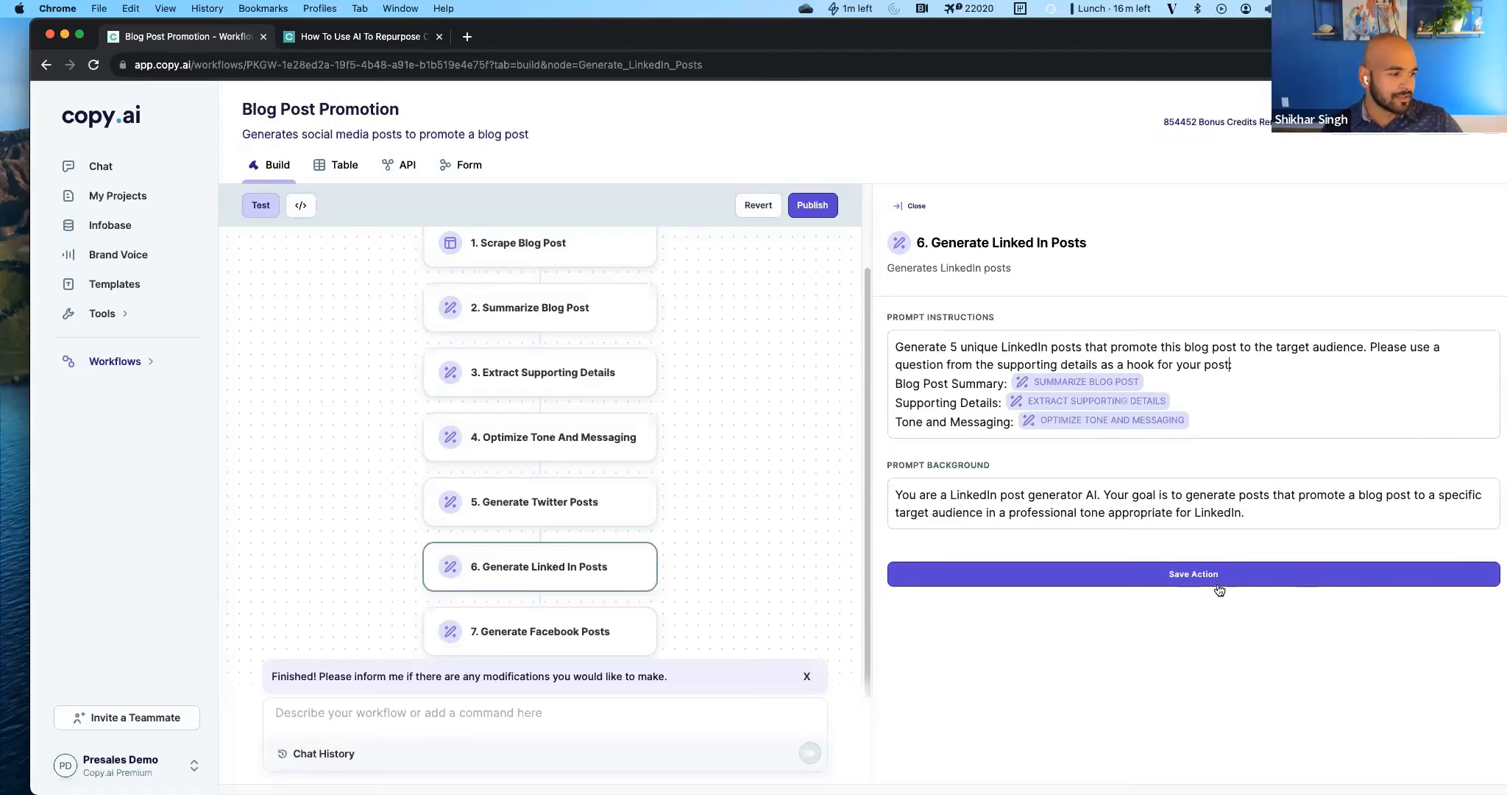
pyautogui.click(1215, 577)
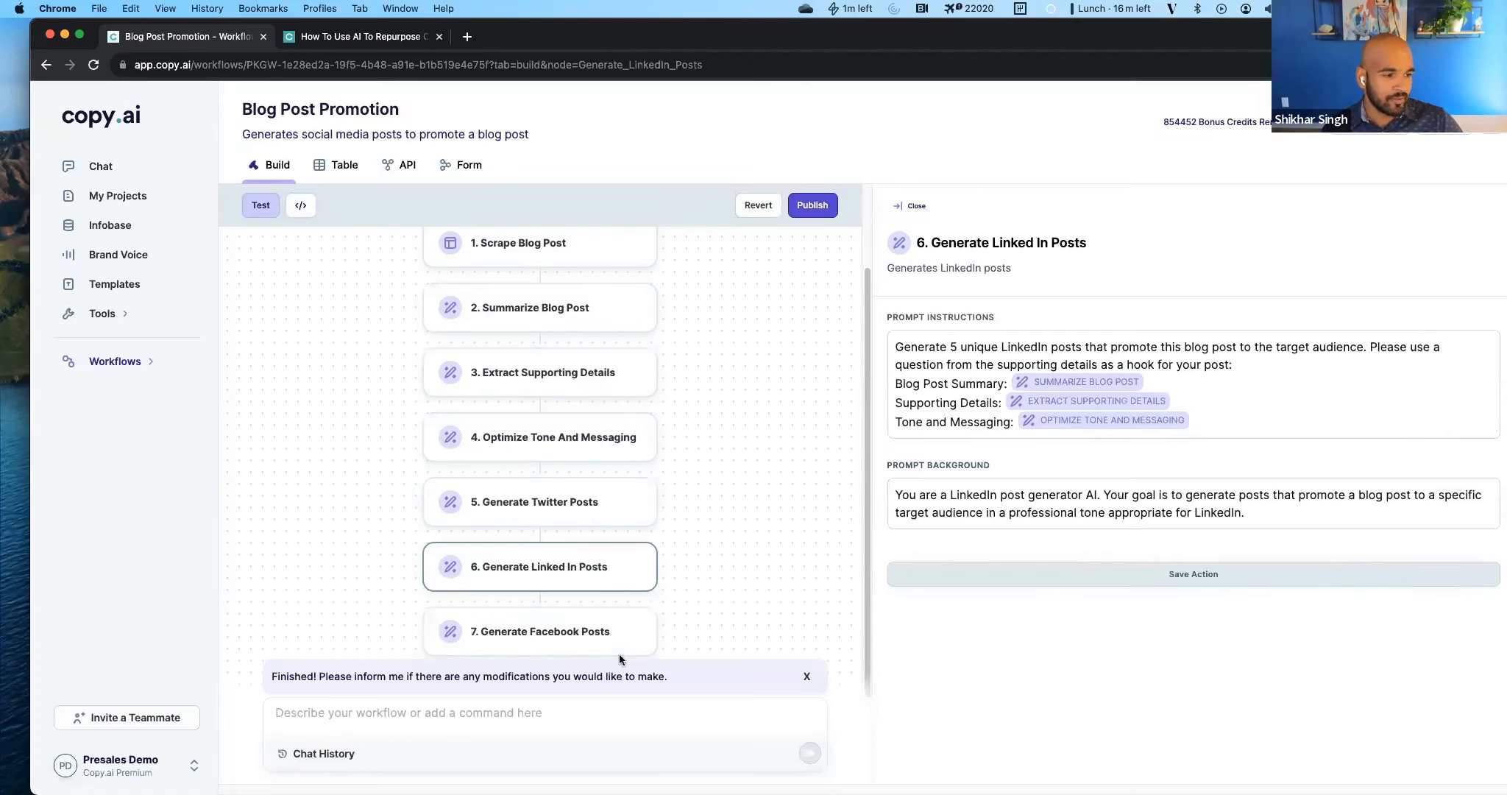
# Inspect the Optimize Tone And Messaging prompt and the workflow's input definitions.
pyautogui.scroll(2, 568, 566)
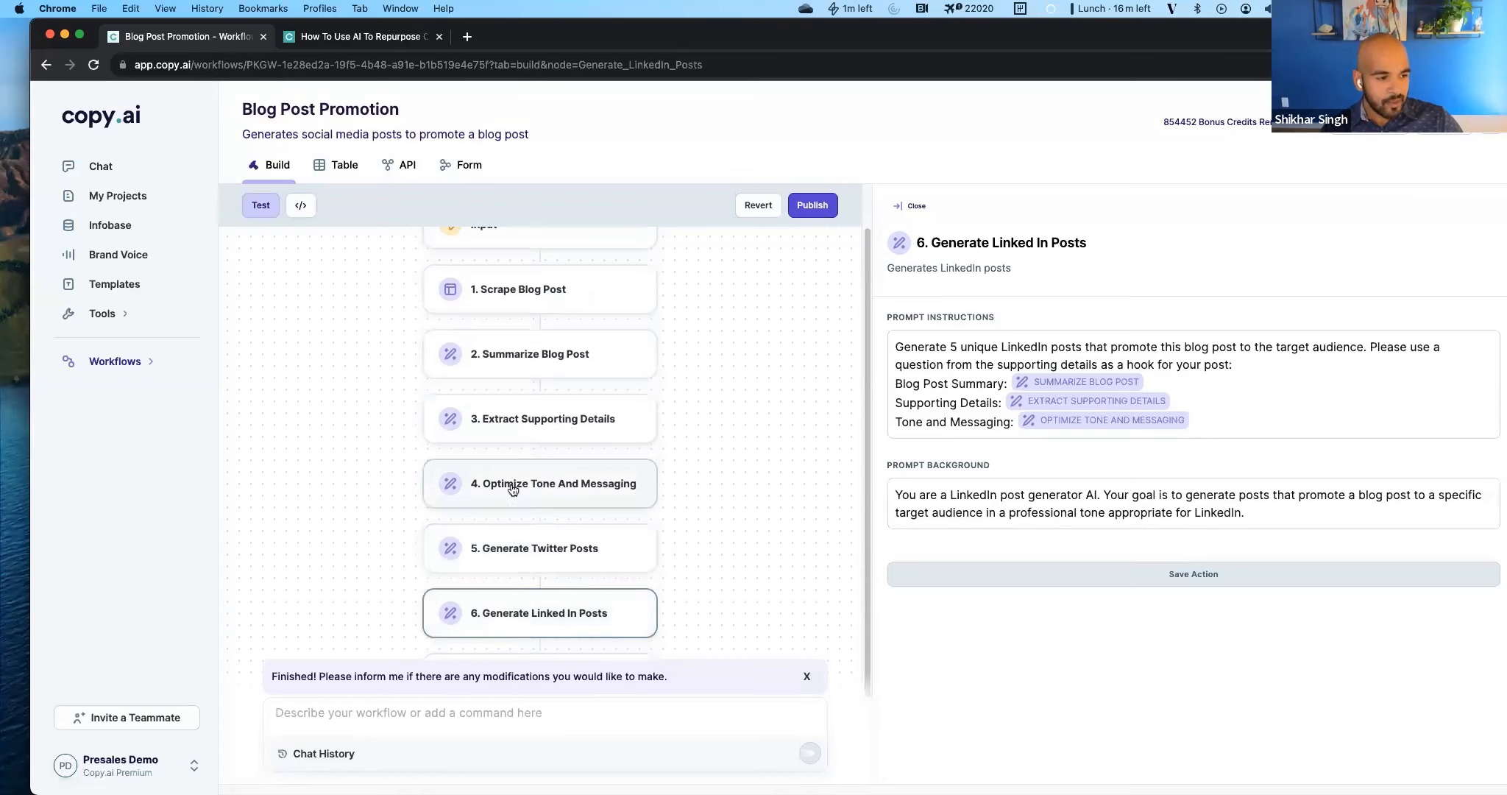
pyautogui.click(630, 491)
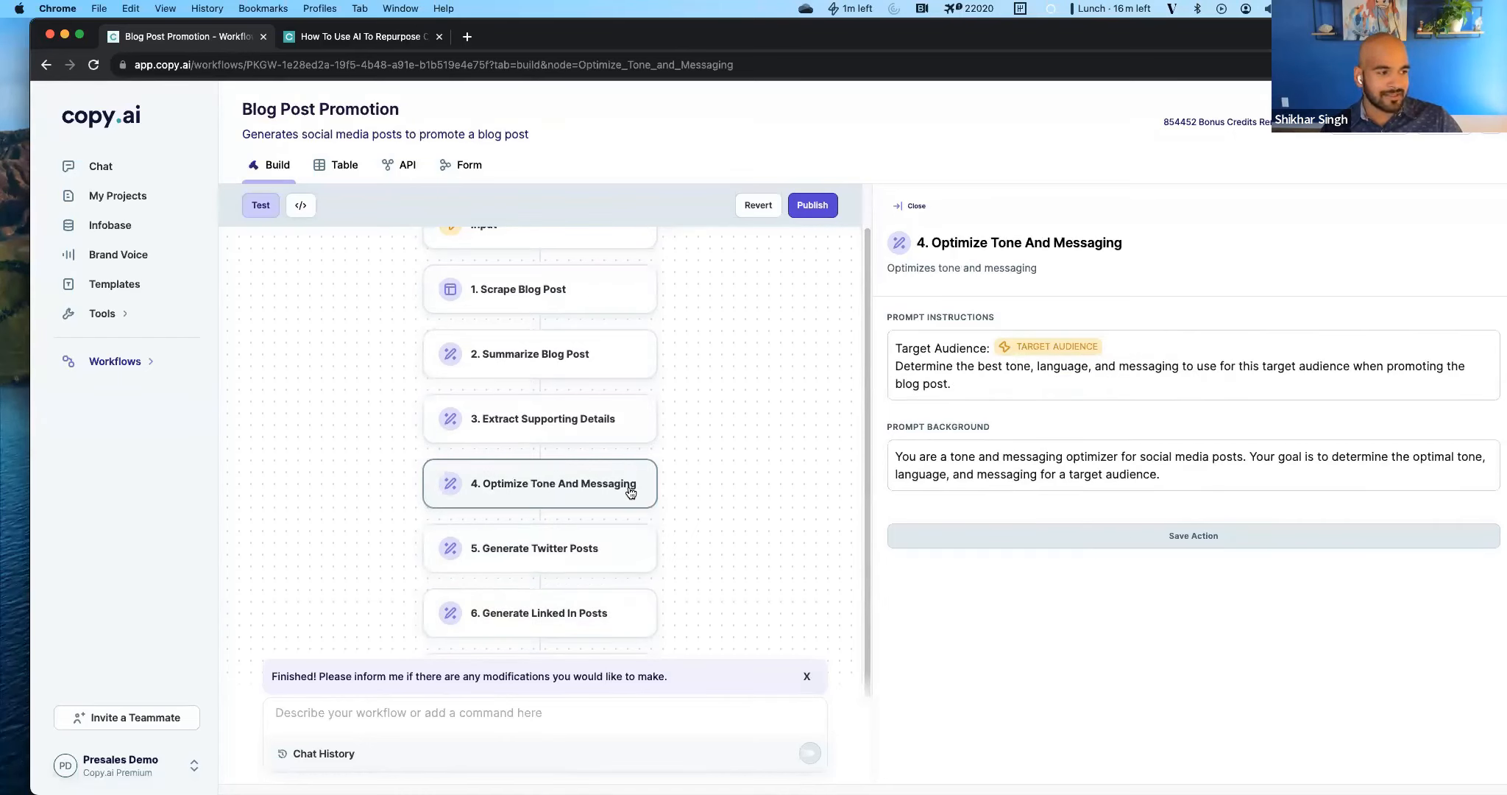
pyautogui.scroll(1, 578, 492)
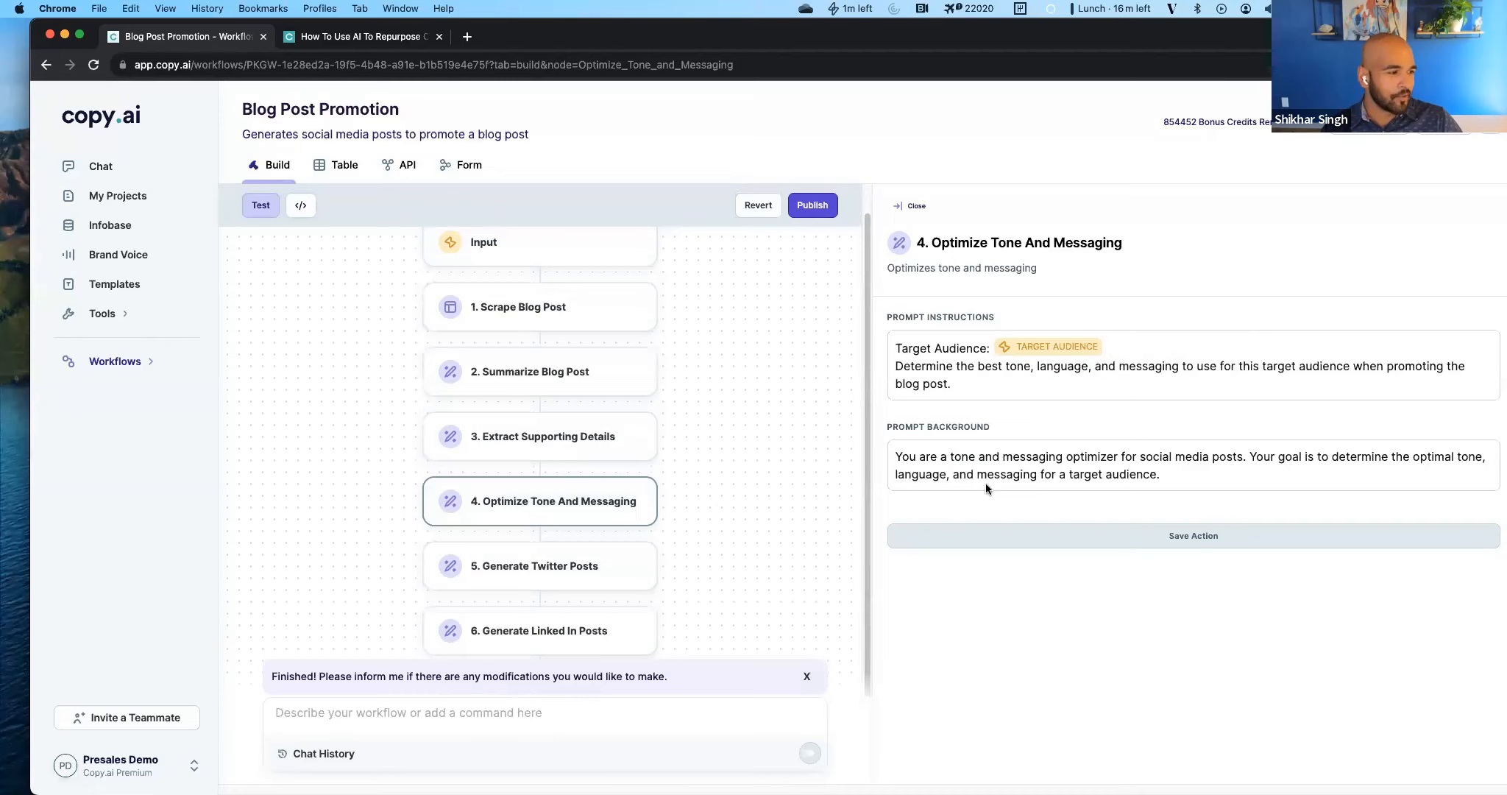
pyautogui.click(475, 254)
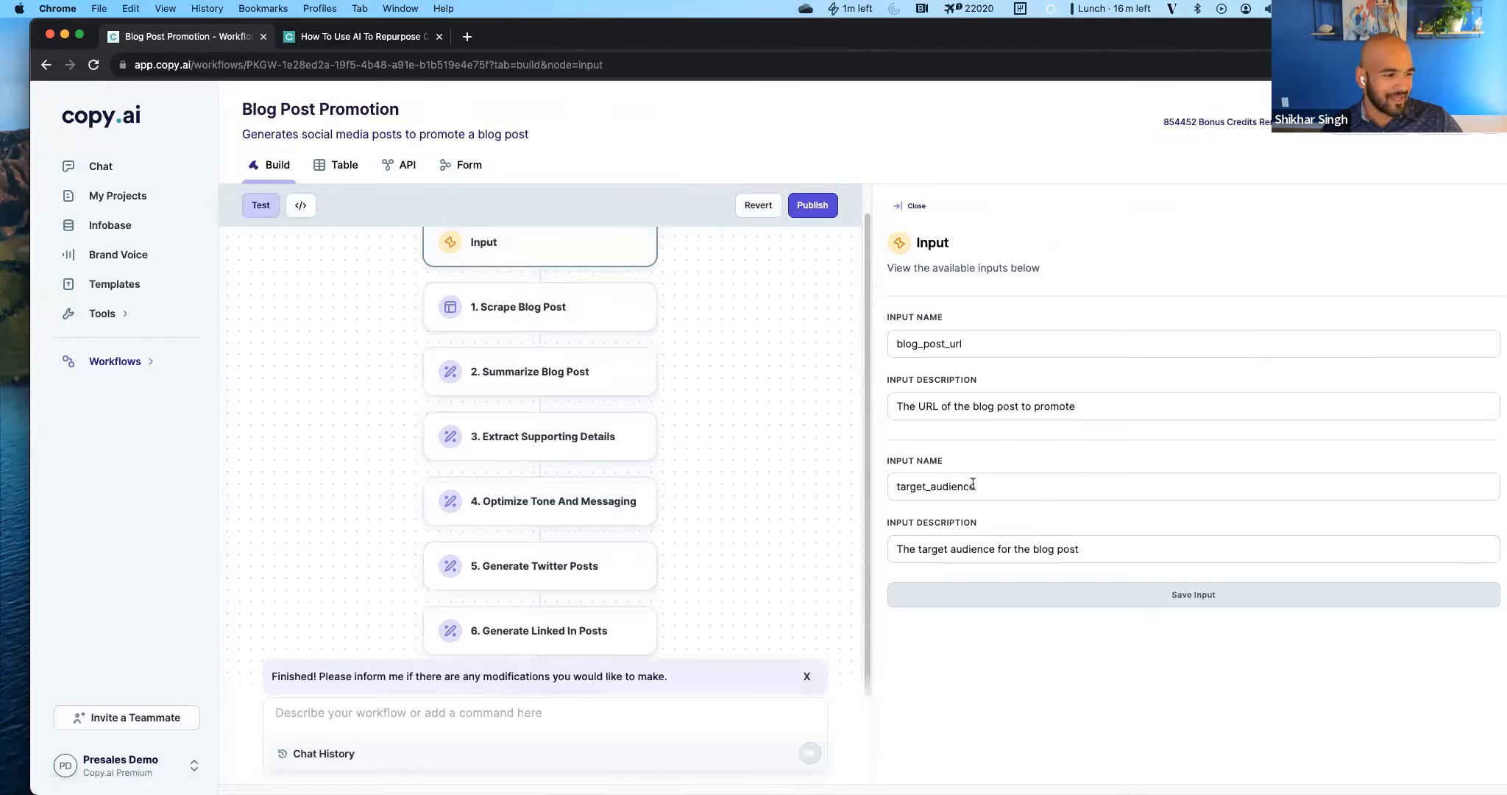
pyautogui.click(506, 503)
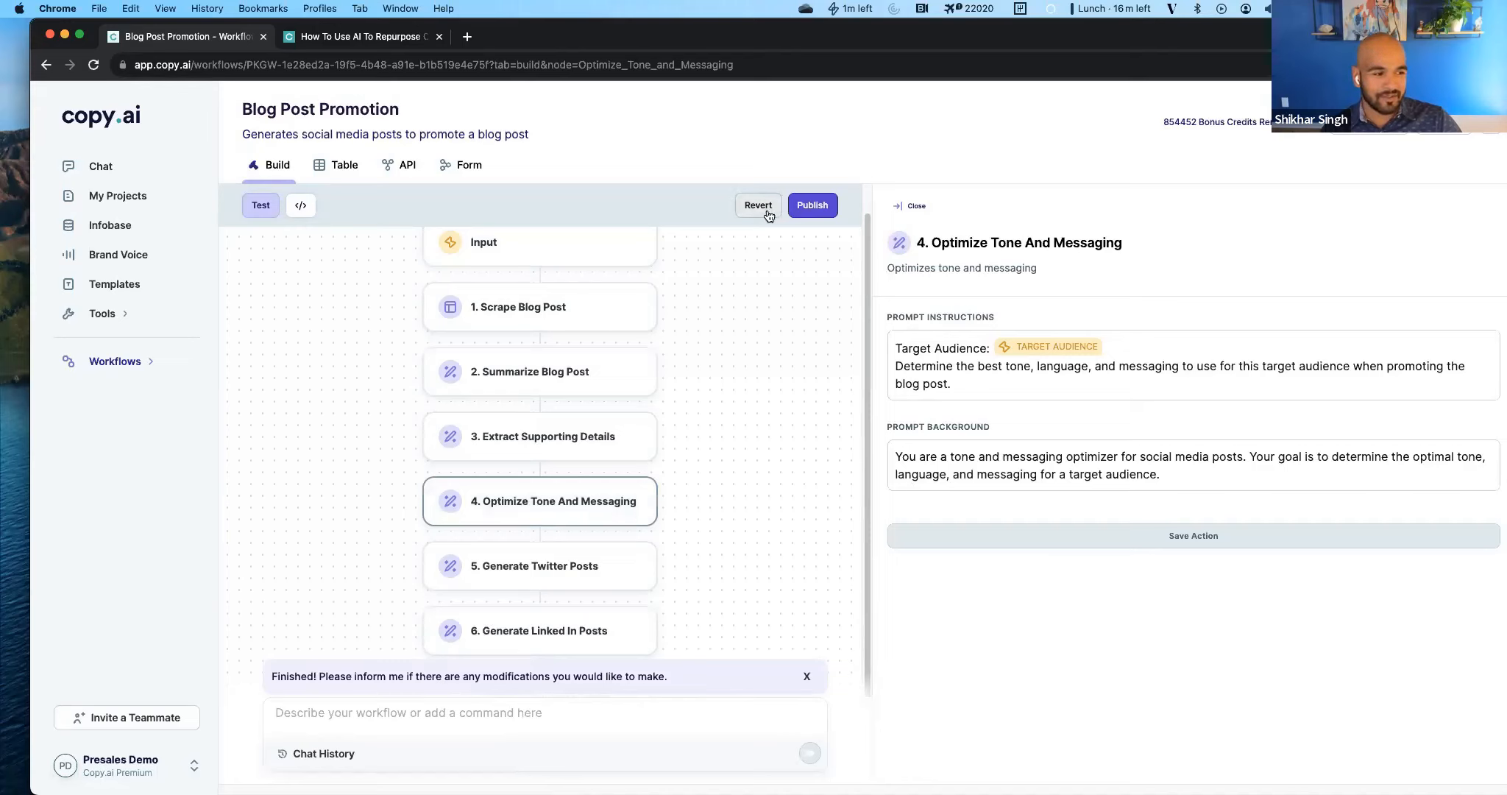
# Publish the updated workflow, confirm the publication and close the step details.
pyautogui.click(813, 206)
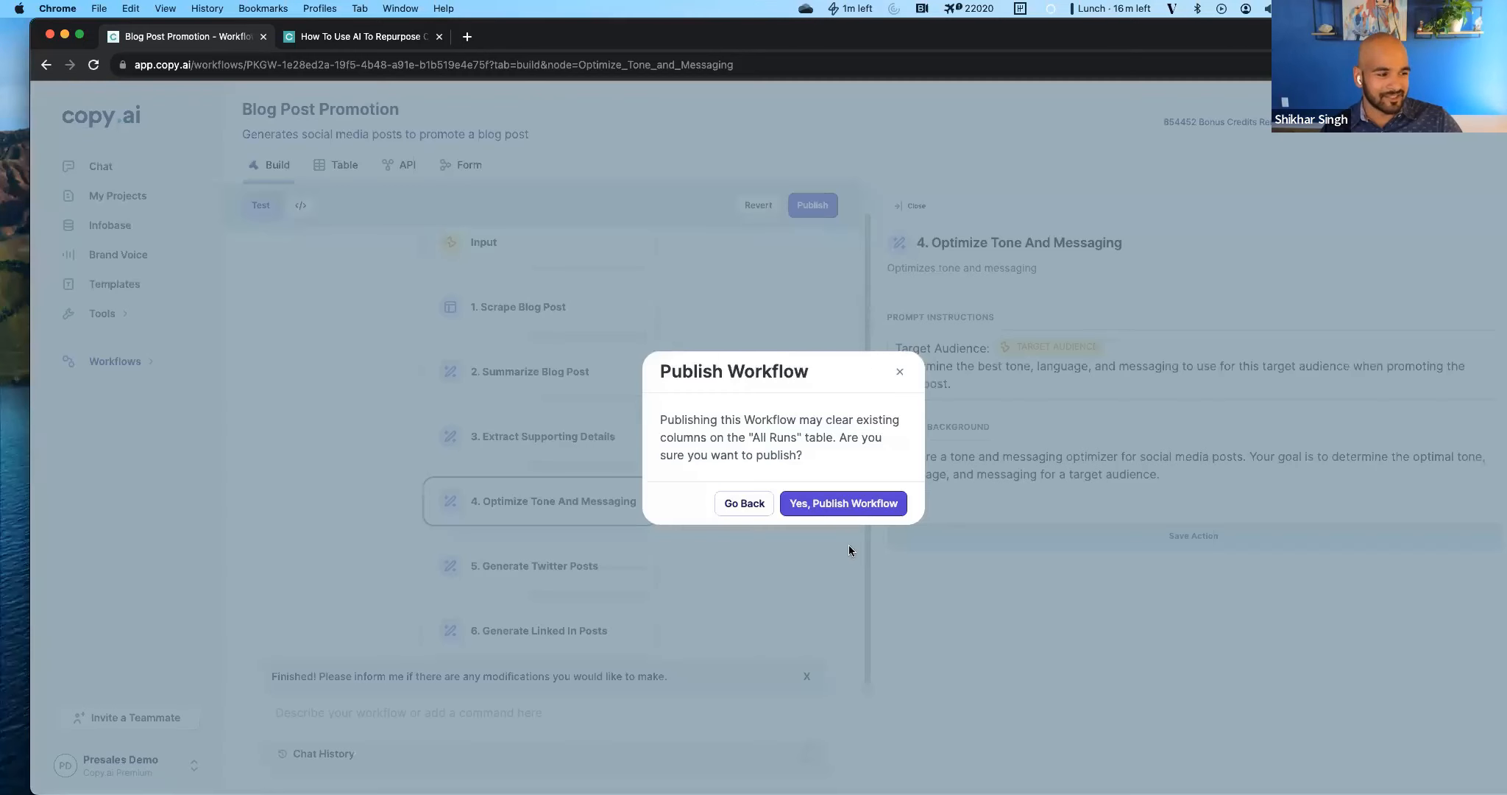
pyautogui.click(798, 506)
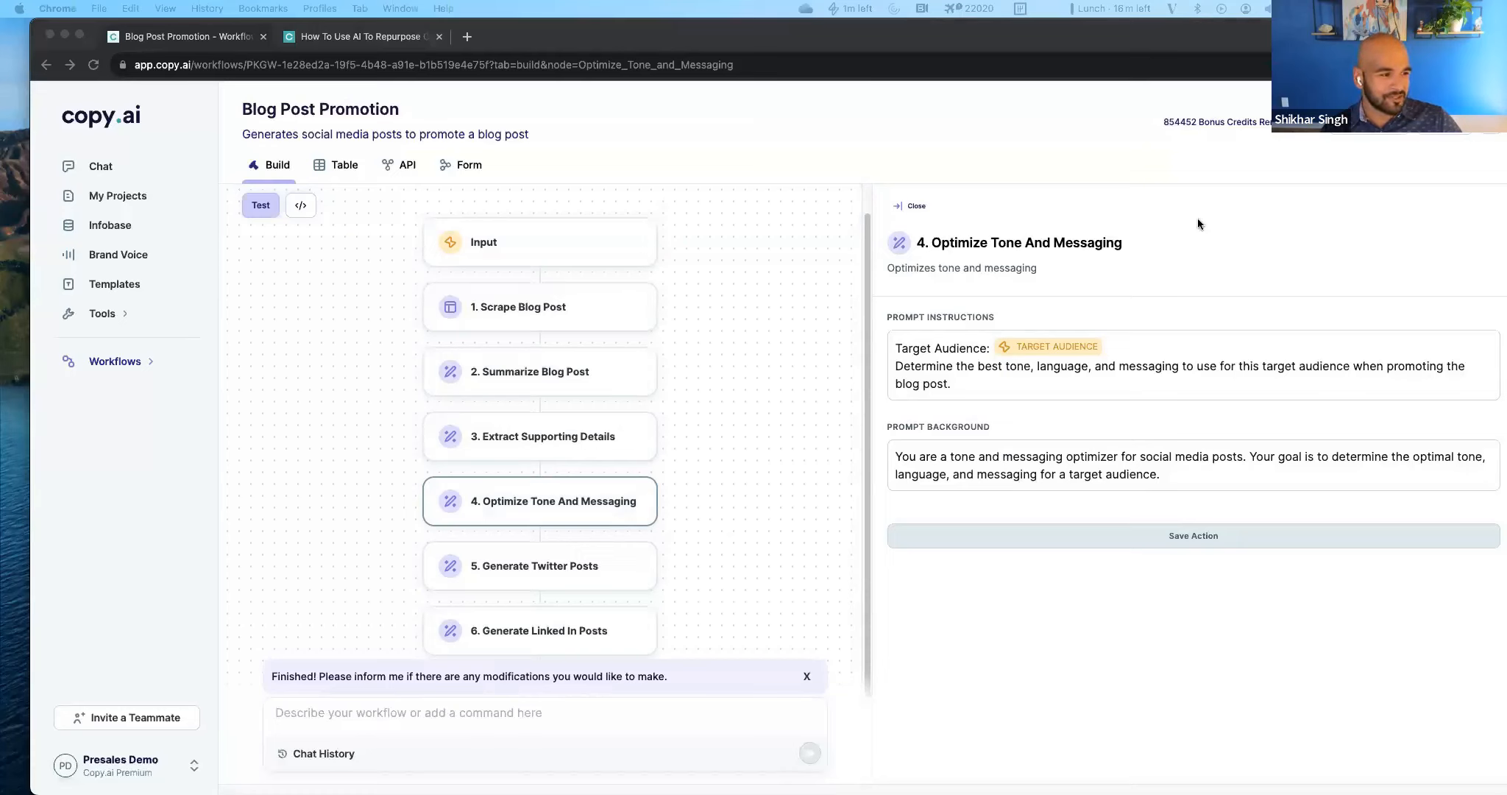
pyautogui.click(912, 206)
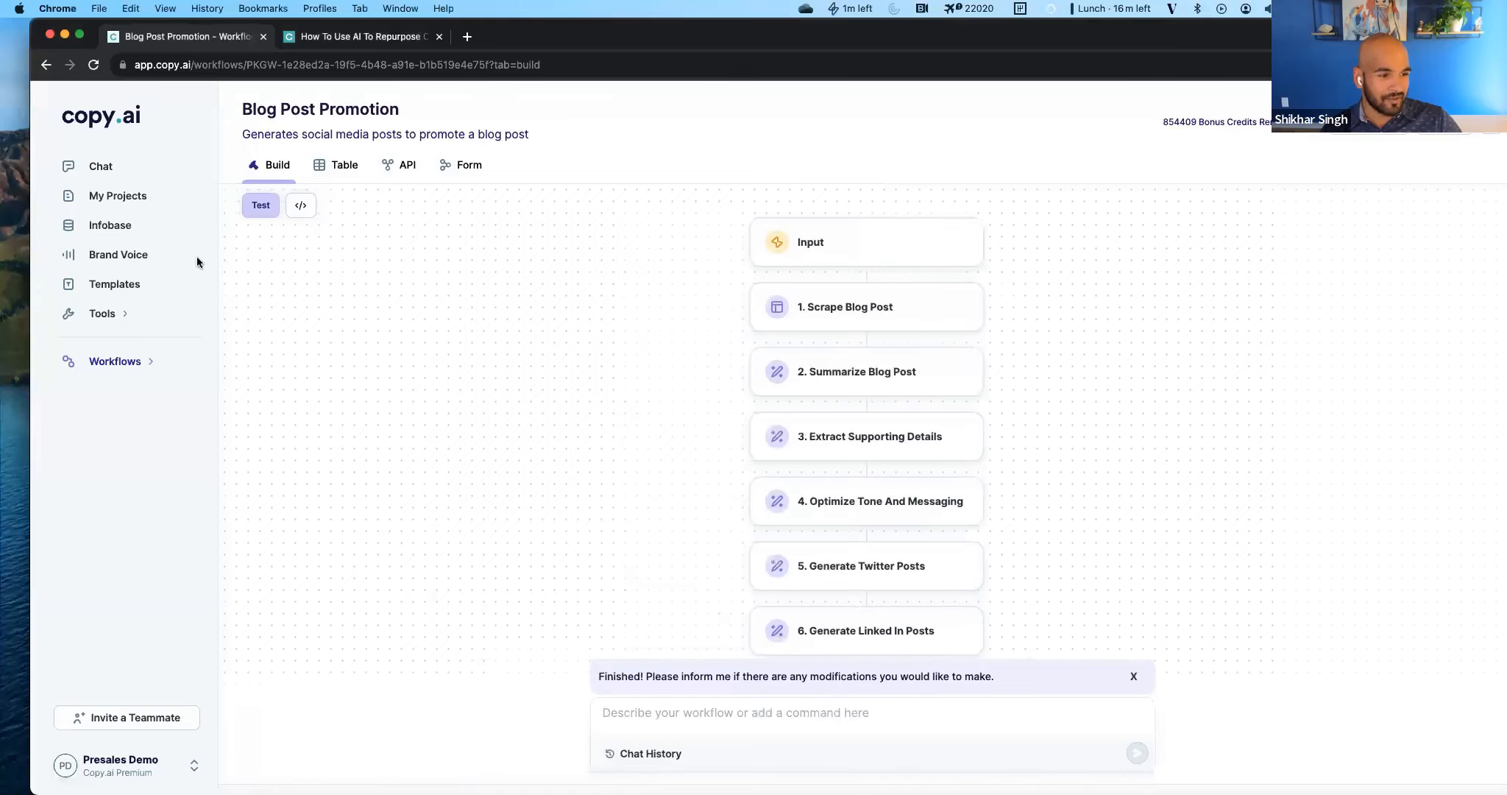
# Open the workflow test and enter the copied address of the AI content repurposing article as the blog post URL.
pyautogui.click(279, 211)
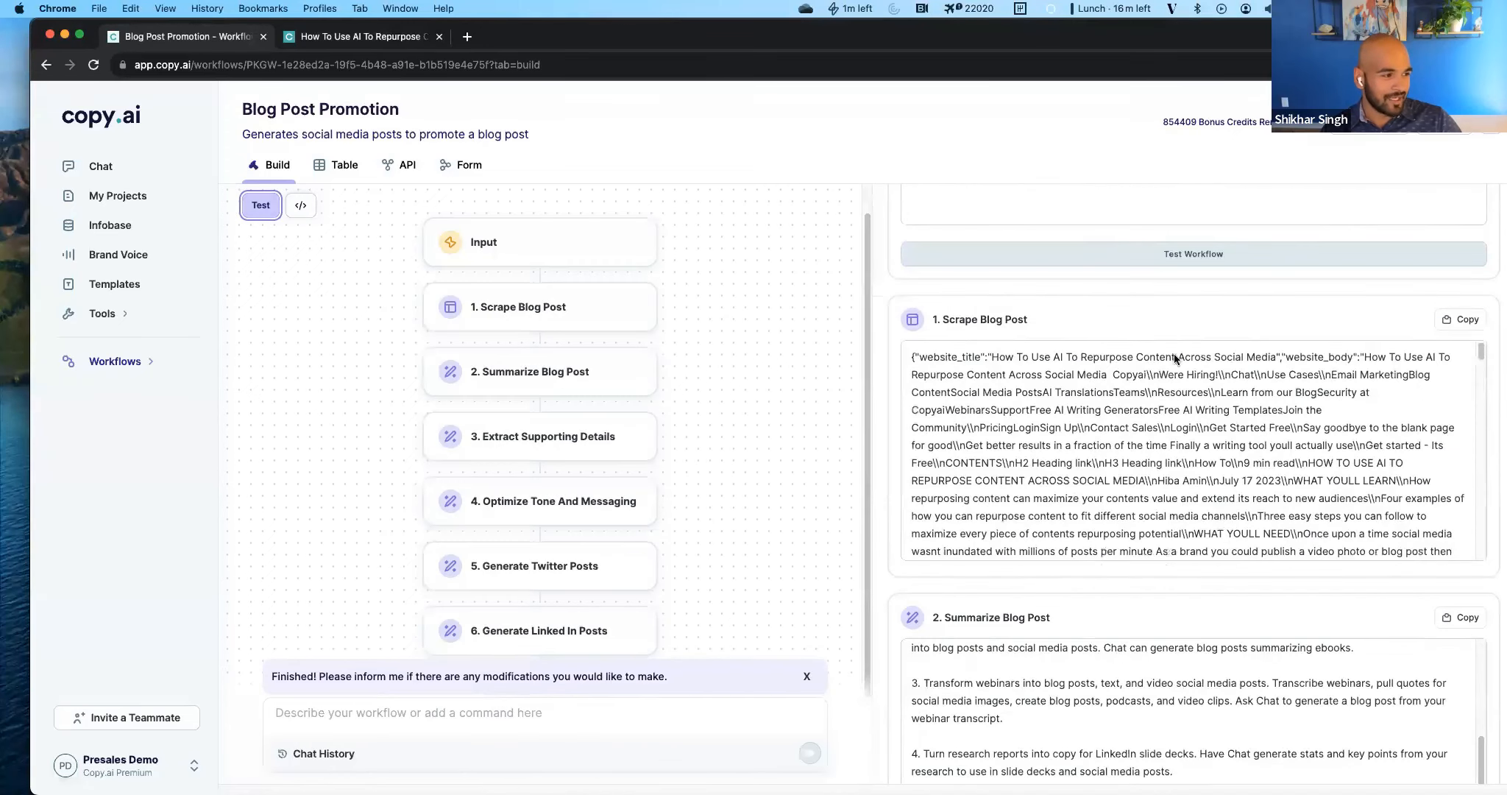
pyautogui.click(1106, 406)
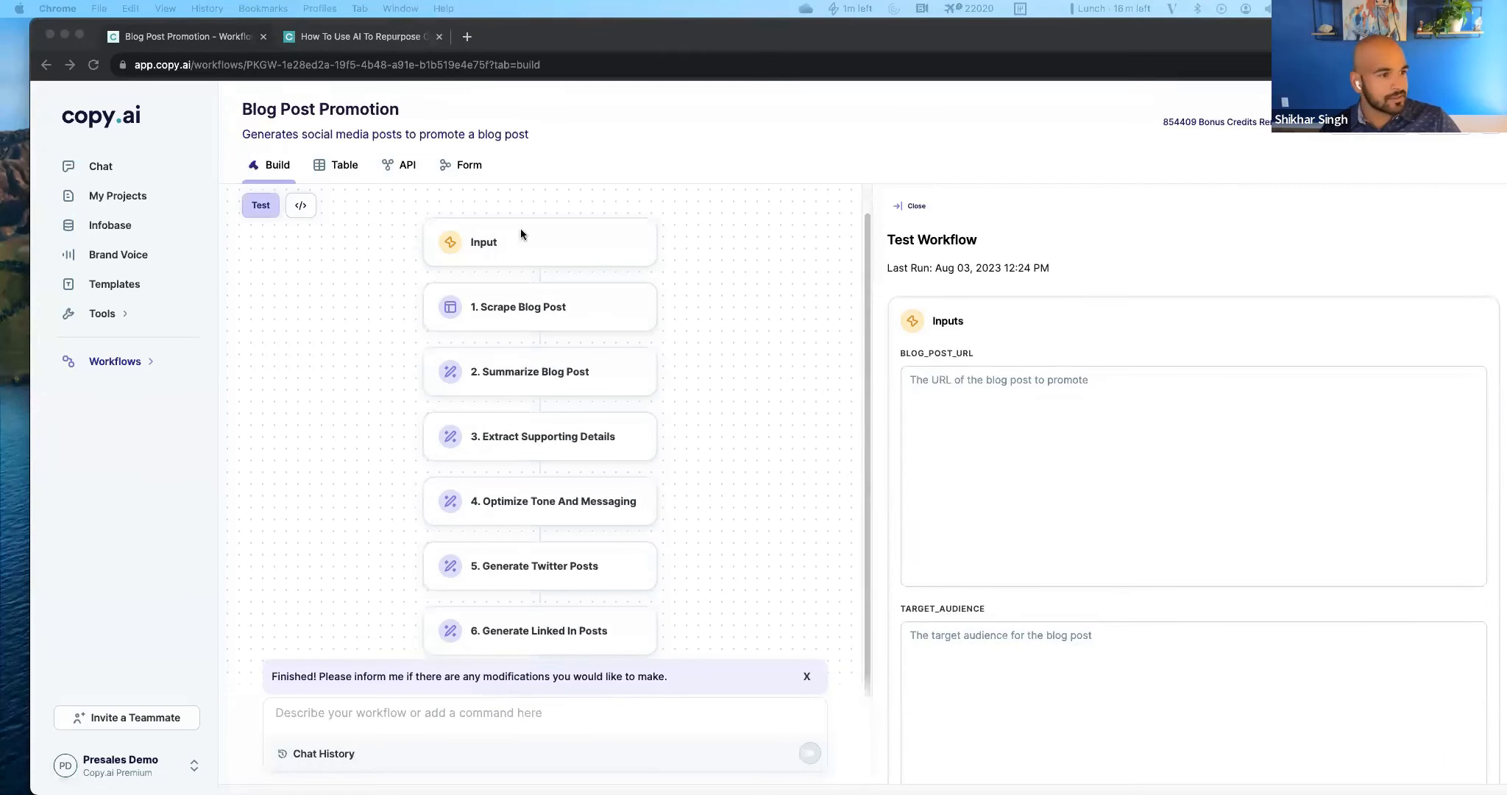
pyautogui.click(349, 38)
pyautogui.press('super+l')
pyautogui.press('super+c')
pyautogui.click(140, 34)
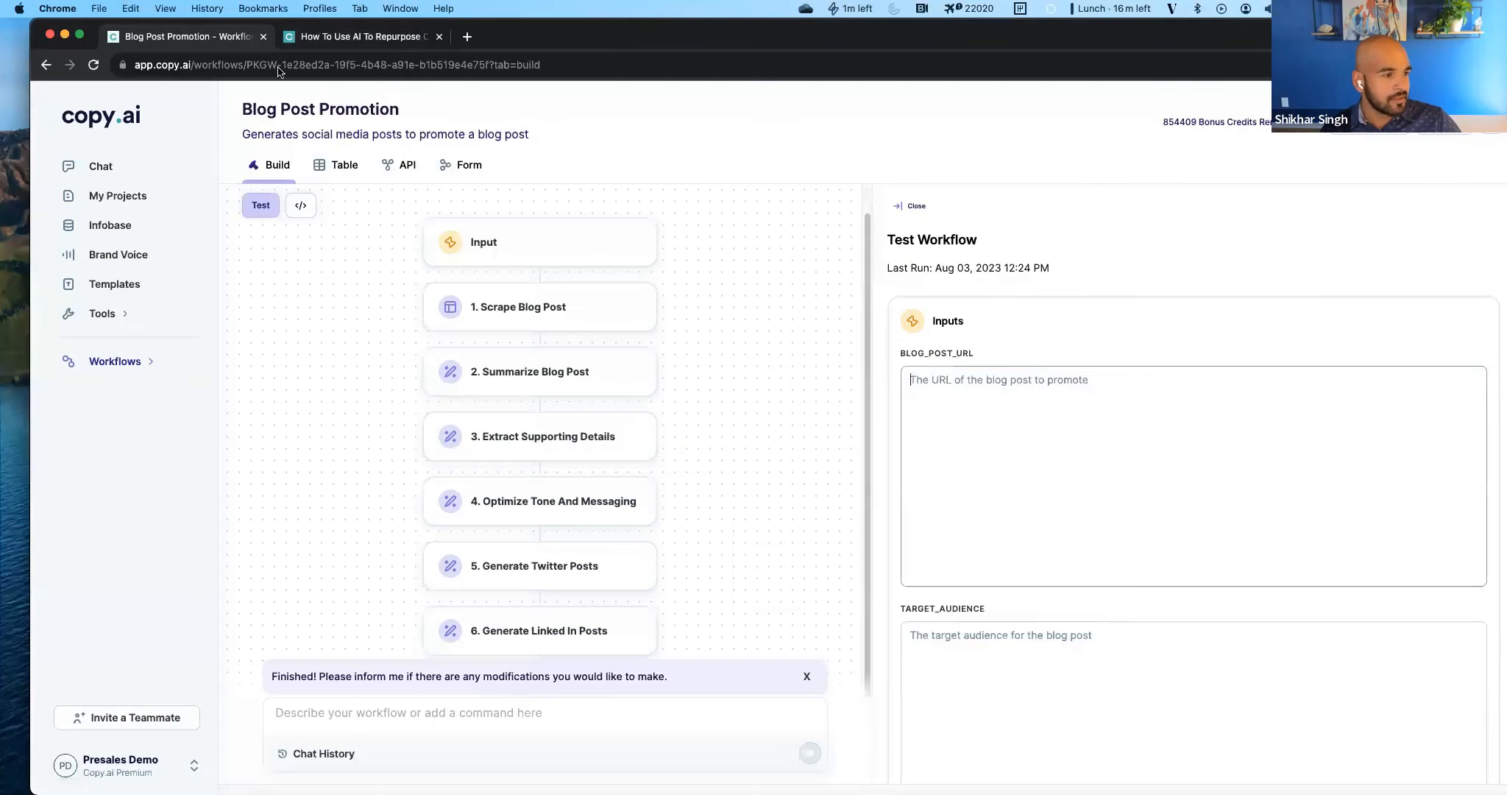
pyautogui.click(1083, 484)
pyautogui.press('super+v')
# Set the test's target audience to "Social Media Managers" and run the workflow test.
pyautogui.click(1035, 455)
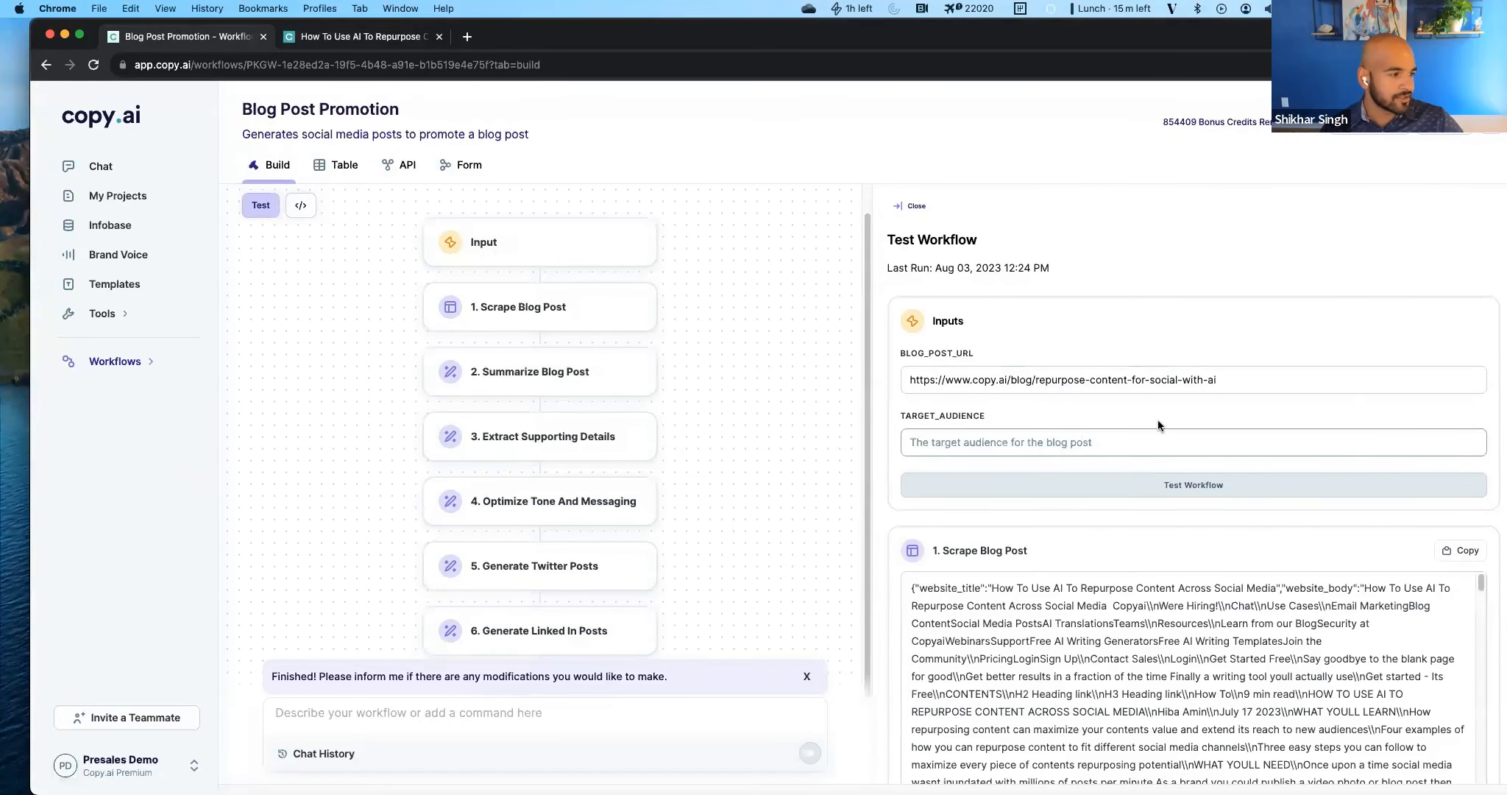
pyautogui.write('Social Media Managers')
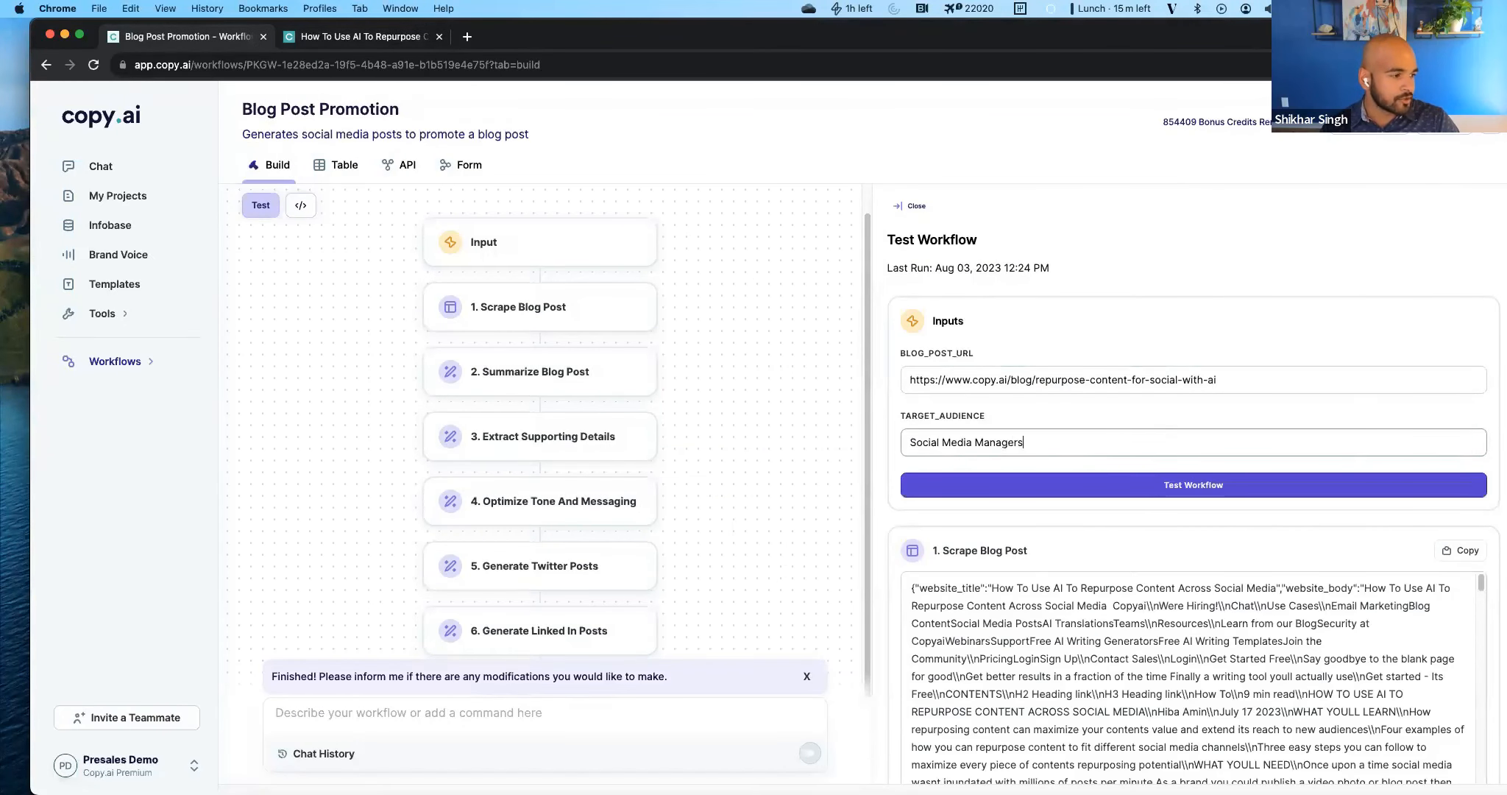
pyautogui.click(1234, 484)
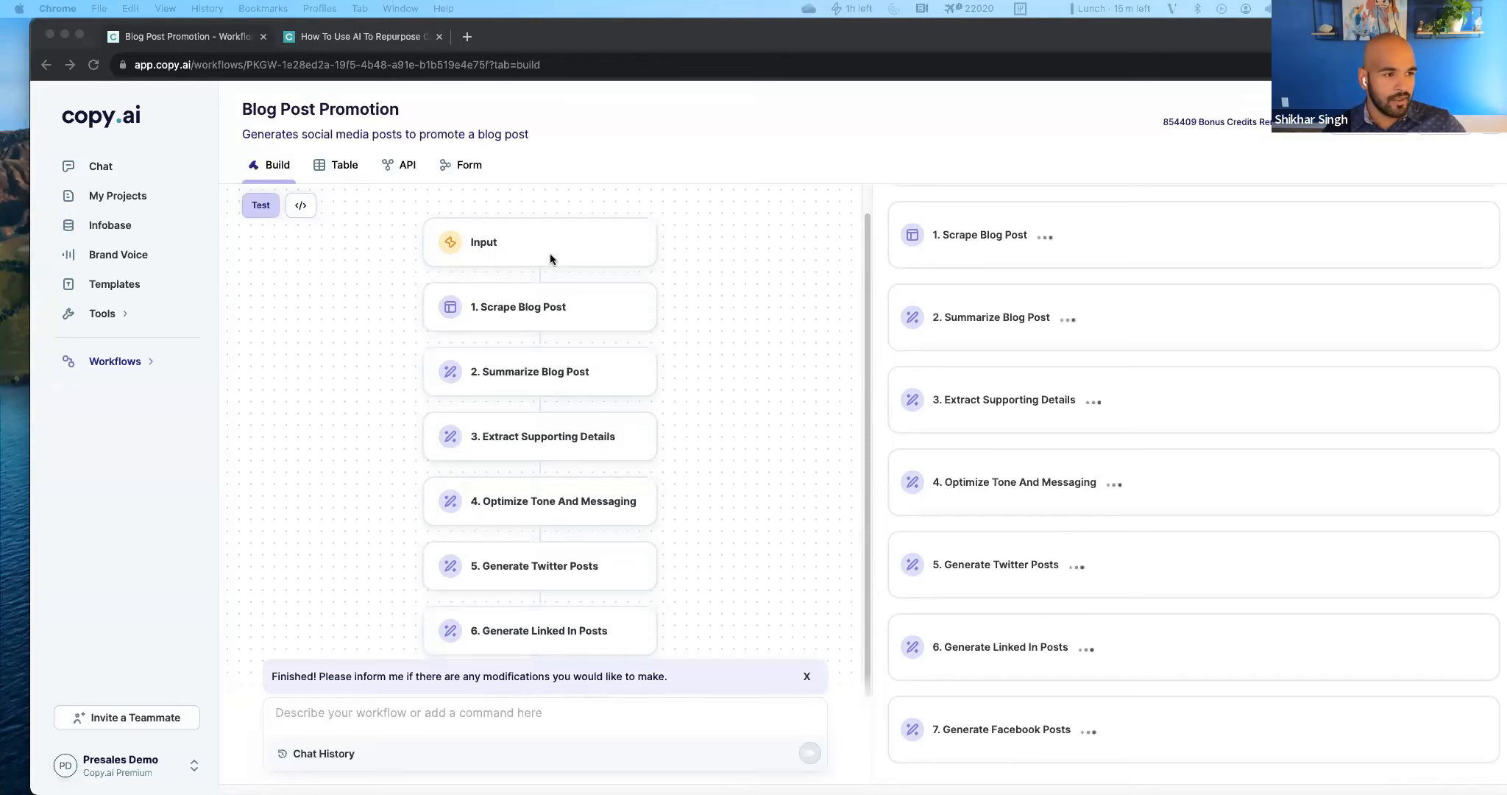
# Open the workflow's API details and examine the API endpoint.
pyautogui.click(625, 173)
pyautogui.click(410, 168)
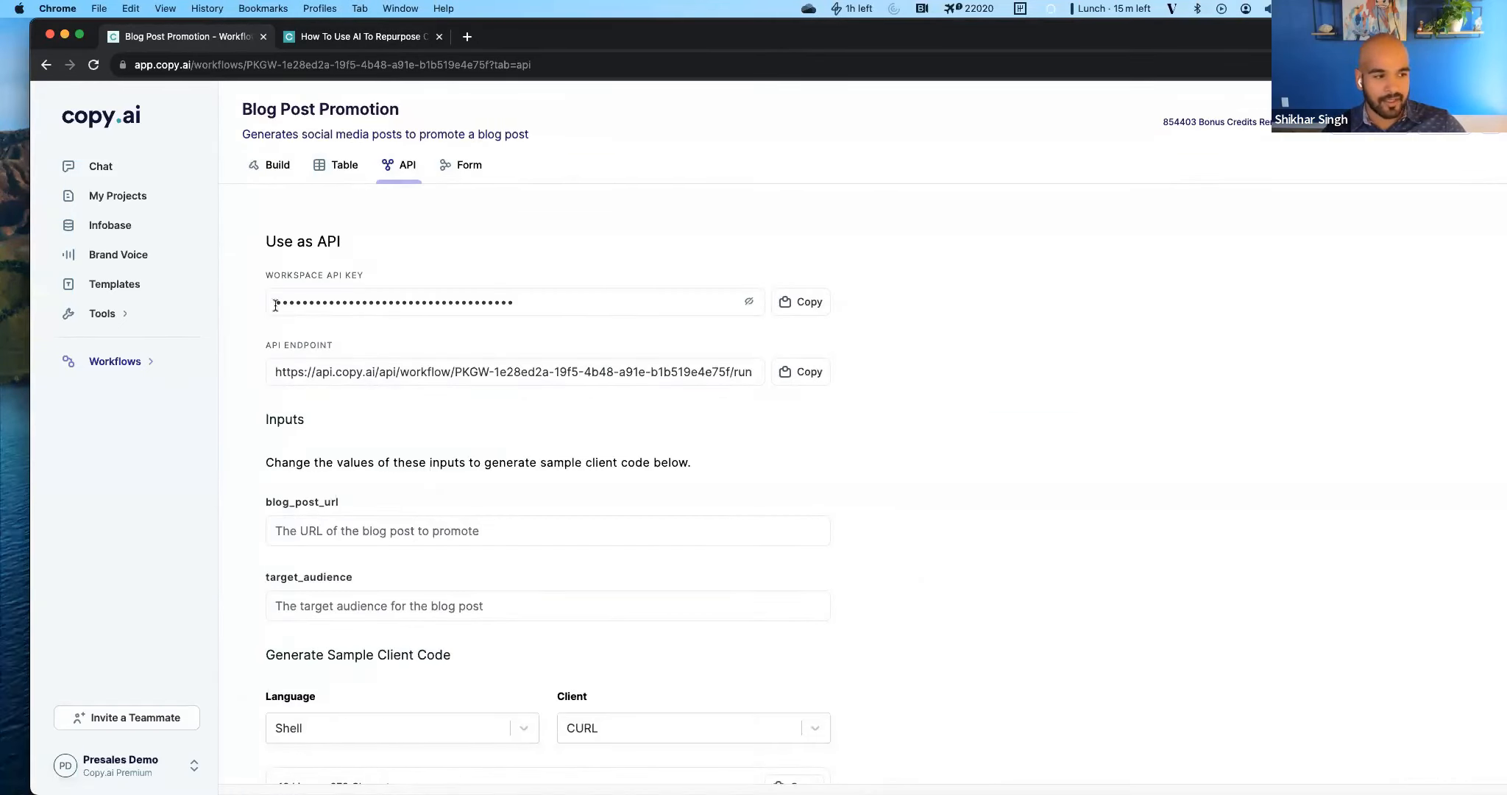
pyautogui.click(364, 375)
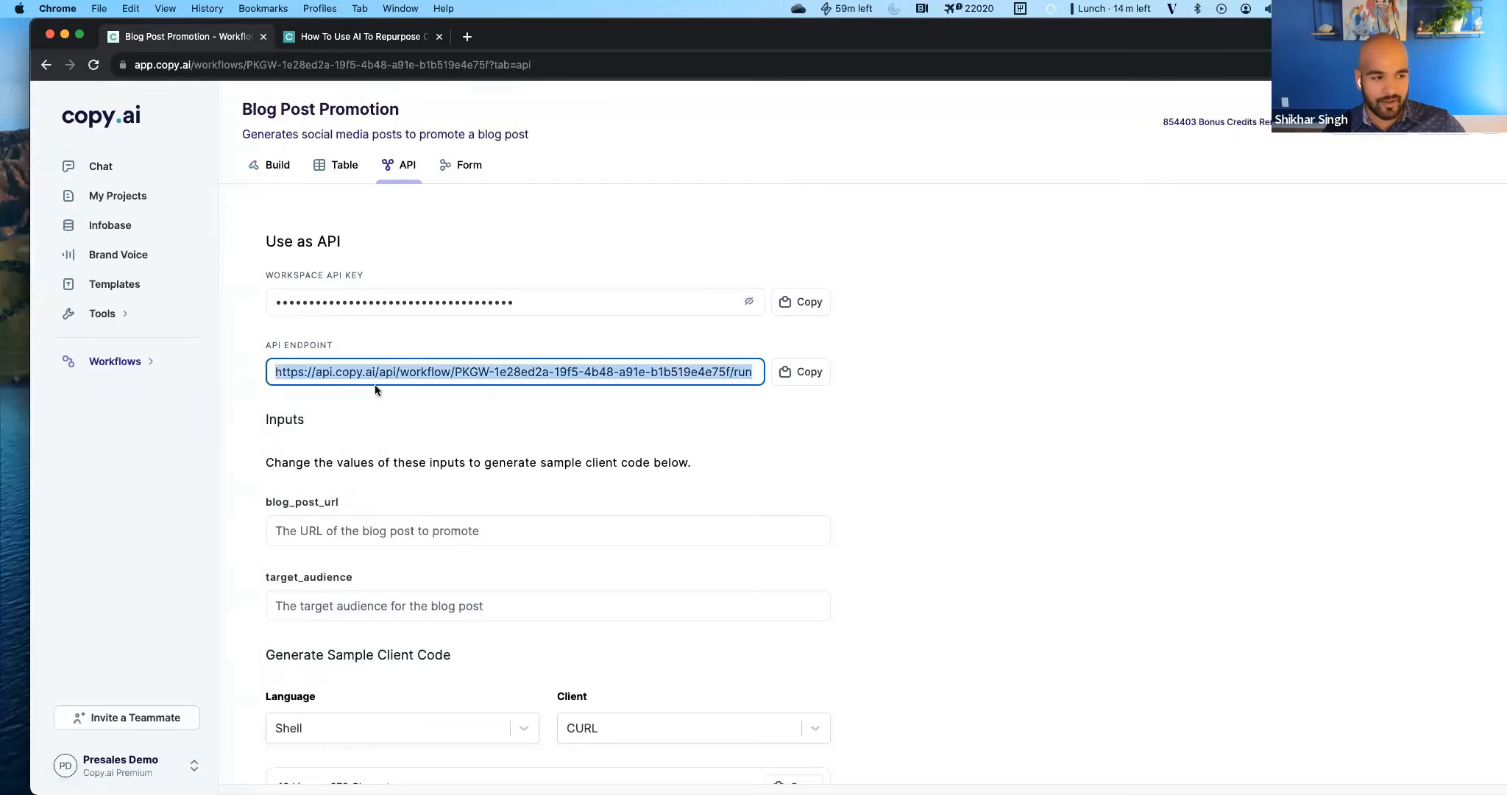
pyautogui.click(1202, 402)
# Fill the API sample inputs with "asdfasf" for blog_post_url and "asdfasdf" for target_audience.
pyautogui.scroll(-5, 436, 526)
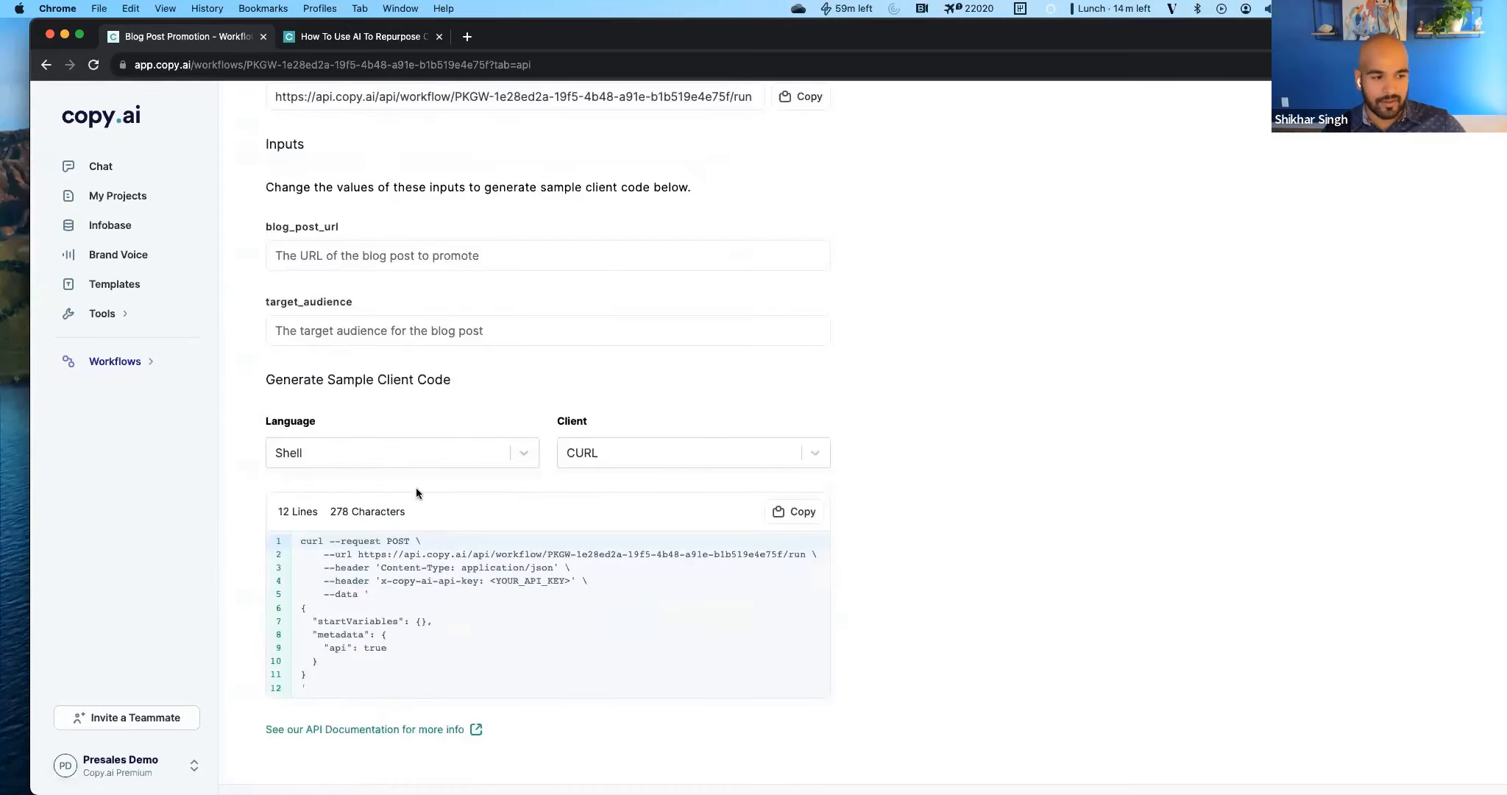
pyautogui.click(369, 267)
pyautogui.write('asdfasf')
pyautogui.click(369, 330)
pyautogui.write('asdfasdf')
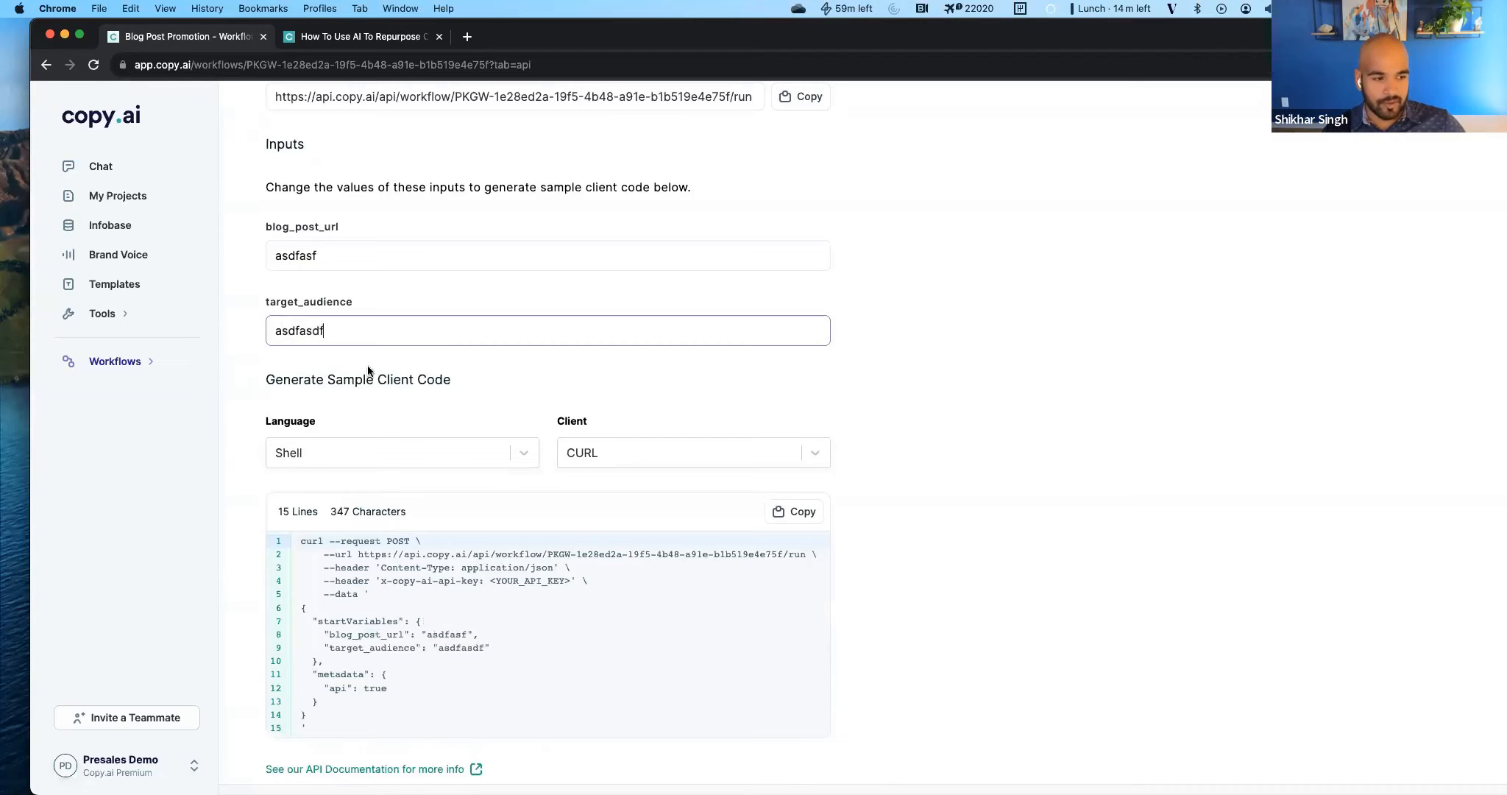
# Generate the sample client code in JavaScript with the Axios client and look through it.
pyautogui.click(446, 457)
pyautogui.click(376, 628)
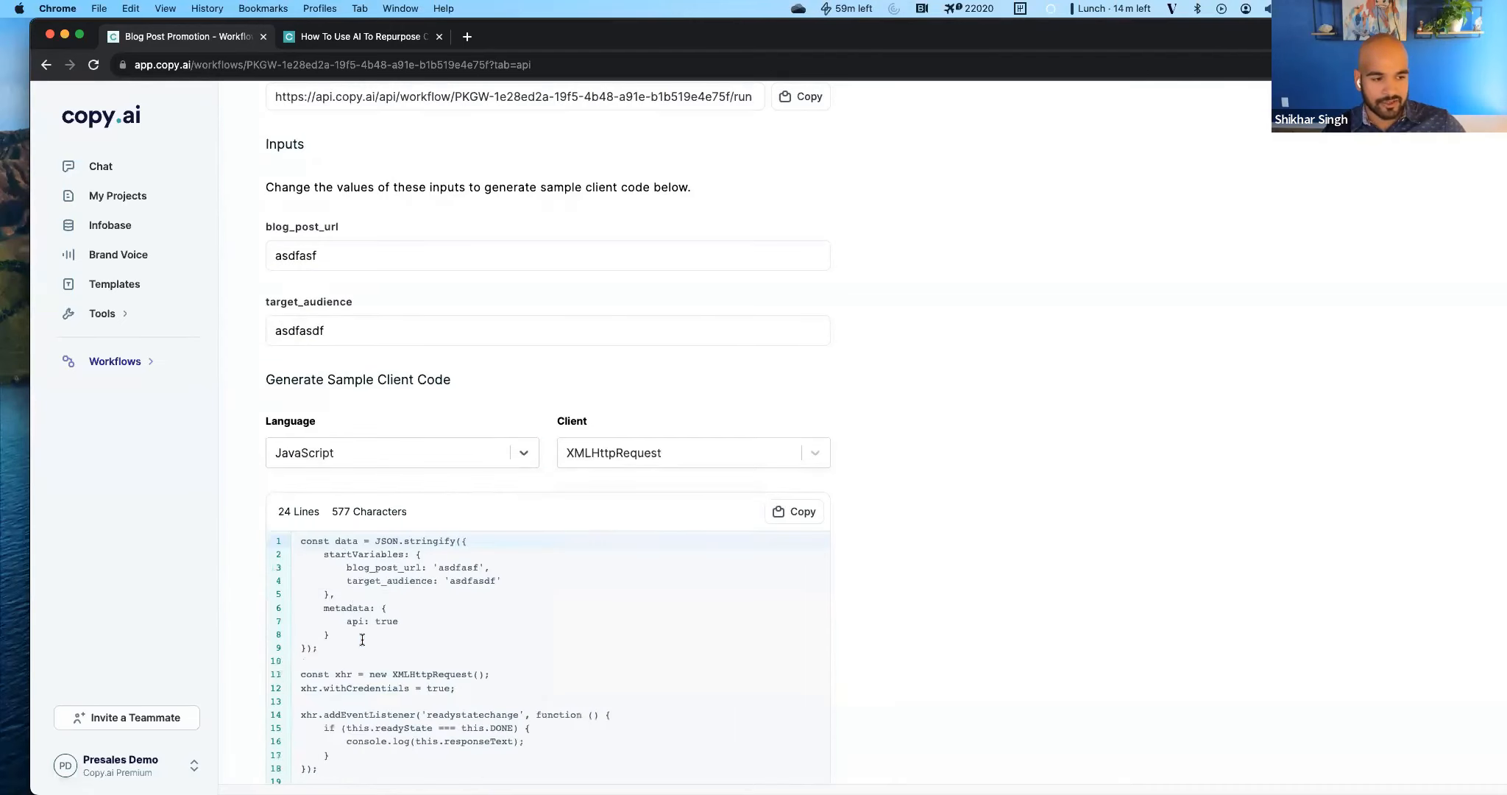
pyautogui.click(632, 452)
pyautogui.click(600, 518)
pyautogui.scroll(-1, 537, 633)
pyautogui.scroll(-3, 537, 633)
pyautogui.moveTo(381, 687); pyautogui.dragTo(416, 483)
pyautogui.click(408, 476)
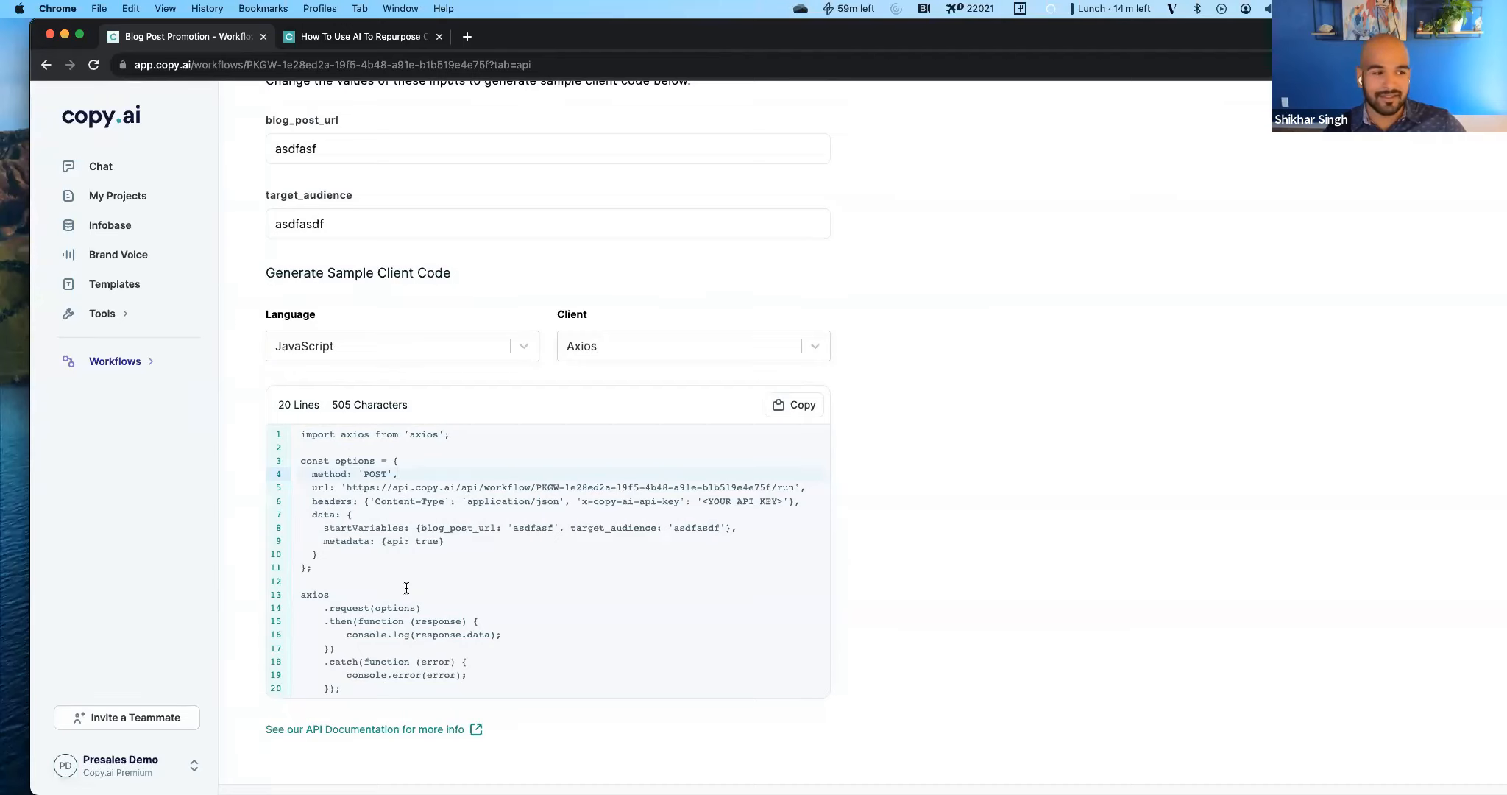
# Return from the API details to the workflow builder and check the running test.
pyautogui.scroll(12, 406, 587)
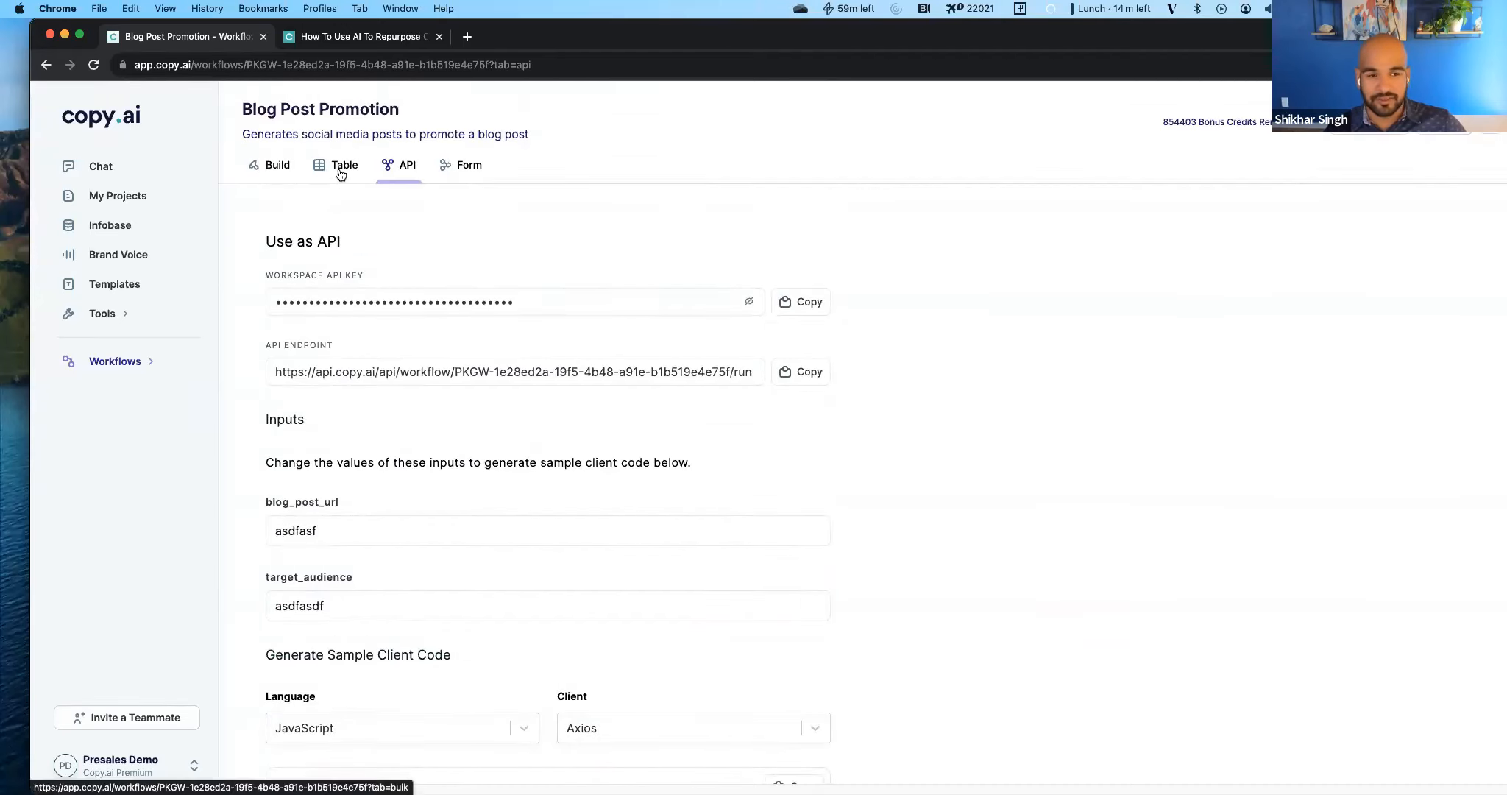
pyautogui.click(340, 167)
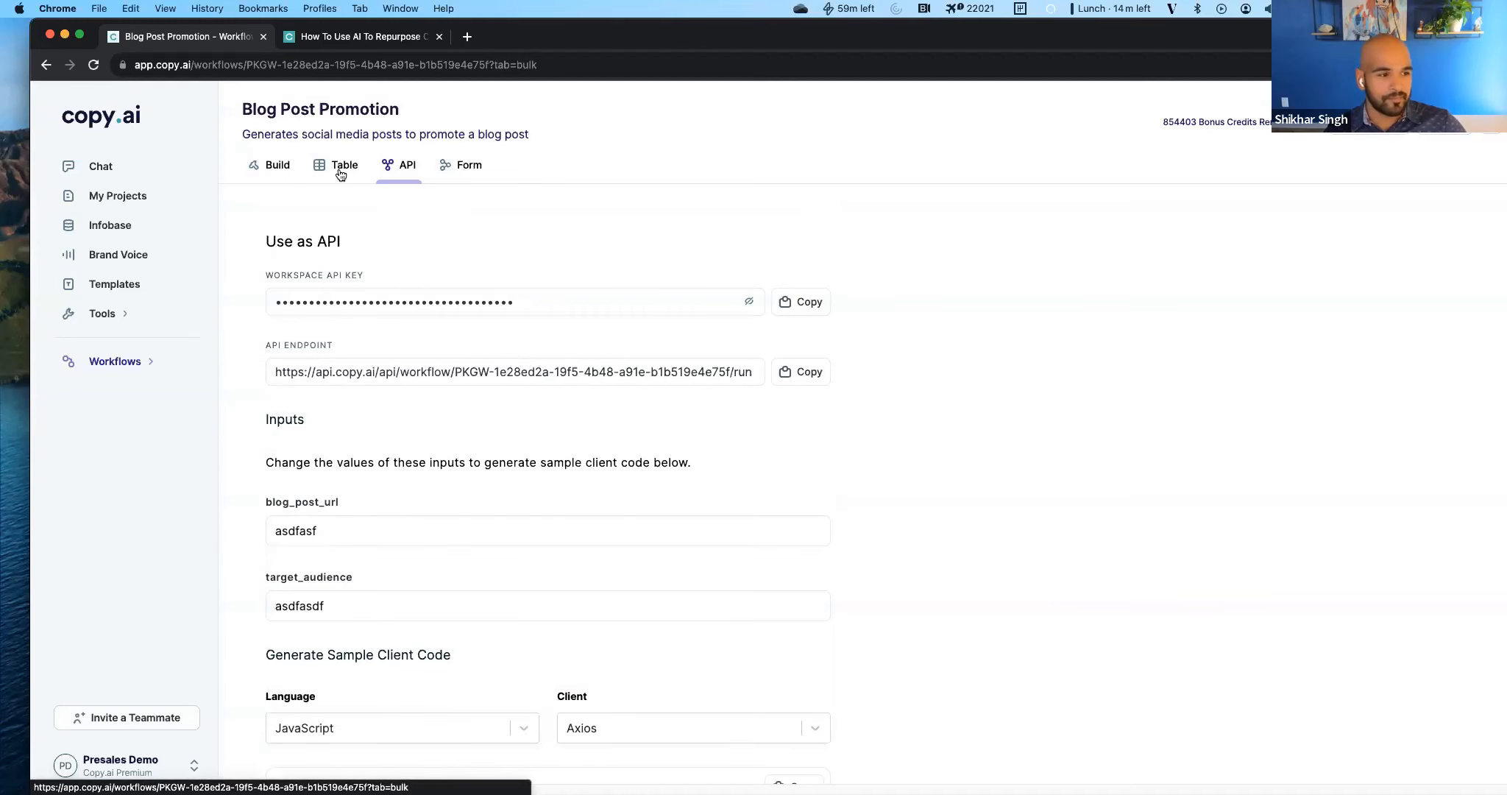
pyautogui.click(276, 168)
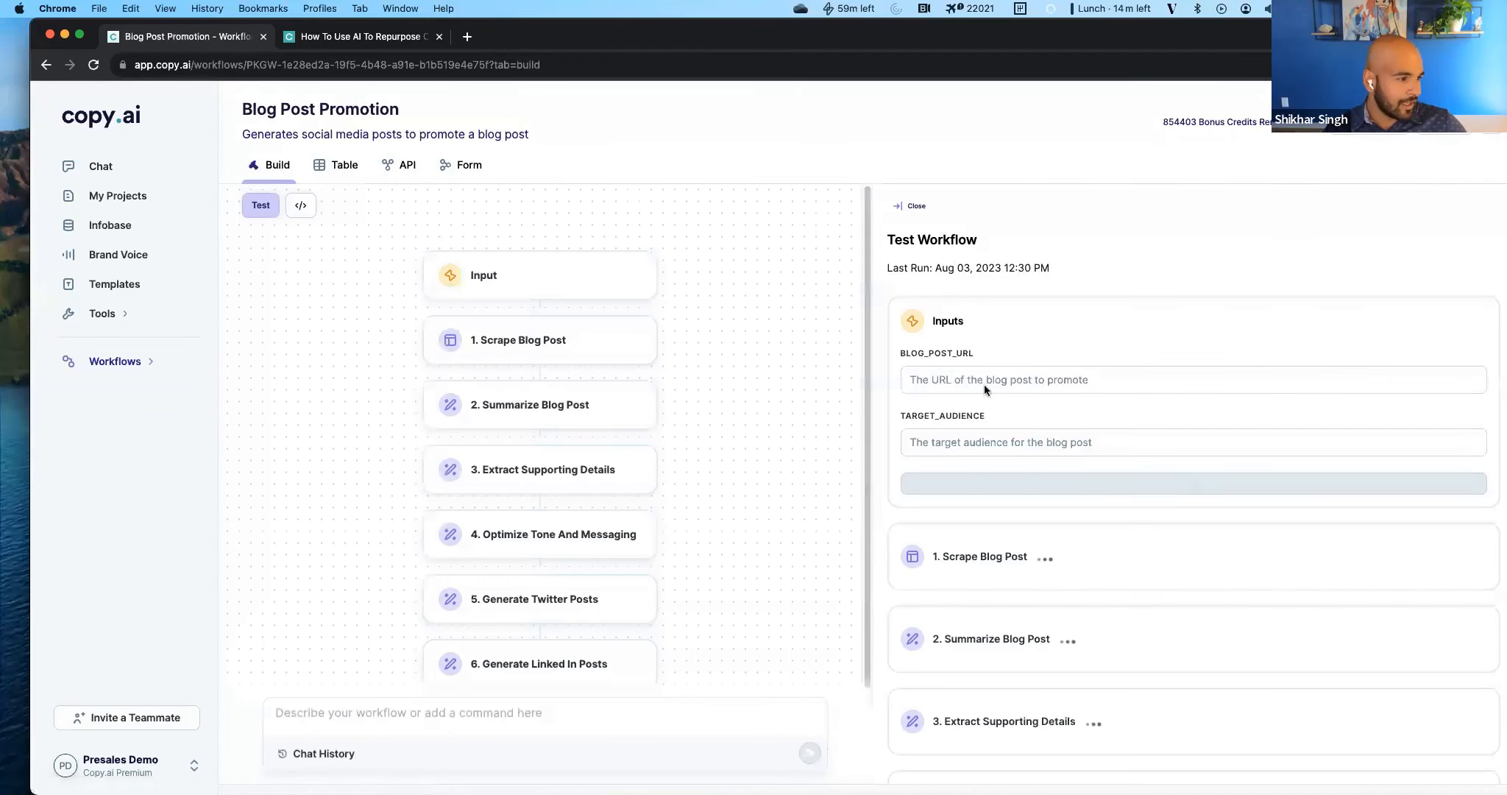
# Follow the running workflow test through all seven actions and look over the first scrape and summary results.
pyautogui.scroll(-4, 1001, 548)
pyautogui.scroll(4, 999, 544)
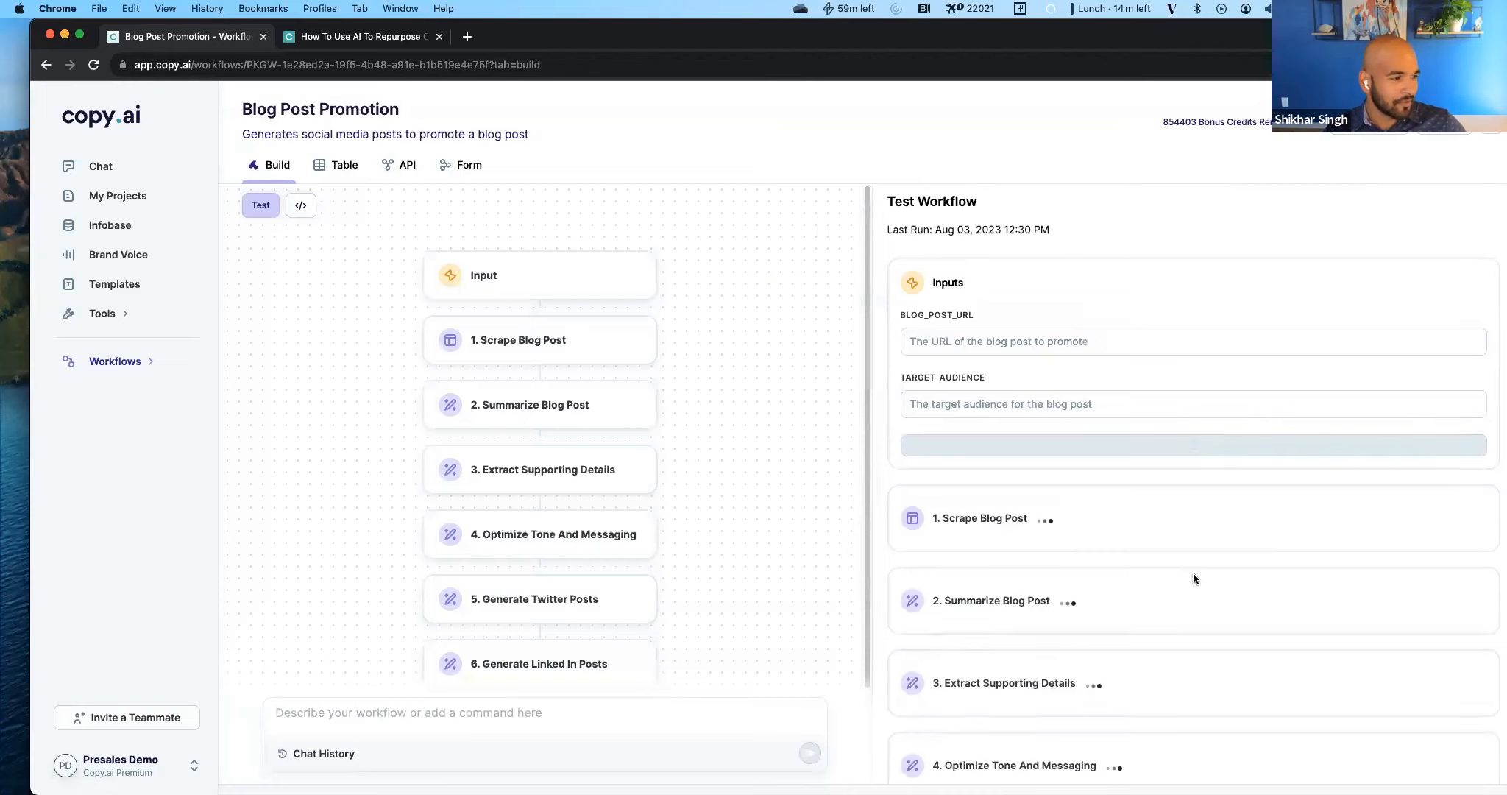
pyautogui.scroll(-4, 964, 458)
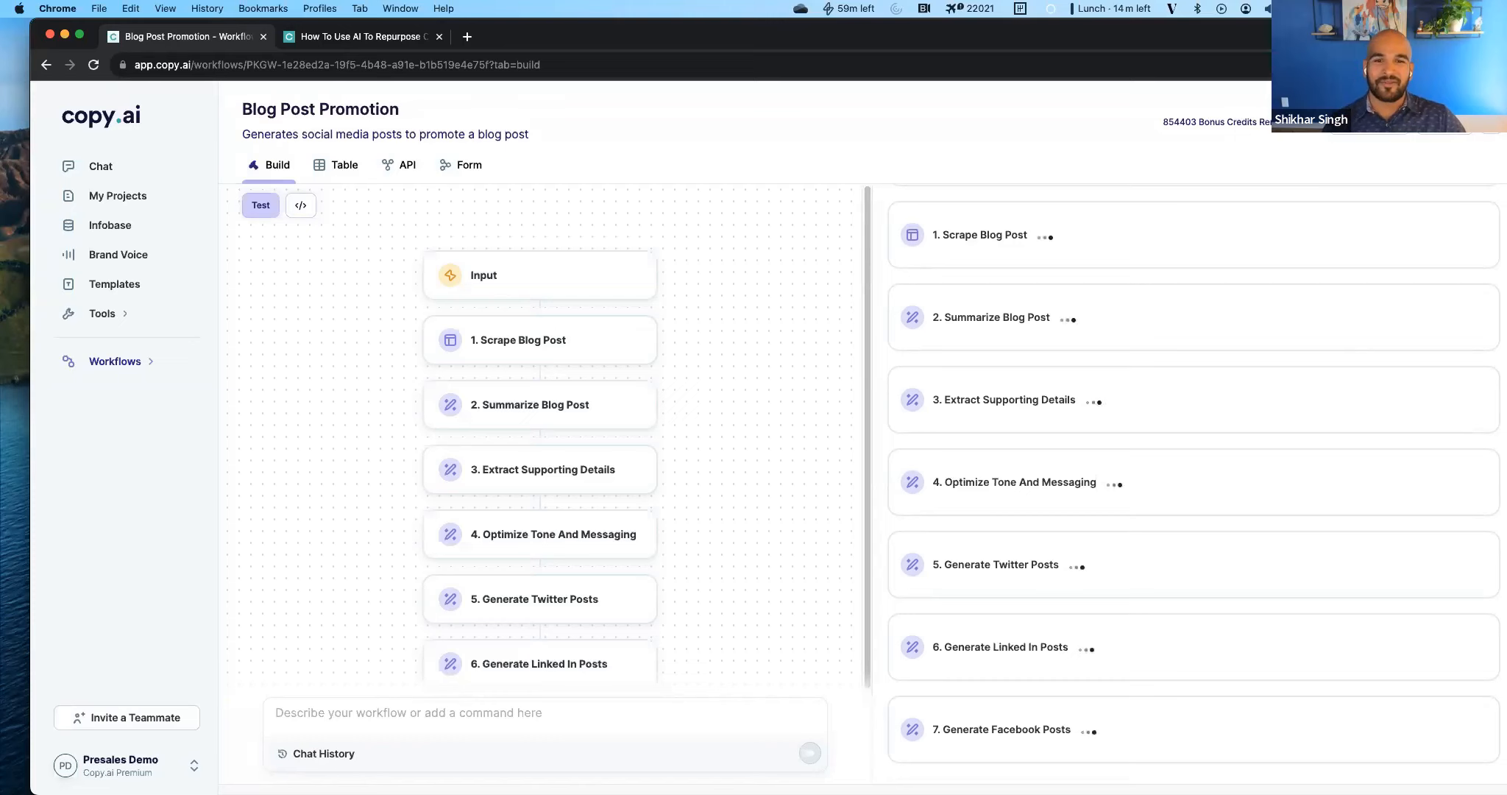
pyautogui.scroll(4, 1196, 595)
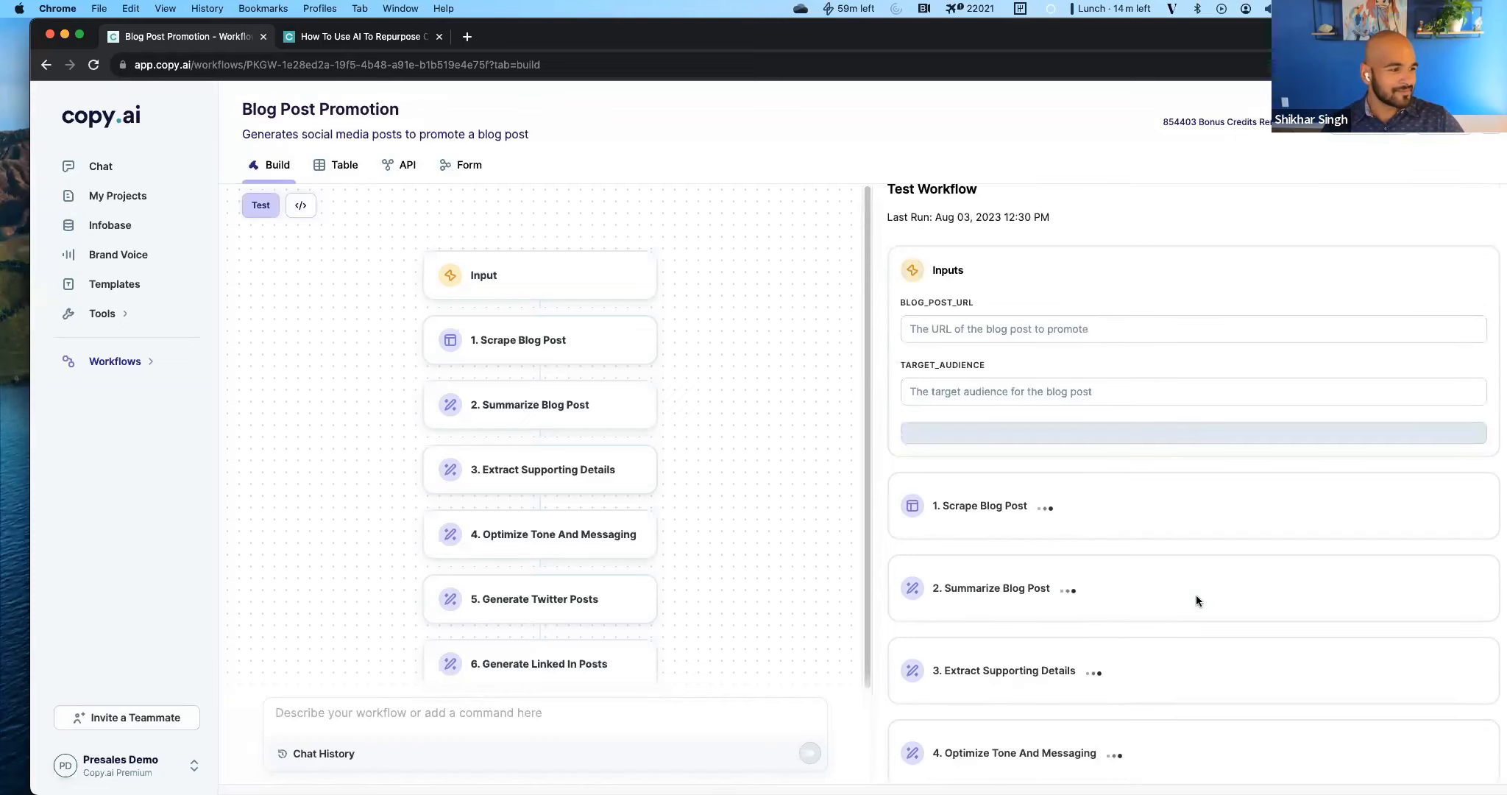
pyautogui.scroll(-3, 1196, 596)
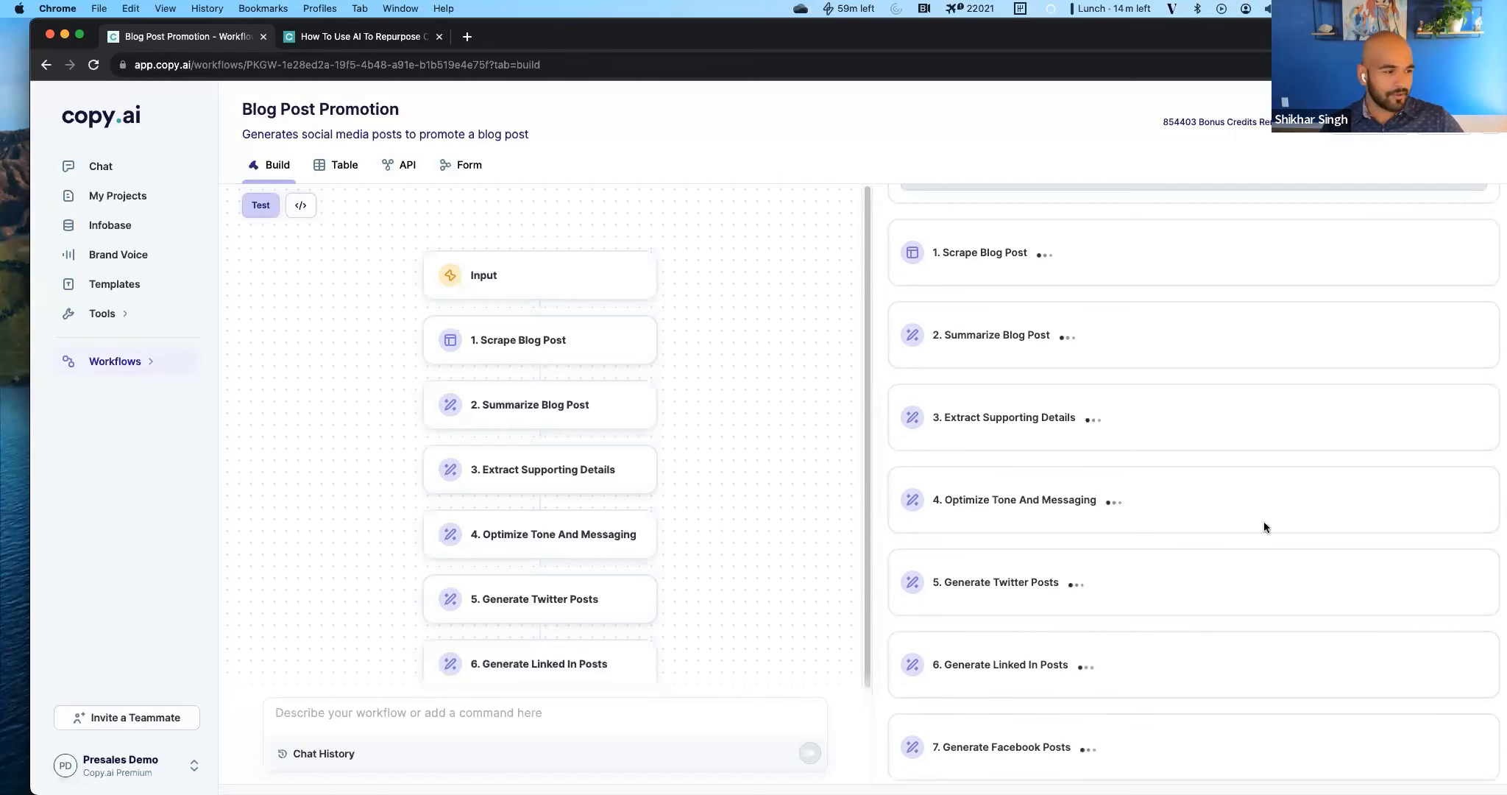
pyautogui.scroll(4, 1369, 629)
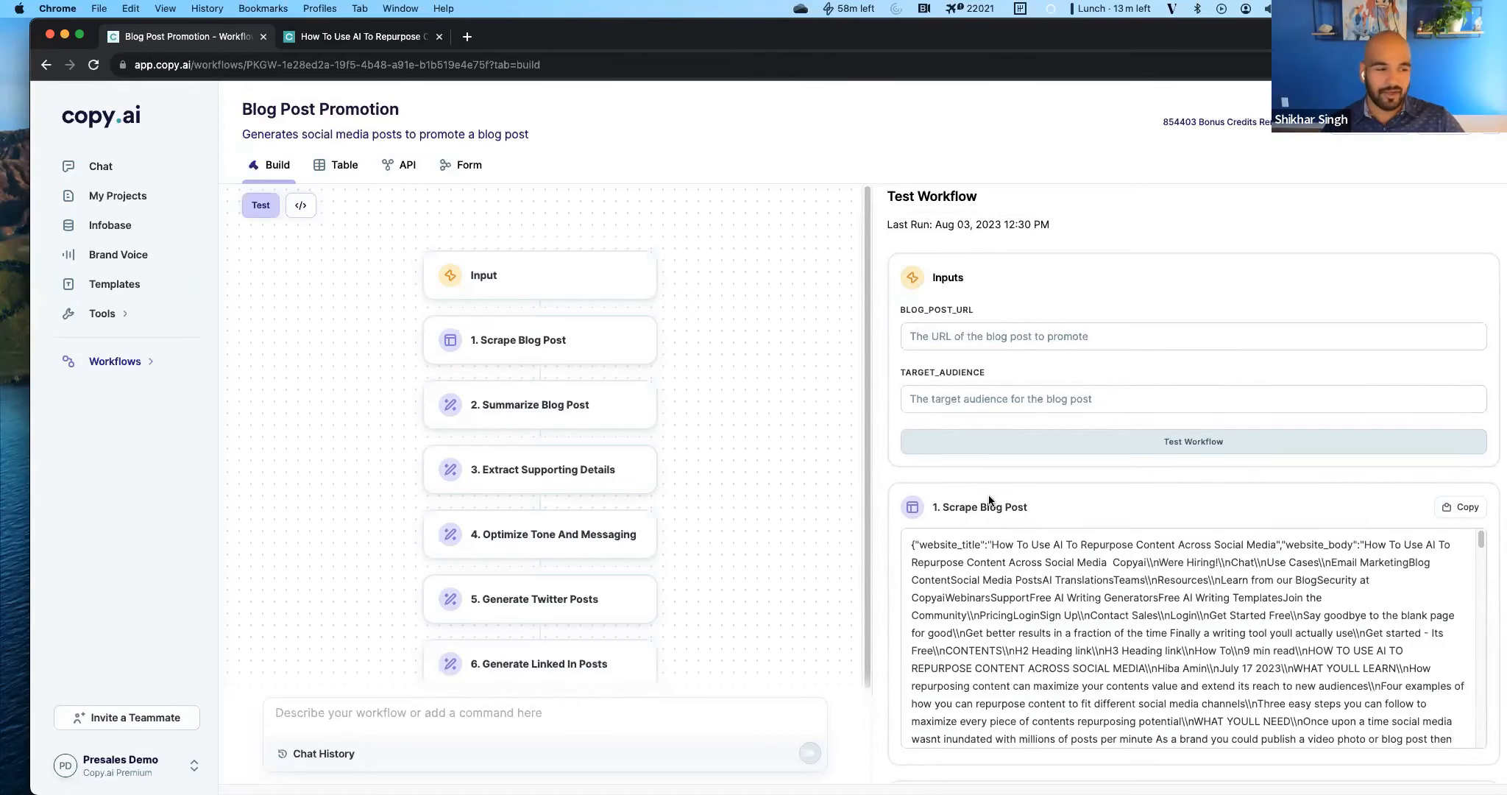
pyautogui.scroll(-3, 990, 500)
pyautogui.scroll(-2, 508, 530)
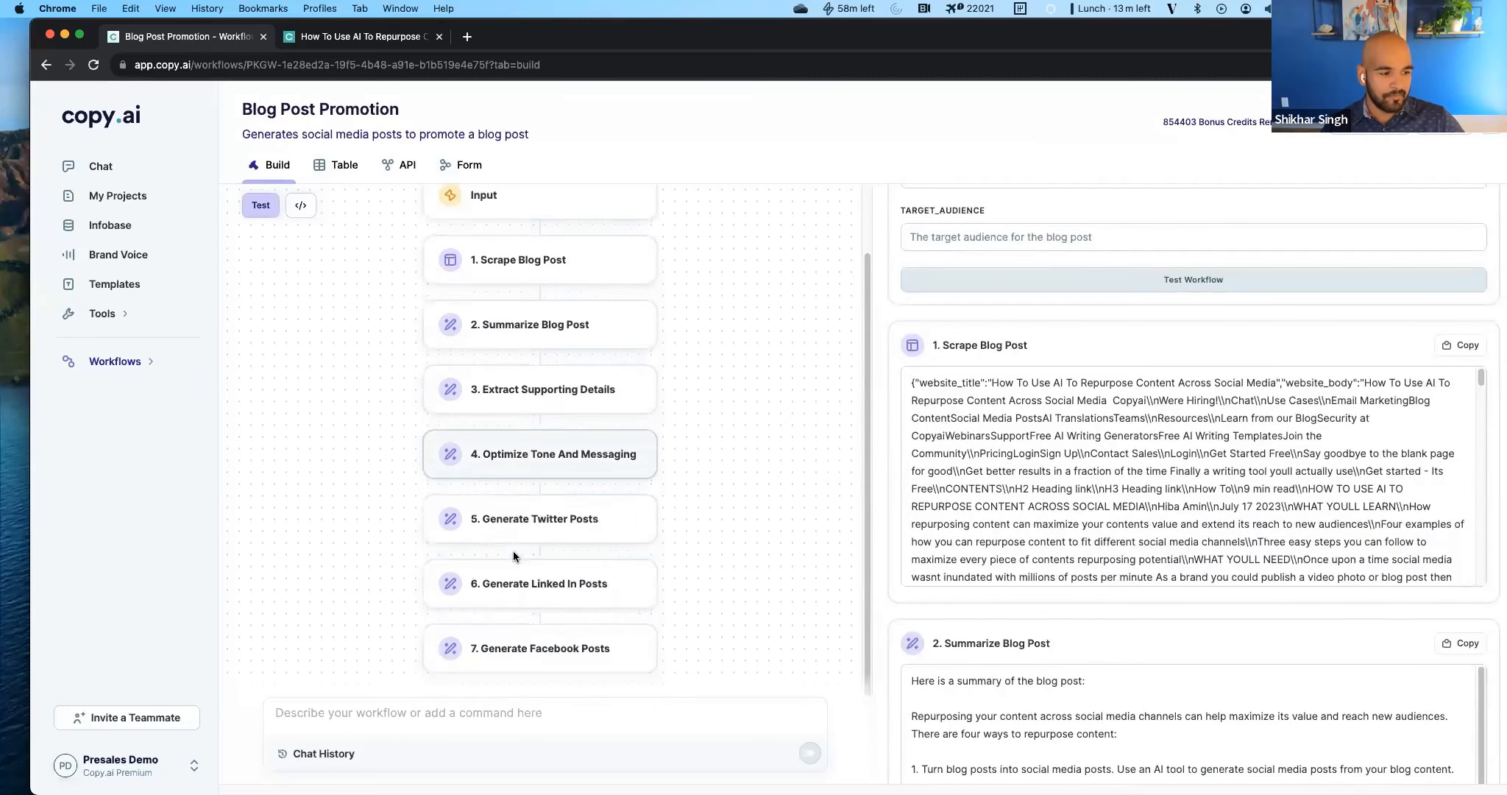
# Add the line "Use the following linkedin posts as examples for your output copy:" to the end of the Generate Linked In Posts prompt instructions.
pyautogui.scroll(-1, 514, 551)
pyautogui.click(584, 553)
pyautogui.click(1188, 431)
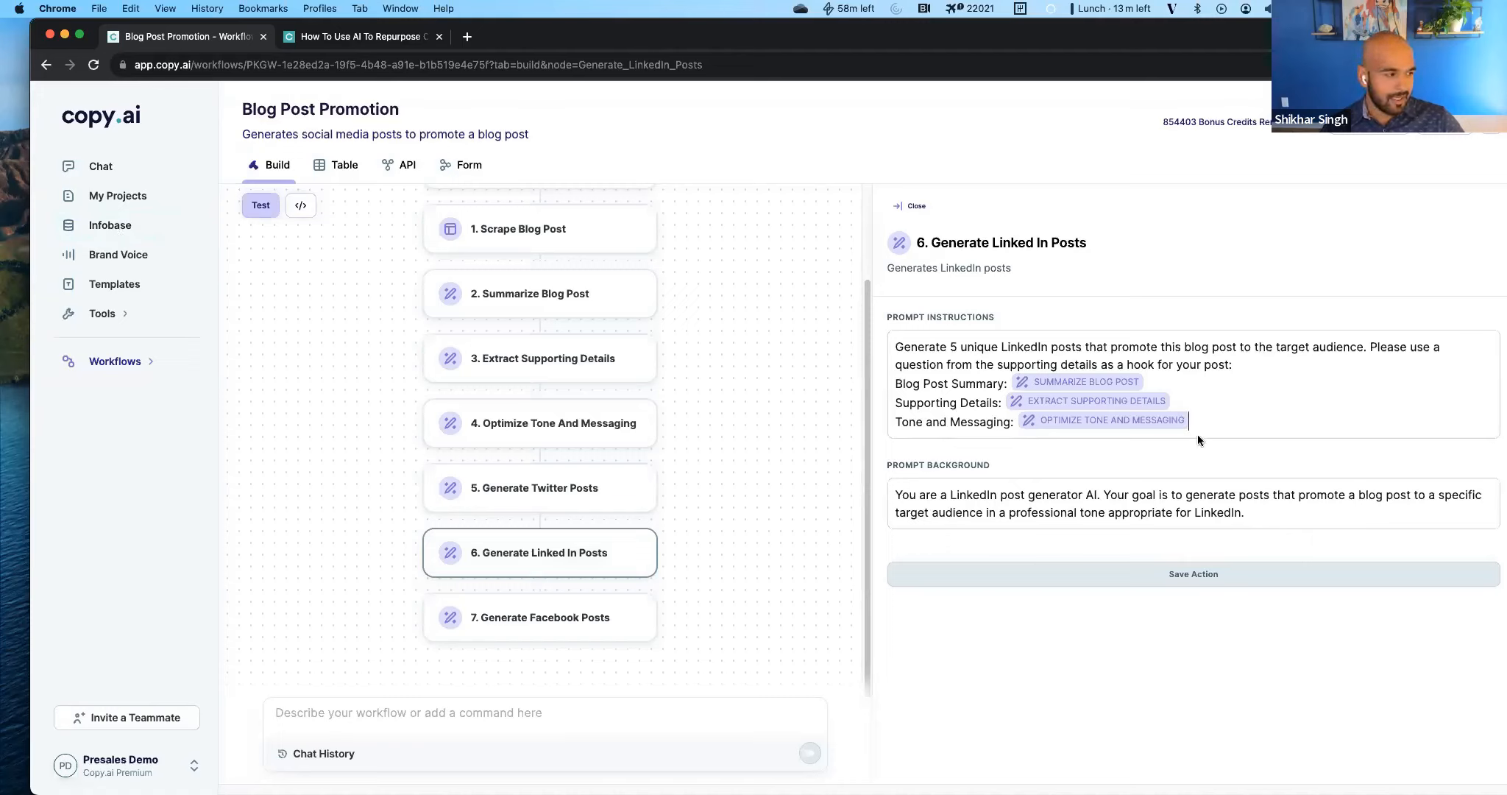
pyautogui.press('Return')
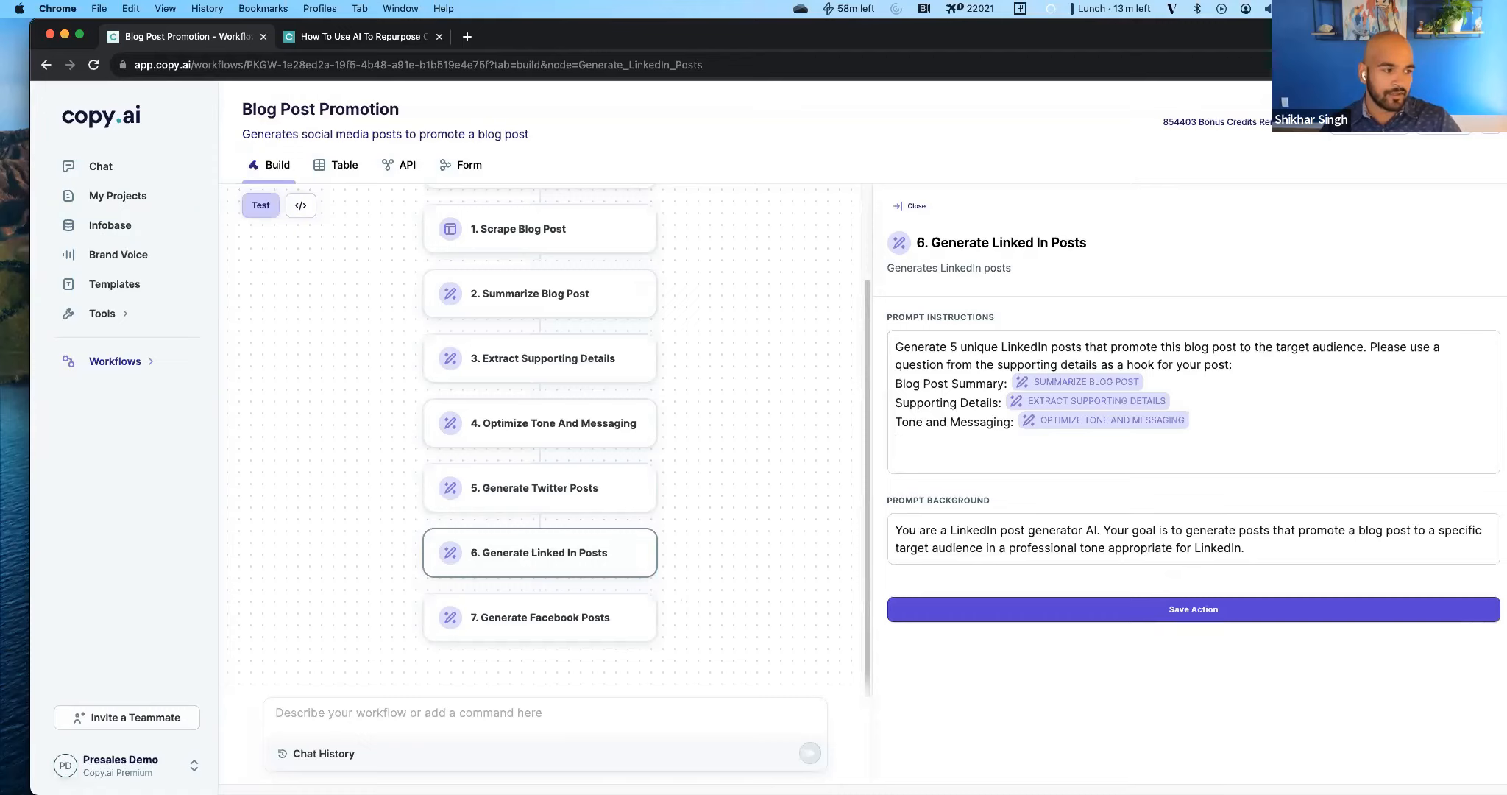
pyautogui.press('Return')
pyautogui.write('Use the follow')
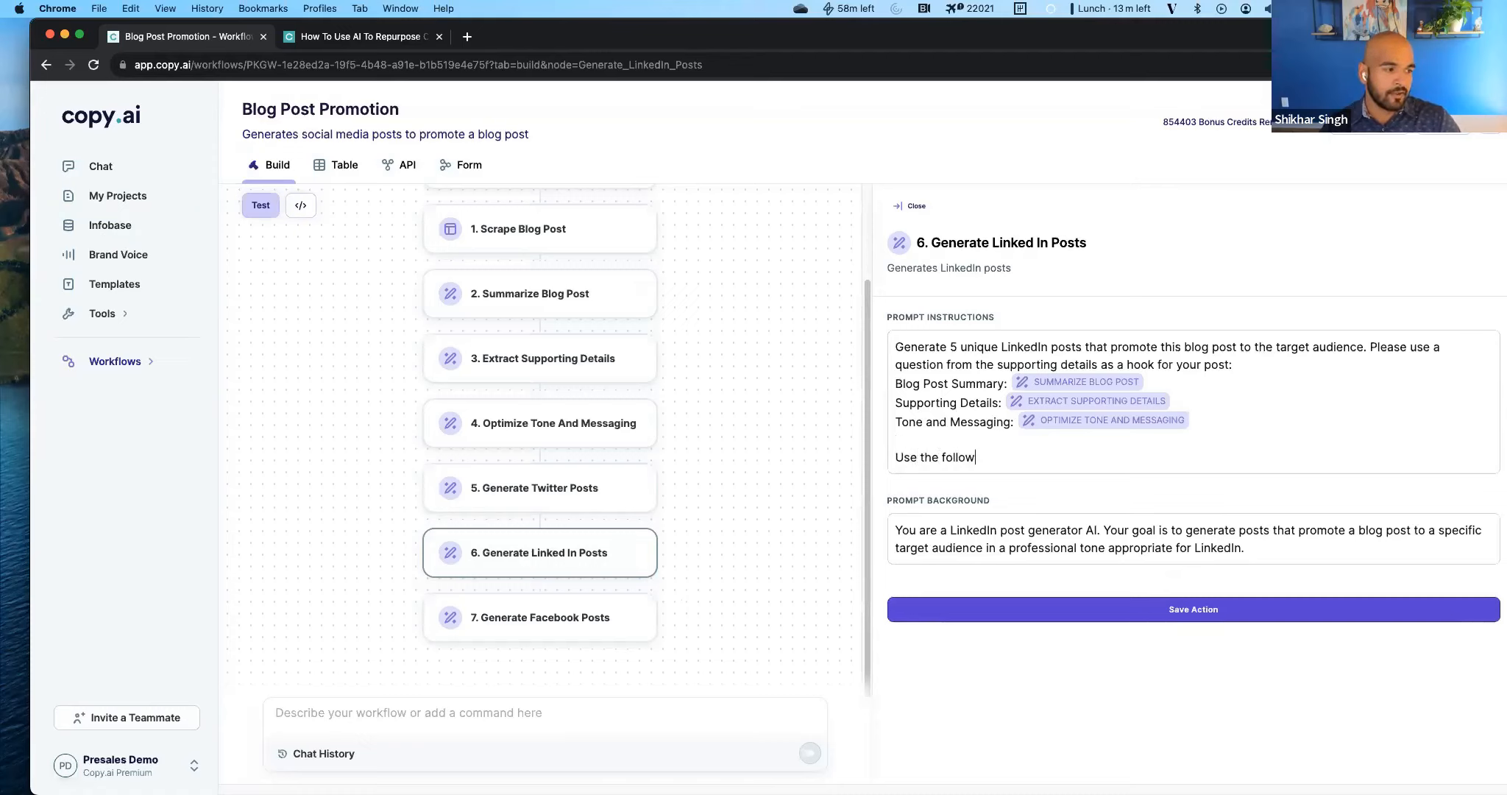
pyautogui.write('ing linkdin')
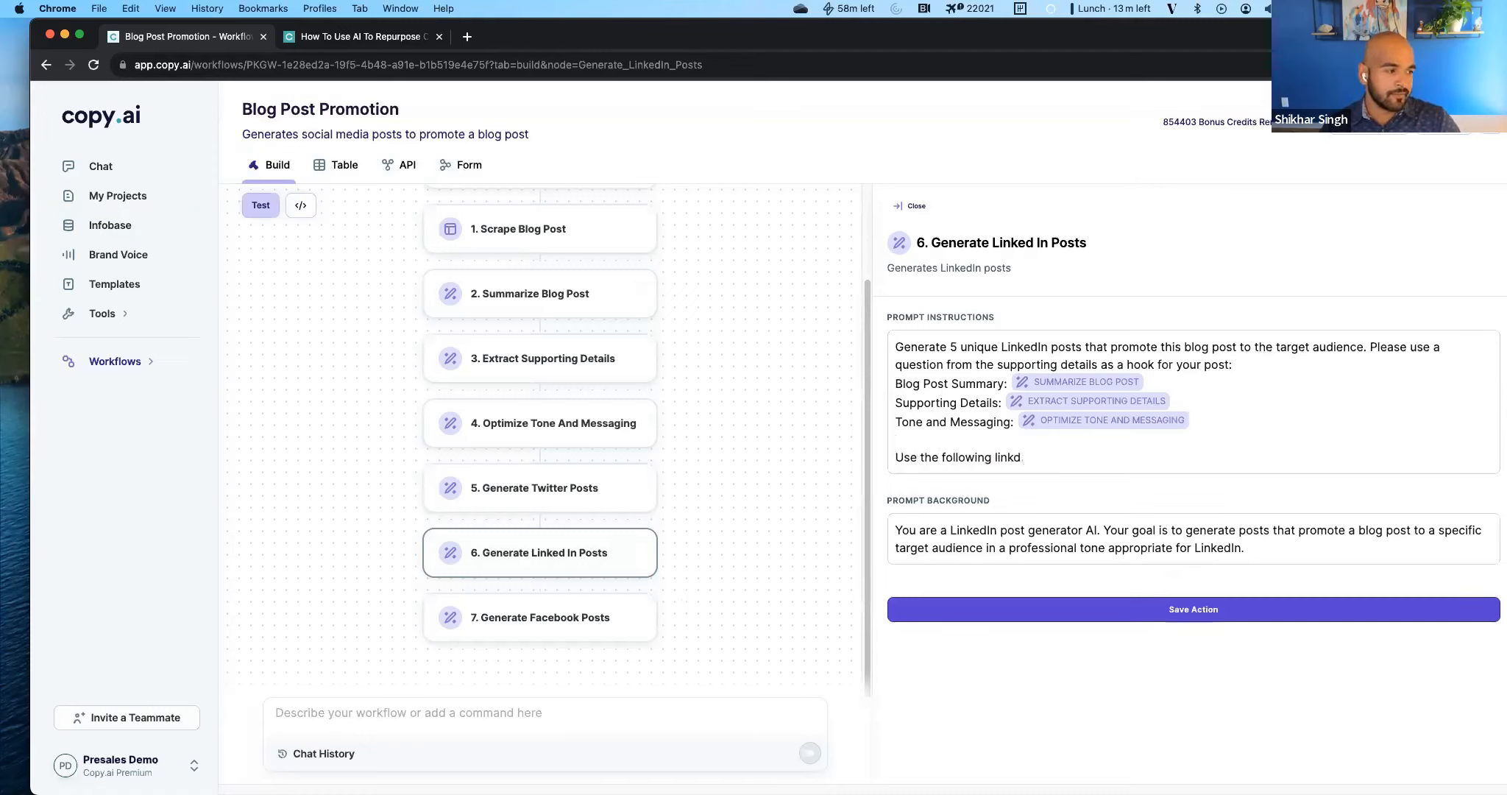
pyautogui.press('BackSpace')
pyautogui.write('edin pposts as examples for your output copy')
pyautogui.press('Return')
pyautogui.press('BackSpace')
pyautogui.write(':')
pyautogui.press('Return')
# Start a # reference below the example-posts line and browse the available workflow inputs, actions and Infobase entries.
pyautogui.write('#')
pyautogui.press('Down')
pyautogui.press('Down')
pyautogui.press('Down')
pyautogui.press('Down')
pyautogui.press('Down')
pyautogui.press('Down')
pyautogui.press('Down')
pyautogui.press('Down')
pyautogui.press('Down')
pyautogui.press('Down')
pyautogui.press('Down')
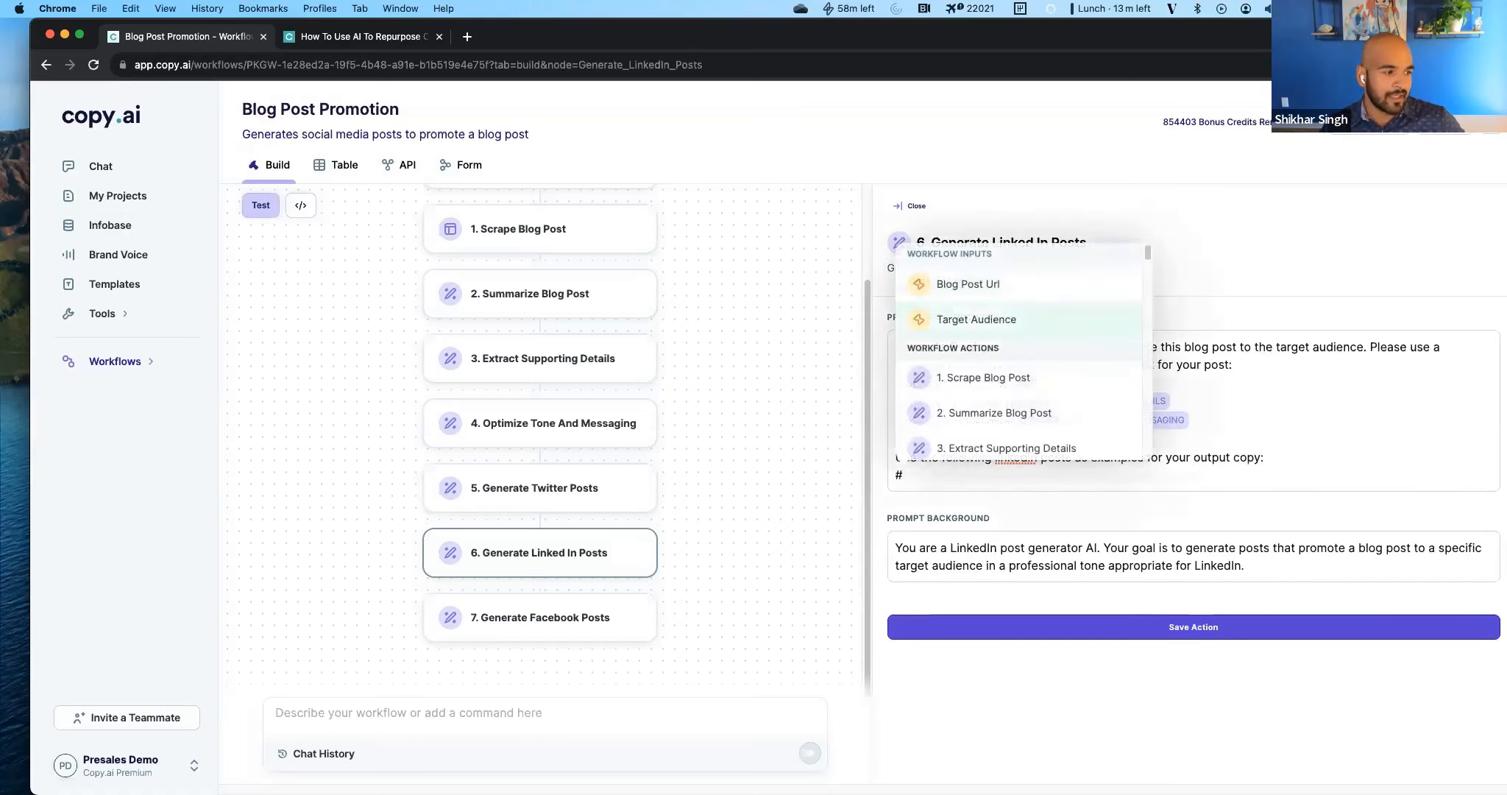
pyautogui.press('Down')
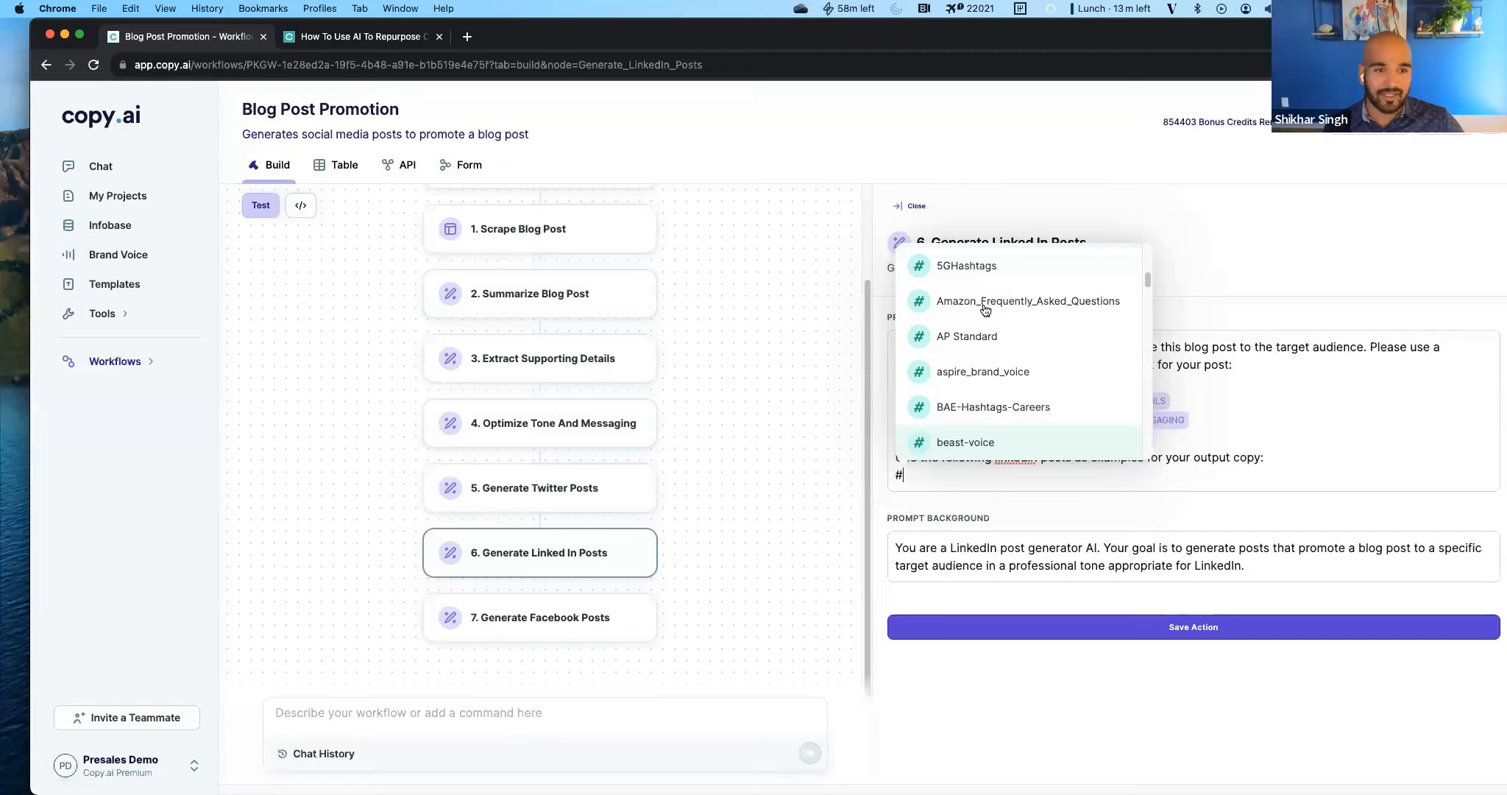
# Remove the example-posts line and its # reference from the Generate Linked In Posts prompt instructions.
pyautogui.click(969, 477)
pyautogui.tripleClick(1027, 452)
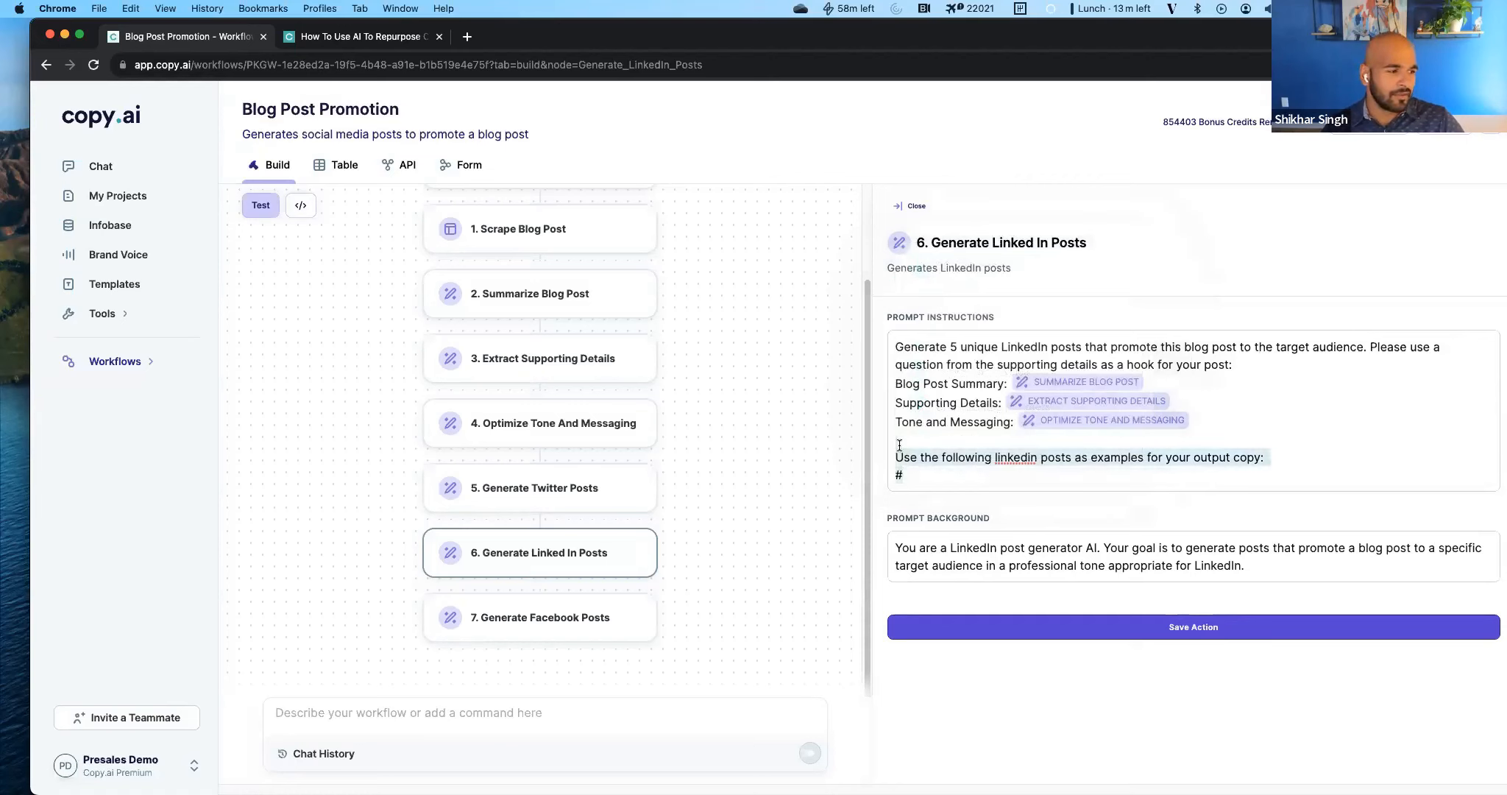
pyautogui.press('BackSpace')
pyautogui.press('BackSpace')
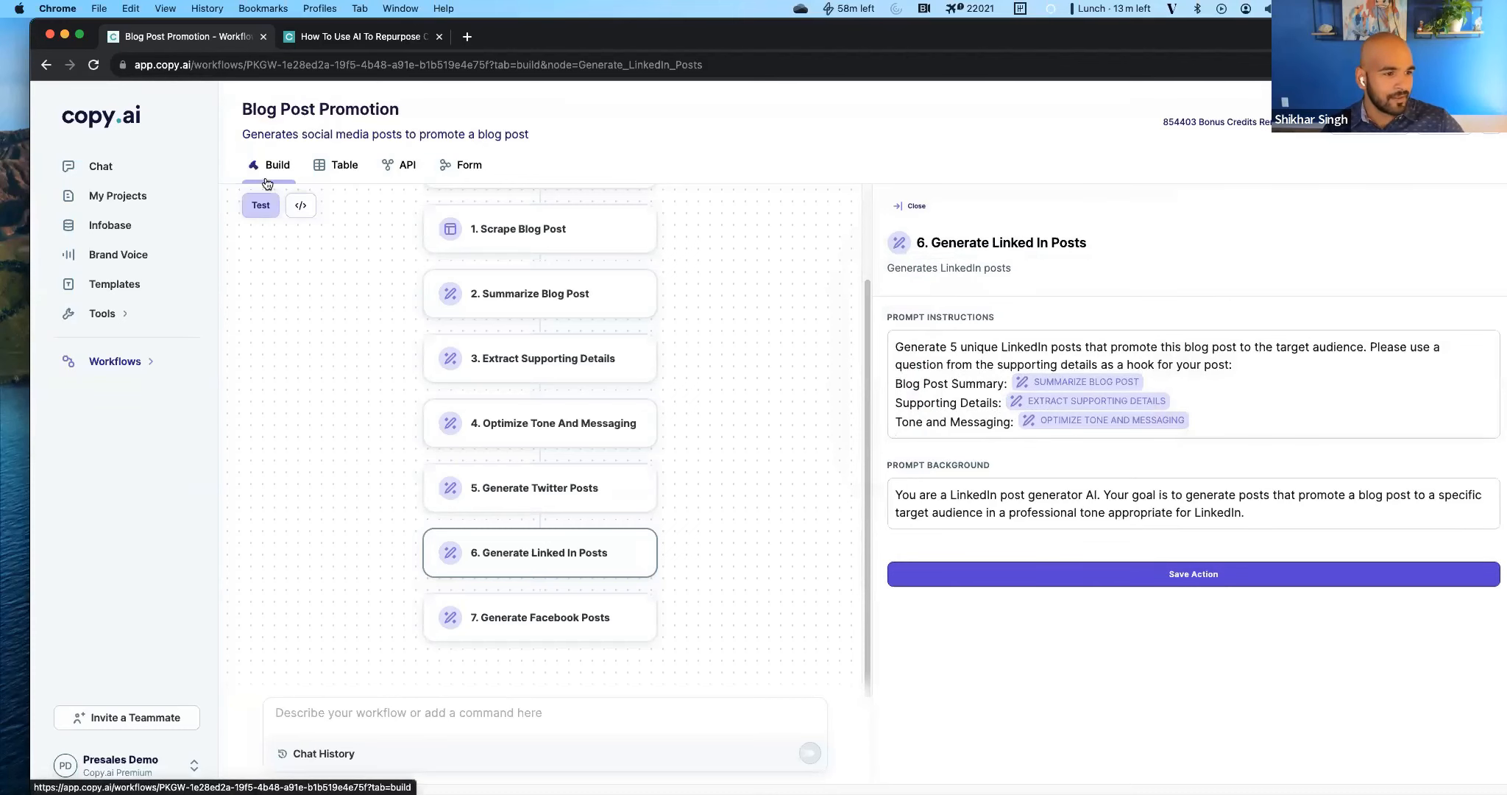
# Return to the test results and examine the Extract Supporting Details and Optimize Tone And Messaging outputs.
pyautogui.click(261, 205)
pyautogui.scroll(-10, 986, 442)
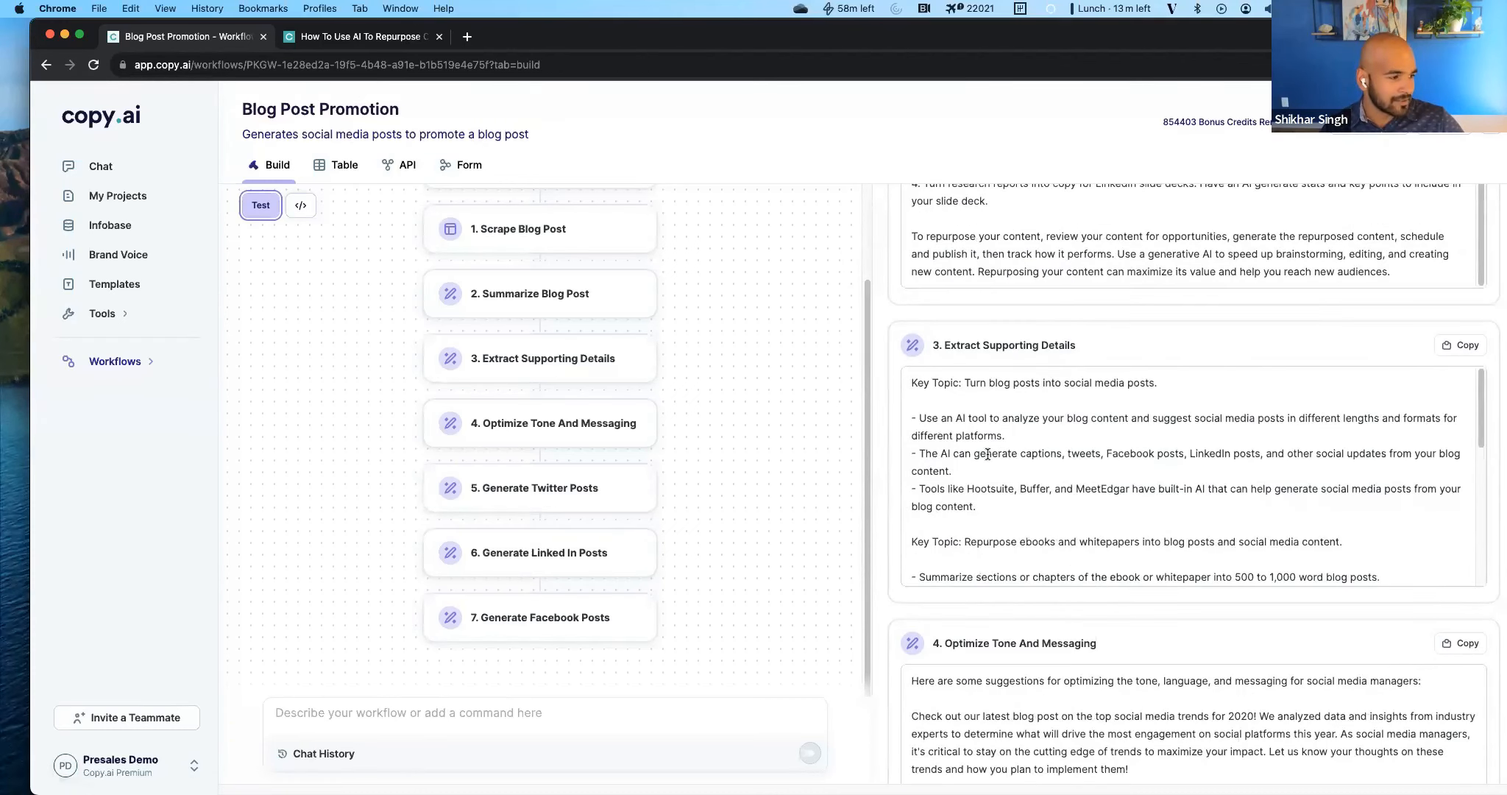
pyautogui.scroll(-10, 986, 382)
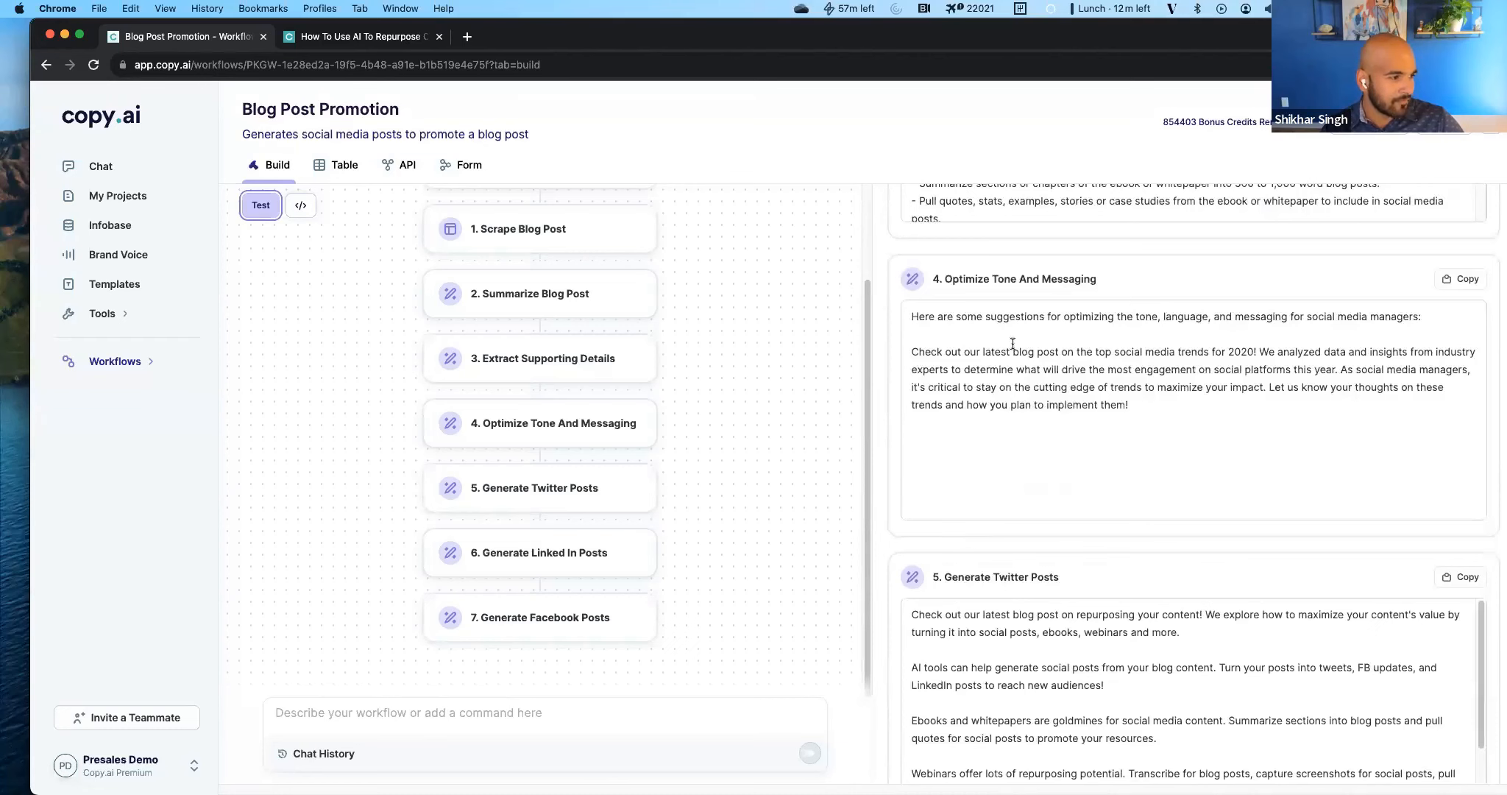
pyautogui.moveTo(986, 321); pyautogui.dragTo(1107, 429)
pyautogui.click(1138, 427)
pyautogui.click(1107, 428)
pyautogui.scroll(-4, 1092, 541)
pyautogui.scroll(-10, 1092, 540)
# Open the Optimize Tone And Messaging action and read how its prompt instructions use the target audience.
pyautogui.click(523, 431)
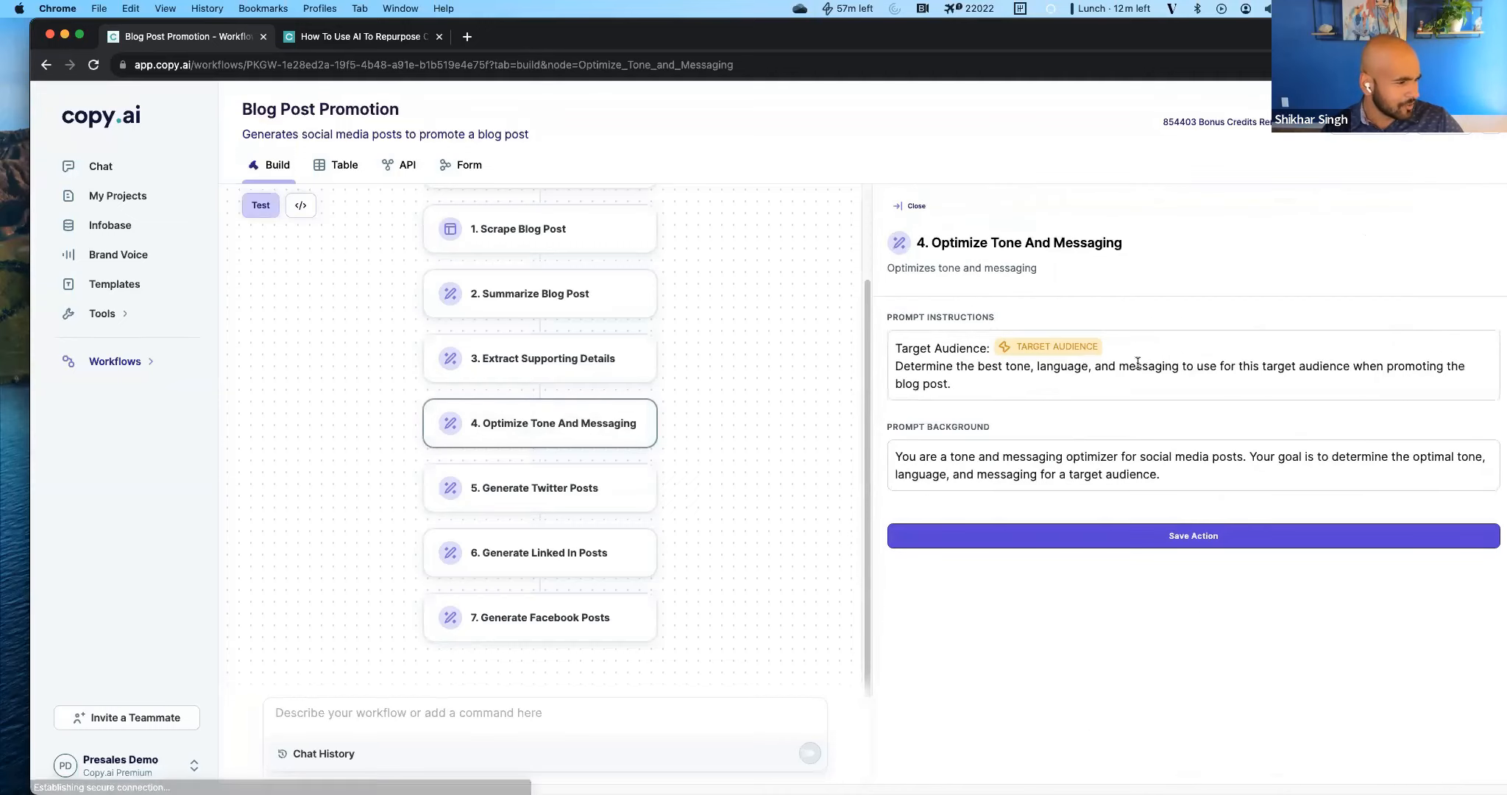
pyautogui.moveTo(1047, 378); pyautogui.dragTo(1042, 367)
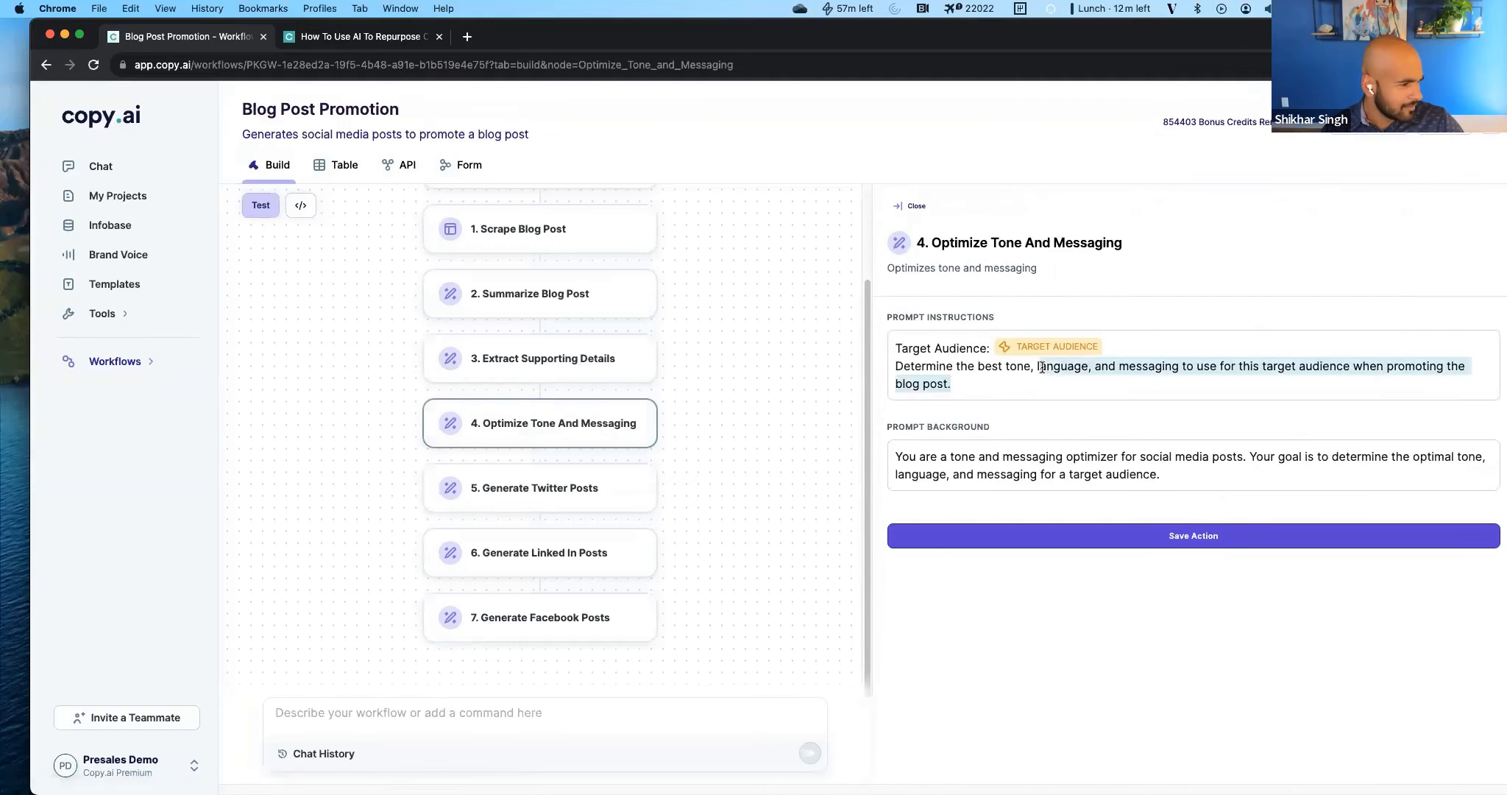
pyautogui.click(1042, 367)
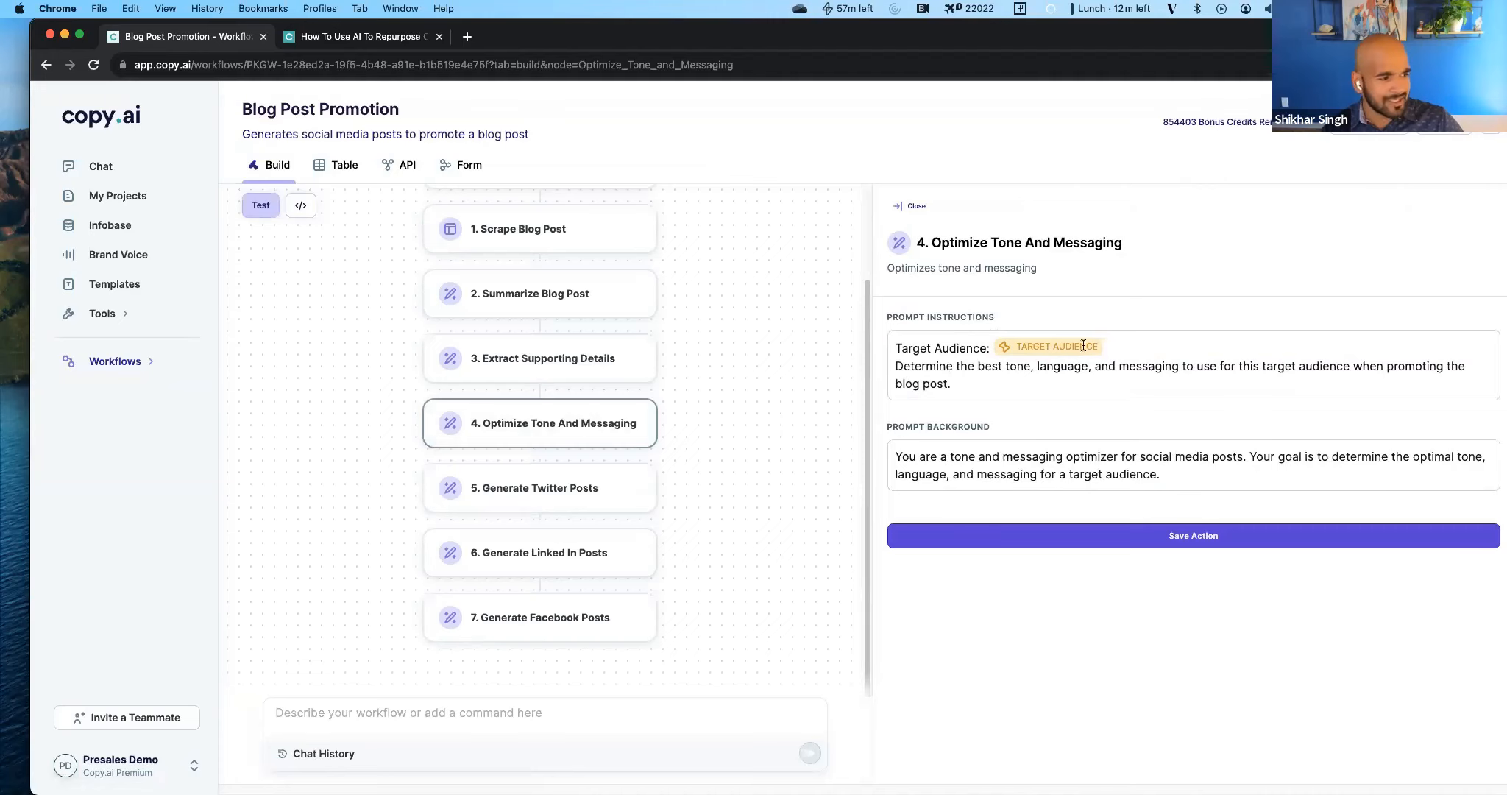
pyautogui.moveTo(951, 385); pyautogui.dragTo(951, 371)
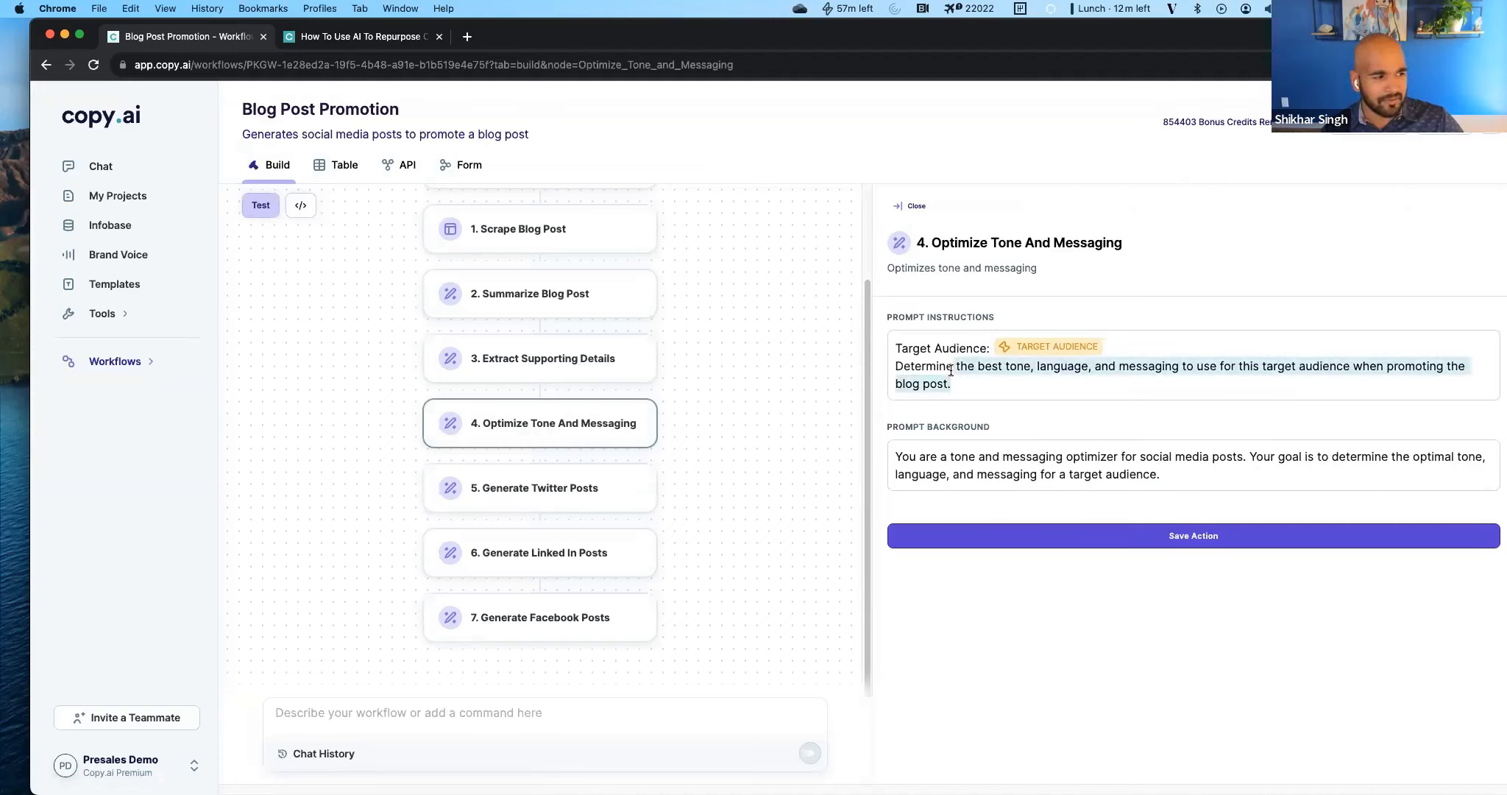
pyautogui.click(942, 357)
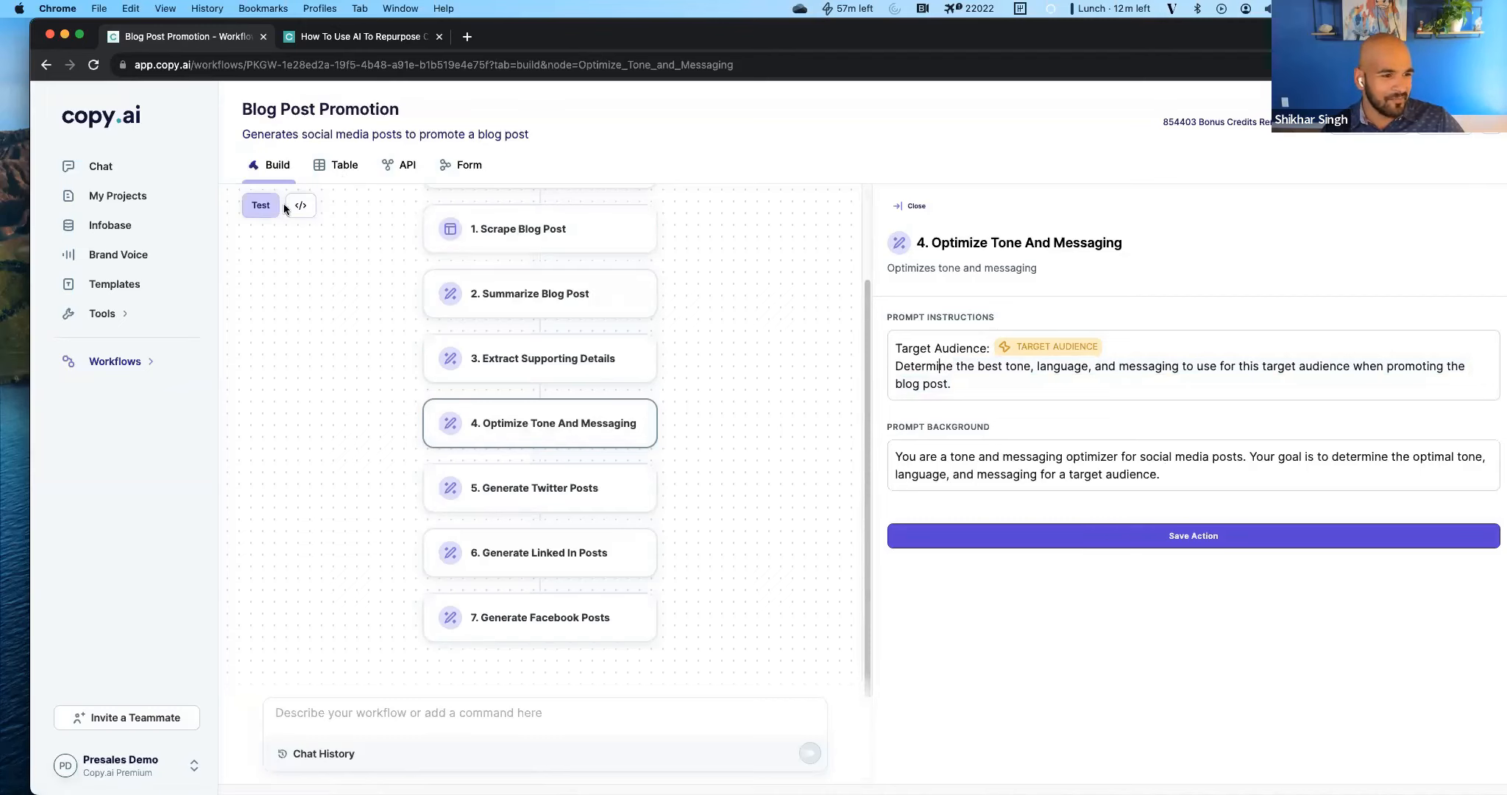
# Check the prompts of Extract Supporting Details and Summarize Blog Post against the Optimize Tone And Messaging prompt.
pyautogui.click(596, 354)
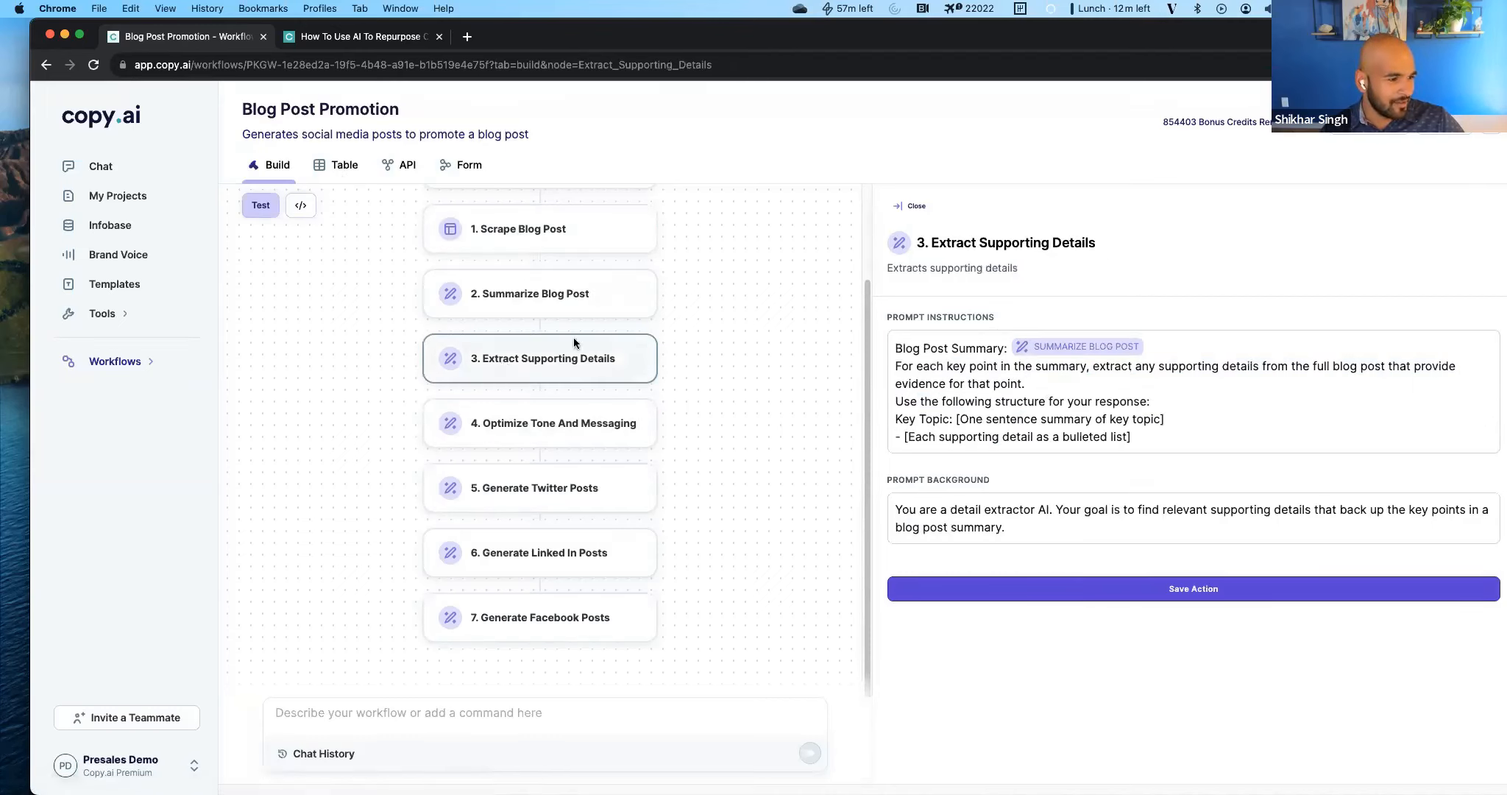
pyautogui.click(535, 297)
pyautogui.click(537, 438)
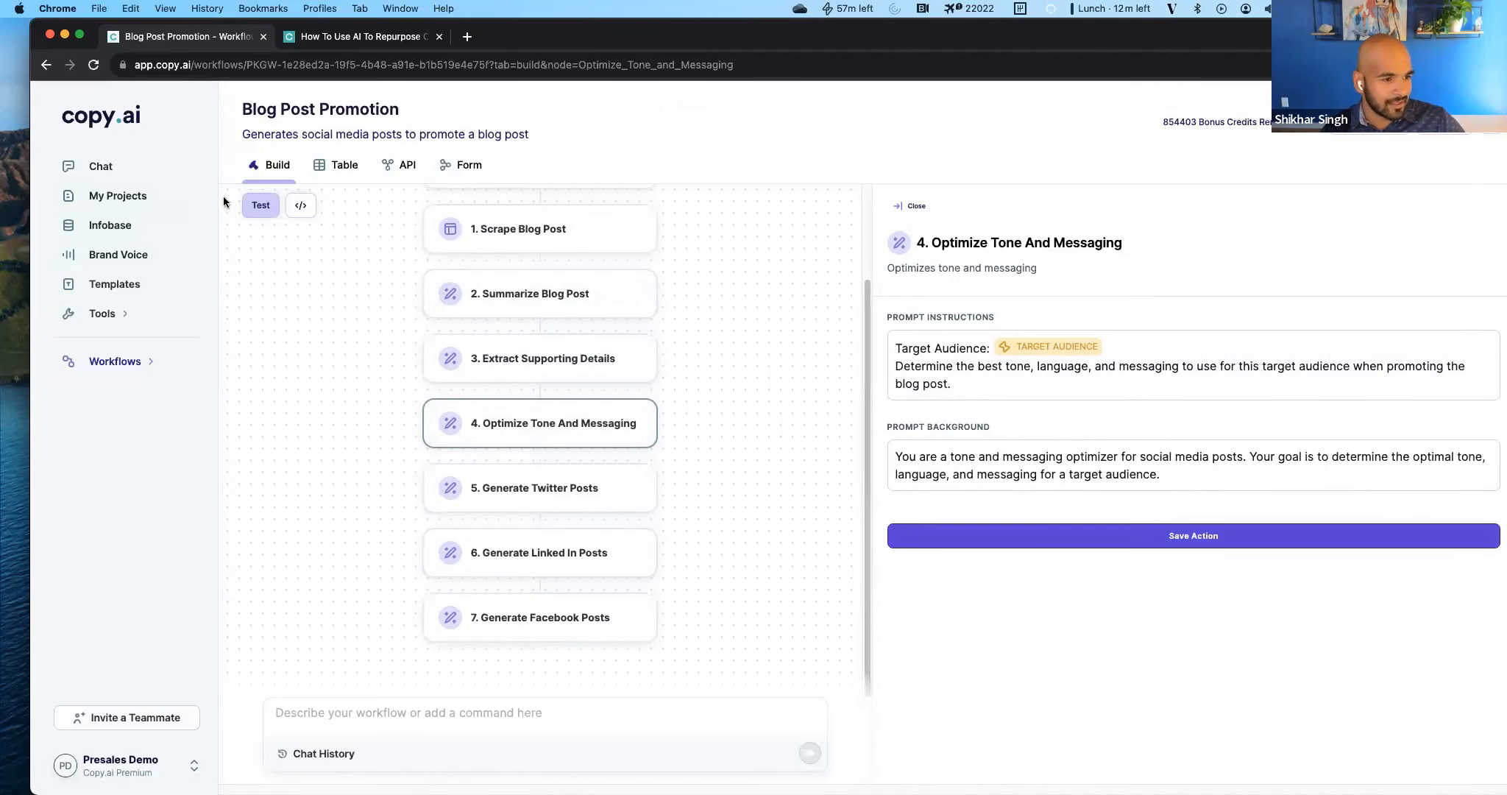
# Reopen the test results and read the suggested copy in the Optimize Tone And Messaging output.
pyautogui.click(260, 204)
pyautogui.scroll(-4, 1035, 542)
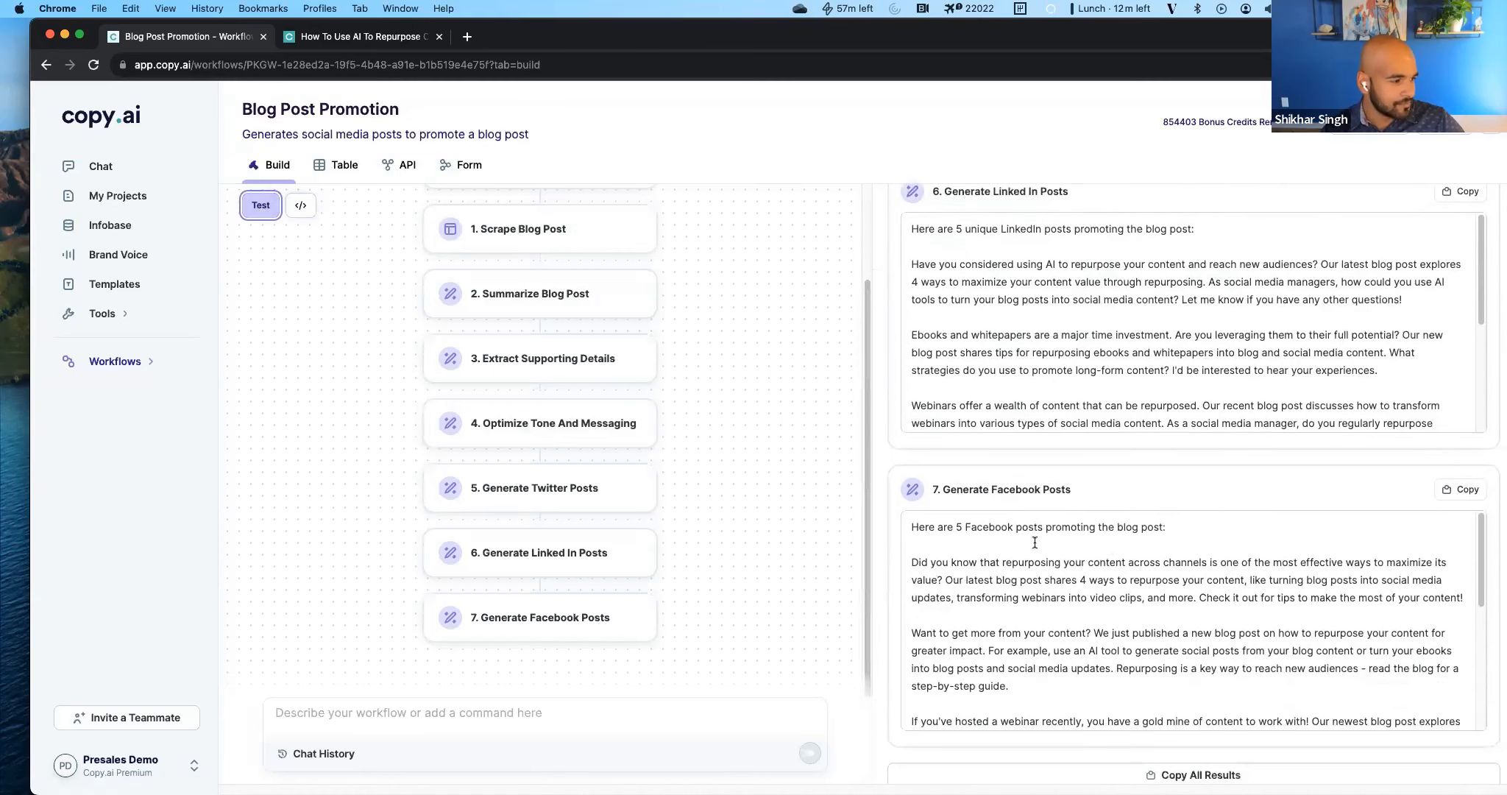
pyautogui.scroll(5, 1034, 542)
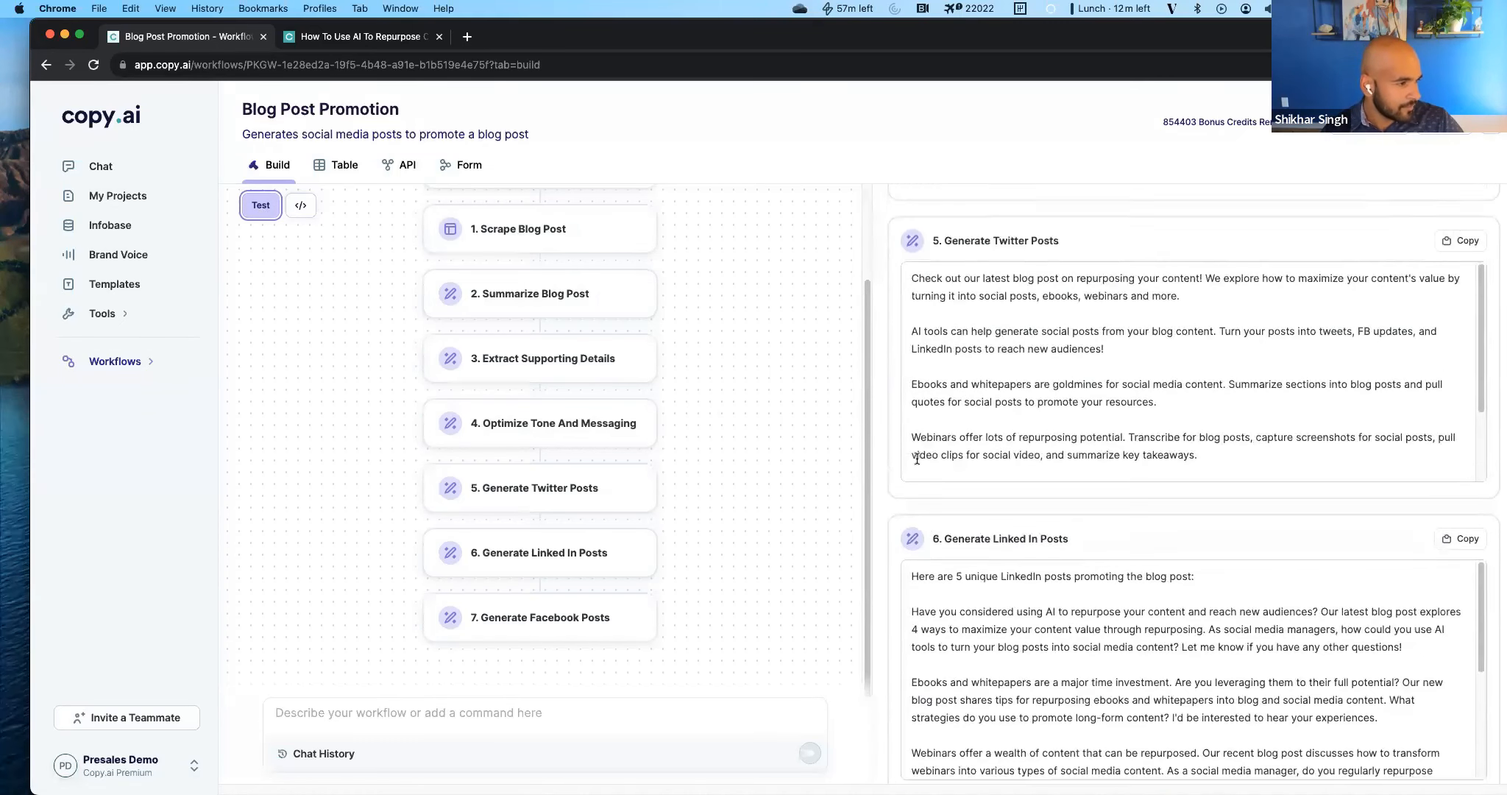
pyautogui.scroll(5, 971, 400)
pyautogui.moveTo(1013, 362); pyautogui.dragTo(1309, 377)
pyautogui.doubleClick(1296, 373)
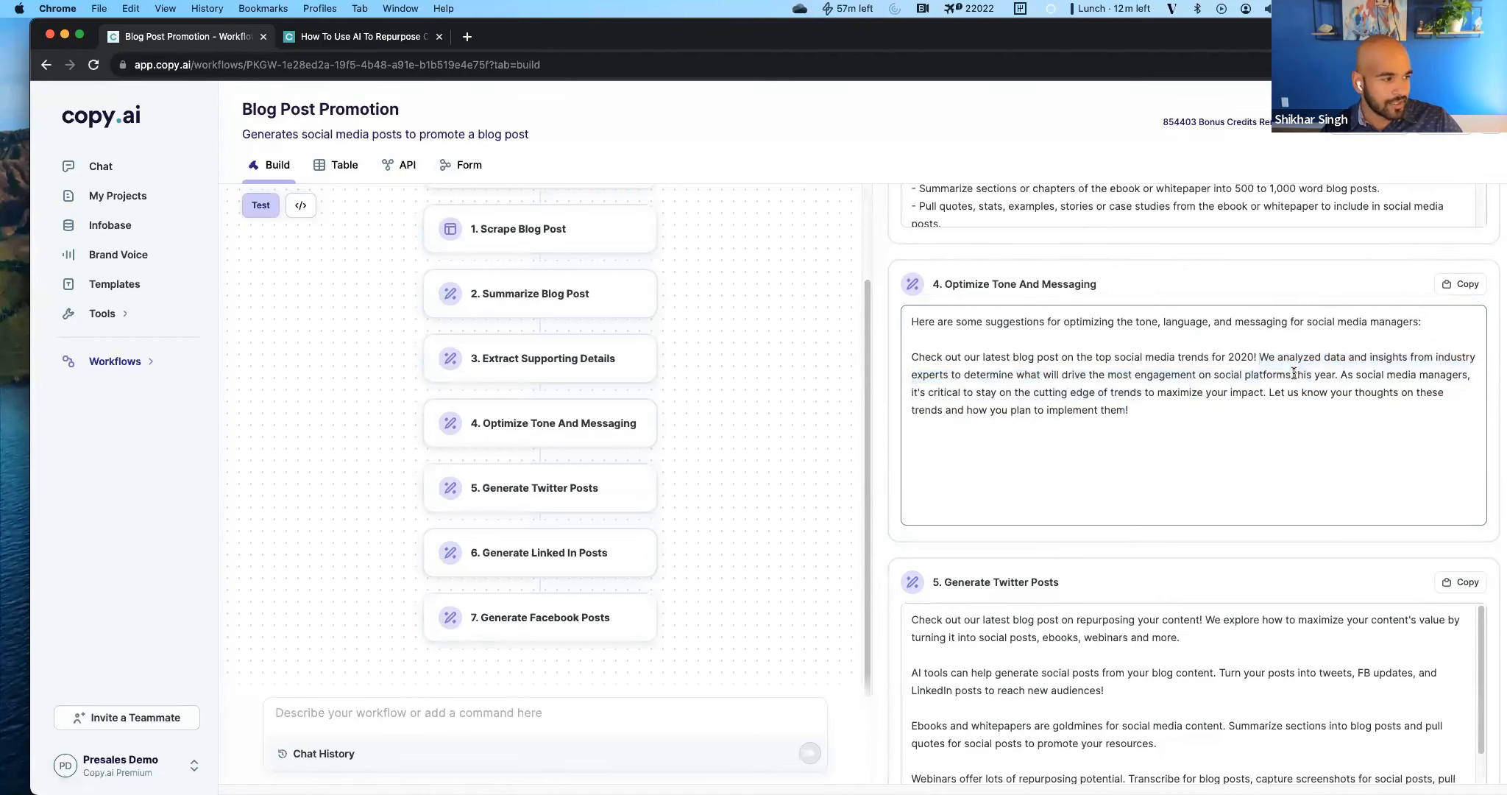
pyautogui.doubleClick(1340, 375)
pyautogui.click(1344, 405)
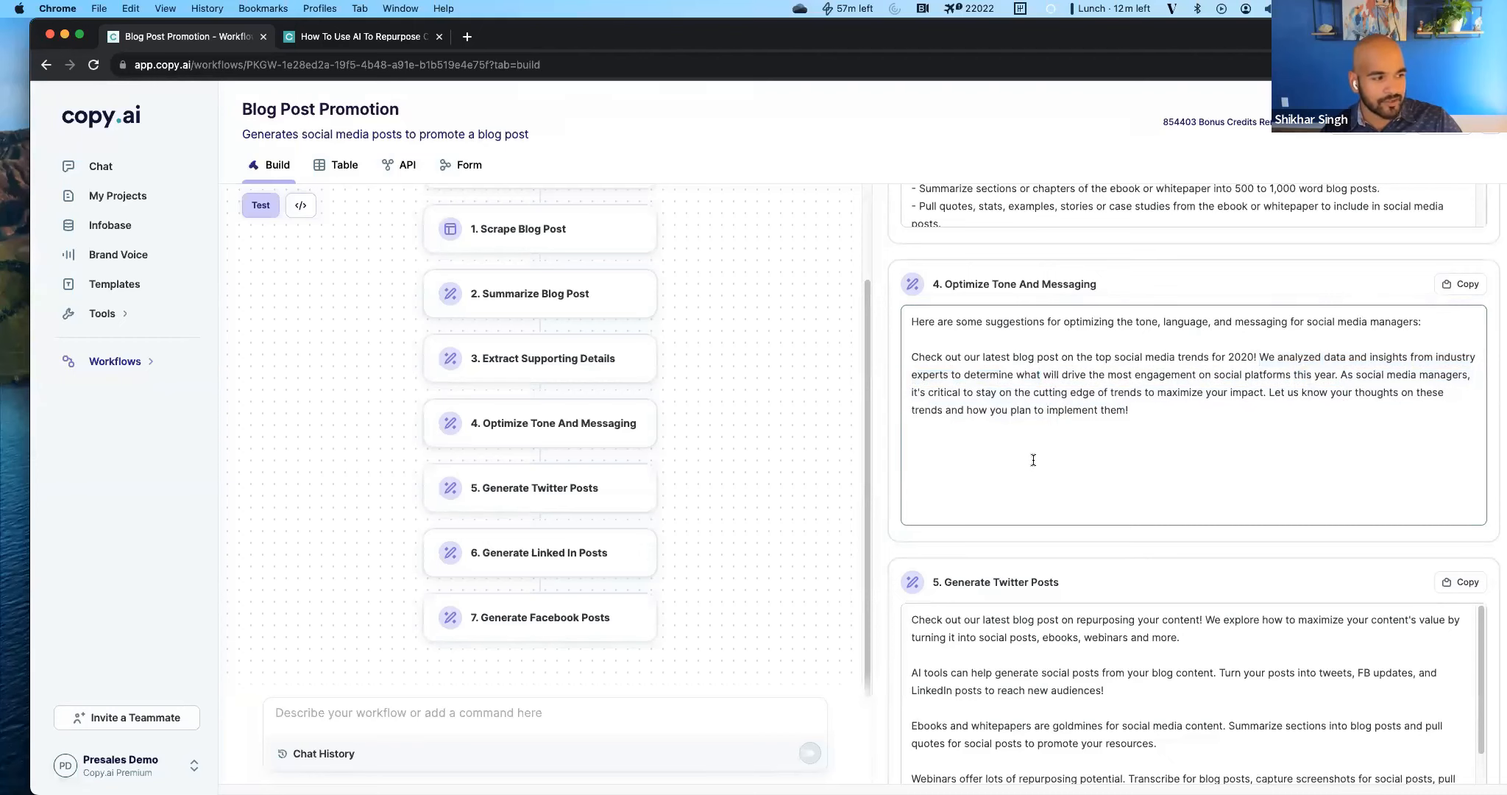
# Review the generated Twitter posts and read through all of the generated LinkedIn posts in the test results.
pyautogui.scroll(-3, 1262, 415)
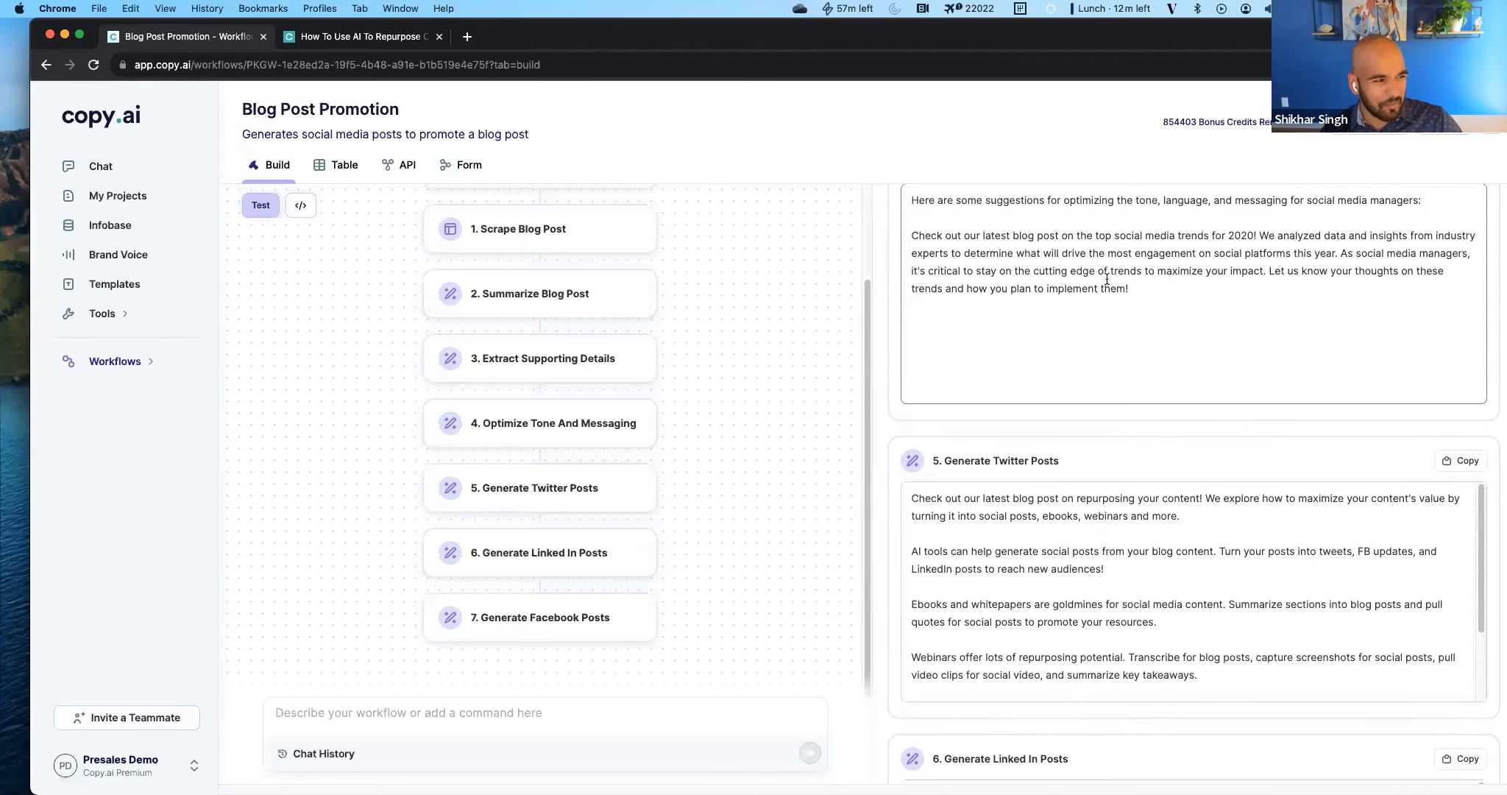
pyautogui.scroll(-1, 1111, 276)
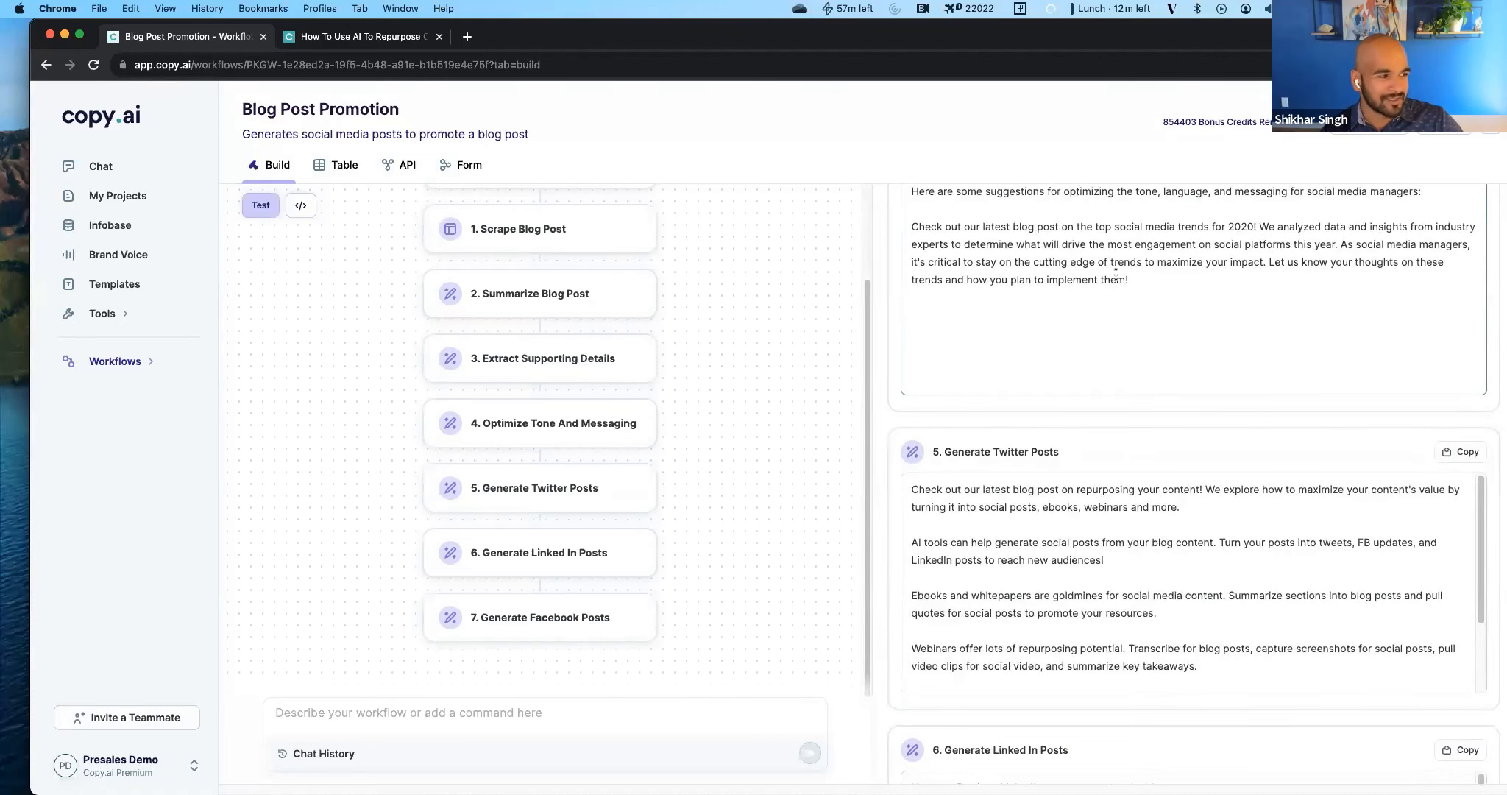
pyautogui.scroll(-2, 1227, 437)
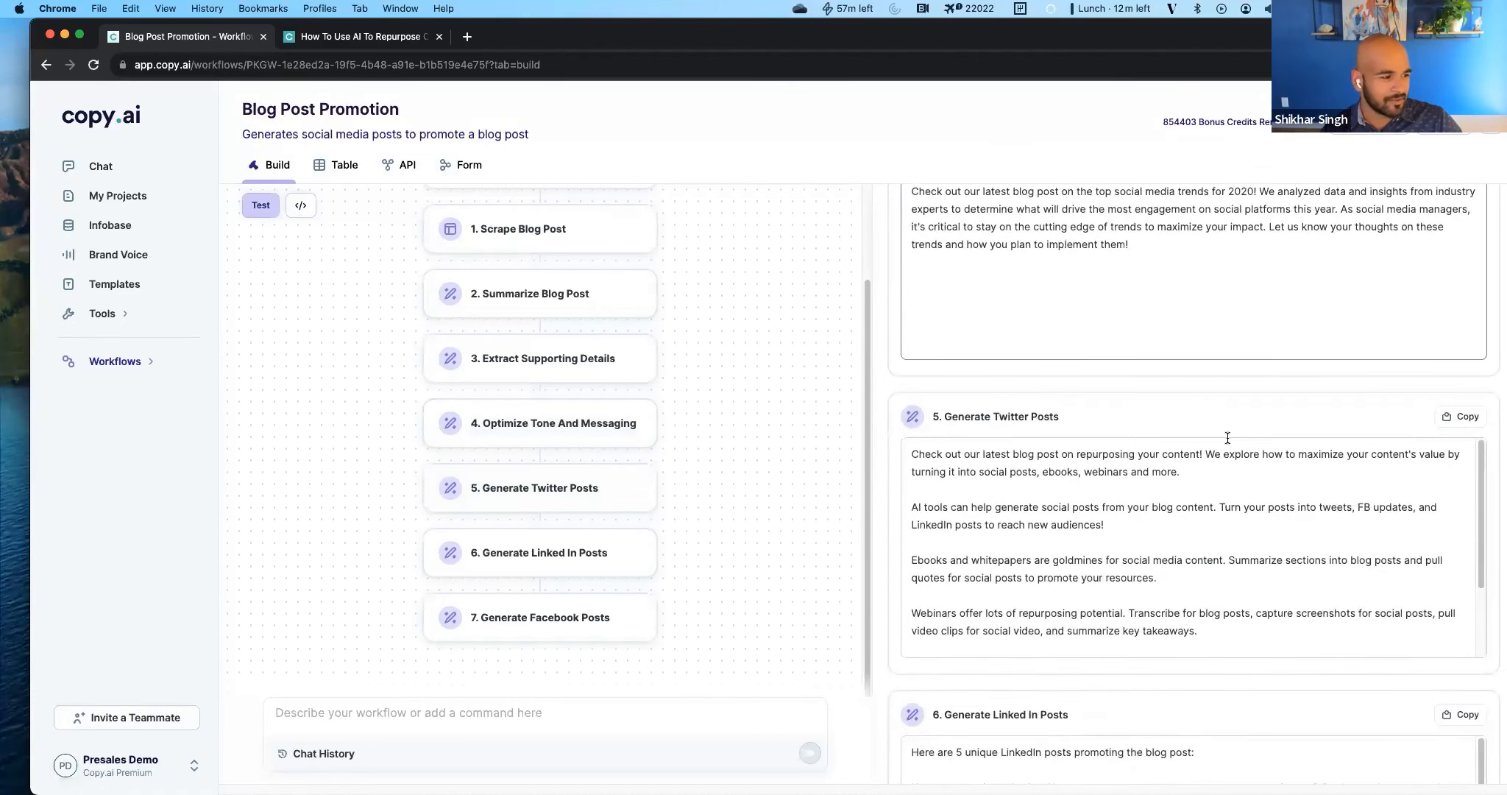
pyautogui.scroll(-2, 986, 346)
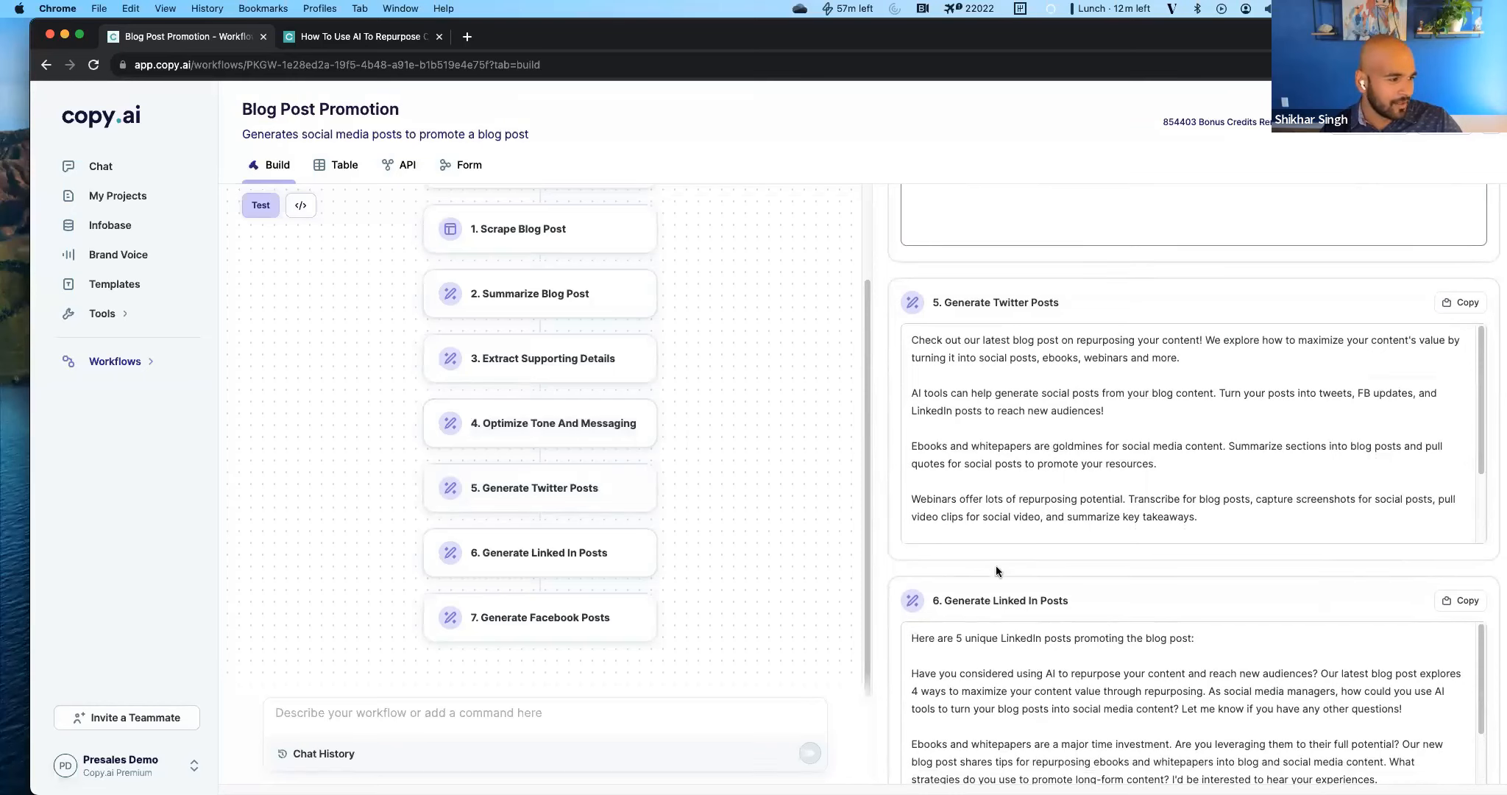
pyautogui.scroll(-5, 931, 601)
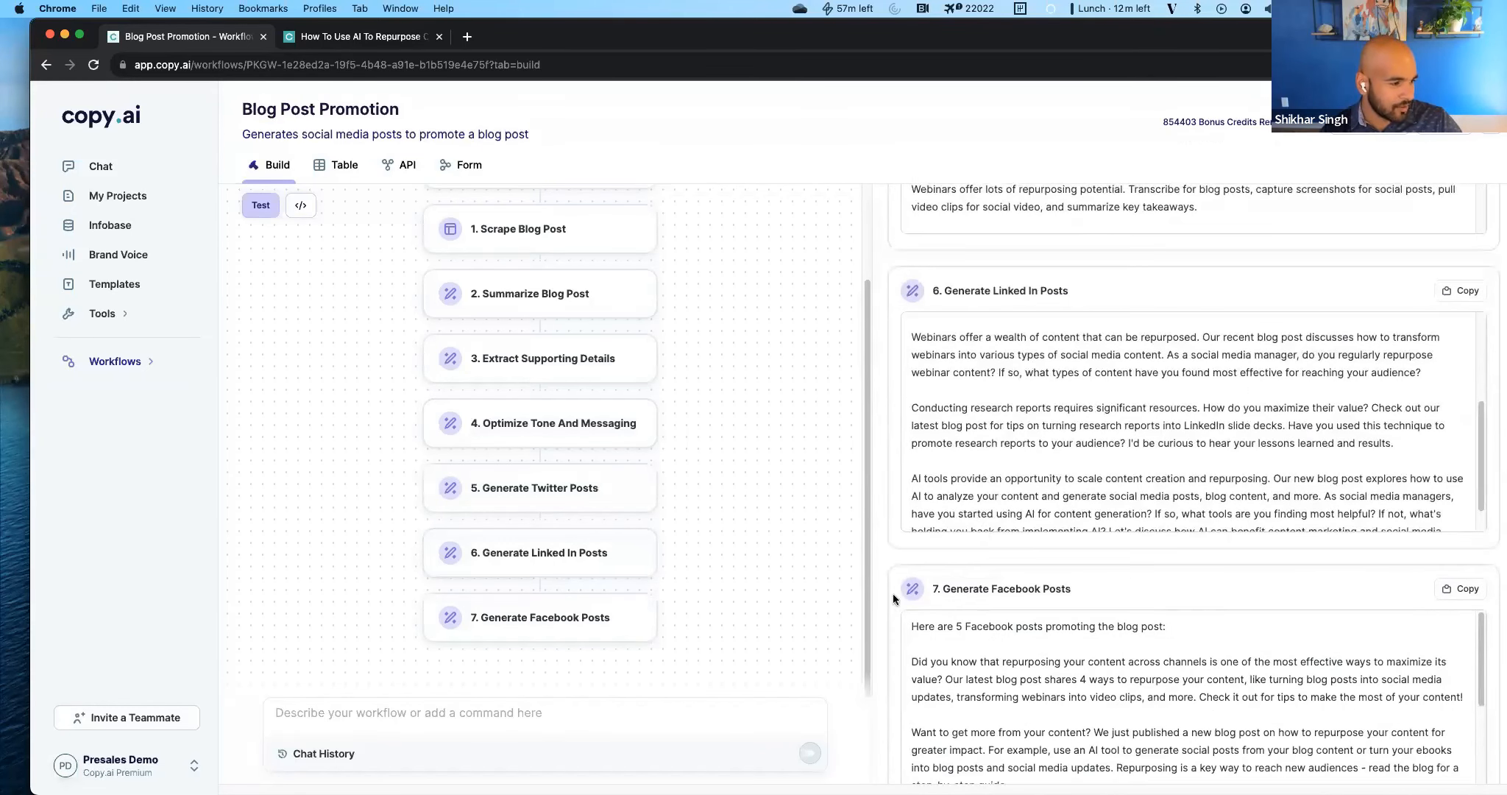
pyautogui.scroll(3, 986, 498)
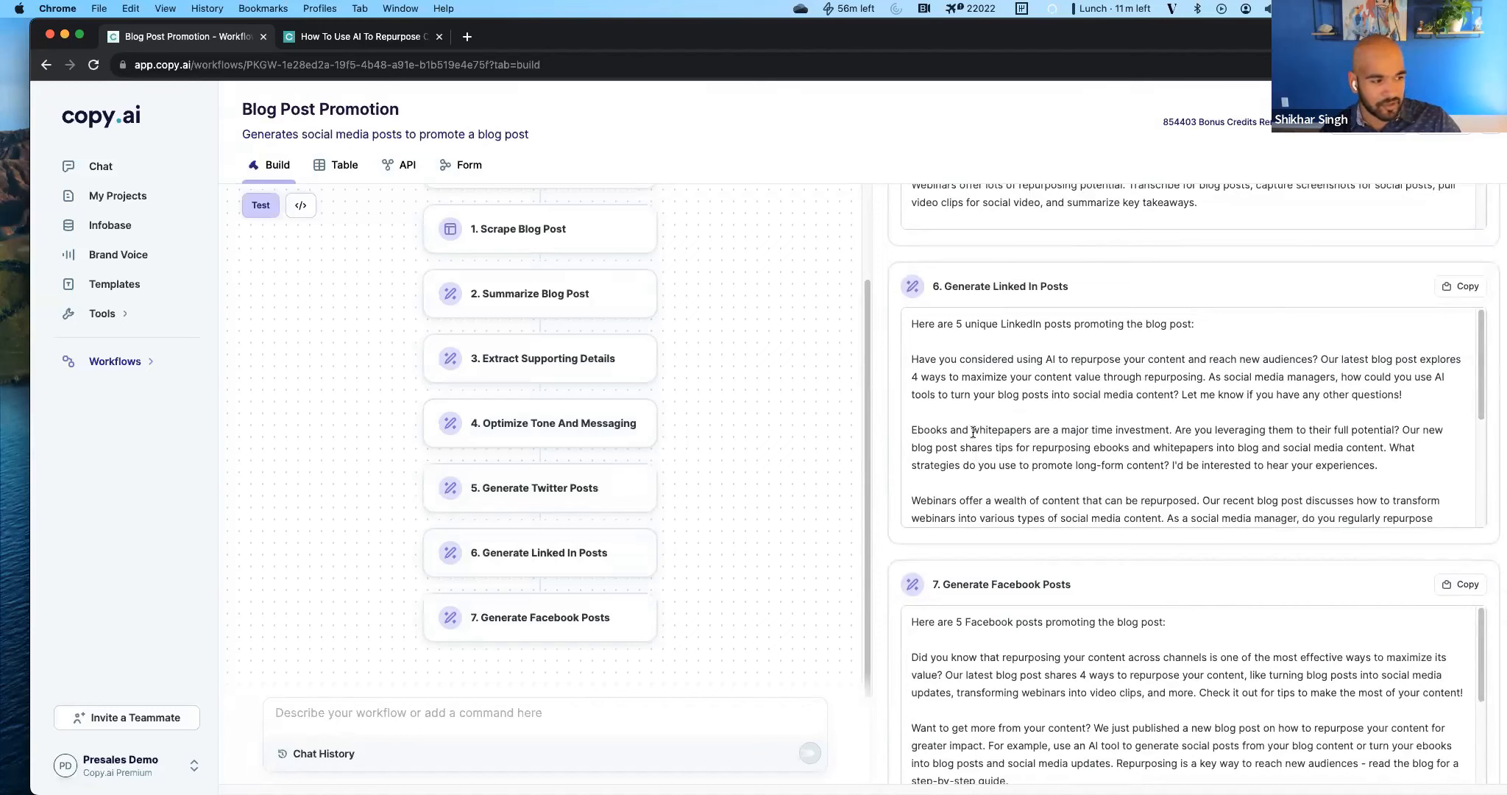
pyautogui.scroll(-4, 967, 444)
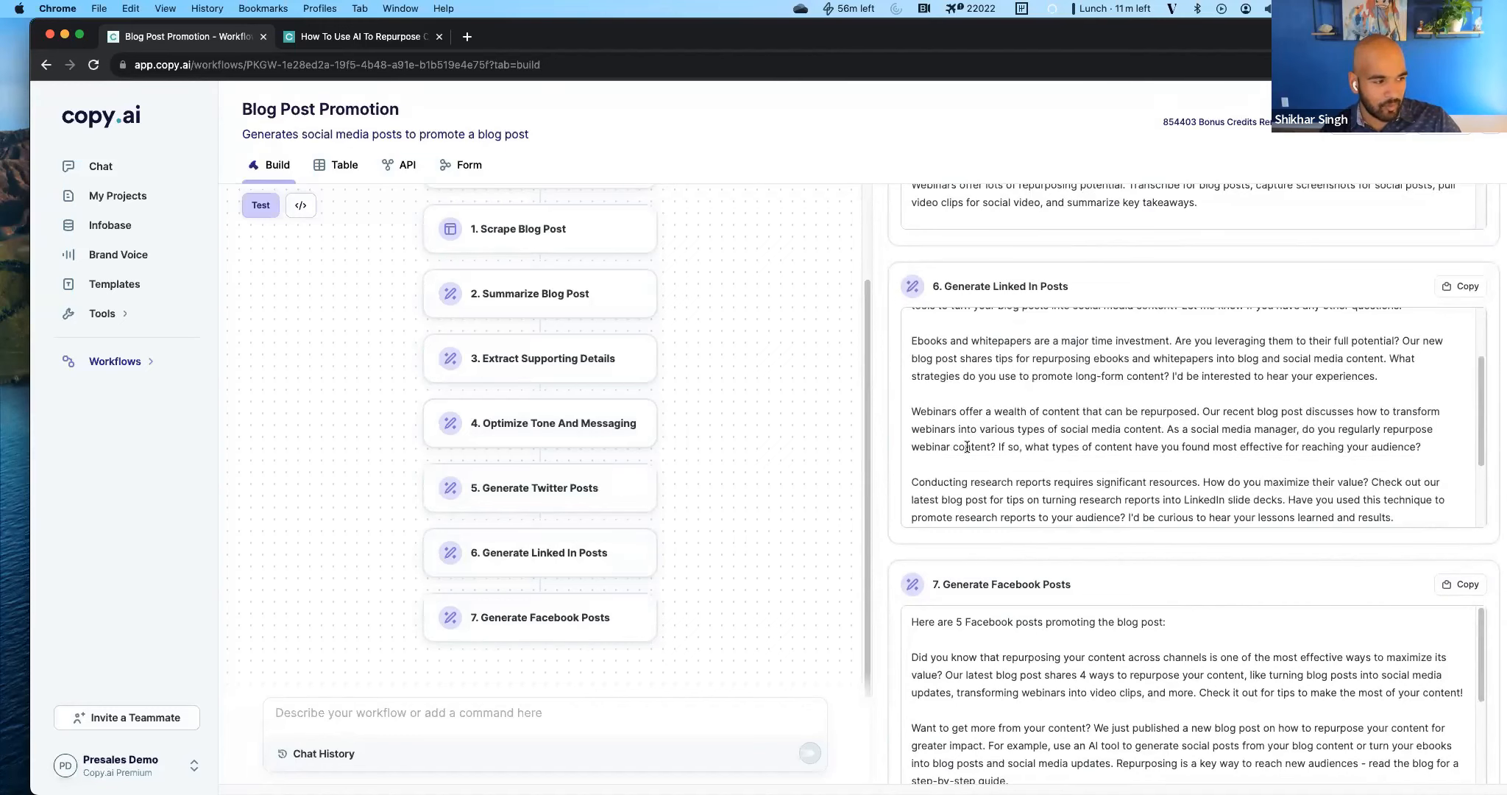
pyautogui.scroll(-4, 966, 447)
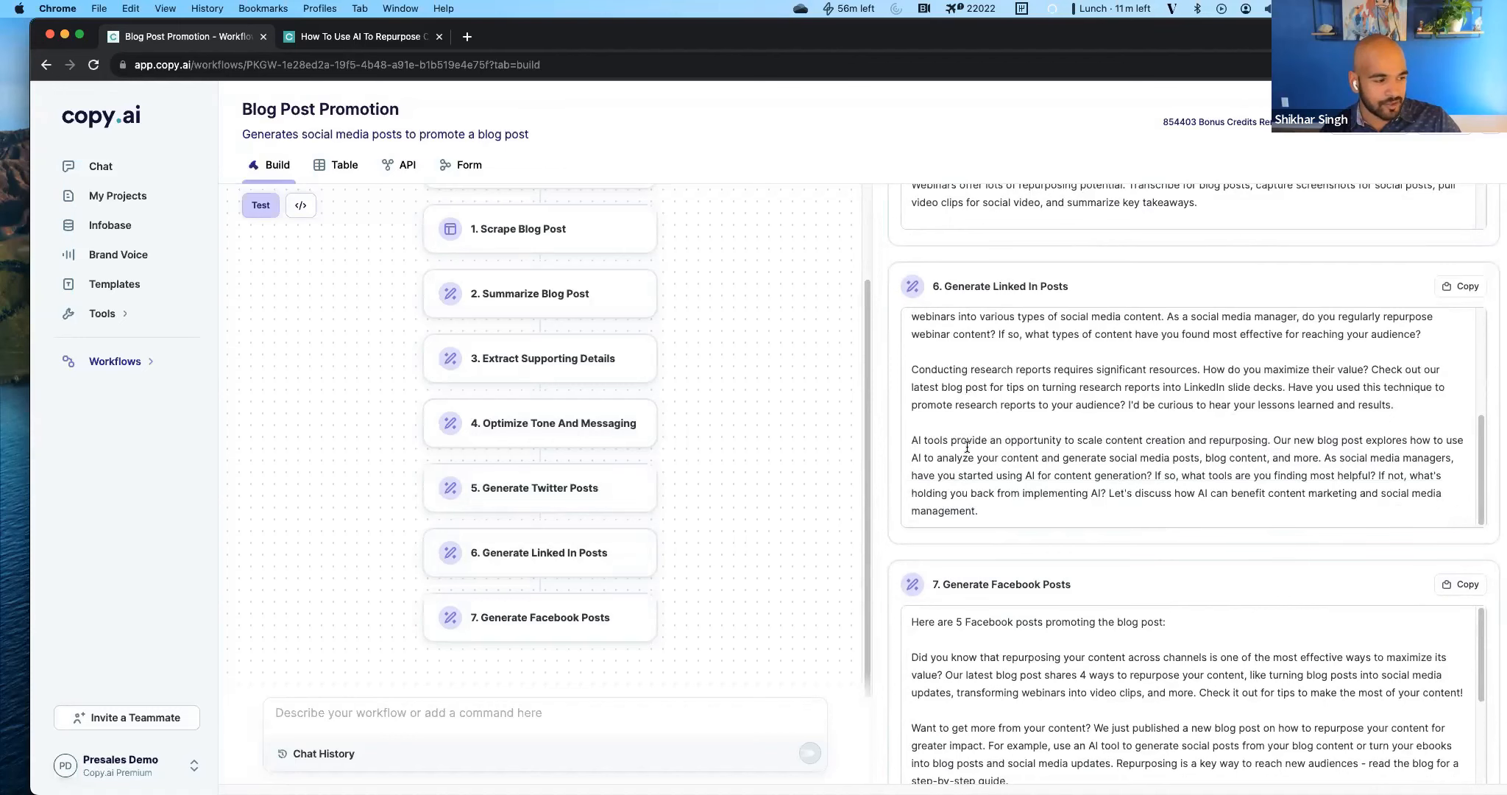
# Submit the copied command to the workflow chat builder to add a brand voice input to the workflow.
pyautogui.scroll(-1, 966, 447)
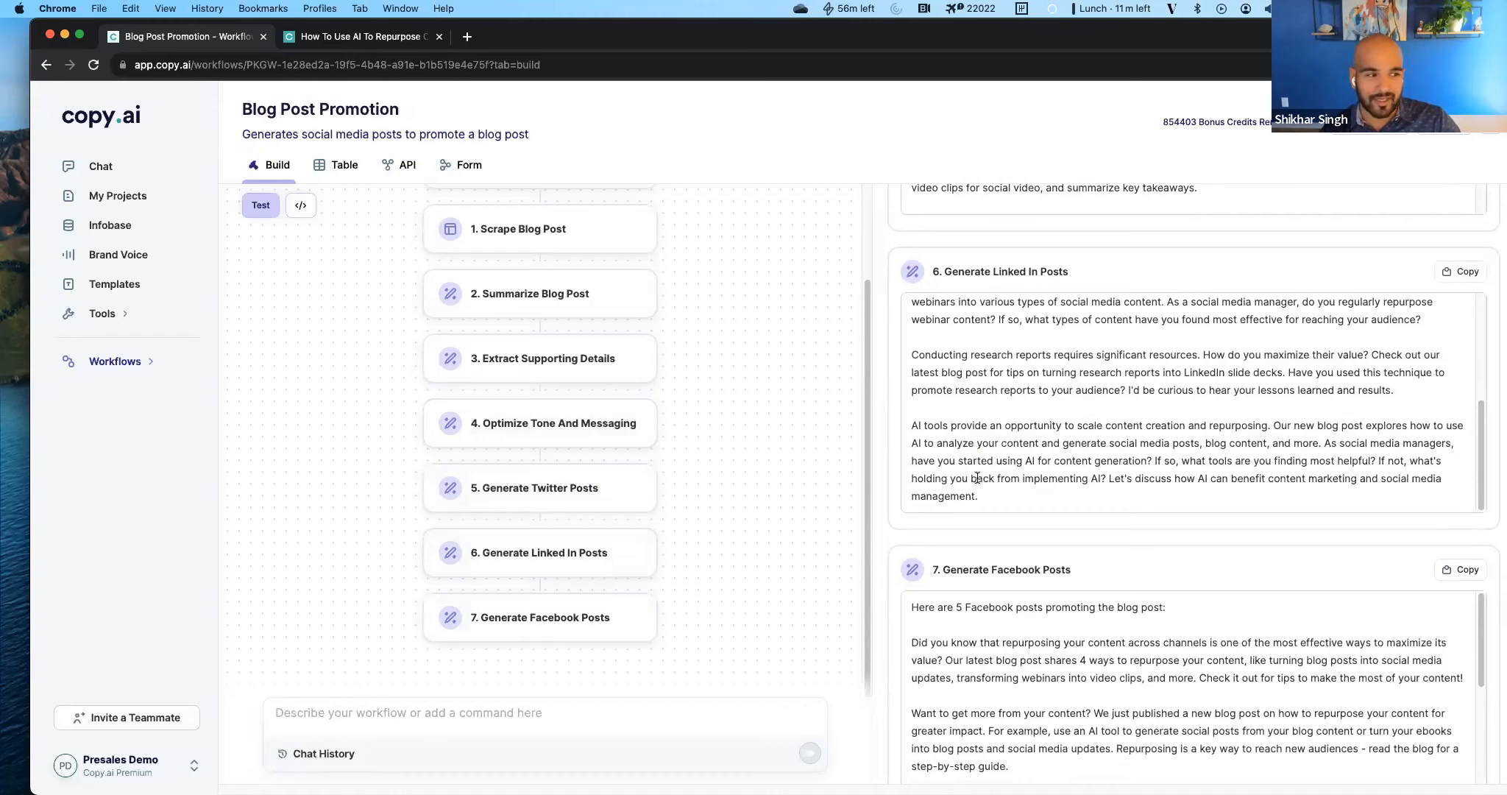
pyautogui.click(2, 475)
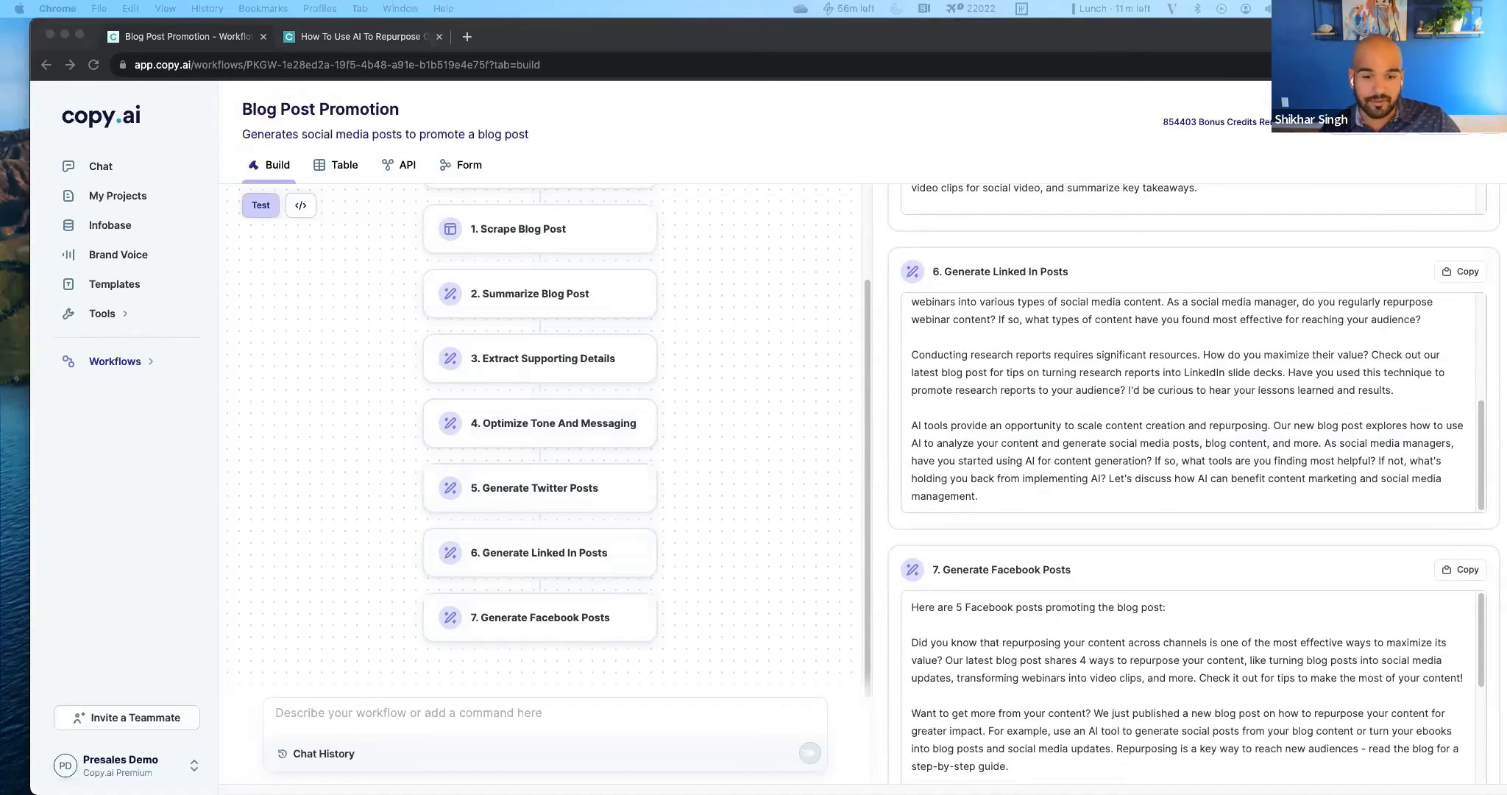
pyautogui.click(545, 721)
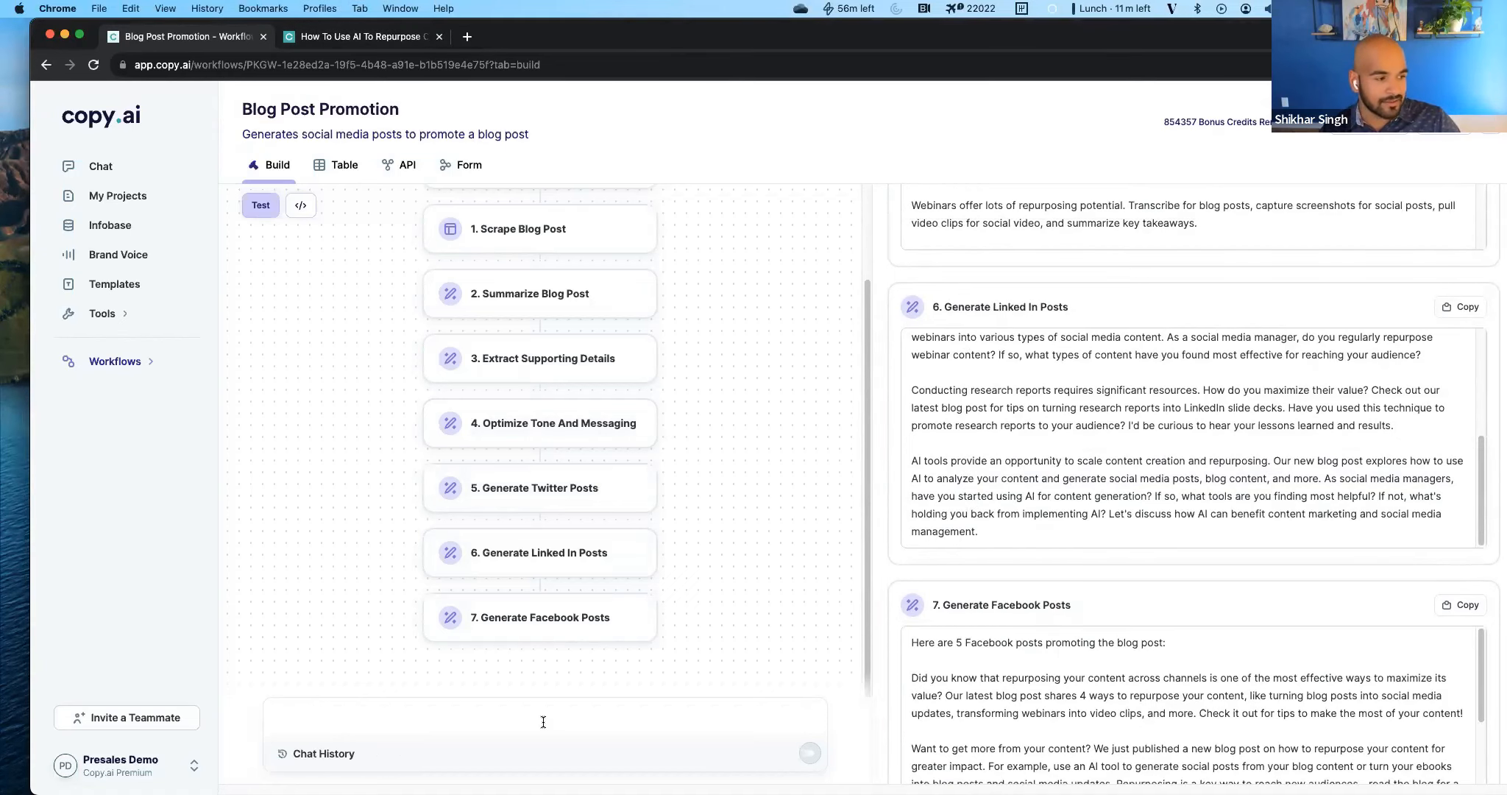
pyautogui.write('Add an input for brand voice and apply it to all the social post writing steps')
pyautogui.press('Return')
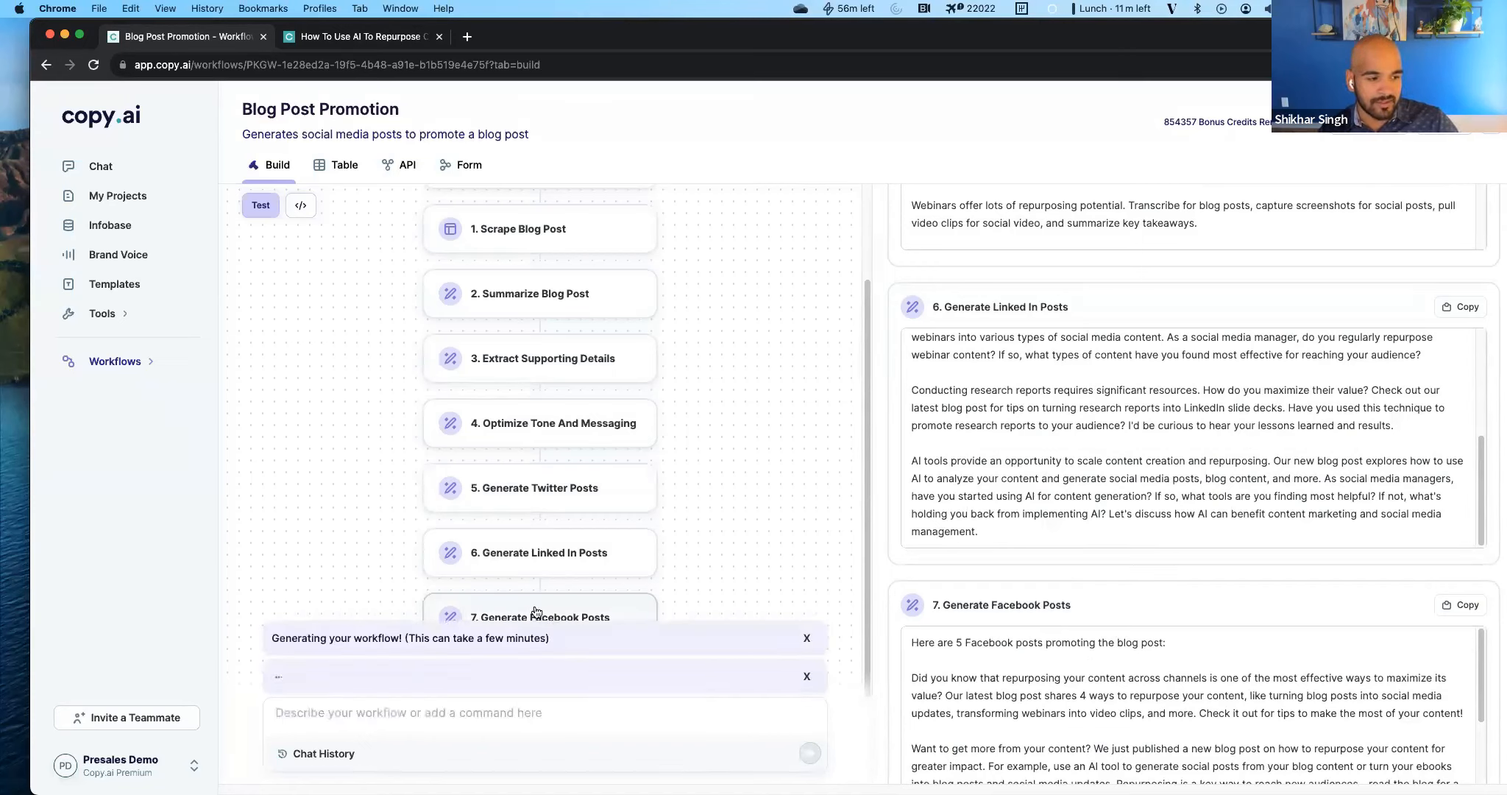
pyautogui.scroll(15, 1057, 605)
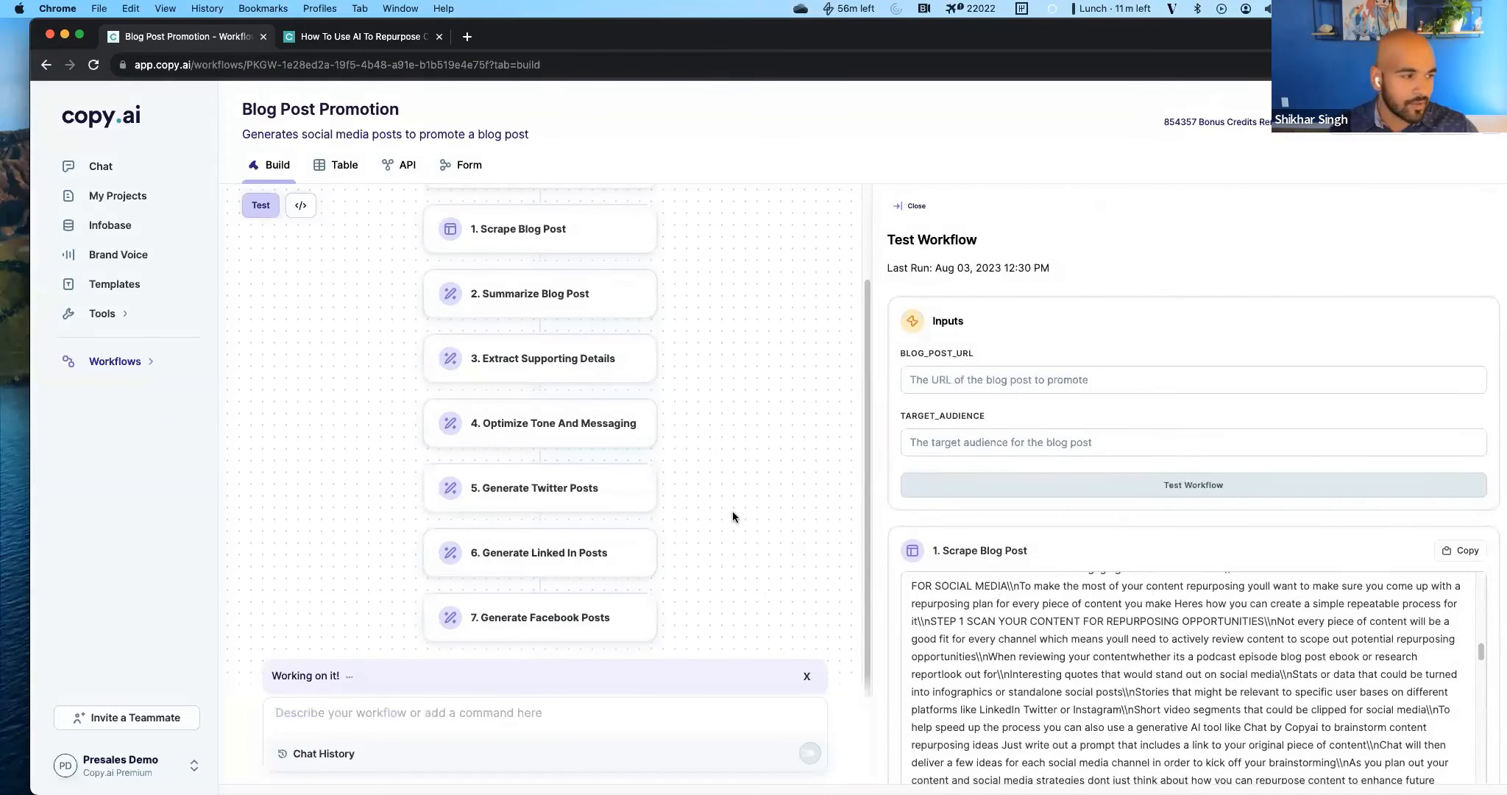
# Start a CSV import in the workflow's table and upload the file of blog post URLs from the Desktop.
pyautogui.click(342, 168)
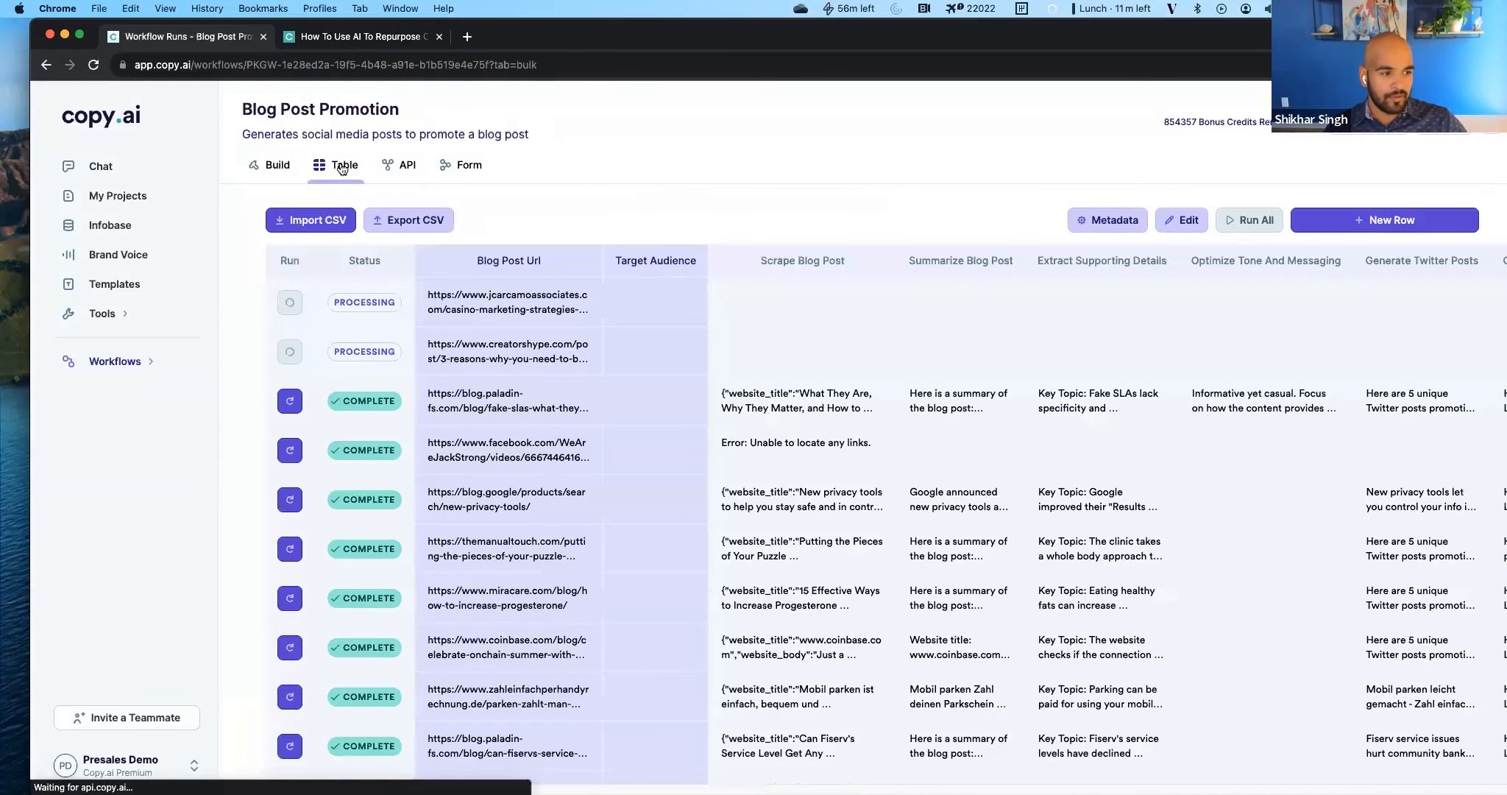
pyautogui.click(326, 224)
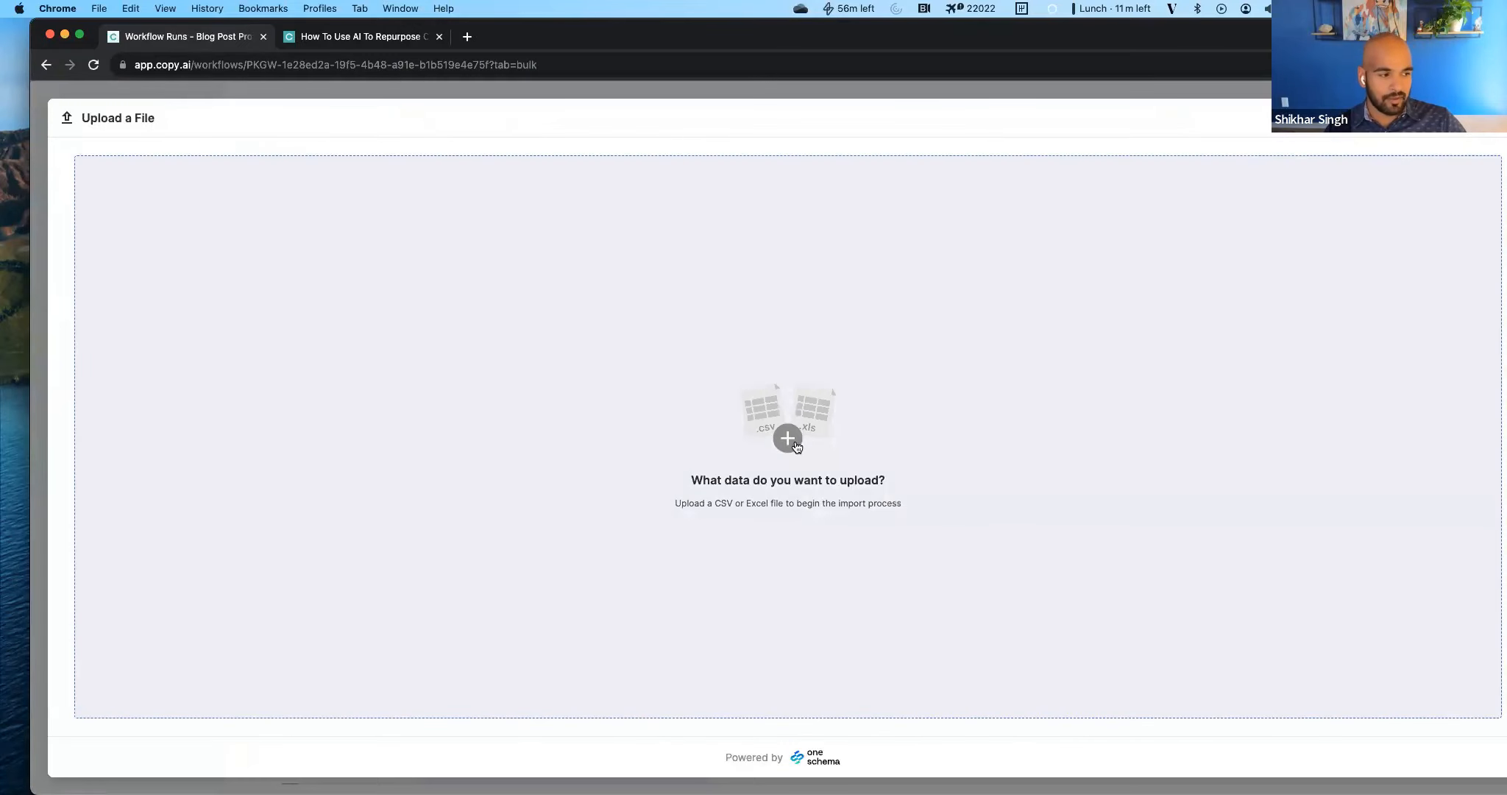
pyautogui.click(790, 439)
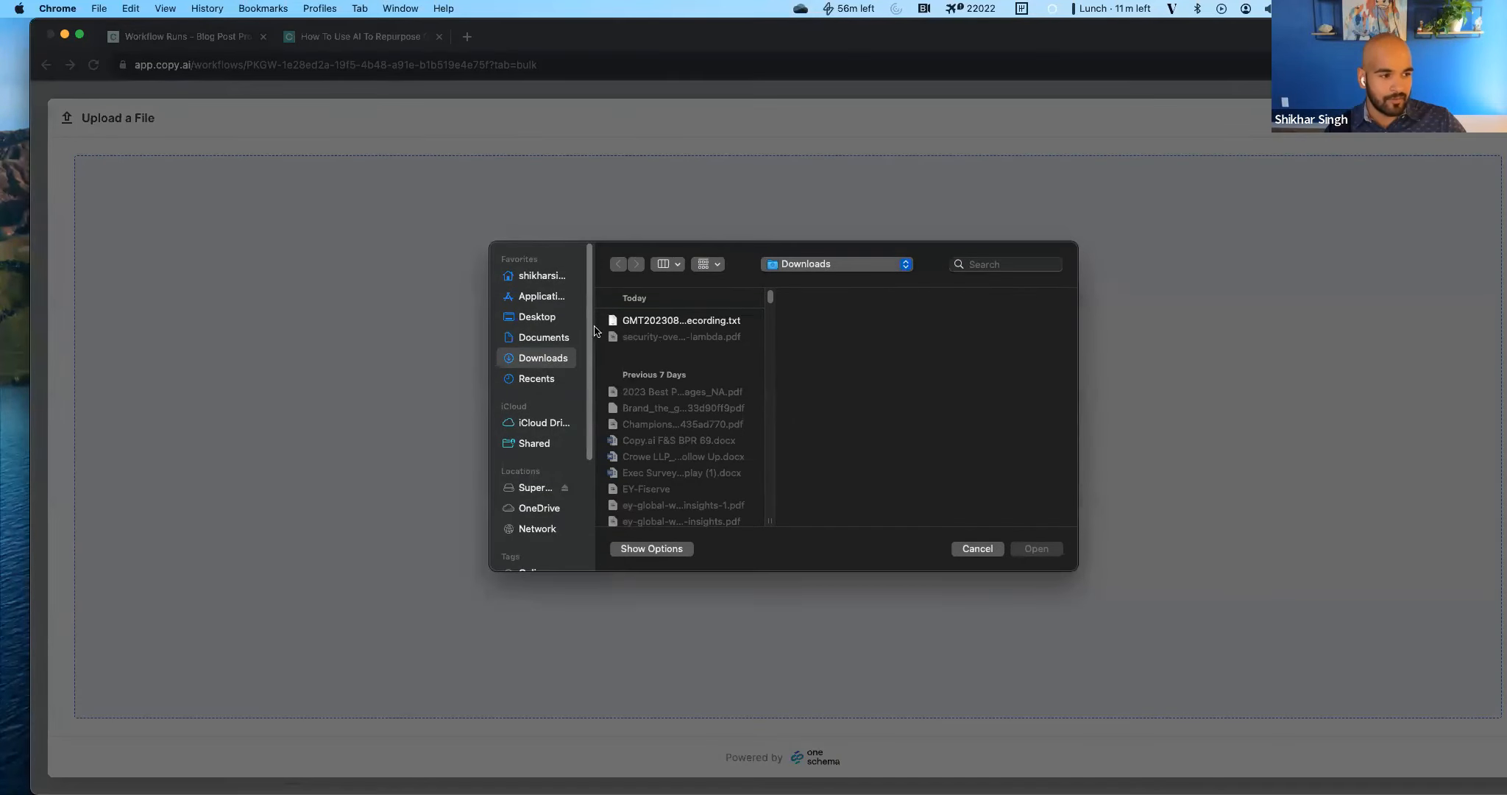
pyautogui.click(542, 275)
pyautogui.click(543, 316)
pyautogui.click(649, 322)
pyautogui.click(825, 338)
pyautogui.click(824, 324)
pyautogui.click(1036, 548)
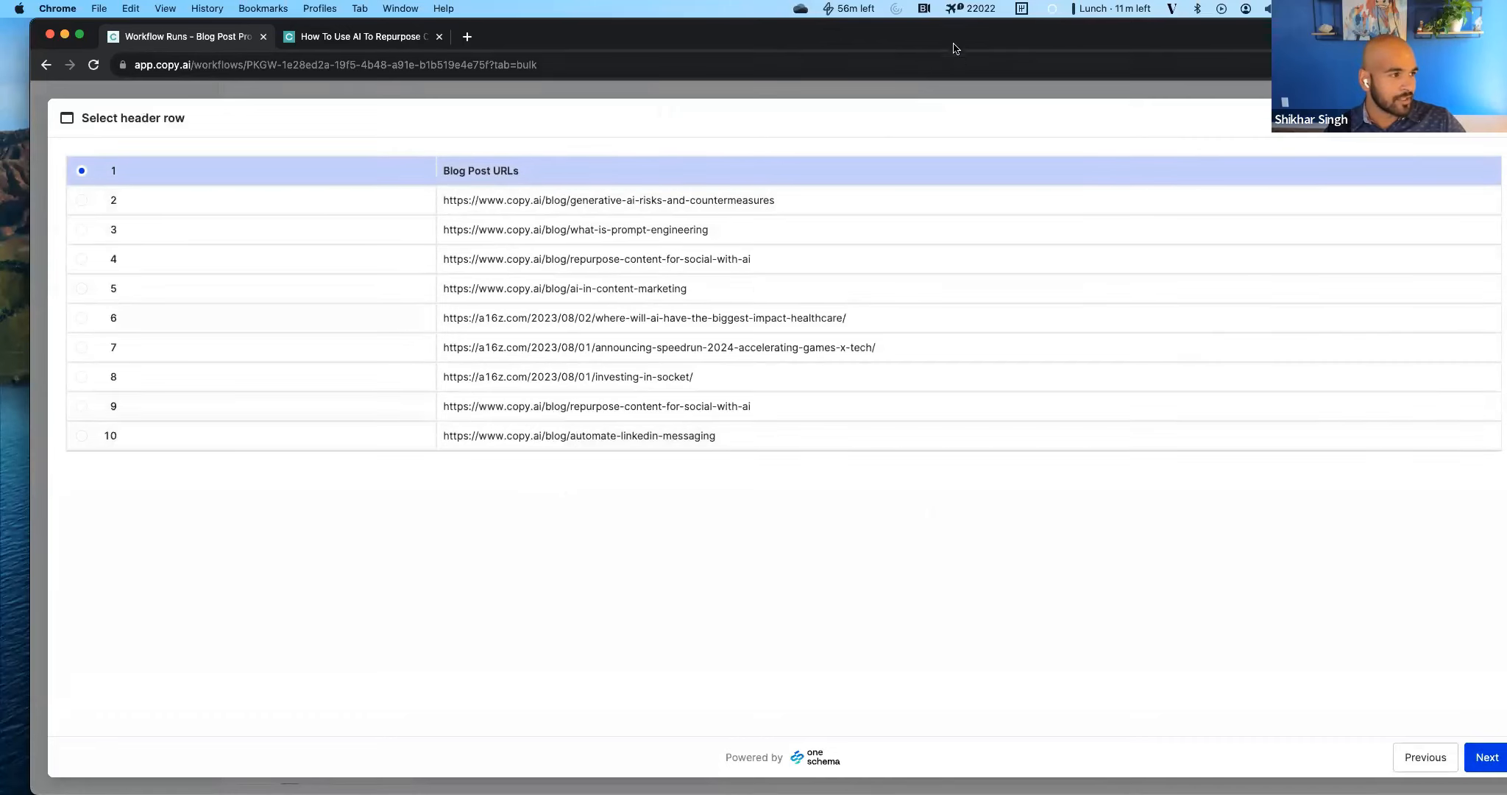
# Use the first row as header, map Blog Post URLs to blog_post_url, and import the rows.
pyautogui.moveTo(952, 48); pyautogui.dragTo(929, 46)
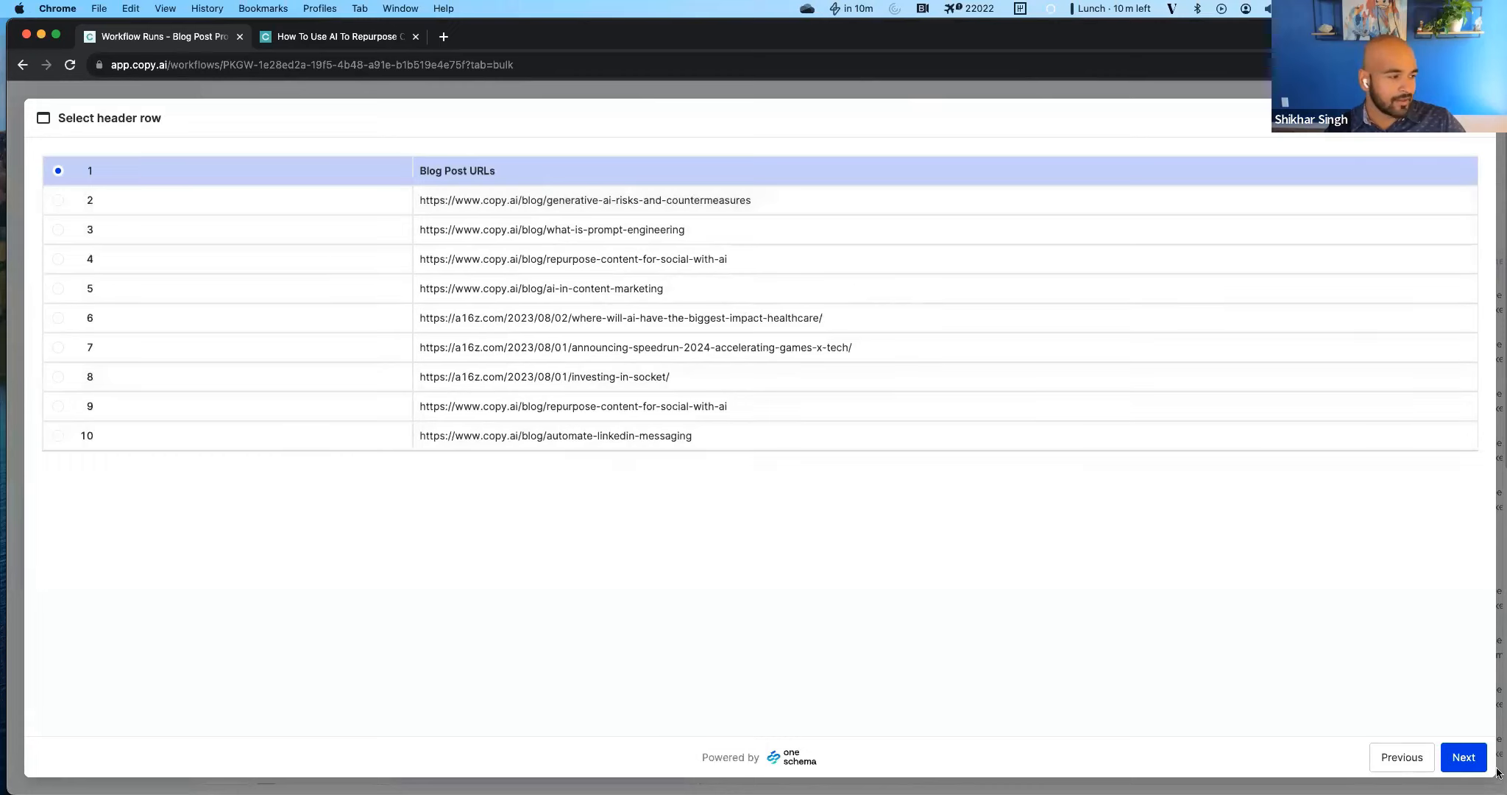
pyautogui.click(1473, 764)
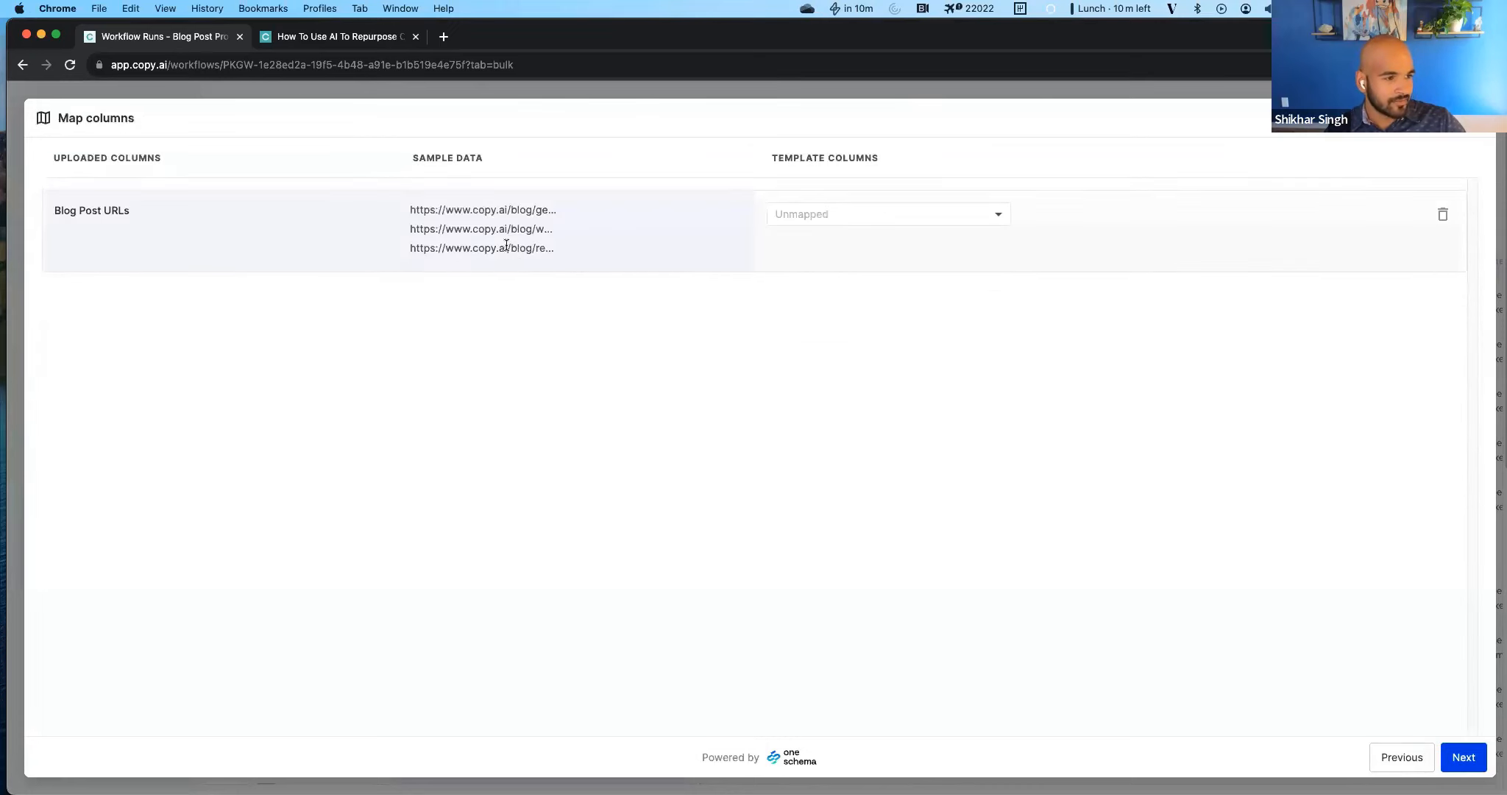
pyautogui.click(914, 214)
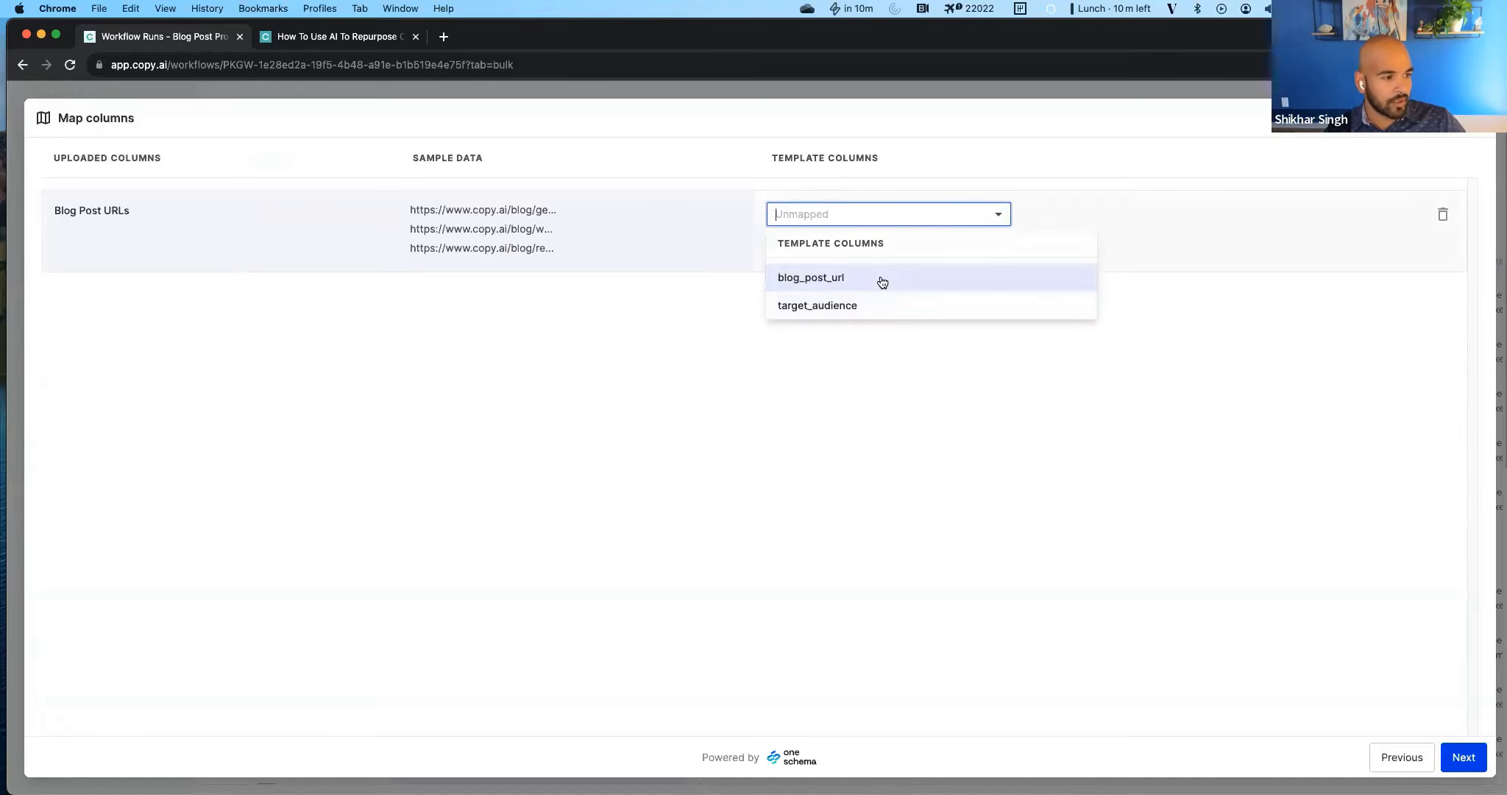
pyautogui.click(881, 282)
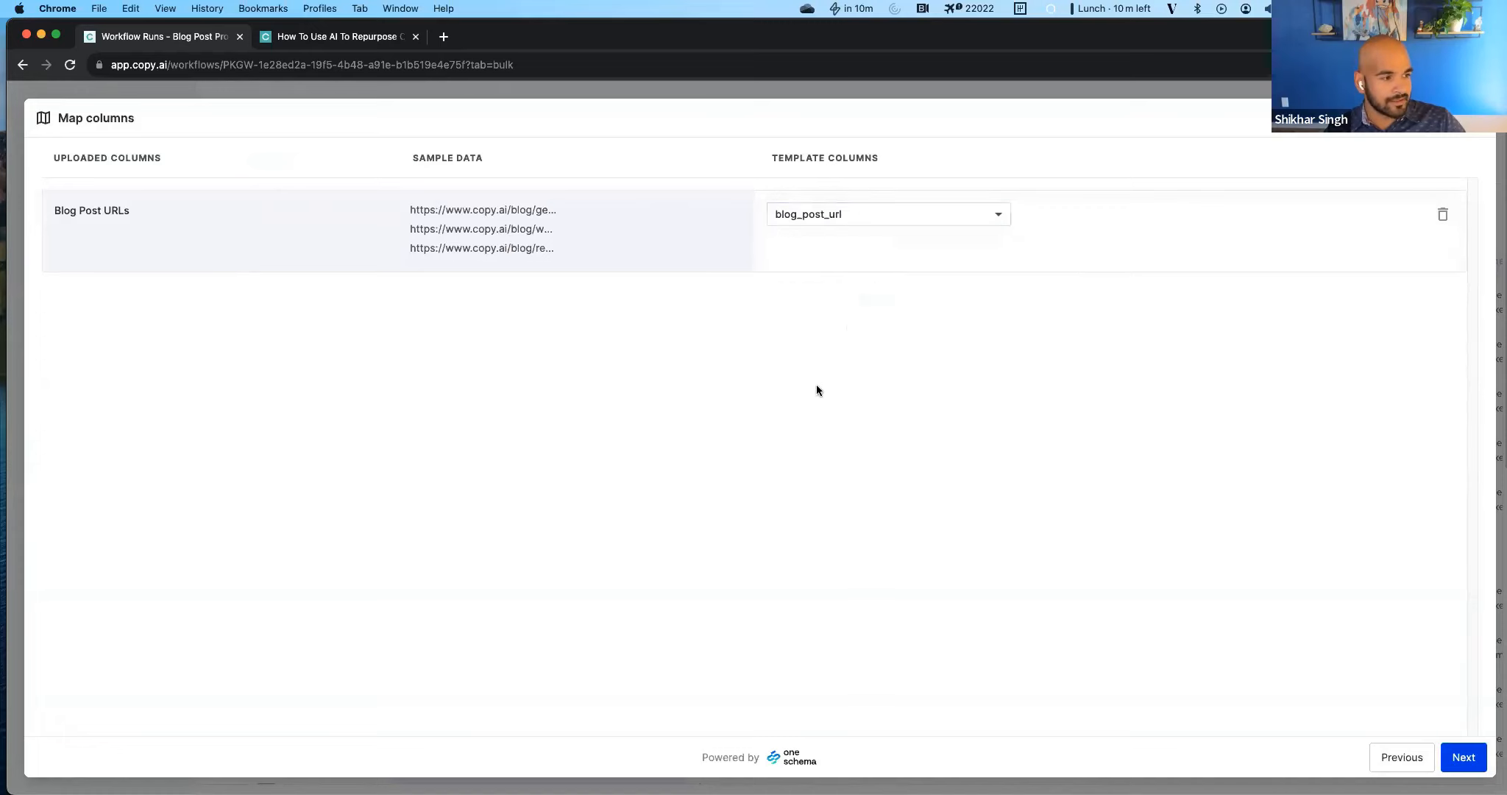
pyautogui.click(1464, 758)
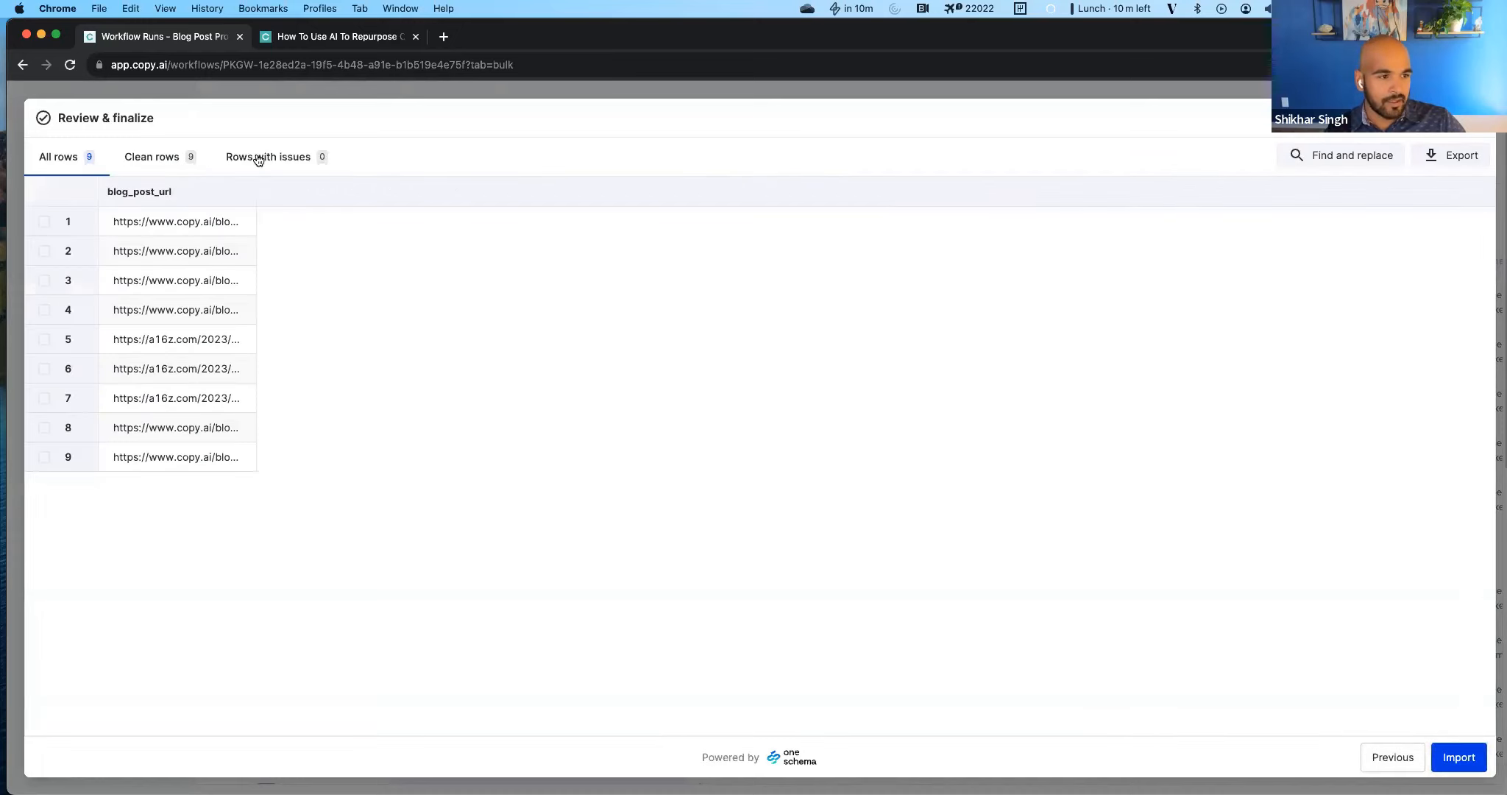
pyautogui.click(1458, 757)
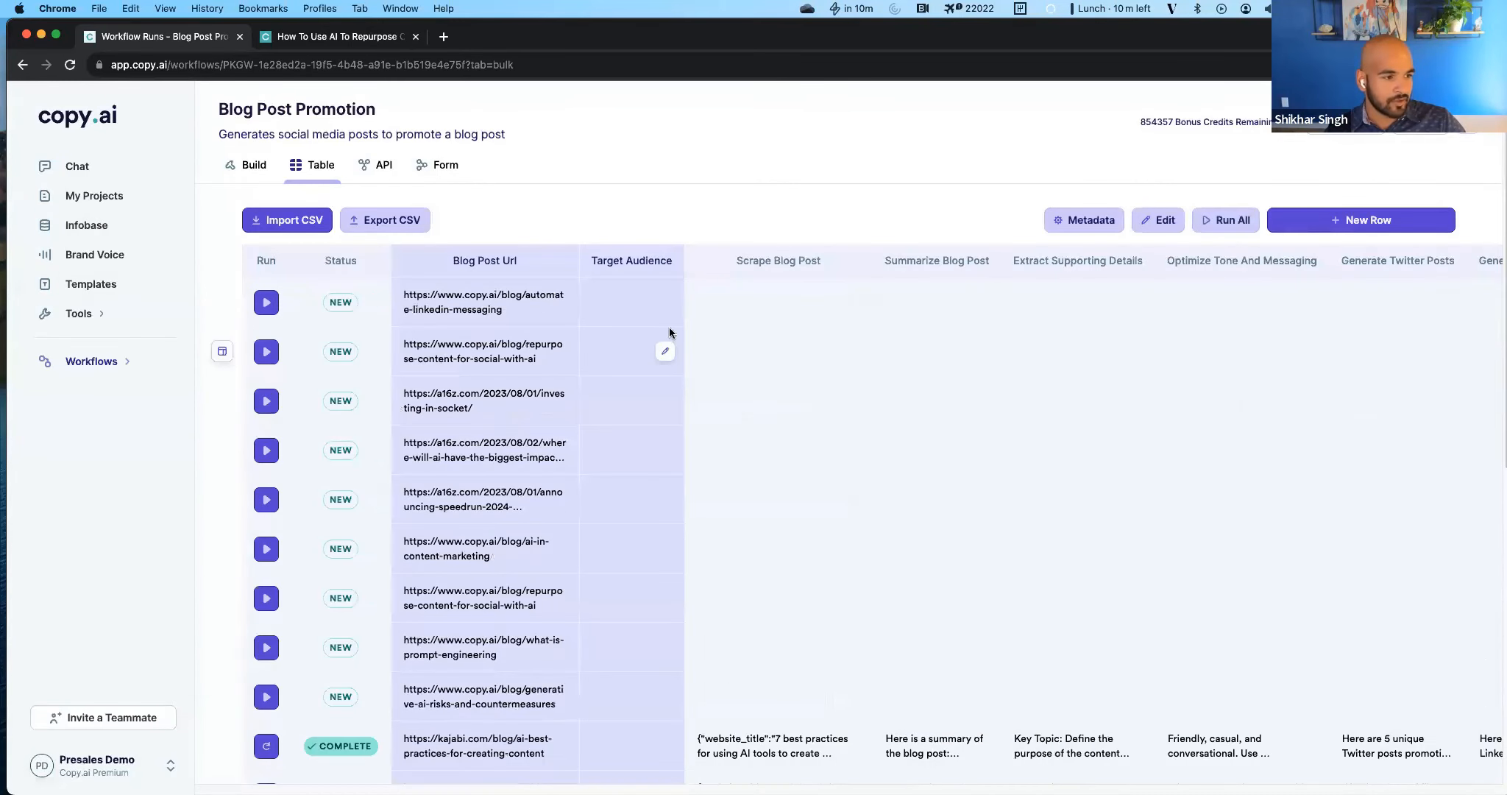
# Enter Marketers as the target audience of the first imported row and copy it down through the sixth row.
pyautogui.scroll(-2, 607, 471)
pyautogui.scroll(-2, 610, 488)
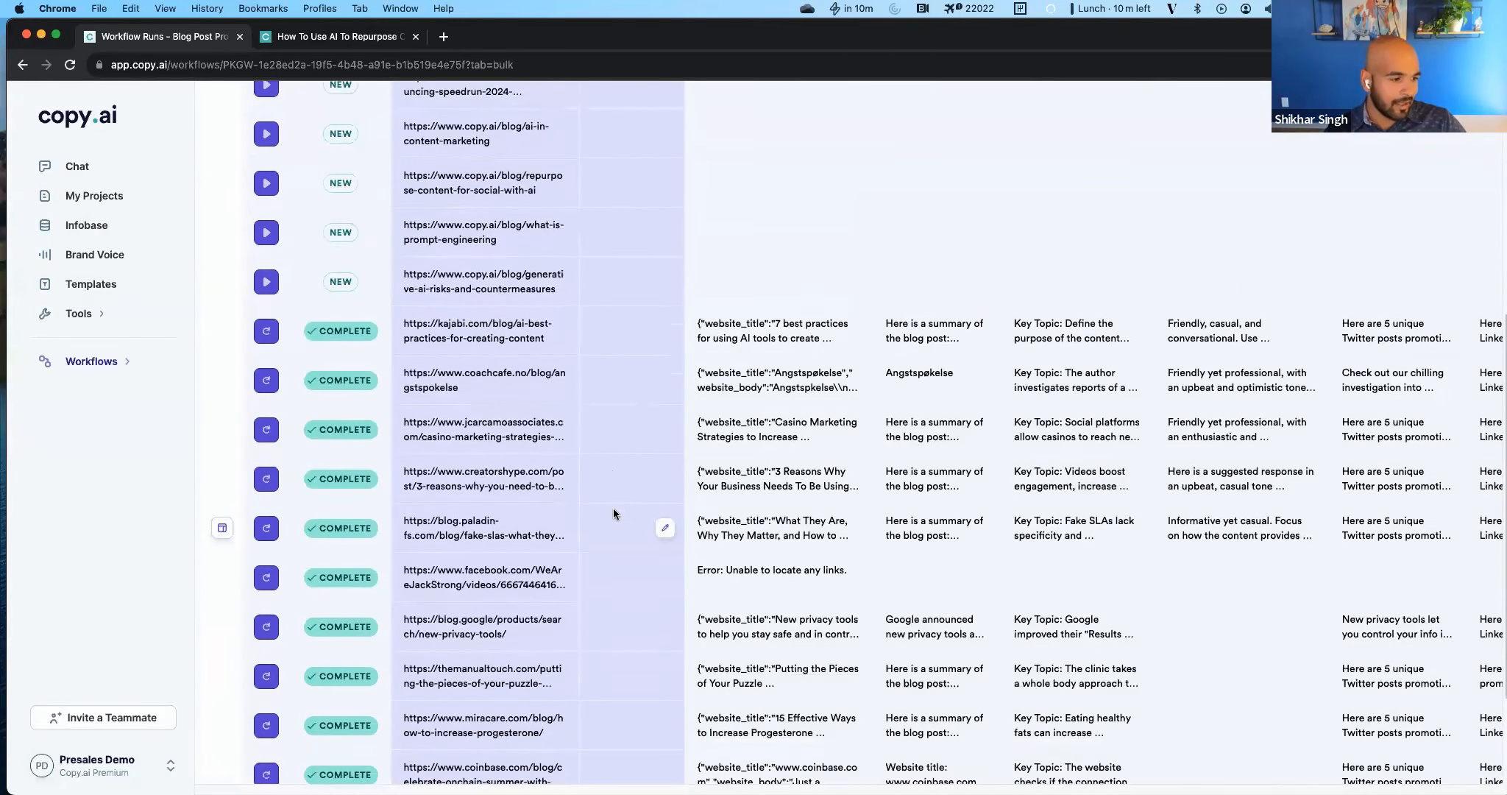
pyautogui.scroll(4, 593, 353)
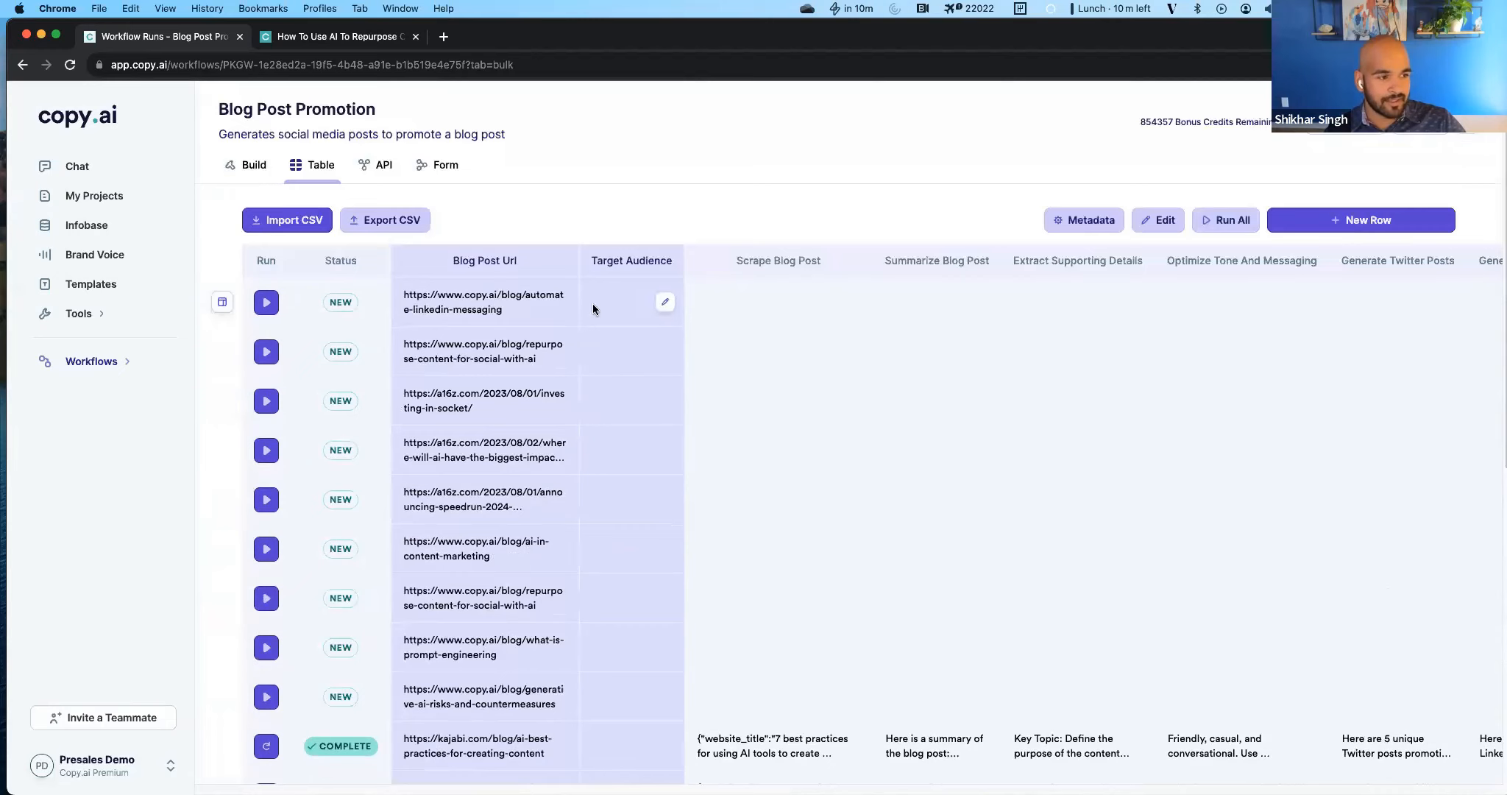
pyautogui.click(593, 303)
pyautogui.write('Marketers')
pyautogui.press('Return')
pyautogui.click(640, 304)
pyautogui.press('super+c')
pyautogui.click(603, 362)
pyautogui.press('super+v')
pyautogui.click(604, 390)
pyautogui.press('super+v')
pyautogui.click(606, 449)
pyautogui.press('super+v')
pyautogui.click(608, 507)
pyautogui.press('super+v')
pyautogui.click(598, 548)
# Replace the target audience of the three a16z.com rows with Tech Enthusiasts.
pyautogui.press('super+v')
pyautogui.click(604, 502)
pyautogui.press('BackSpace')
pyautogui.click(610, 445)
pyautogui.press('BackSpace')
pyautogui.click(603, 412)
pyautogui.press('BackSpace')
pyautogui.doubleClick(603, 410)
pyautogui.write('Tech Enthusiasts')
pyautogui.press('Return')
pyautogui.press('super+c')
pyautogui.click(615, 452)
# Copy the Marketers target audience into the last three imported copy.ai rows.
pyautogui.press('super+v')
pyautogui.click(607, 502)
pyautogui.press('super+v')
pyautogui.click(586, 550)
pyautogui.scroll(-2, 586, 550)
pyautogui.press('super+c')
pyautogui.click(604, 494)
pyautogui.press('super+v')
pyautogui.click(605, 543)
pyautogui.press('super+v')
pyautogui.click(606, 594)
pyautogui.press('super+v')
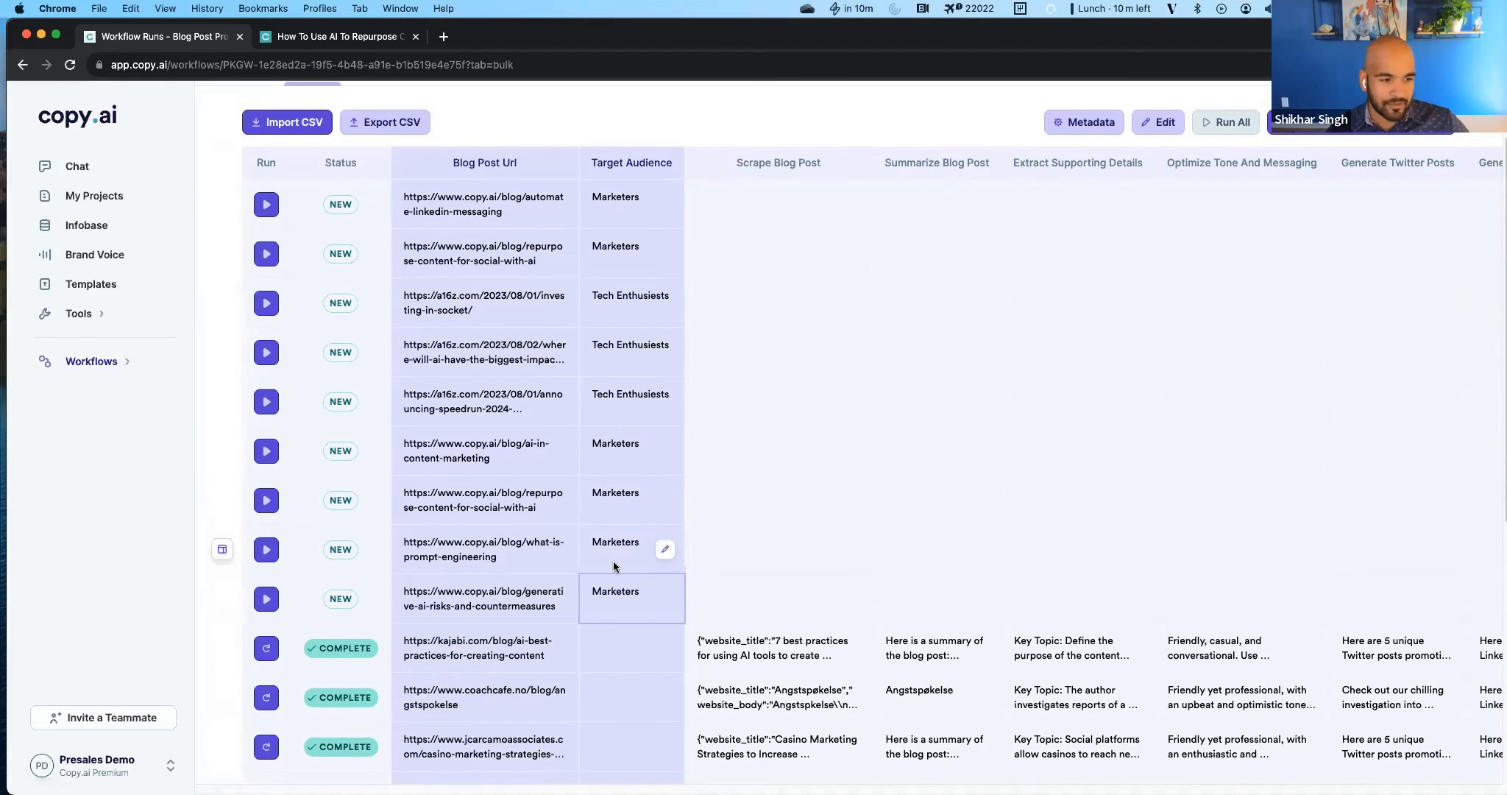
pyautogui.scroll(3, 559, 449)
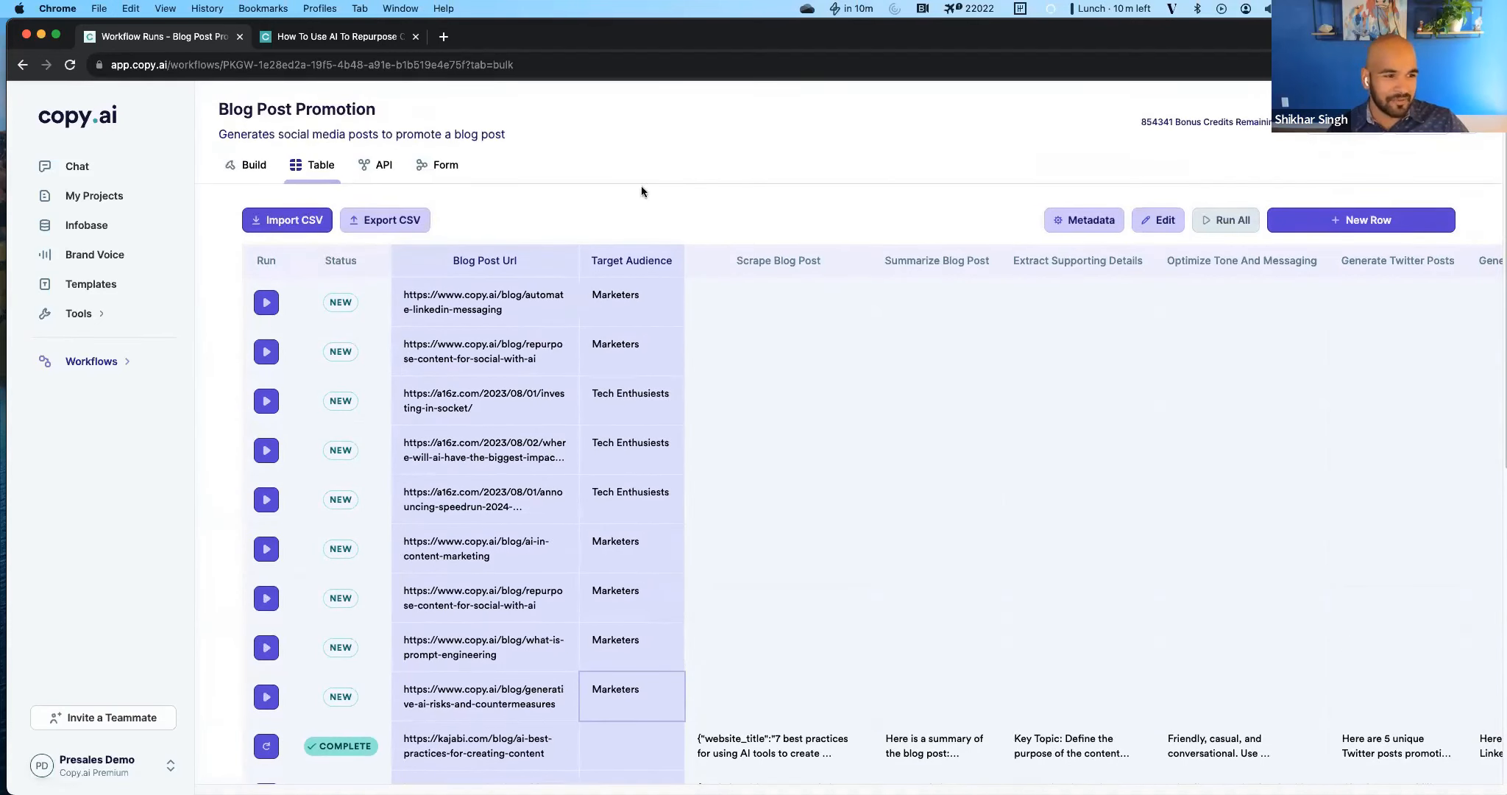
pyautogui.click(596, 209)
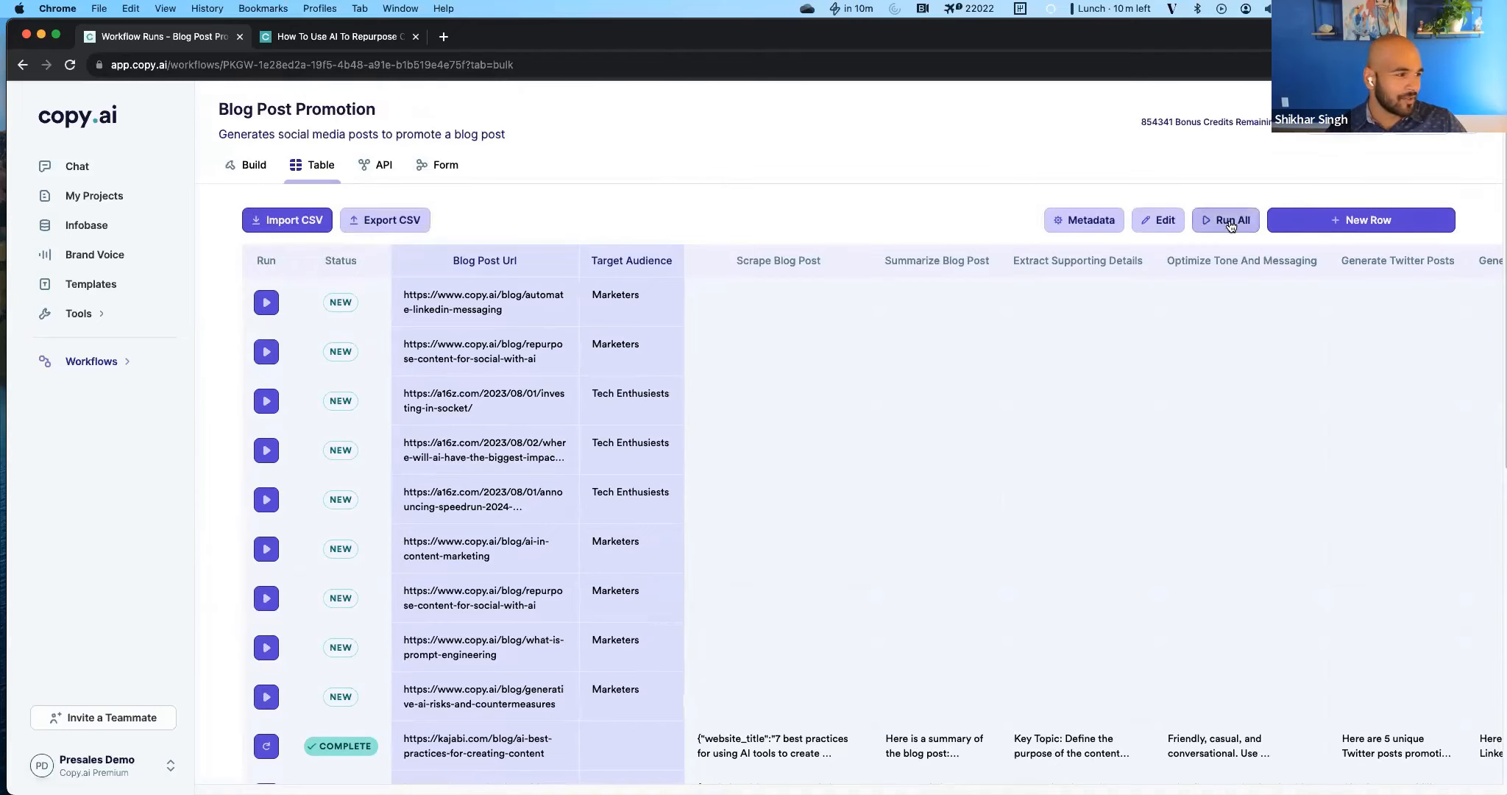
# Run the workflow on all the new table rows and confirm the run.
pyautogui.click(1230, 223)
pyautogui.click(816, 472)
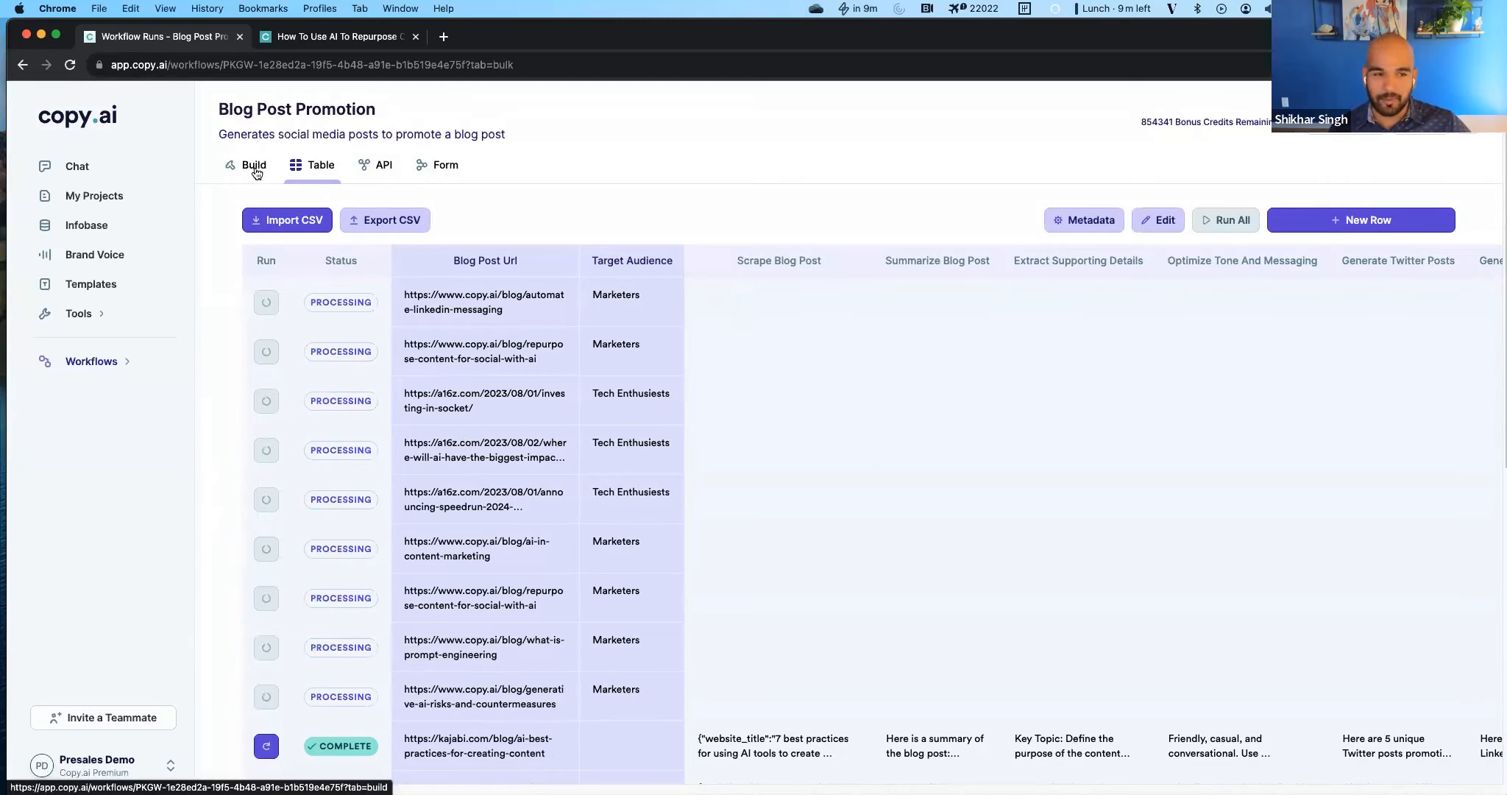
pyautogui.scroll(-1, 790, 332)
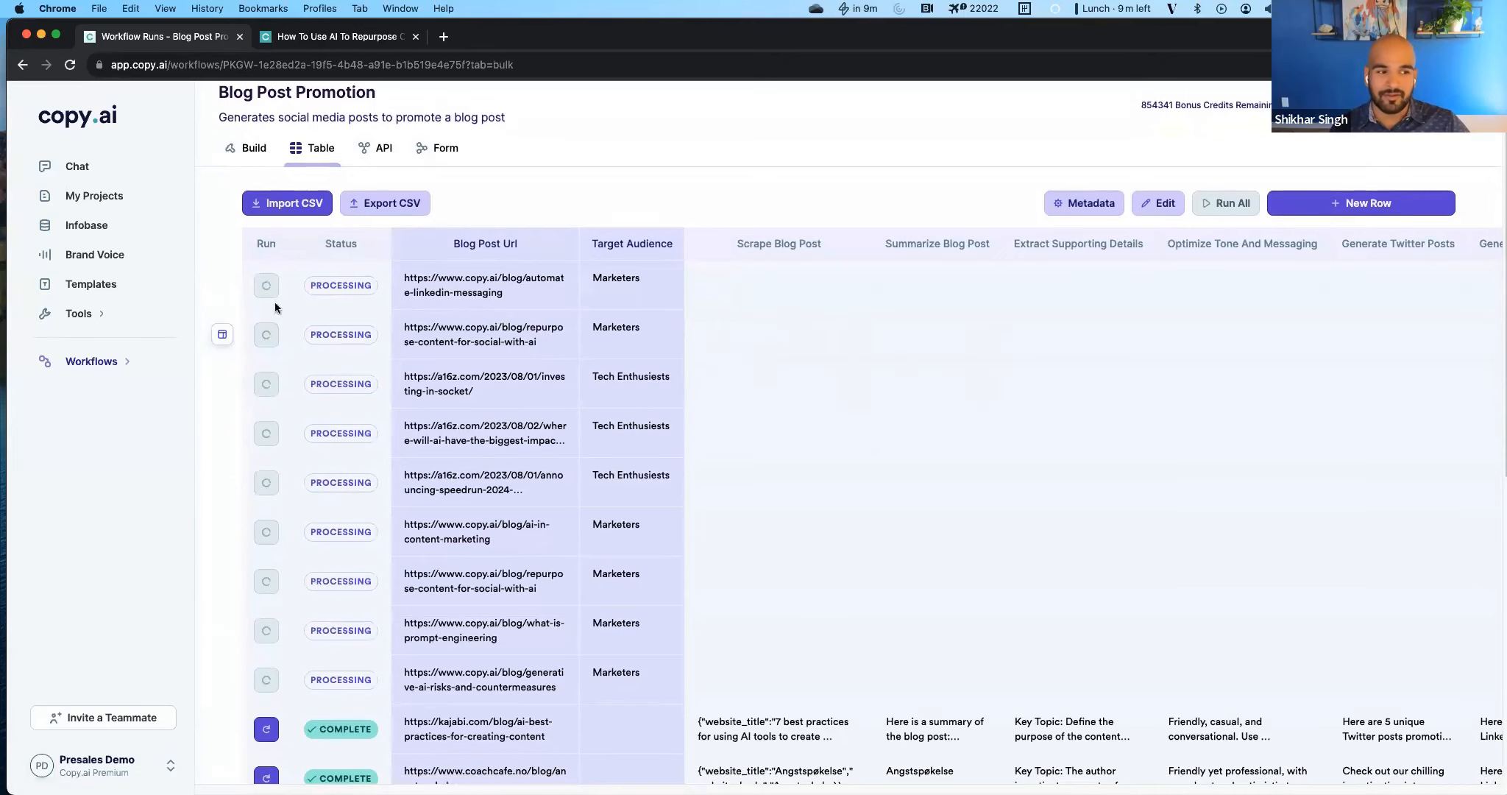
# Return to the workflow builder and check the brand voice input and the prompts of the Twitter, LinkedIn and Facebook post actions.
pyautogui.click(250, 148)
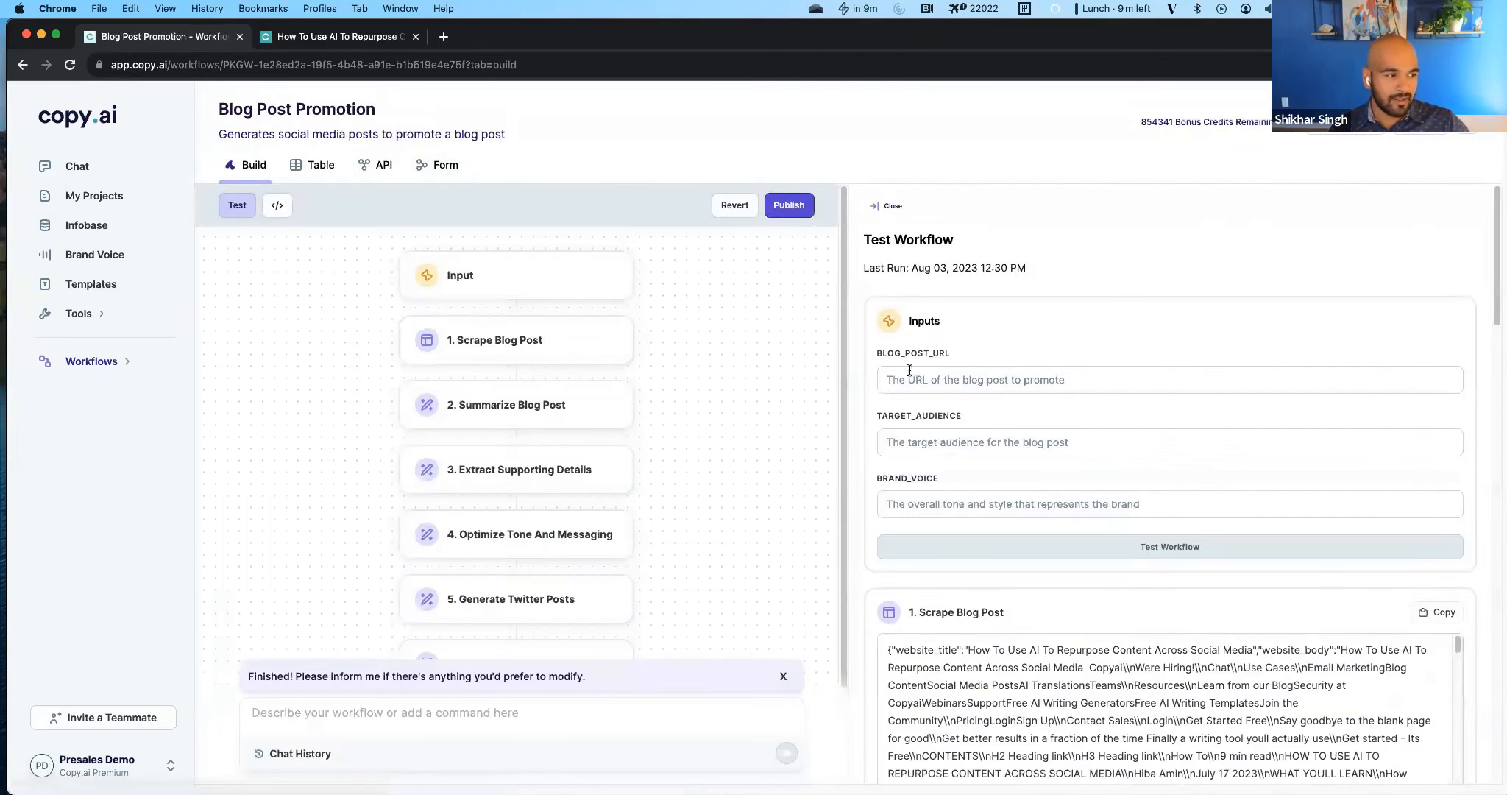
pyautogui.click(931, 505)
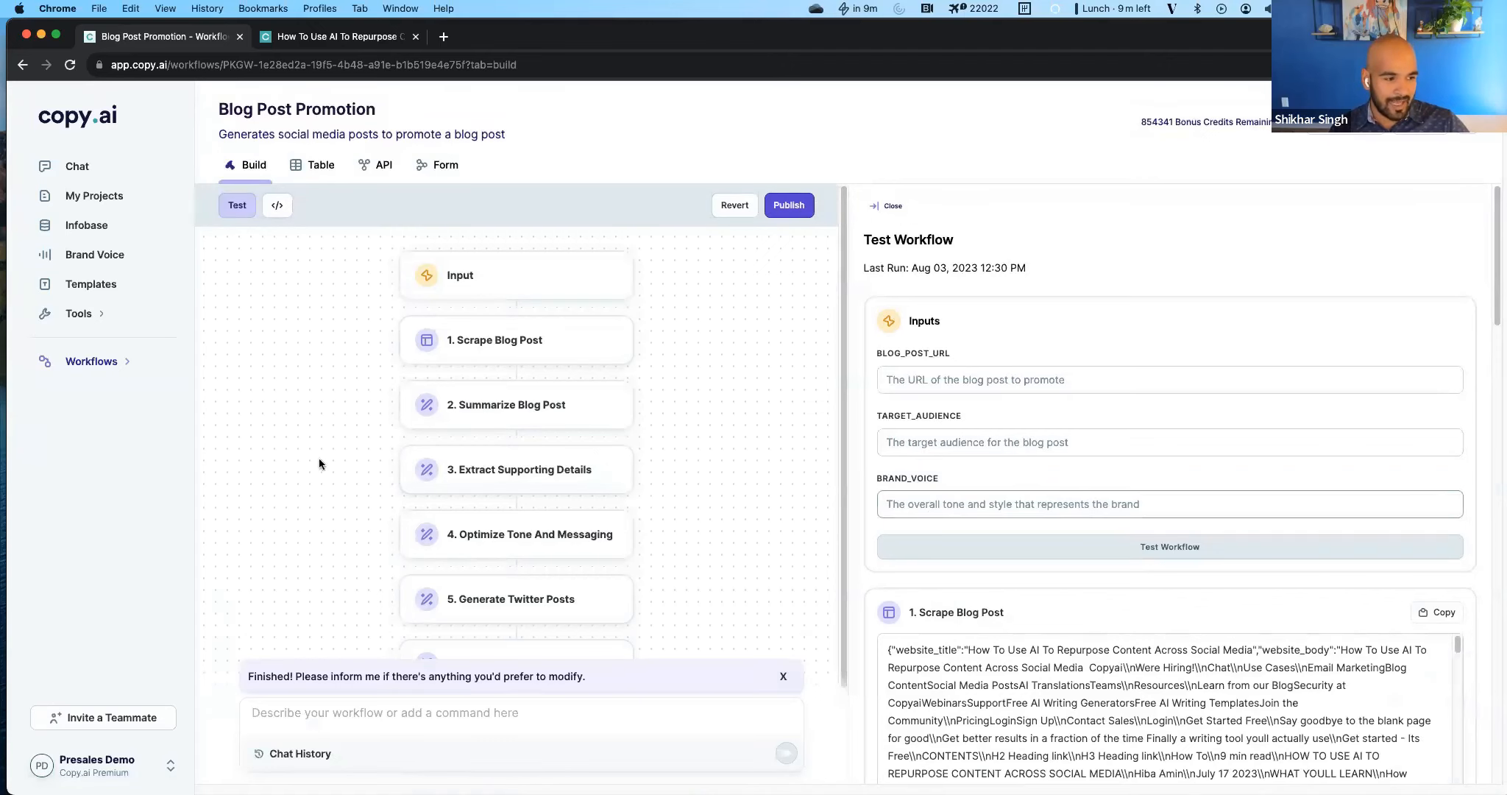
pyautogui.scroll(-3, 1030, 500)
pyautogui.scroll(-3, 511, 527)
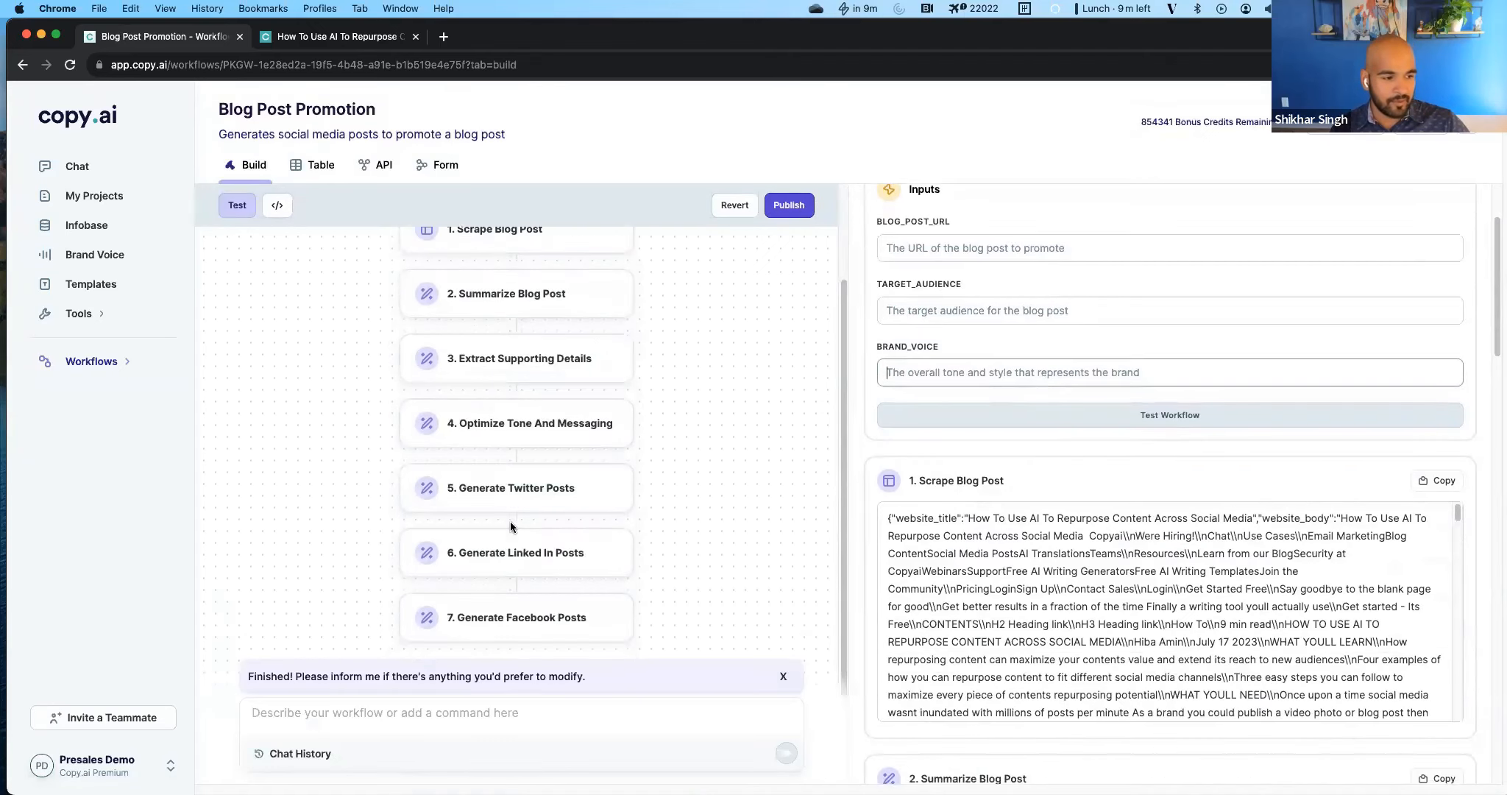
pyautogui.click(605, 491)
pyautogui.click(532, 572)
pyautogui.click(531, 609)
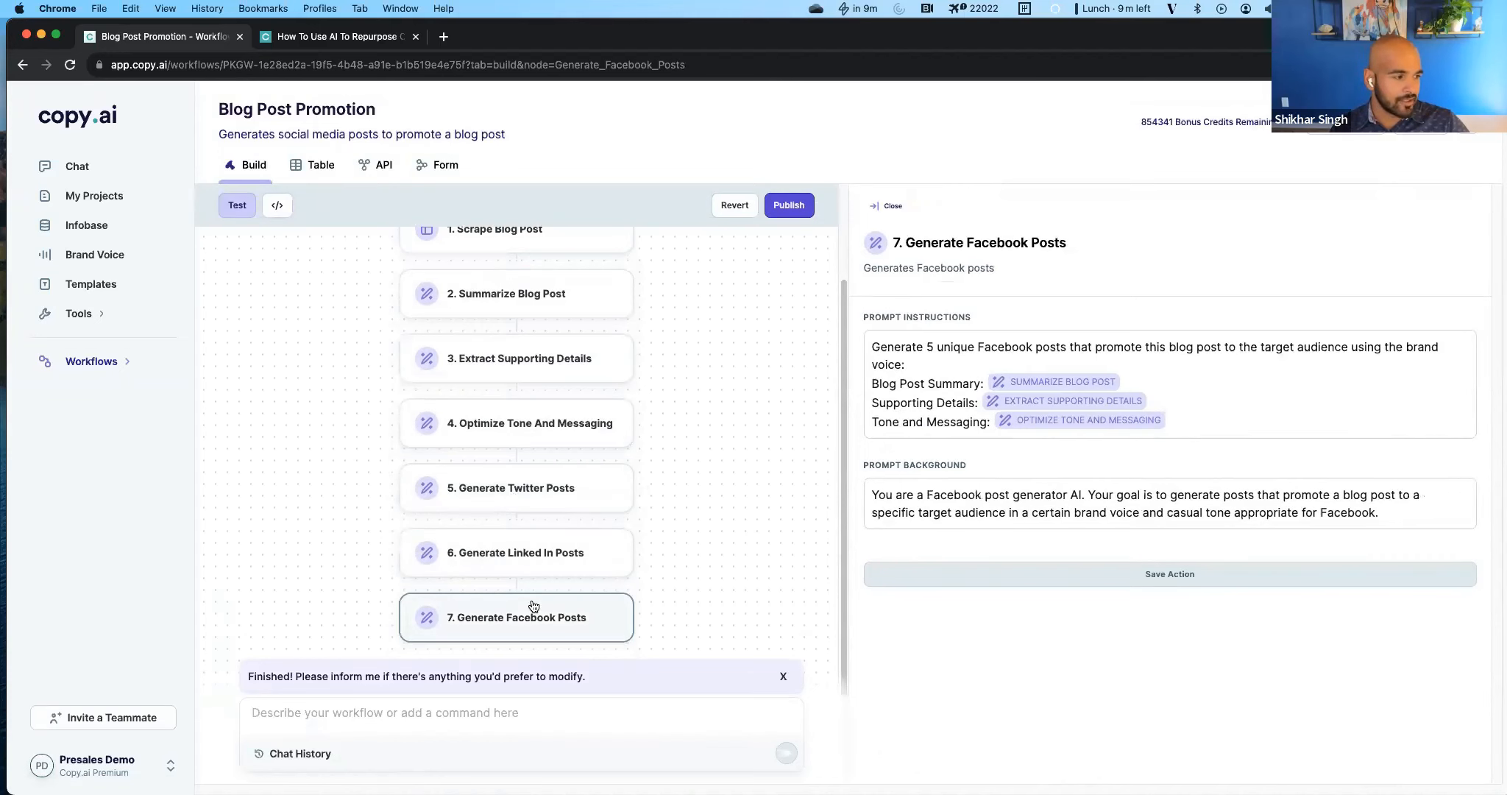
# Open the Optimize Tone And Messaging action and examine how its prompt instructions use the brand voice.
pyautogui.click(544, 436)
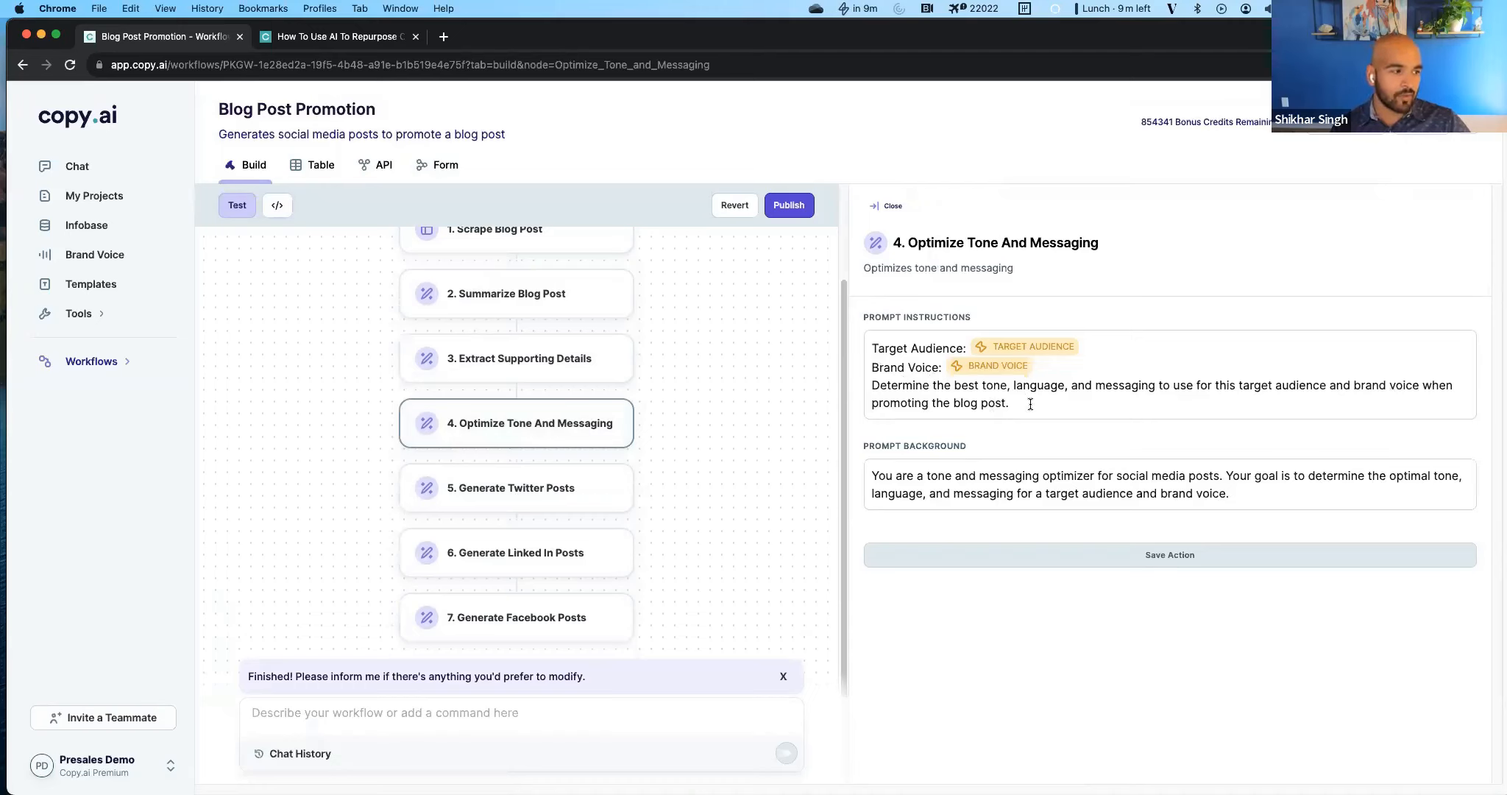
pyautogui.moveTo(1030, 404); pyautogui.dragTo(857, 386)
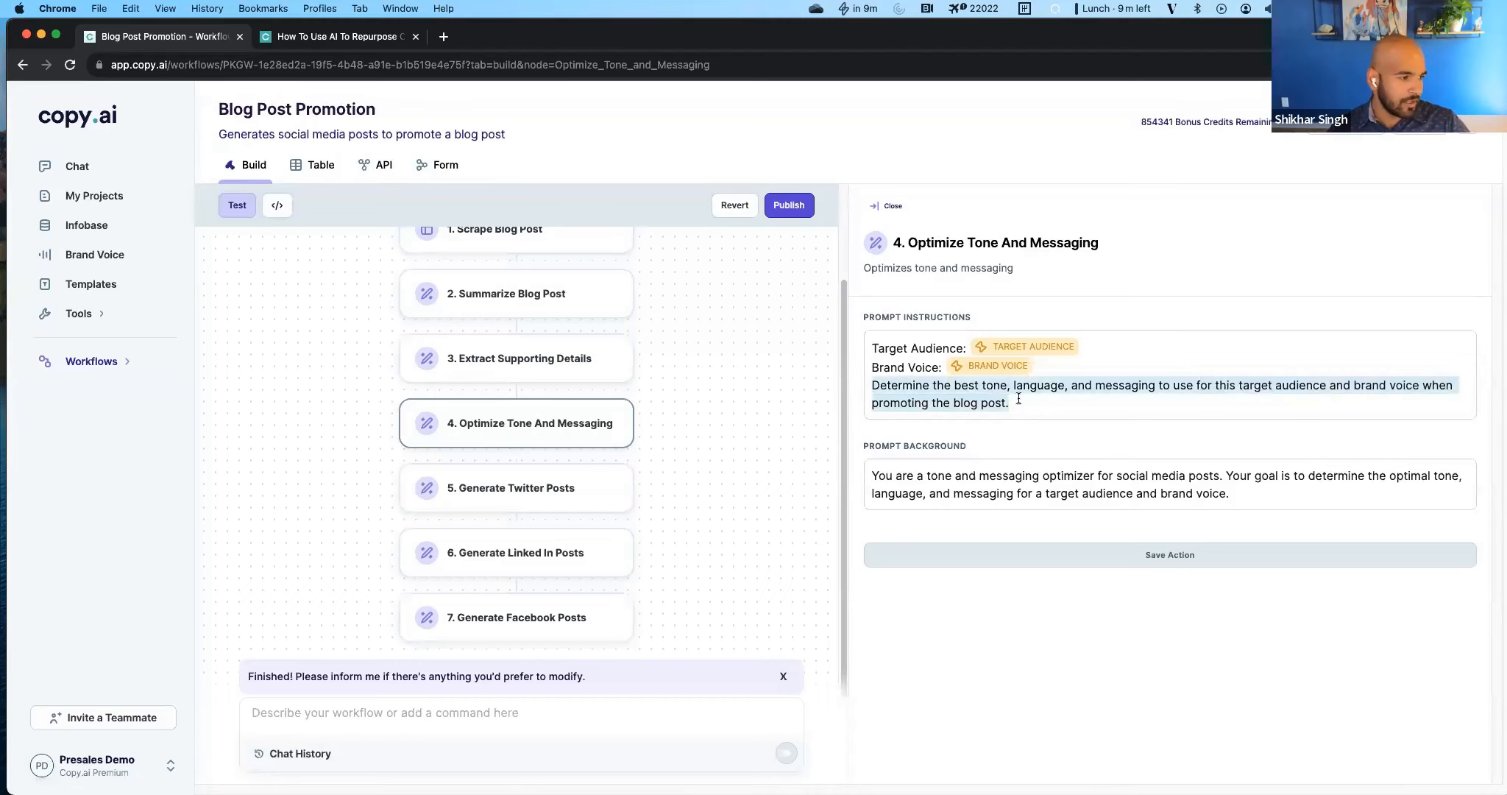
pyautogui.click(871, 370)
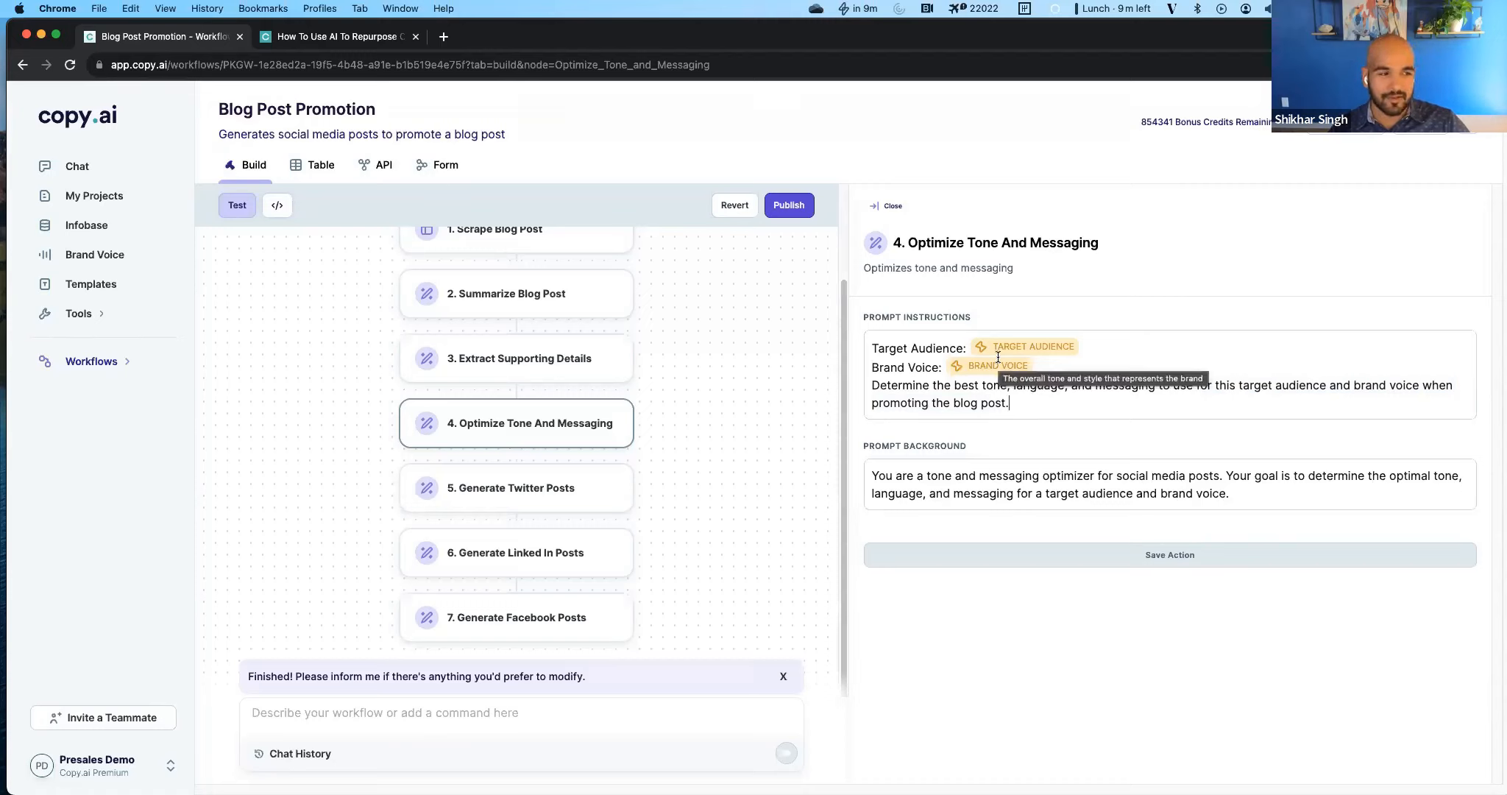
pyautogui.click(1005, 391)
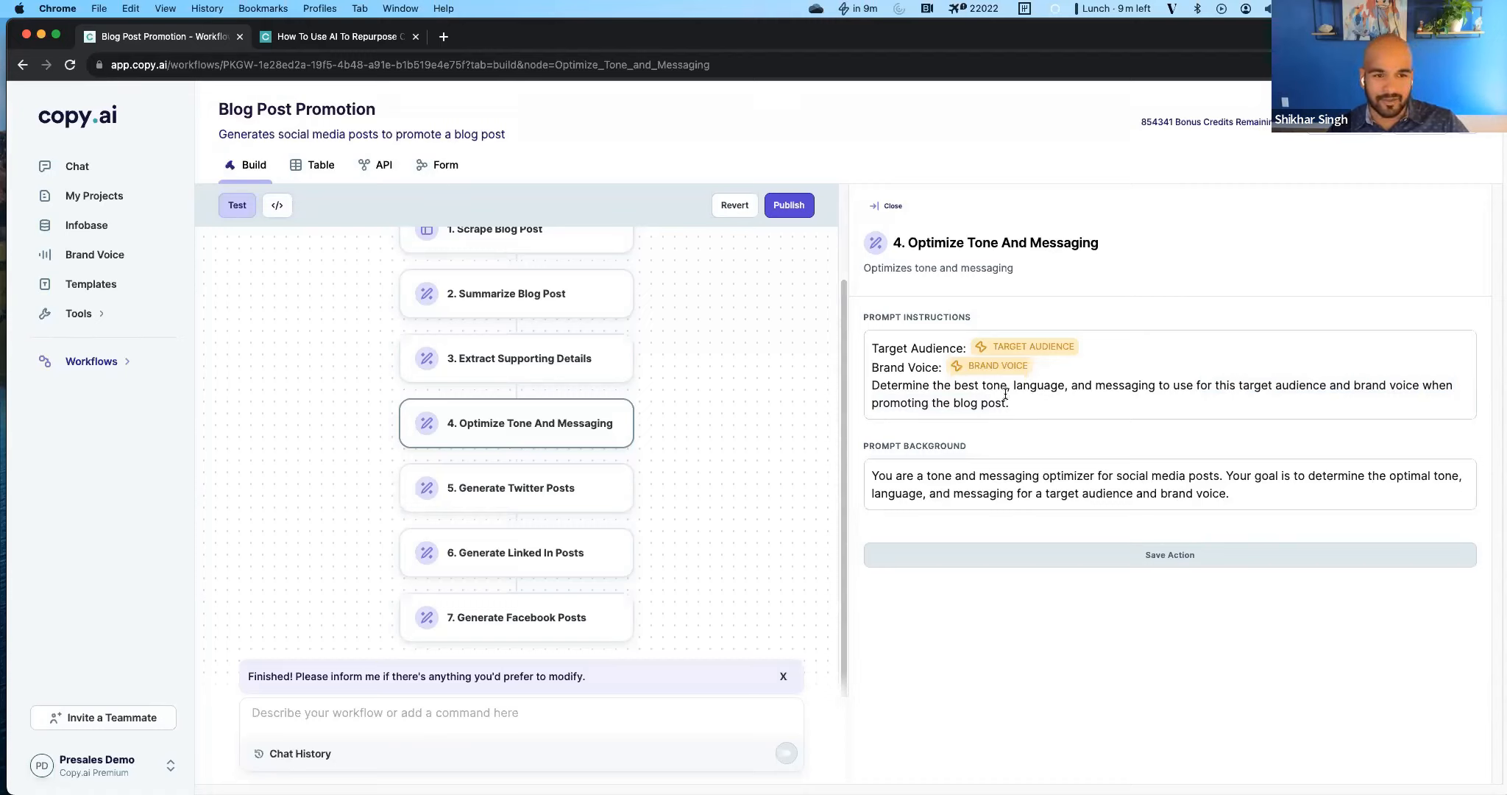
pyautogui.click(7, 762)
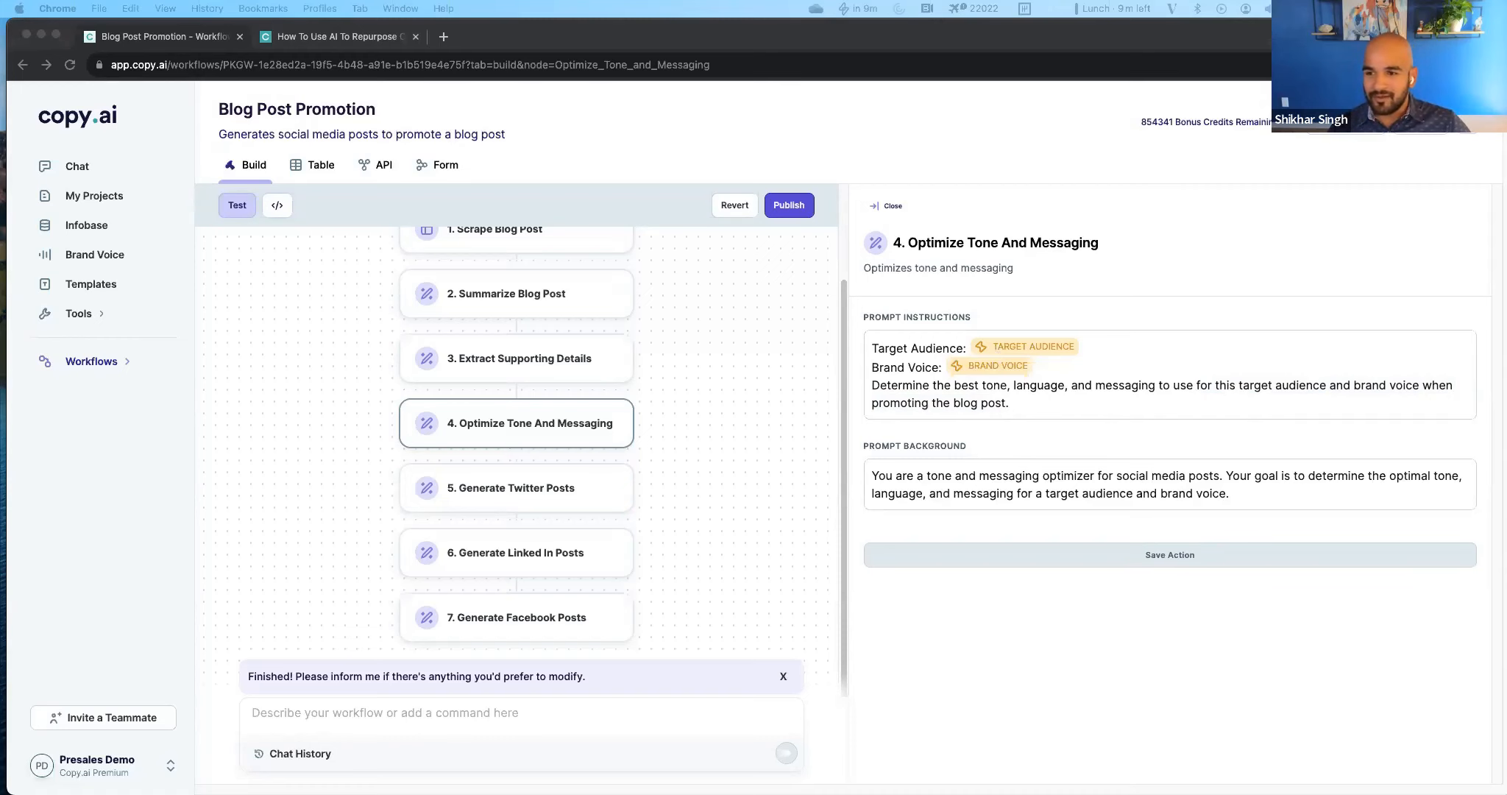
# Check the processing status of the imported rows in the table, and switch to the presentation's Recap slide.
pyautogui.click(321, 169)
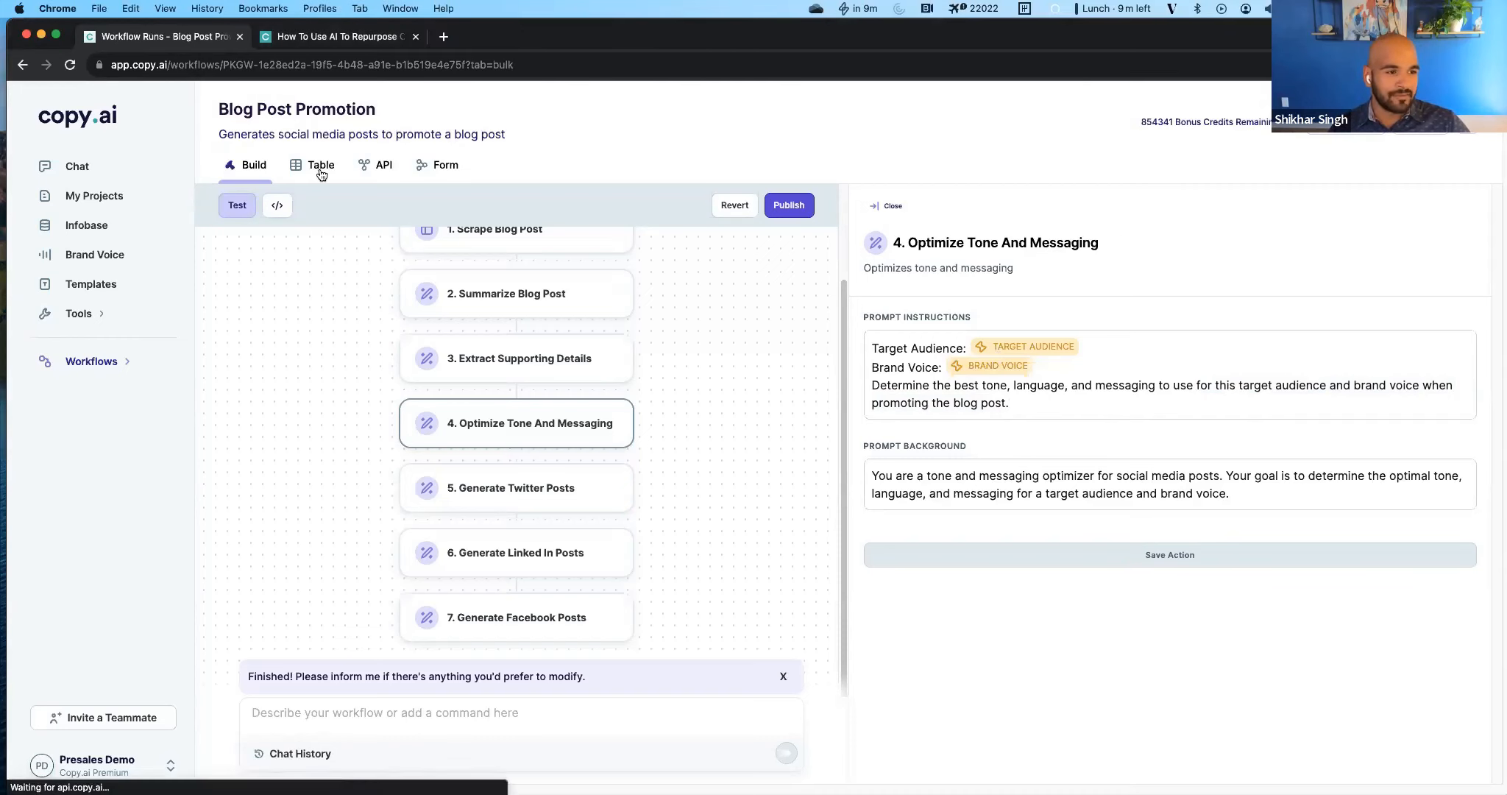
pyautogui.scroll(-2, 551, 540)
pyautogui.click(69, 67)
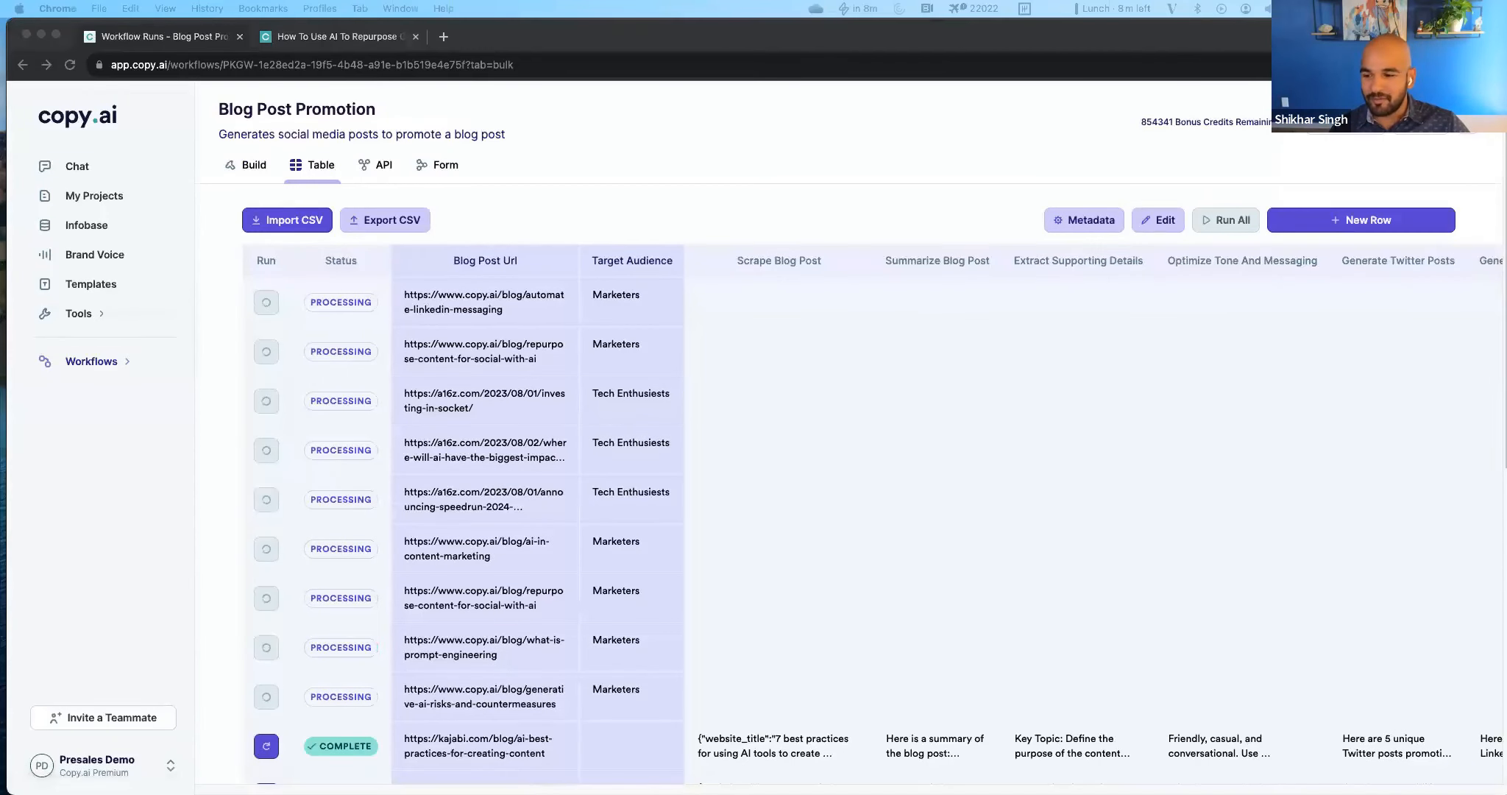
pyautogui.press('super+Tab')
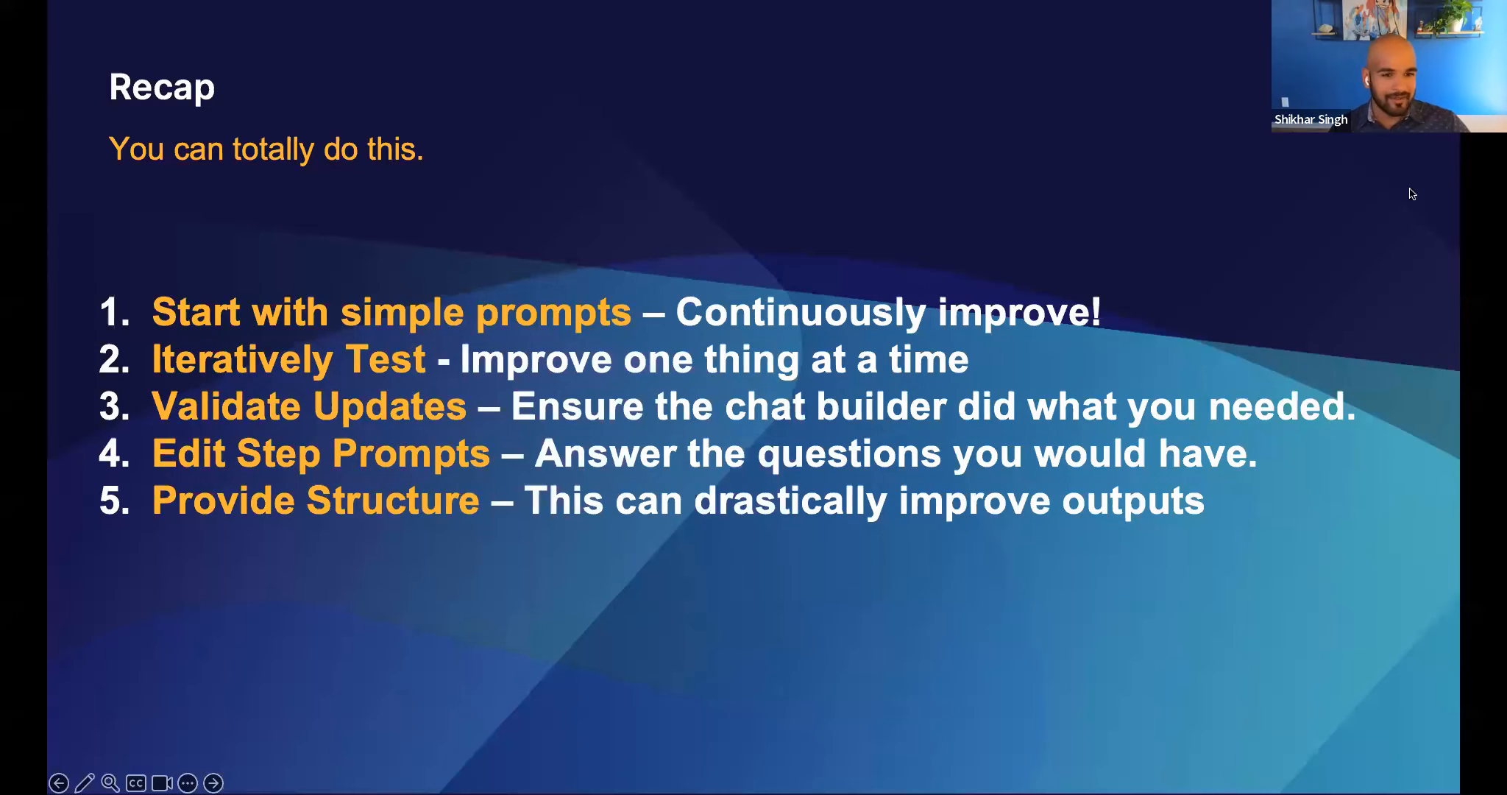
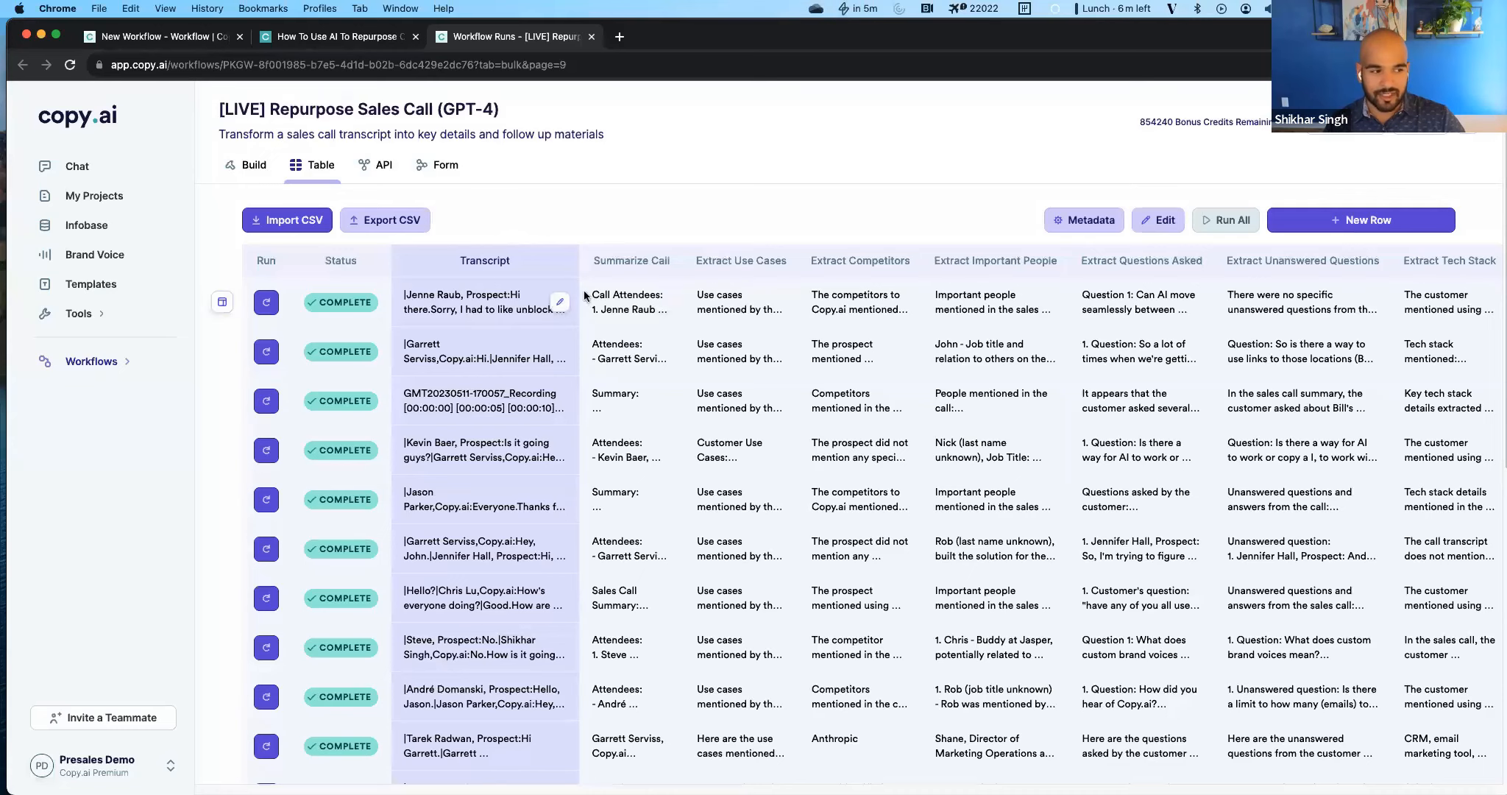
# Open the build view of the Repurpose Sales Call workflow and review its actions from Summarize Call through Draft Follow Up Email.
pyautogui.click(255, 166)
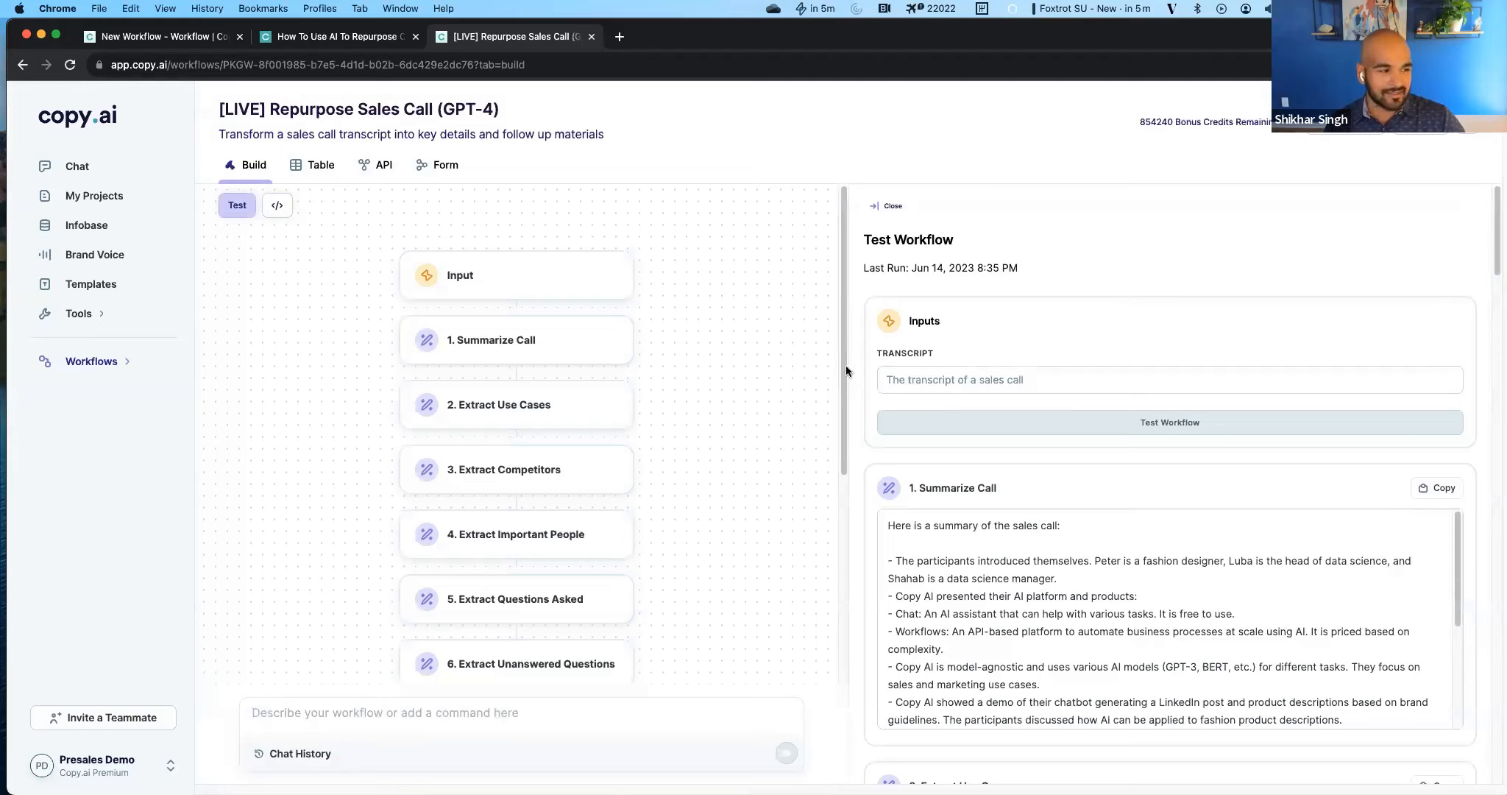
pyautogui.scroll(-3, 666, 543)
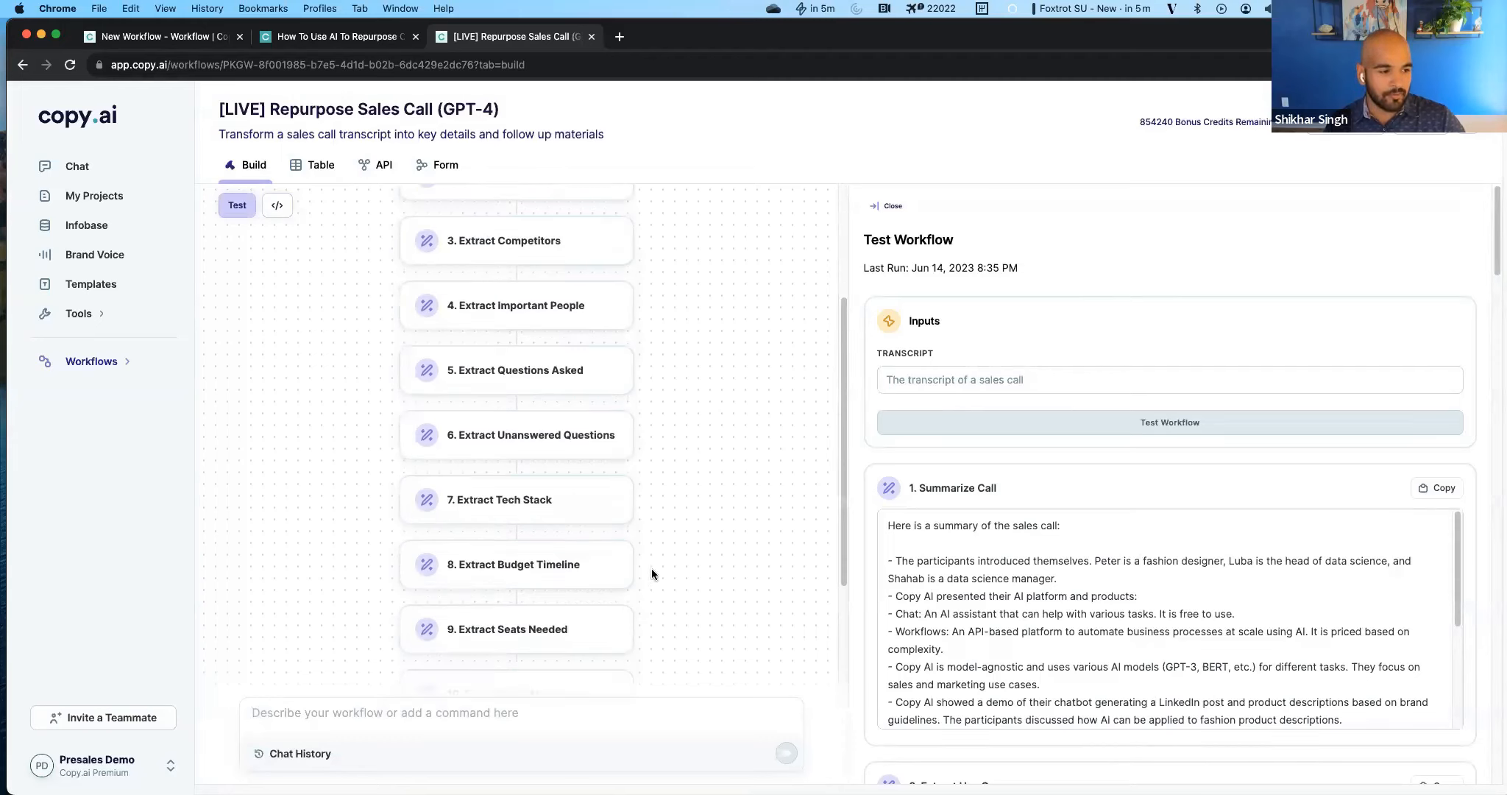
pyautogui.scroll(-1, 515, 485)
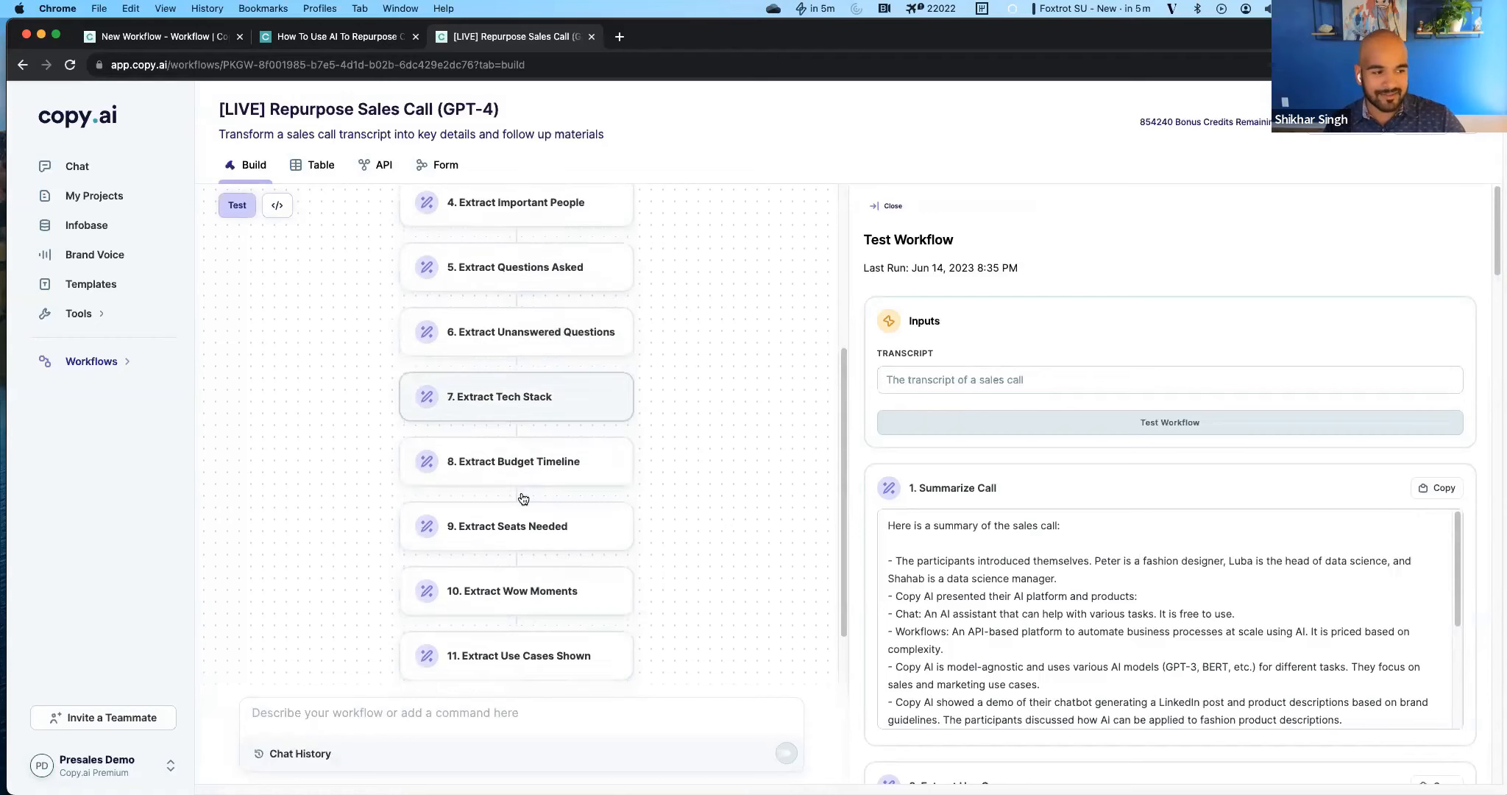
pyautogui.scroll(-4, 508, 428)
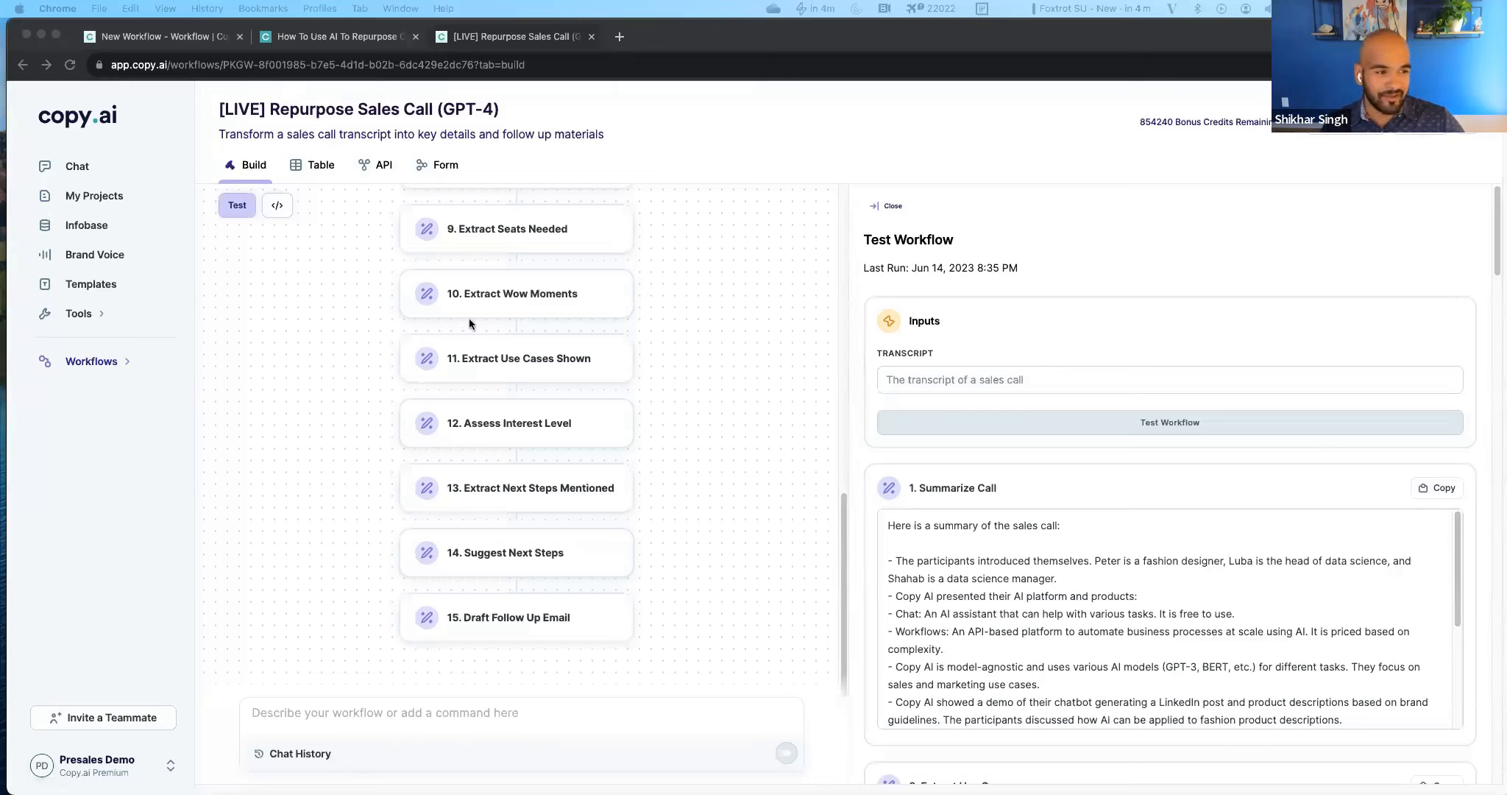
pyautogui.click(346, 332)
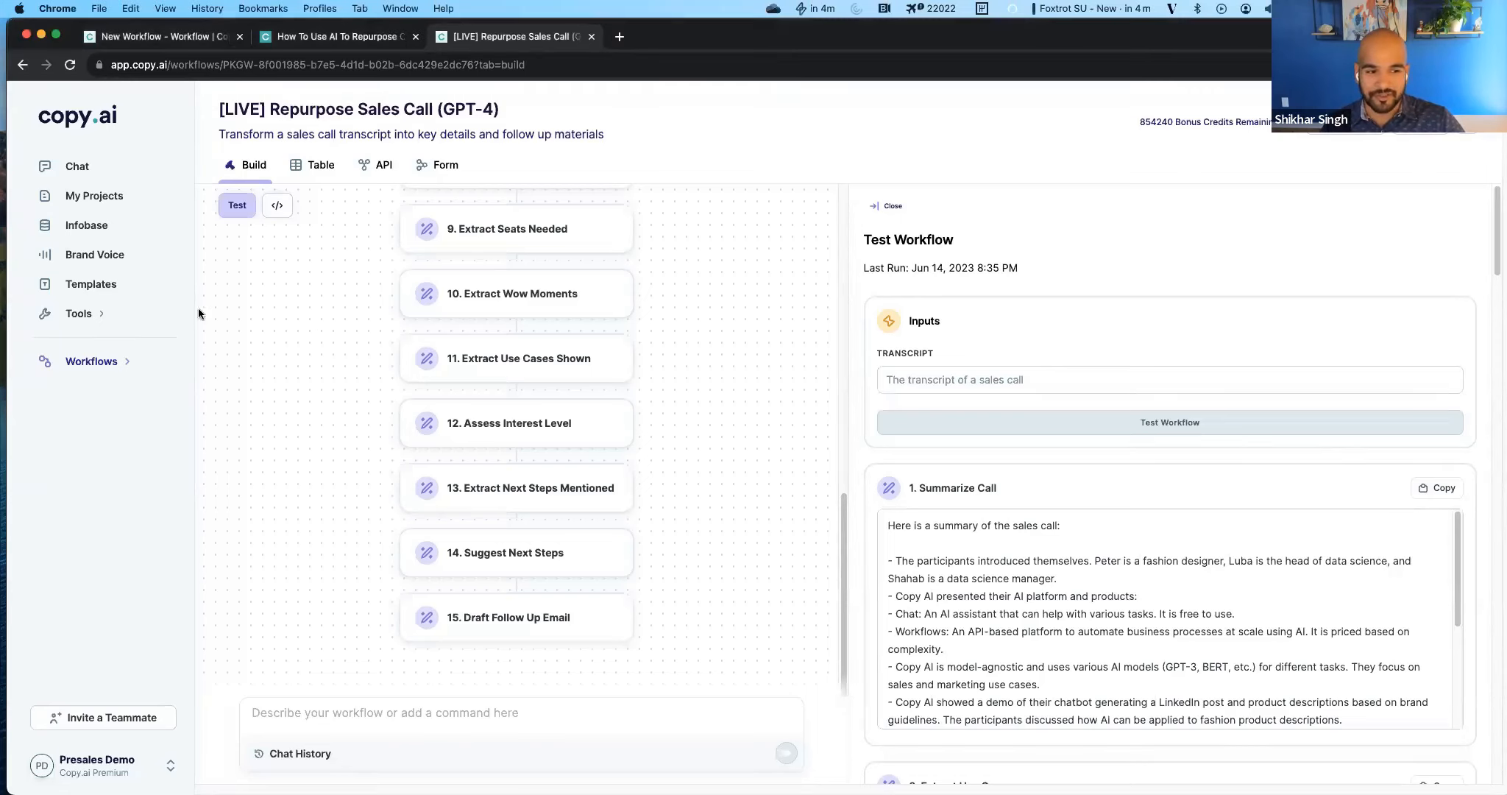
# Create a new workflow and paste the description for turning a webinar transcript into topics, timestamps, a YouTube description, use cases and a LinkedIn post.
pyautogui.click(111, 375)
pyautogui.click(104, 445)
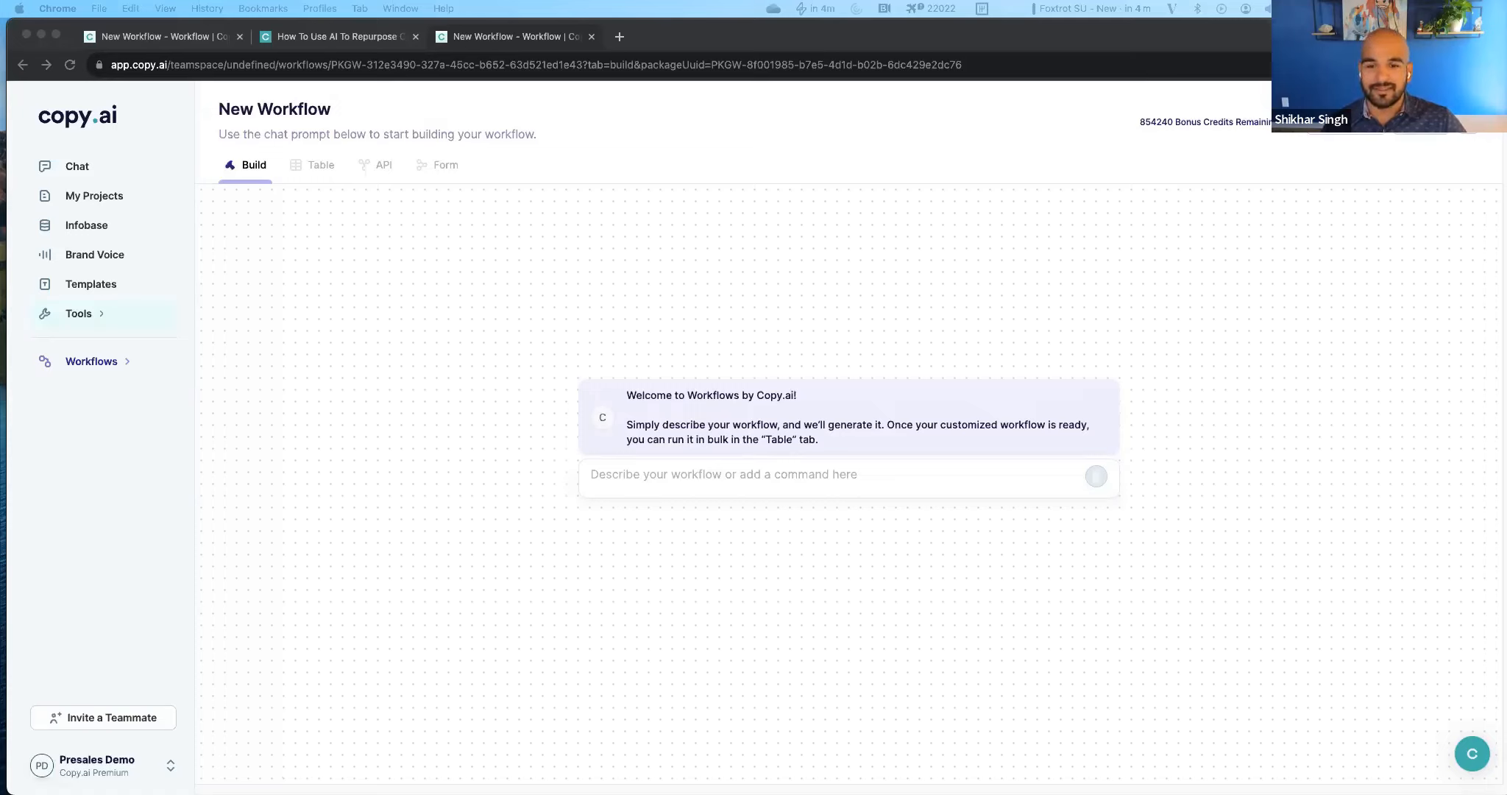
pyautogui.click(772, 469)
pyautogui.click(744, 465)
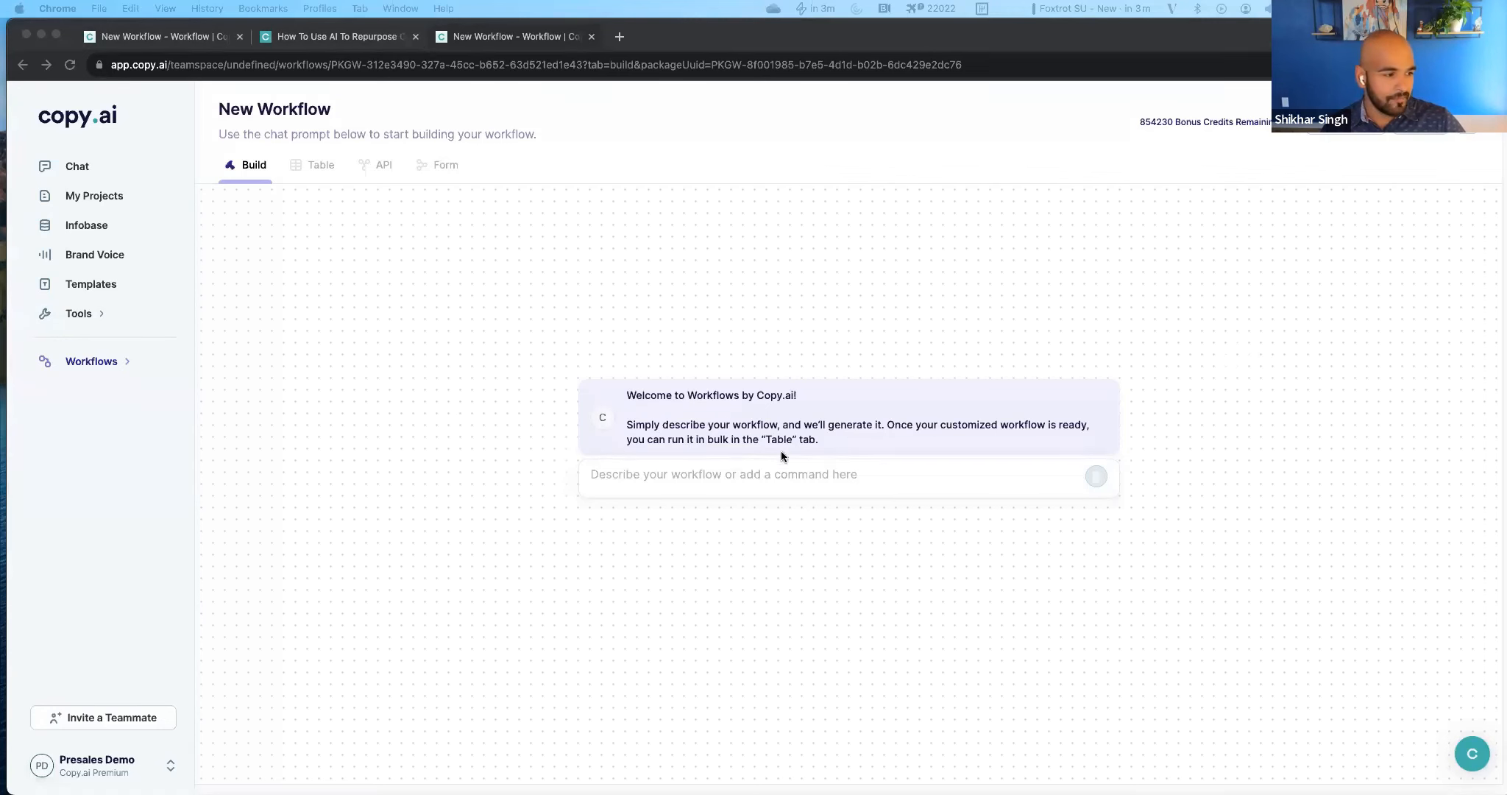
pyautogui.click(778, 472)
pyautogui.write('Given a transcript to a webinar, please summarize the transcript and note all of the key topics that were covered along with a one sentence summary of each topic. Use the summary and key topics to review the transcript again and extract specific time stamps where these topics are initially discussed and output the topics with associated timestamps. Then write a youtube video description that works best for SEO and highlights key points that include a timestamp of when they are discussed in the video. Then review the webinar transcript again and generate a list of use cases discussed, the value of the use case and predict which team is most likely to gain value from it. Finally, use the use cases identified and the webinar summary to draft a narrative linkedin post post sharing the use case that is designed to cater to this audience.')
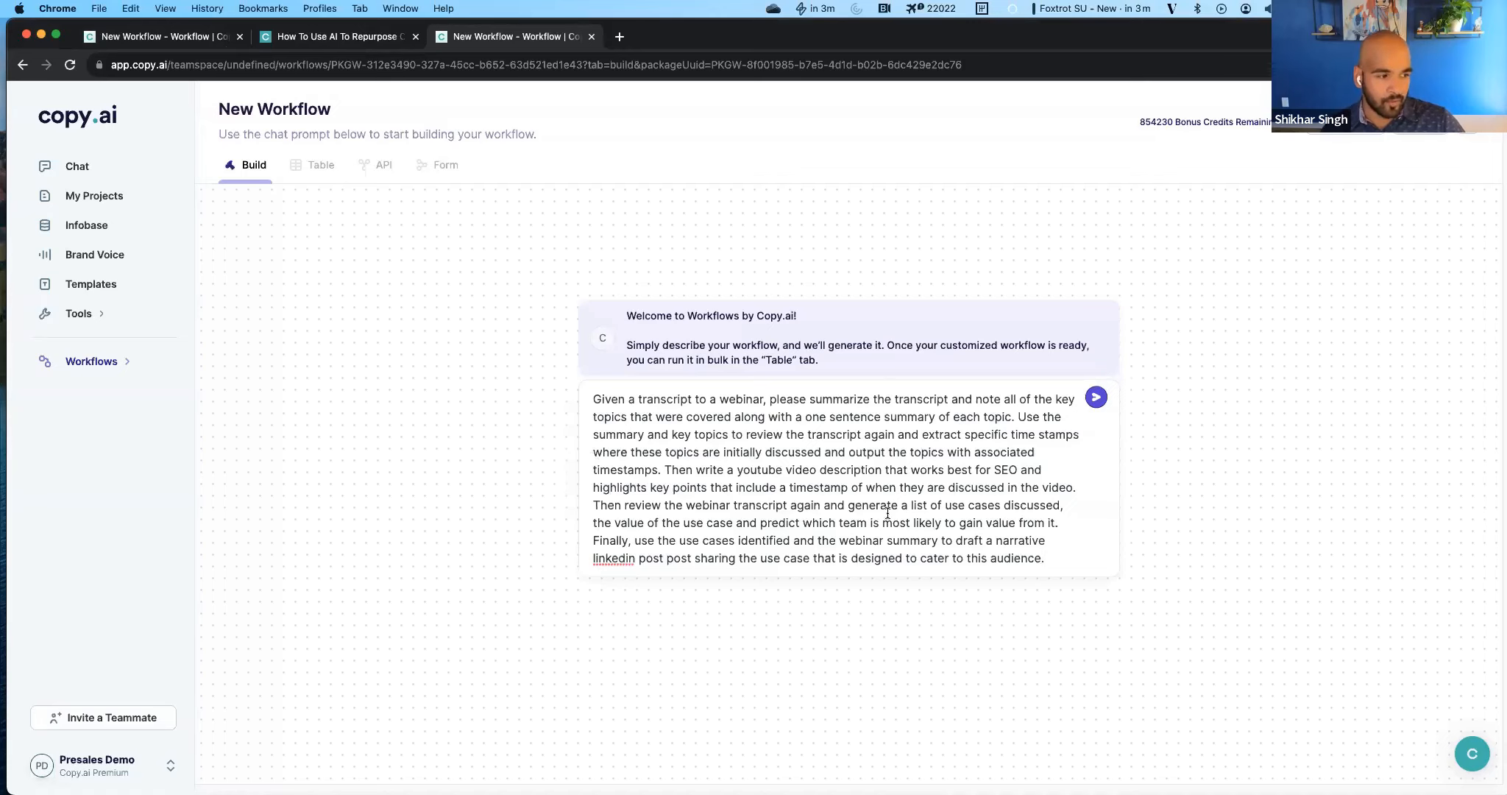
# Paste the webinar workflow description into an untitled Notion page, and submit the description in Copy.ai to generate the workflow.
pyautogui.press('super+Tab')
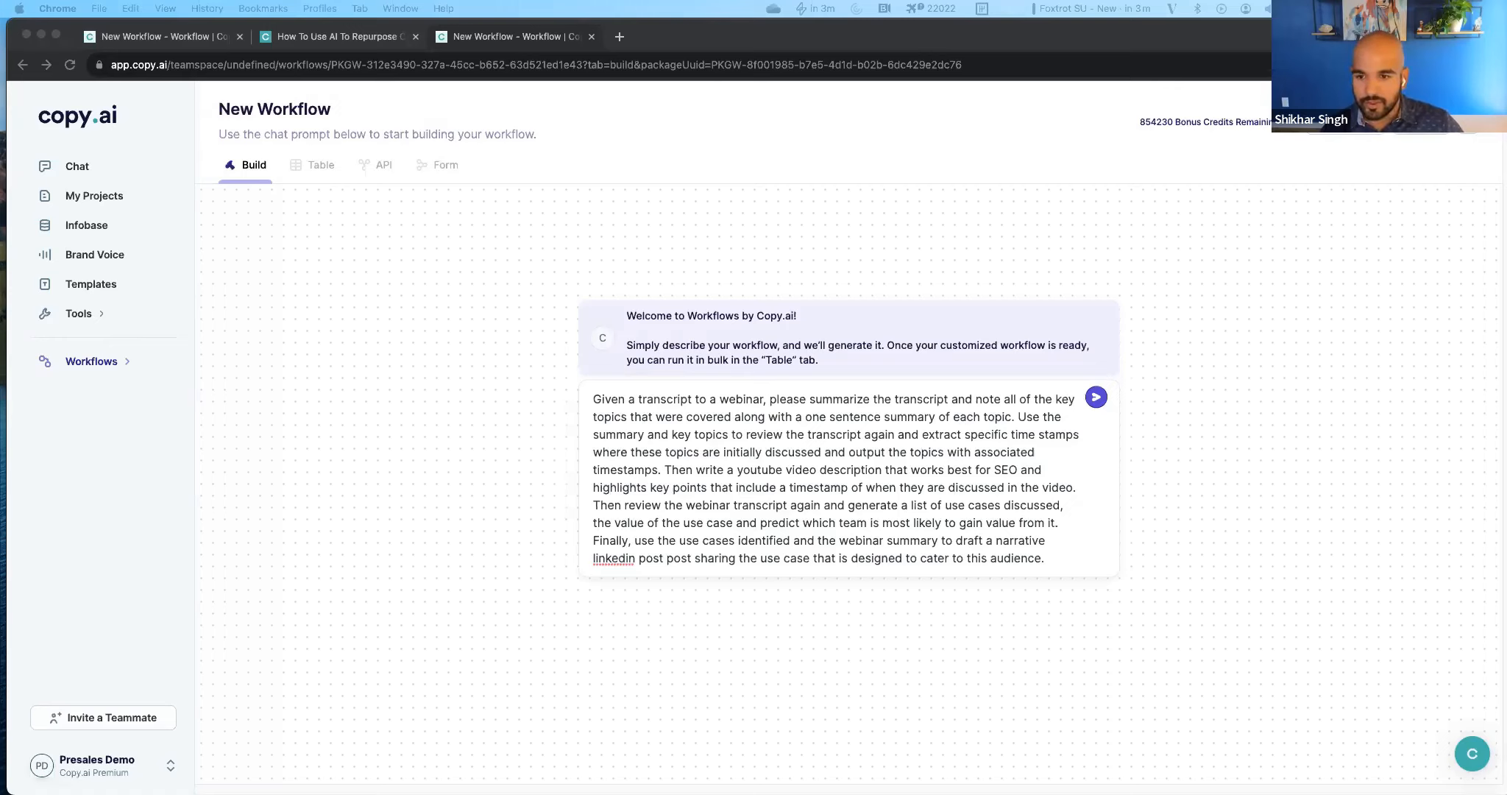
pyautogui.moveTo(496, 15); pyautogui.dragTo(369, 58)
pyautogui.click(593, 526)
pyautogui.write('Given a transcript to a webinar, please summarize the transcript and note all of the key topics that were covered along with a one sentence summary of each topic.  Use the summary and key topics to review the transcript again and extract specific time stamps where these topics are initially discussed and output the topics with associated timestamps.  Then write a youtube video description that works best for SEO and highlights key points that include a timestamp of when they are discussed in the video.  Then review the webinar transcript again and generate a list of use cases discussed, the value of the use case and predict which team is most likely to gain value from it.  Finally, use the use cases identified and the webinar summary to draft a narrative linkedin post post sharing the use case that is designed to cater to this audience.')
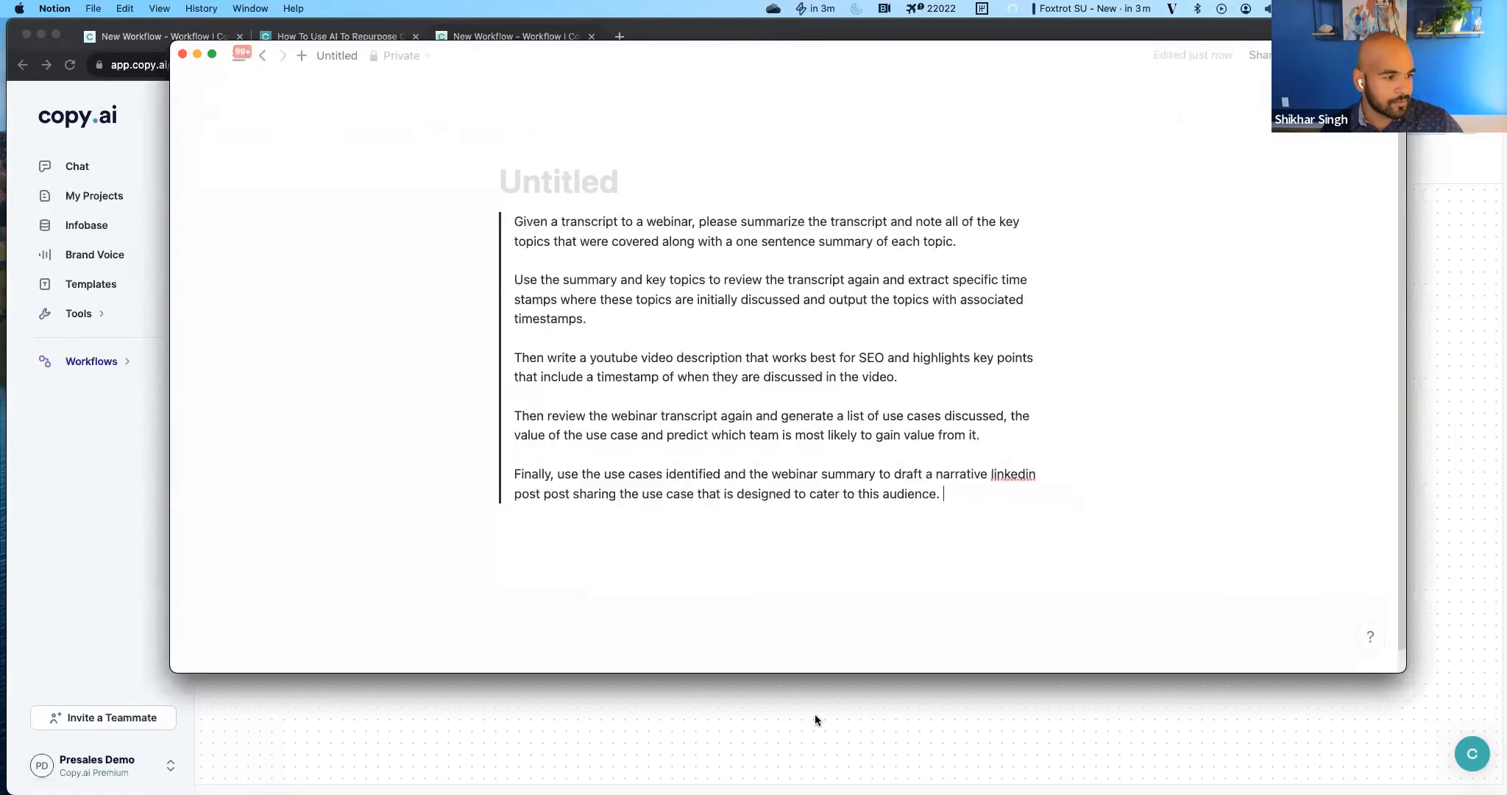
pyautogui.click(814, 716)
pyautogui.click(1094, 398)
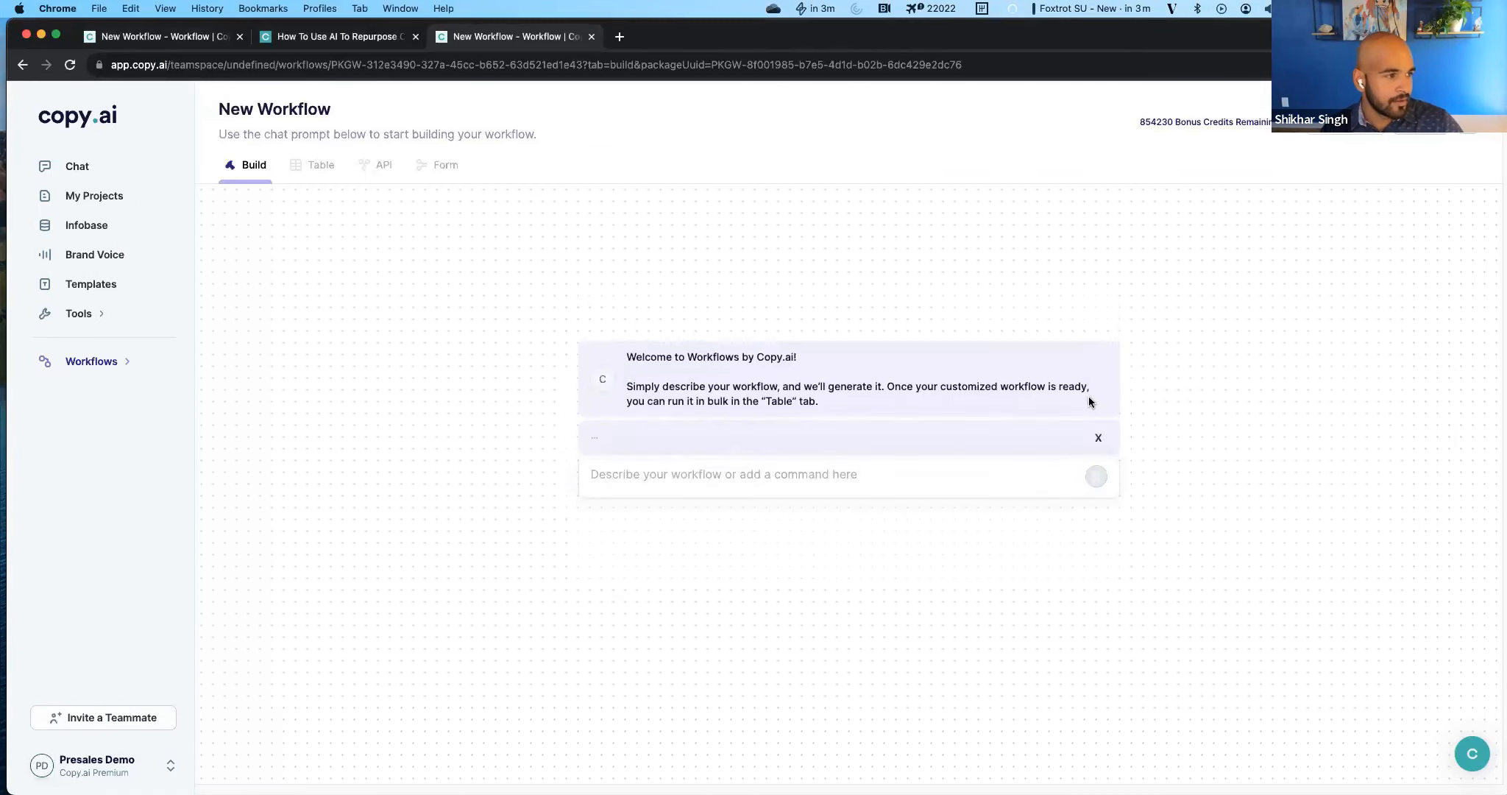
# Switch to the Notion page and read through the description's paragraphs on summary, timestamps, YouTube description, use cases and LinkedIn post.
pyautogui.press('super+Tab')
pyautogui.click(168, 398)
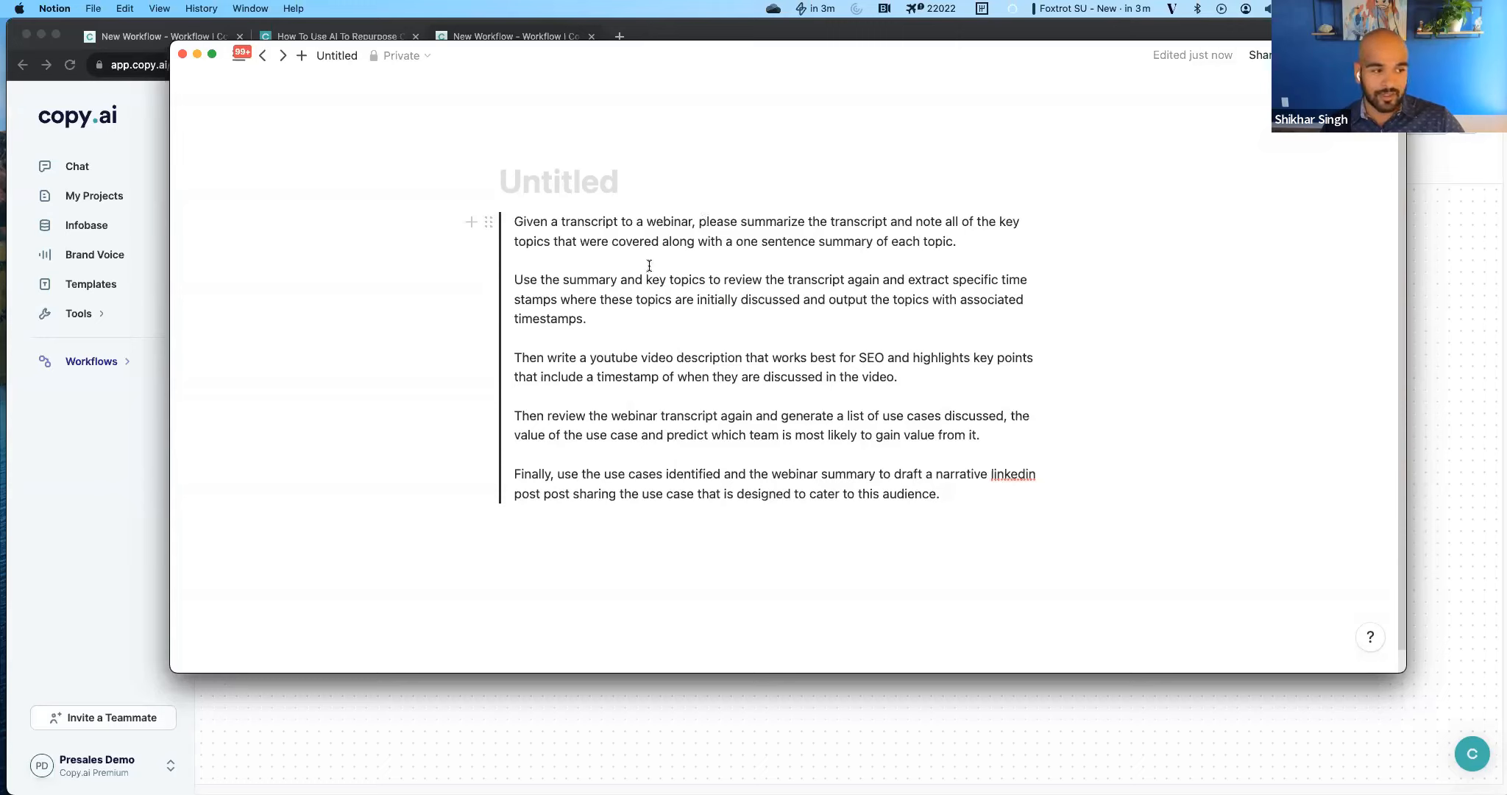
pyautogui.click(625, 280)
pyautogui.moveTo(695, 318); pyautogui.dragTo(578, 302)
pyautogui.doubleClick(578, 301)
pyautogui.click(606, 316)
pyautogui.scroll(-1, 624, 319)
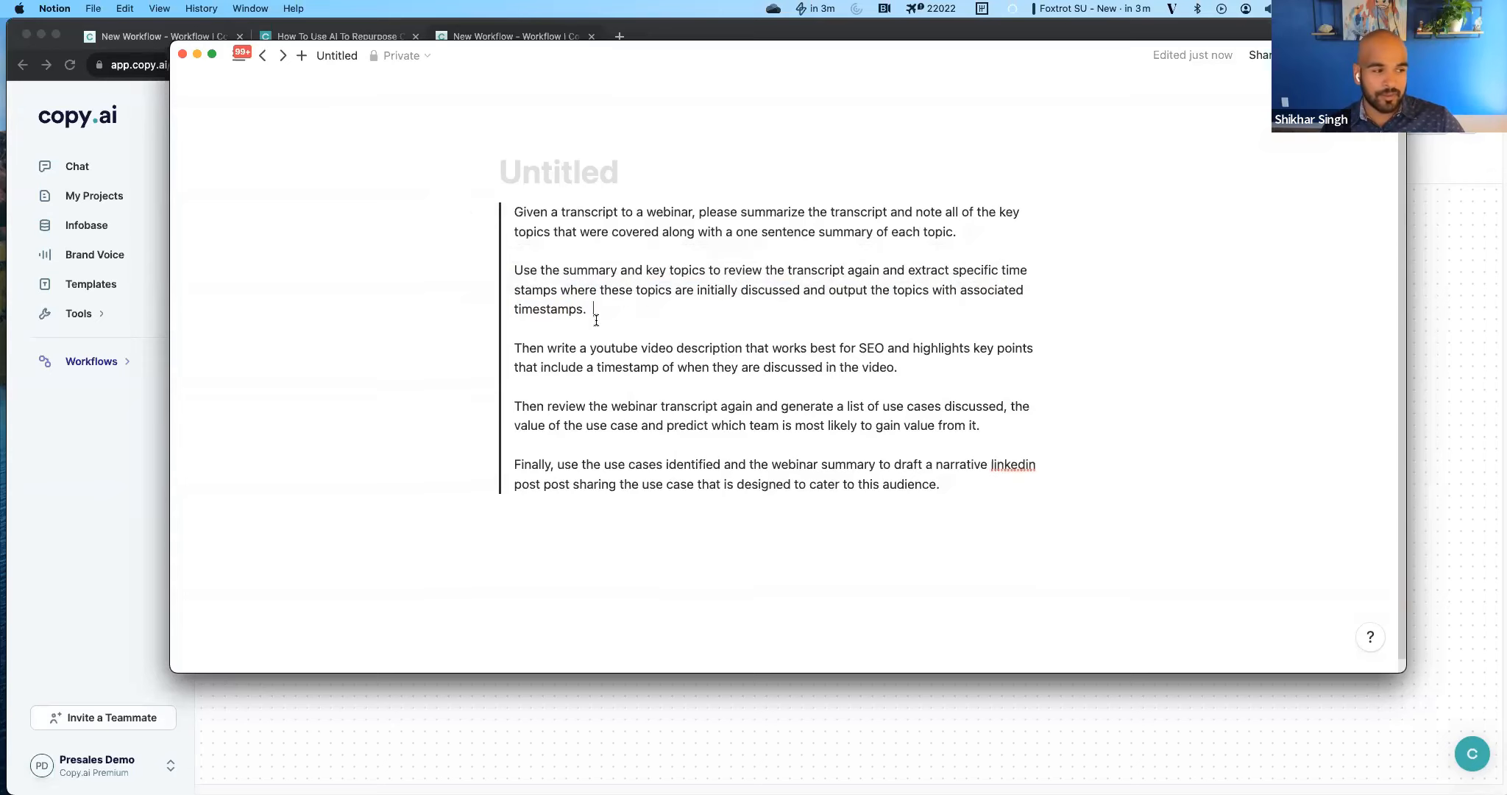
pyautogui.scroll(-1, 595, 310)
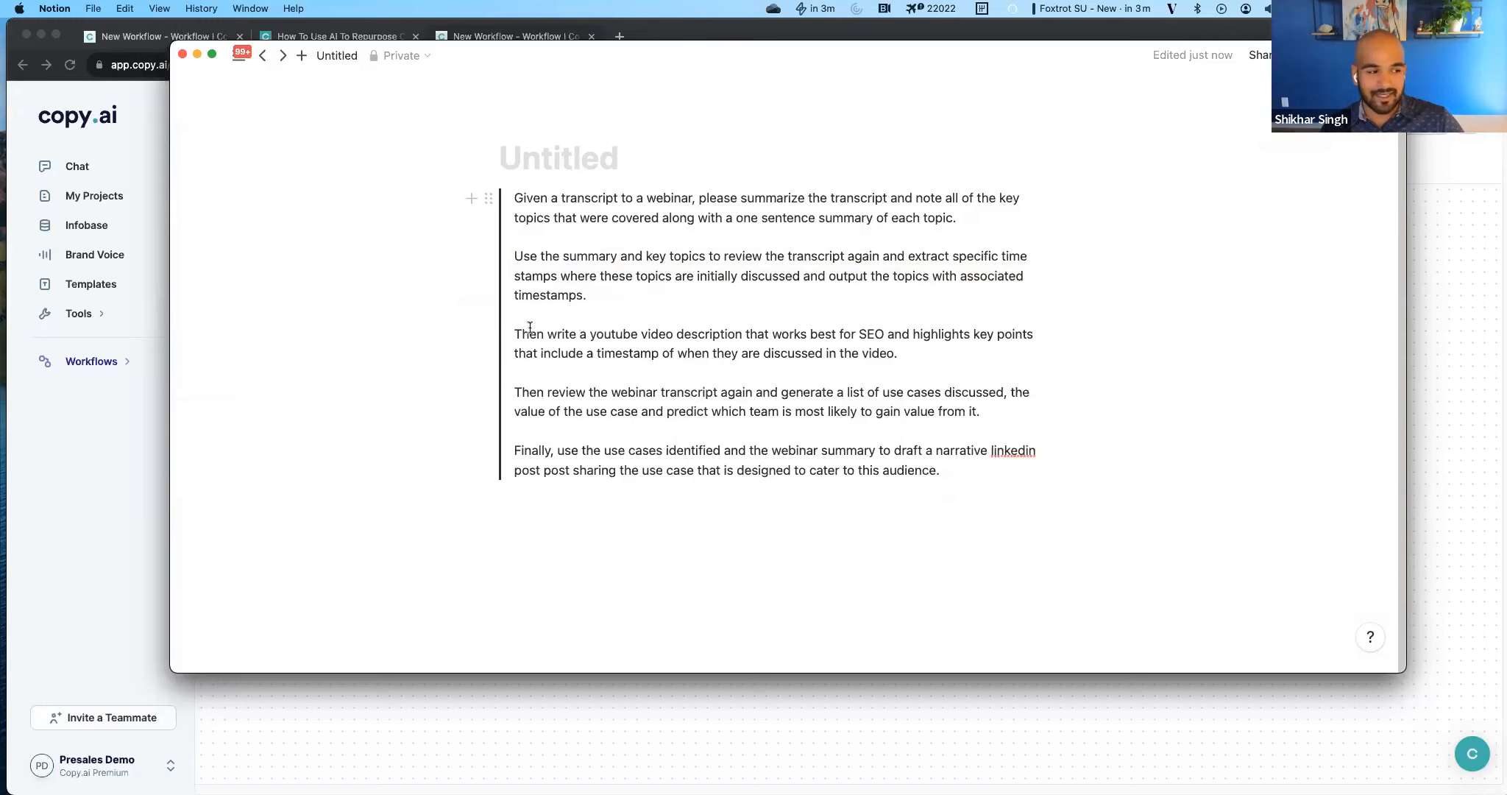
pyautogui.moveTo(520, 331); pyautogui.dragTo(910, 359)
pyautogui.click(909, 356)
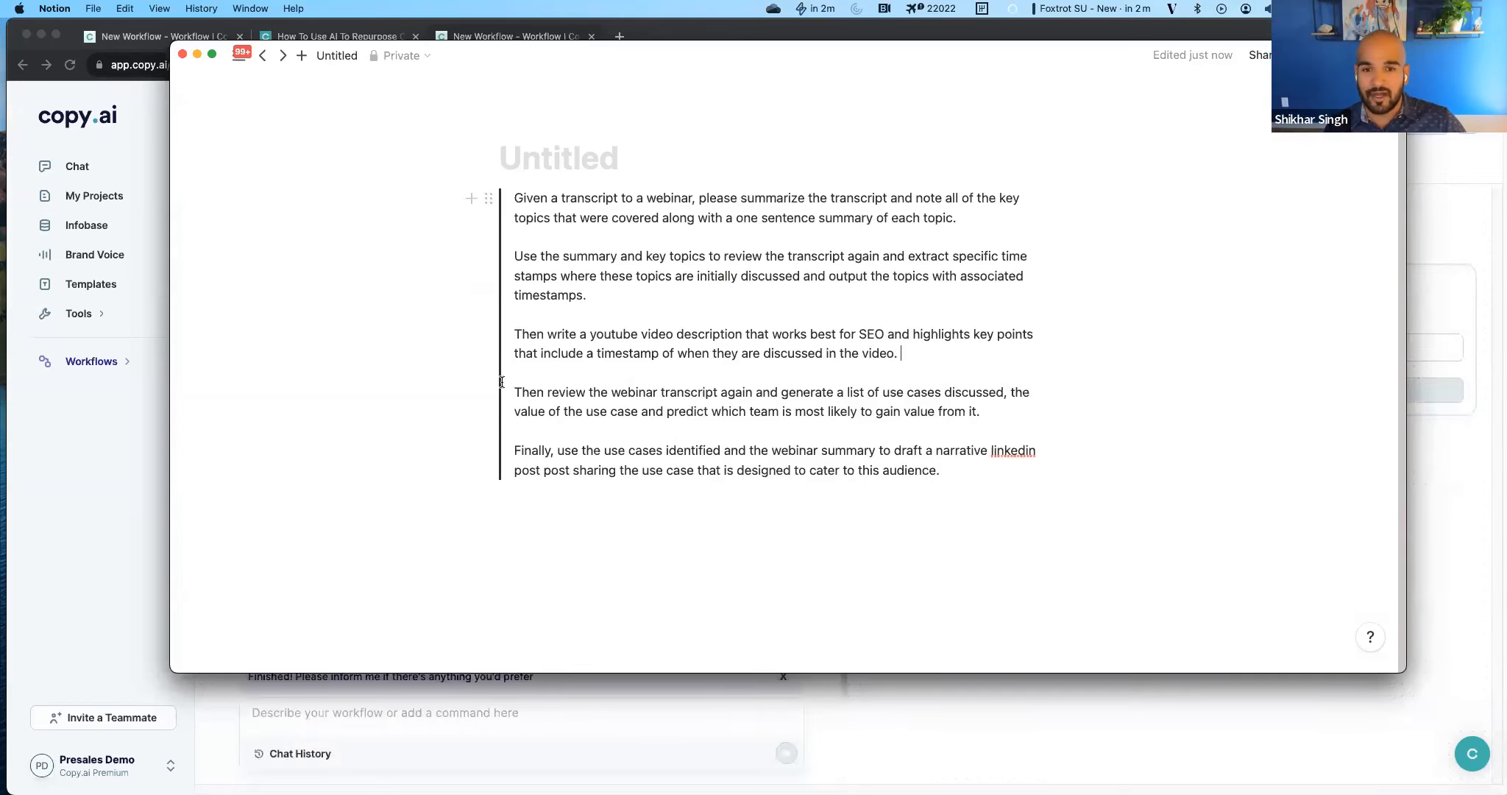
pyautogui.moveTo(523, 390); pyautogui.dragTo(978, 414)
pyautogui.click(980, 415)
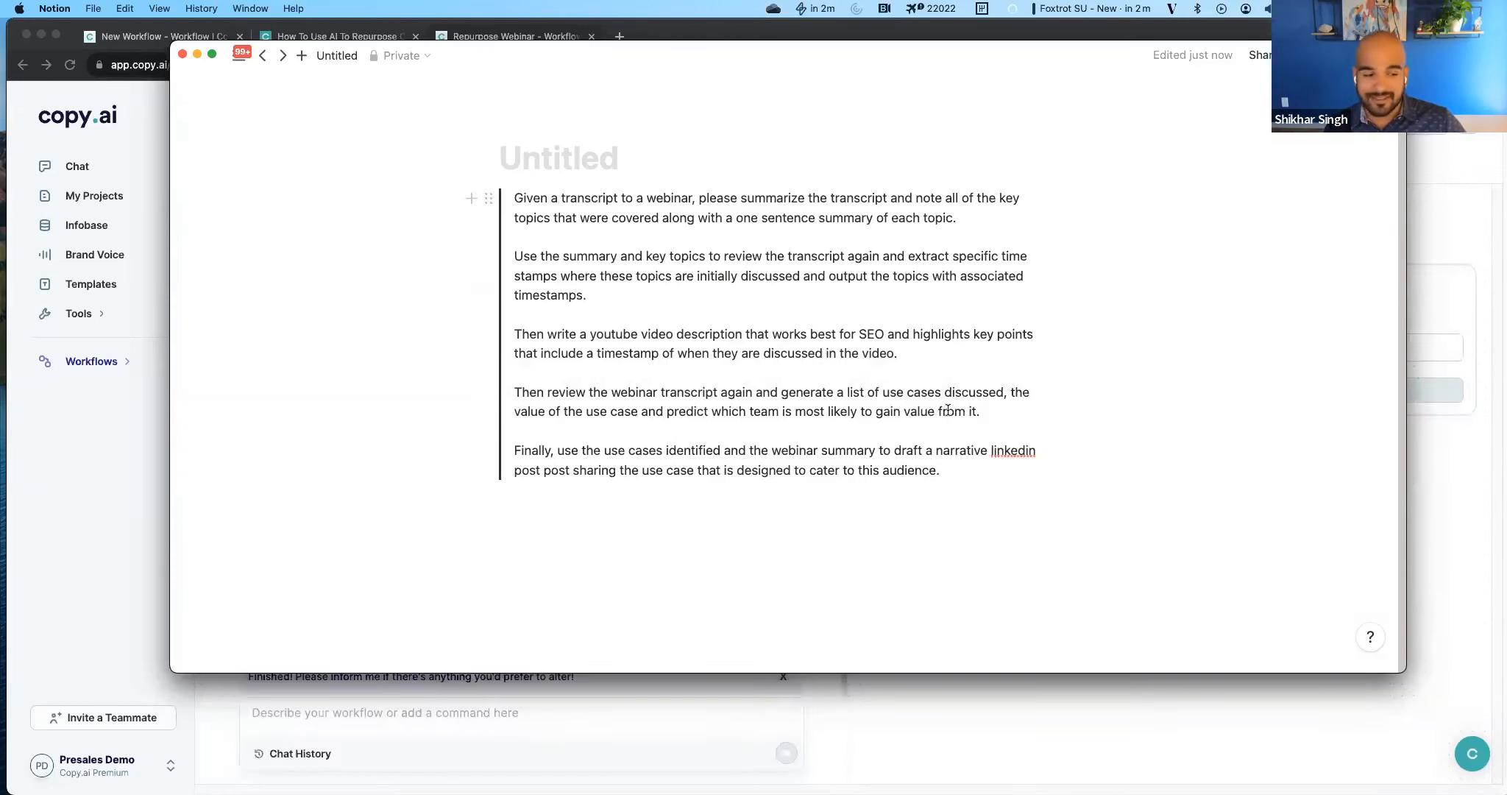
pyautogui.click(1150, 471)
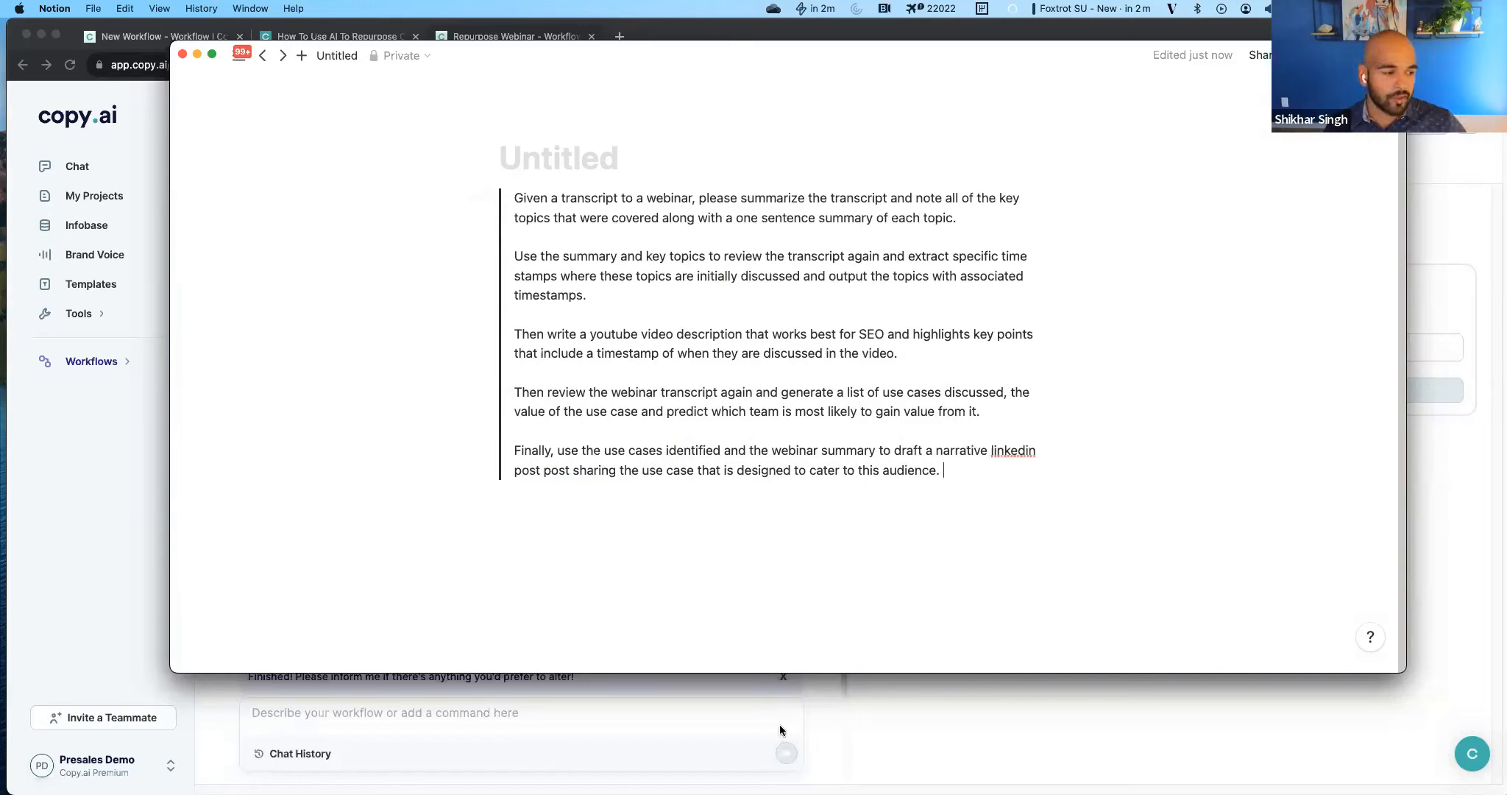
# Return to Copy.ai and review the generated Repurpose Webinar actions from Summarize Topics to Write Linked In Post.
pyautogui.click(731, 711)
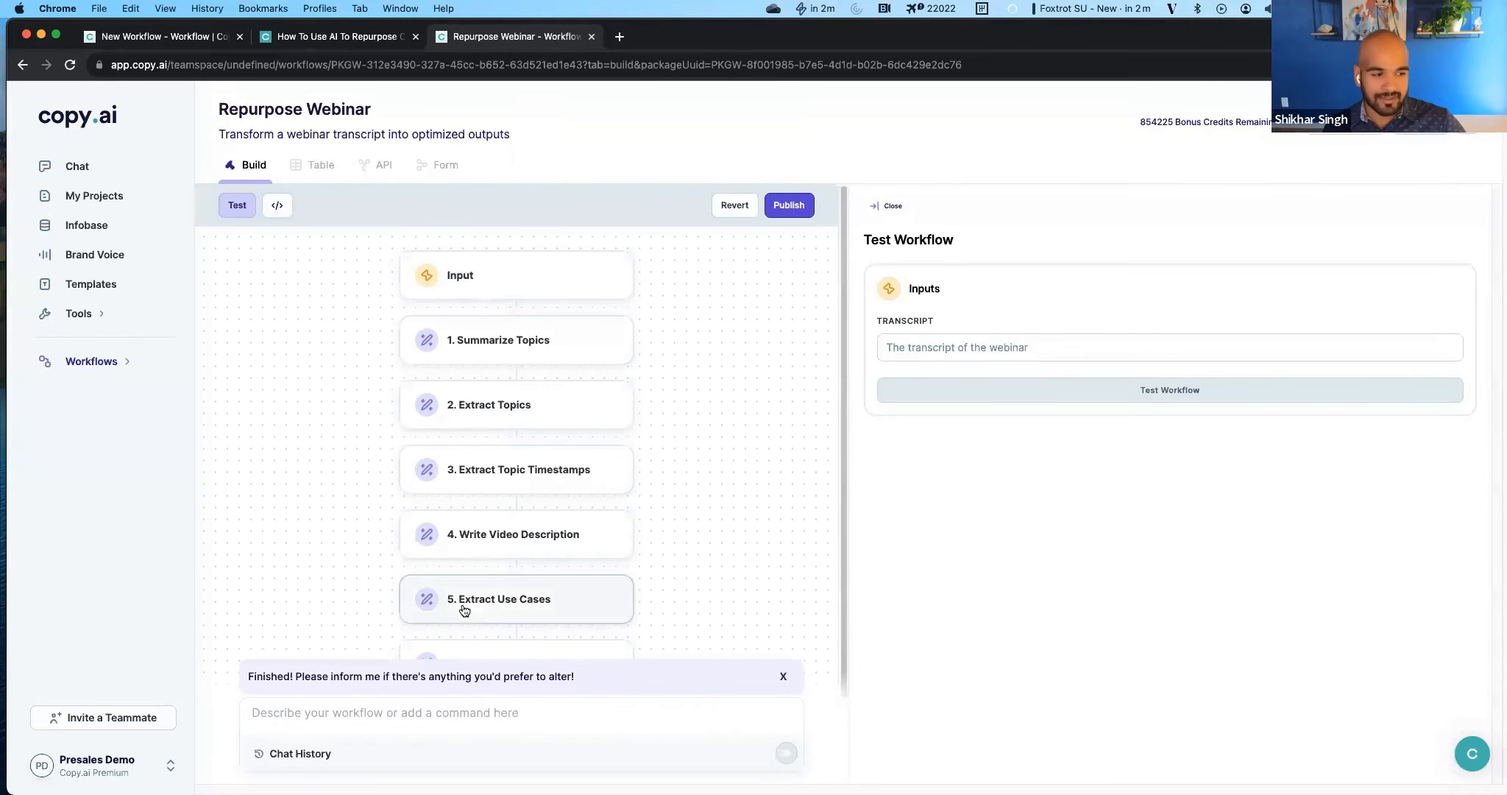
pyautogui.scroll(-2, 465, 606)
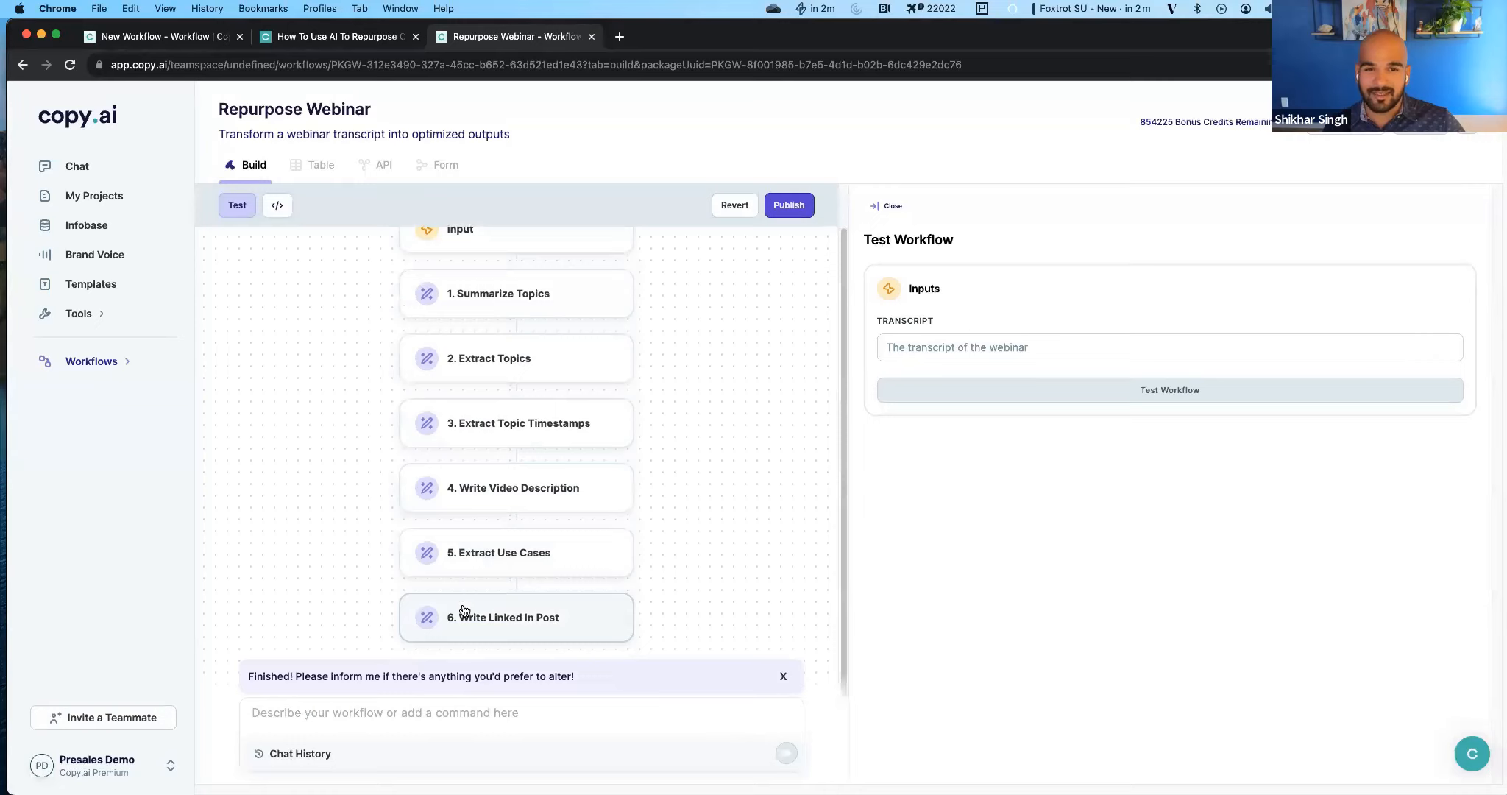
pyautogui.scroll(2, 464, 611)
pyautogui.scroll(-2, 465, 611)
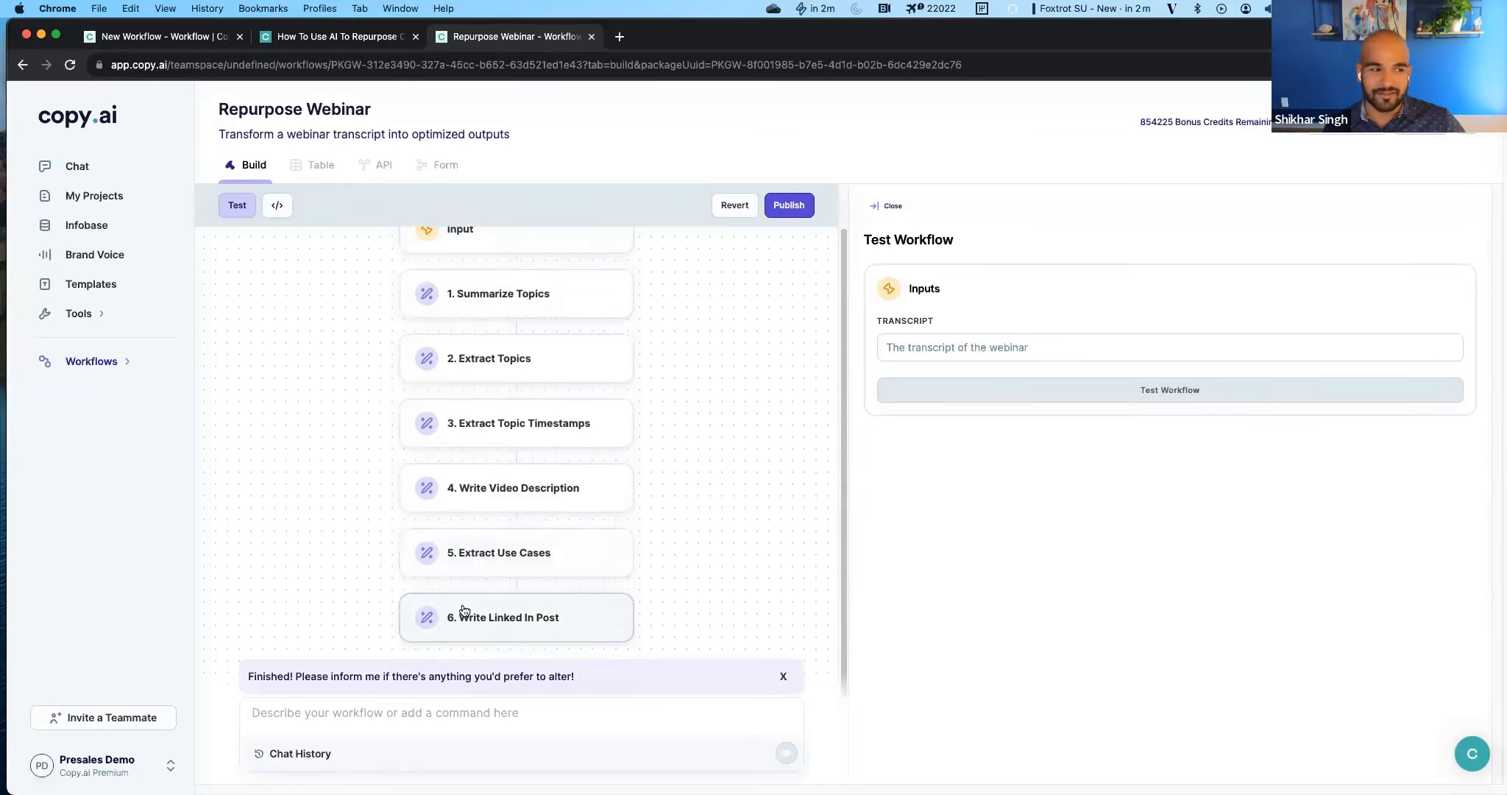
pyautogui.scroll(2, 464, 611)
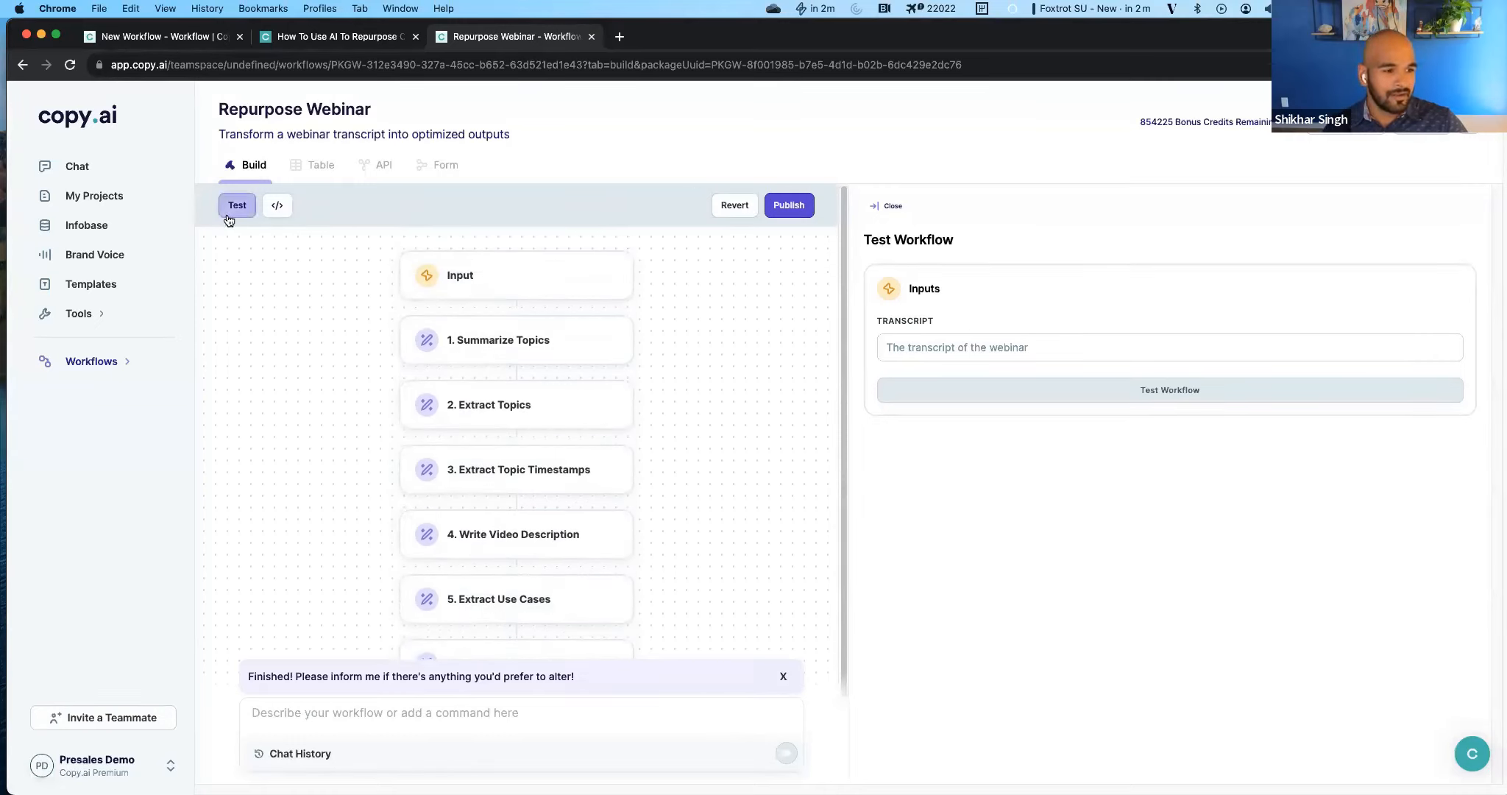
# Paste the timestamped webinar transcript into the test input and run the Repurpose Webinar workflow test.
pyautogui.click(1082, 360)
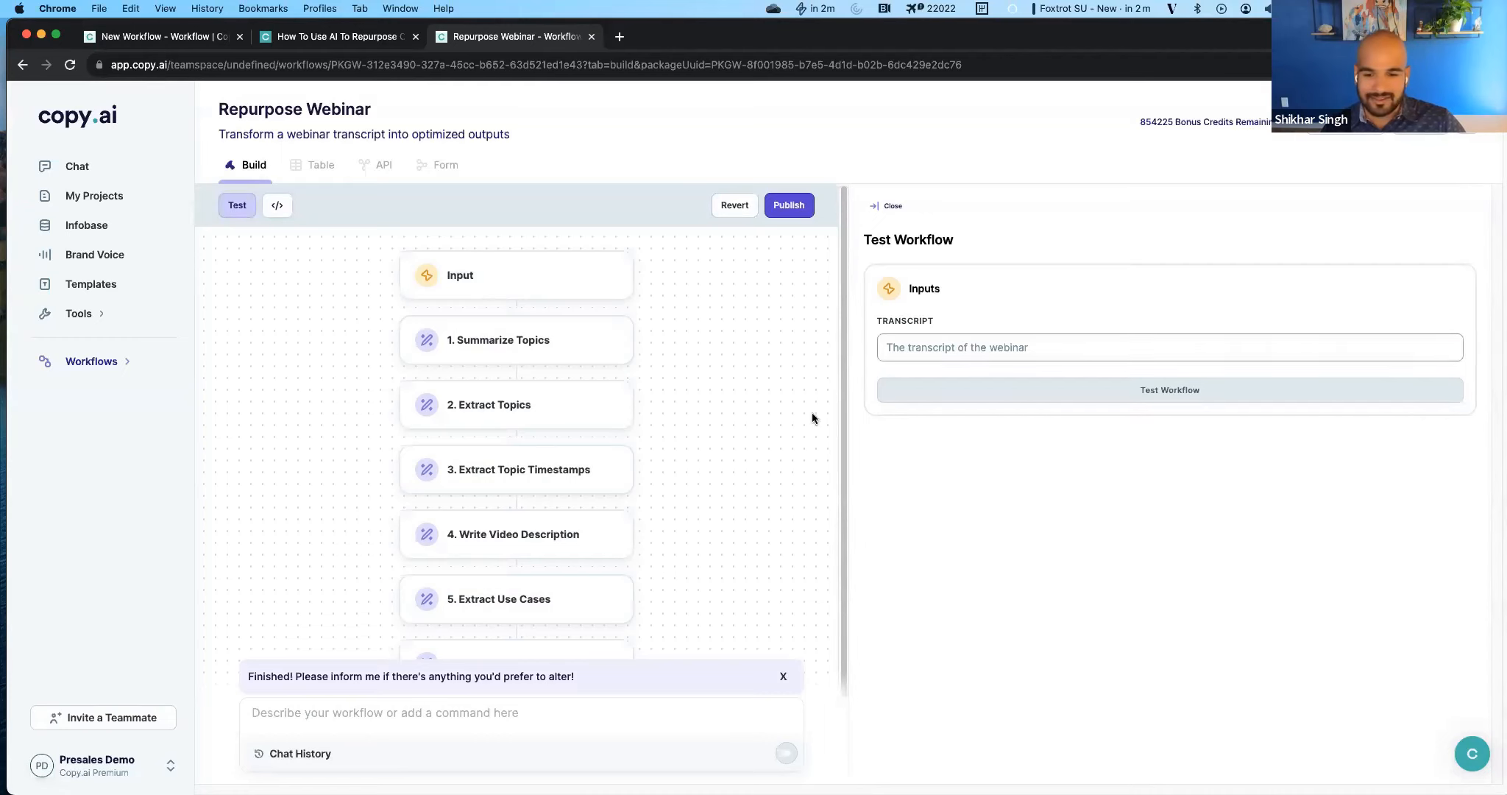
pyautogui.press('super+Tab')
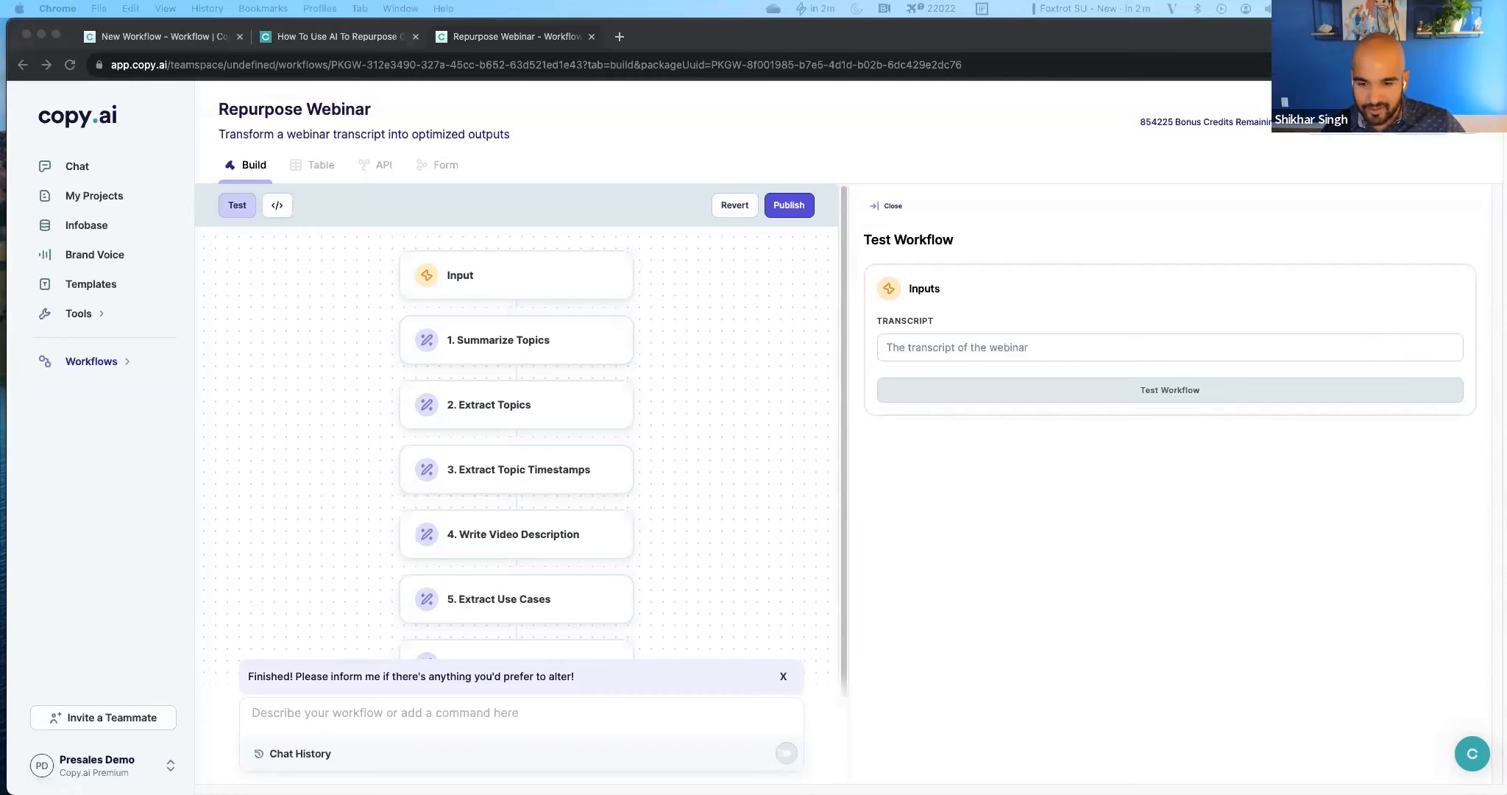
pyautogui.click(970, 348)
pyautogui.press('super+v')
pyautogui.scroll(10, 1093, 467)
pyautogui.scroll(15, 1092, 467)
pyautogui.scroll(-10, 1093, 467)
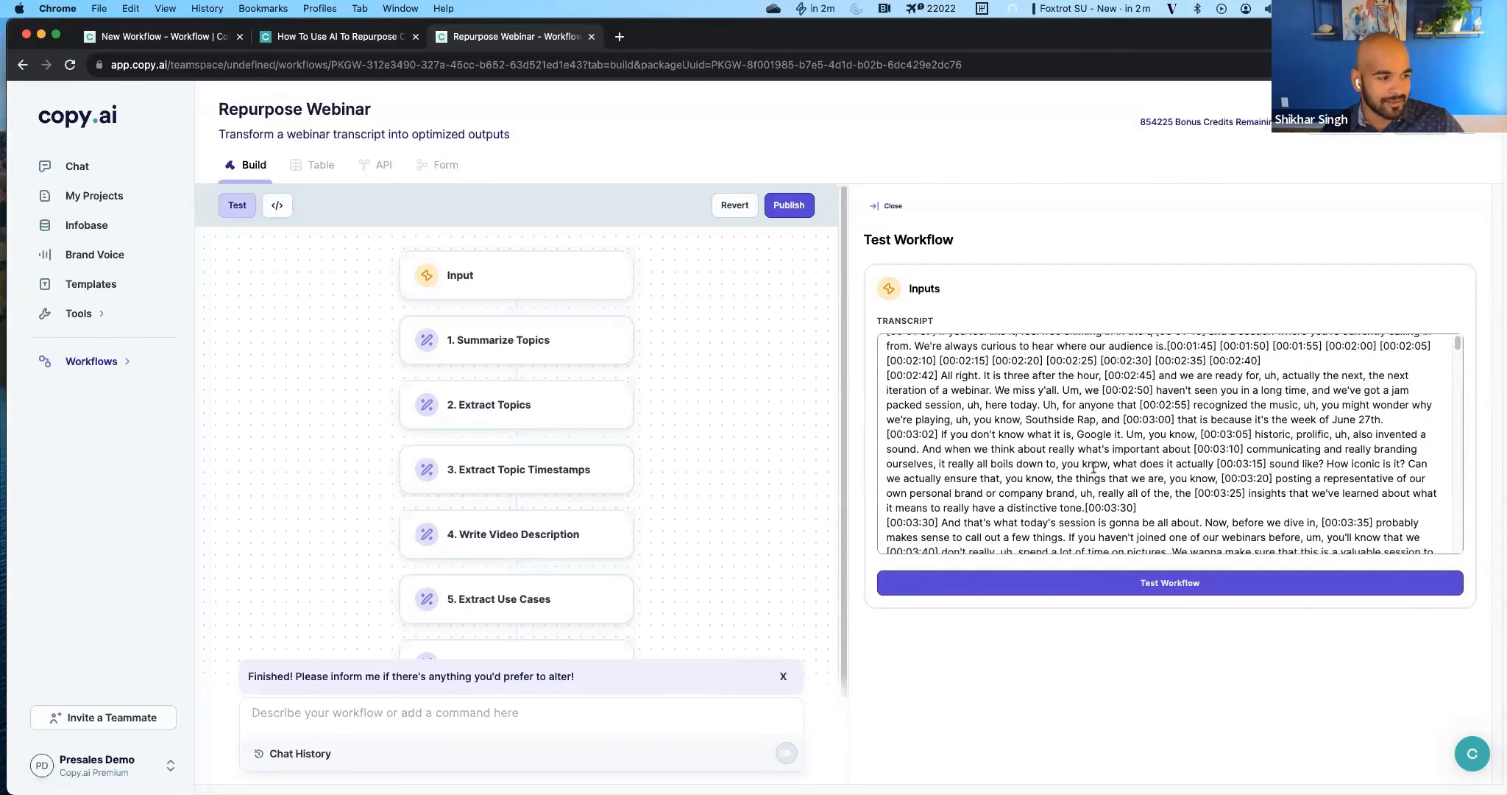
pyautogui.scroll(-10, 1093, 467)
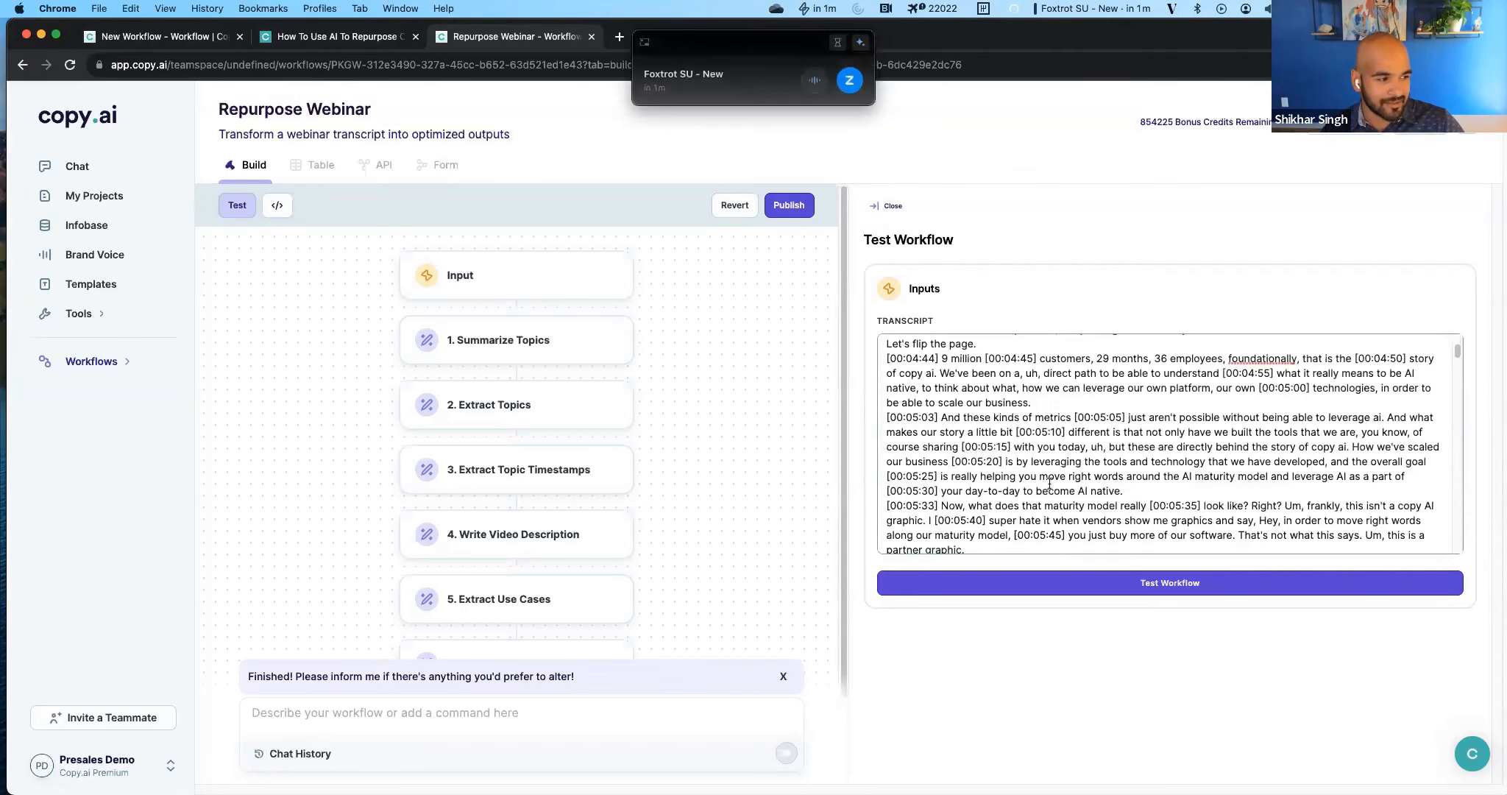
pyautogui.scroll(-3, 1064, 529)
pyautogui.click(1078, 584)
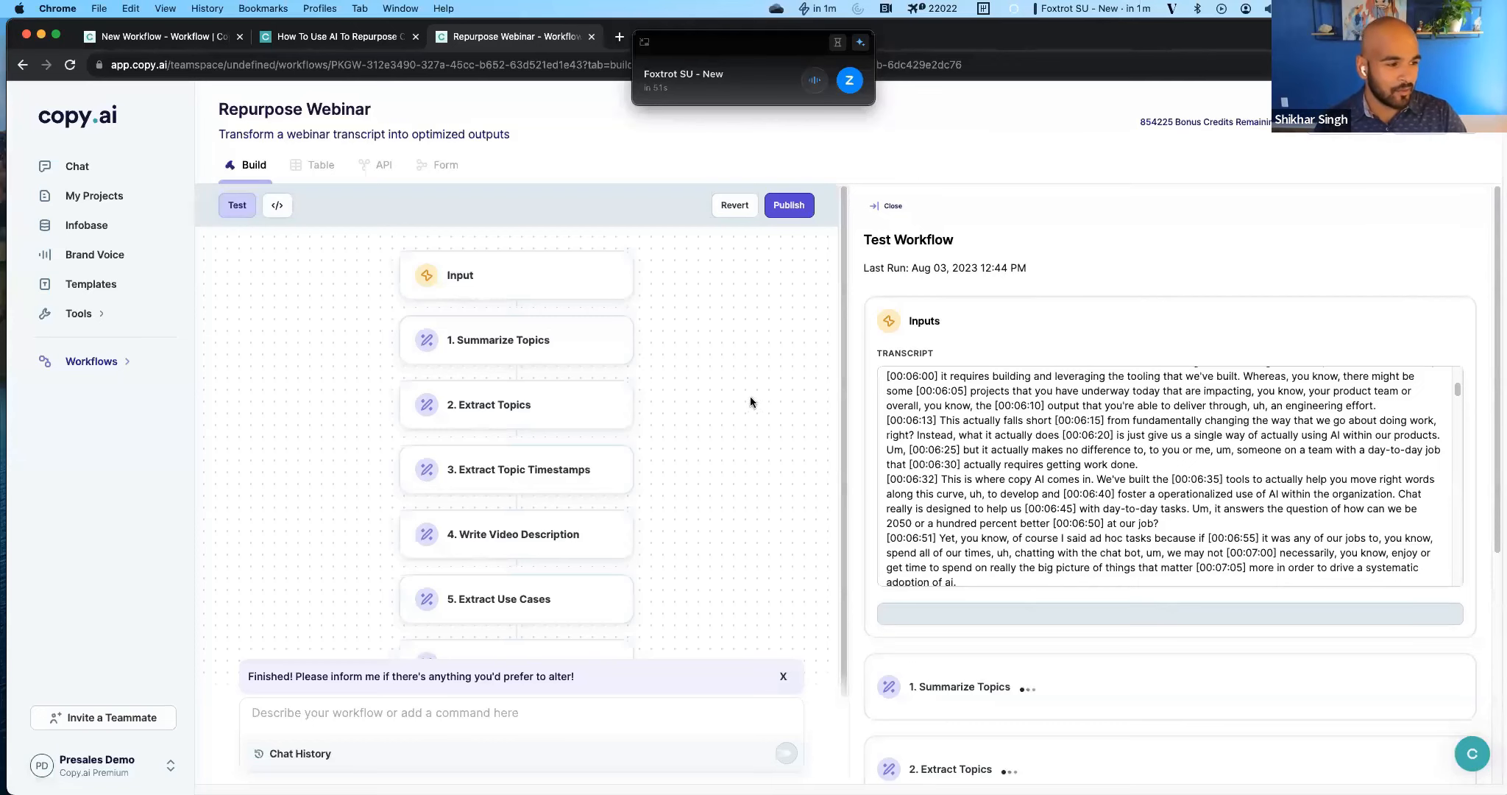
# Examine the prompt instructions and background of the Summarize Topics and Extract Topics actions.
pyautogui.click(545, 356)
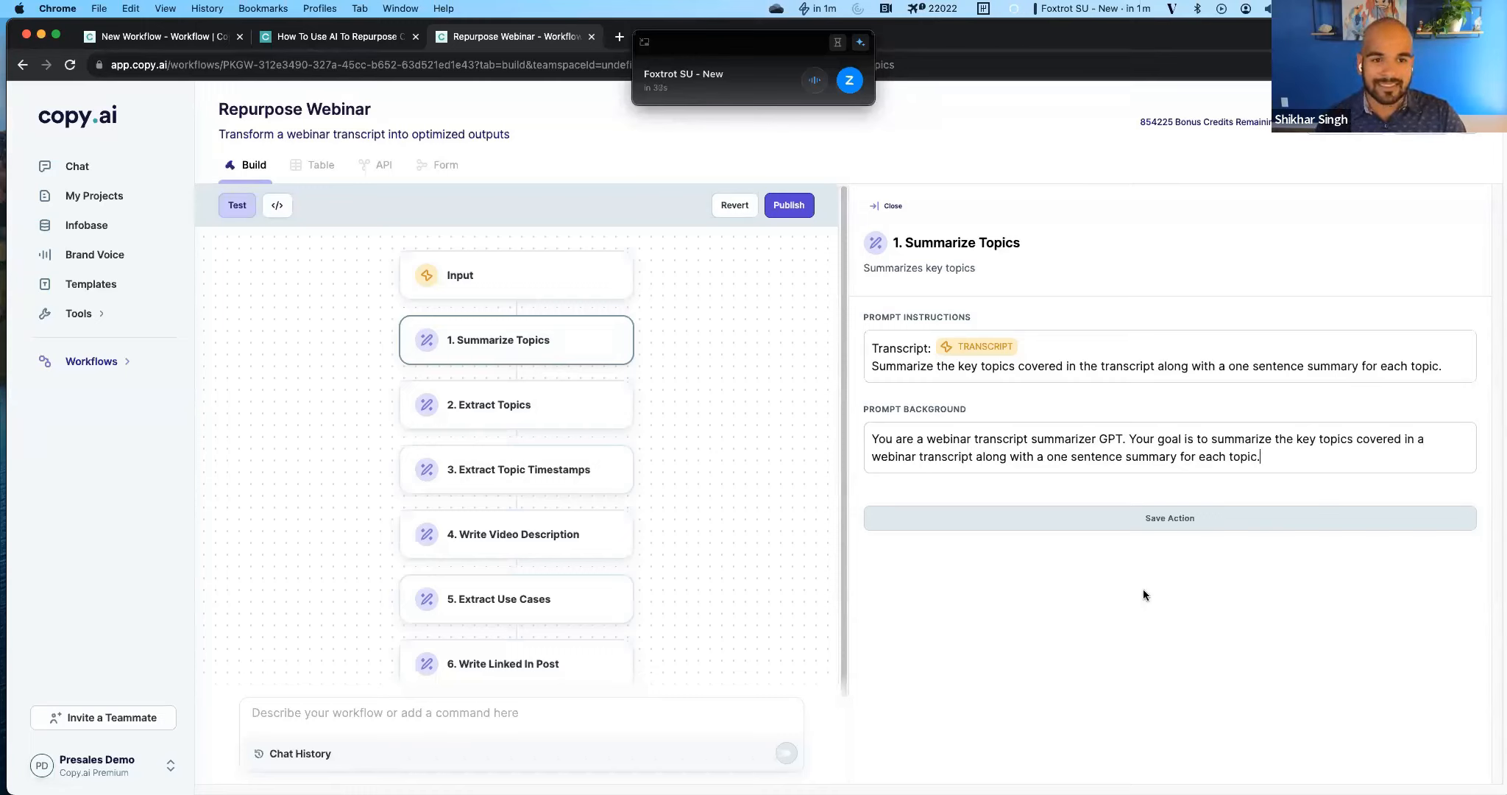
pyautogui.moveTo(946, 442); pyautogui.dragTo(1130, 443)
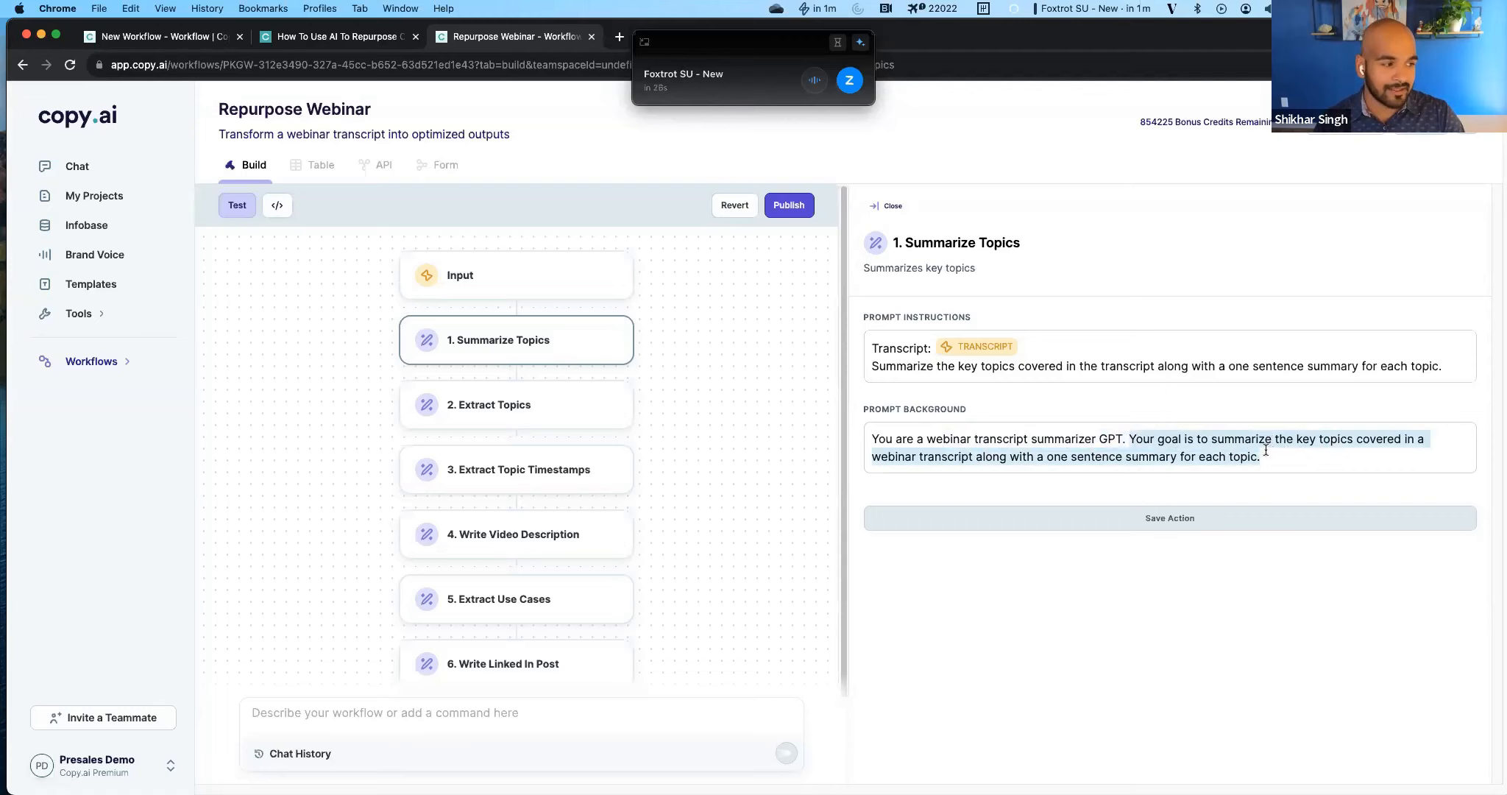
pyautogui.click(1074, 437)
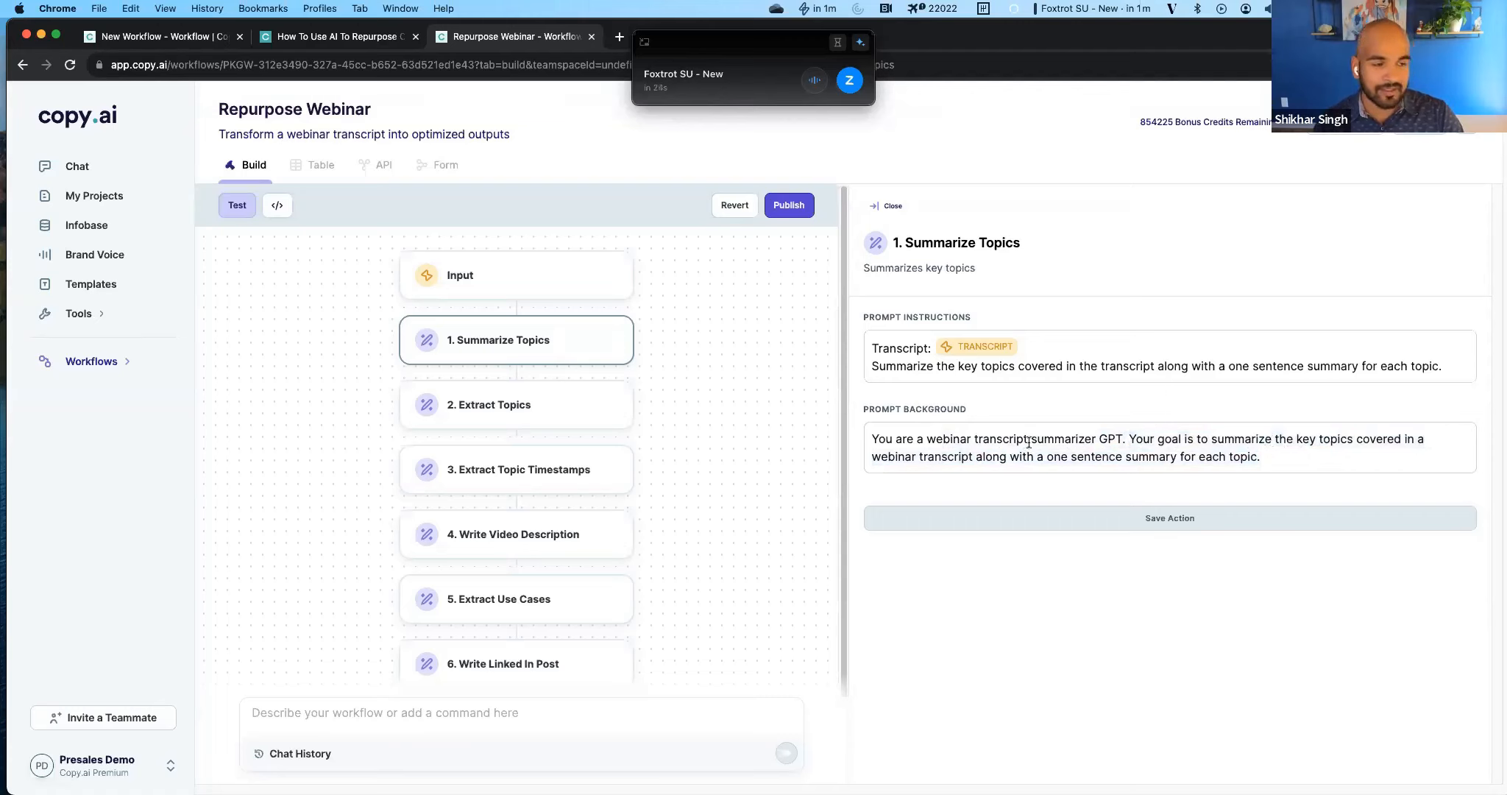
pyautogui.click(574, 410)
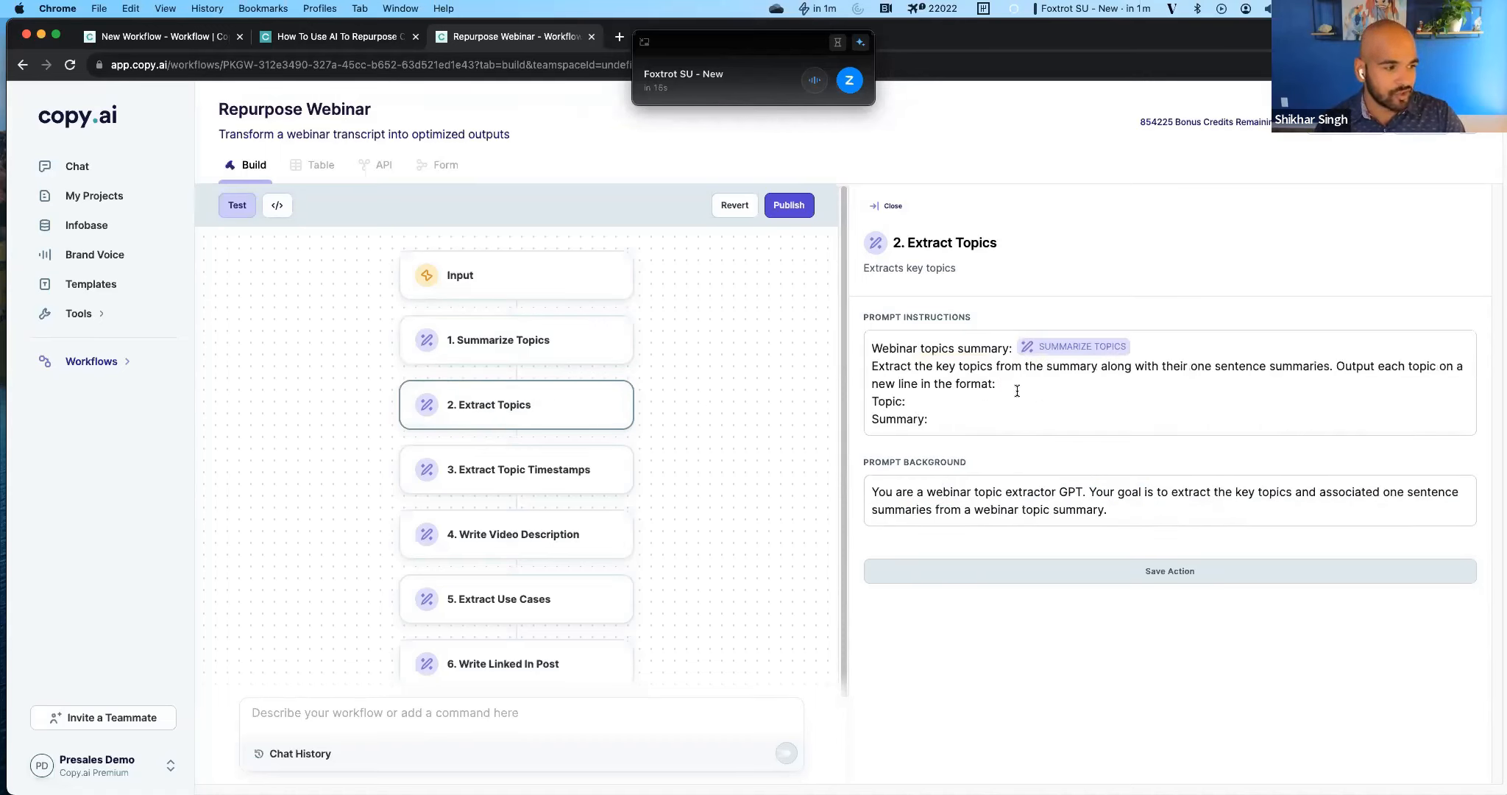
pyautogui.moveTo(995, 424); pyautogui.dragTo(876, 393)
pyautogui.click(889, 417)
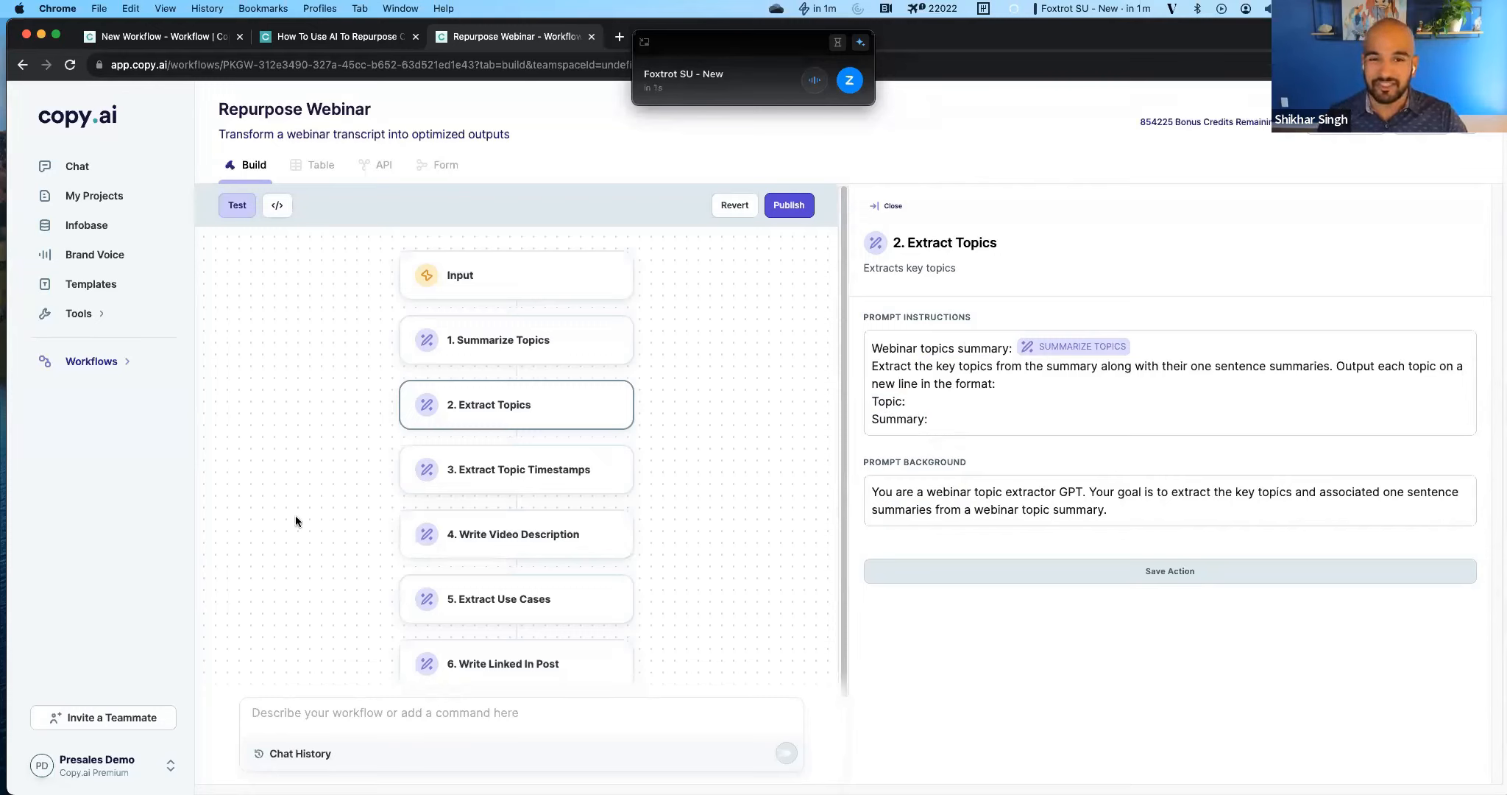
# Check the prompts of Extract Topic Timestamps, Write Video Description, Extract Use Cases and Write Linked In Post, and reopen the workflow test.
pyautogui.click(538, 482)
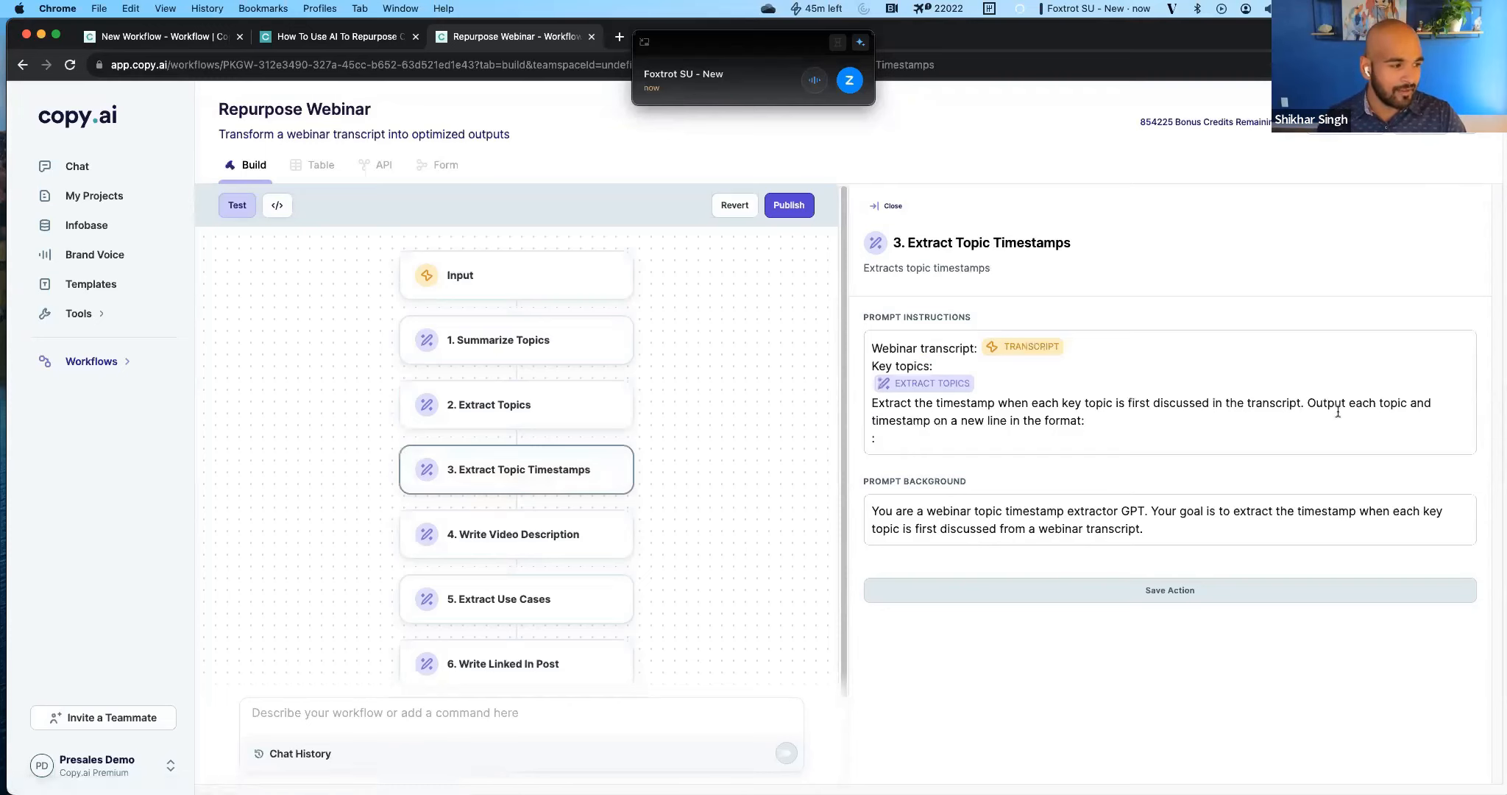
pyautogui.click(1021, 439)
pyautogui.scroll(-1, 519, 588)
pyautogui.click(506, 500)
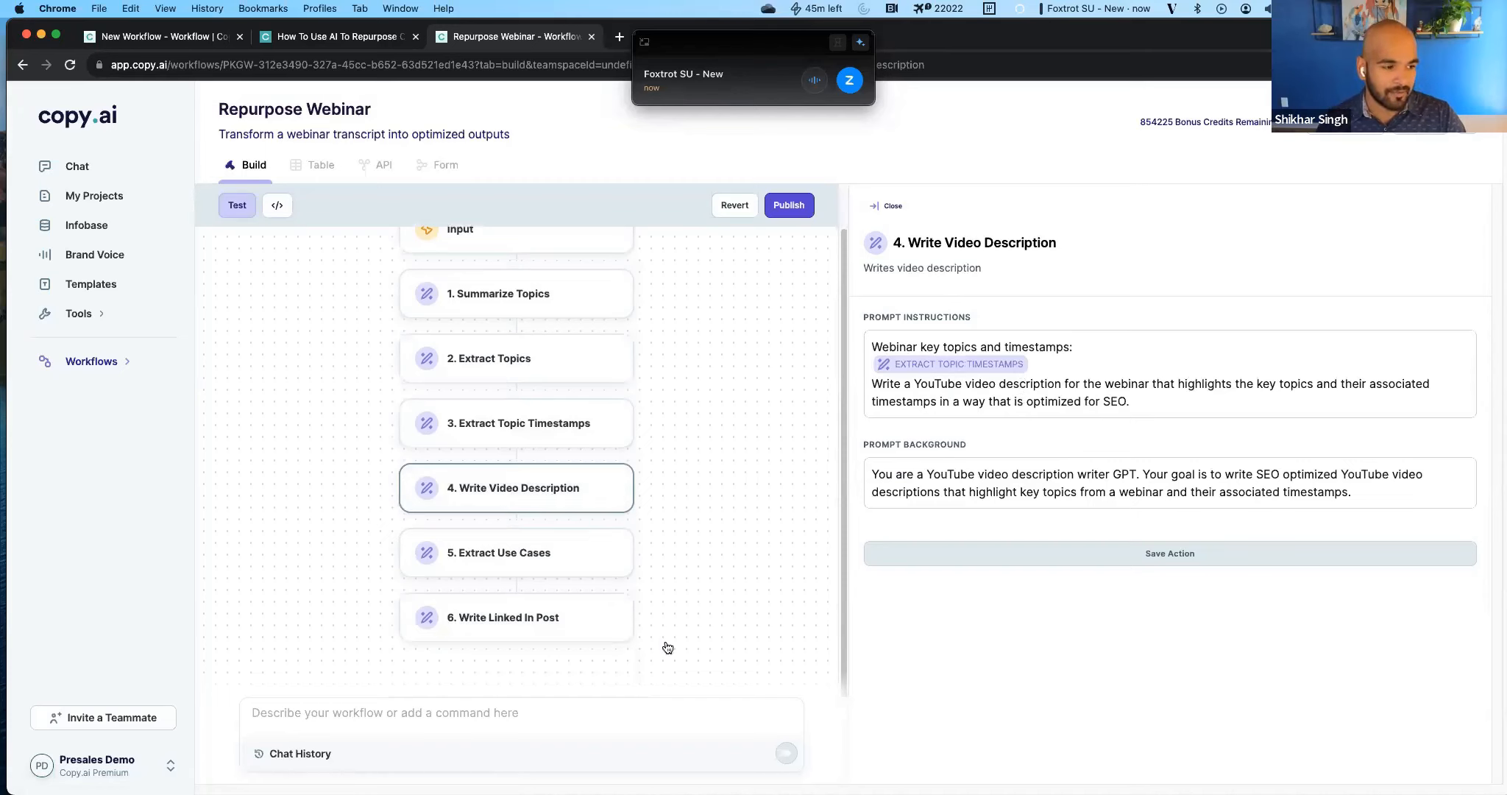
pyautogui.click(526, 565)
pyautogui.click(536, 608)
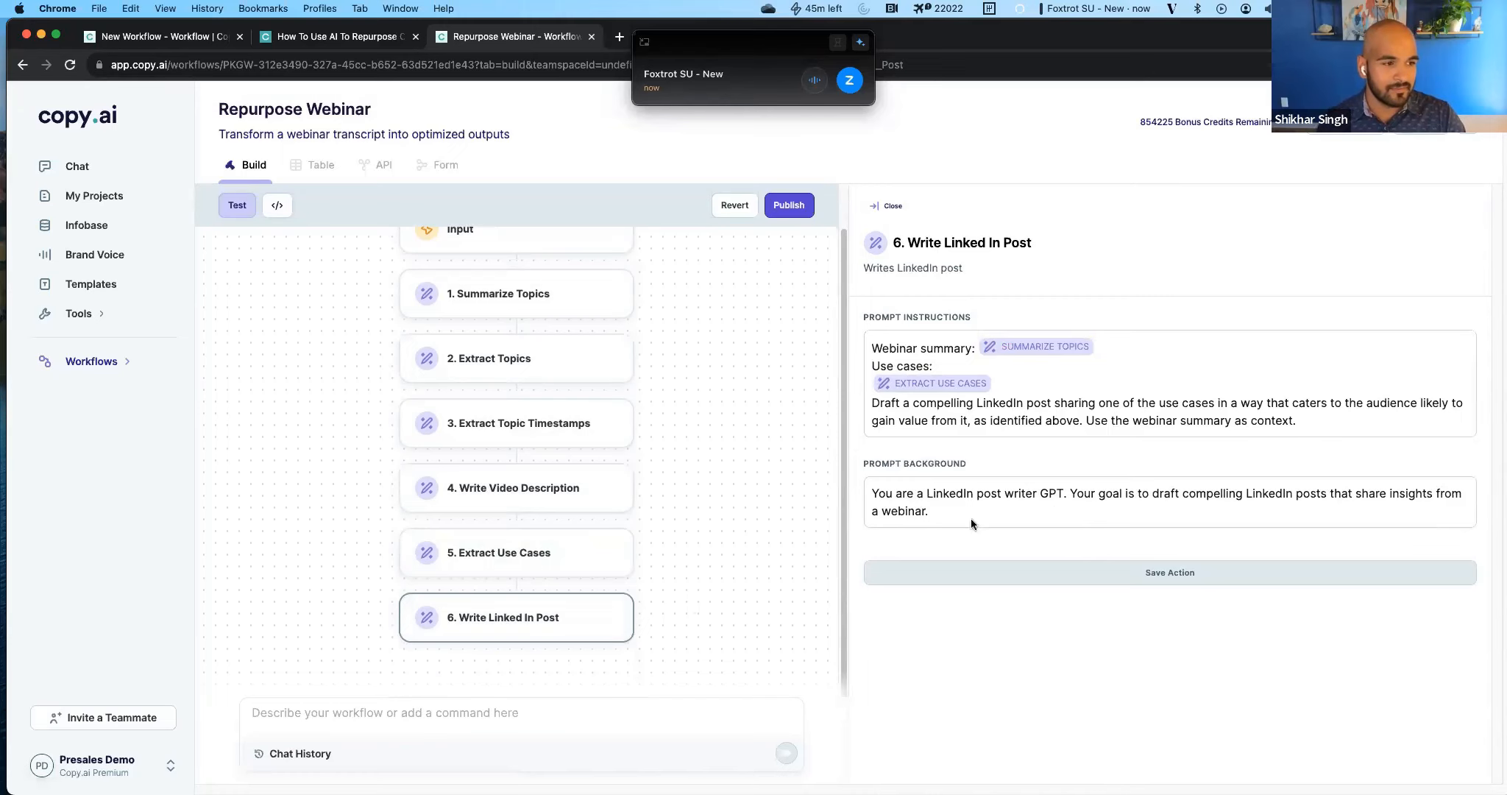
pyautogui.click(238, 206)
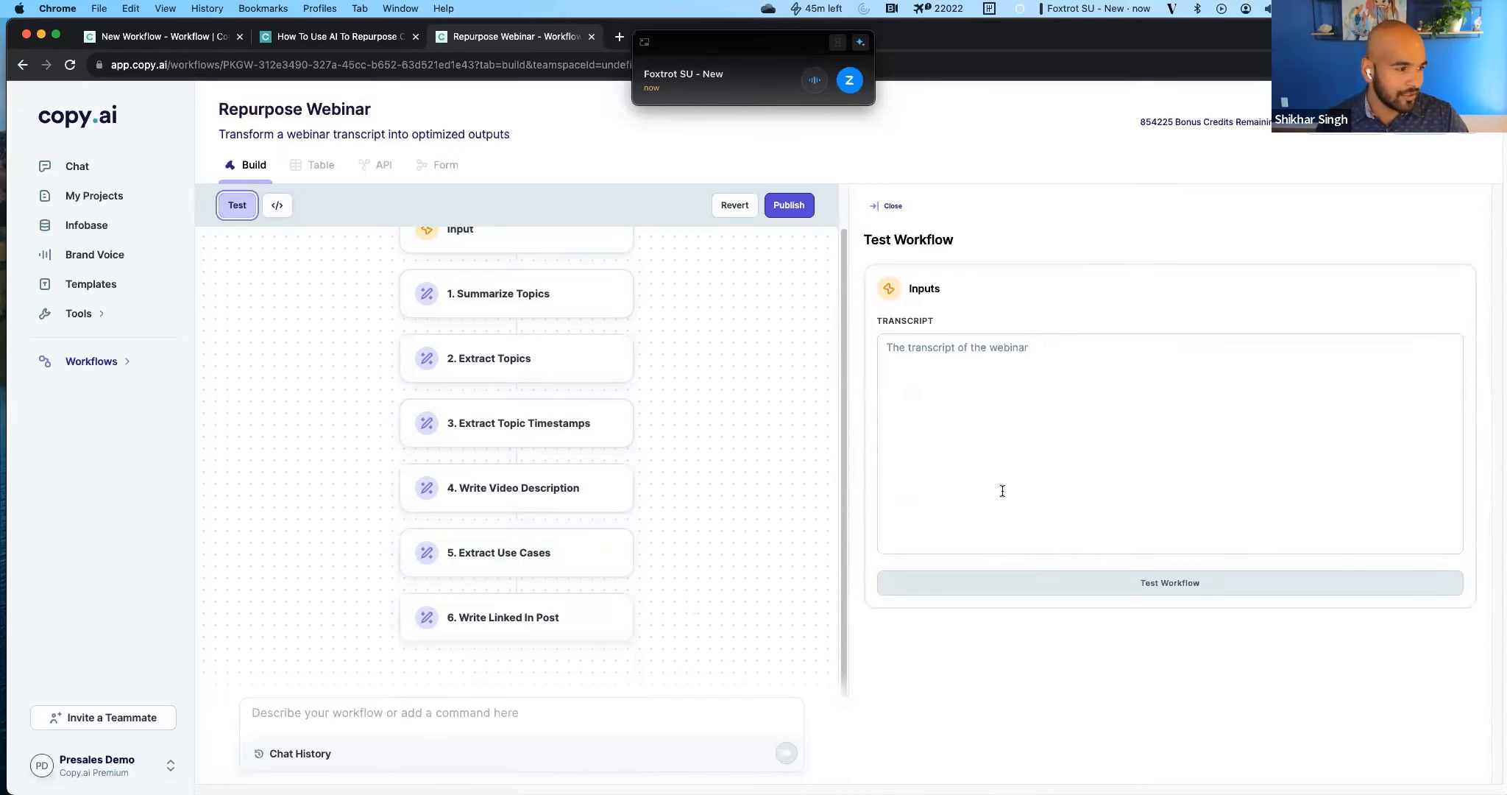
# Publish the Repurpose Webinar workflow and accept the confirmation about clearing existing run columns.
pyautogui.click(977, 429)
pyautogui.click(795, 207)
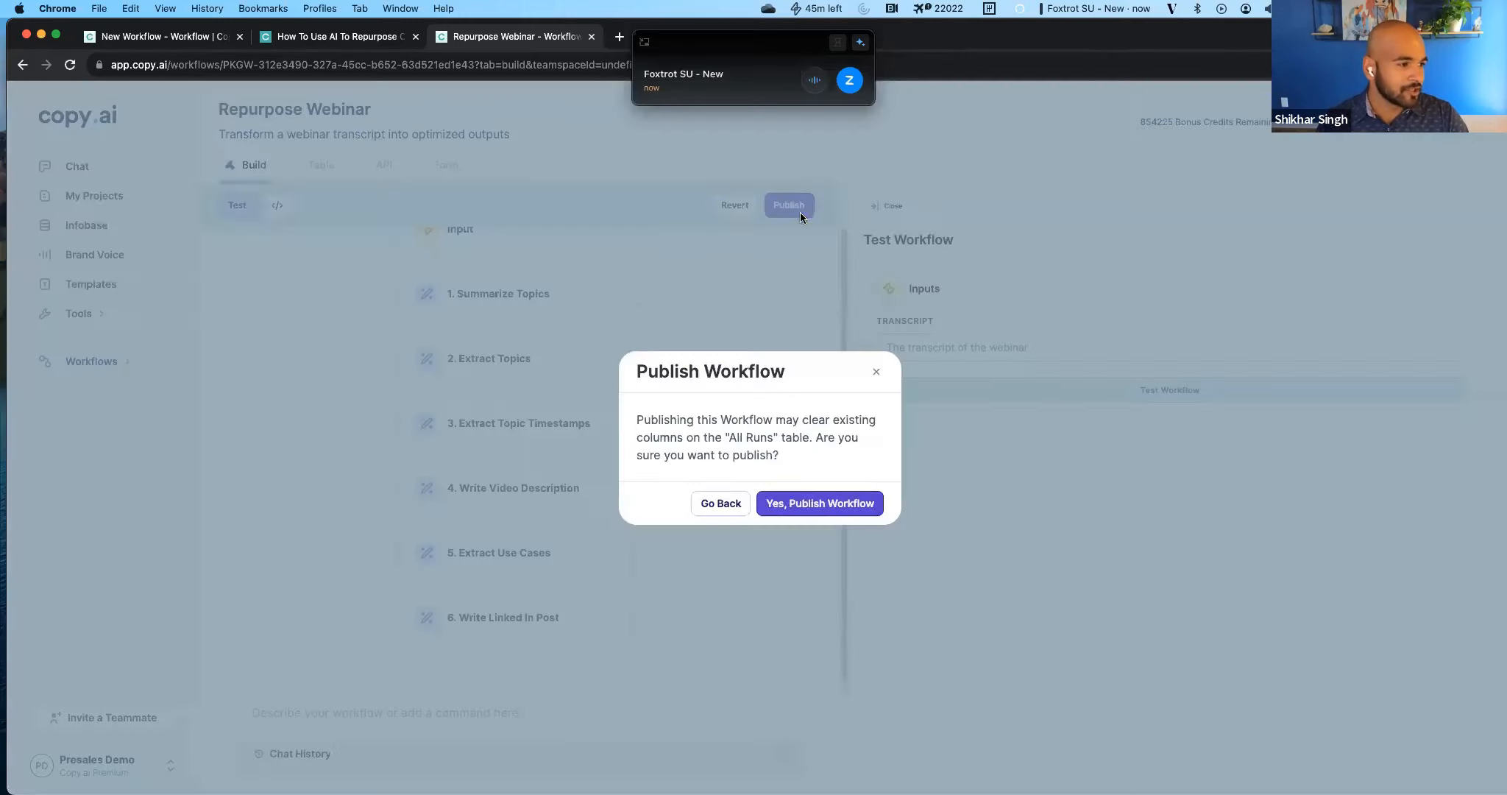
pyautogui.click(818, 503)
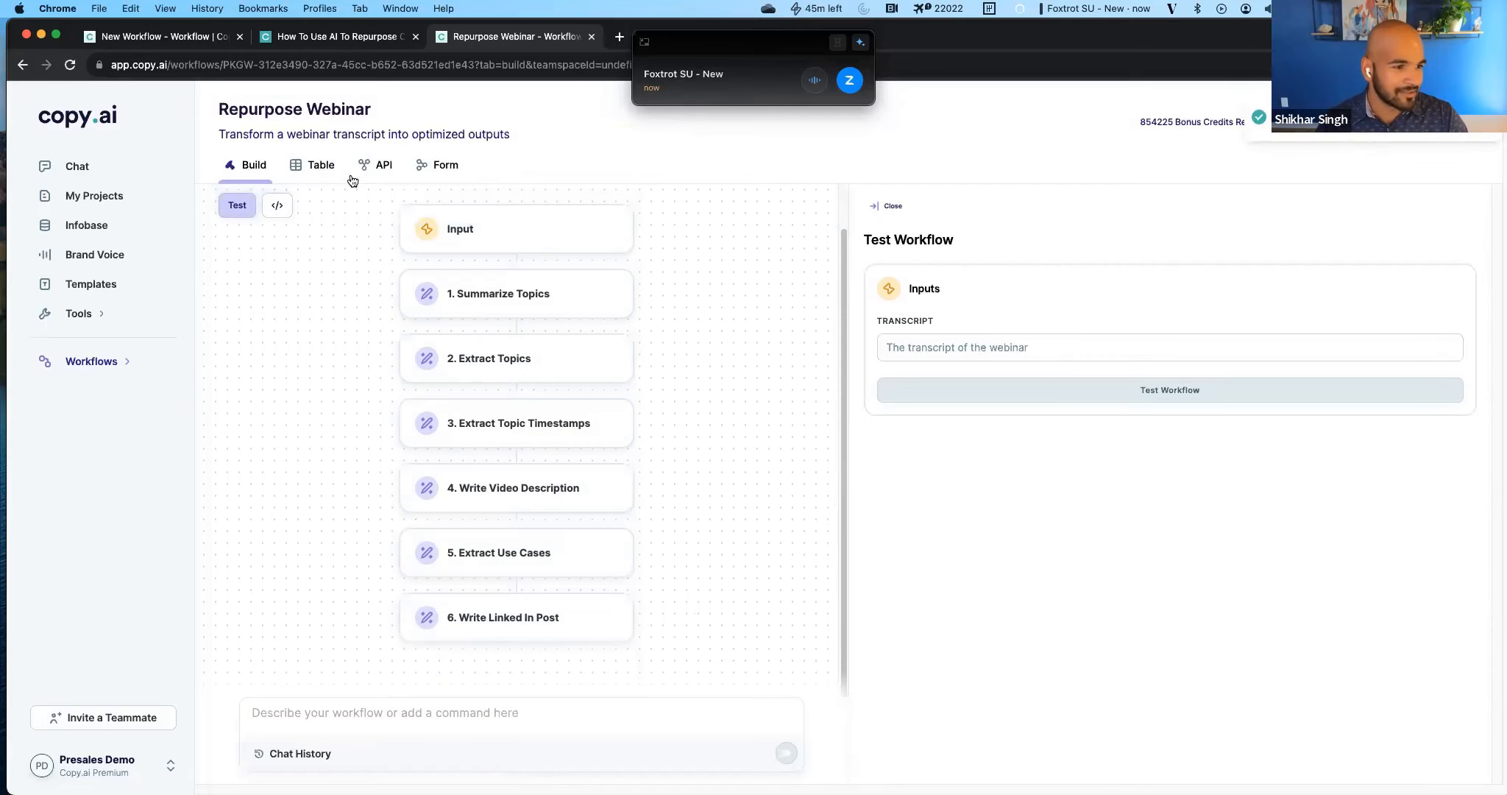
# Add a row to the Repurpose Webinar runs table, paste the Brand Voice Announcement / Walkthrough transcript into it and run the row.
pyautogui.click(326, 171)
pyautogui.click(1427, 231)
pyautogui.click(479, 315)
pyautogui.press('super+v')
pyautogui.click(770, 608)
pyautogui.click(271, 302)
pyautogui.moveTo(727, 44); pyautogui.dragTo(211, 792)
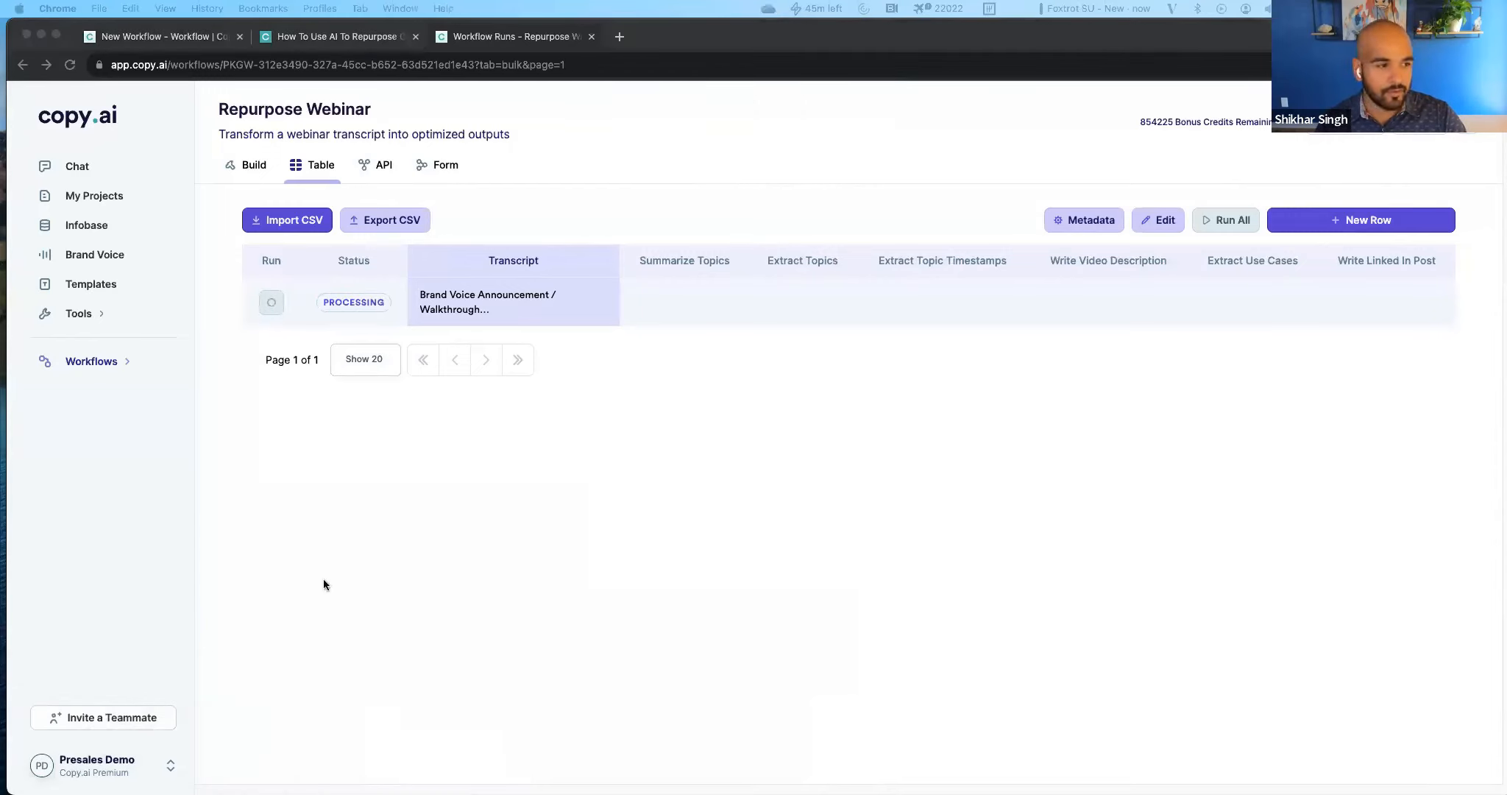
# Add two more rows to the runs table, paste the Chat to Workflows transcript into the lower one and run it.
pyautogui.click(420, 310)
pyautogui.click(1368, 221)
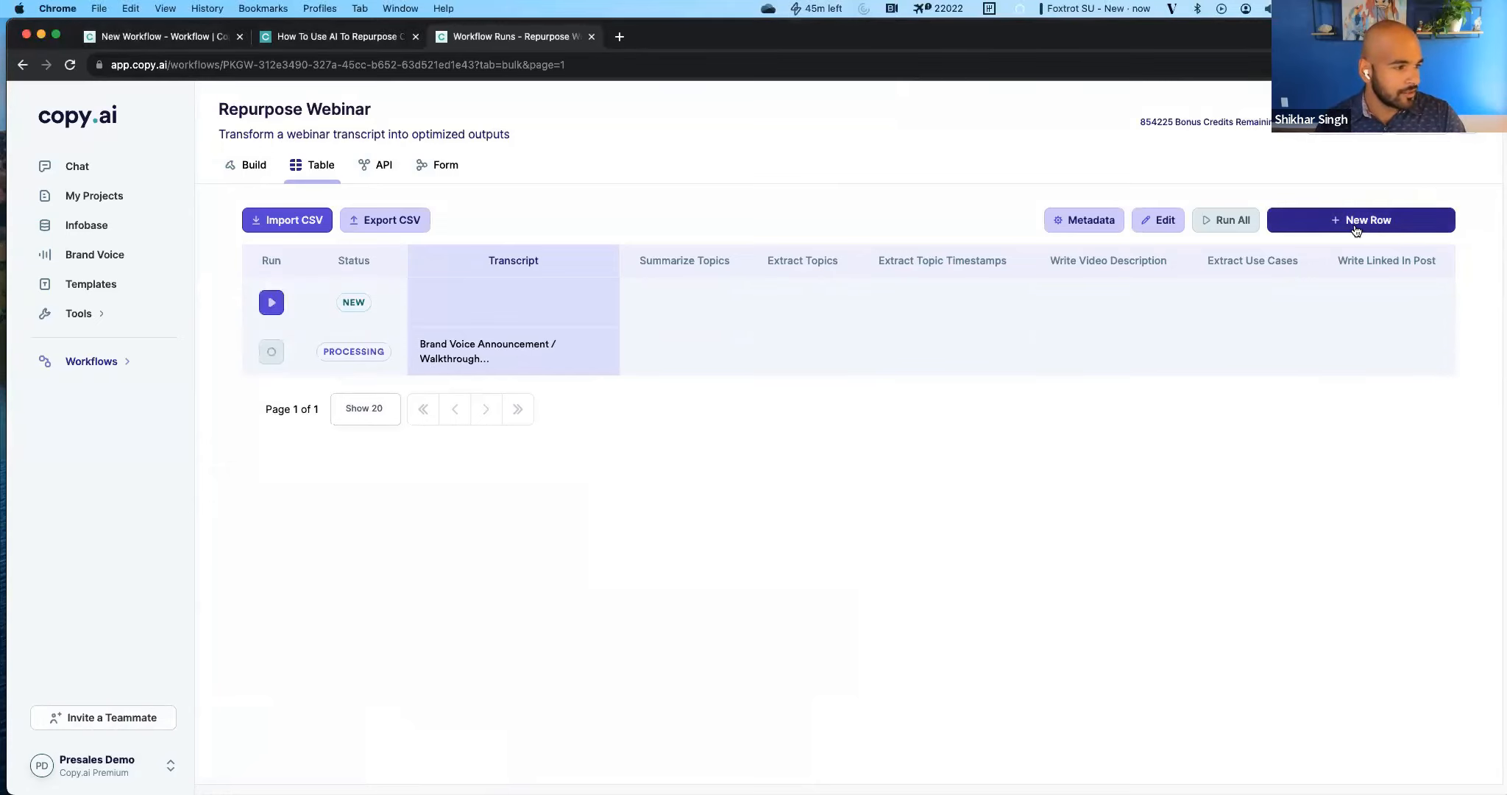
pyautogui.click(1369, 221)
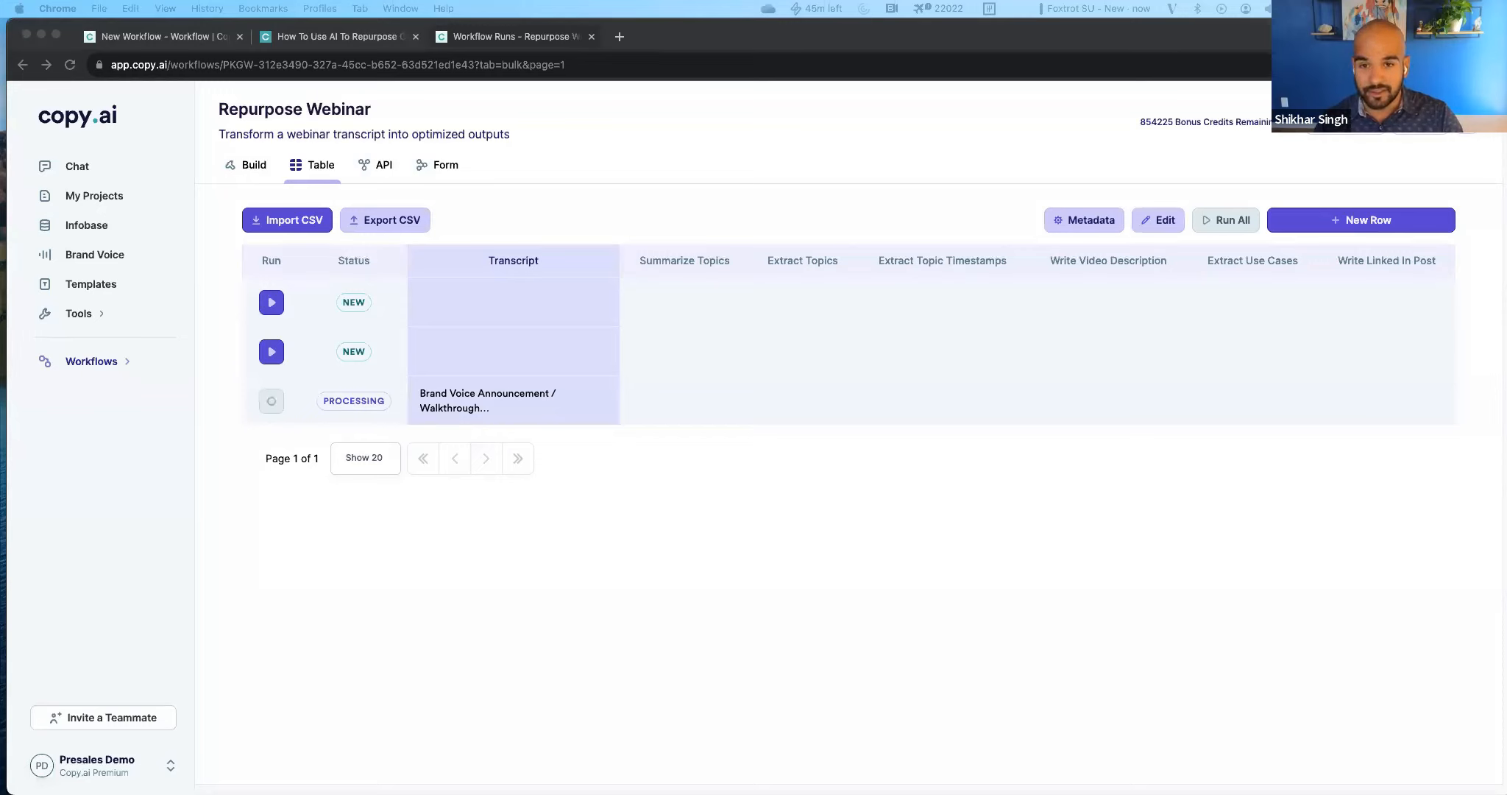
pyautogui.click(689, 482)
pyautogui.click(441, 342)
pyautogui.press('super+v')
pyautogui.click(637, 546)
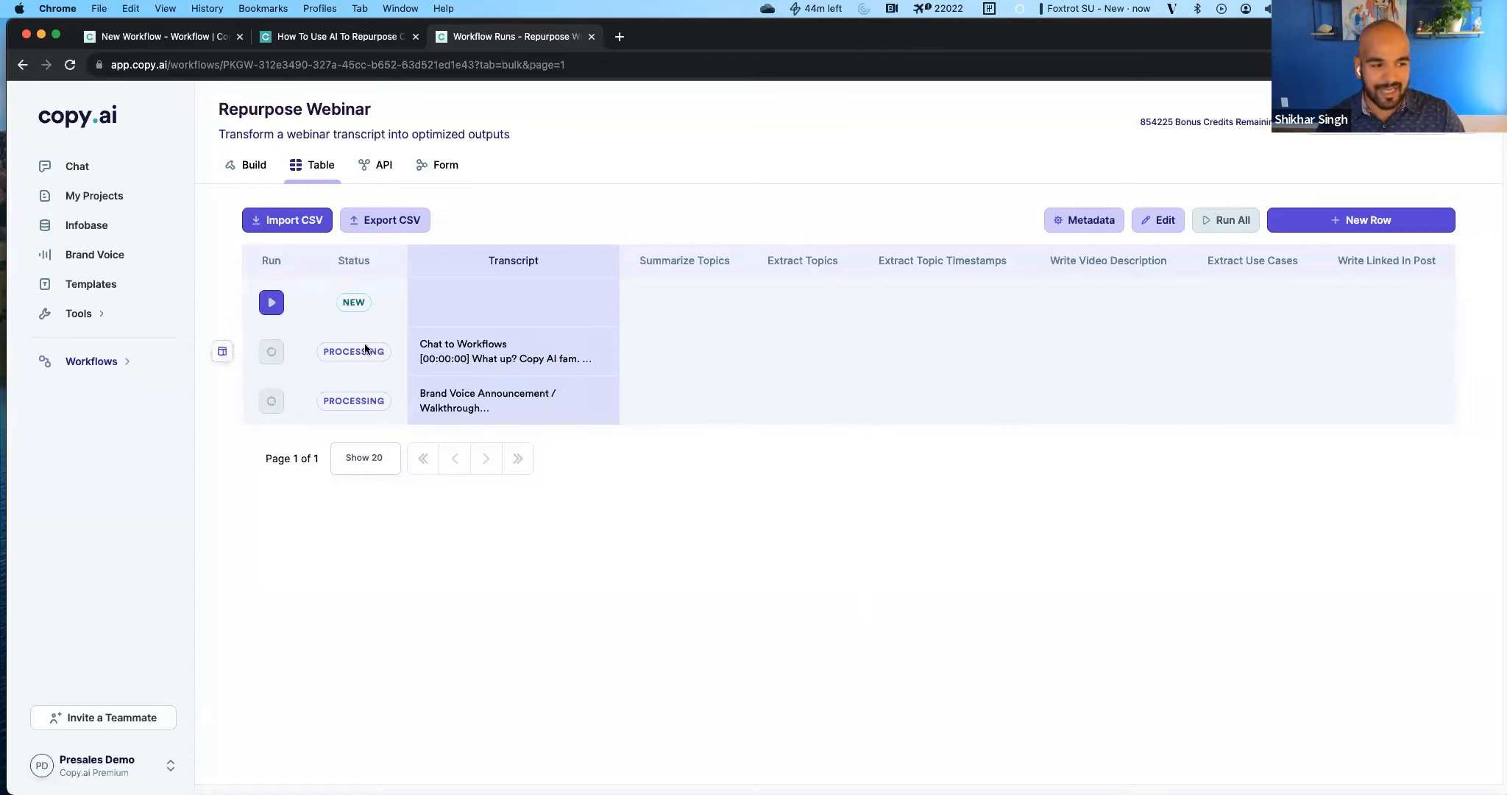
# Look through the full Chat to Workflows transcript in its table cell and reload the runs page.
pyautogui.doubleClick(477, 363)
pyautogui.scroll(-5, 546, 442)
pyautogui.scroll(20, 537, 471)
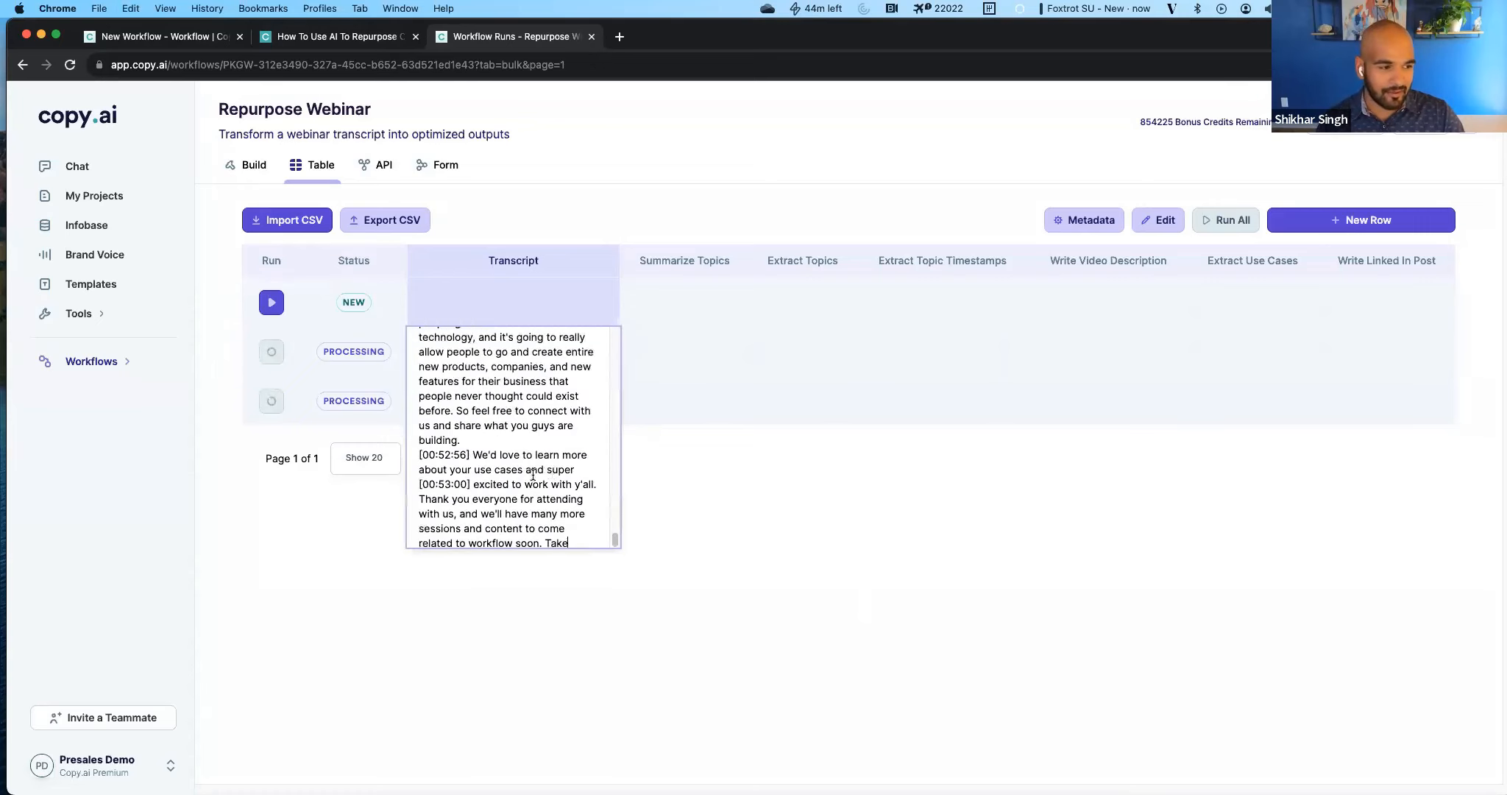
pyautogui.click(1047, 598)
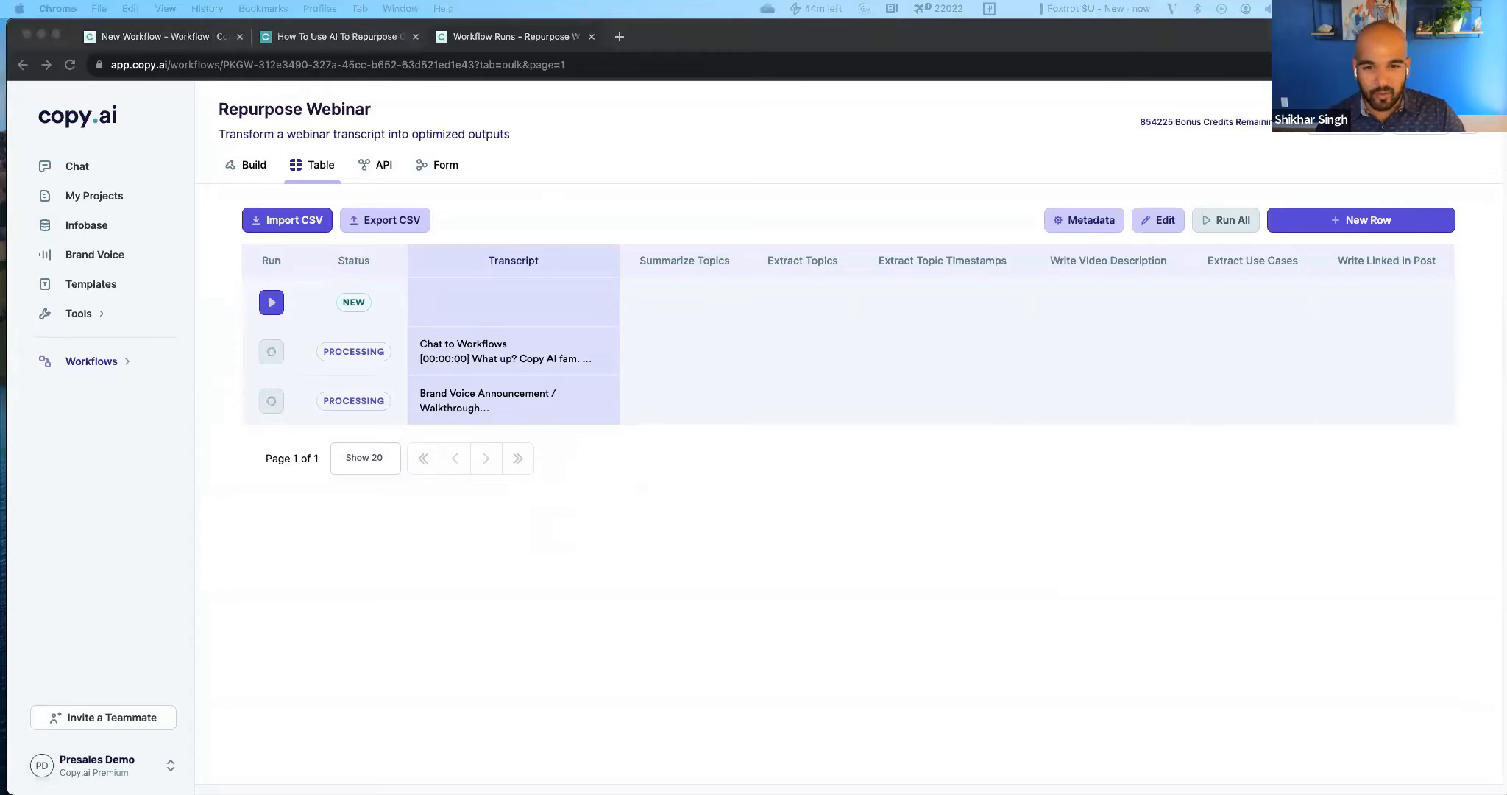
pyautogui.click(1173, 701)
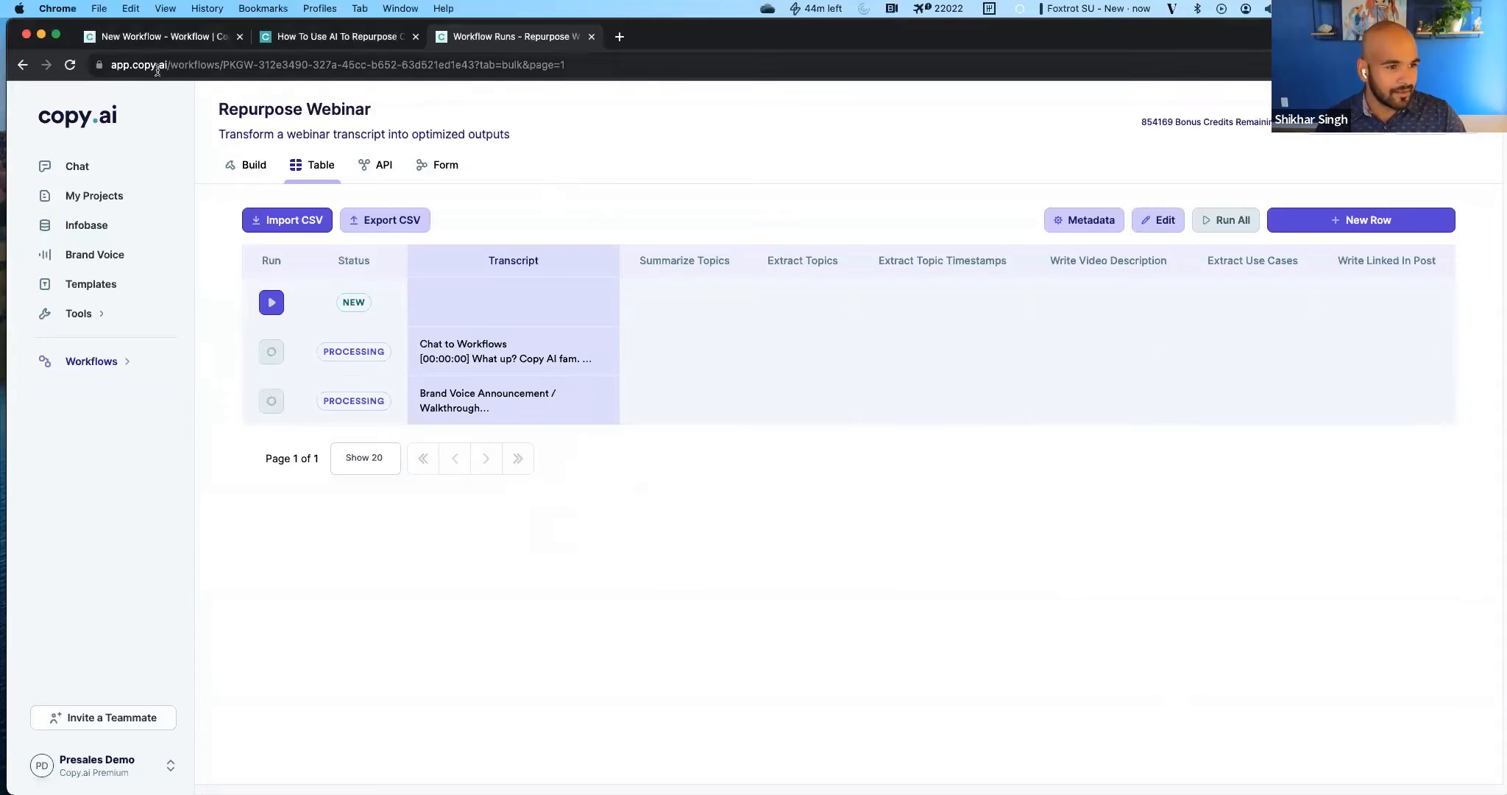
pyautogui.click(71, 66)
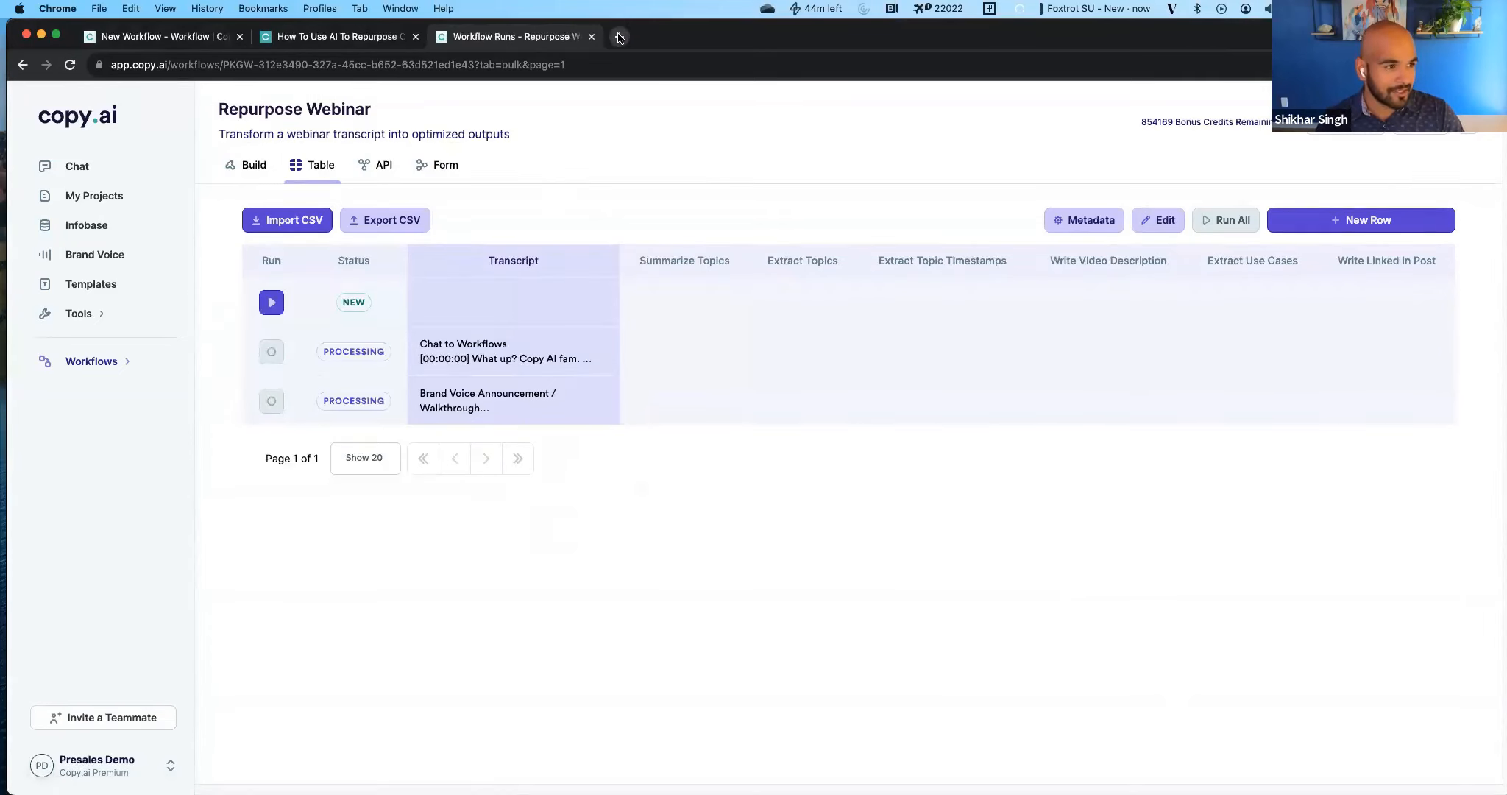
# Open Copy.ai in a new browser tab and create a new blank workflow.
pyautogui.click(620, 35)
pyautogui.write('a')
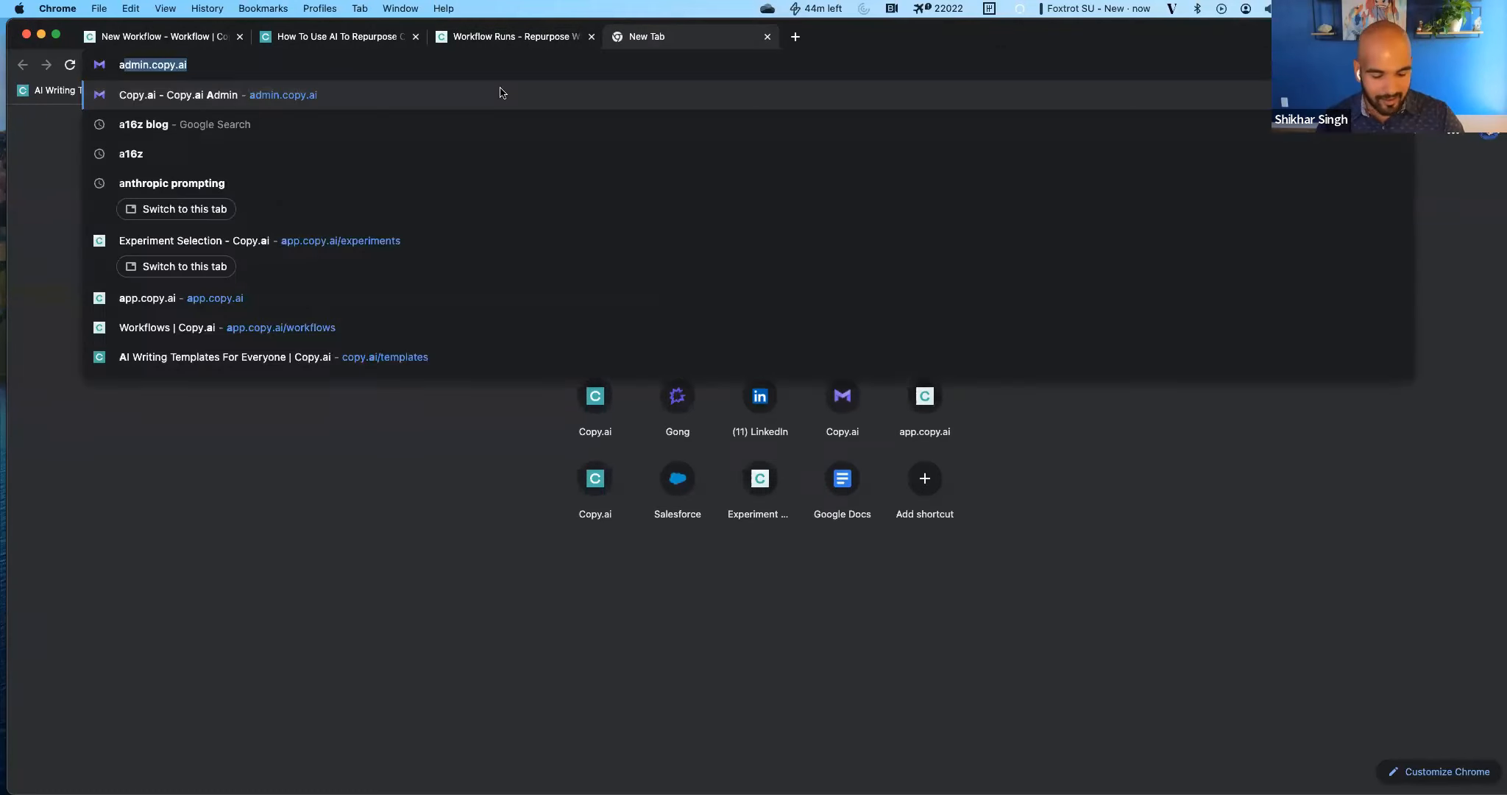
pyautogui.press('Return')
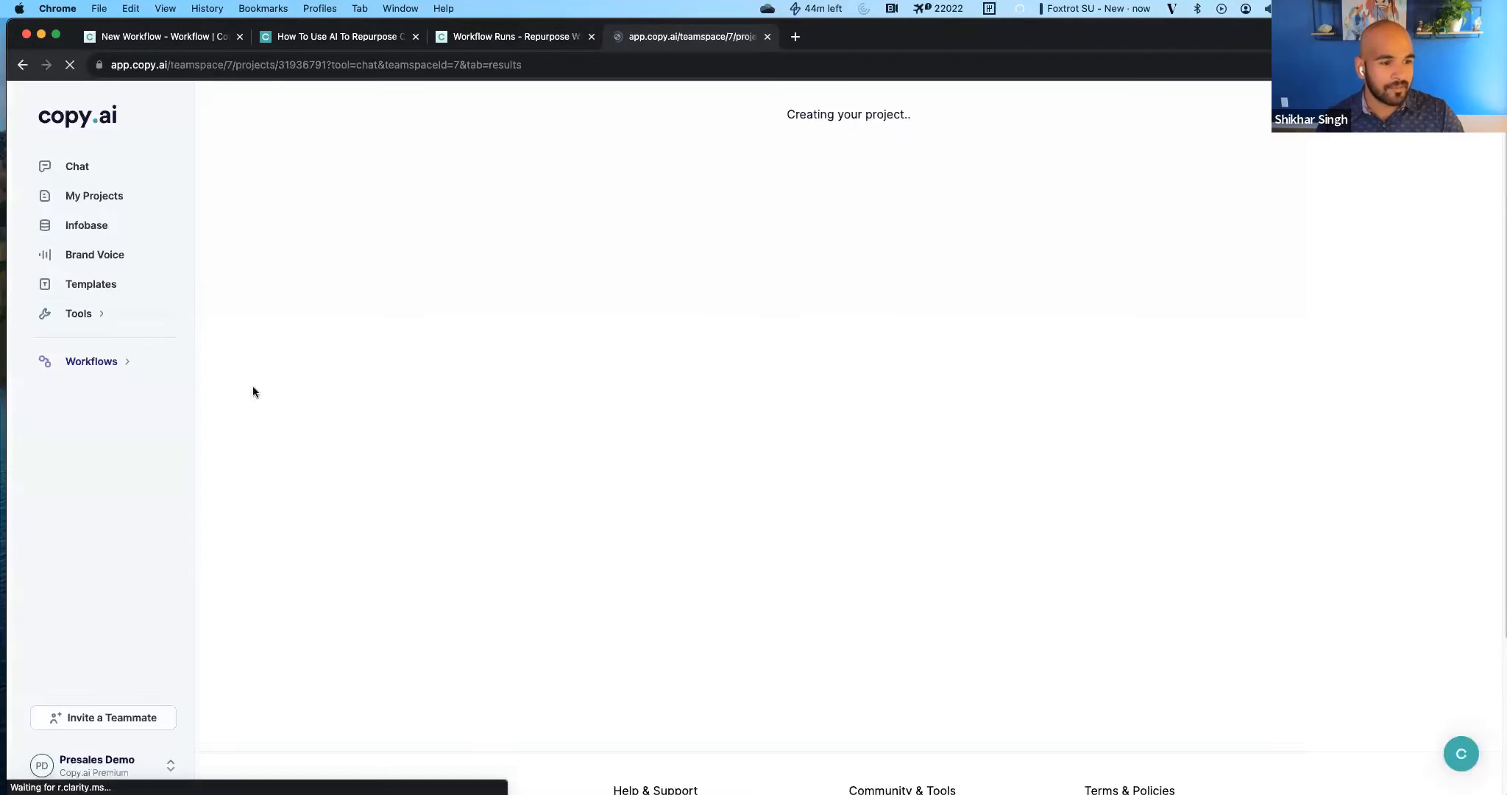
pyautogui.click(102, 365)
pyautogui.click(87, 441)
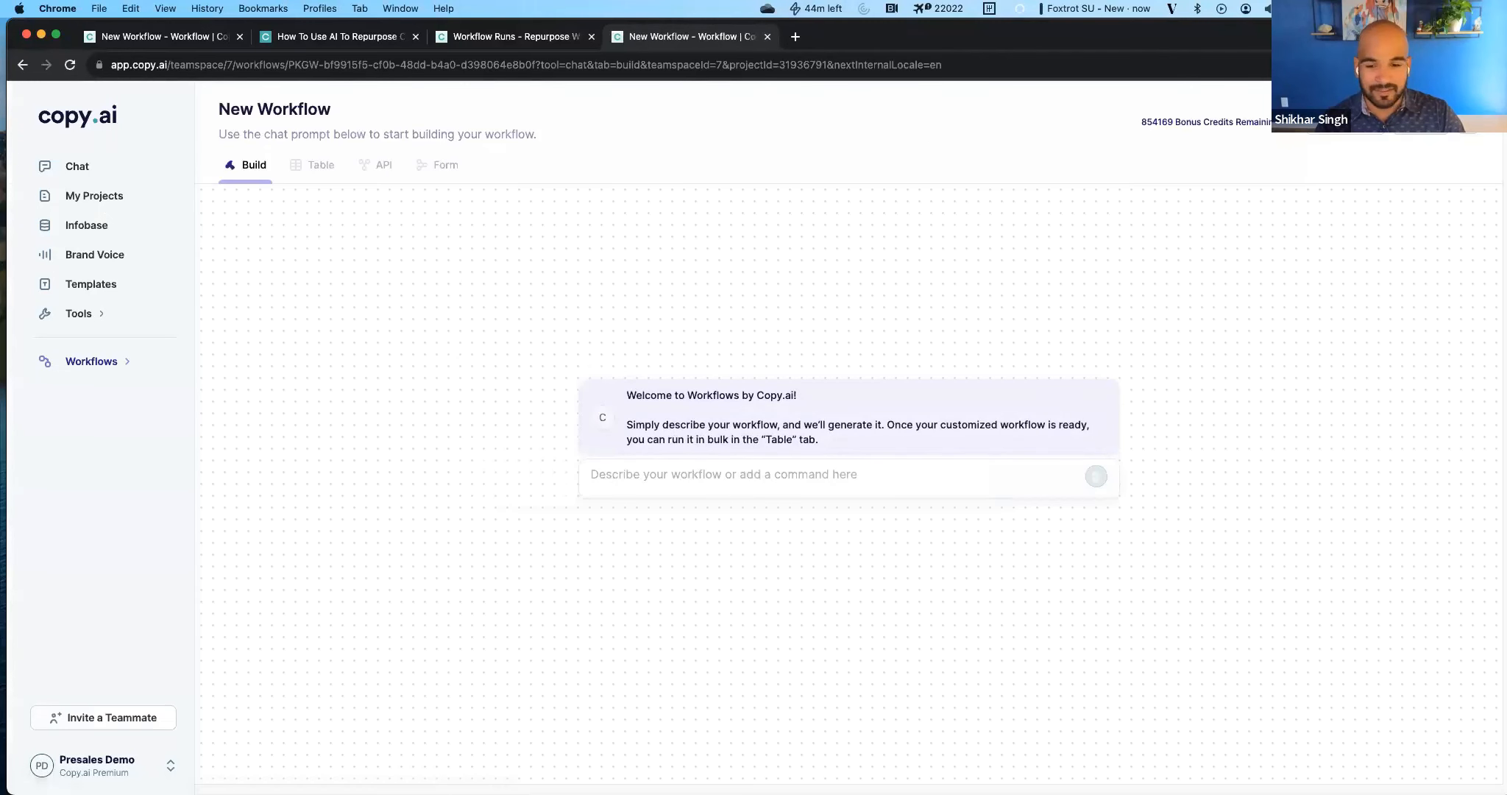
# Paste the prospect research prompt, based on a LinkedIn URL and a brief company description, into the new workflow's description.
pyautogui.press('super+Tab')
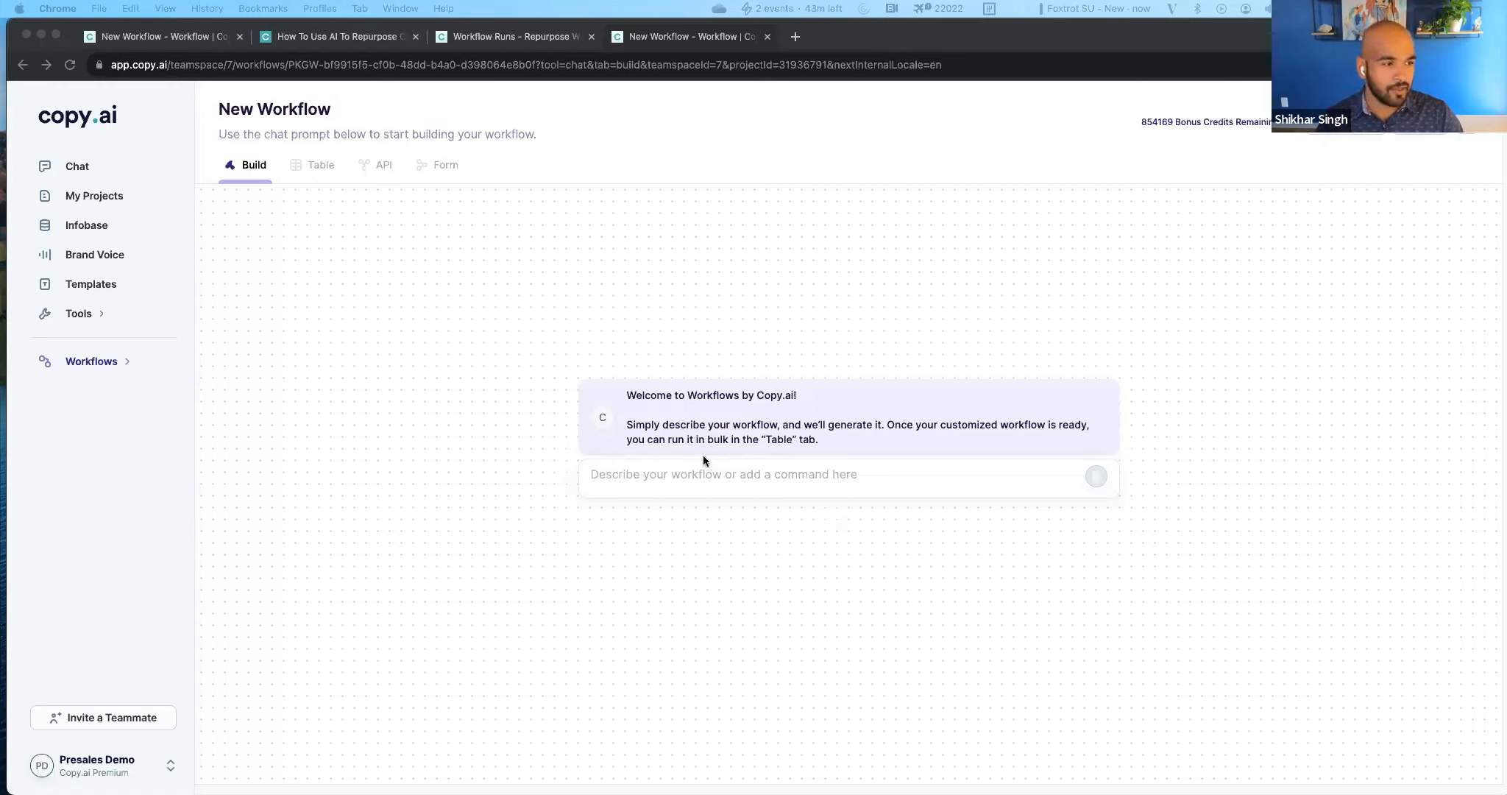
pyautogui.click(690, 473)
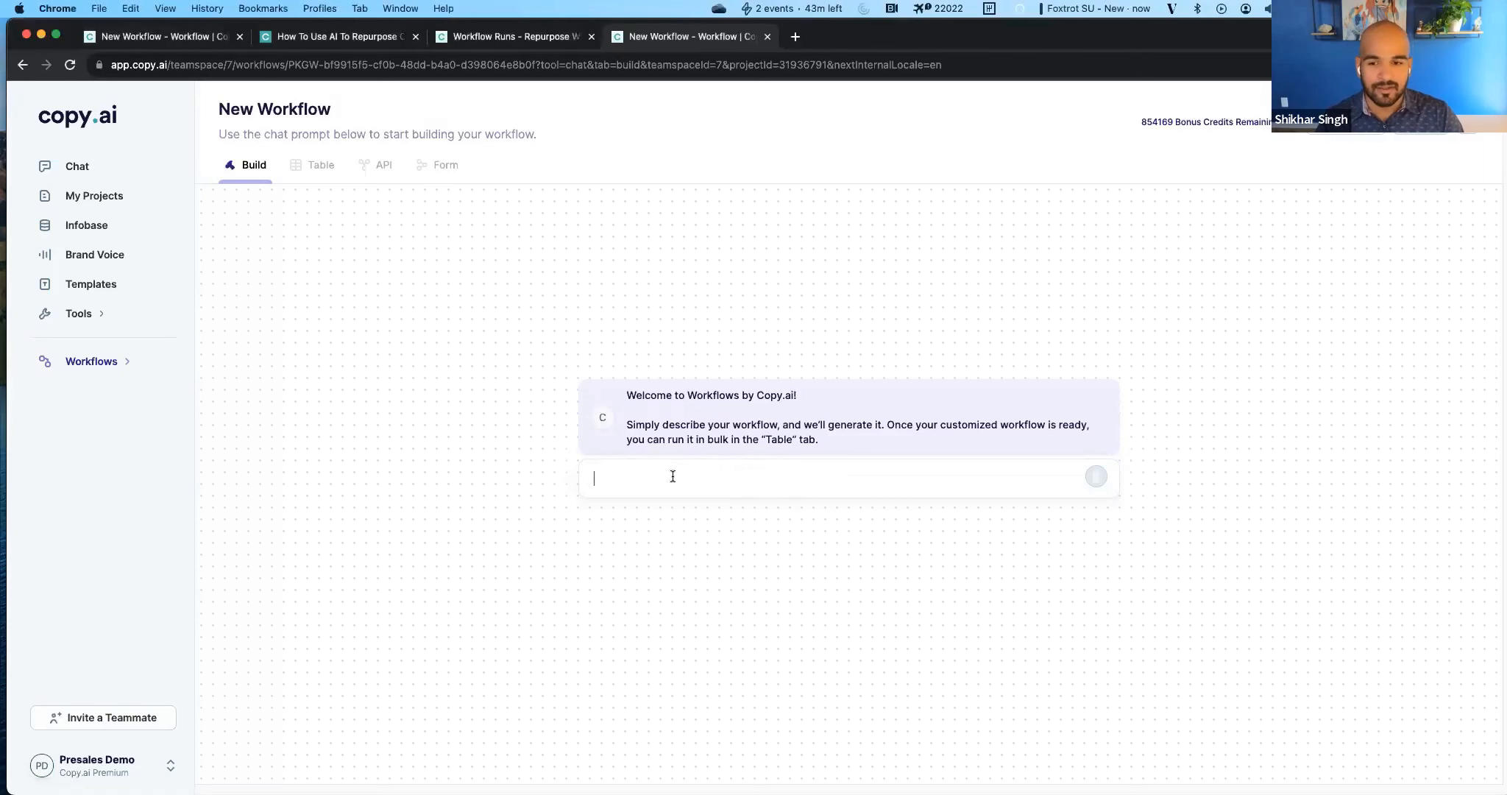
pyautogui.press('super+v')
# Switch to Notion and paste the prospect research prompt below the webinar prompt in the untitled note.
pyautogui.moveTo(953, 37); pyautogui.dragTo(983, 161)
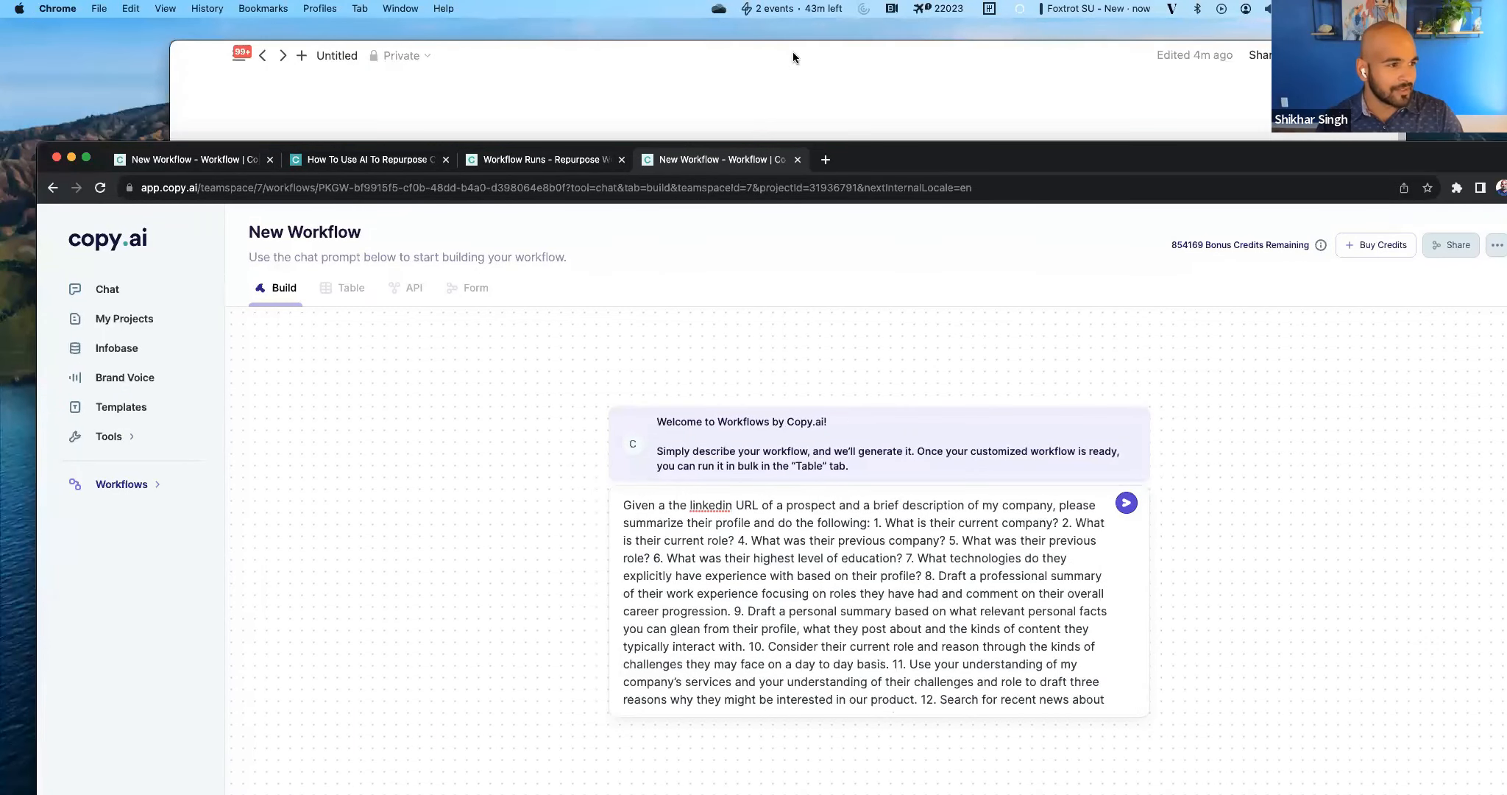
pyautogui.click(792, 51)
pyautogui.press('Return')
pyautogui.press('super+v')
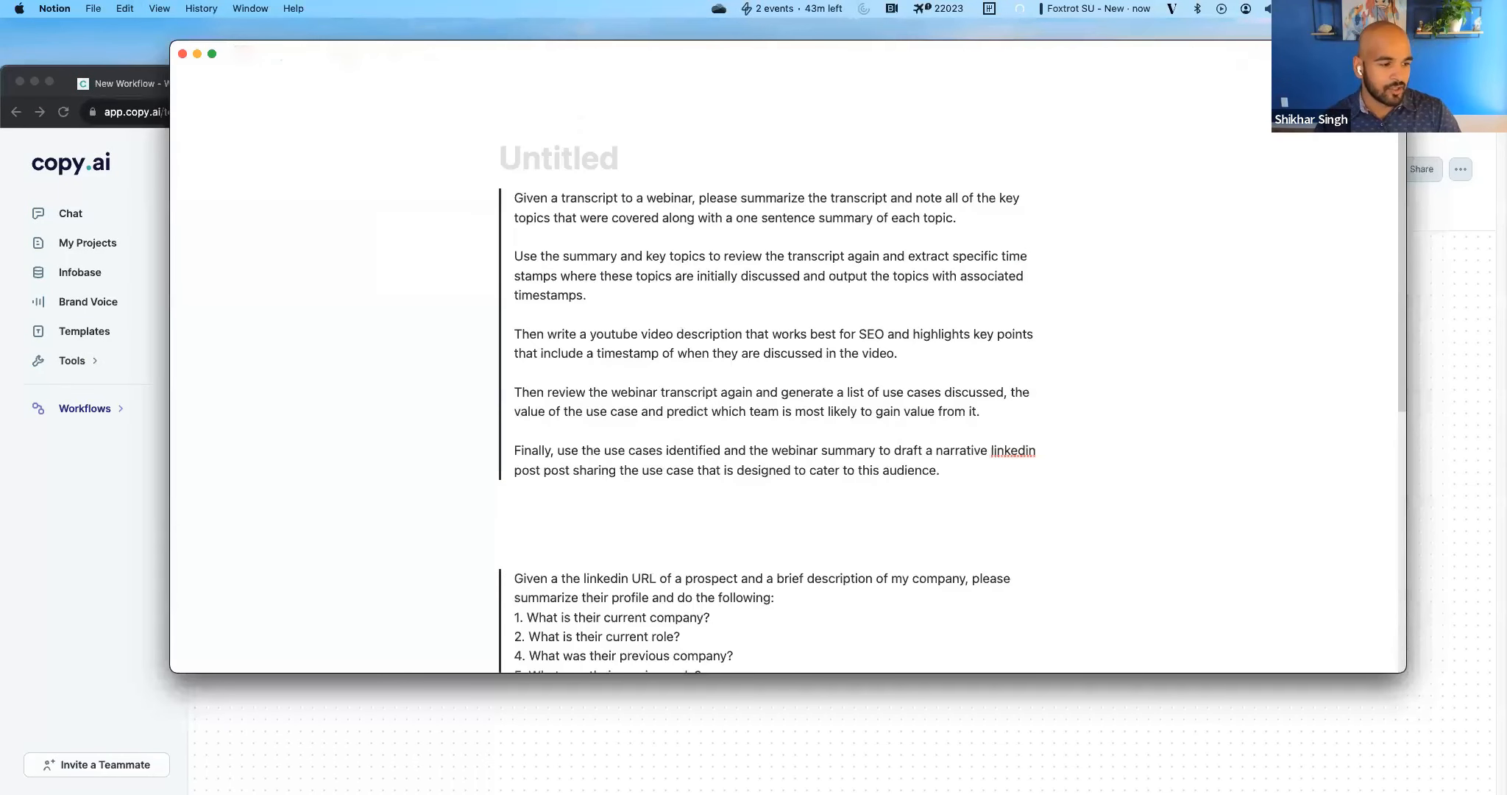
pyautogui.scroll(-6, 653, 484)
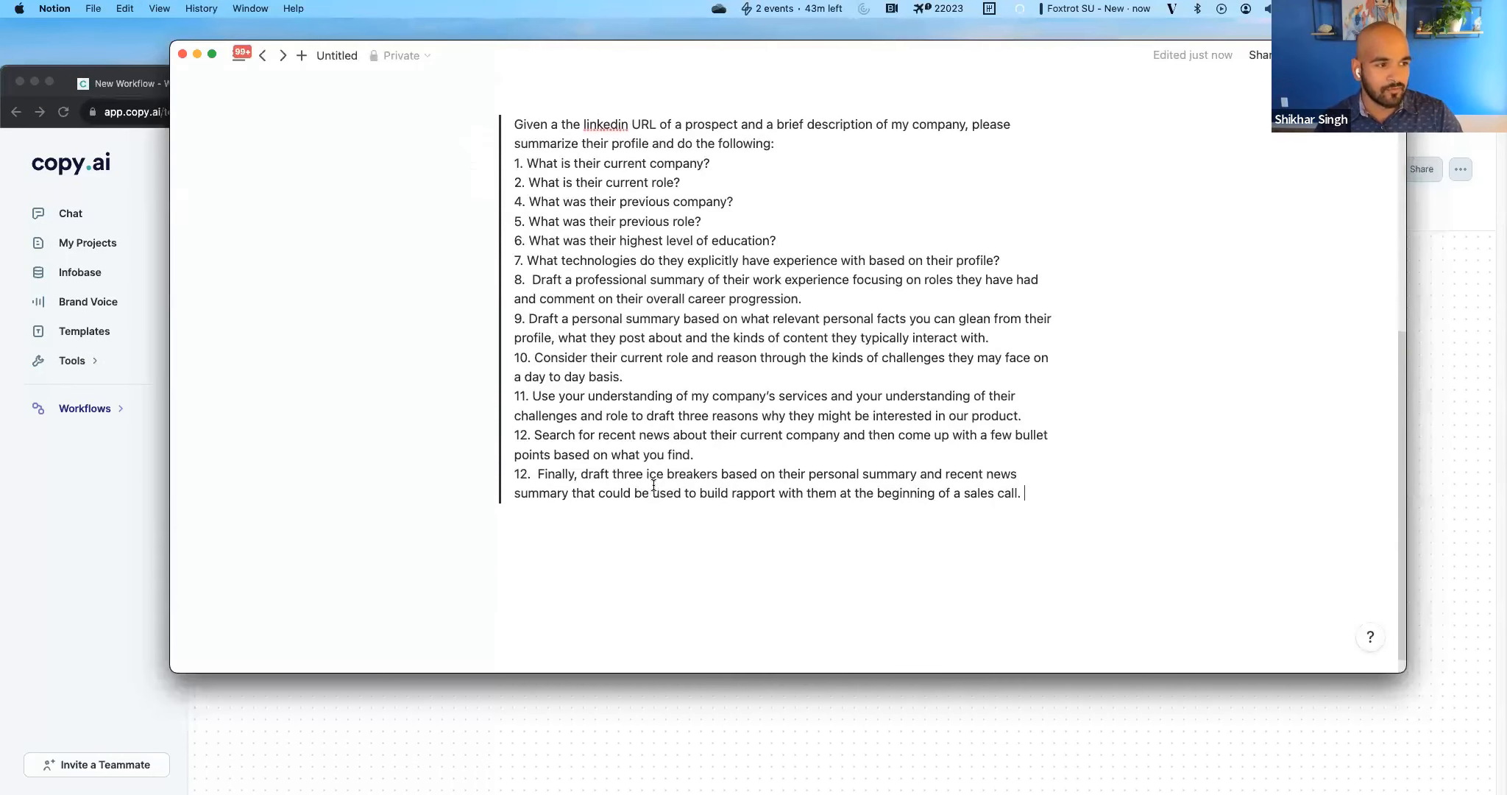
# Review the prompt's opening and its questions on current and previous company, role and education, and return to Copy.ai.
pyautogui.moveTo(512, 134); pyautogui.dragTo(851, 138)
pyautogui.click(810, 147)
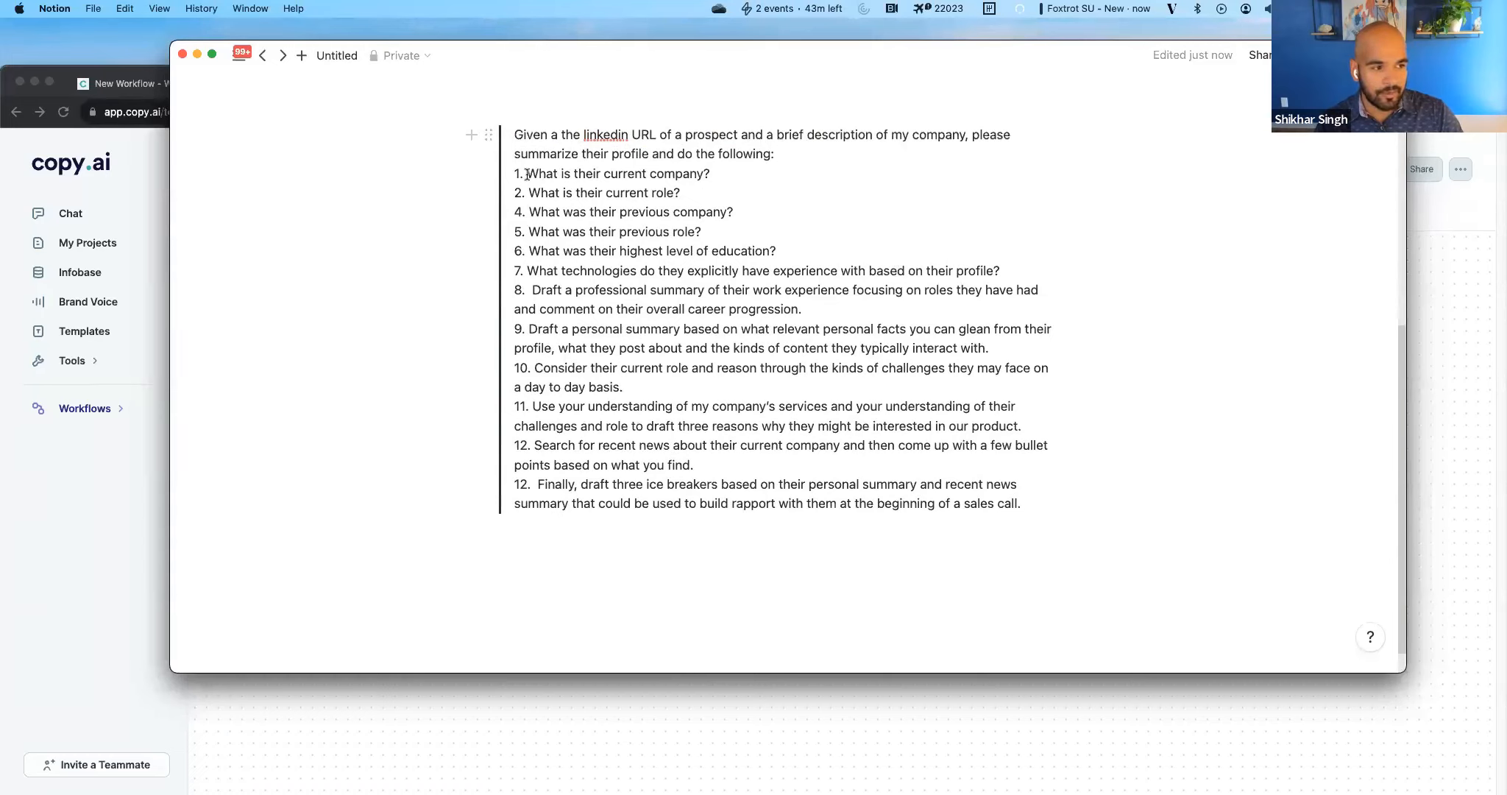
pyautogui.moveTo(528, 174); pyautogui.dragTo(797, 173)
pyautogui.click(764, 173)
pyautogui.moveTo(561, 193); pyautogui.dragTo(810, 191)
pyautogui.click(684, 212)
pyautogui.moveTo(627, 232); pyautogui.dragTo(753, 251)
pyautogui.click(715, 239)
pyautogui.click(753, 251)
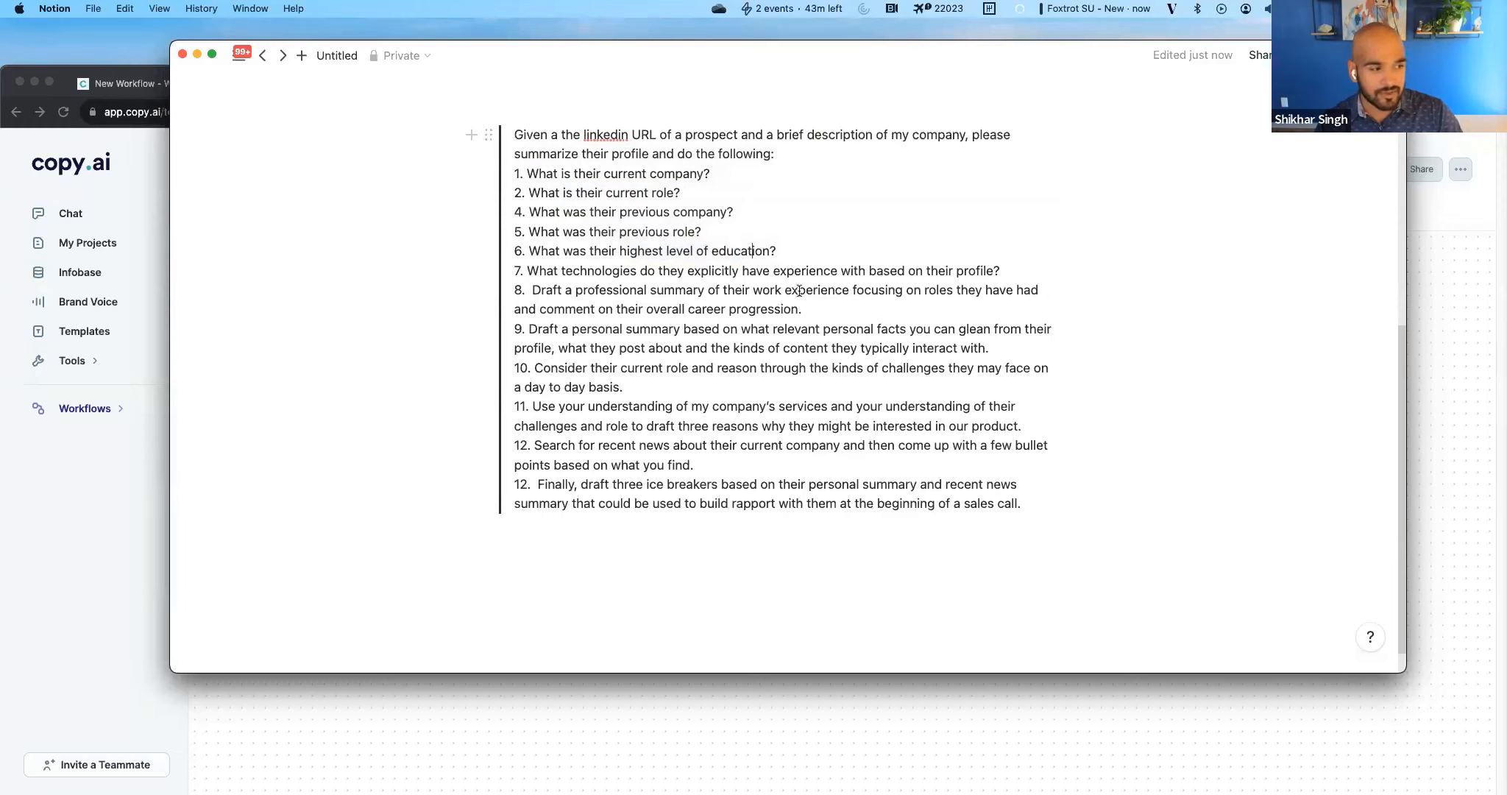
pyautogui.click(1415, 459)
pyautogui.click(1091, 428)
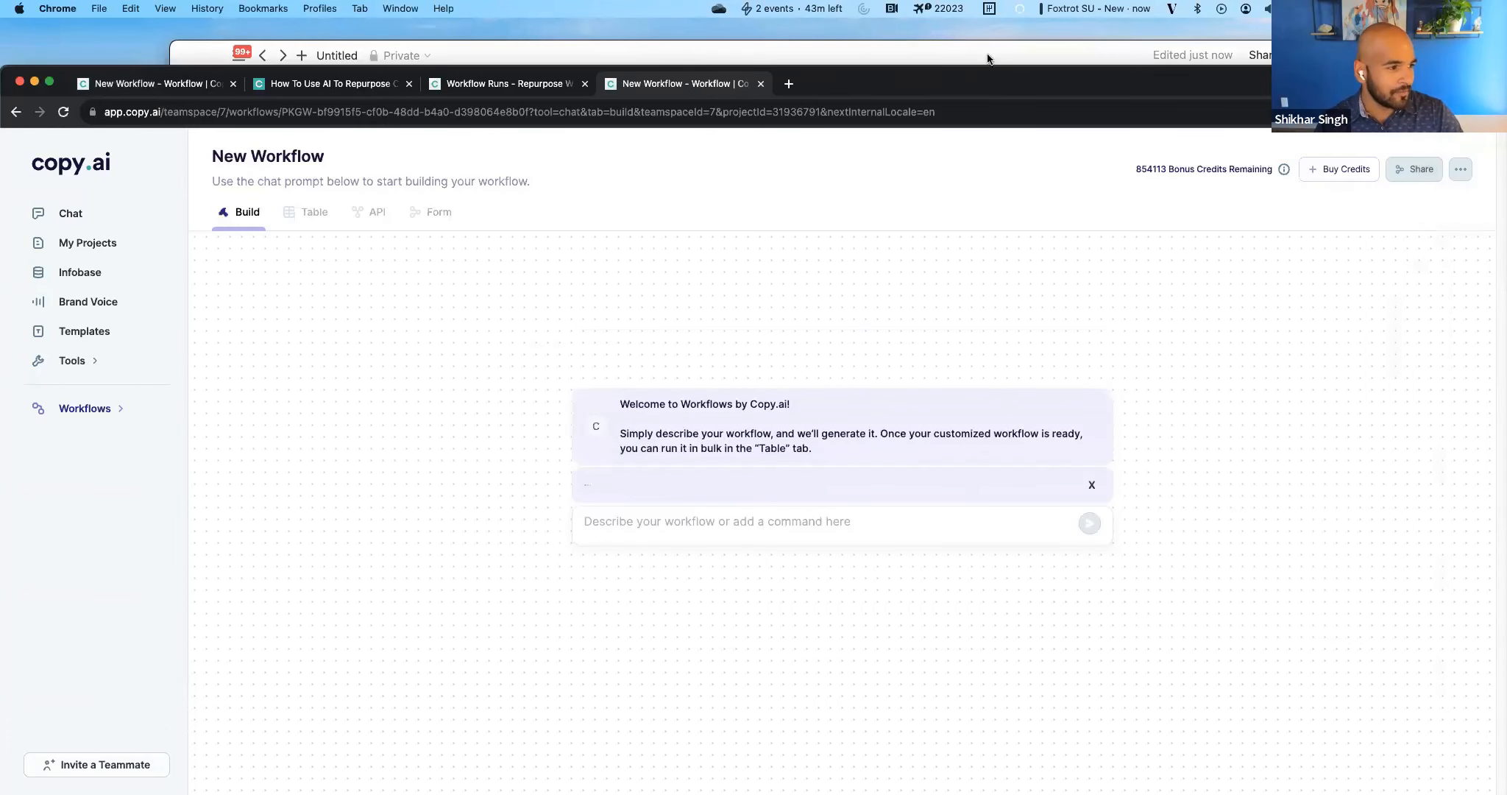
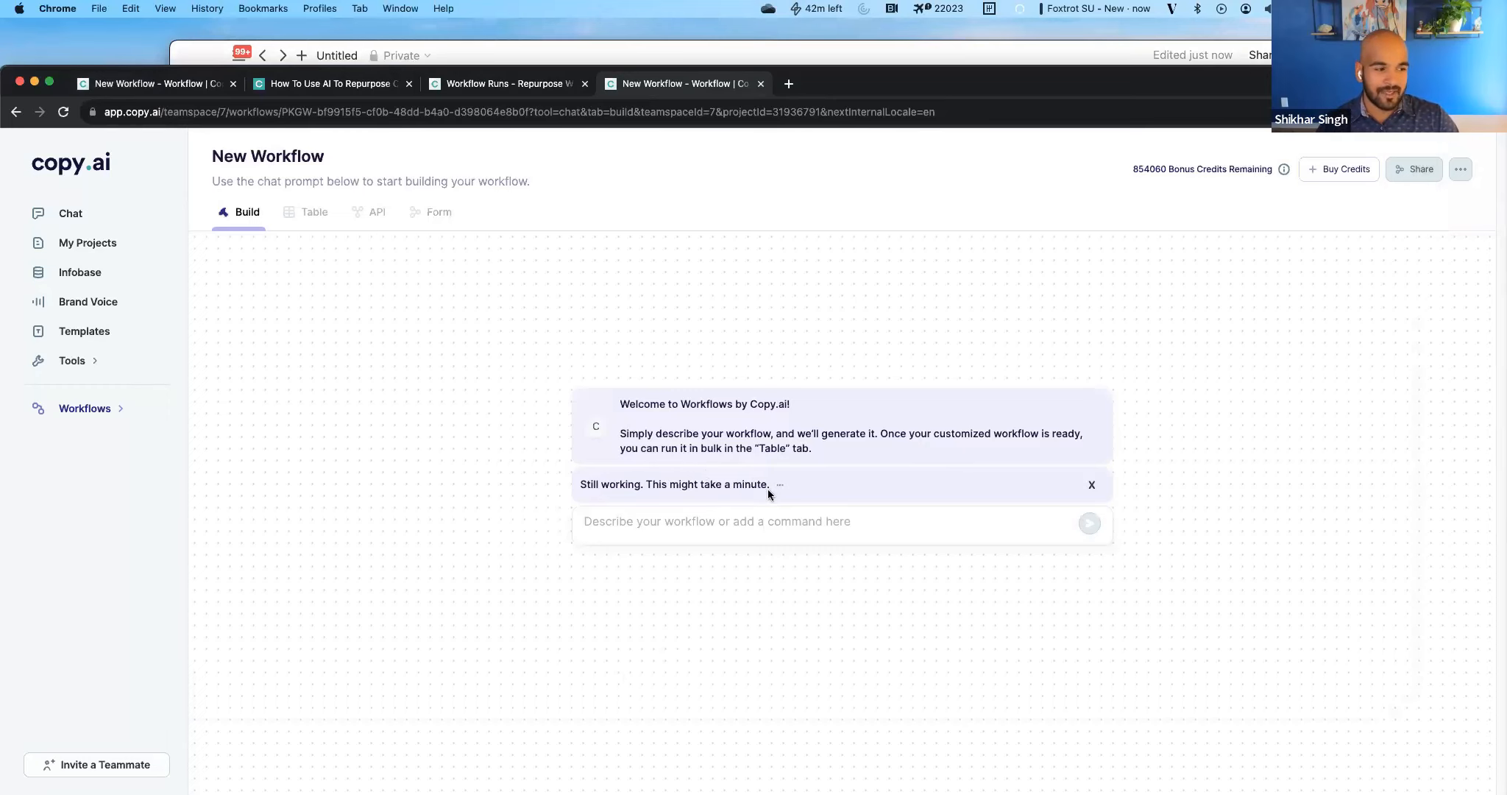
# Review the generated workflow's inputs and its action prompts from Scrape Profile through Extract Technologies.
pyautogui.scroll(-6, 498, 600)
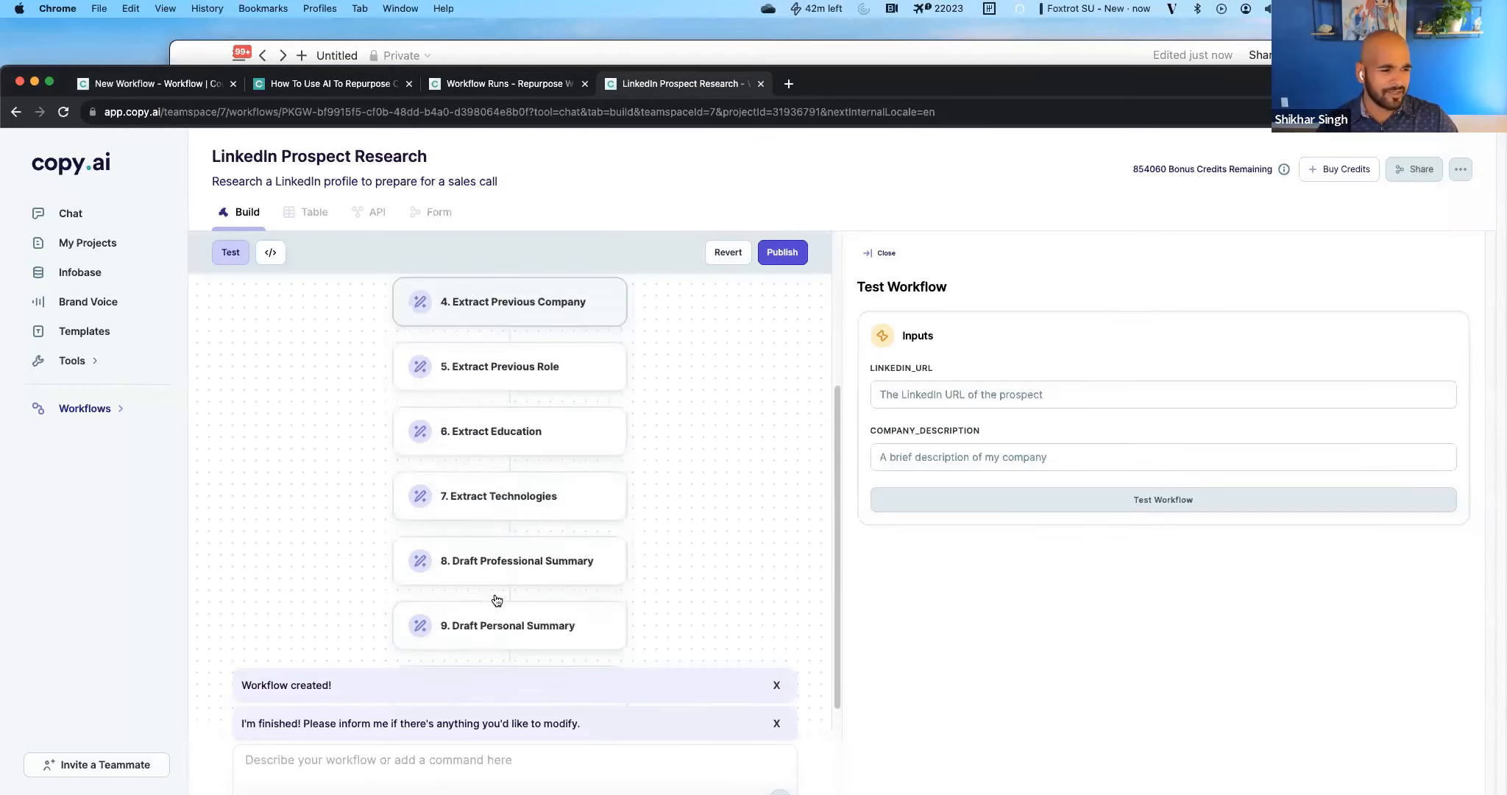
pyautogui.scroll(6, 496, 600)
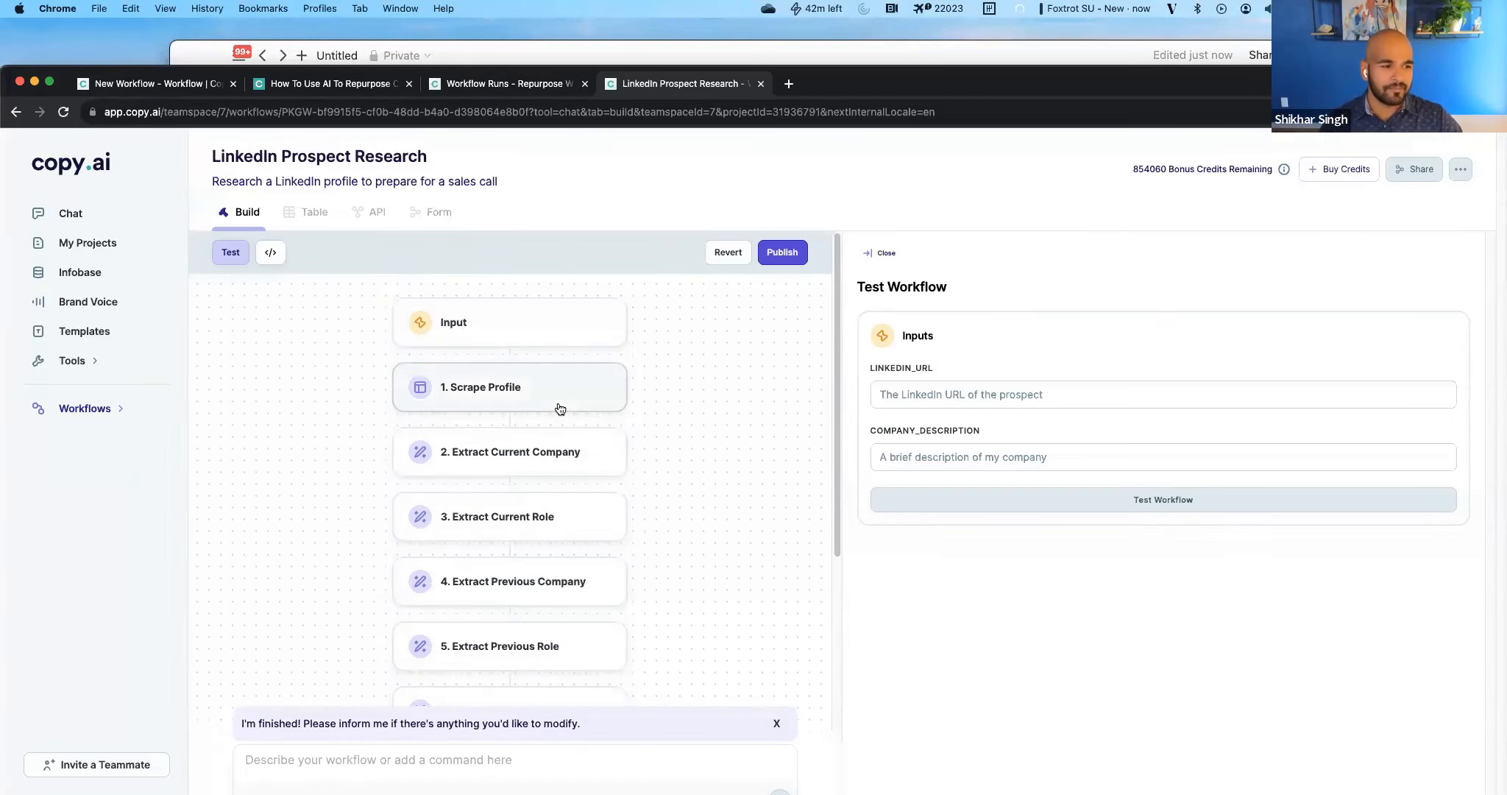
pyautogui.click(537, 328)
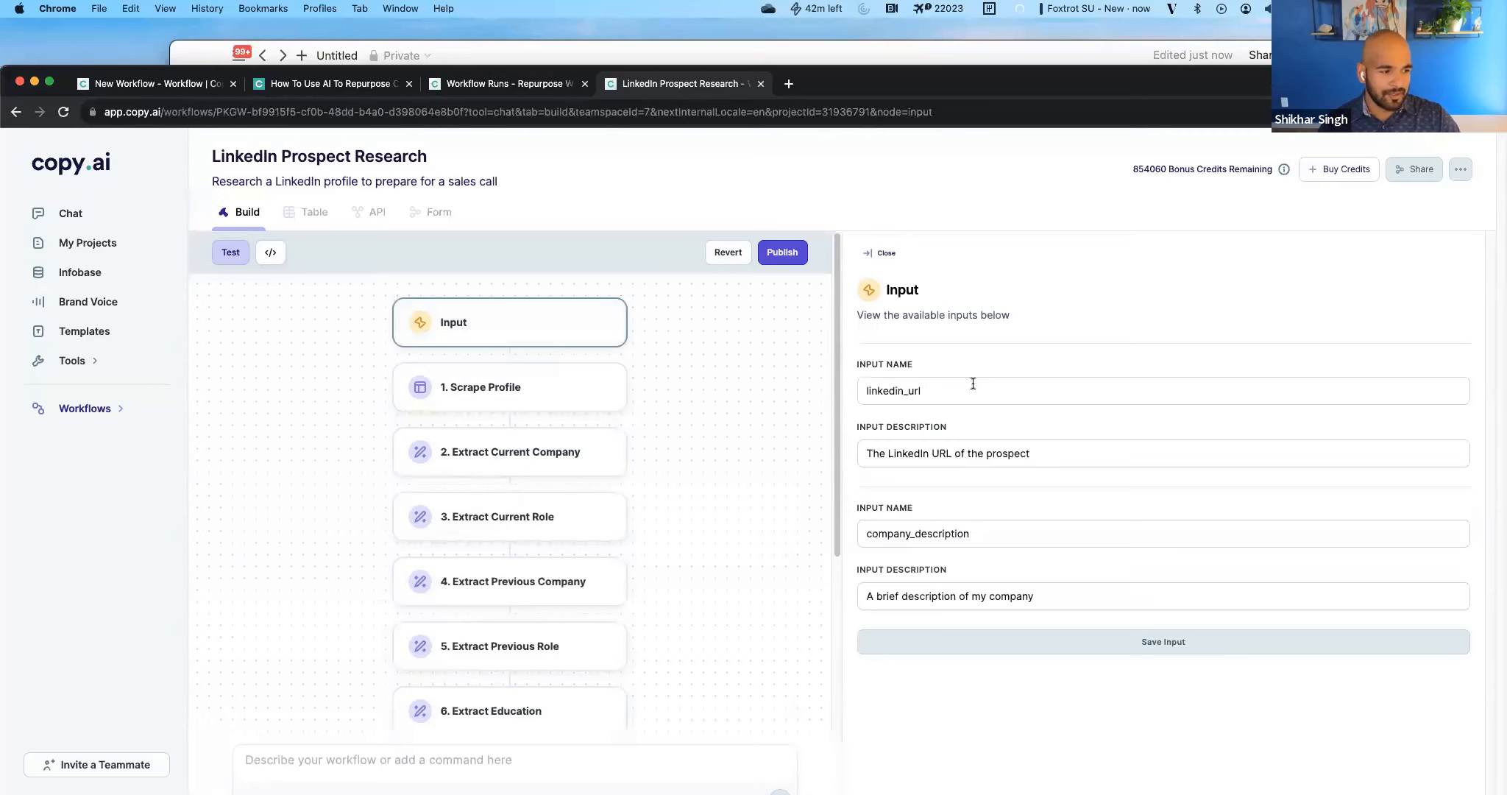
pyautogui.click(493, 387)
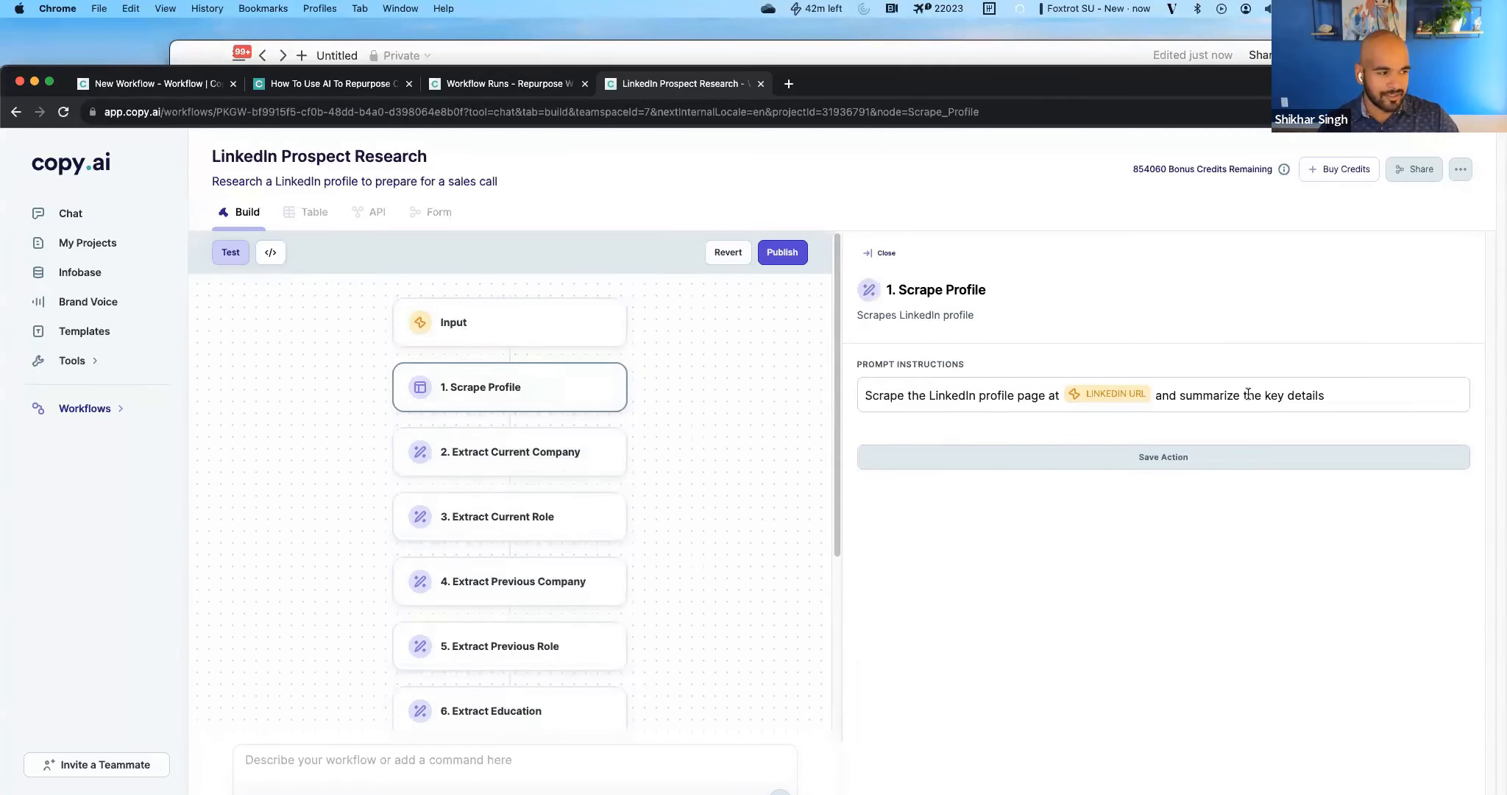
pyautogui.click(522, 470)
pyautogui.click(528, 515)
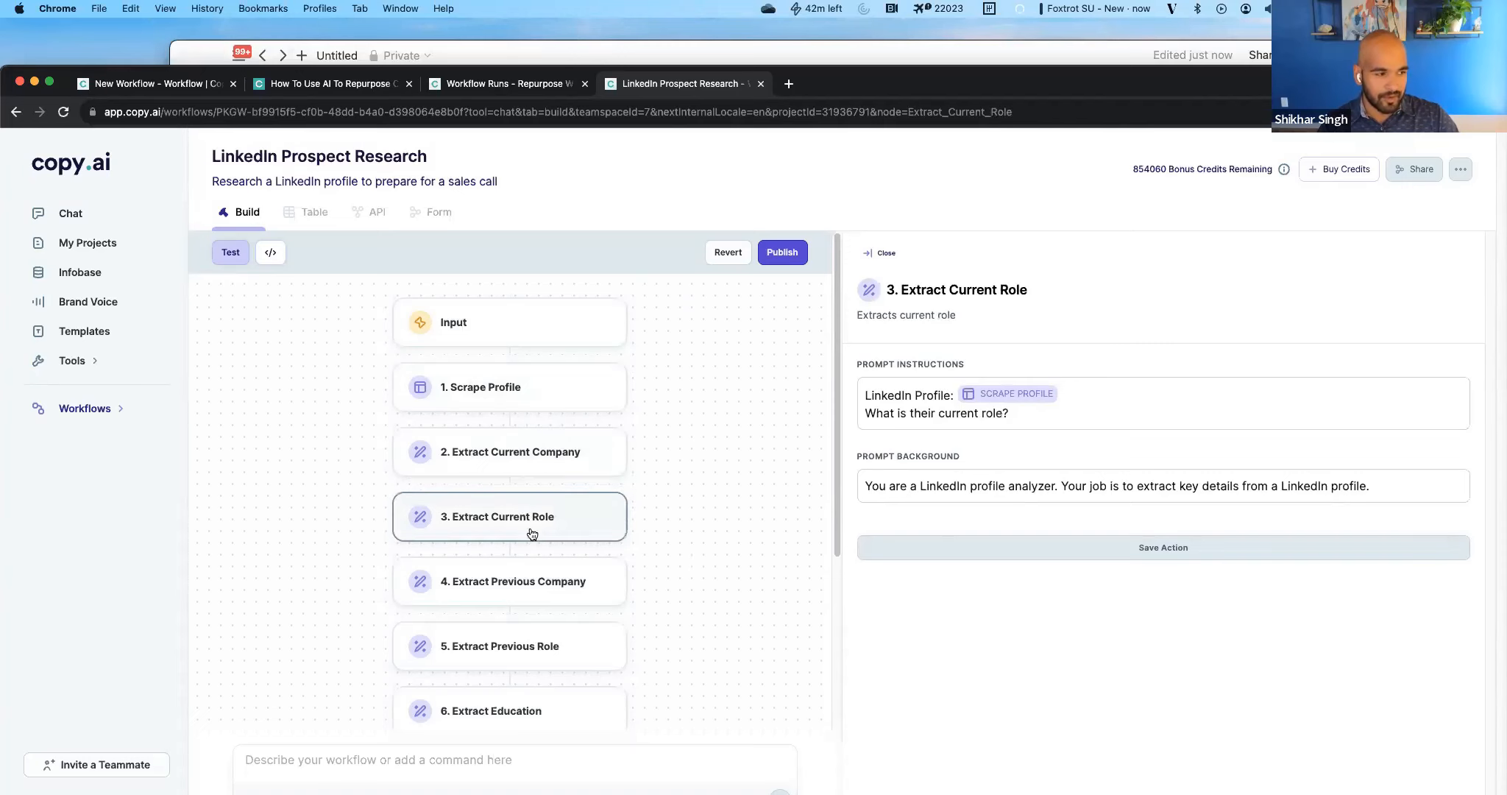
pyautogui.scroll(-3, 441, 607)
pyautogui.click(478, 482)
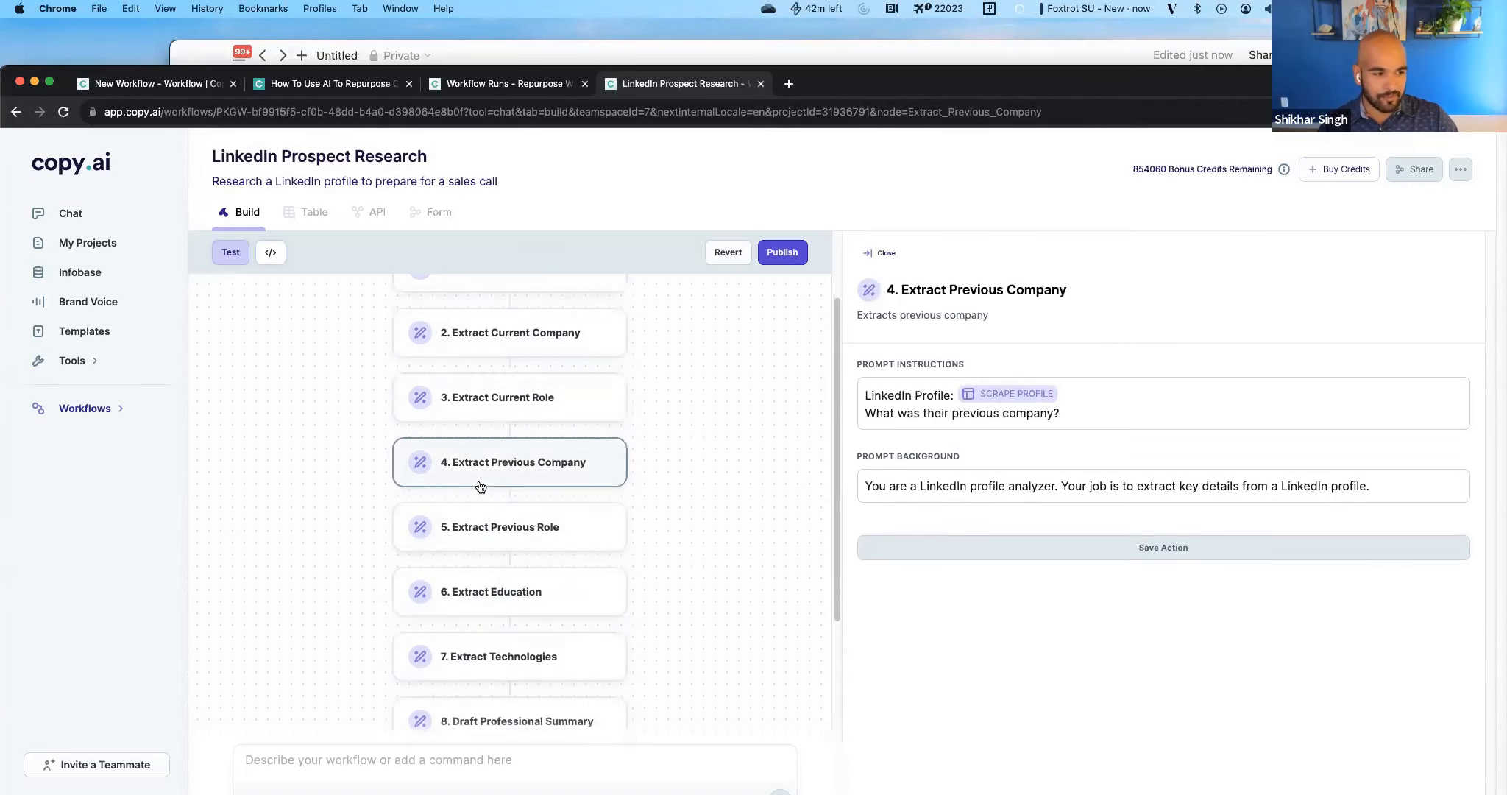
pyautogui.click(488, 525)
pyautogui.click(476, 583)
pyautogui.scroll(-3, 490, 622)
pyautogui.click(486, 548)
pyautogui.scroll(-1, 486, 581)
pyautogui.scroll(-5, 486, 581)
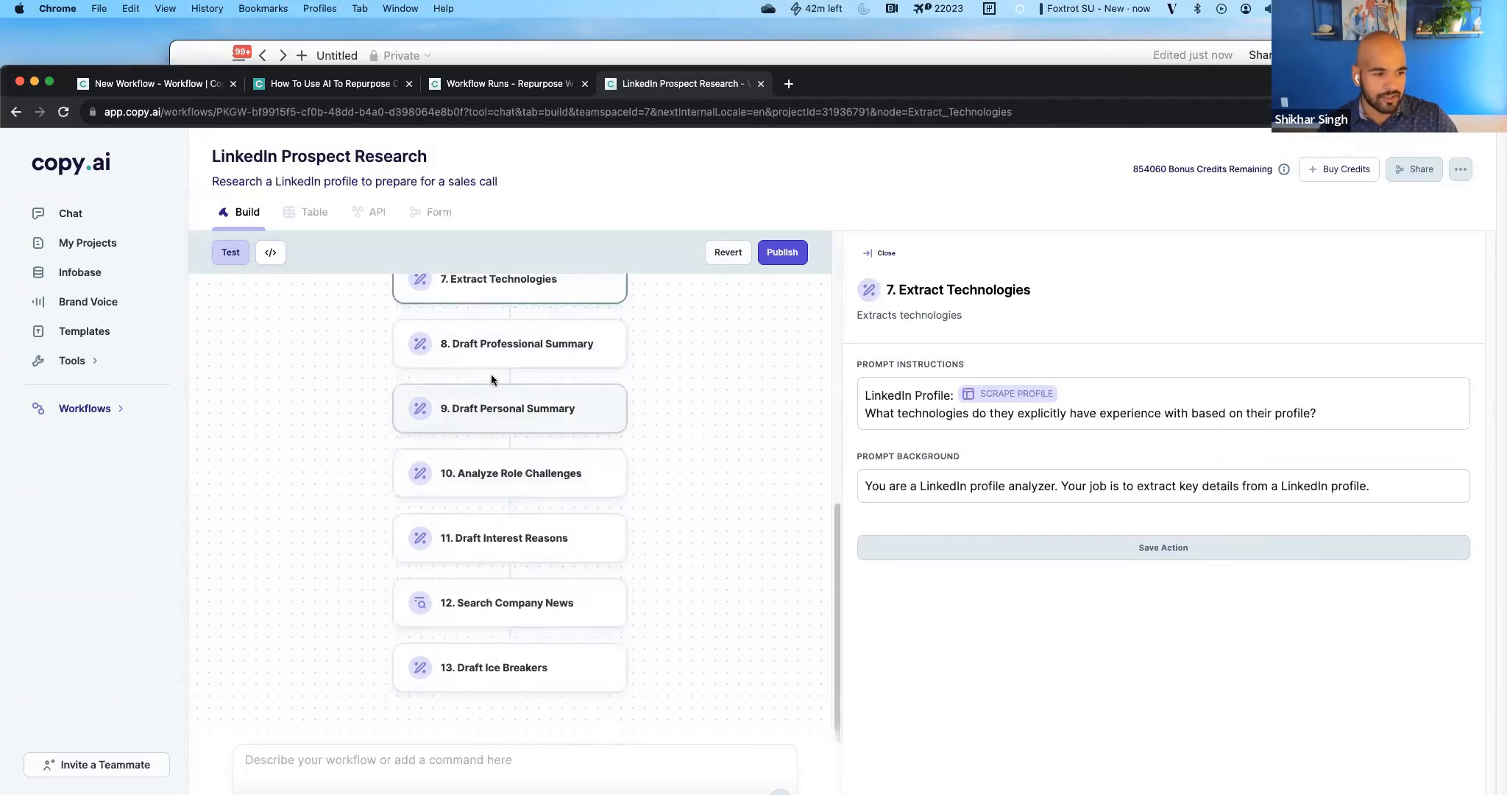
# Examine the prompts of the Analyze Role Challenges, Draft Interest Reasons, Search Company News and Draft Ice Breakers actions.
pyautogui.click(488, 543)
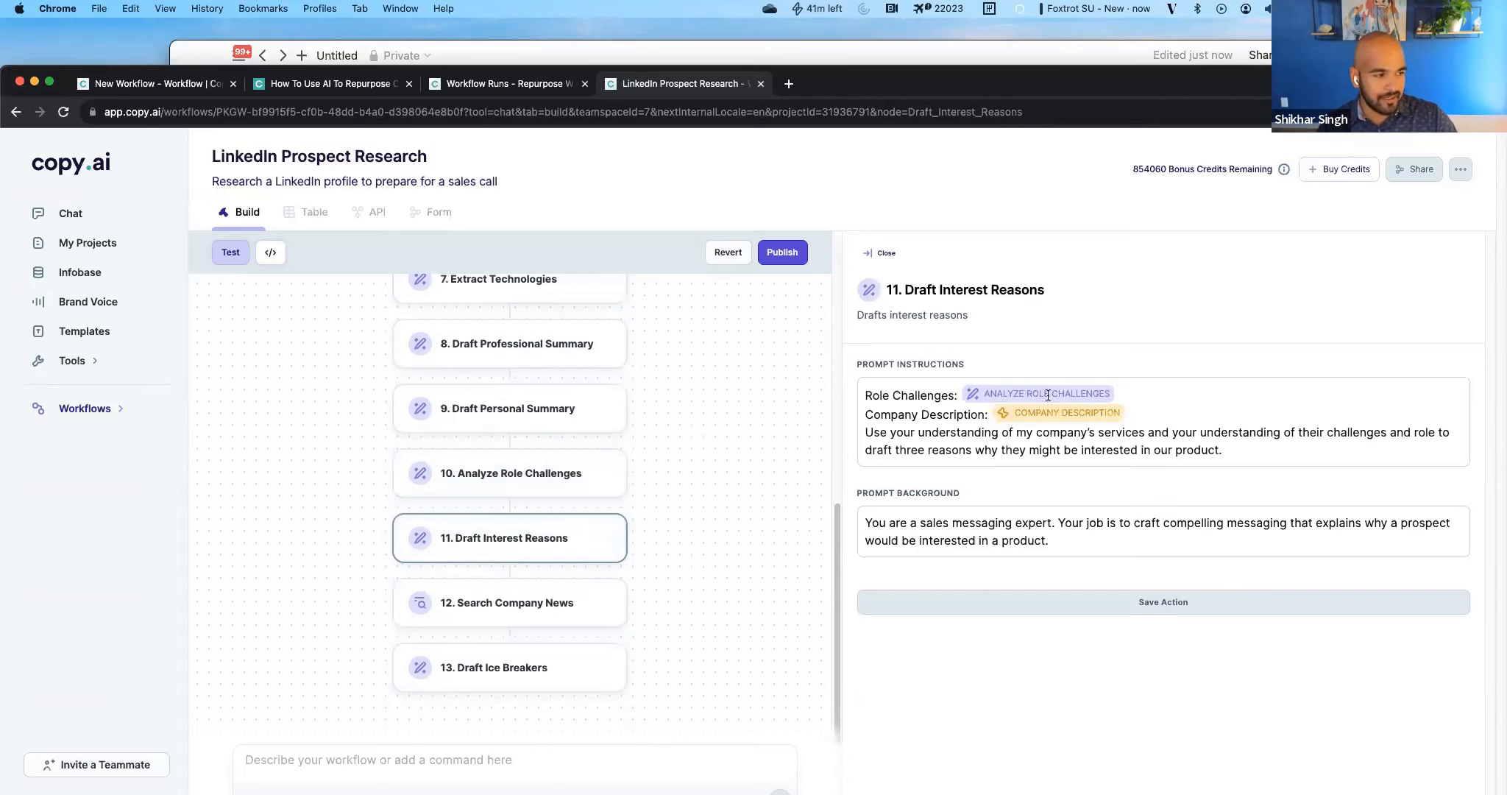
pyautogui.click(539, 478)
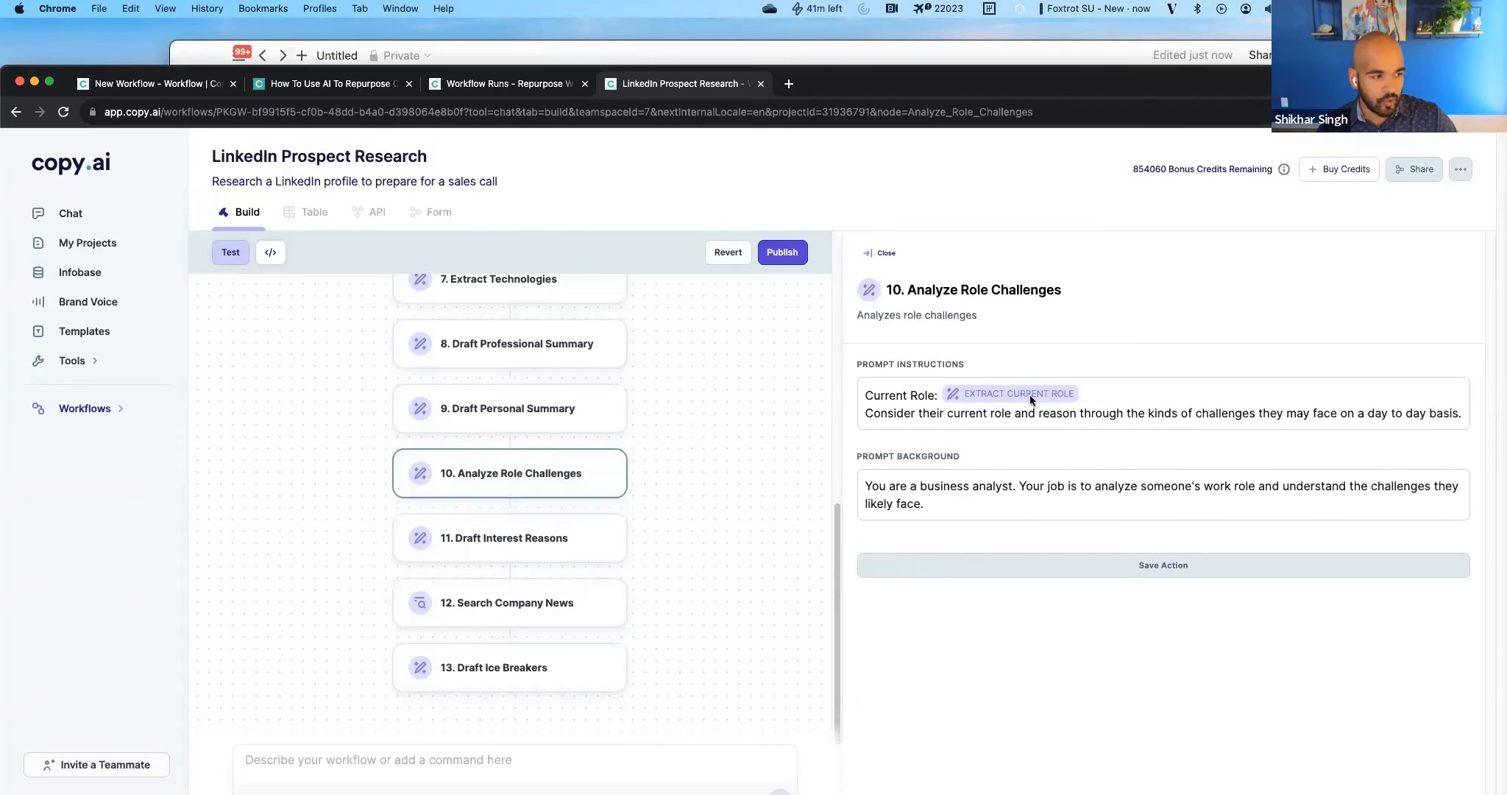
pyautogui.click(548, 529)
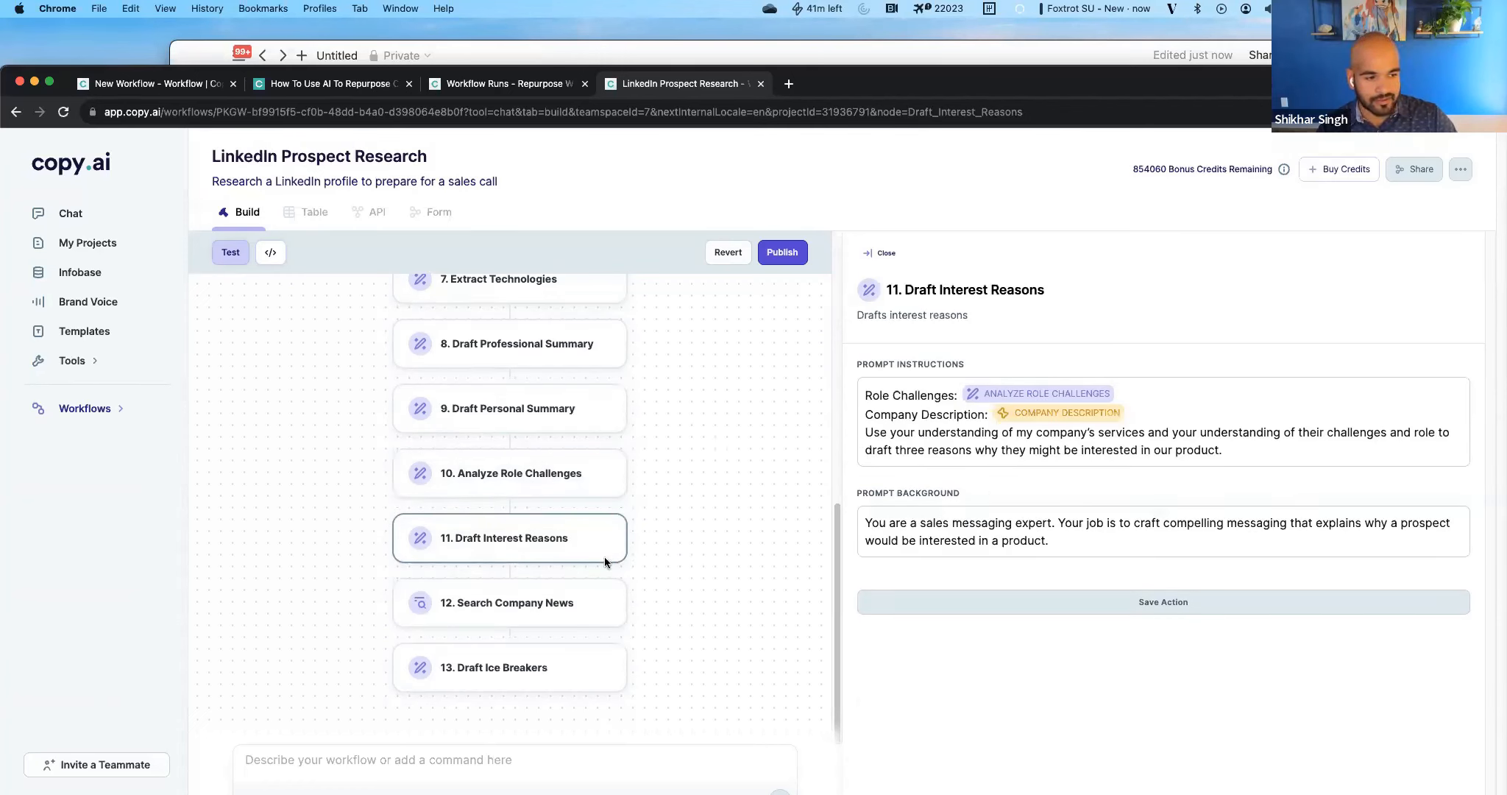
pyautogui.click(565, 615)
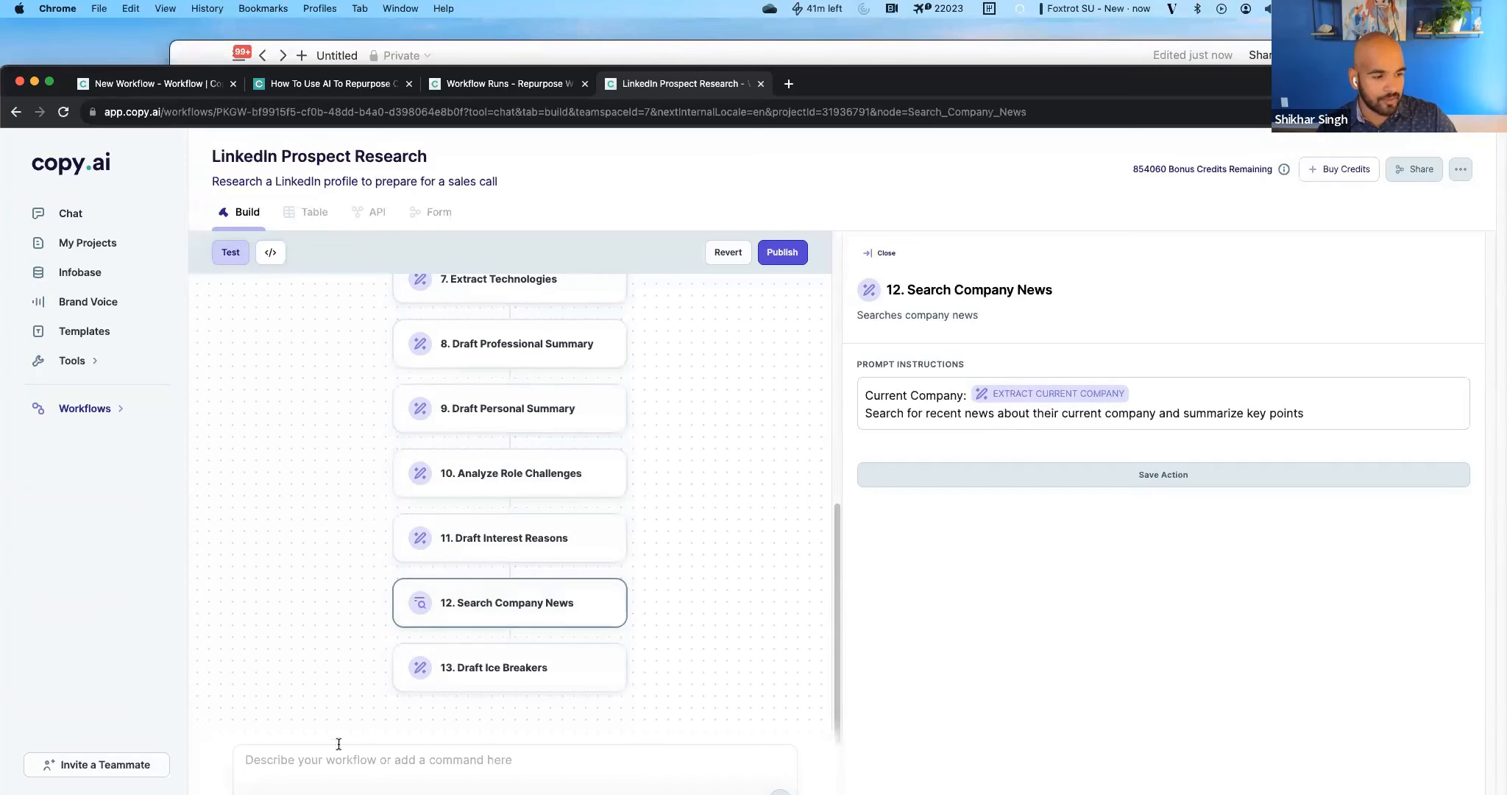
pyautogui.click(494, 677)
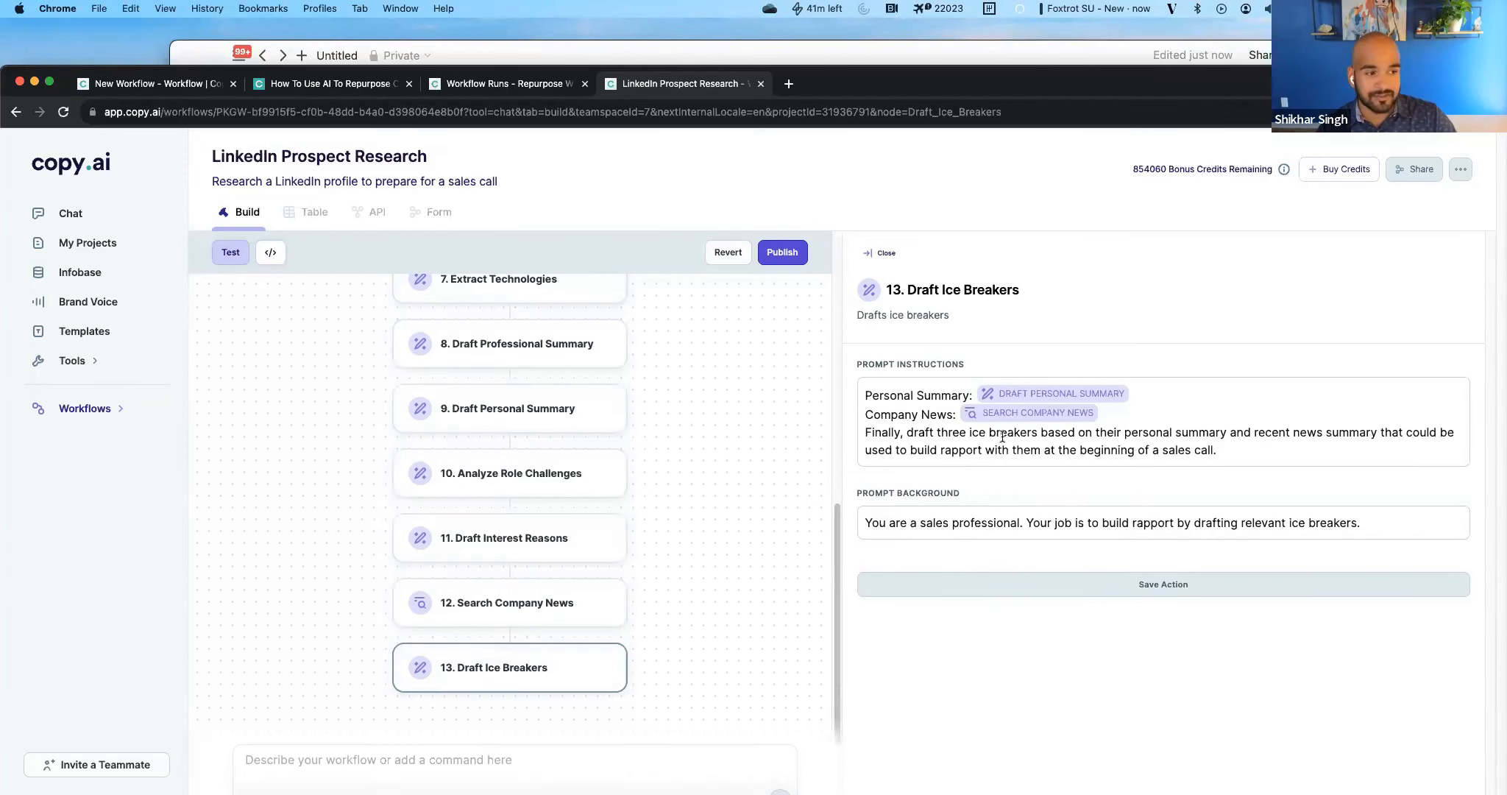
# Publish the LinkedIn Prospect Research workflow and show its runs table.
pyautogui.click(782, 251)
pyautogui.click(813, 552)
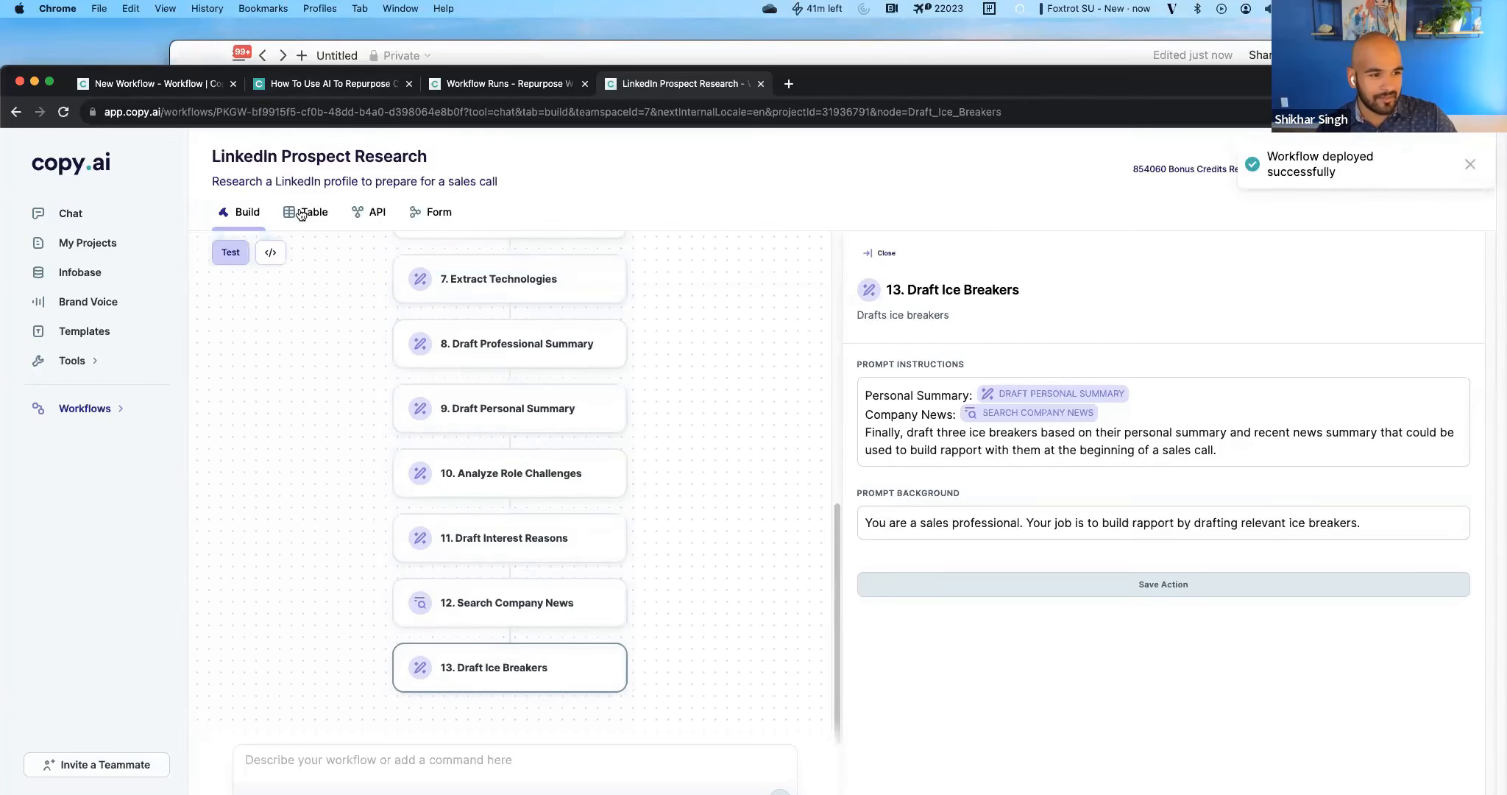
pyautogui.click(301, 213)
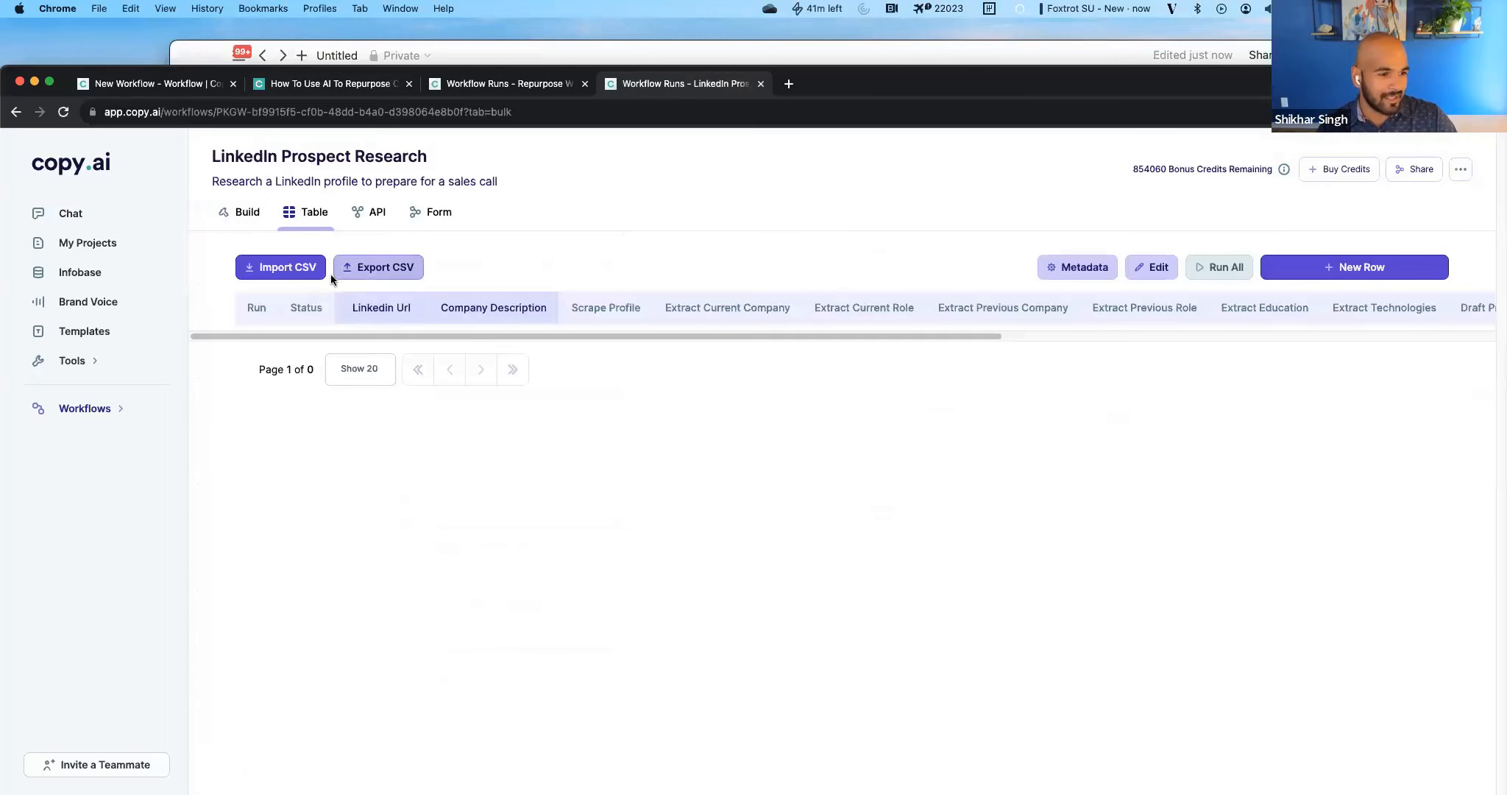
# Try to import the Sales Inputs.xlsx file into the LinkedIn Prospect Research table.
pyautogui.click(303, 267)
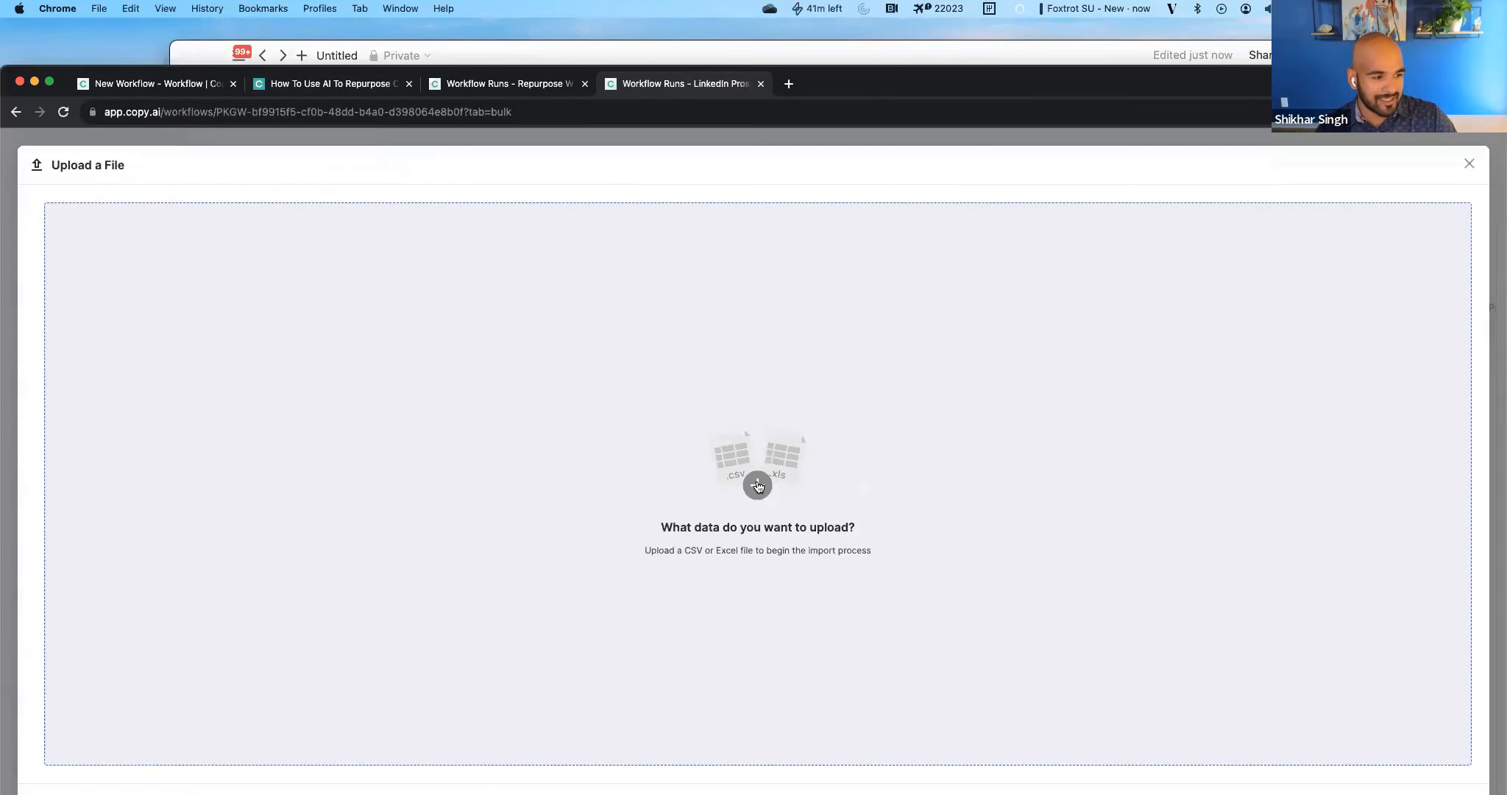
pyautogui.click(758, 485)
pyautogui.click(647, 384)
pyautogui.click(997, 592)
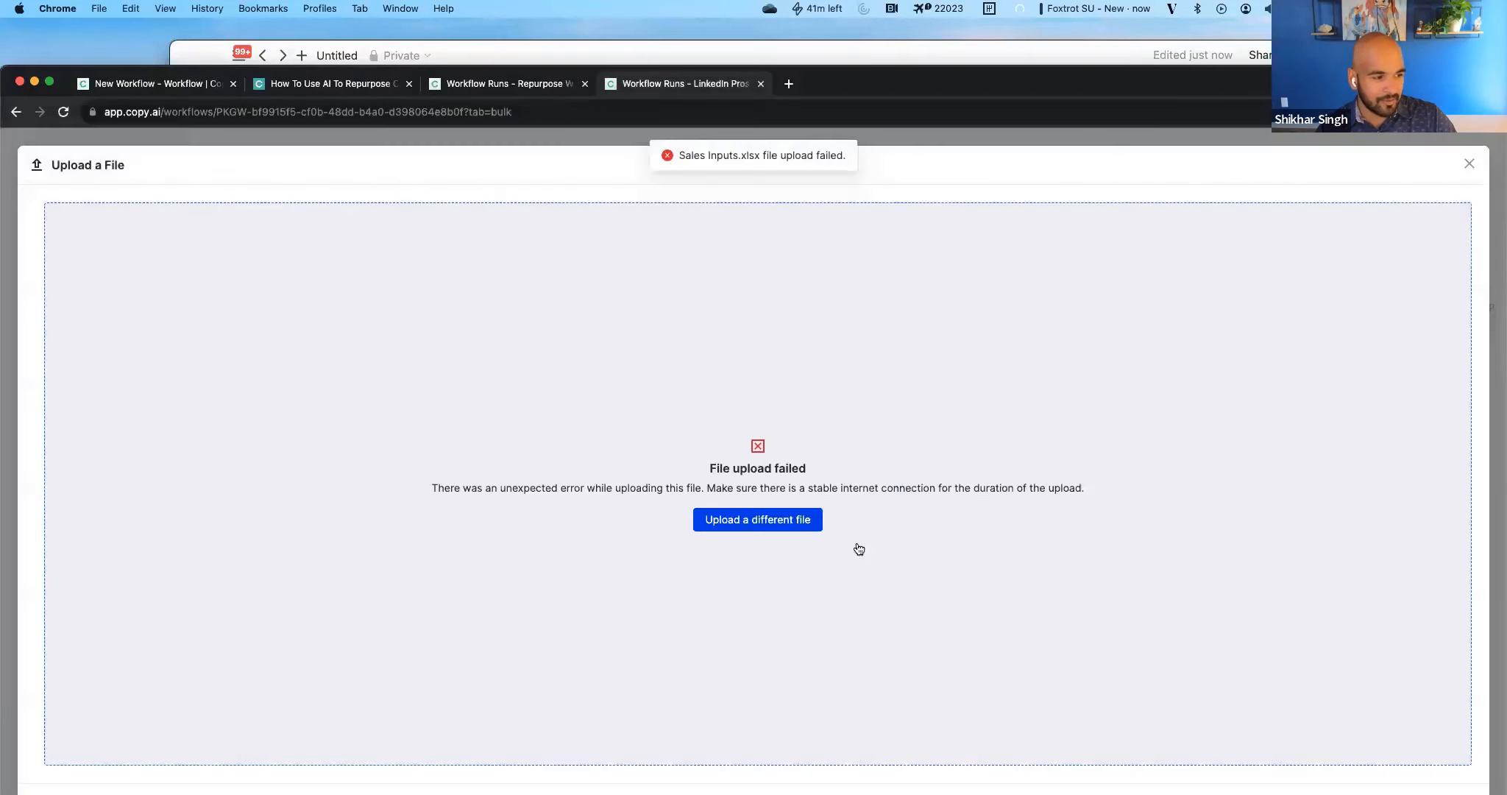
pyautogui.click(770, 521)
pyautogui.press('Return')
# Dismiss the file upload and switch to Excel to copy the LinkedIn URLs and product descriptions in A2:B11 of Sales Inputs.
pyautogui.press('super+space')
pyautogui.write('m')
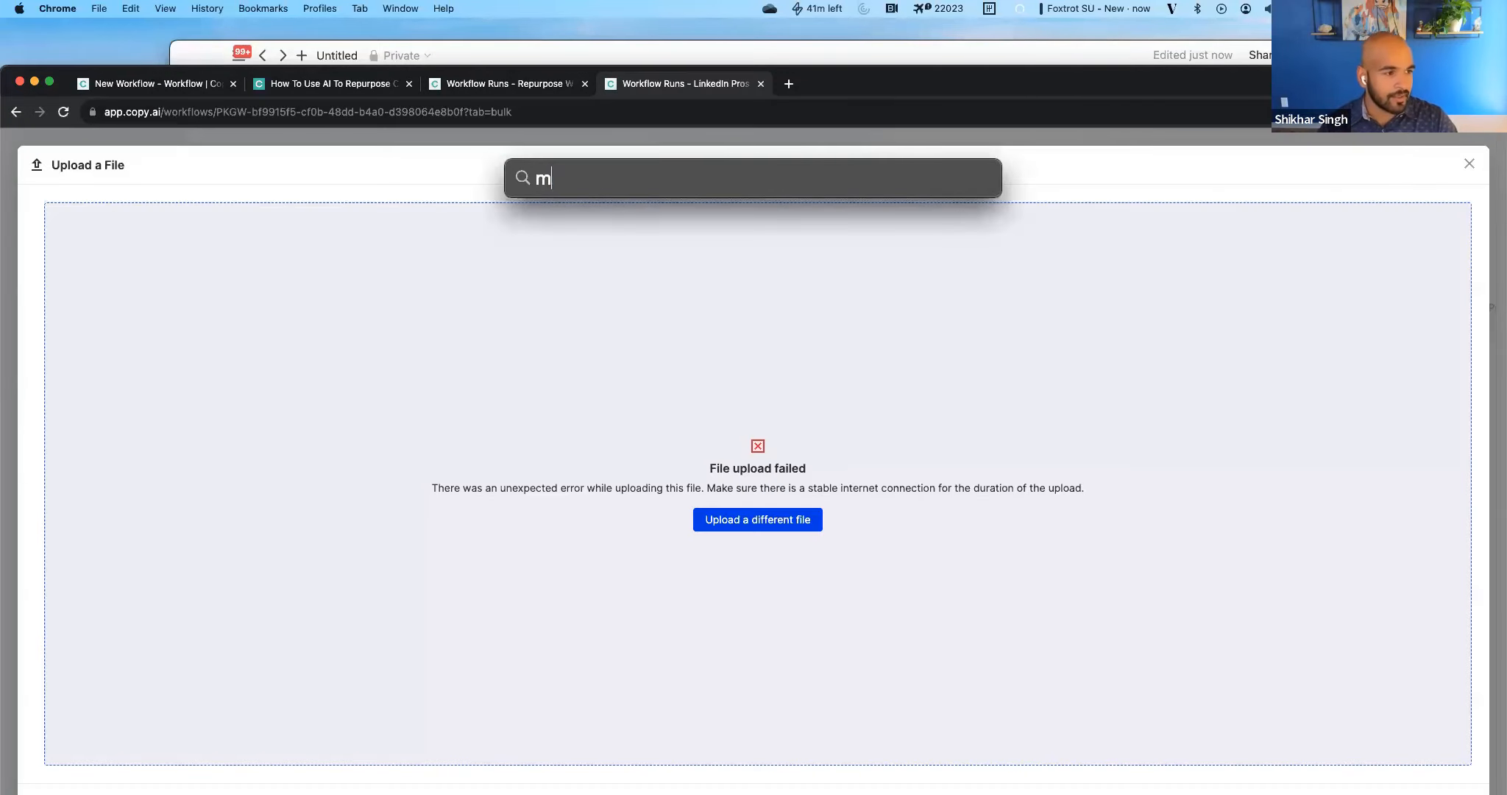
pyautogui.write('i')
pyautogui.press('Return')
pyautogui.click(1468, 164)
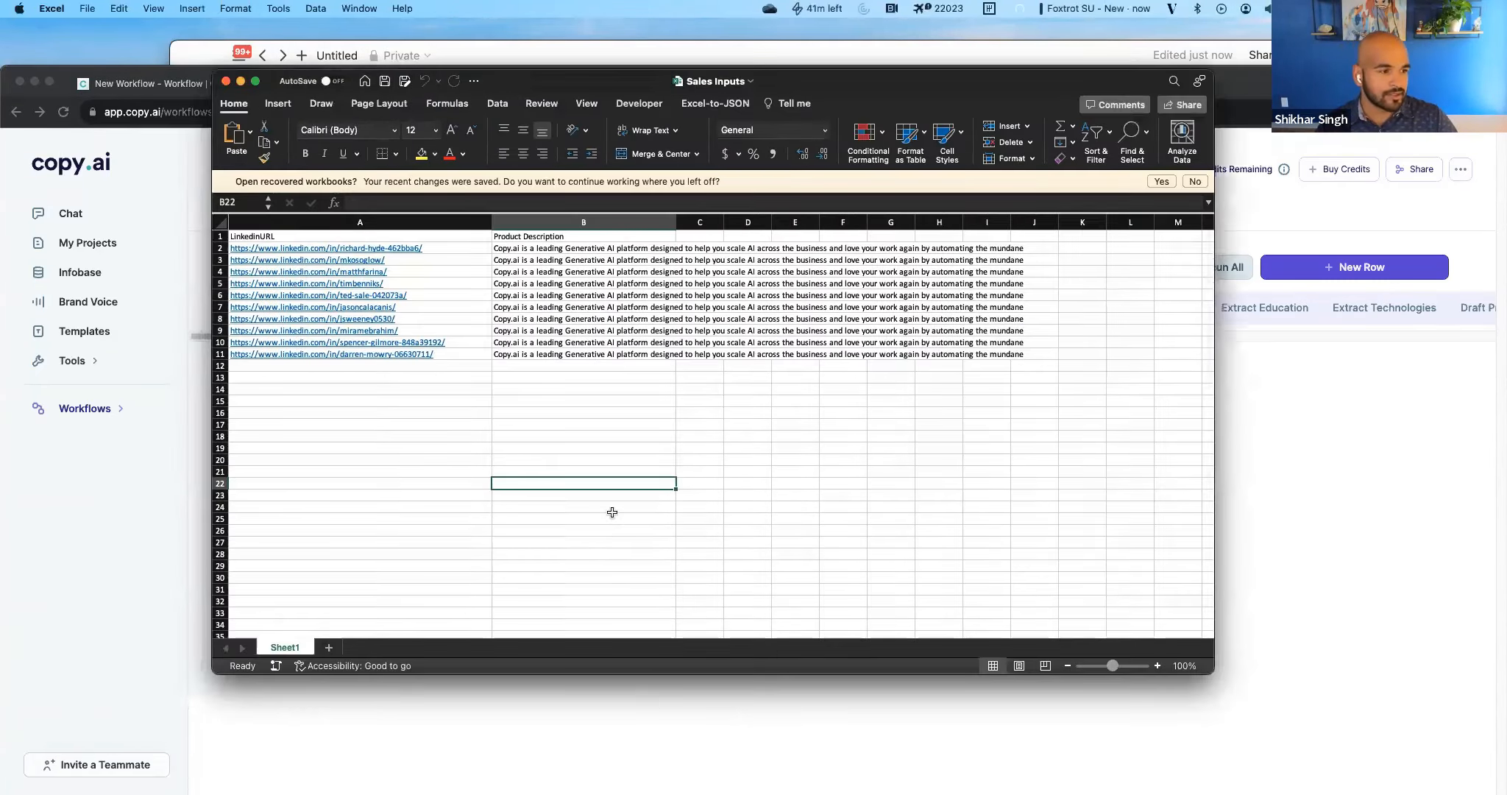
pyautogui.click(612, 513)
pyautogui.moveTo(453, 250); pyautogui.dragTo(529, 354)
pyautogui.press('super+c')
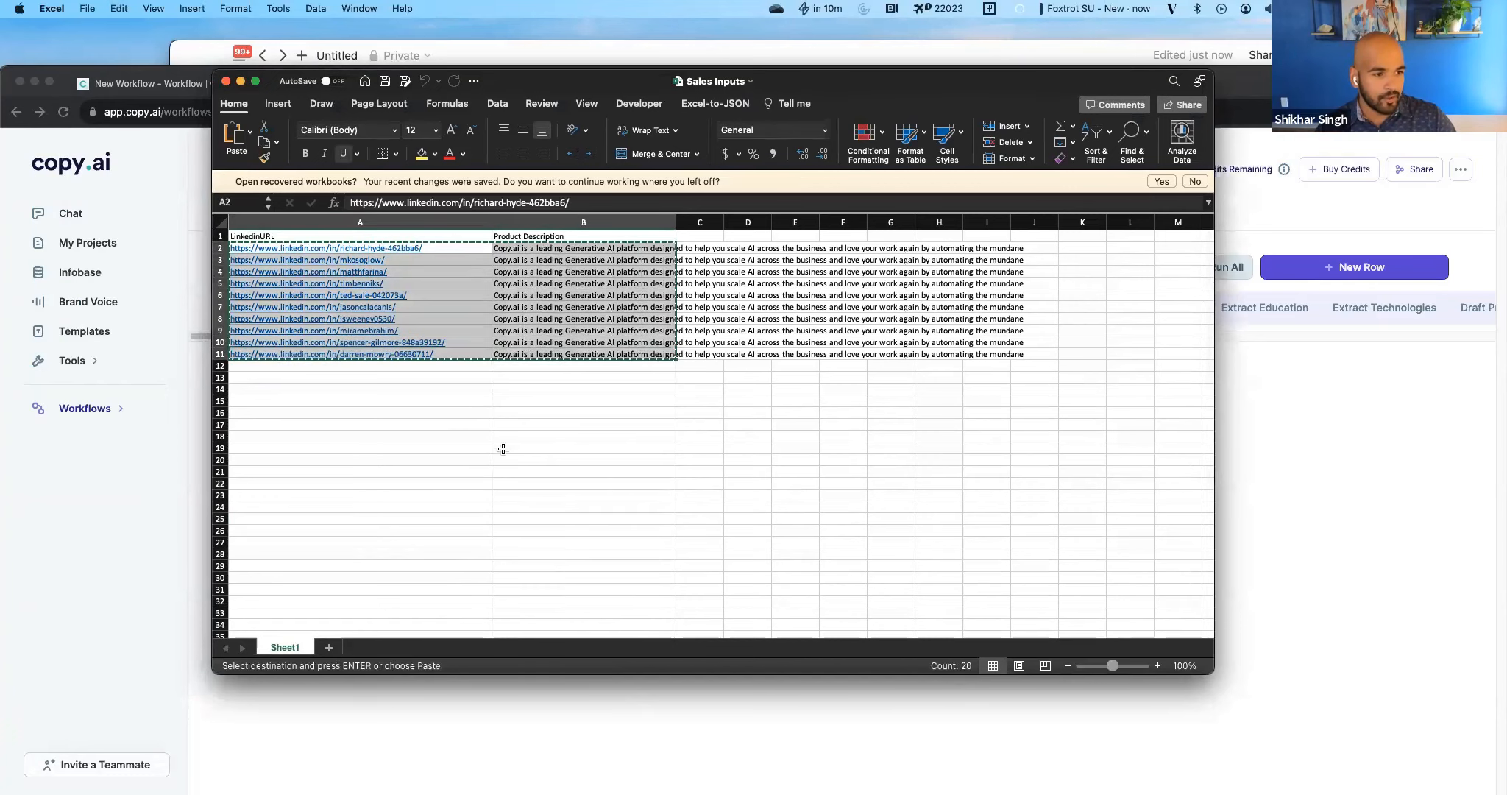
# Return to Copy.ai and add ten empty rows to the LinkedIn Prospect Research table.
pyautogui.click(104, 522)
pyautogui.click(1338, 265)
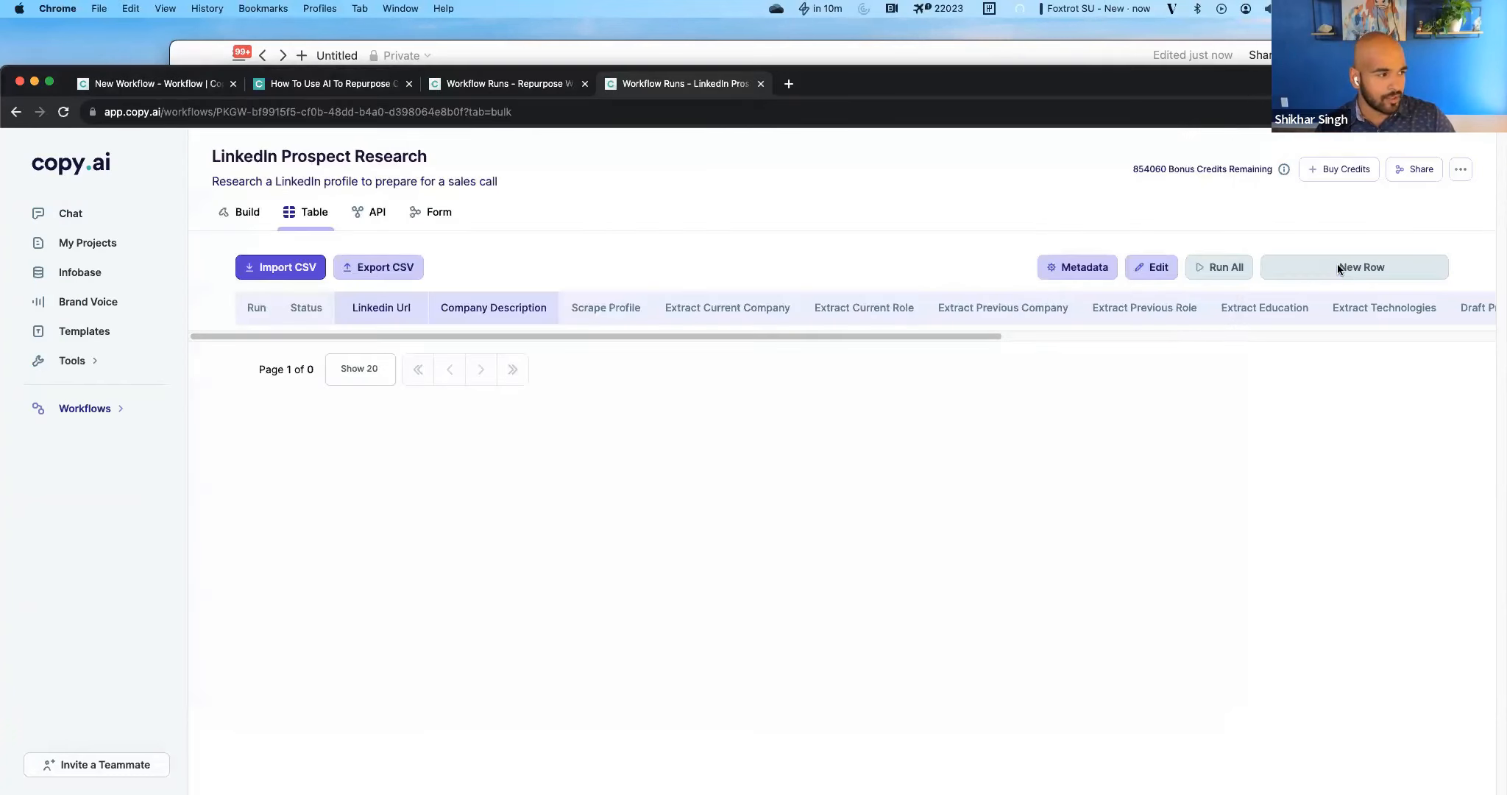
pyautogui.click(1333, 276)
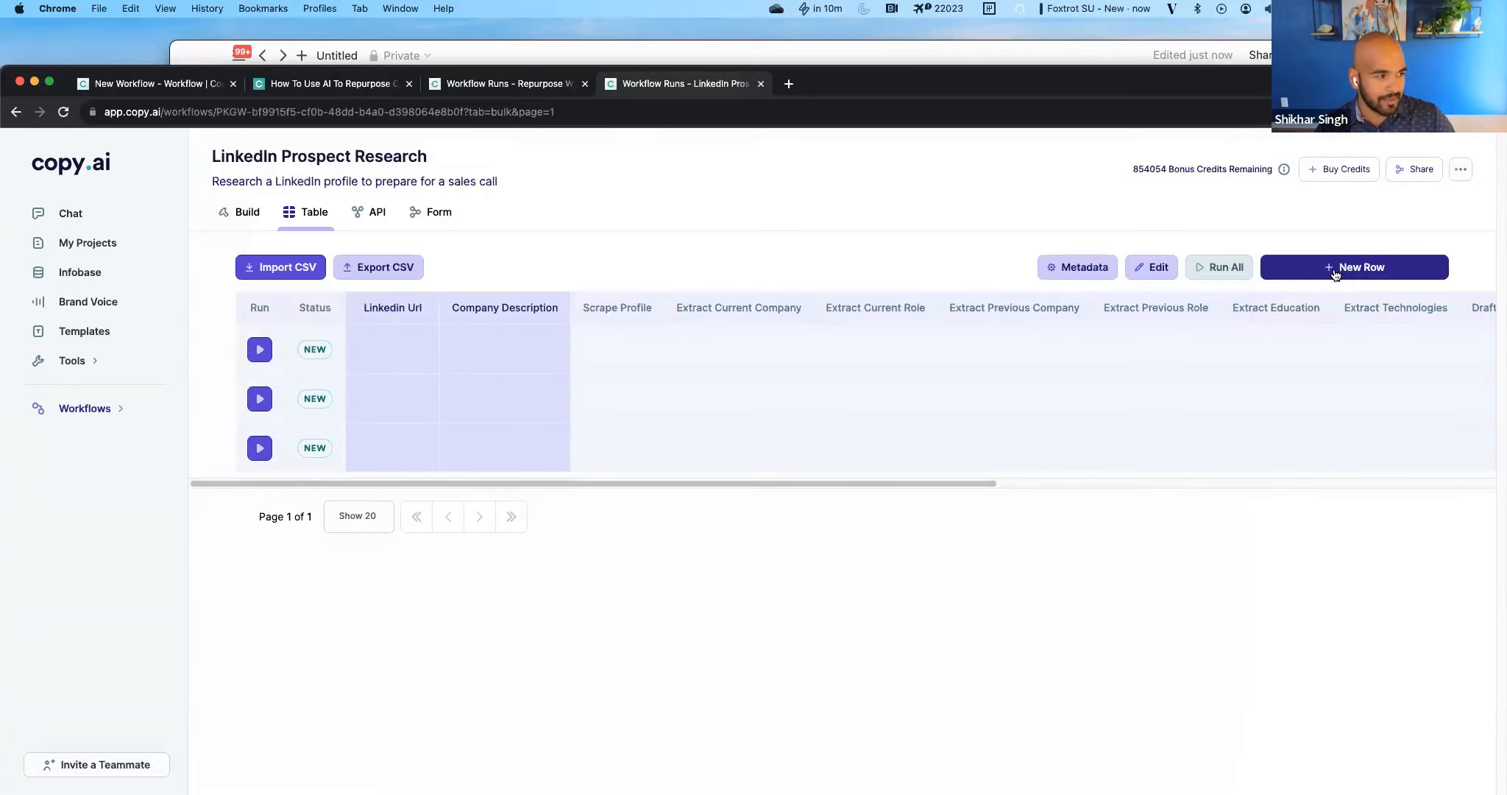
pyautogui.click(1334, 274)
pyautogui.click(1335, 274)
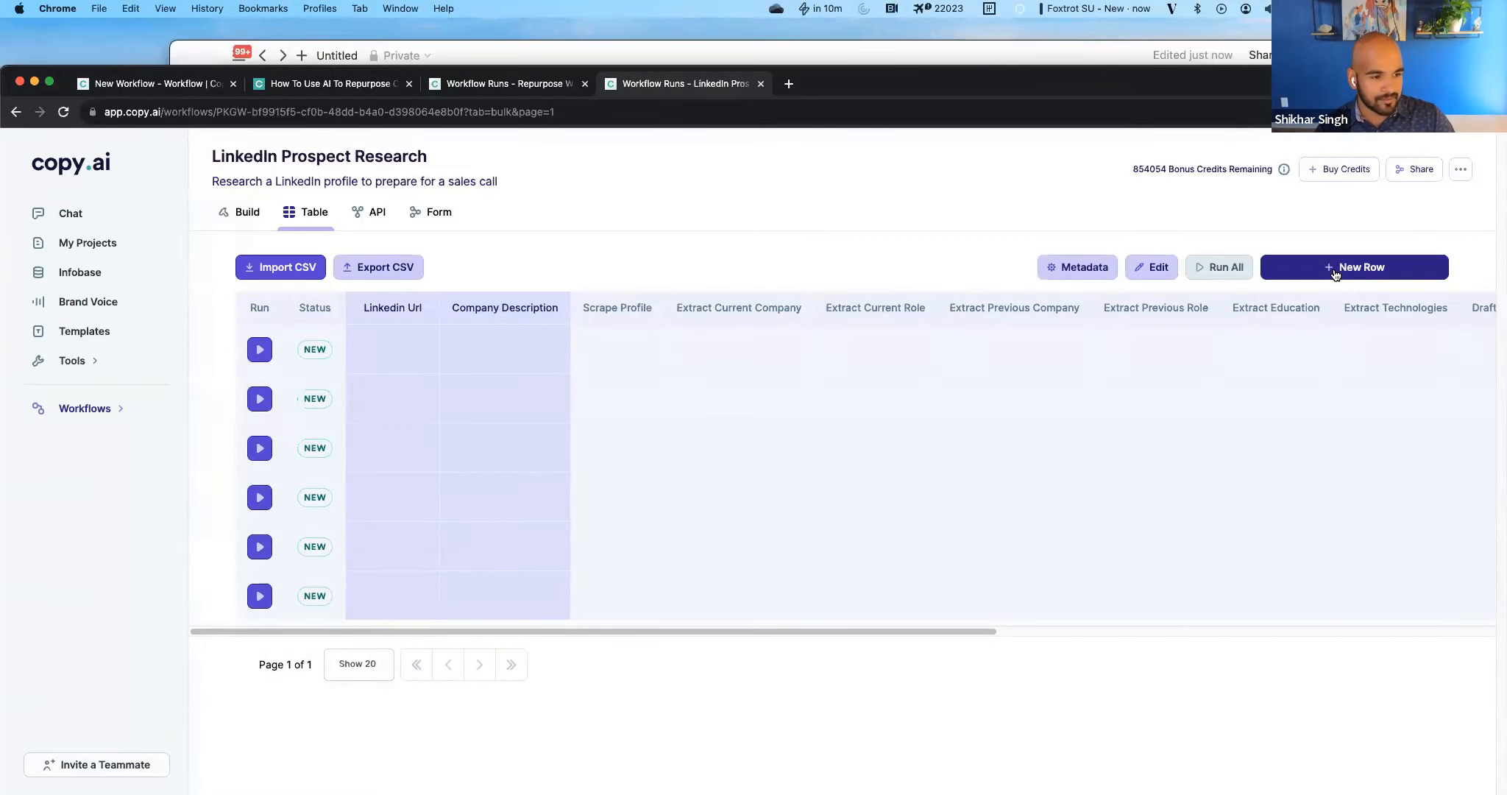
pyautogui.click(1335, 274)
pyautogui.click(1335, 274)
pyautogui.click(1335, 274)
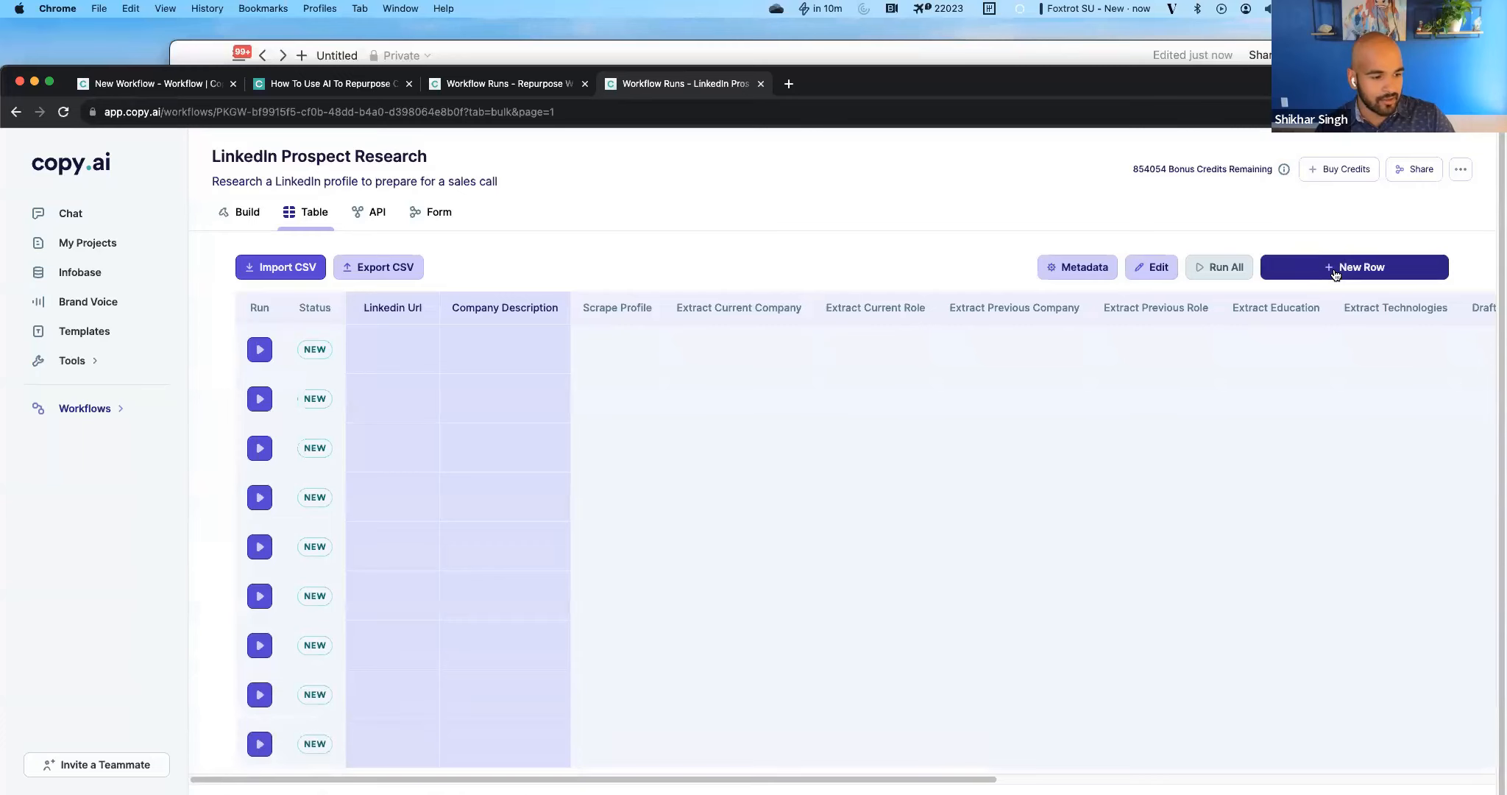
pyautogui.click(1335, 274)
# Paste the copied LinkedIn URLs and company descriptions into the ten new rows and reload the page.
pyautogui.scroll(-1, 197, 456)
pyautogui.press('super+v')
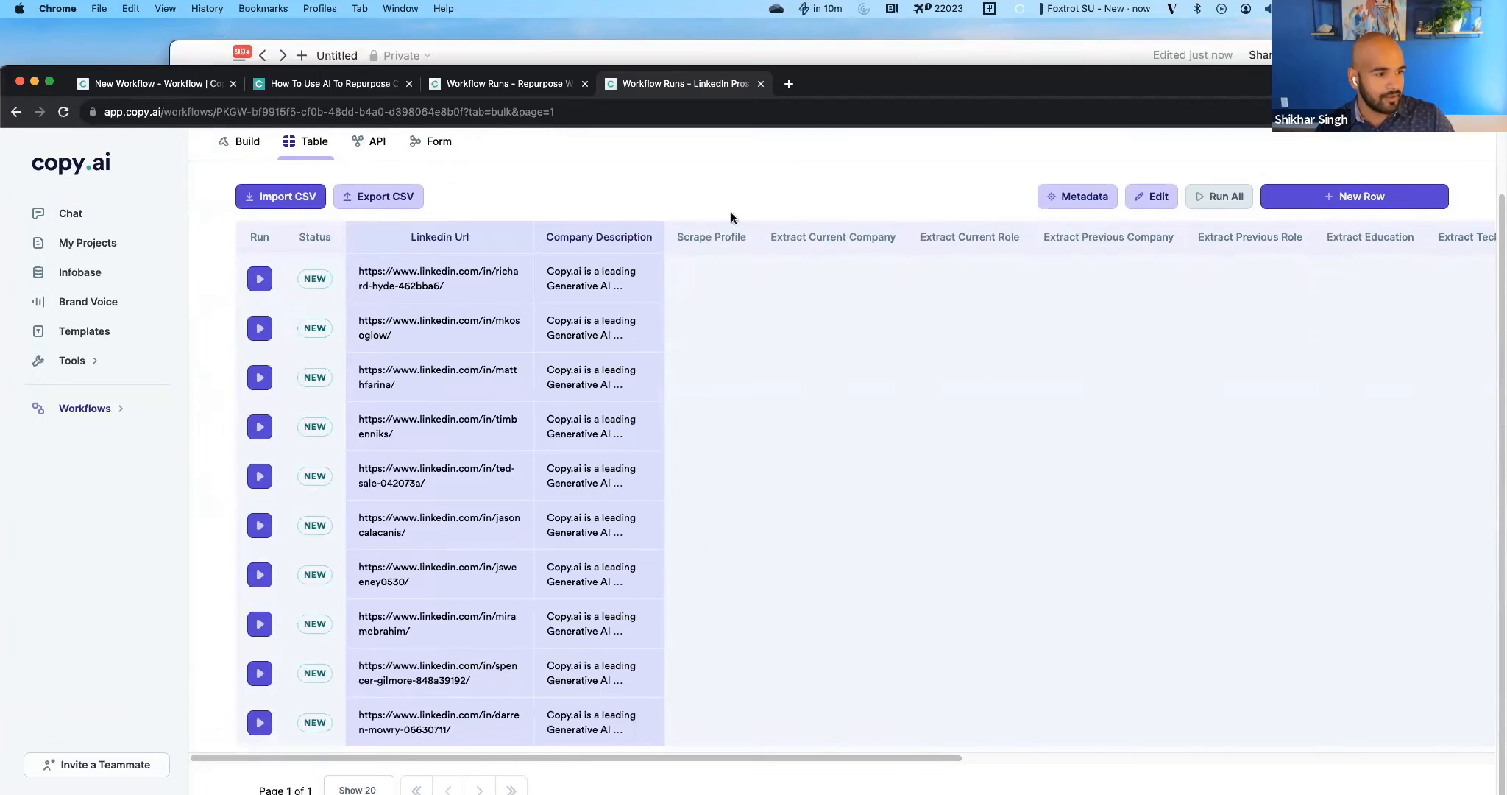
pyautogui.click(288, 111)
pyautogui.press('Return')
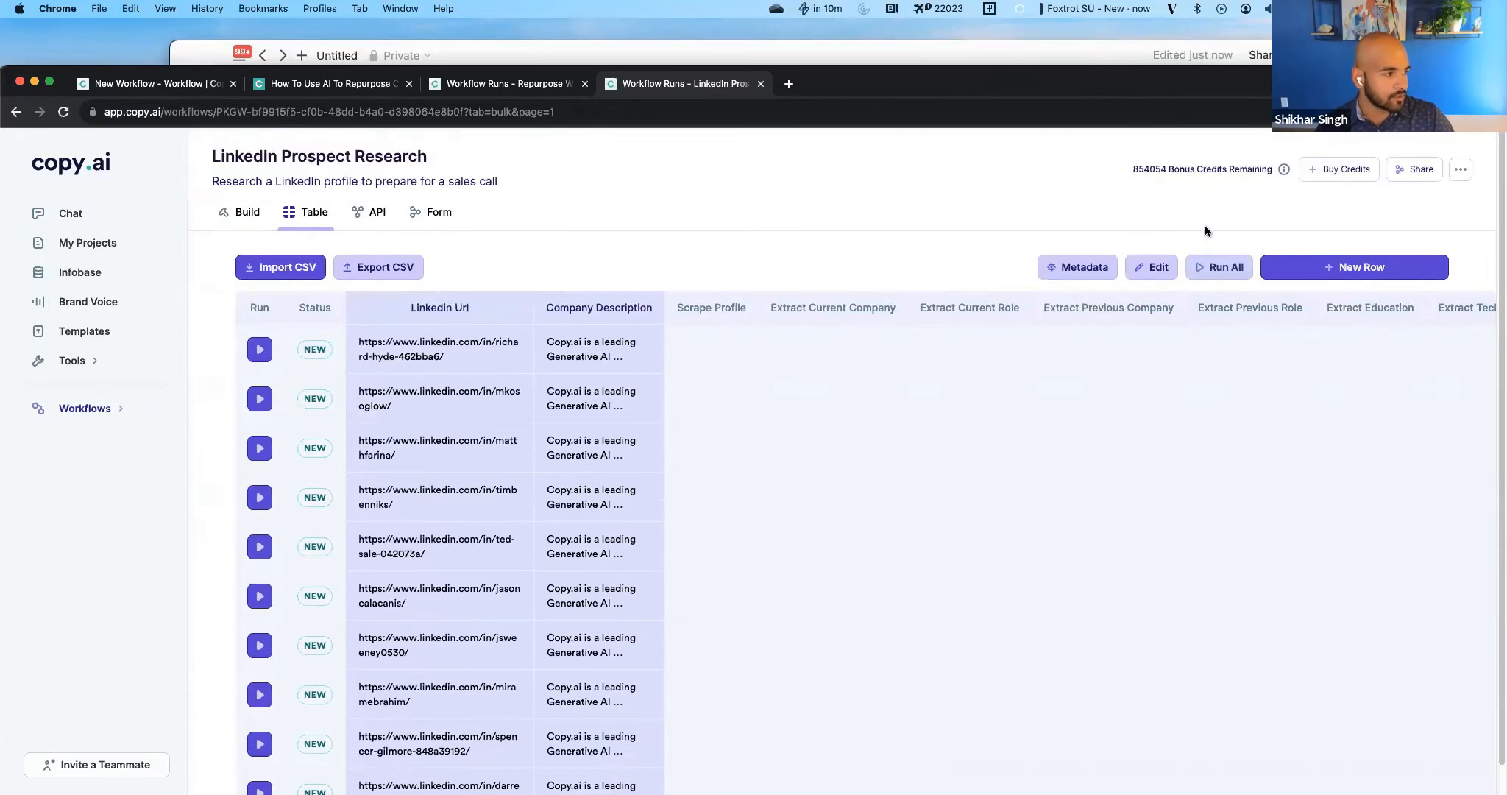
# Run the prospect research workflow on all rows of the table and confirm the run.
pyautogui.click(1219, 267)
pyautogui.click(798, 524)
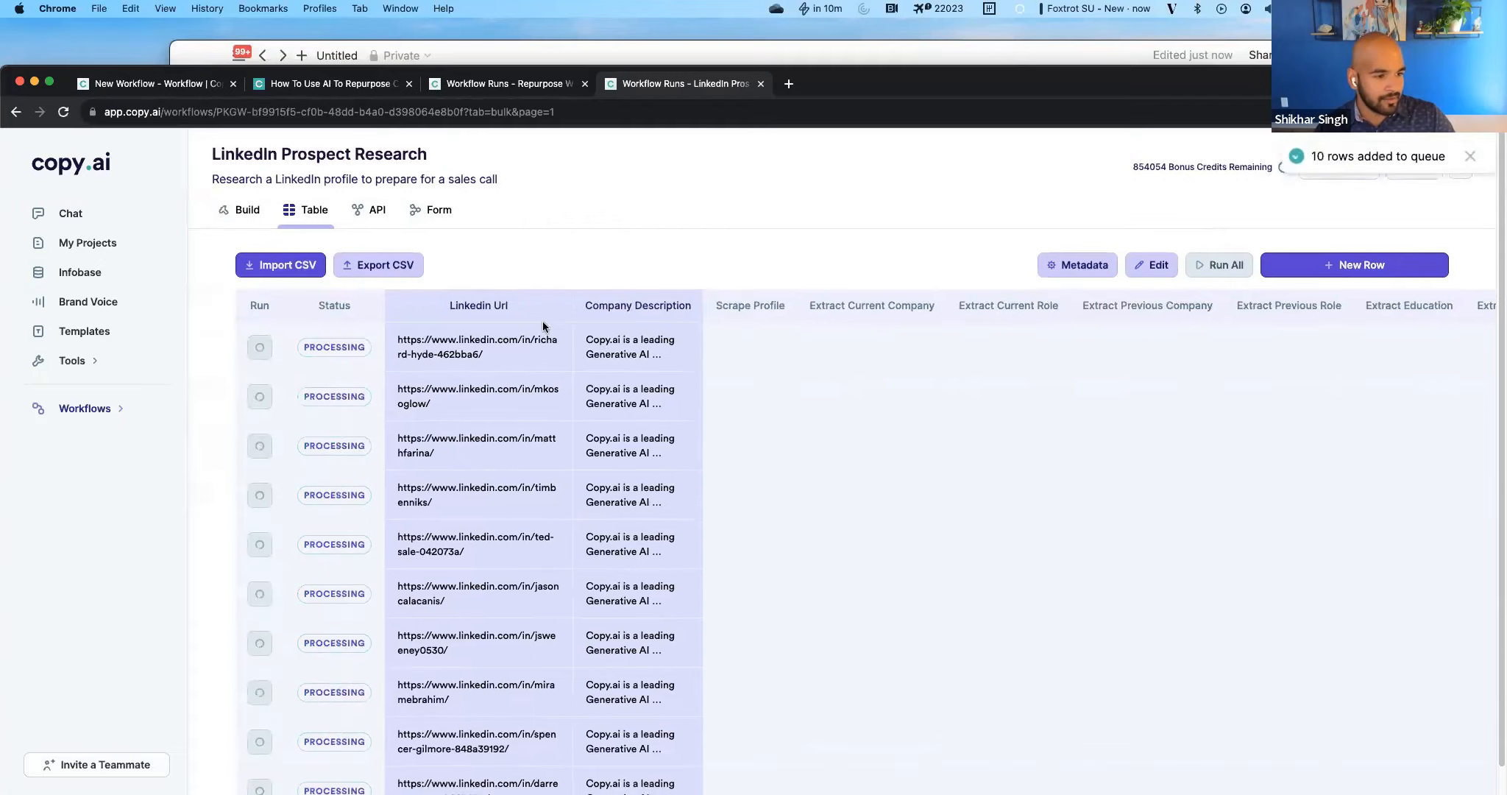
pyautogui.scroll(-2, 546, 368)
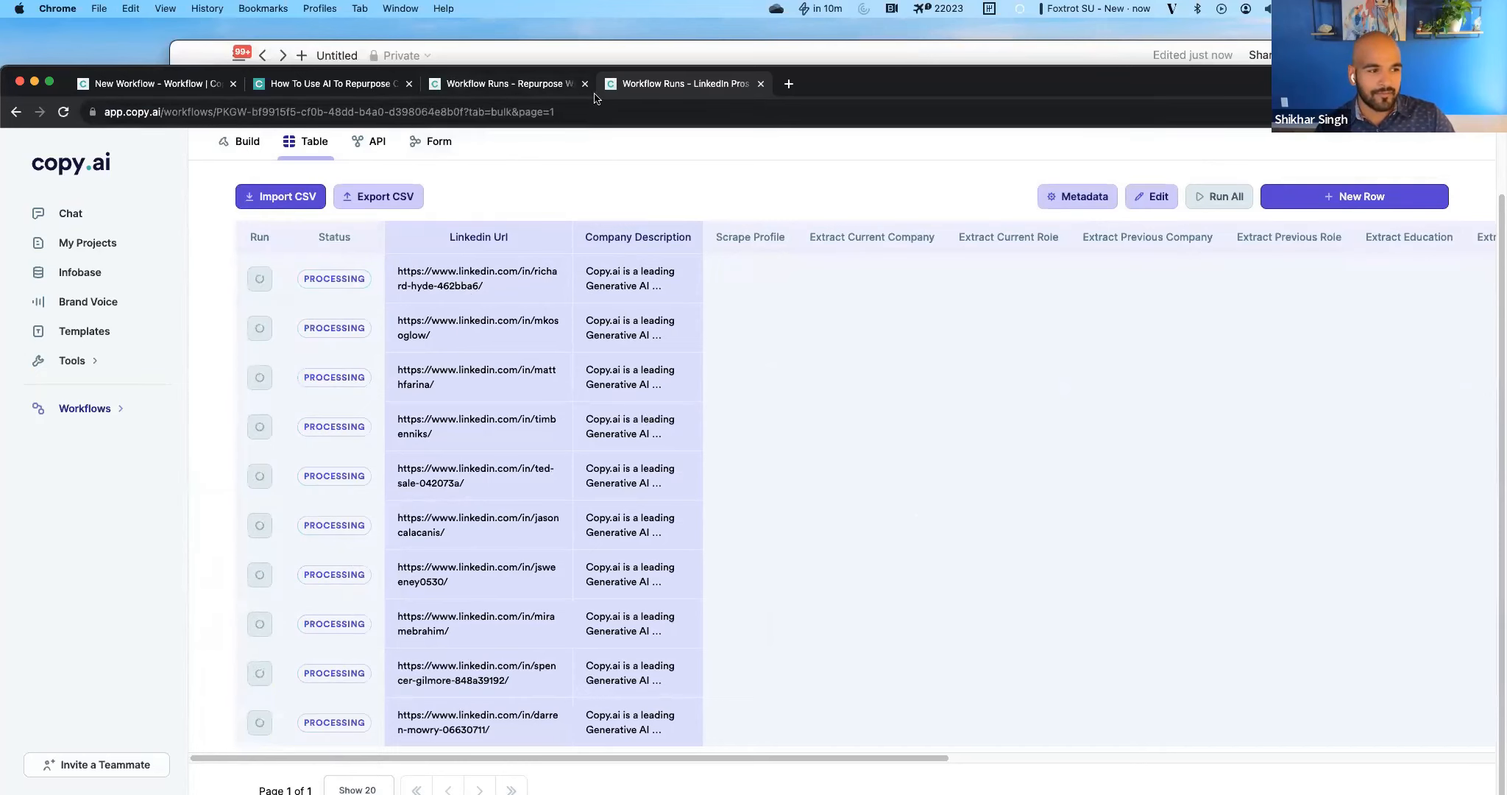
# Go to the Repurpose Webinar runs and read the full Summarize Topics output for the Brand Voice transcript.
pyautogui.click(510, 85)
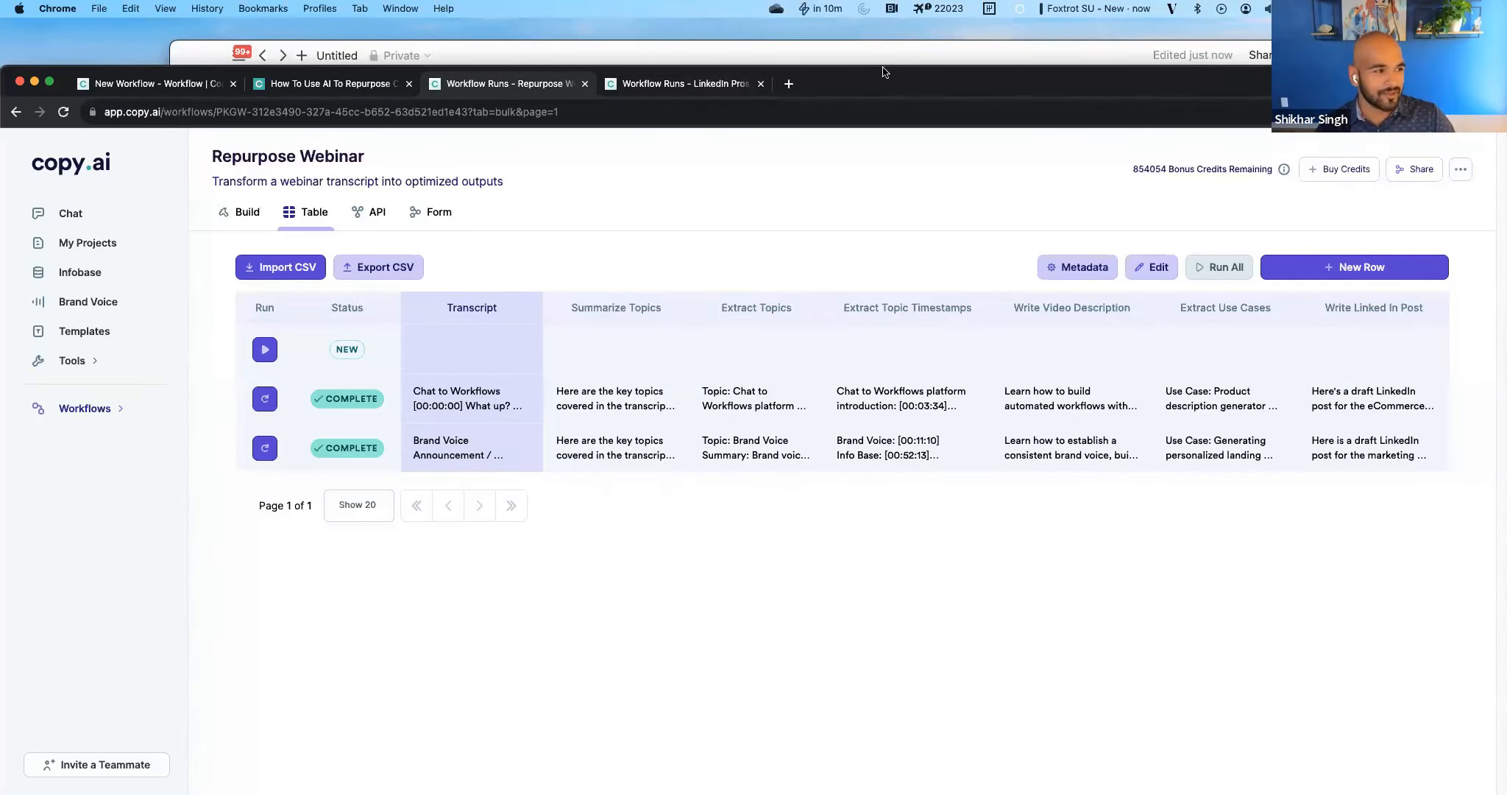
pyautogui.moveTo(883, 65); pyautogui.dragTo(883, 17)
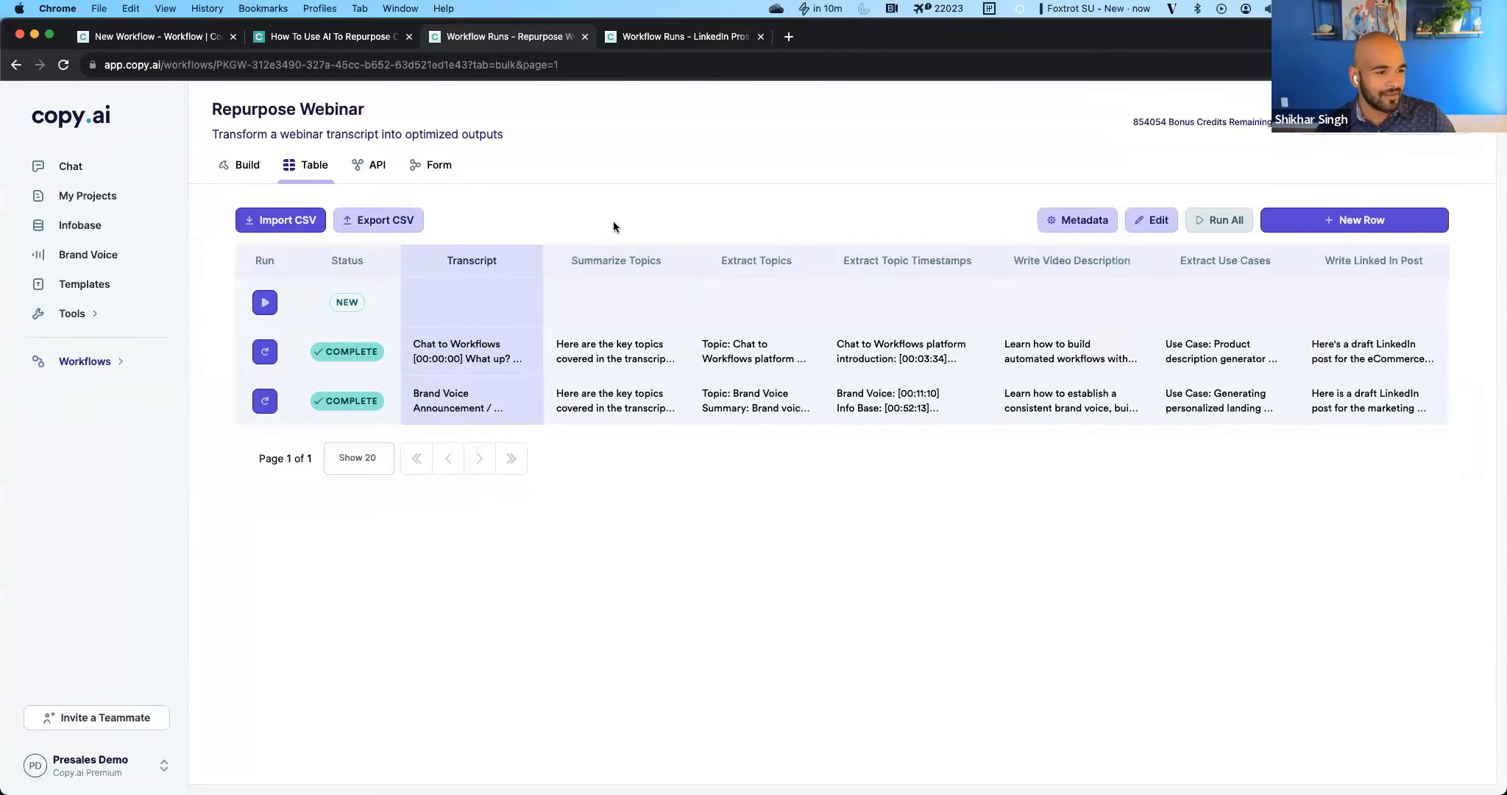
pyautogui.click(599, 397)
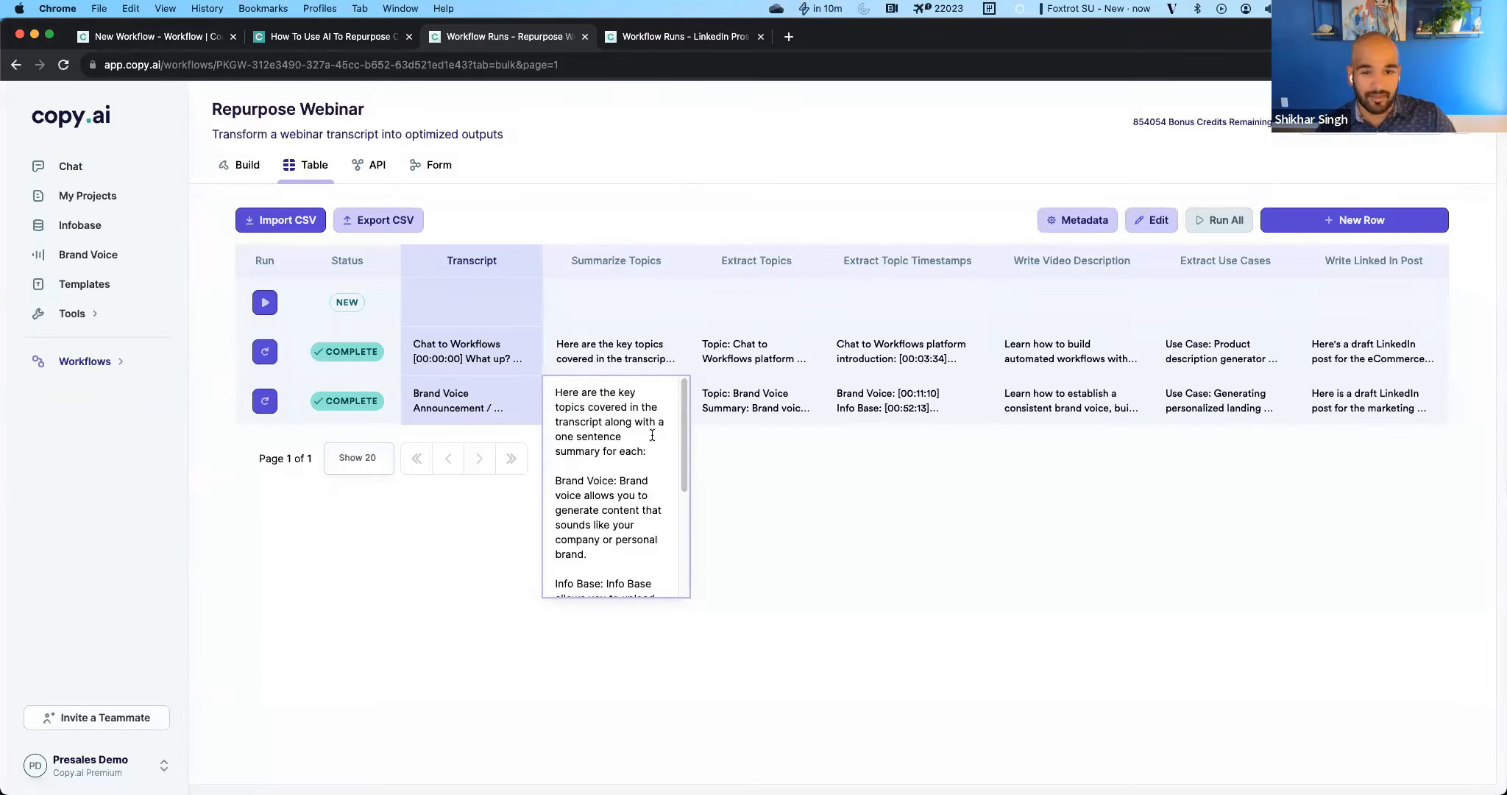
pyautogui.moveTo(599, 406); pyautogui.dragTo(619, 461)
pyautogui.click(619, 465)
pyautogui.scroll(-1, 618, 482)
pyautogui.scroll(-1, 620, 515)
pyautogui.scroll(-4, 618, 453)
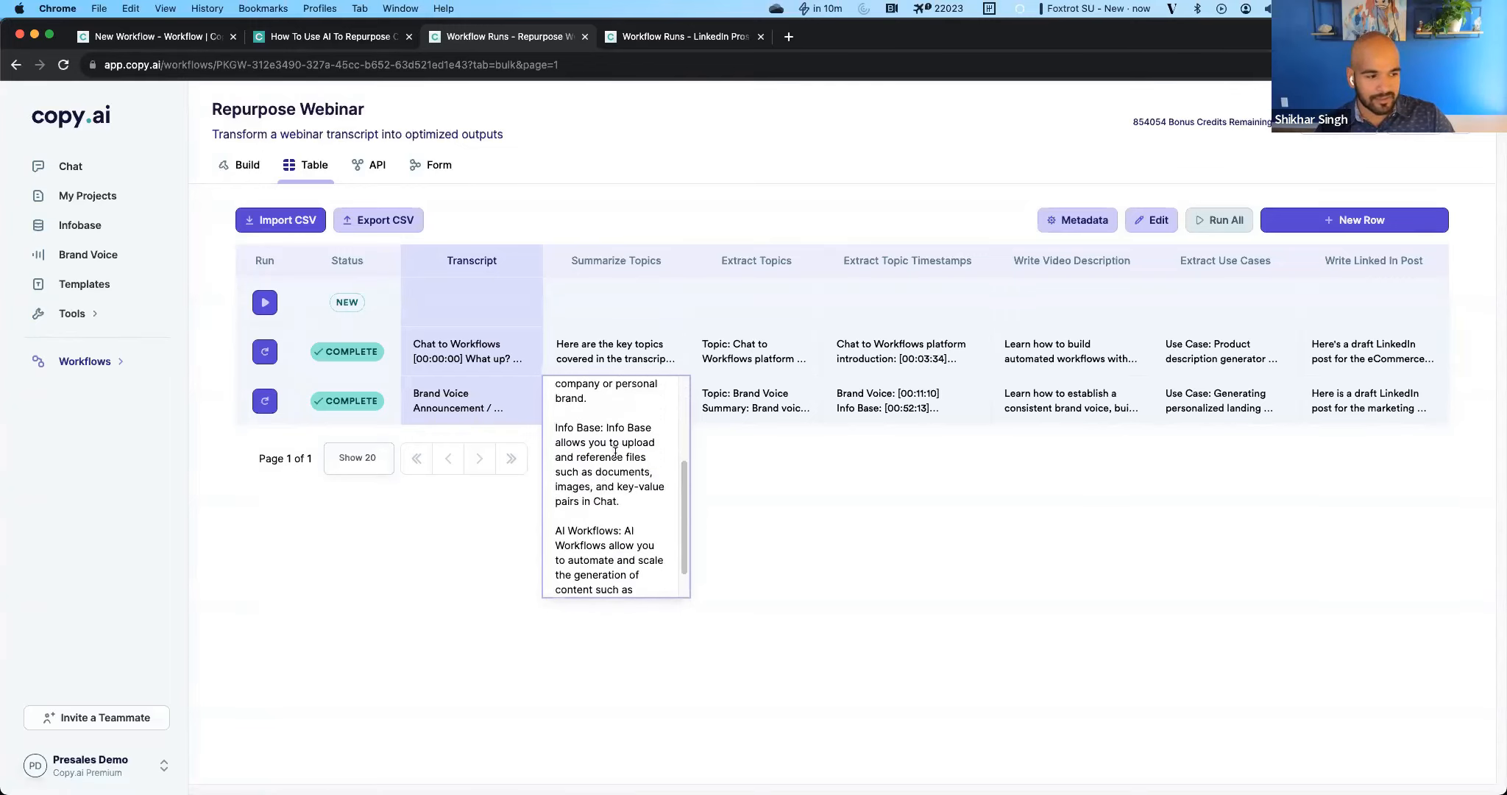
pyautogui.scroll(-2, 615, 517)
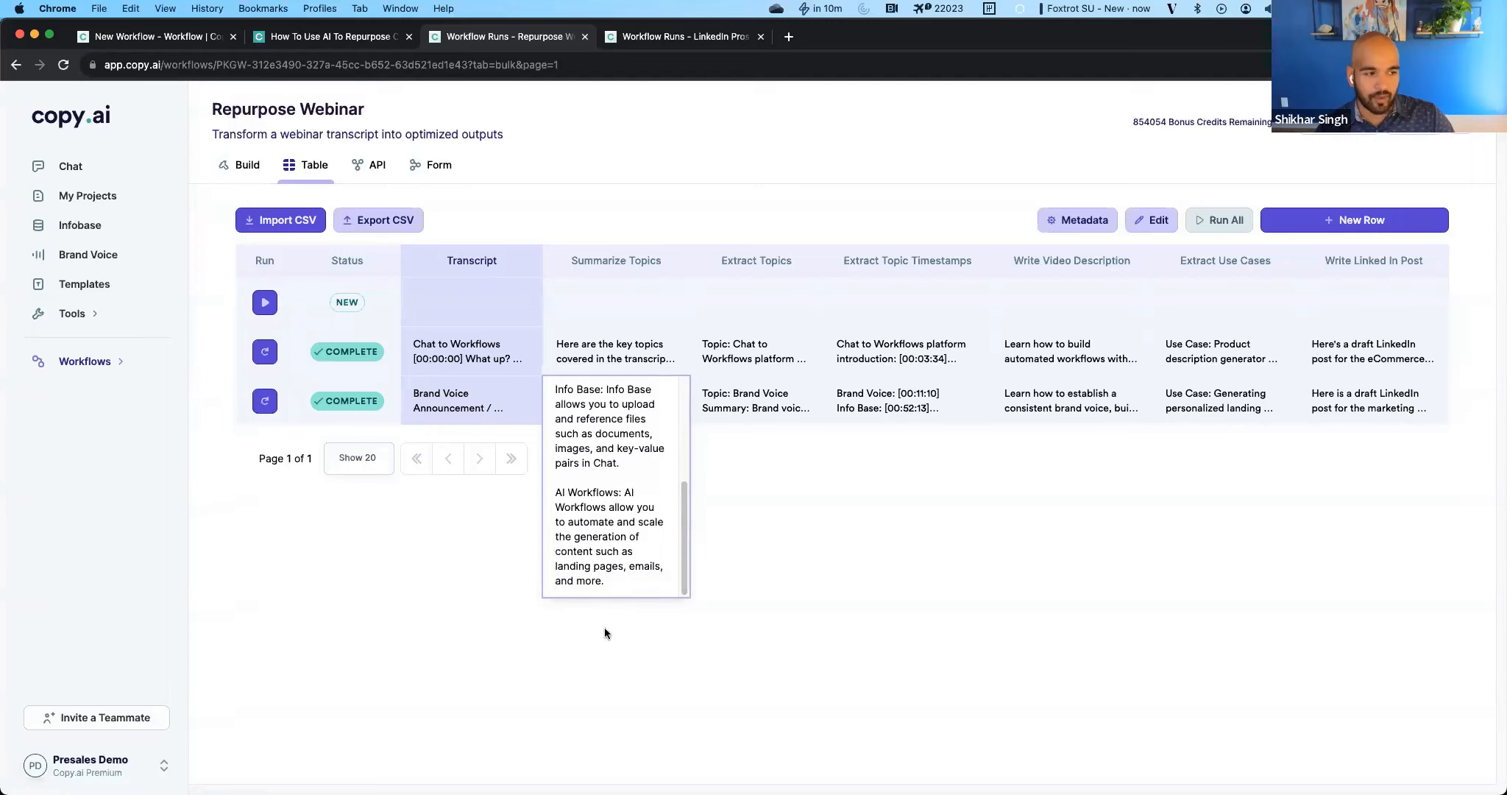
pyautogui.click(755, 537)
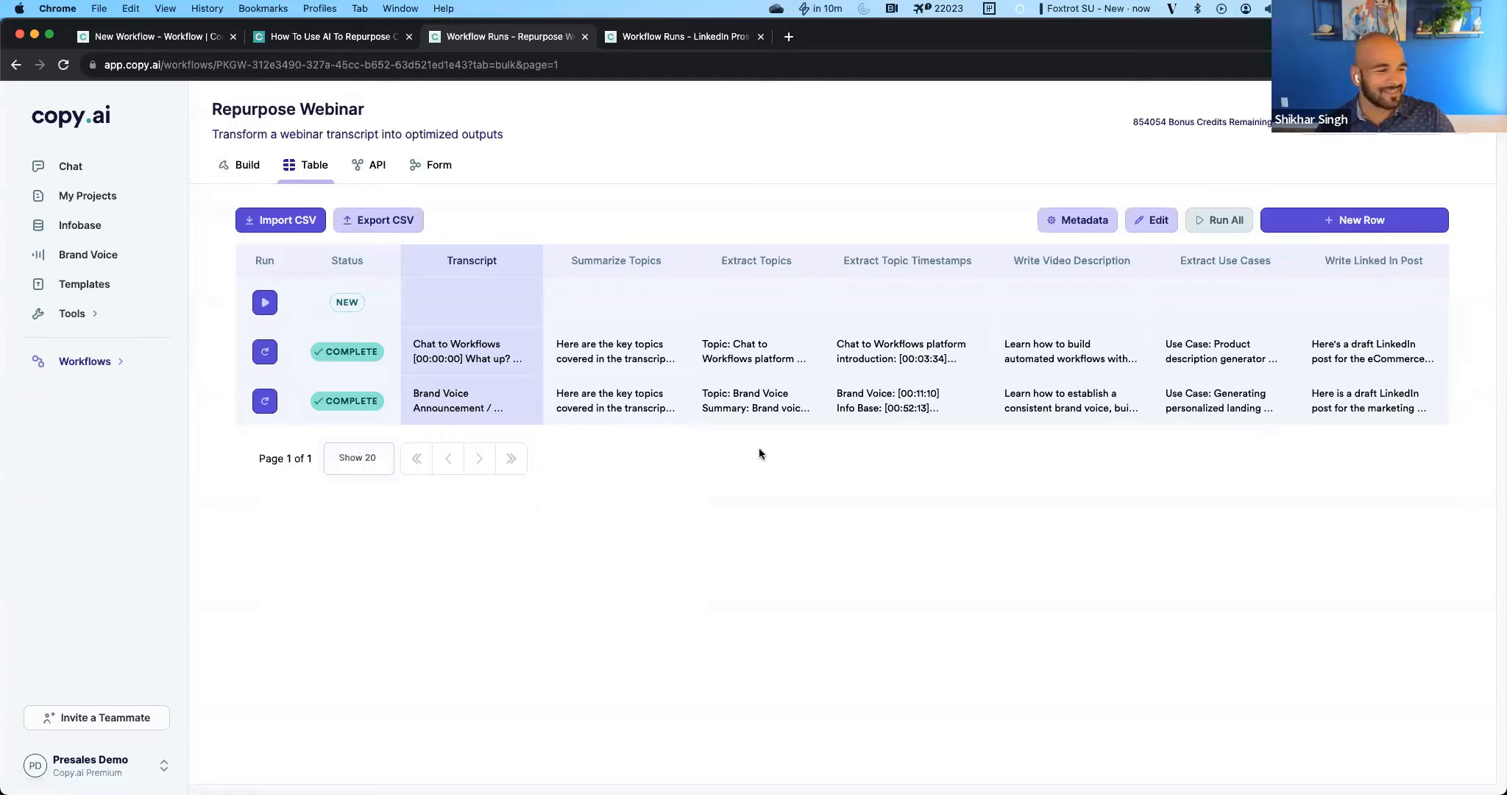
# Read the full Extract Topics output for the Brand Voice transcript.
pyautogui.click(755, 405)
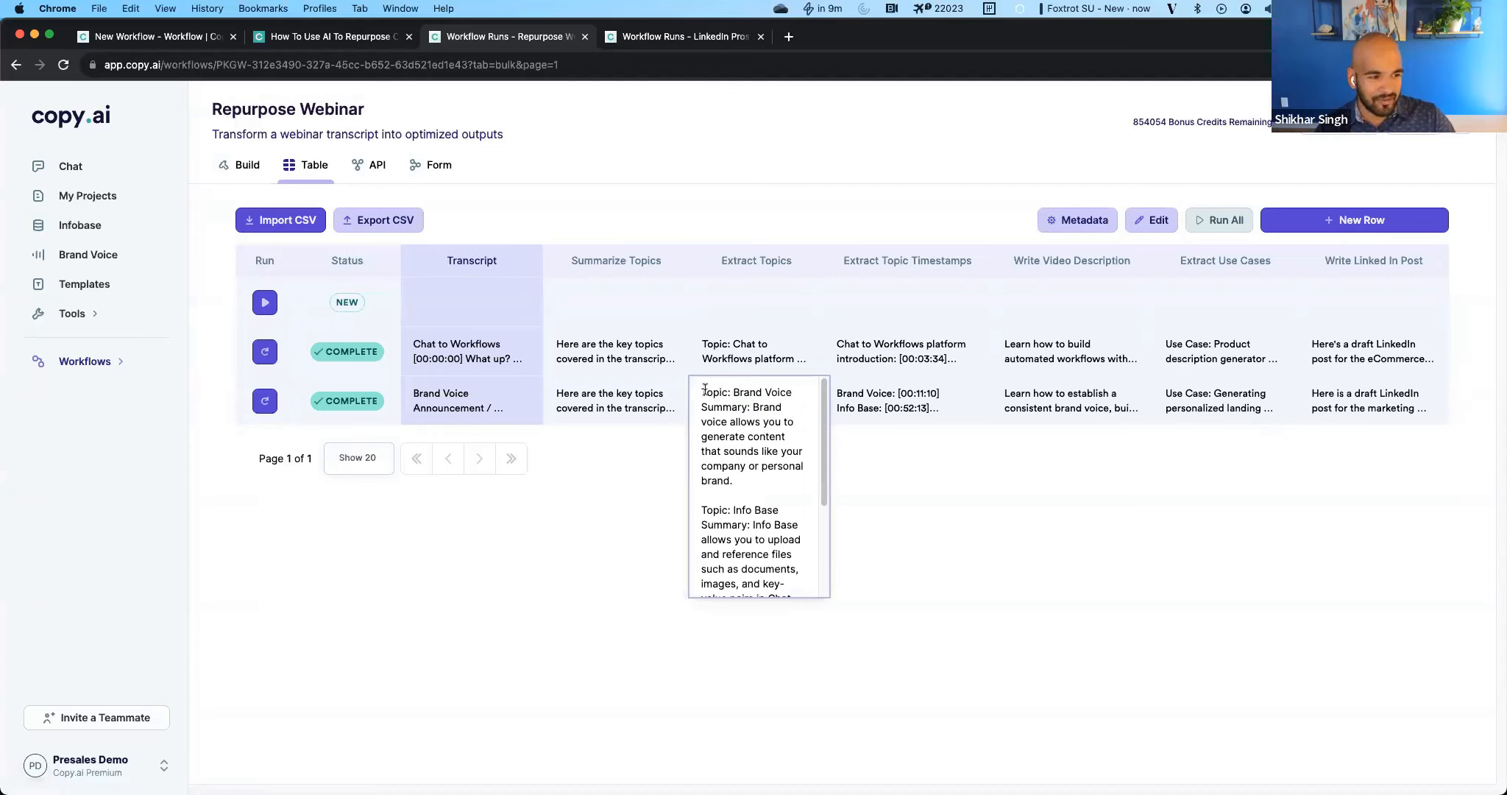
pyautogui.moveTo(704, 391); pyautogui.dragTo(782, 466)
pyautogui.click(757, 407)
pyautogui.click(783, 466)
pyautogui.scroll(-1, 776, 508)
pyautogui.scroll(-3, 776, 508)
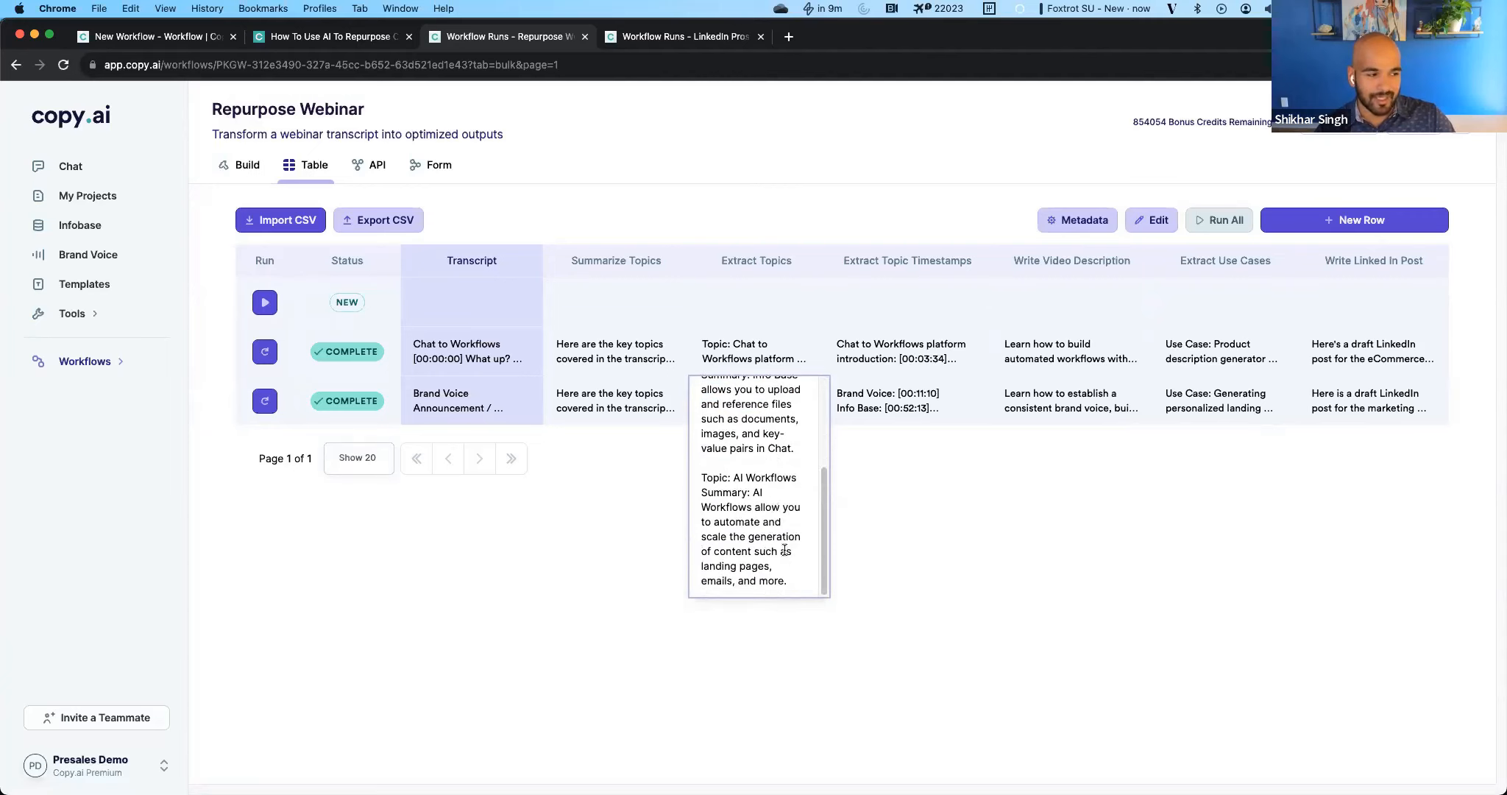
# Read the Extract Topic Timestamps output for the Brand Voice transcript.
pyautogui.click(996, 488)
pyautogui.click(920, 420)
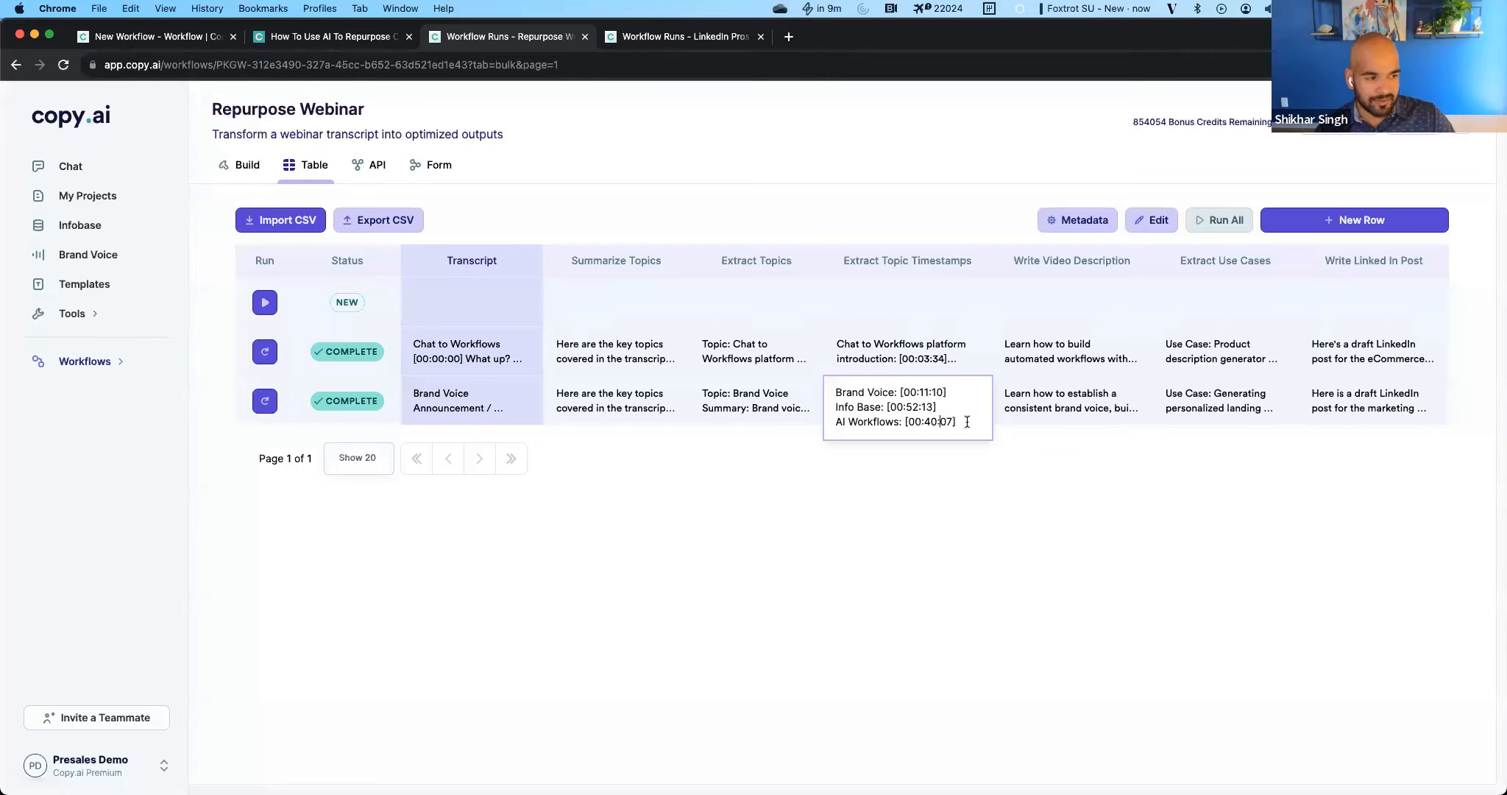
pyautogui.moveTo(959, 422); pyautogui.dragTo(836, 390)
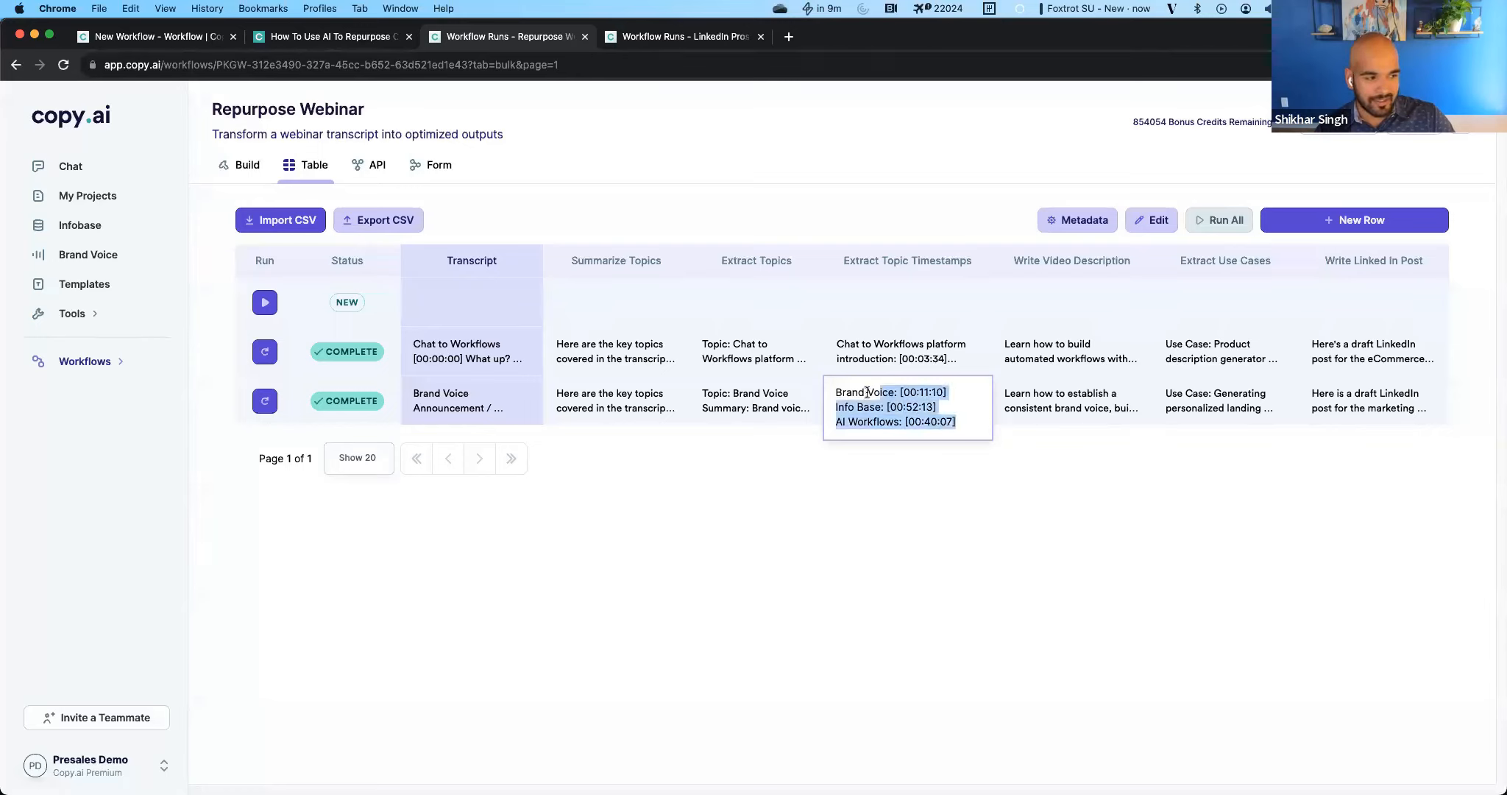
pyautogui.click(1055, 487)
# Read the full Write Video Description output for the Brand Voice transcript, including its closing call to watch the webinar.
pyautogui.click(1061, 408)
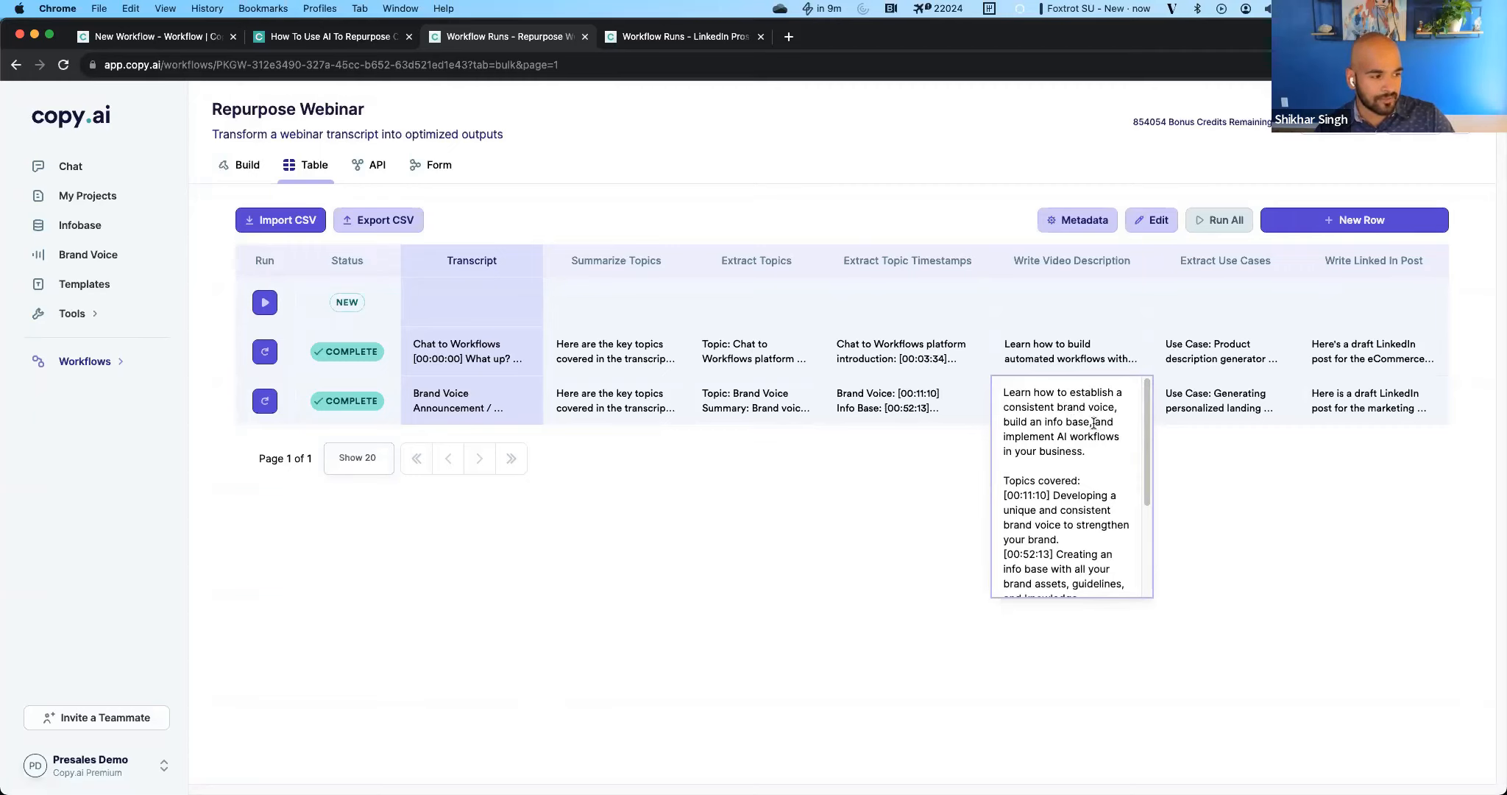
pyautogui.scroll(-3, 1146, 448)
pyautogui.scroll(-2, 1144, 520)
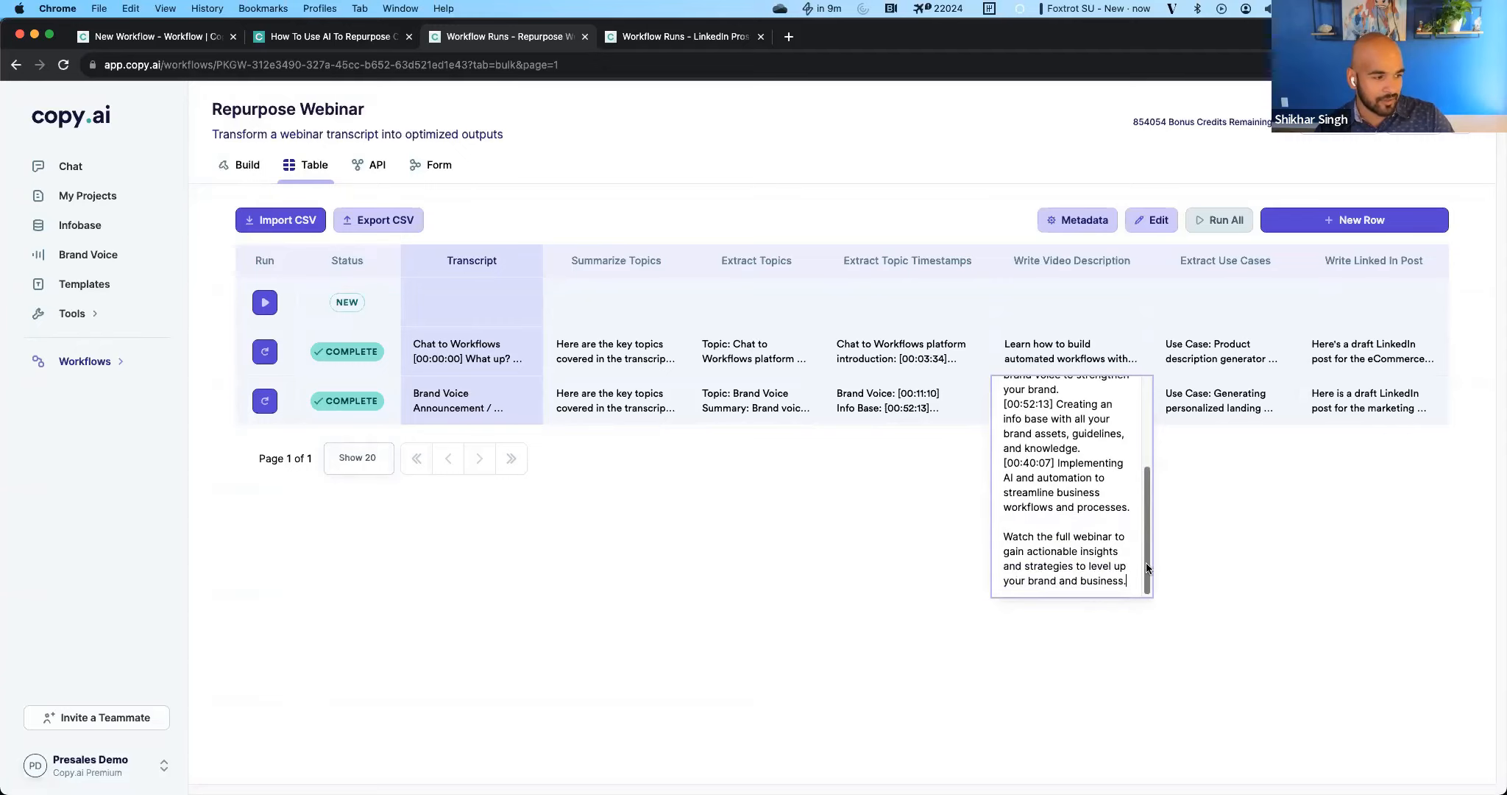
pyautogui.moveTo(1002, 535); pyautogui.dragTo(1115, 586)
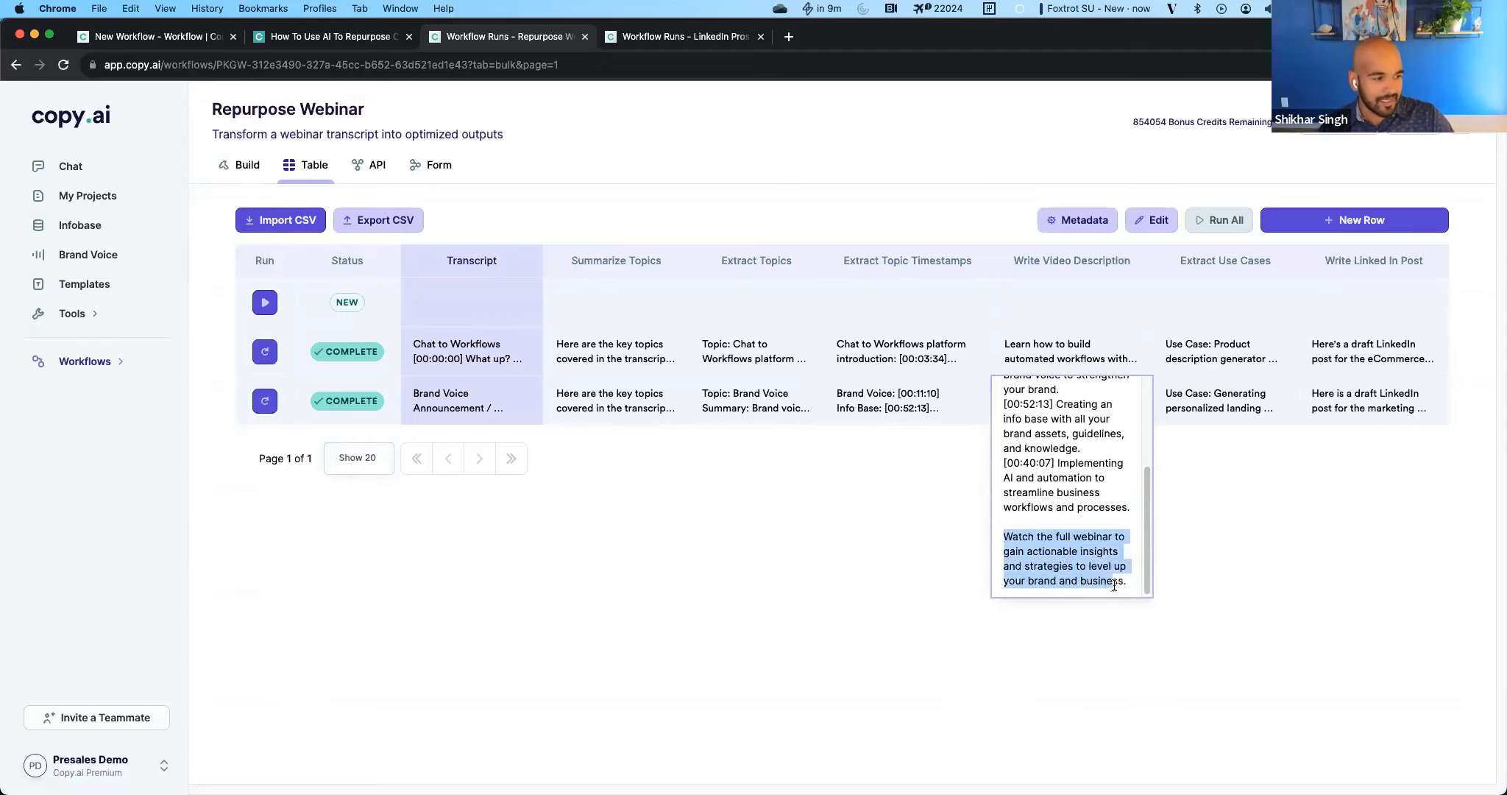
pyautogui.click(1114, 585)
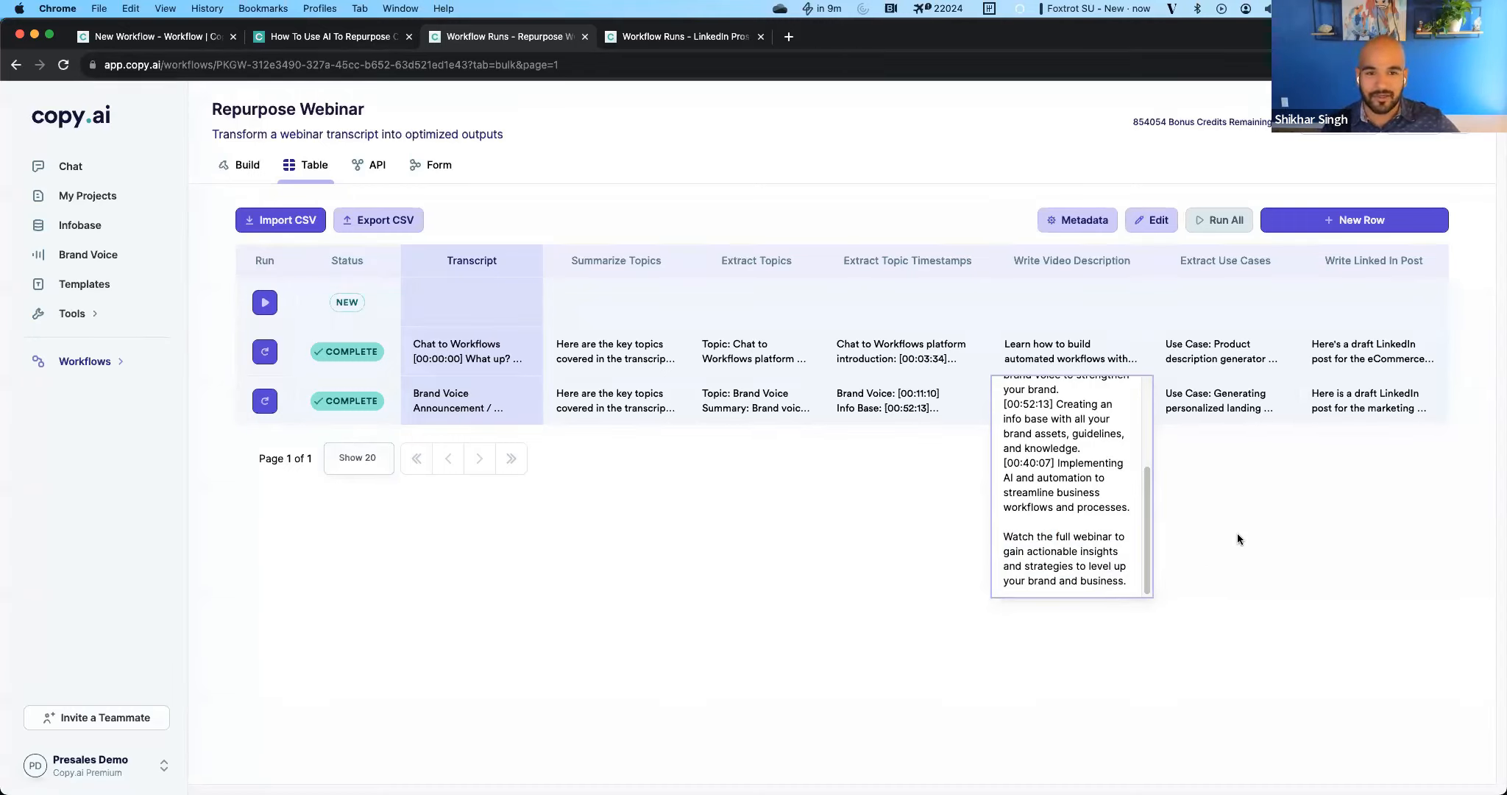
pyautogui.click(1269, 549)
# View the Extract Use Cases output for the Brand Voice transcript, and open the full details of that run.
pyautogui.click(1267, 399)
pyautogui.scroll(5, 1237, 521)
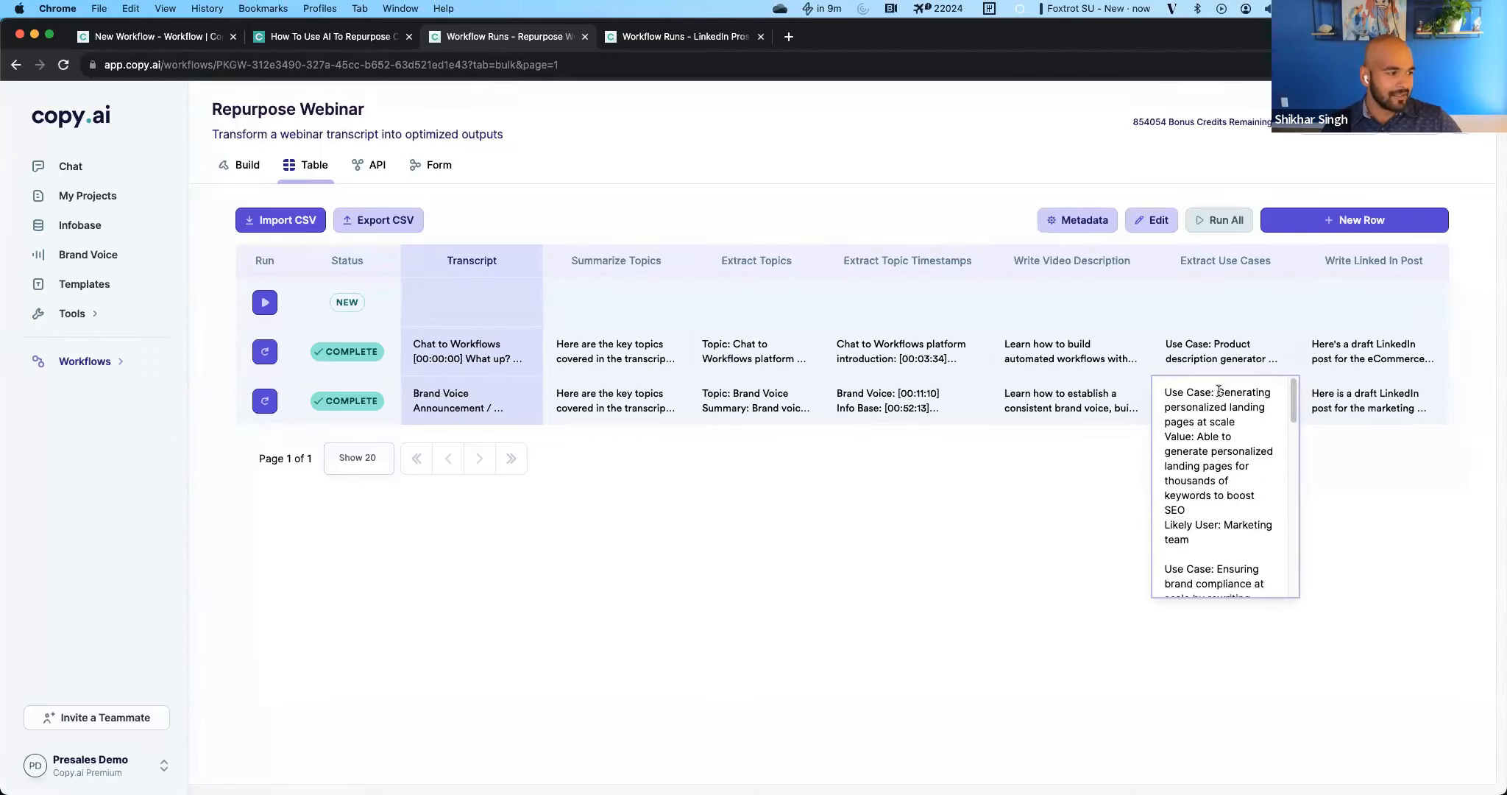
pyautogui.click(320, 403)
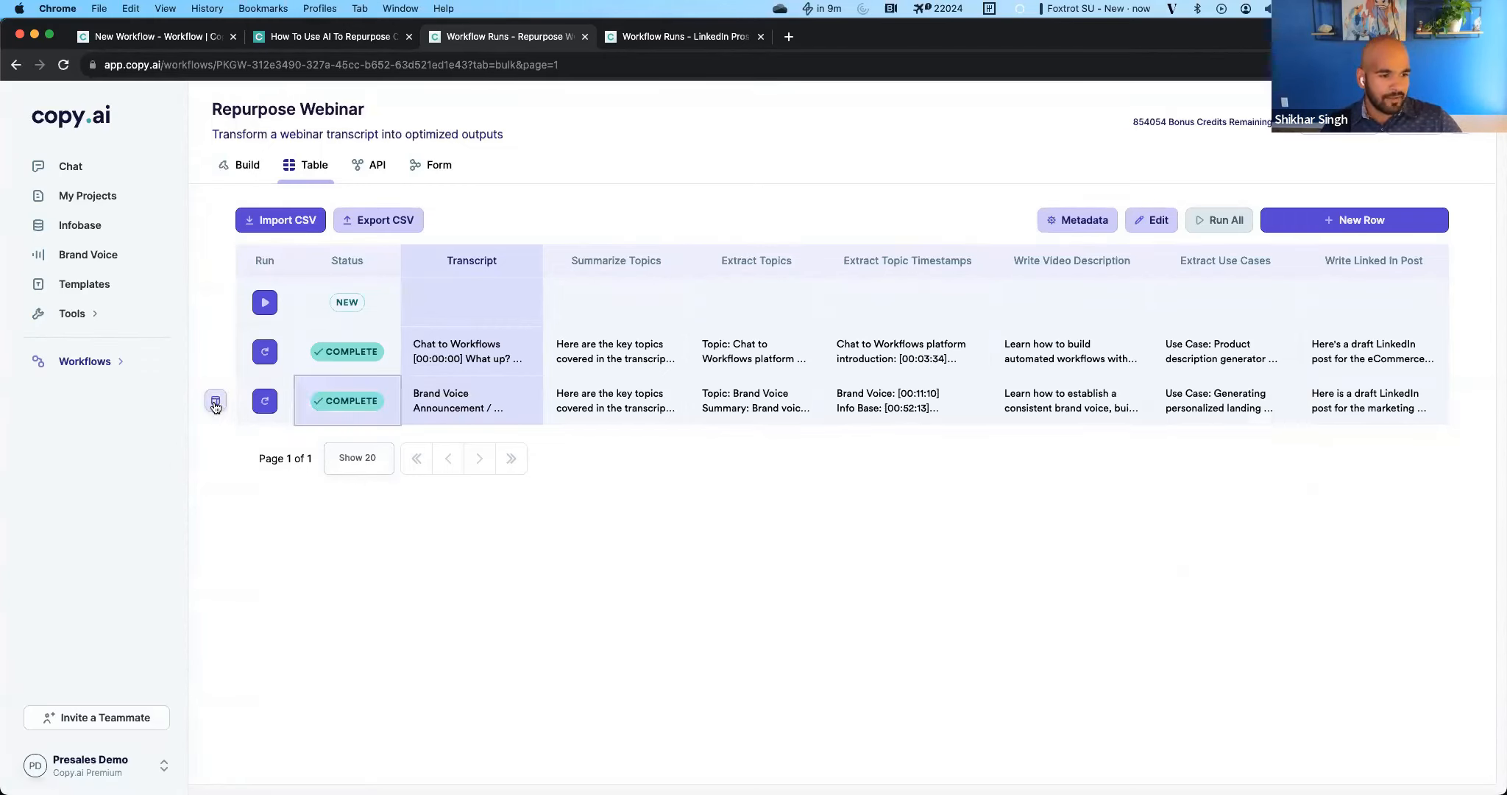
pyautogui.click(215, 400)
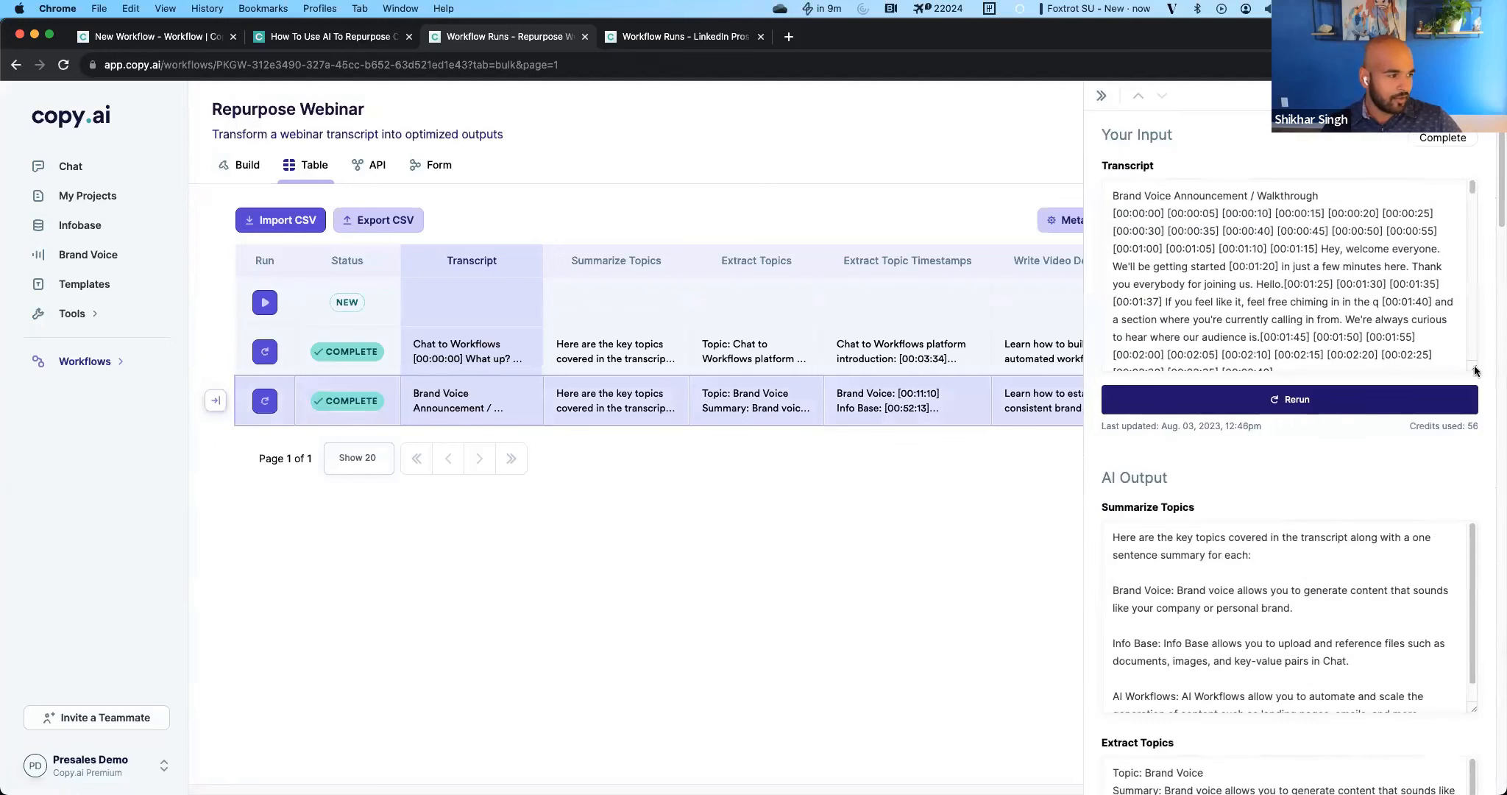
pyautogui.click(217, 401)
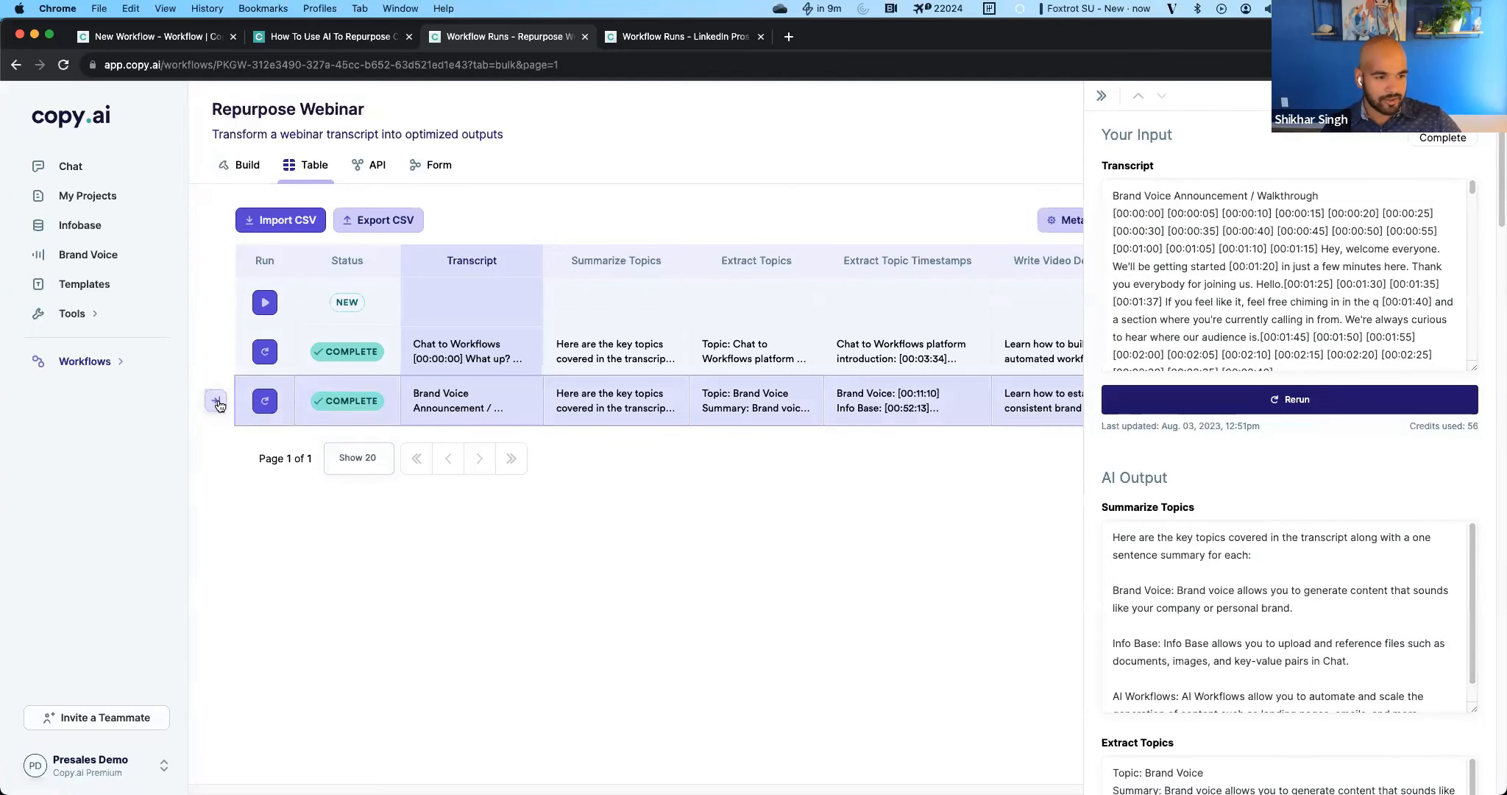
# Review the topic, timestamp and video description outputs in the Brand Voice run's details.
pyautogui.scroll(-5, 1251, 478)
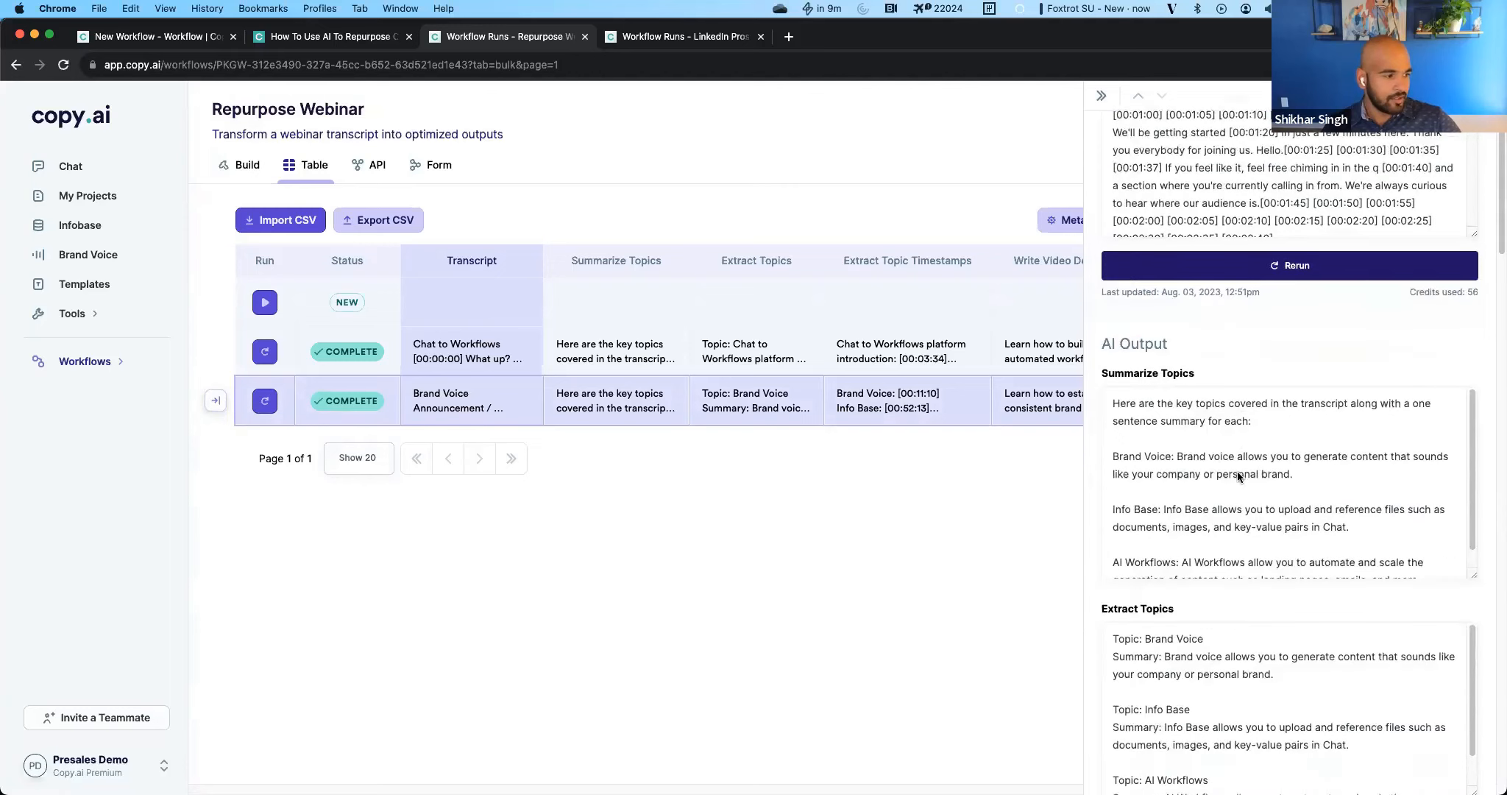
pyautogui.scroll(-10, 1210, 452)
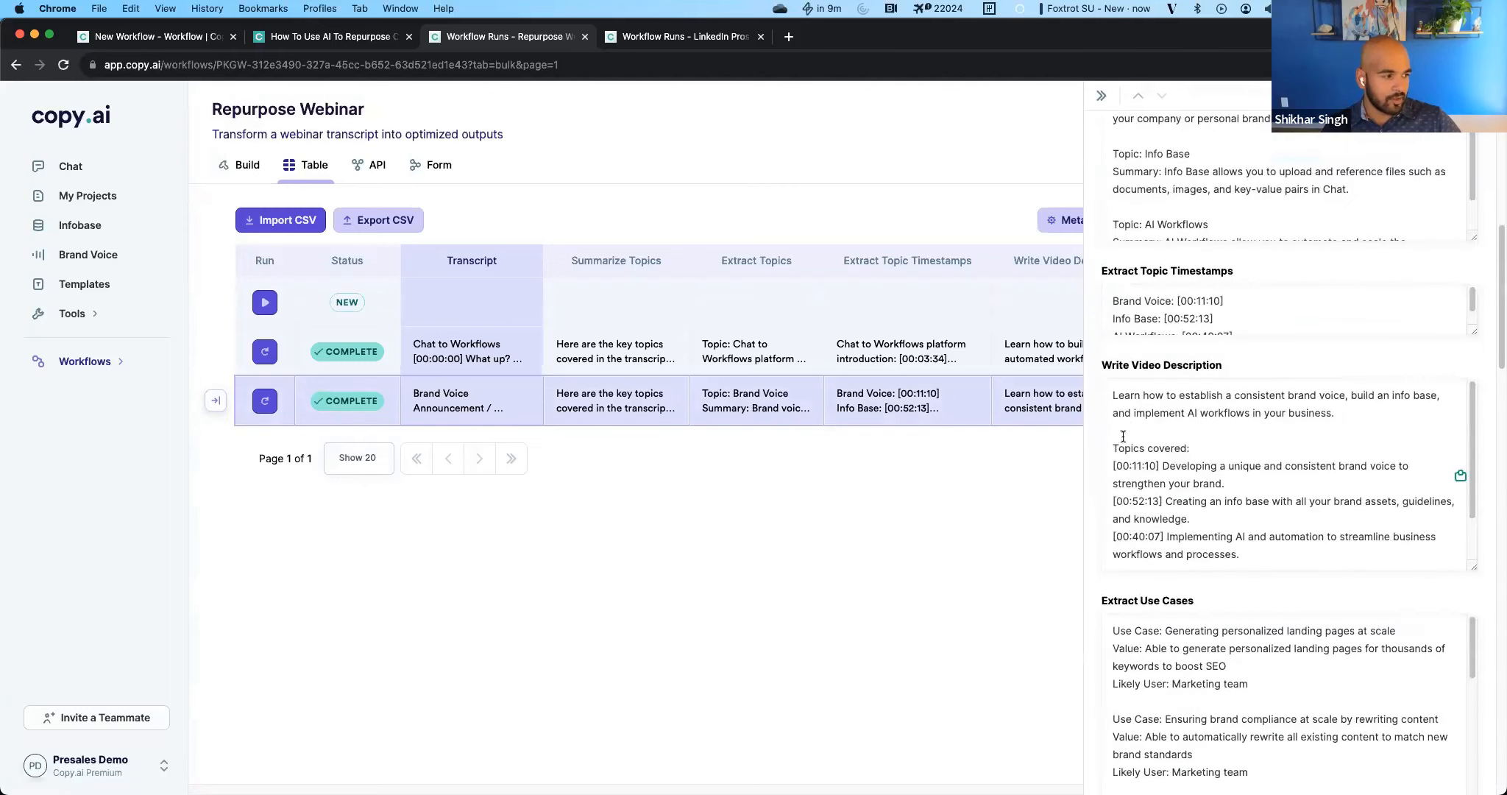
pyautogui.scroll(5, 1151, 331)
pyautogui.scroll(-6, 1147, 581)
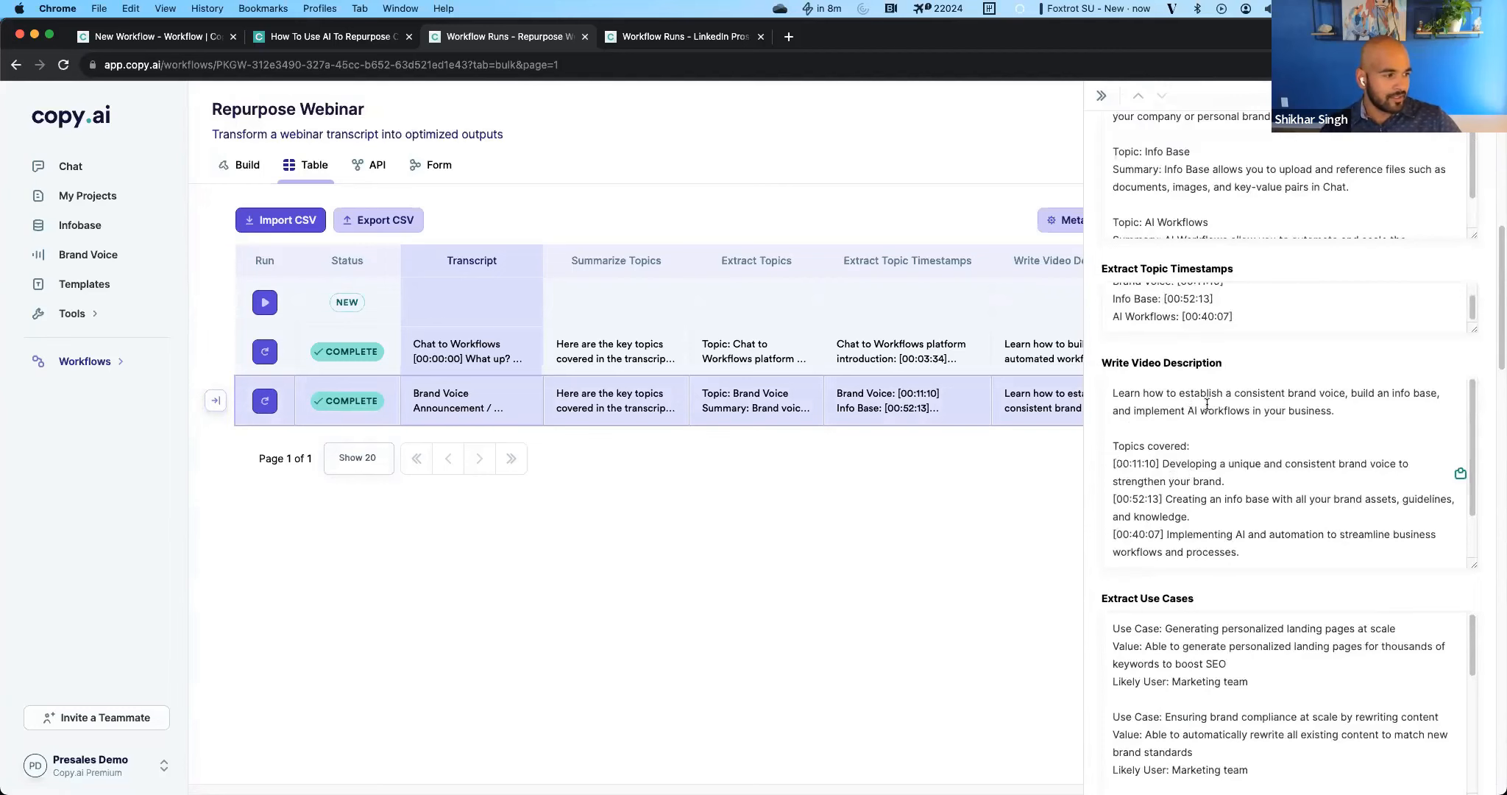
pyautogui.click(1207, 404)
pyautogui.scroll(-3, 1211, 456)
pyautogui.scroll(-5, 1217, 586)
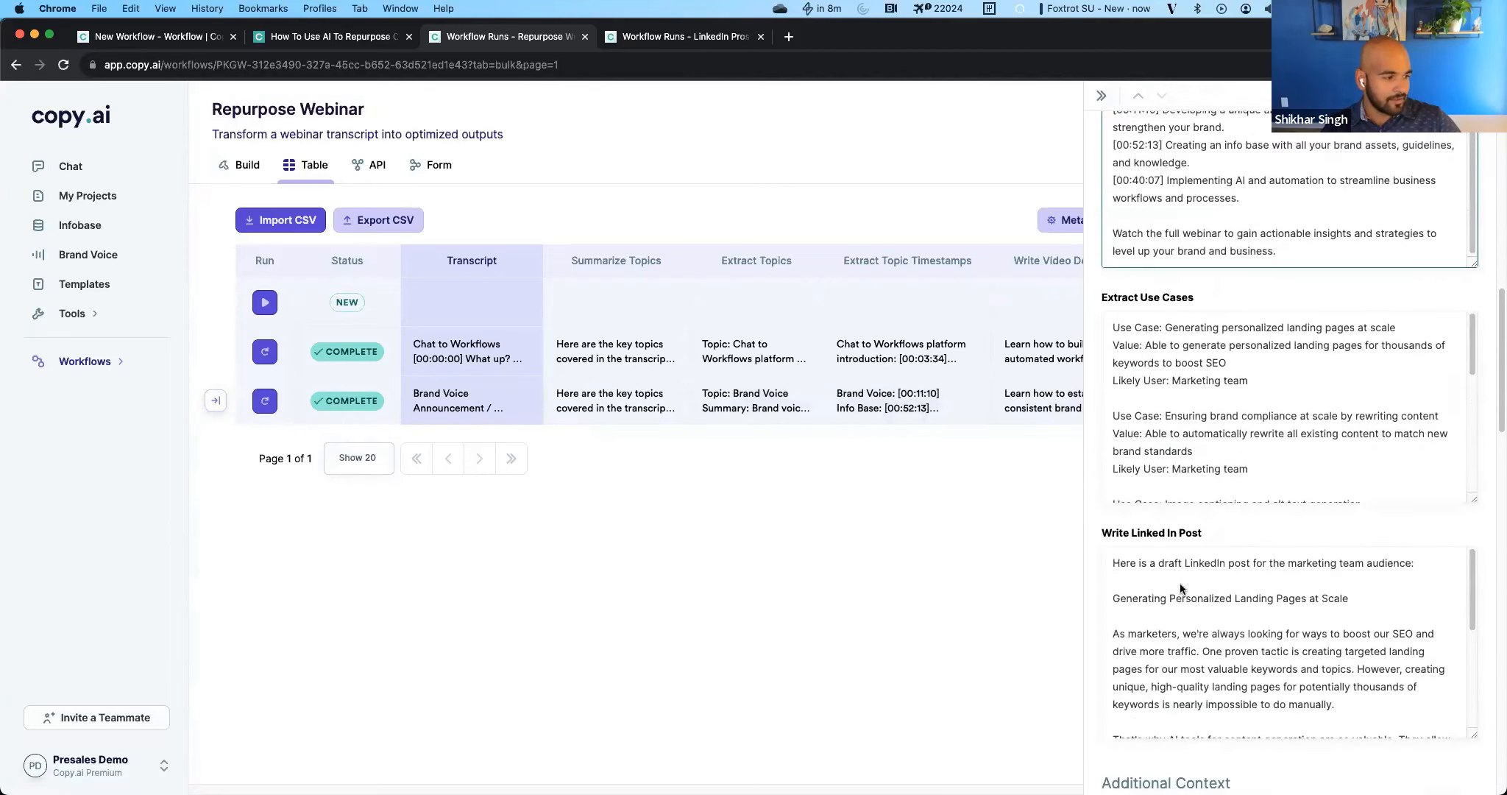
# Read all the extracted use cases and the beginning of the drafted LinkedIn post in the Brand Voice run's details.
pyautogui.click(1174, 324)
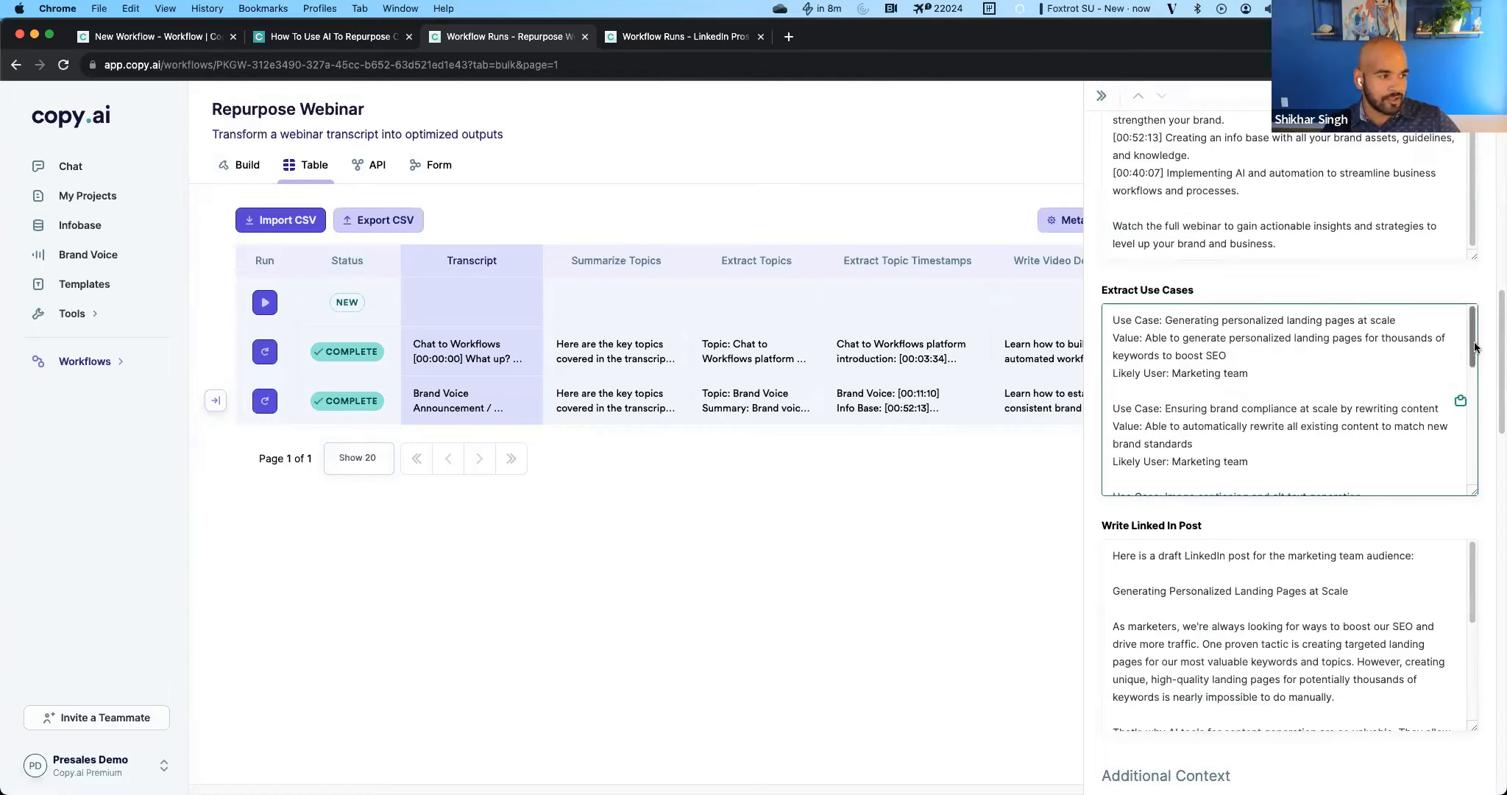
pyautogui.scroll(-3, 1211, 448)
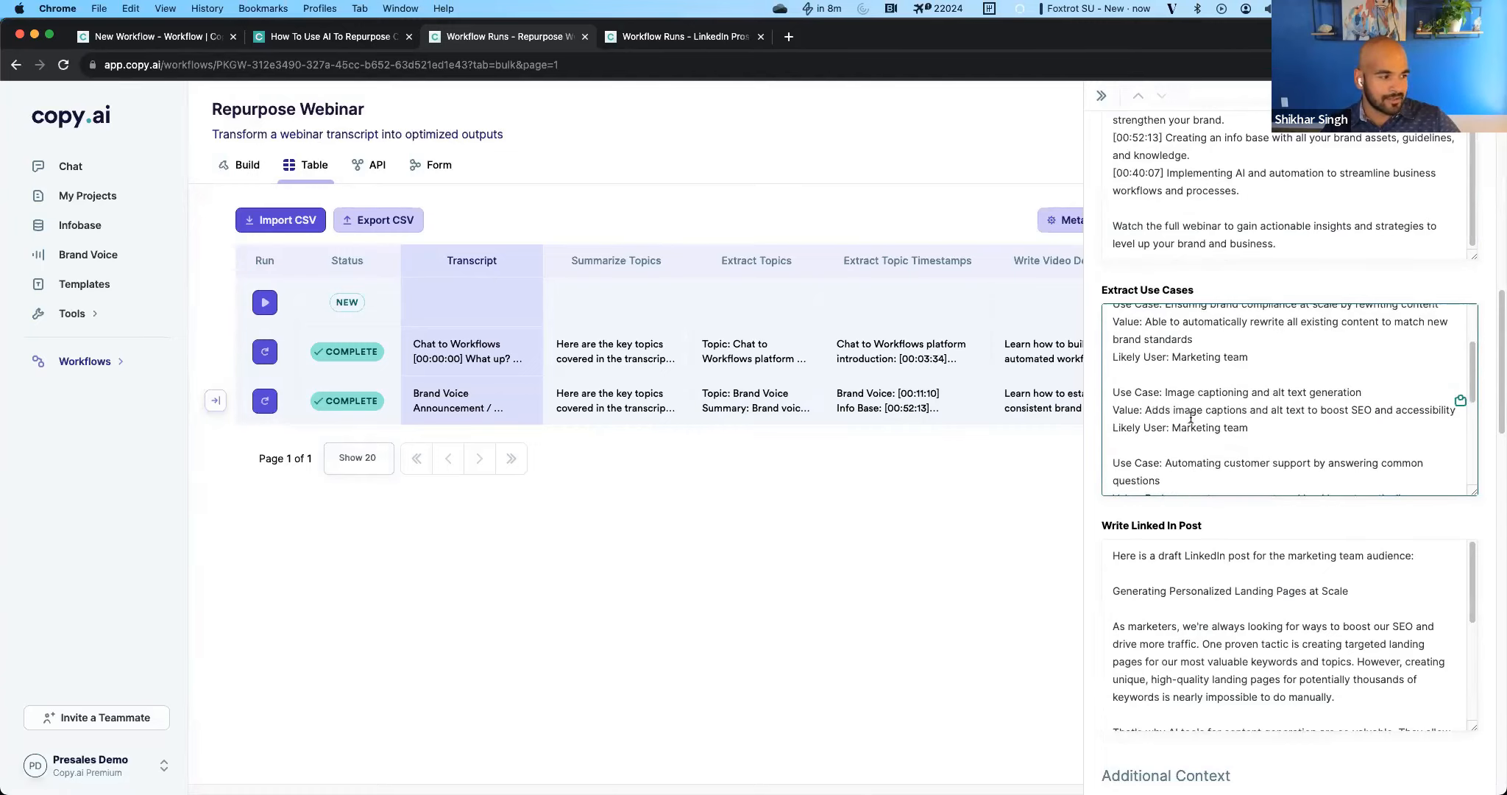
pyautogui.scroll(-3, 1254, 453)
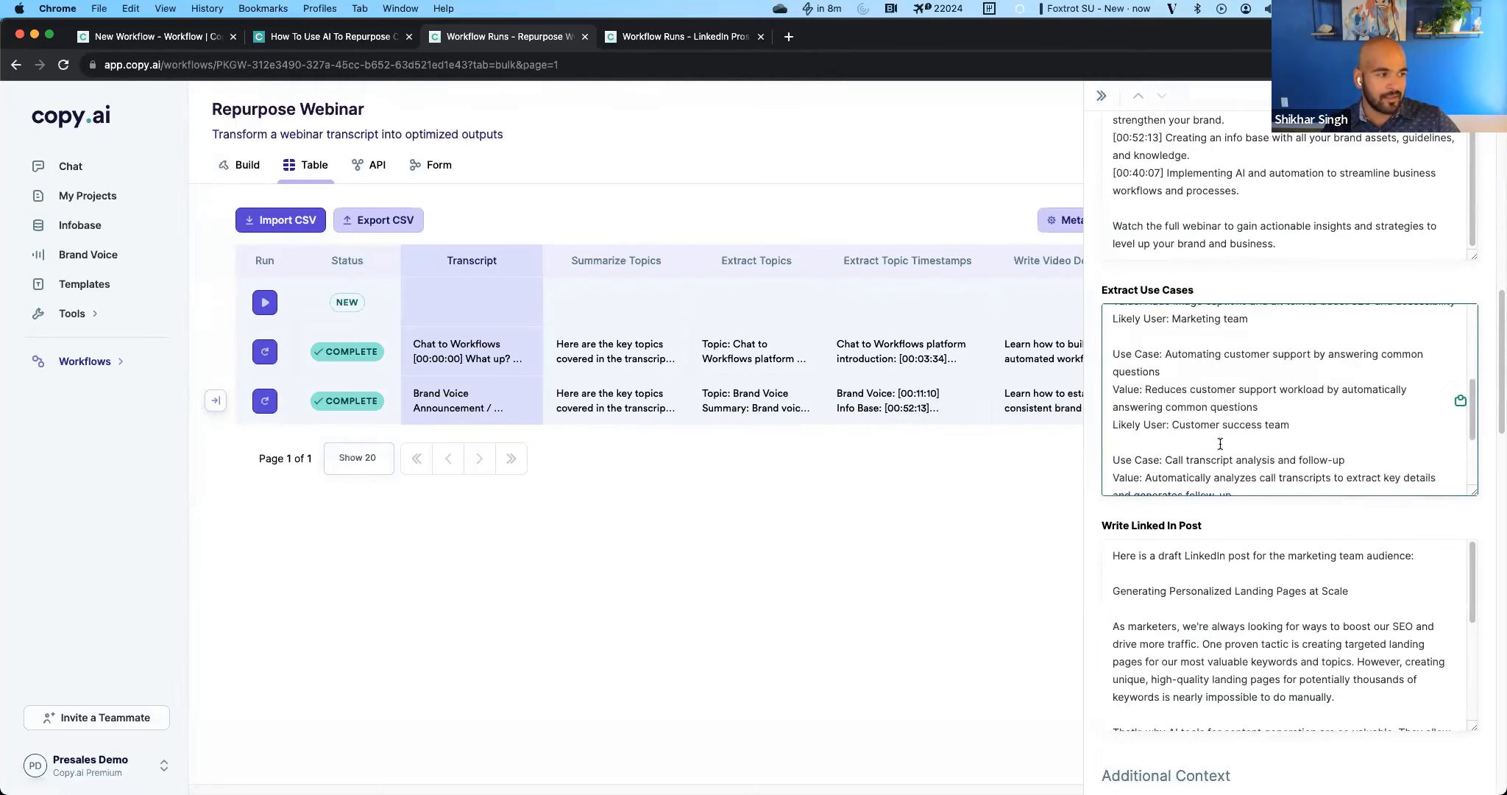
pyautogui.scroll(-8, 1303, 439)
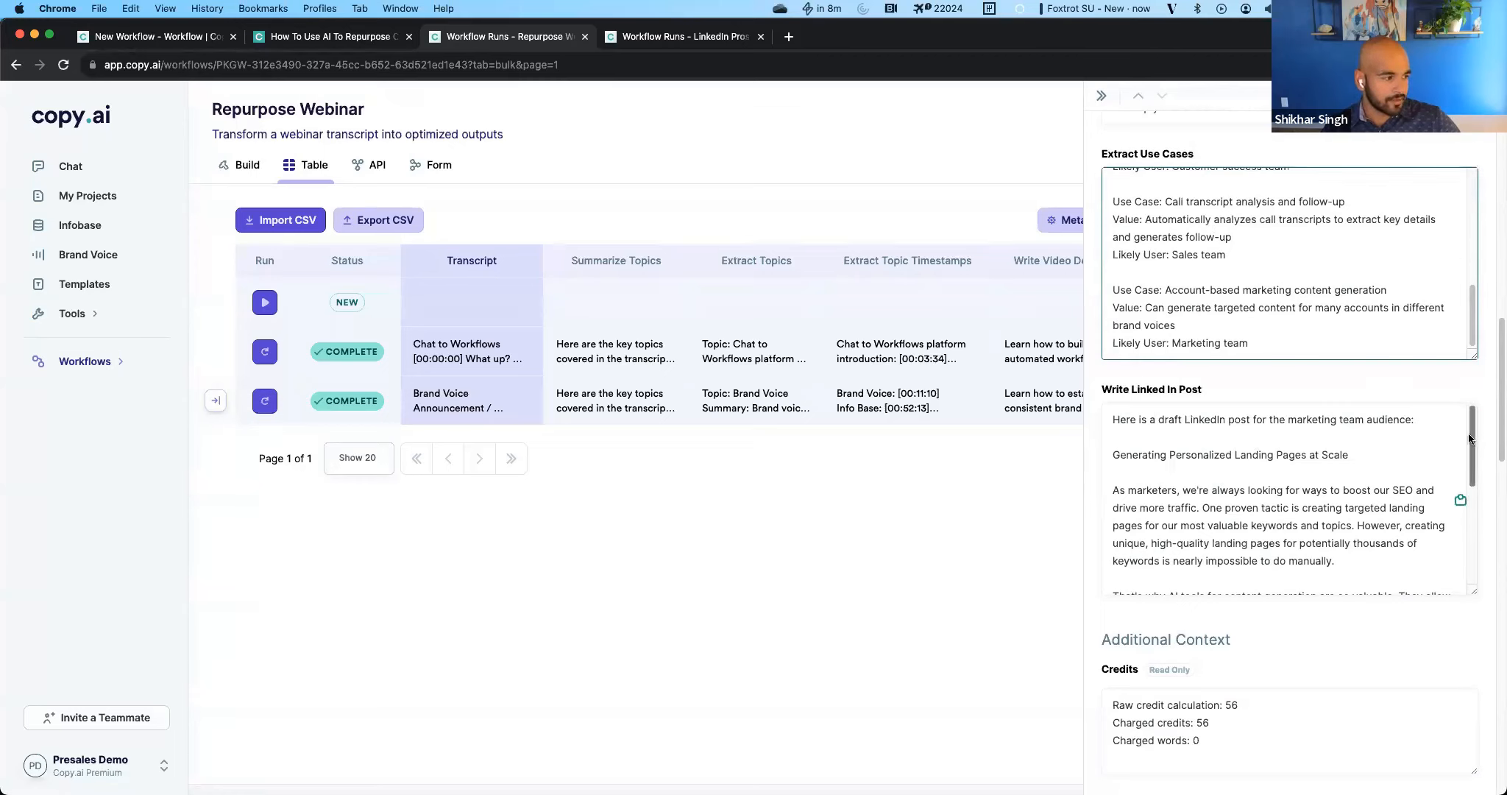
pyautogui.moveTo(1468, 440)
pyautogui.mouseDown()
pyautogui.moveTo(1482, 573)
pyautogui.moveTo(1471, 432)
pyautogui.mouseUp()
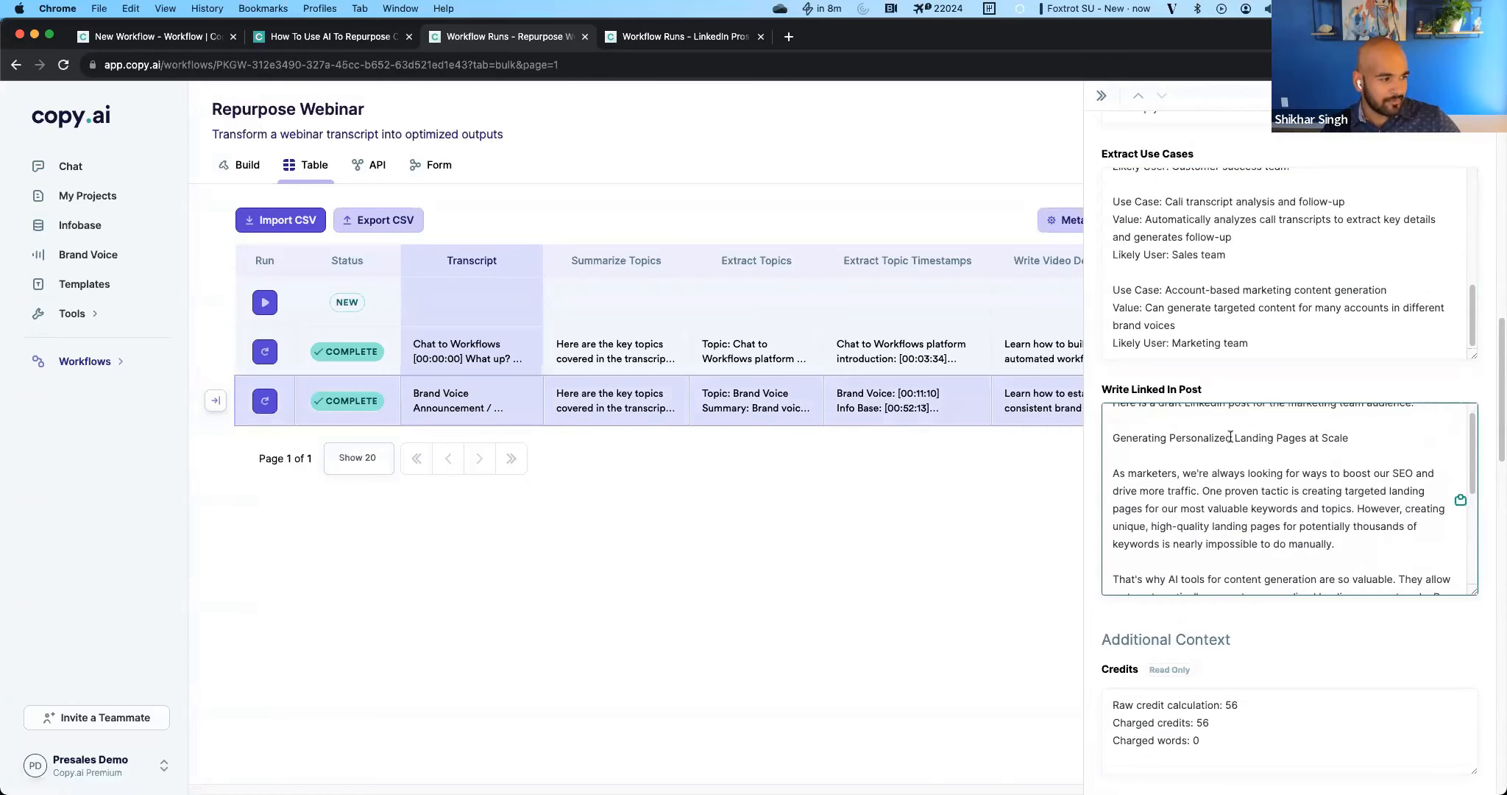
pyautogui.scroll(2, 1177, 453)
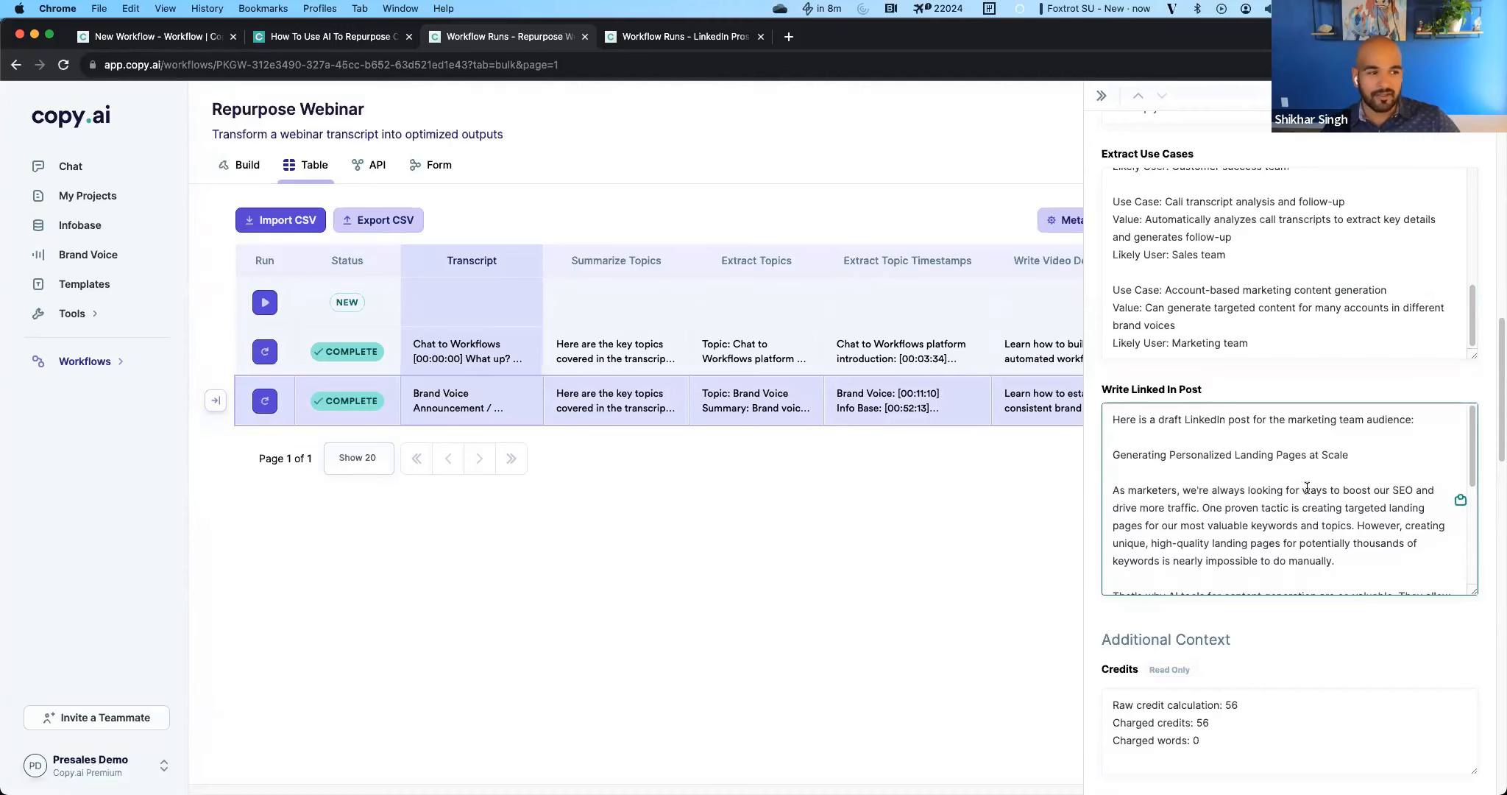
# Replace "one of the" with "each" in the Write Linked In Post prompt instructions of the workflow build and save the action.
pyautogui.click(247, 166)
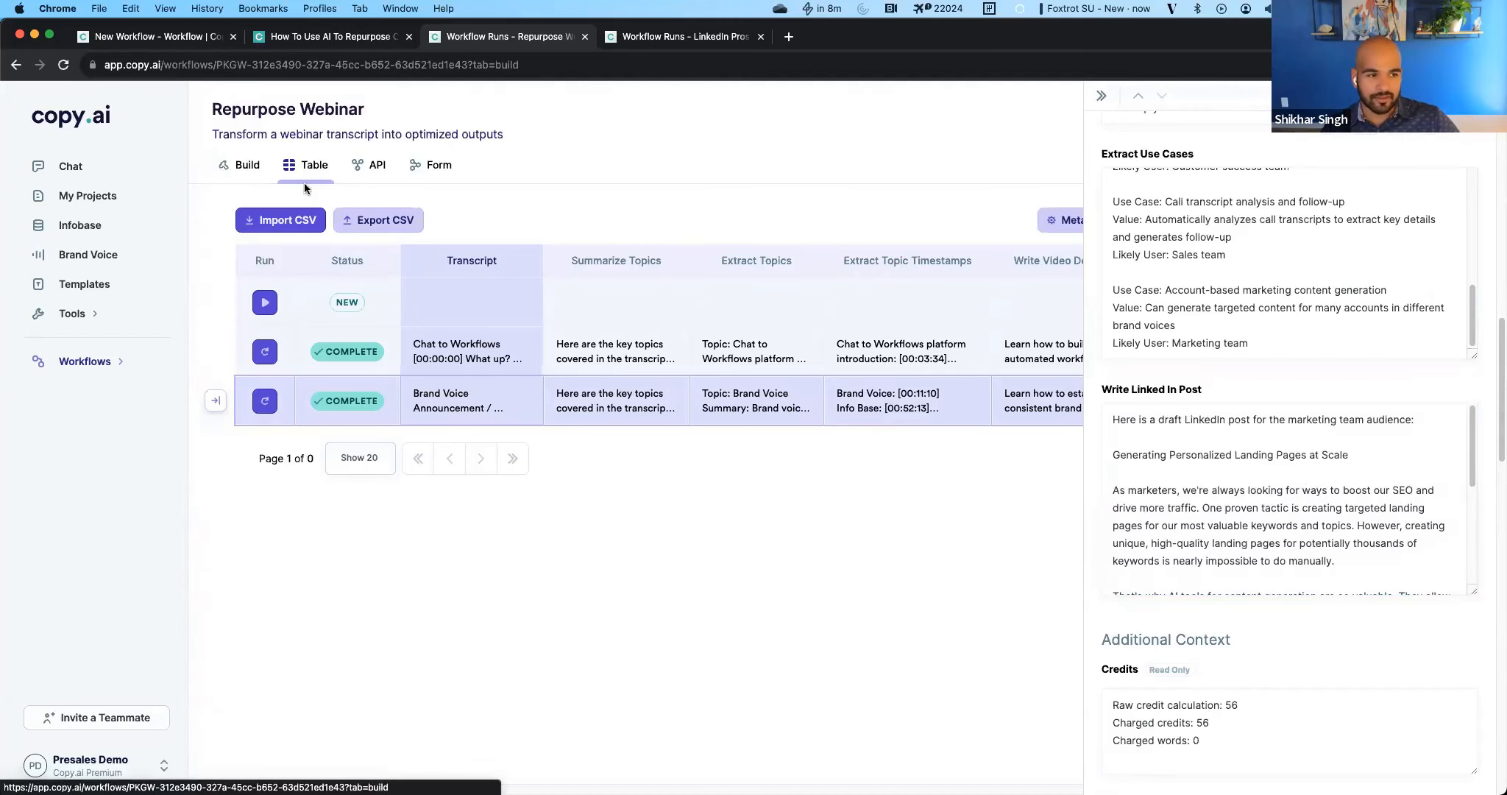
pyautogui.click(515, 624)
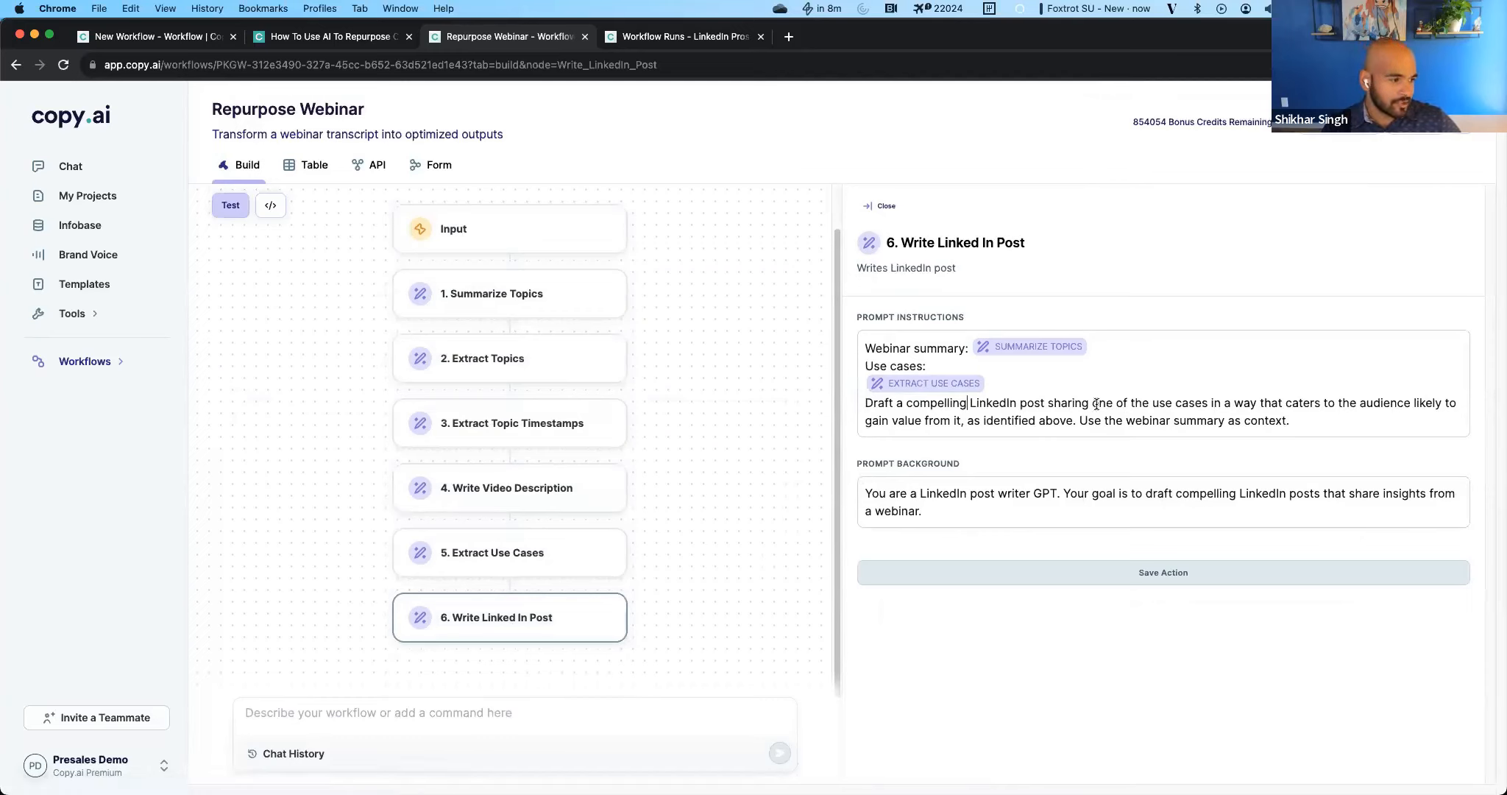
pyautogui.moveTo(1091, 403); pyautogui.dragTo(1149, 404)
pyautogui.press('BackSpace')
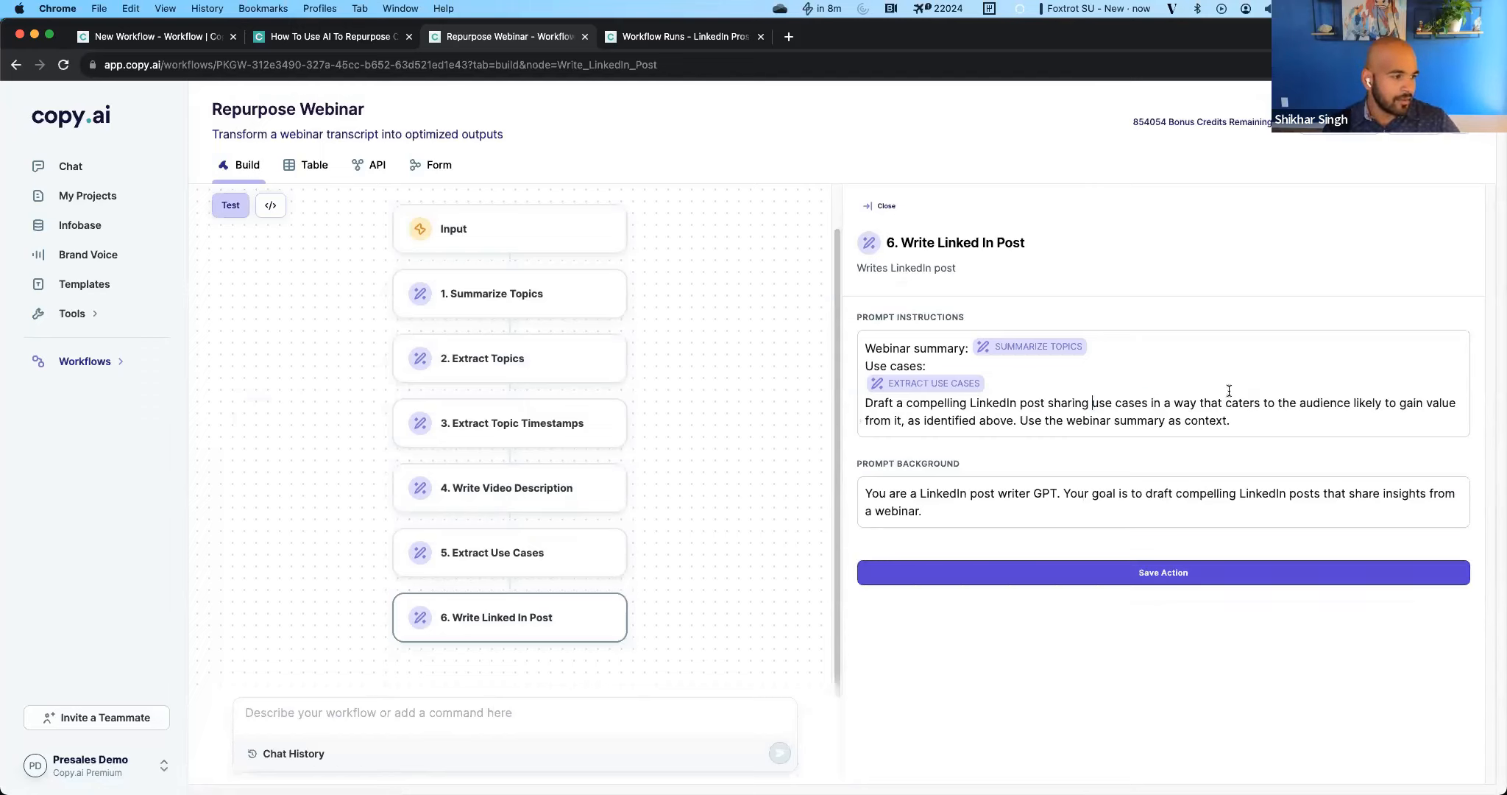
pyautogui.write('each')
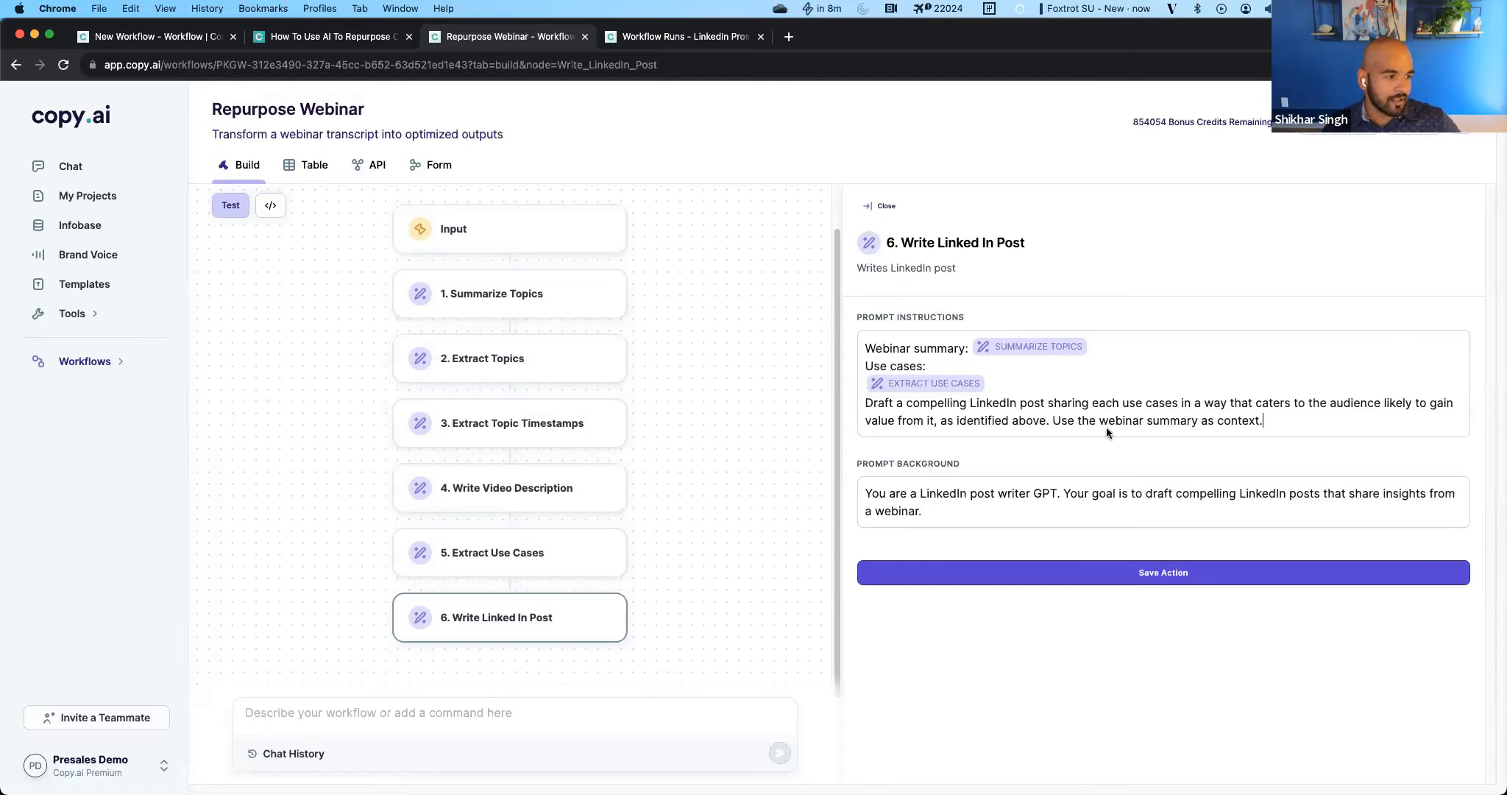
pyautogui.moveTo(1054, 419); pyautogui.dragTo(1326, 419)
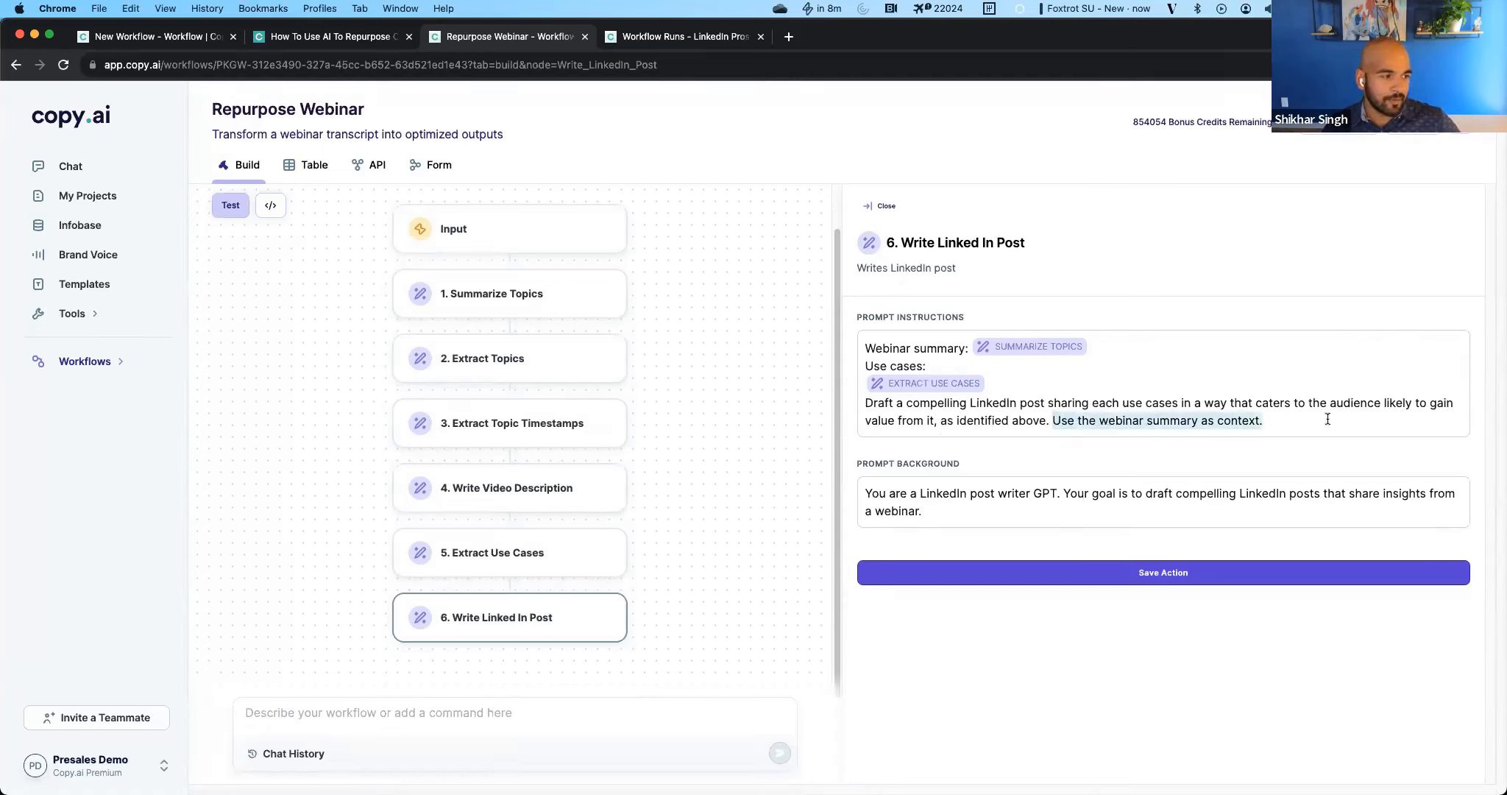
pyautogui.click(1203, 579)
pyautogui.click(782, 205)
pyautogui.click(805, 500)
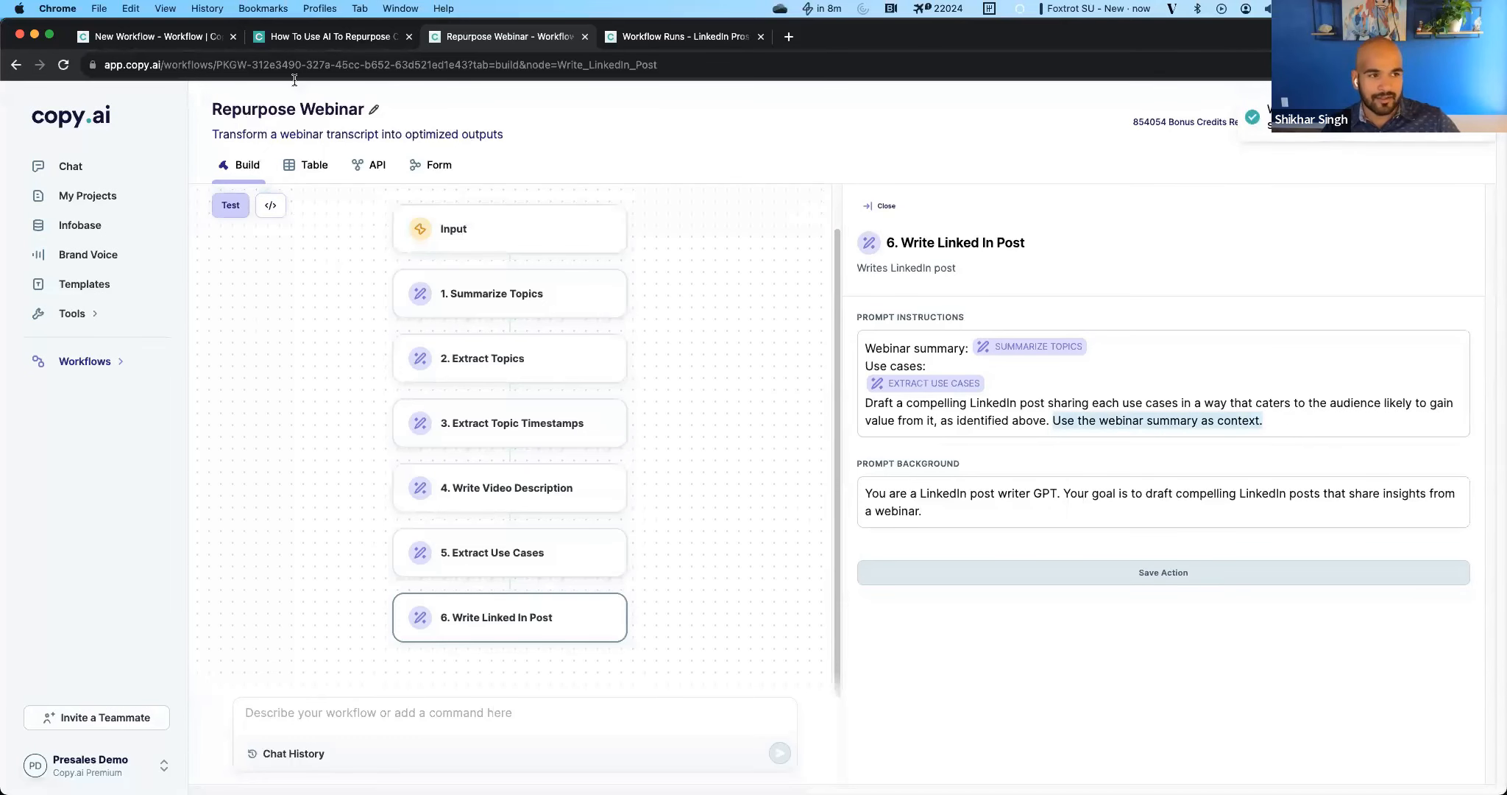
# Return to the Repurpose Webinar runs and read the full Extract Use Cases output for the Chat to Workflows transcript.
pyautogui.click(352, 167)
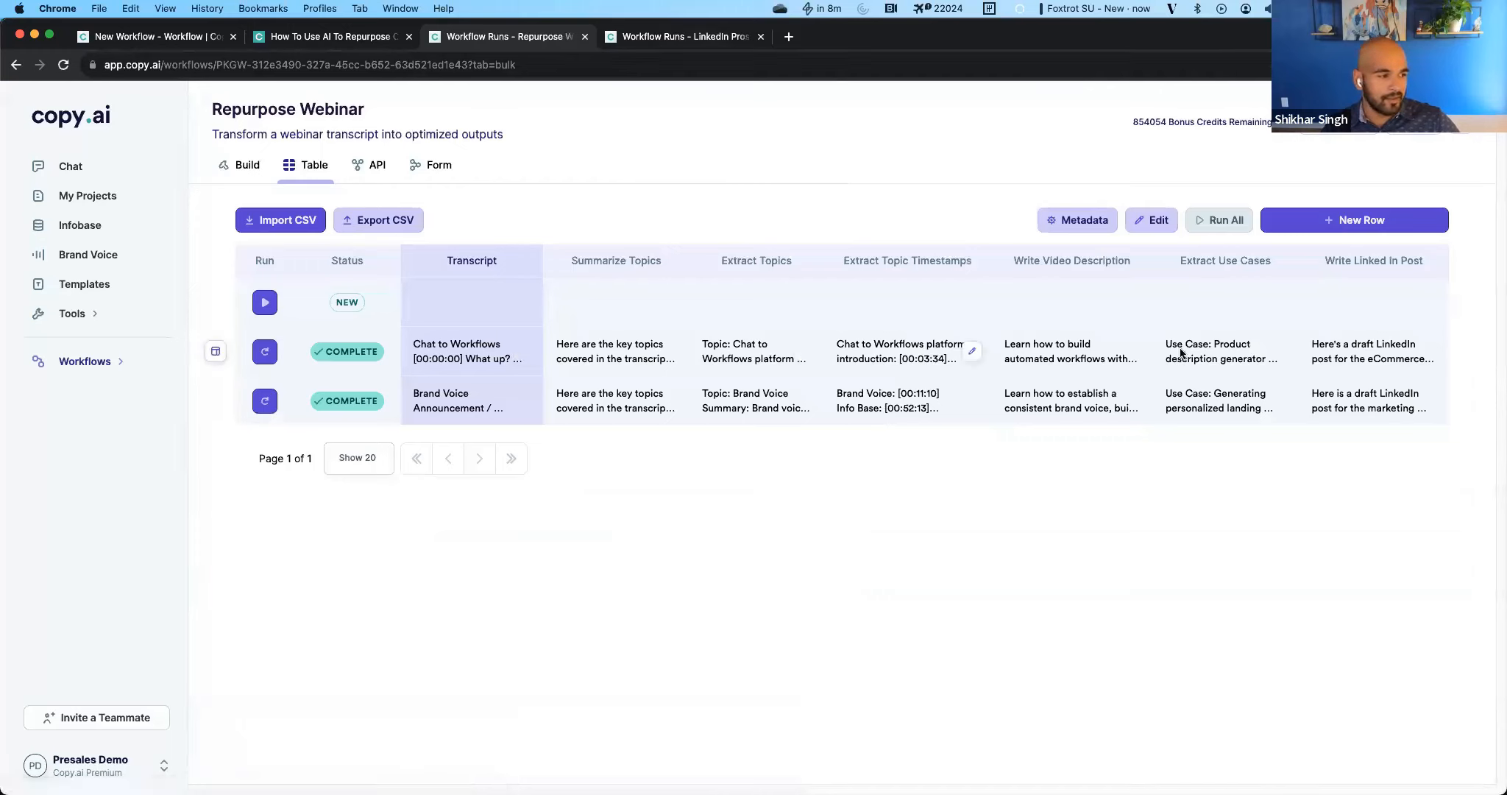
pyautogui.click(1210, 353)
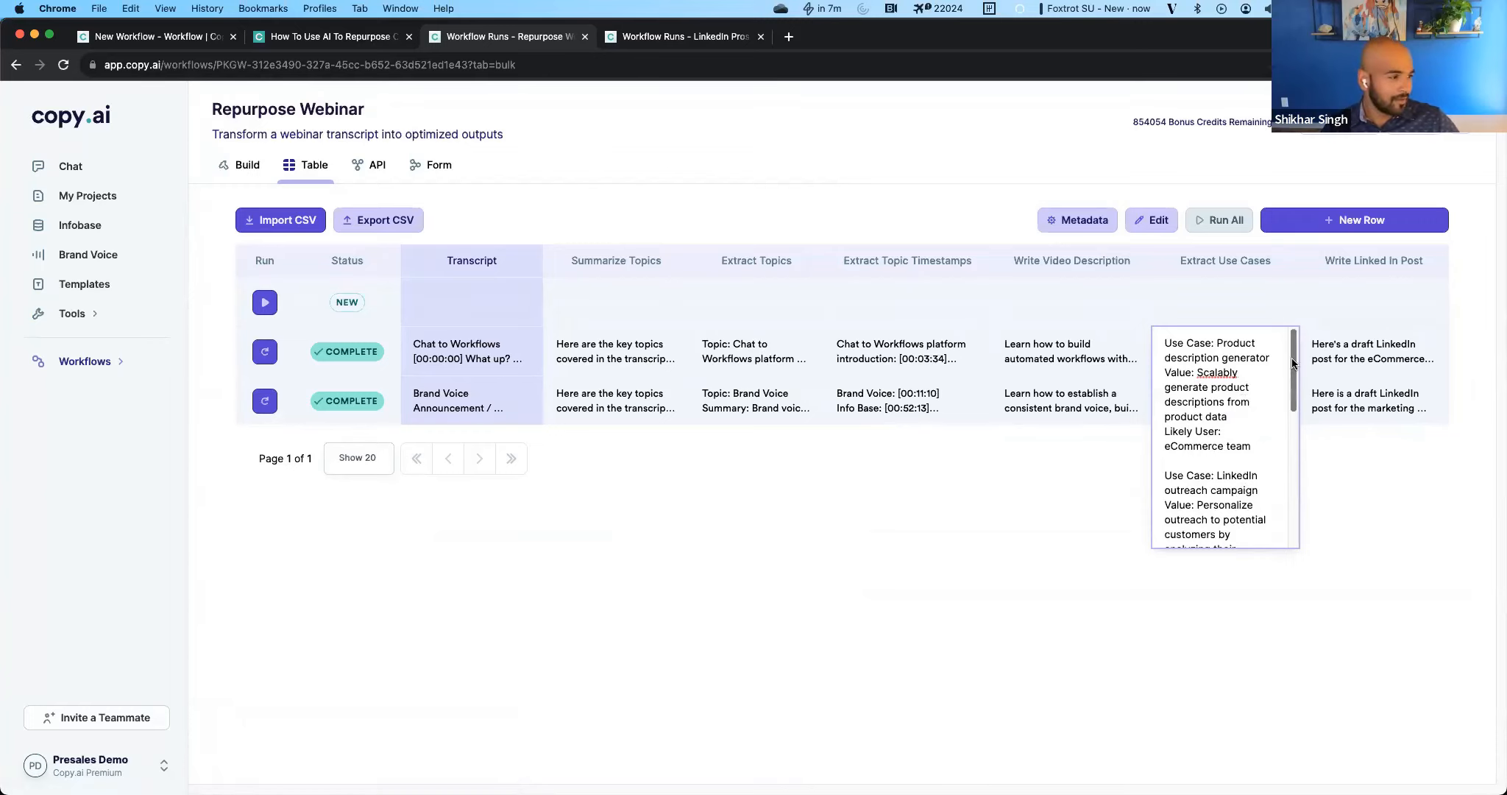
pyautogui.scroll(-1, 1227, 471)
pyautogui.scroll(-5, 1236, 471)
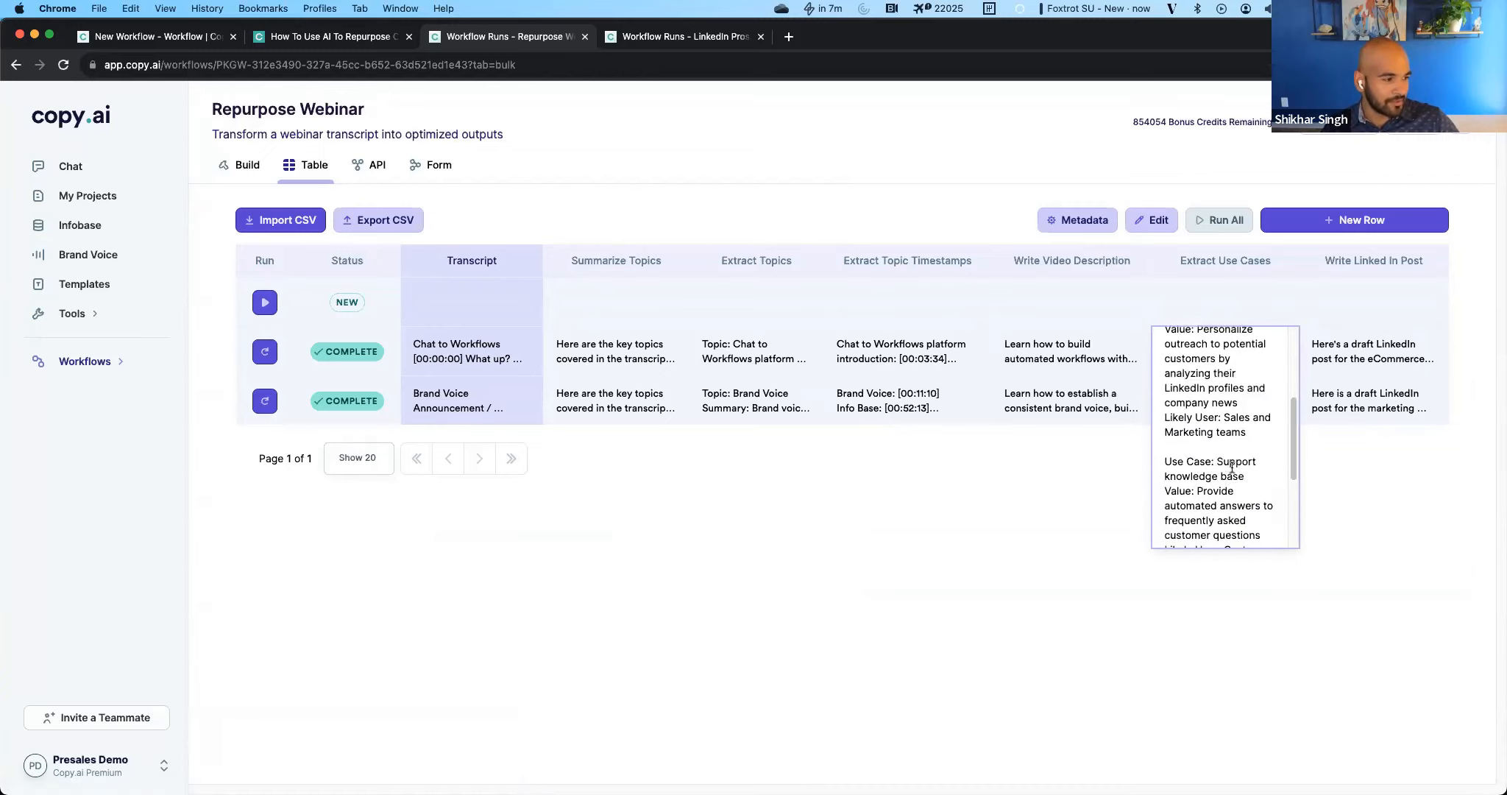
pyautogui.scroll(-3, 1231, 467)
pyautogui.scroll(-3, 1208, 524)
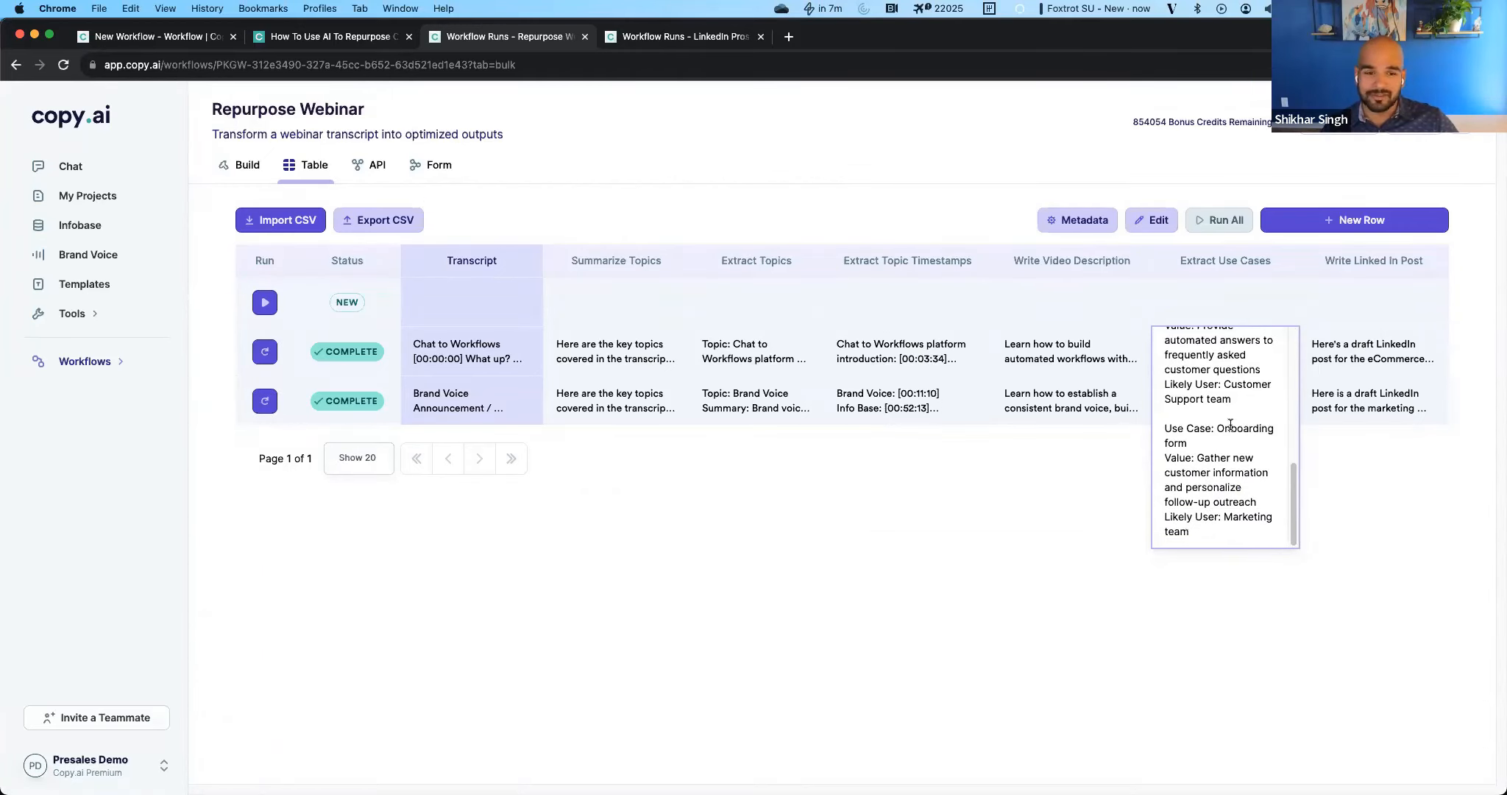
pyautogui.click(1325, 612)
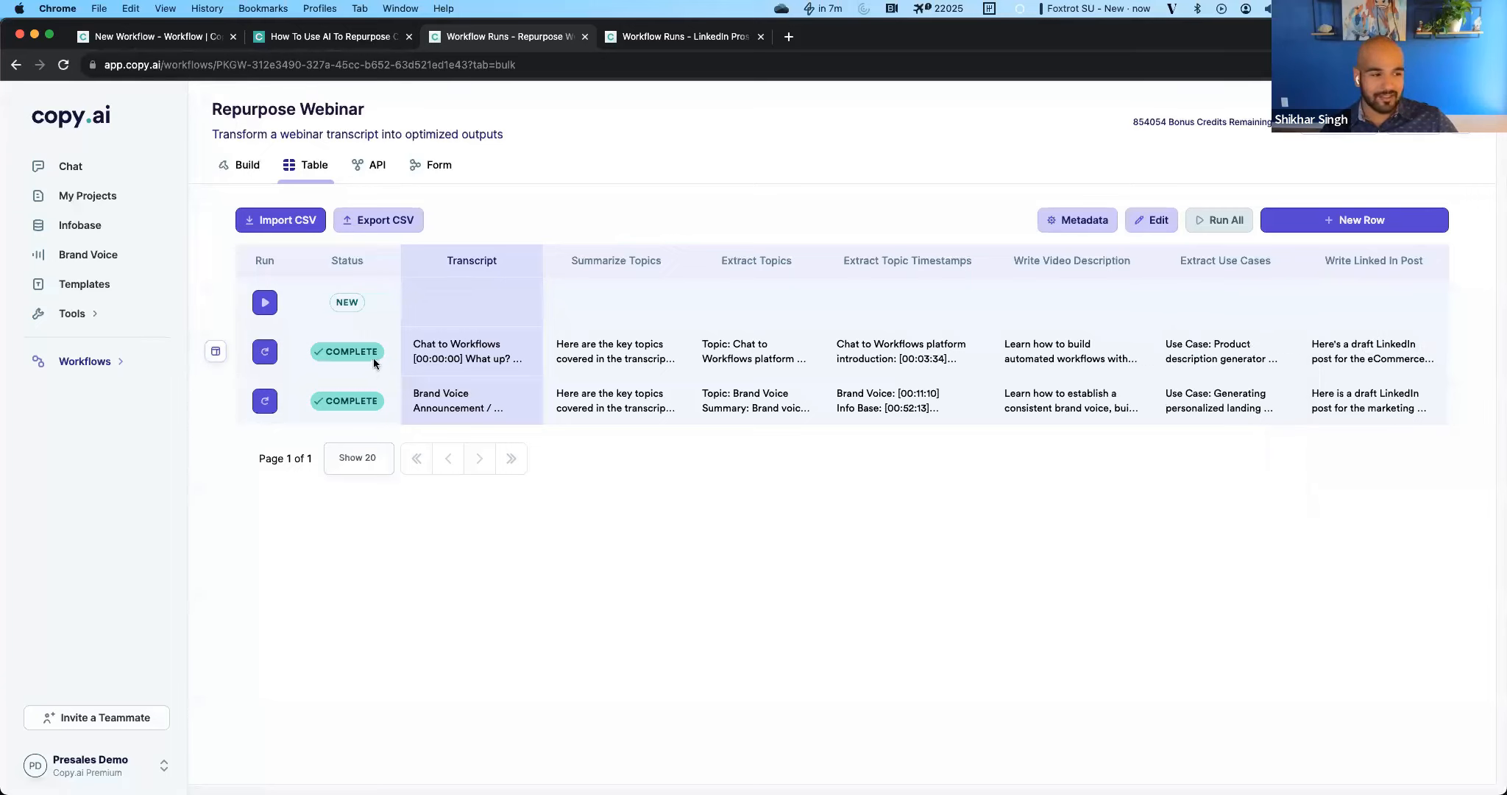
# Skim through the full Chat to Workflows transcript in its table row.
pyautogui.click(456, 353)
pyautogui.scroll(-3, 468, 434)
pyautogui.scroll(-15, 467, 434)
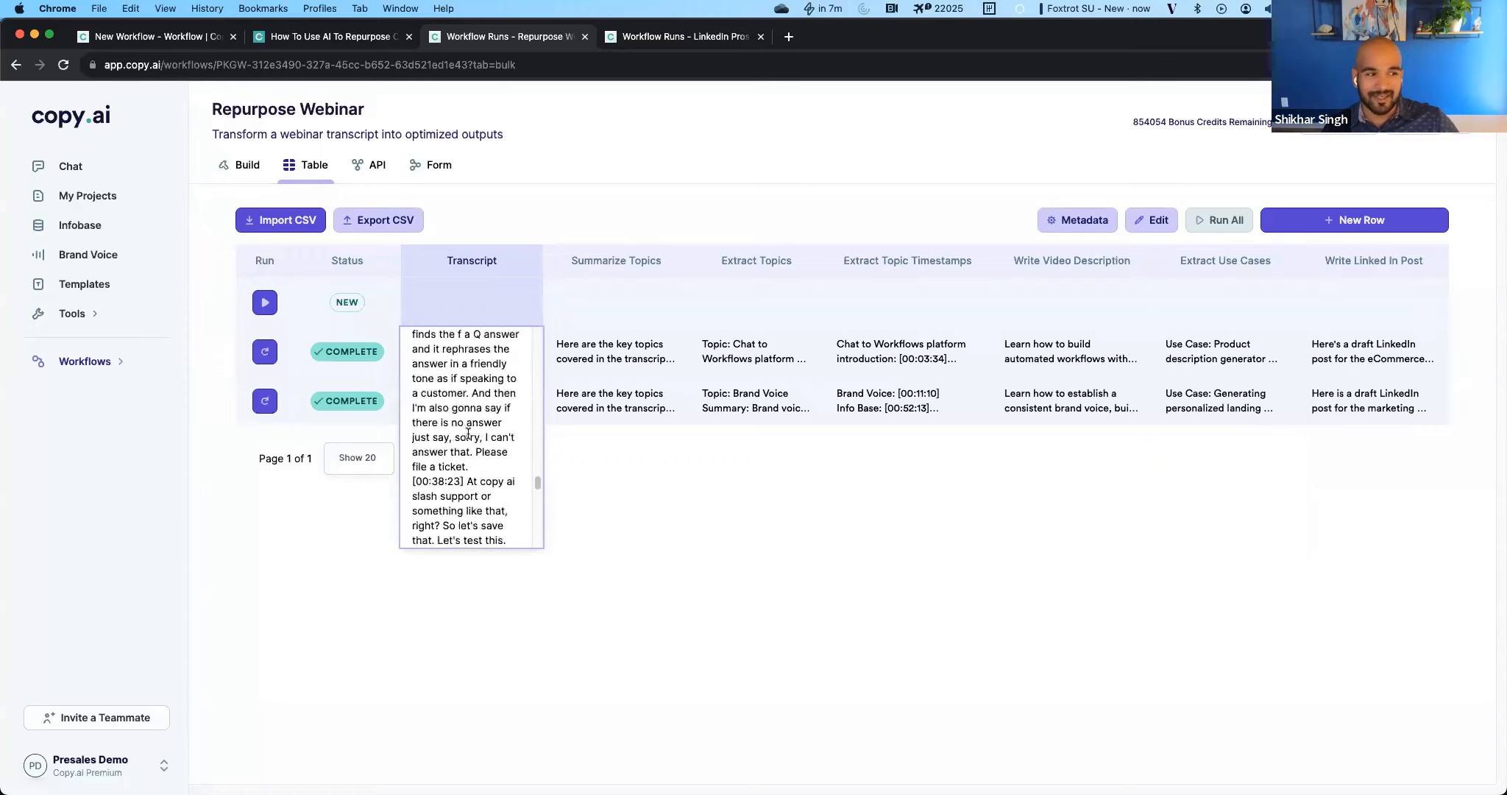
pyautogui.scroll(20, 468, 434)
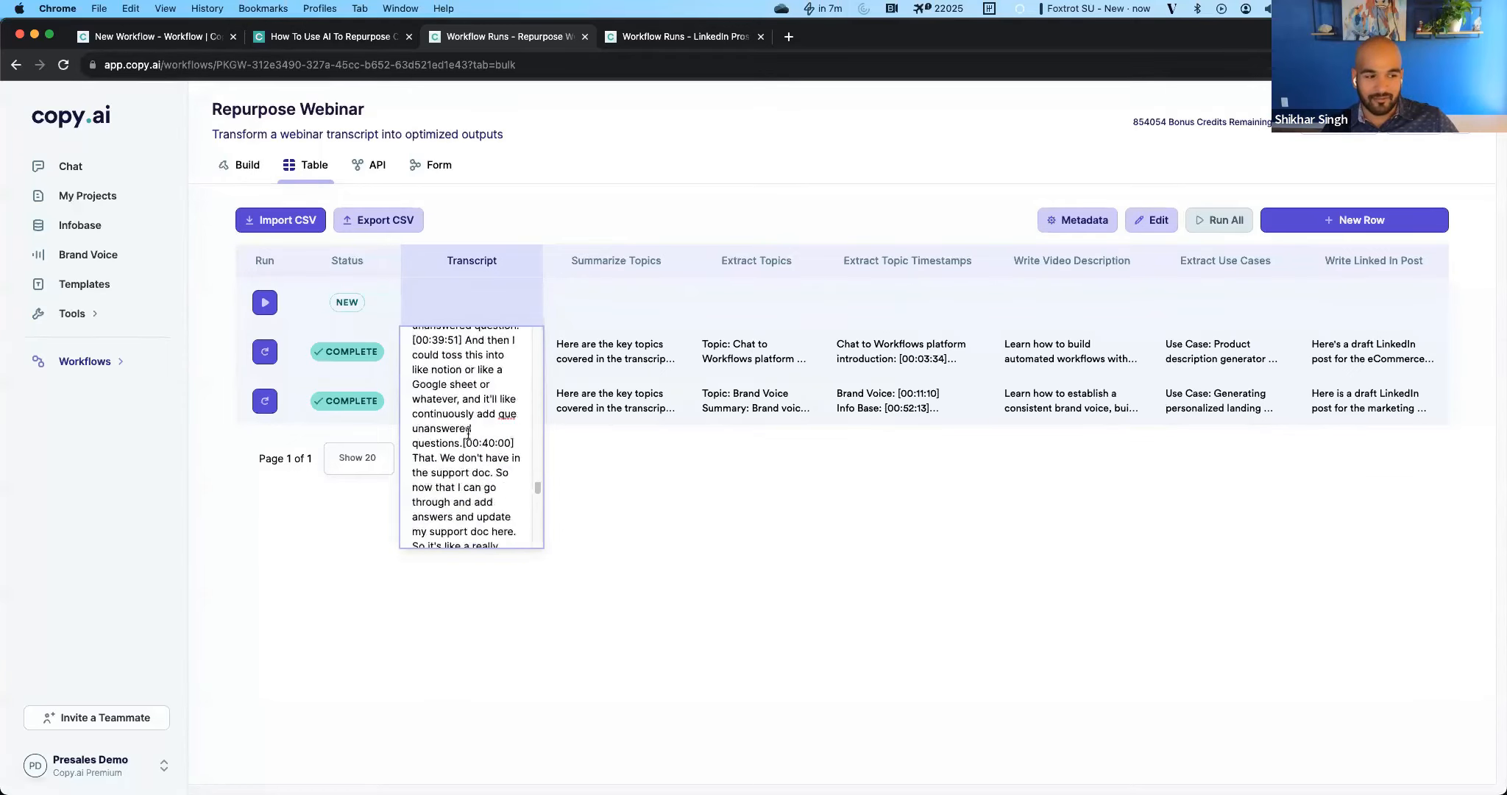
pyautogui.click(774, 480)
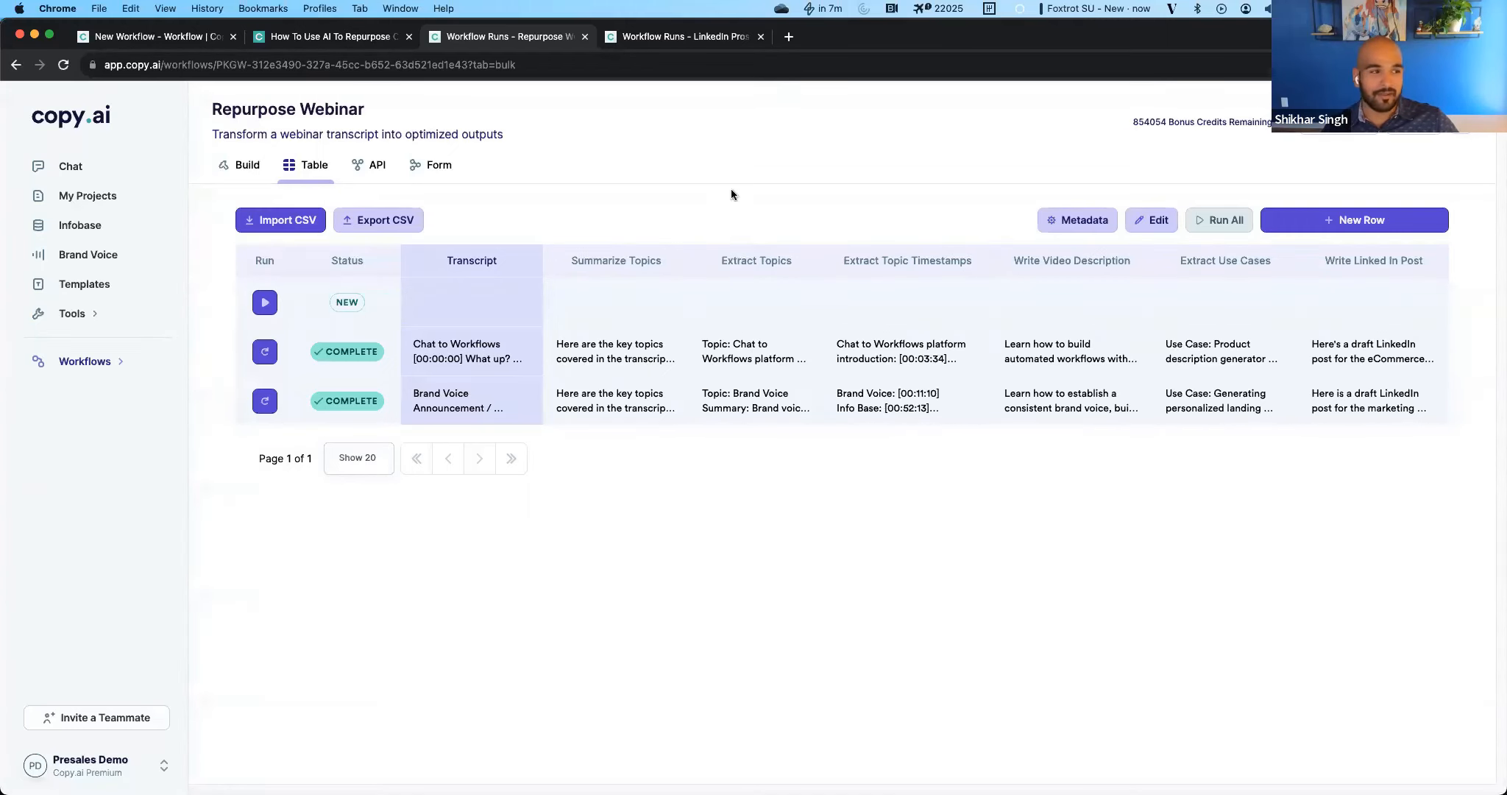
# Switch to the LinkedIn Prospect Research runs and look across the extracted columns from Scrape Profile through Search Company News.
pyautogui.click(674, 36)
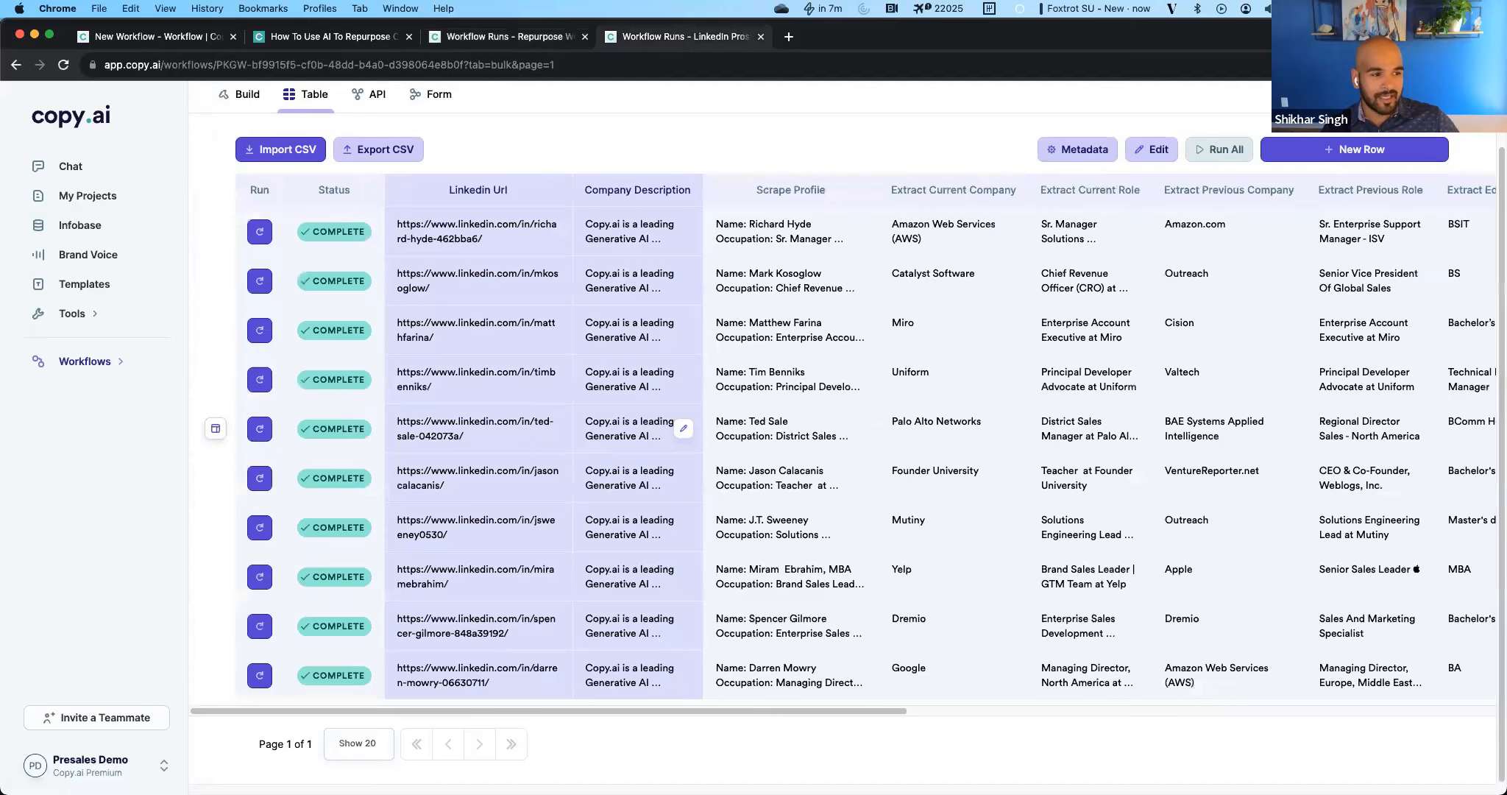
pyautogui.moveTo(504, 707); pyautogui.dragTo(861, 711)
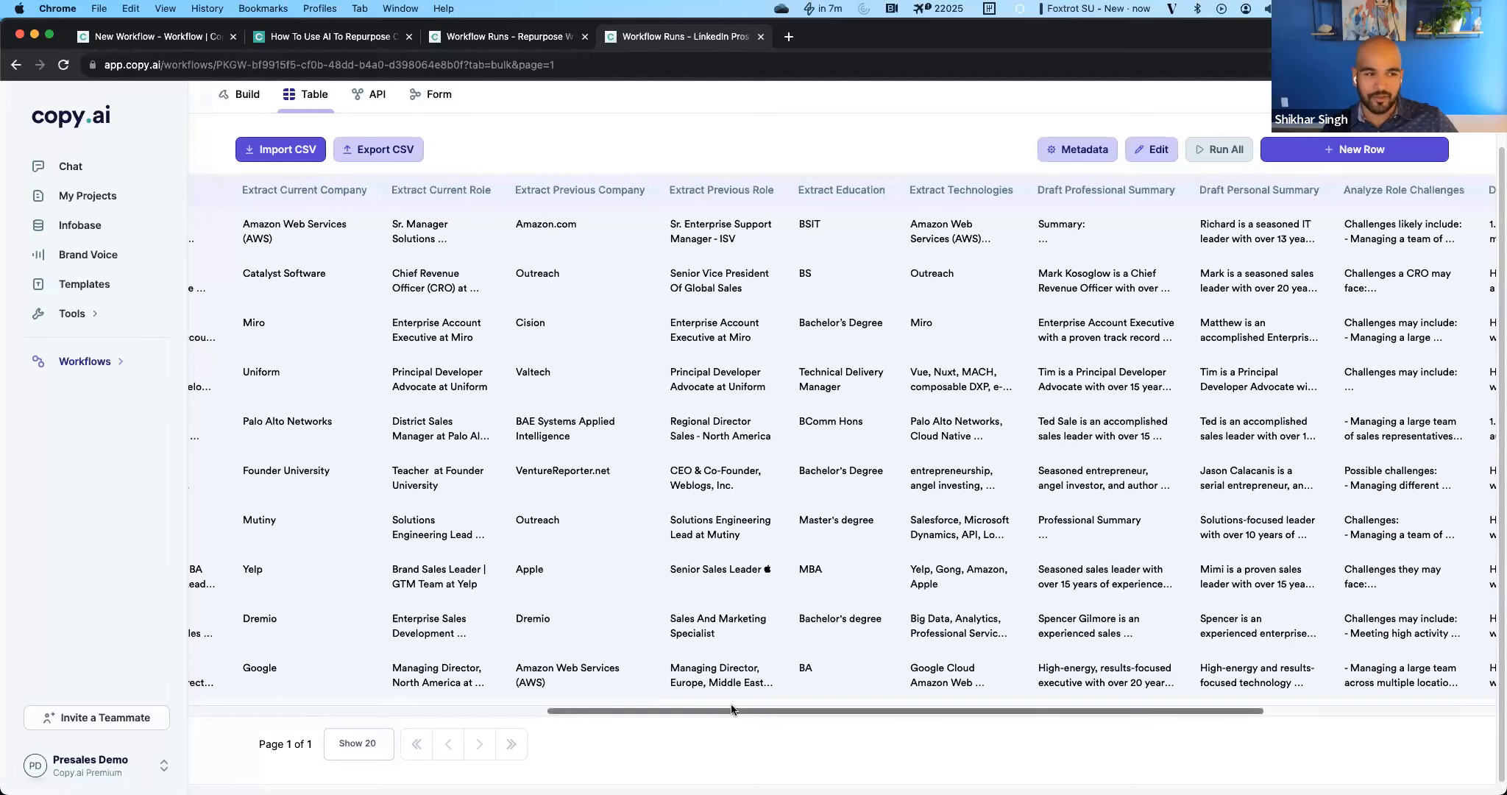
pyautogui.moveTo(732, 709); pyautogui.dragTo(751, 707)
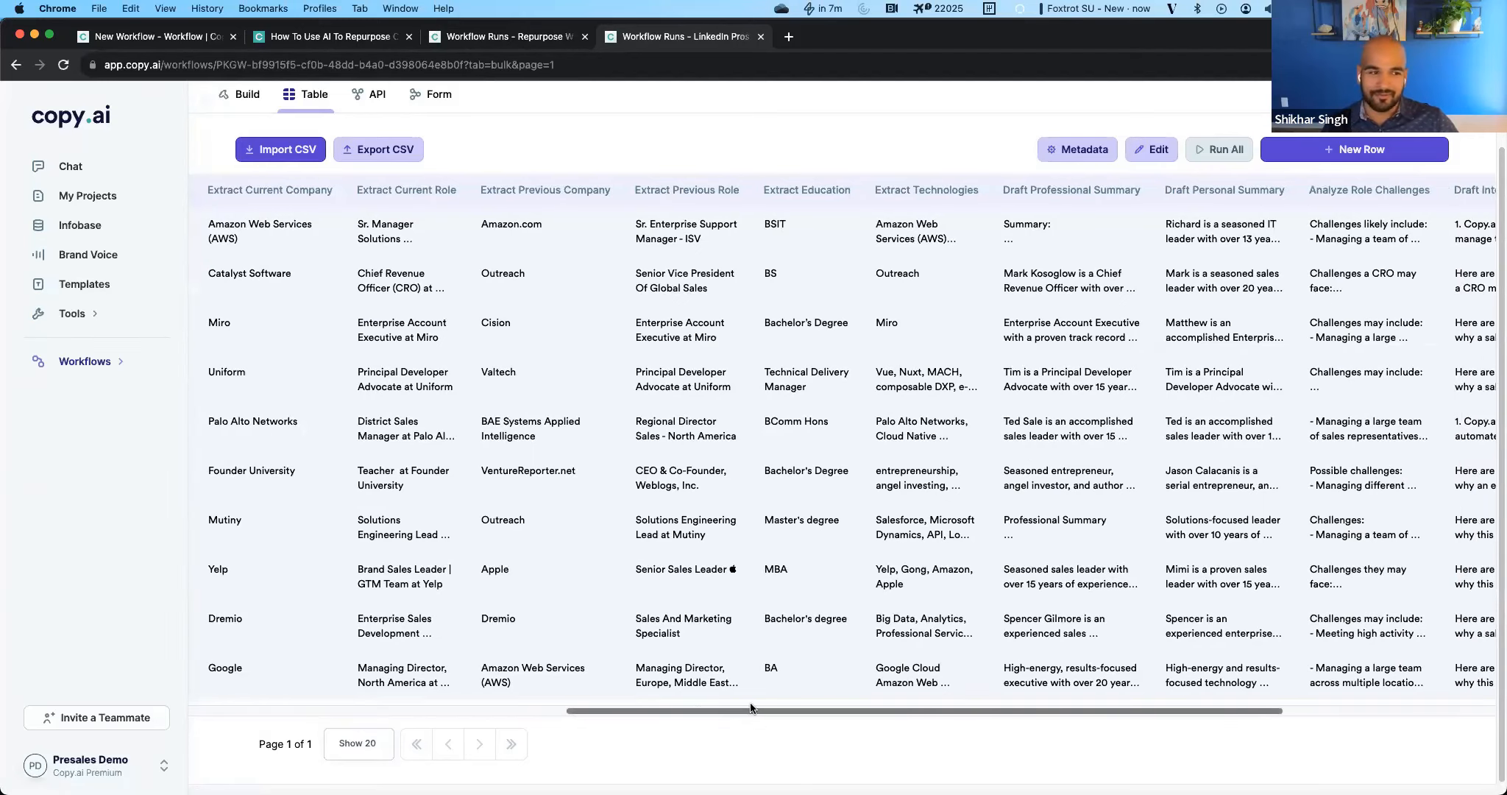
pyautogui.moveTo(728, 706)
pyautogui.mouseDown()
pyautogui.moveTo(585, 718)
pyautogui.moveTo(743, 717)
pyautogui.mouseUp()
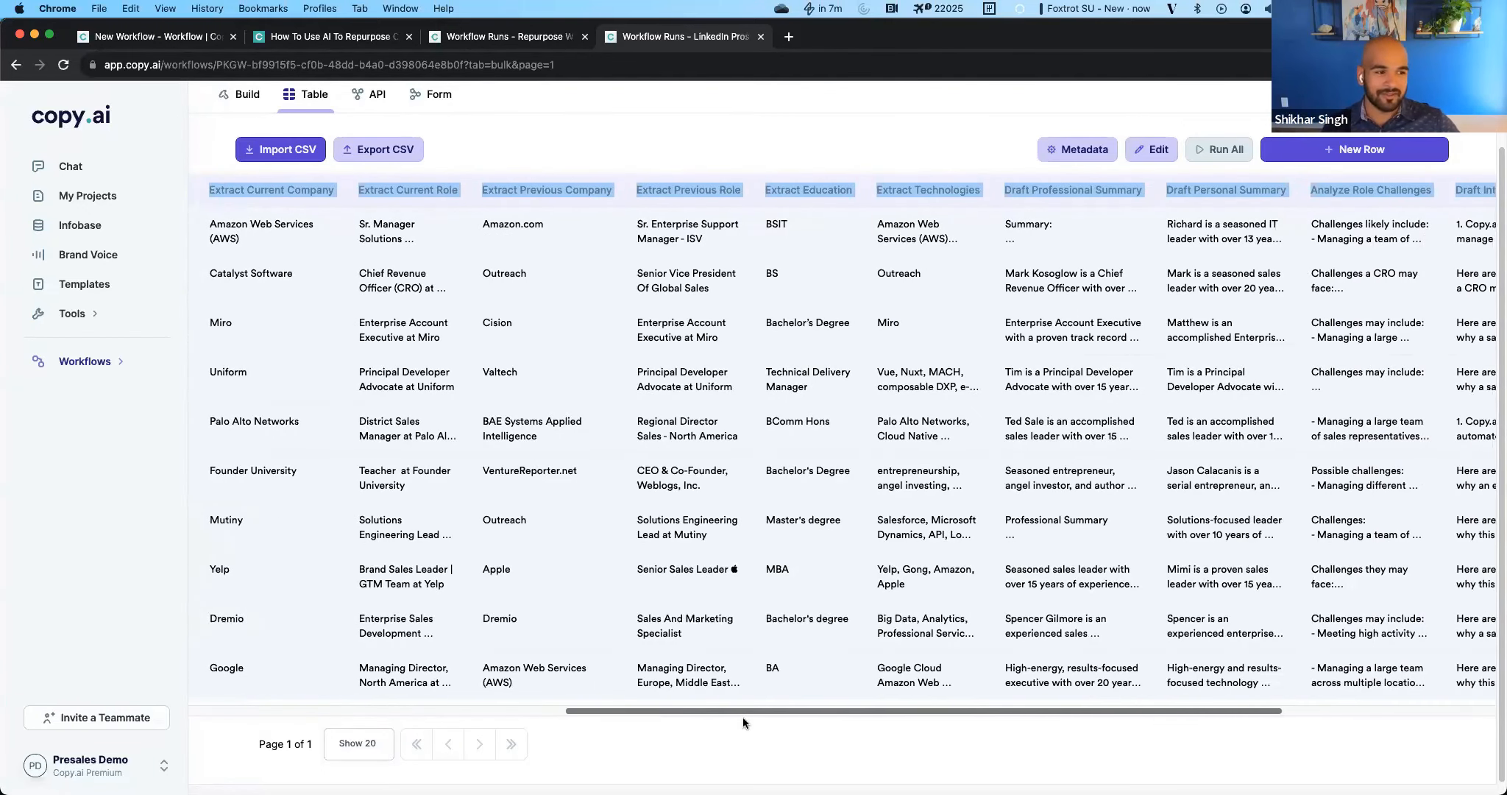
pyautogui.click(502, 313)
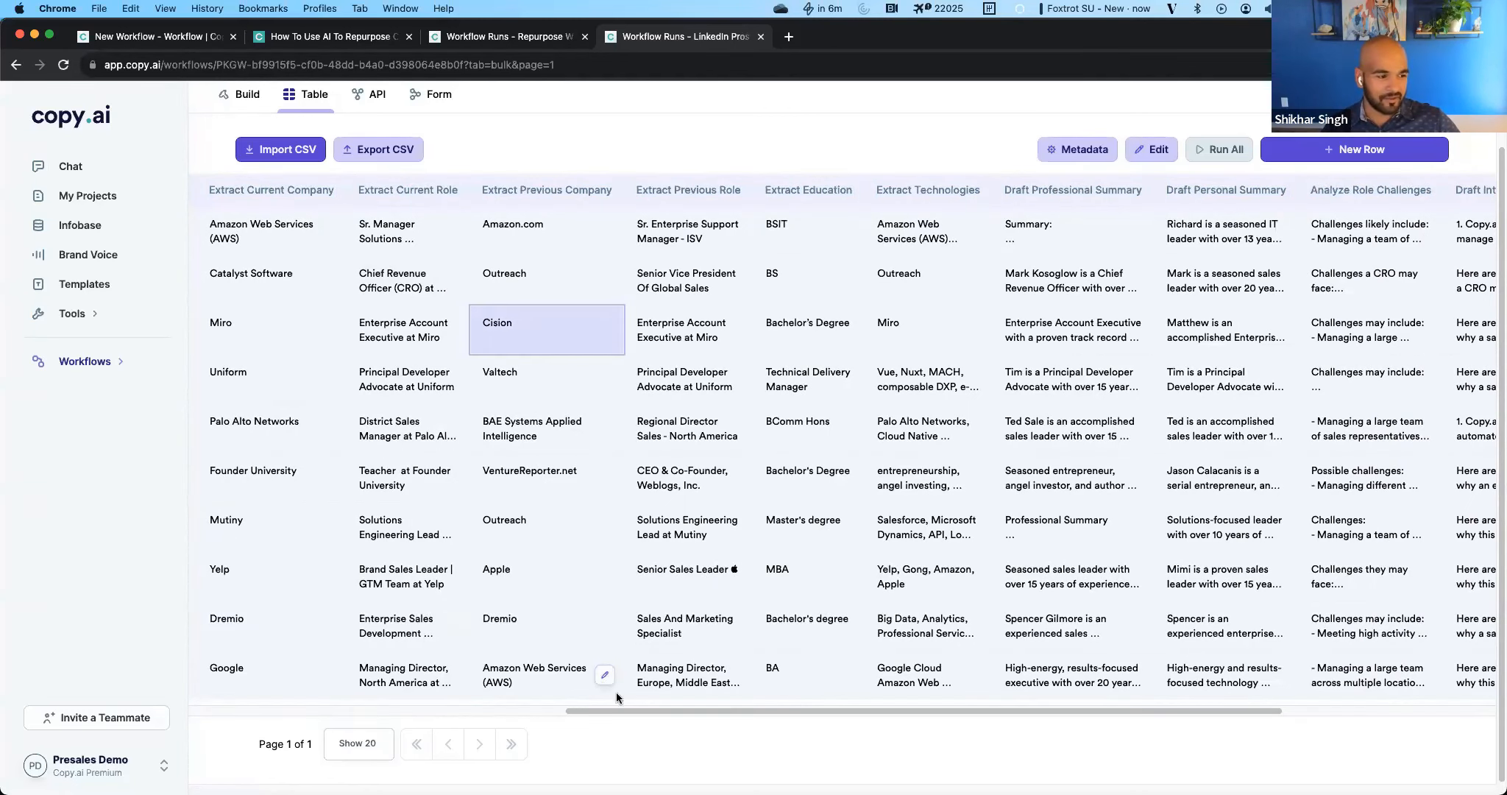
pyautogui.moveTo(616, 712); pyautogui.dragTo(753, 717)
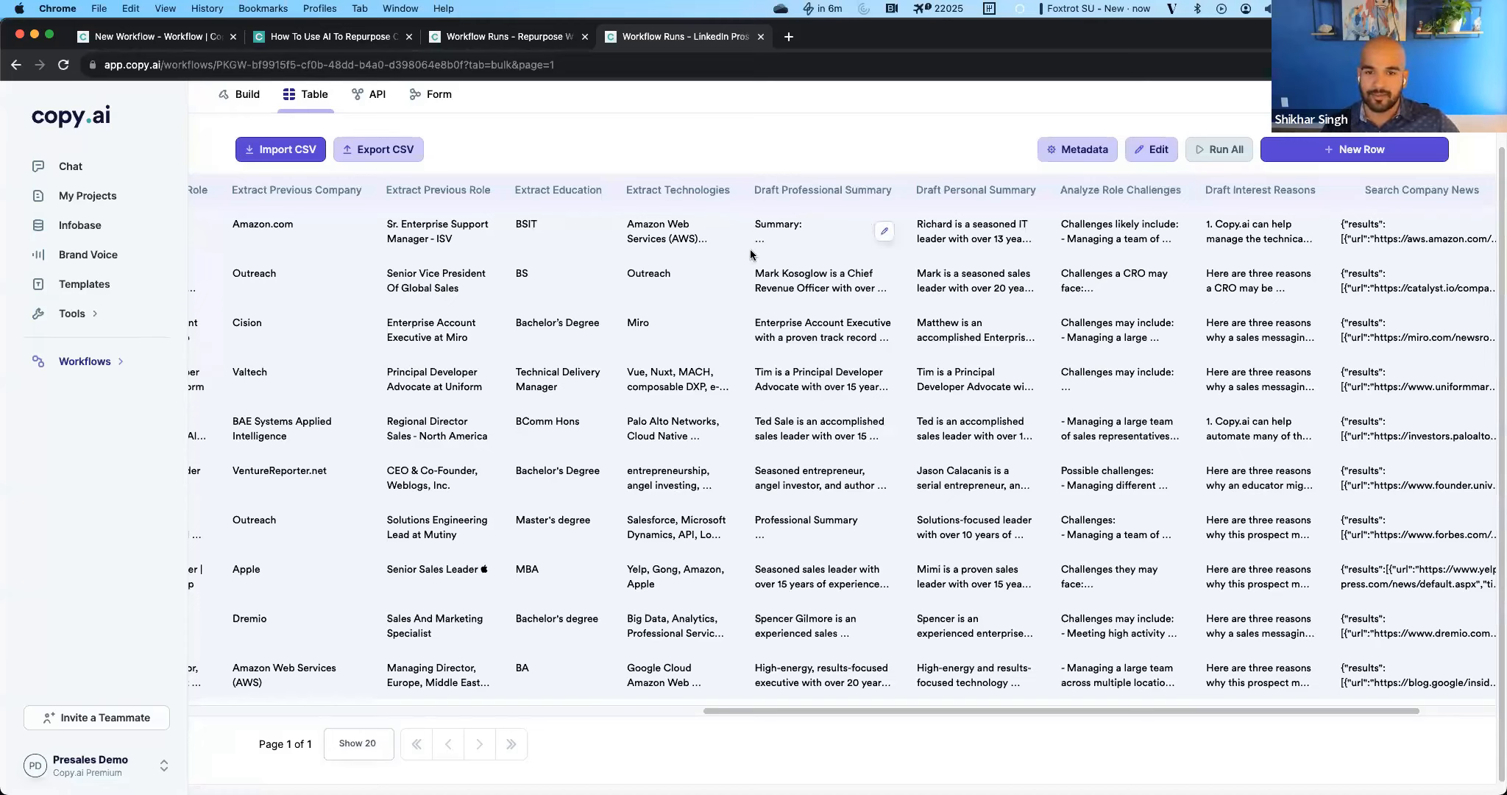
# Read the full Draft Professional Summary output for the Amazon Web Services prospect in the first row.
pyautogui.click(814, 231)
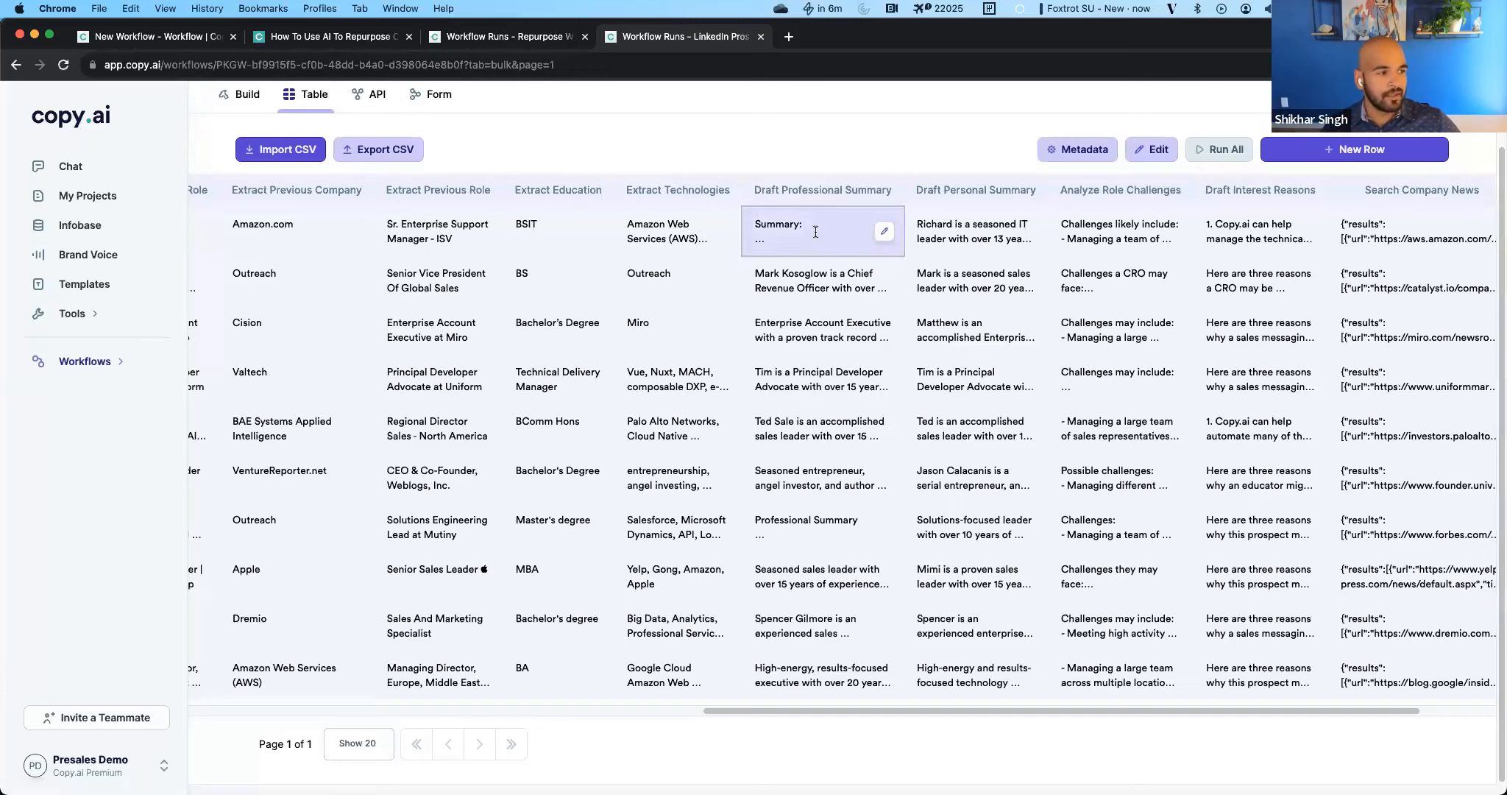
pyautogui.scroll(-3, 821, 257)
pyautogui.scroll(3, 832, 254)
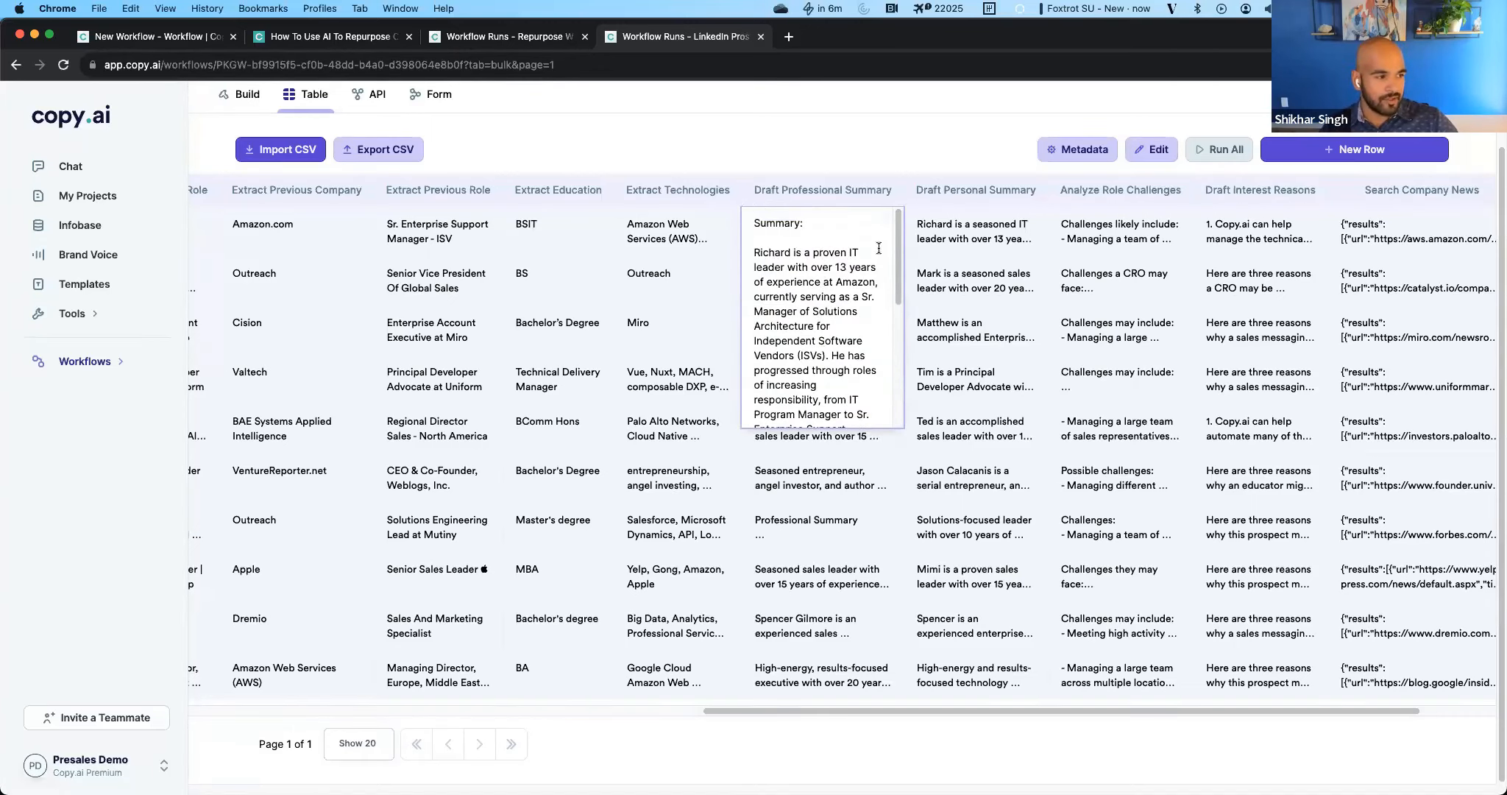
pyautogui.scroll(-2, 810, 294)
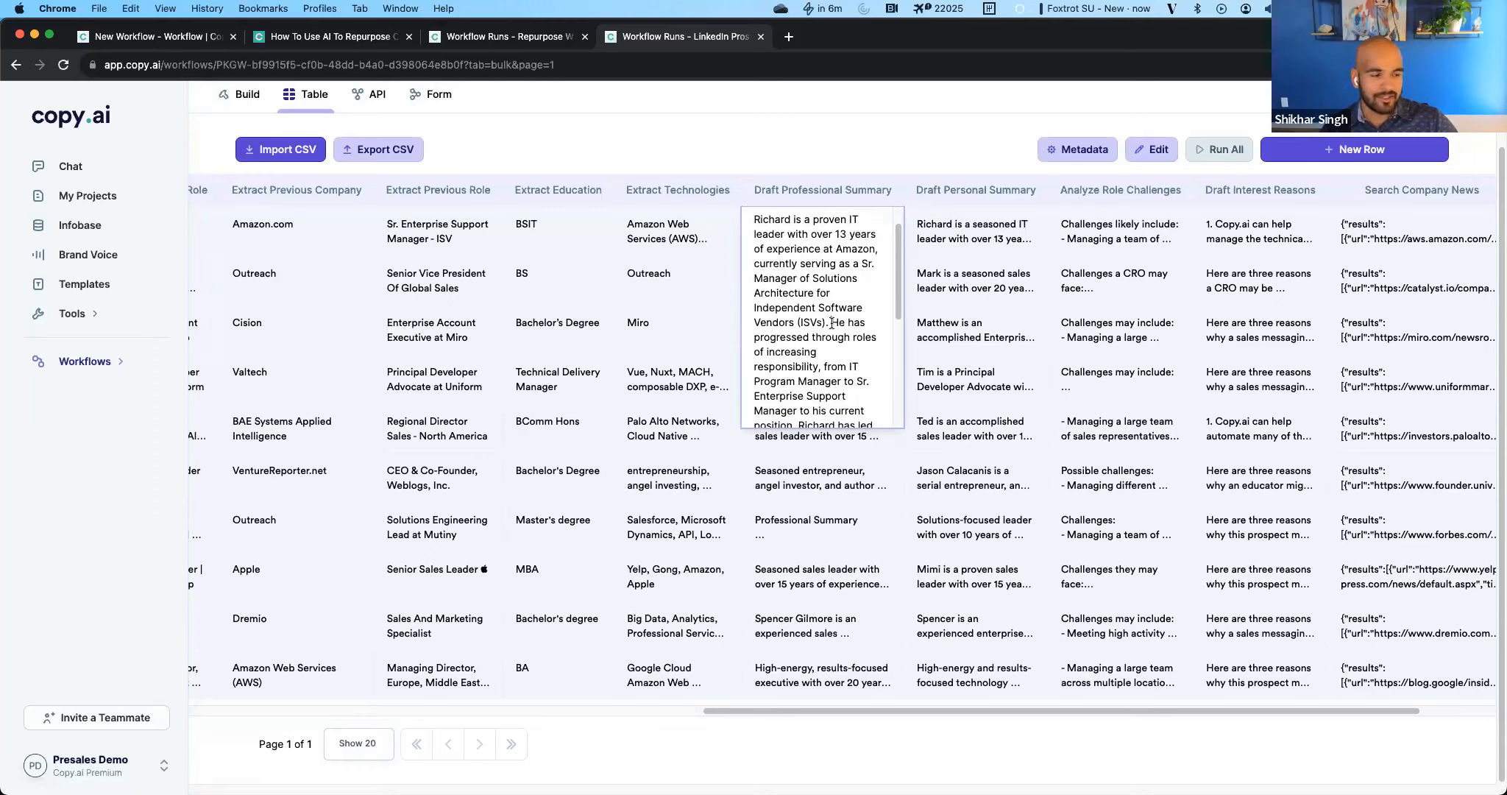
pyautogui.scroll(-6, 831, 324)
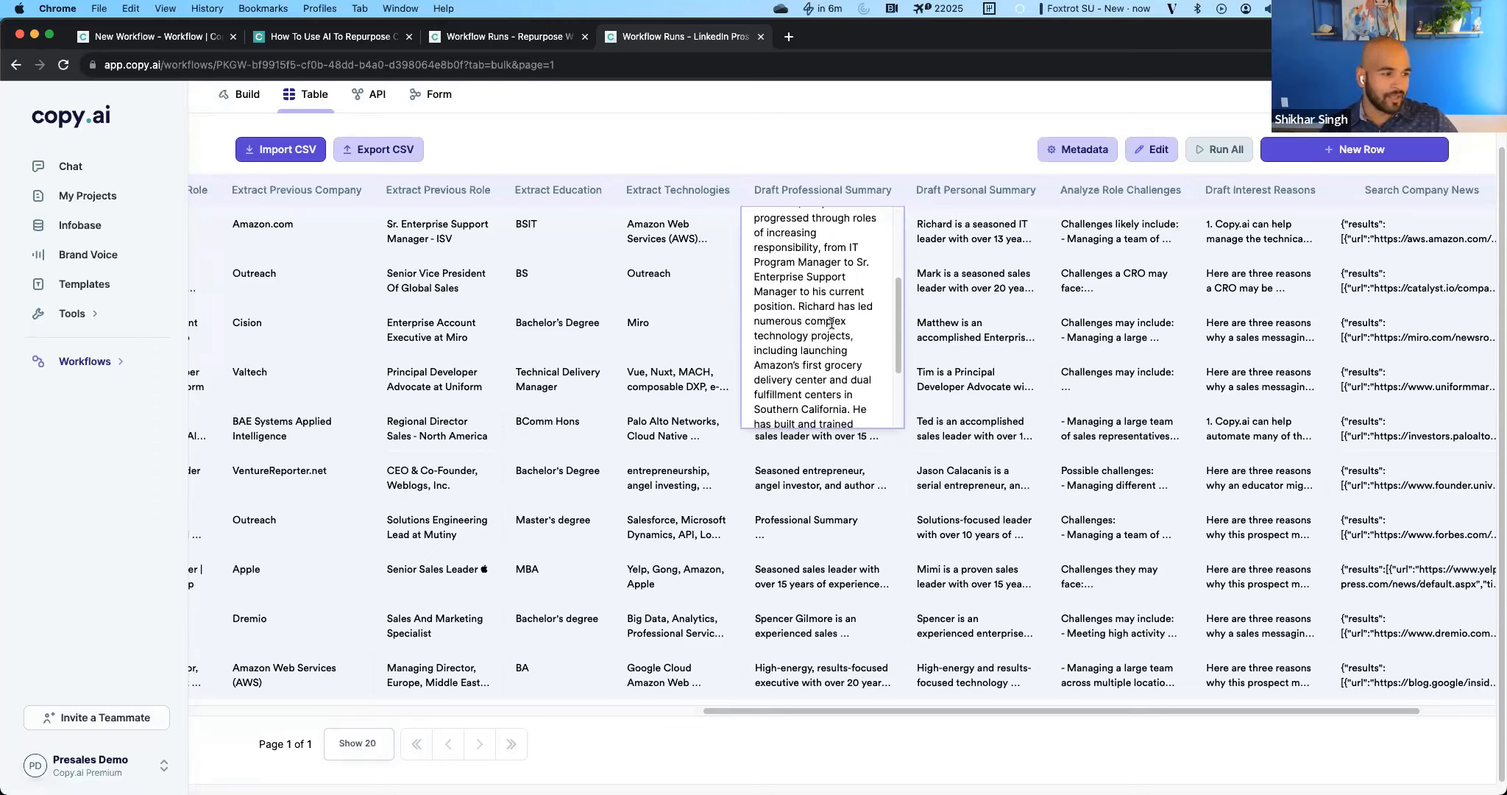
pyautogui.scroll(1, 832, 324)
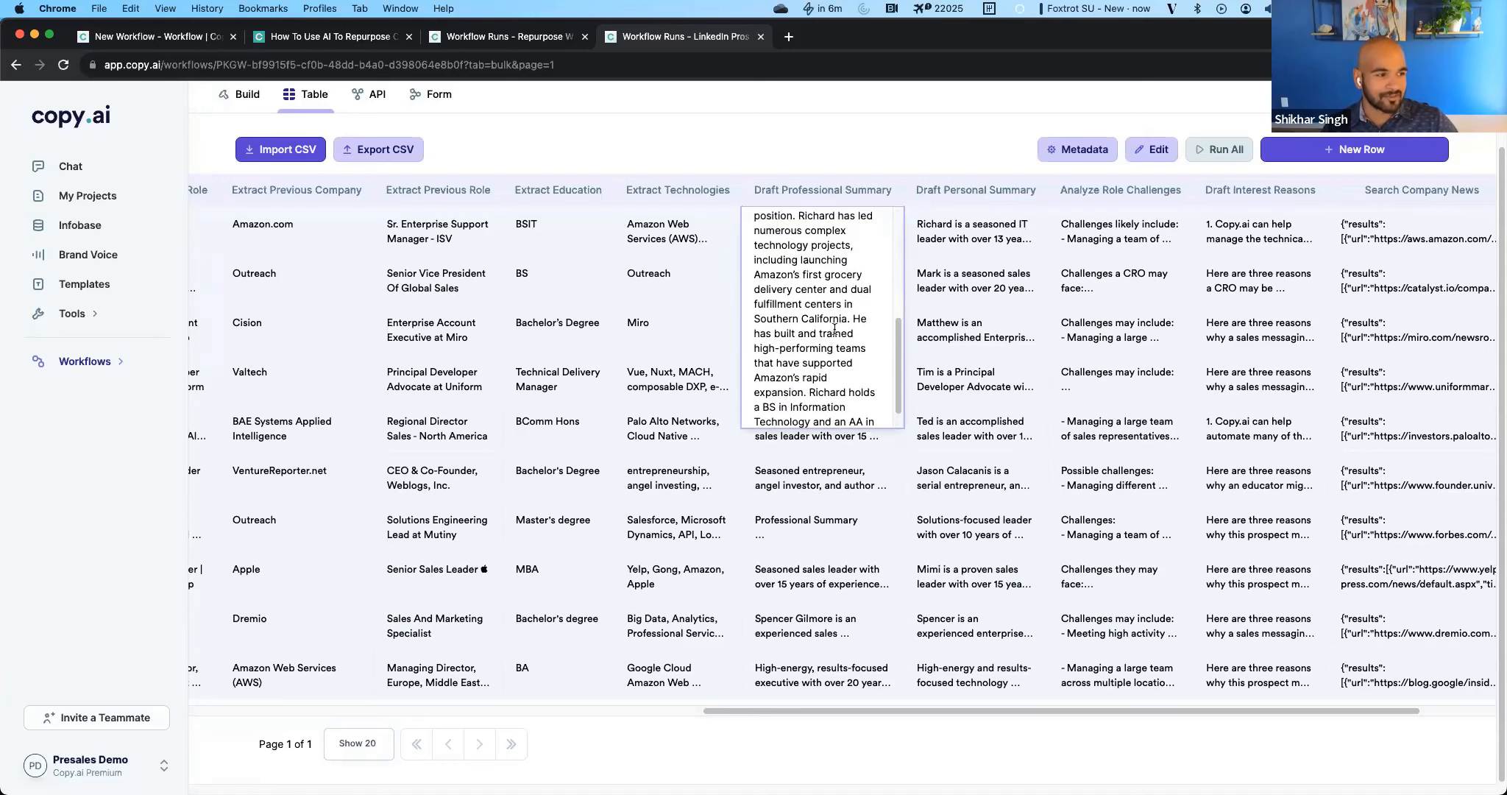
pyautogui.click(819, 464)
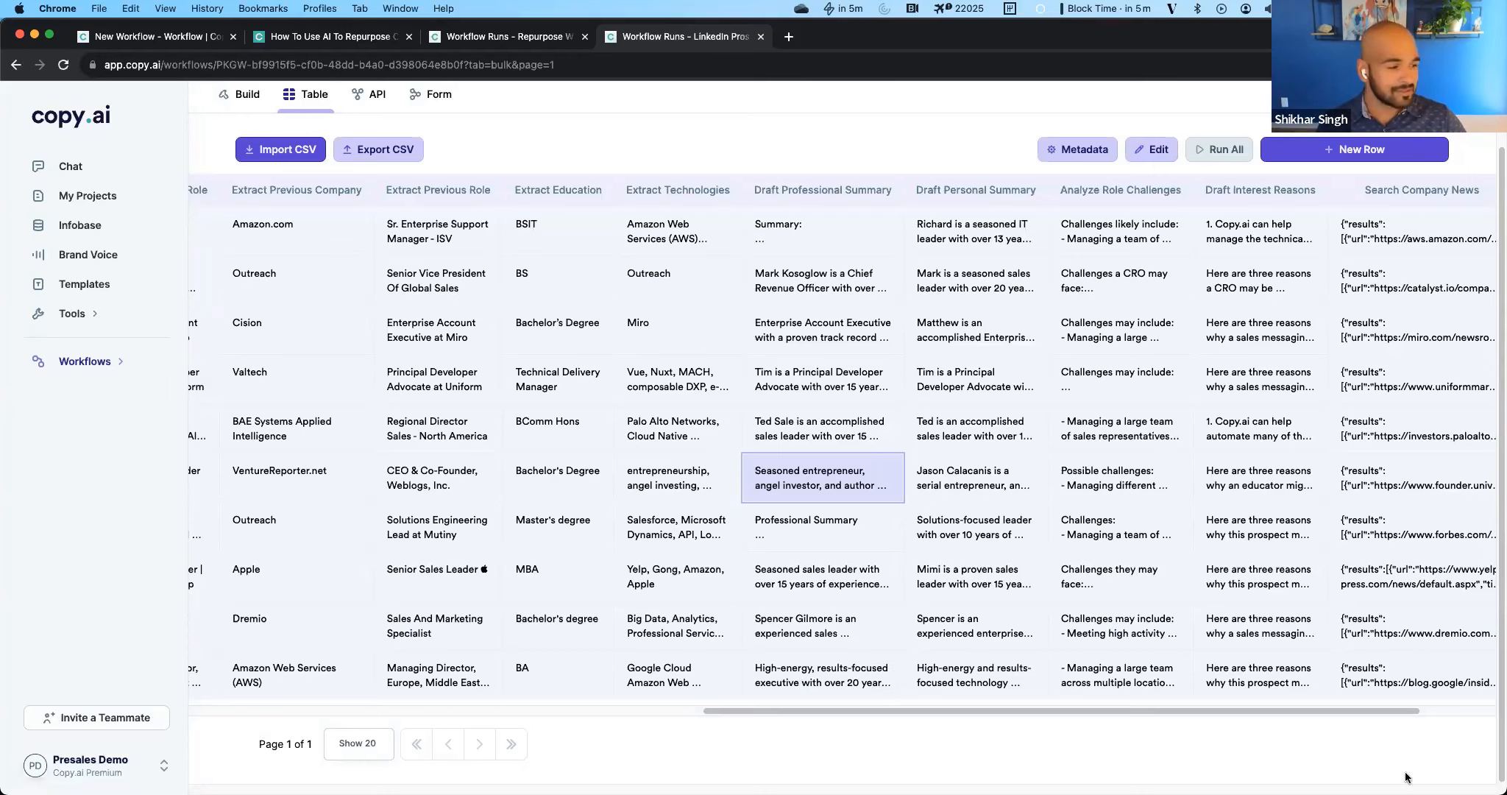
# Read the Draft Interest Reasons output for the first-row prospect, from the first reason into the second.
pyautogui.hscroll(3, 1100, 710)
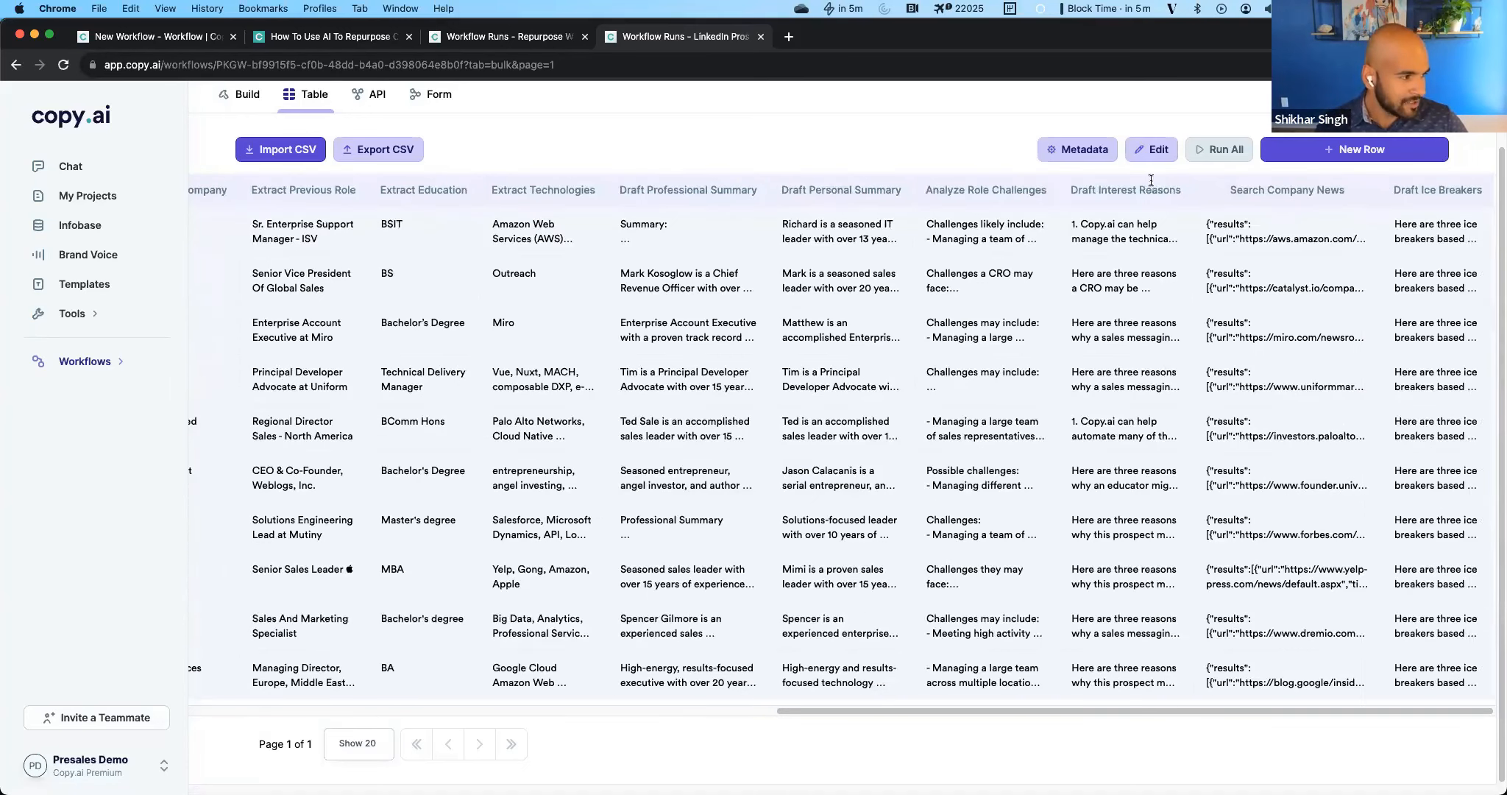
pyautogui.click(1133, 231)
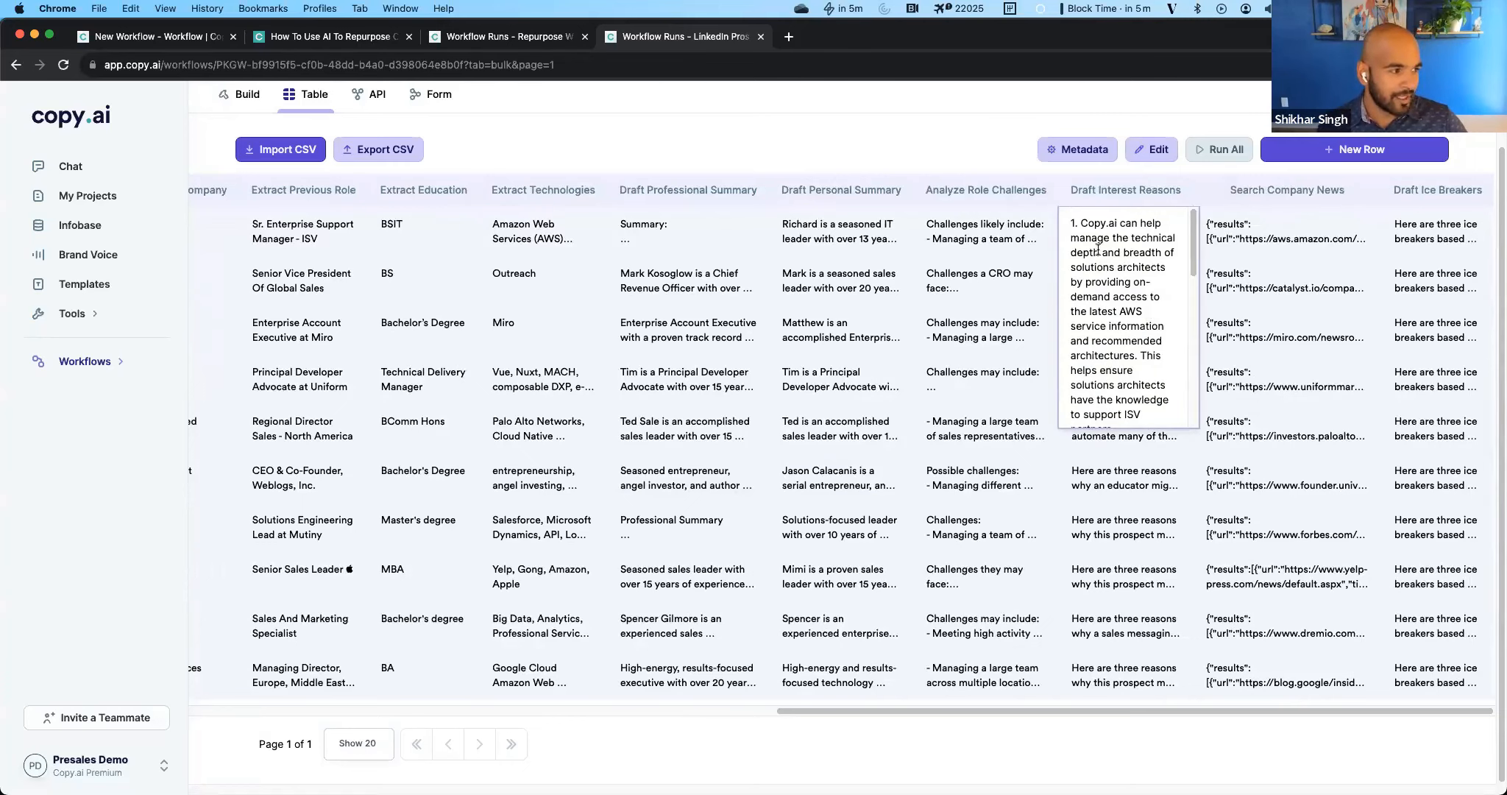
pyautogui.moveTo(1126, 266); pyautogui.dragTo(1144, 401)
pyautogui.doubleClick(1134, 383)
pyautogui.click(1131, 360)
pyautogui.click(1144, 401)
pyautogui.scroll(-5, 1144, 401)
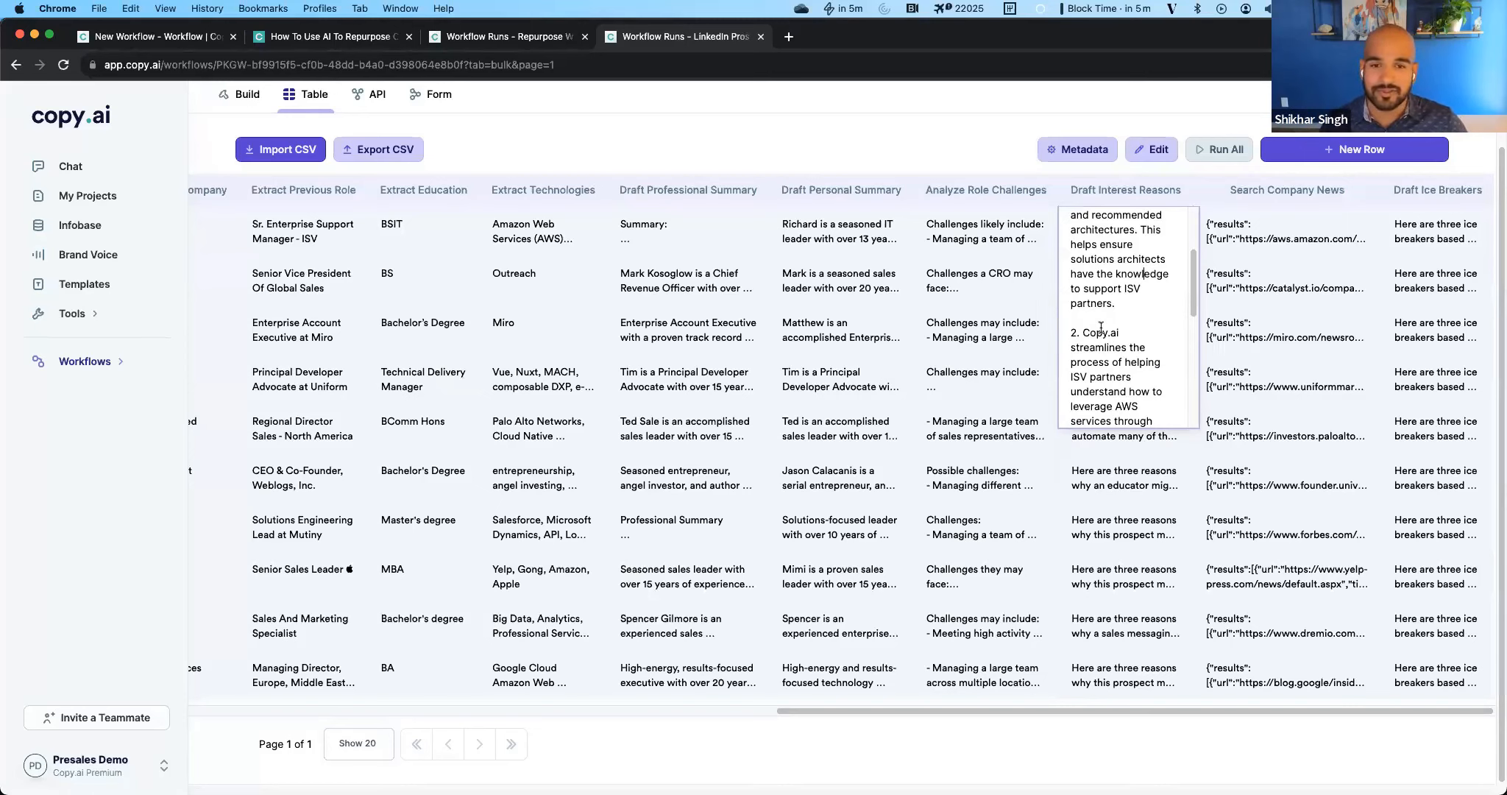
# Skim the Search Company News results for the first-row prospect and close the cell.
pyautogui.click(1264, 238)
pyautogui.scroll(-3, 1317, 265)
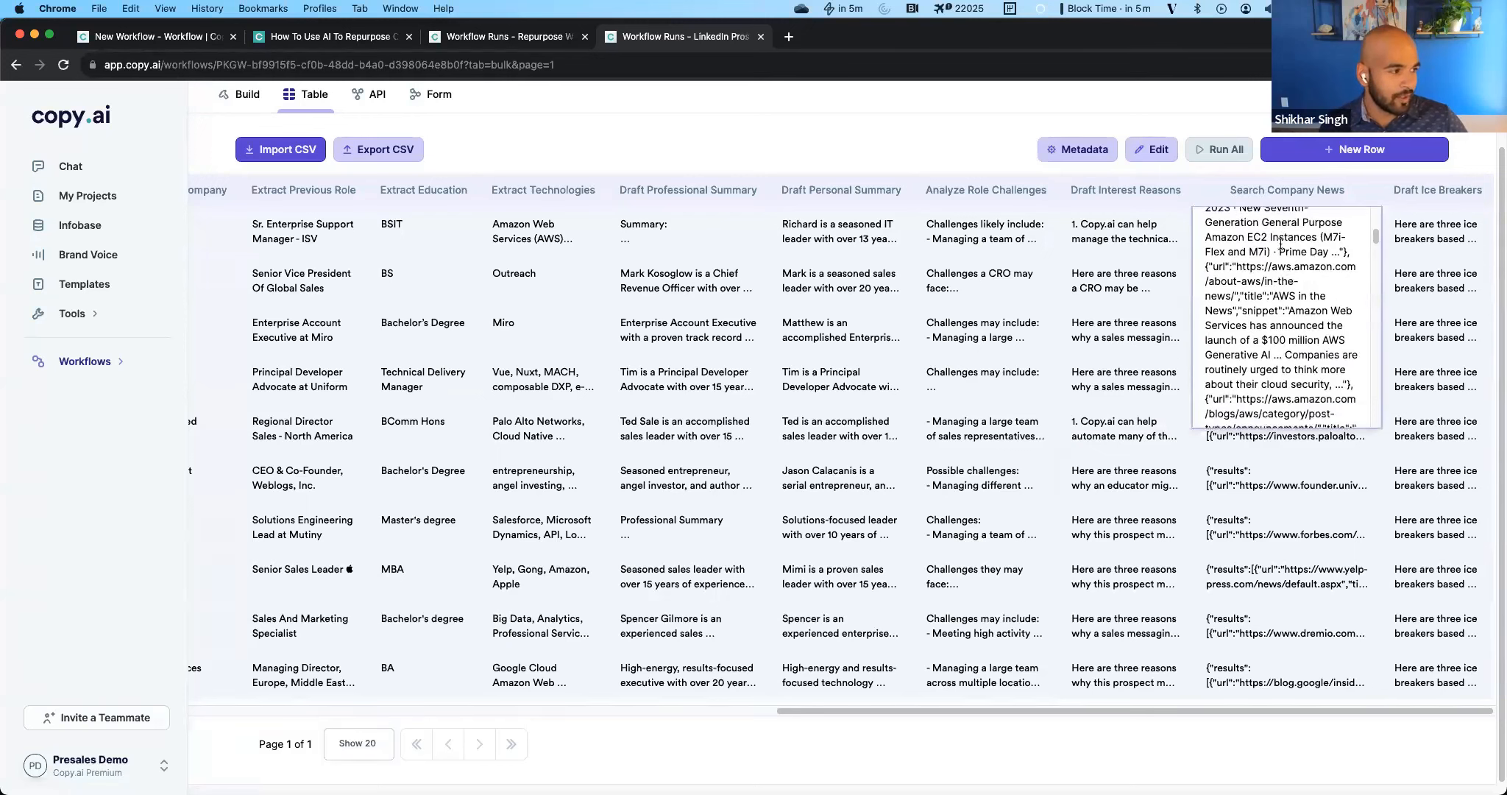
pyautogui.scroll(1, 1300, 253)
pyautogui.click(1417, 279)
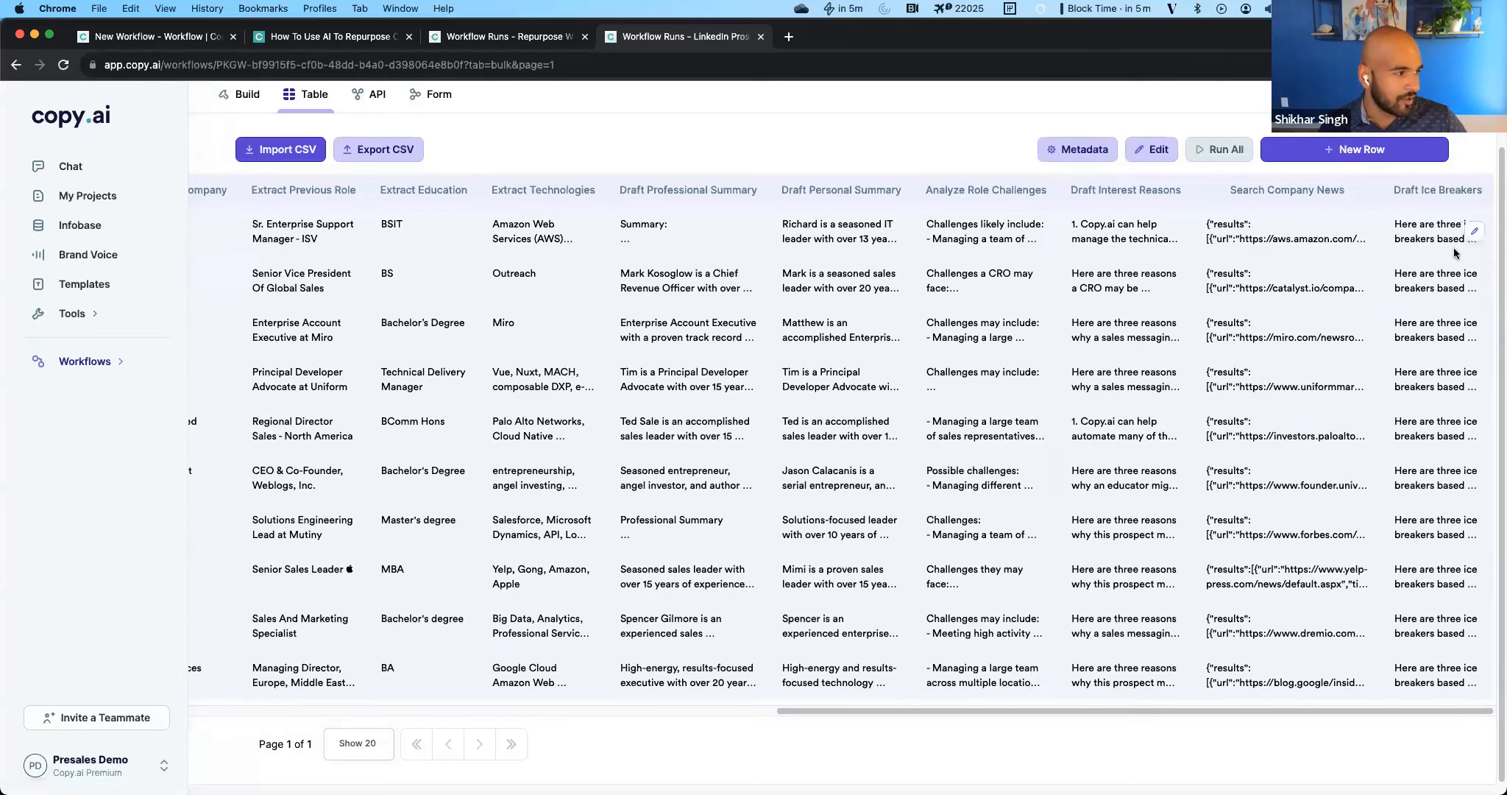
# Read all three Draft Ice Breakers for the Catalyst Software prospect, and return to the first columns of the table.
pyautogui.click(1448, 275)
pyautogui.scroll(-3, 1439, 360)
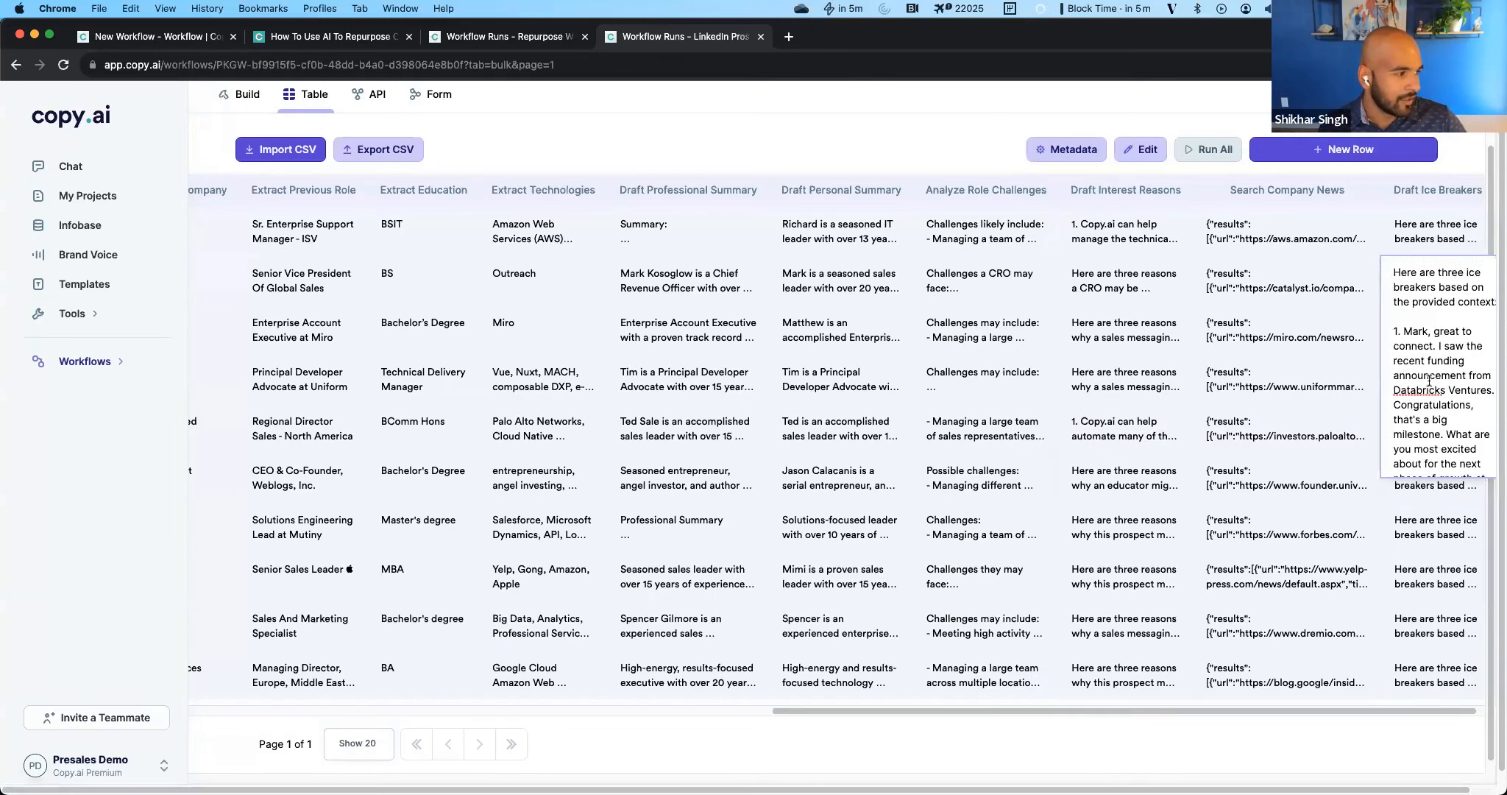
pyautogui.scroll(-2, 1429, 380)
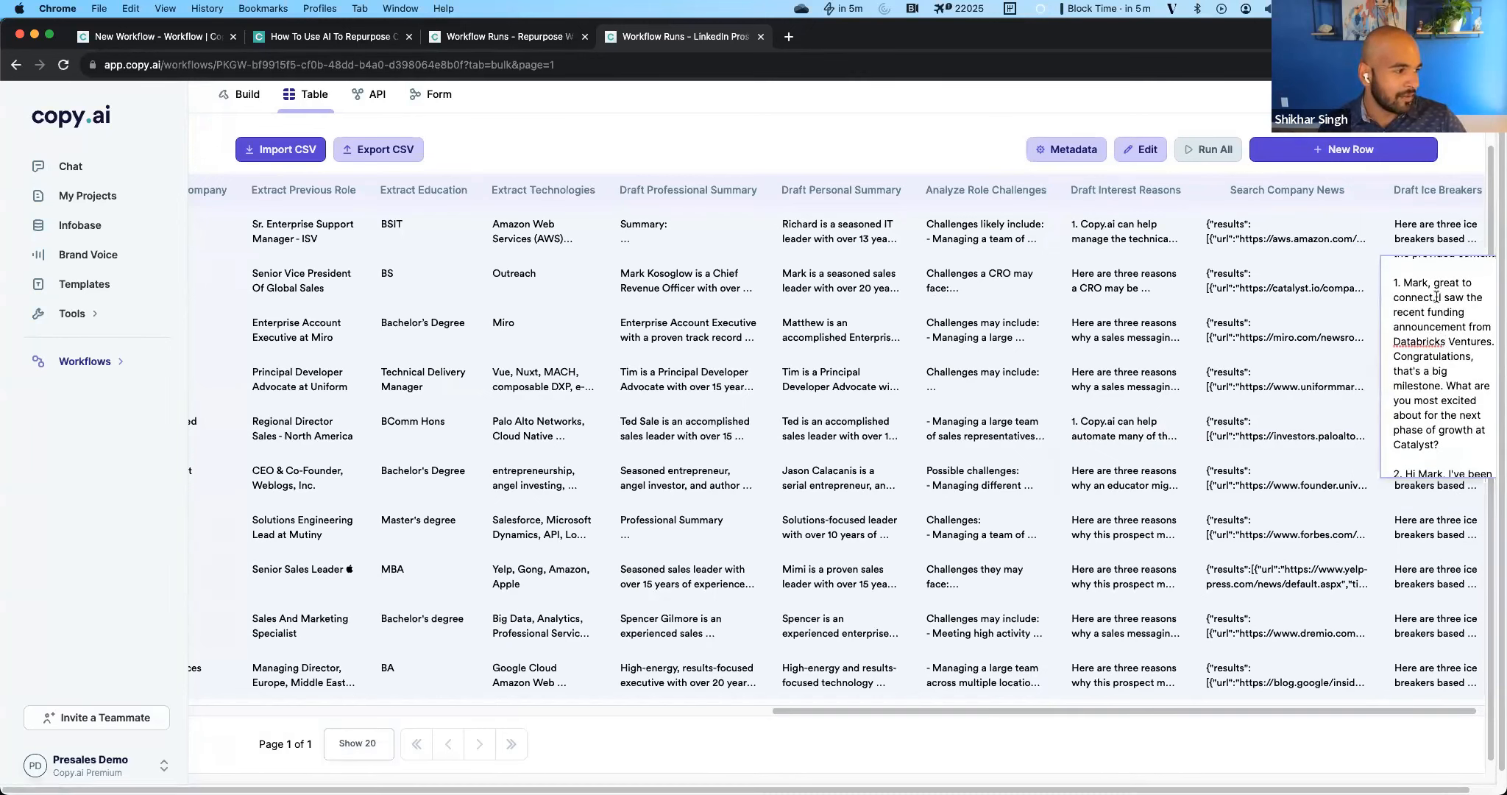
pyautogui.moveTo(1438, 297); pyautogui.dragTo(1448, 339)
pyautogui.click(1448, 339)
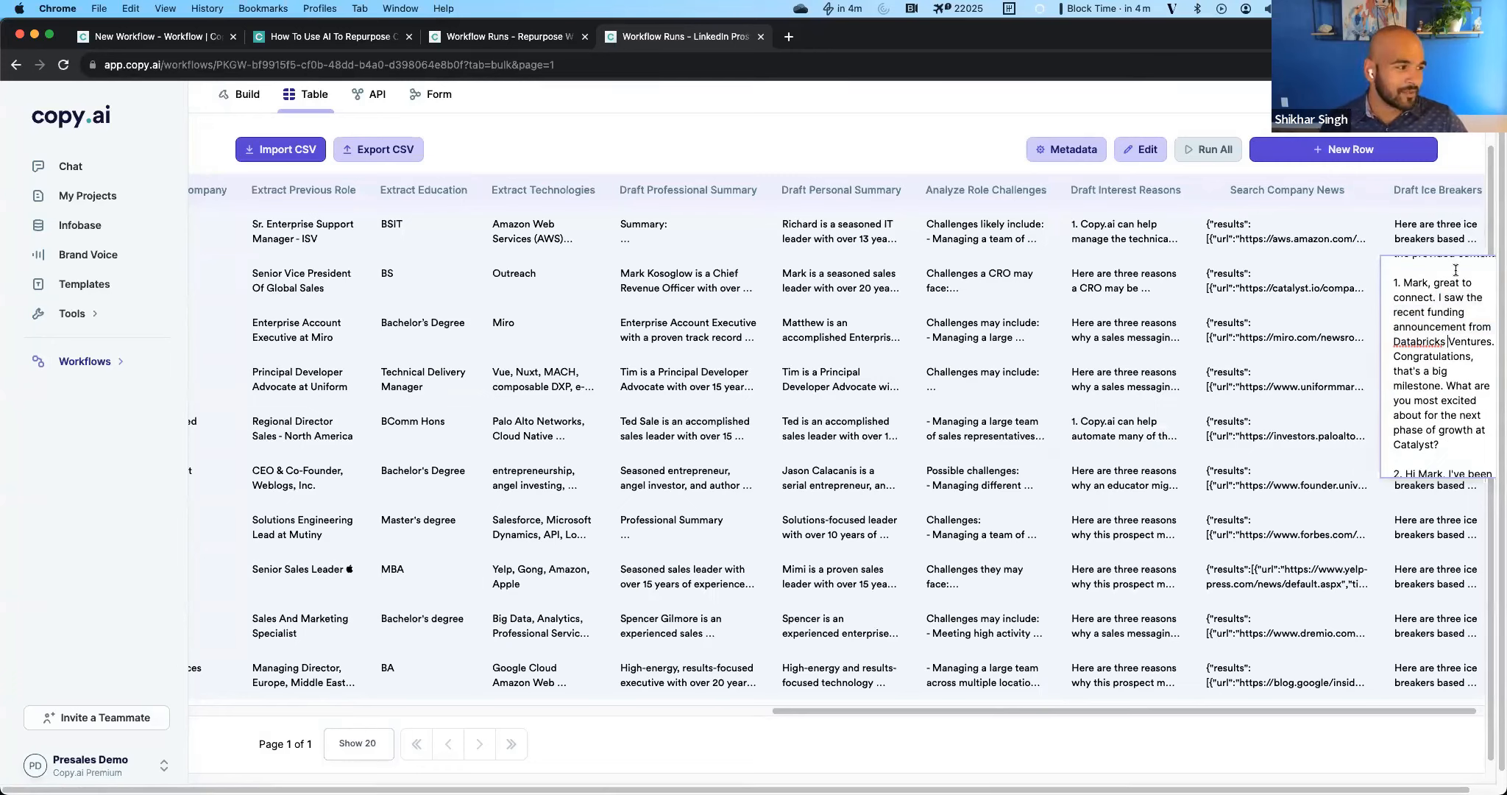
pyautogui.scroll(-3, 1437, 428)
pyautogui.scroll(-4, 1438, 428)
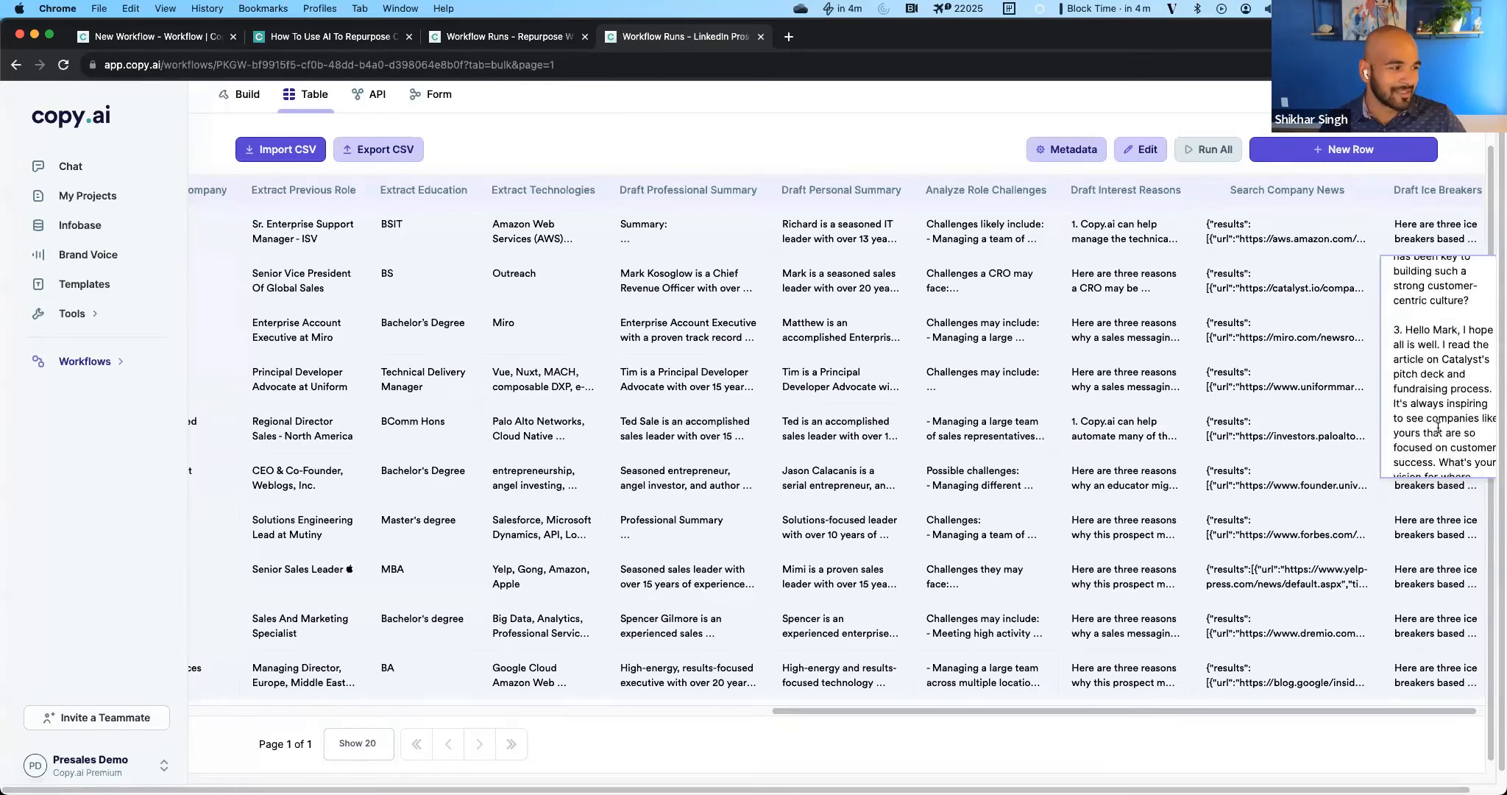
pyautogui.scroll(1, 1438, 427)
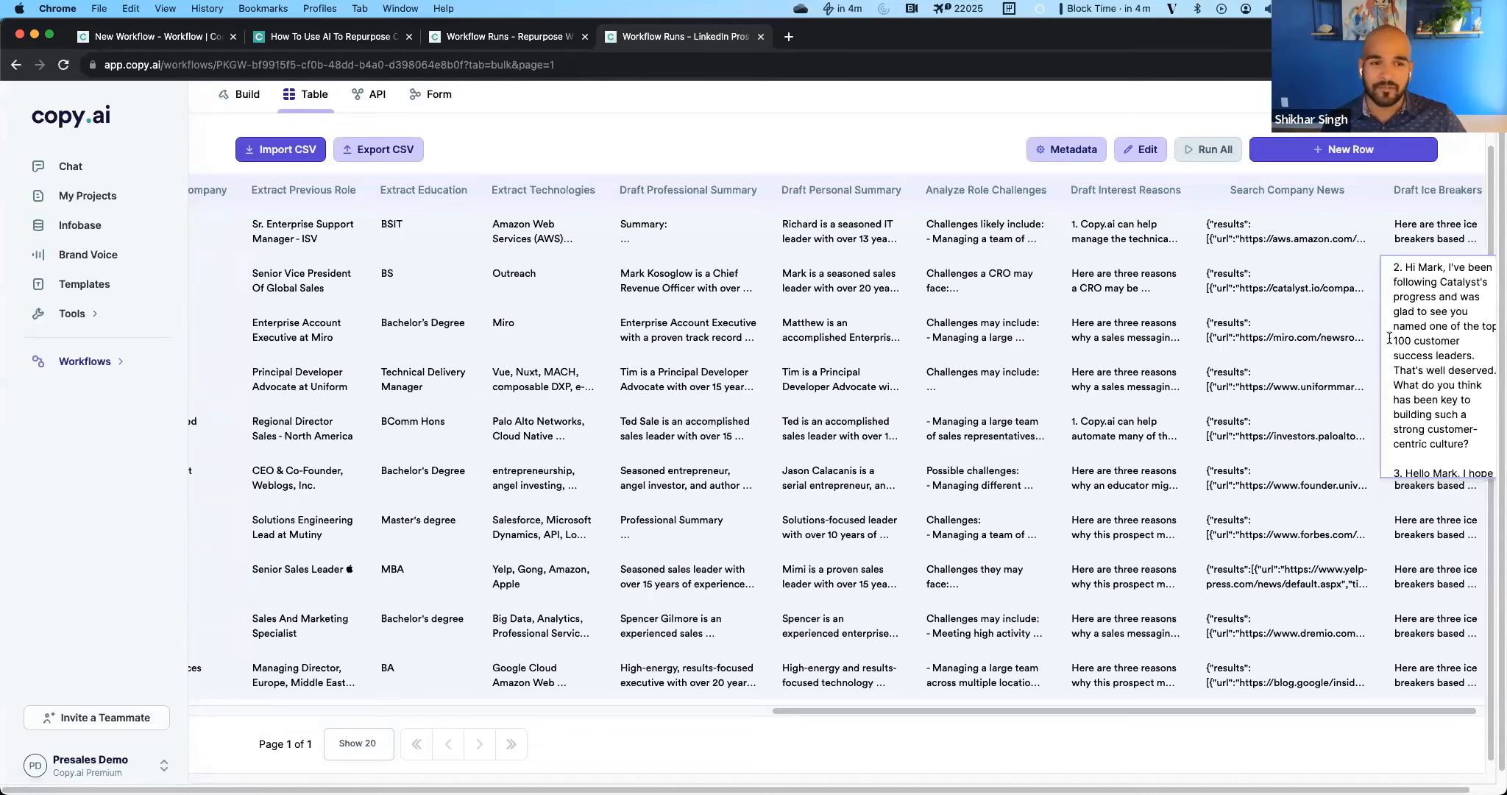
pyautogui.moveTo(1214, 711); pyautogui.dragTo(634, 710)
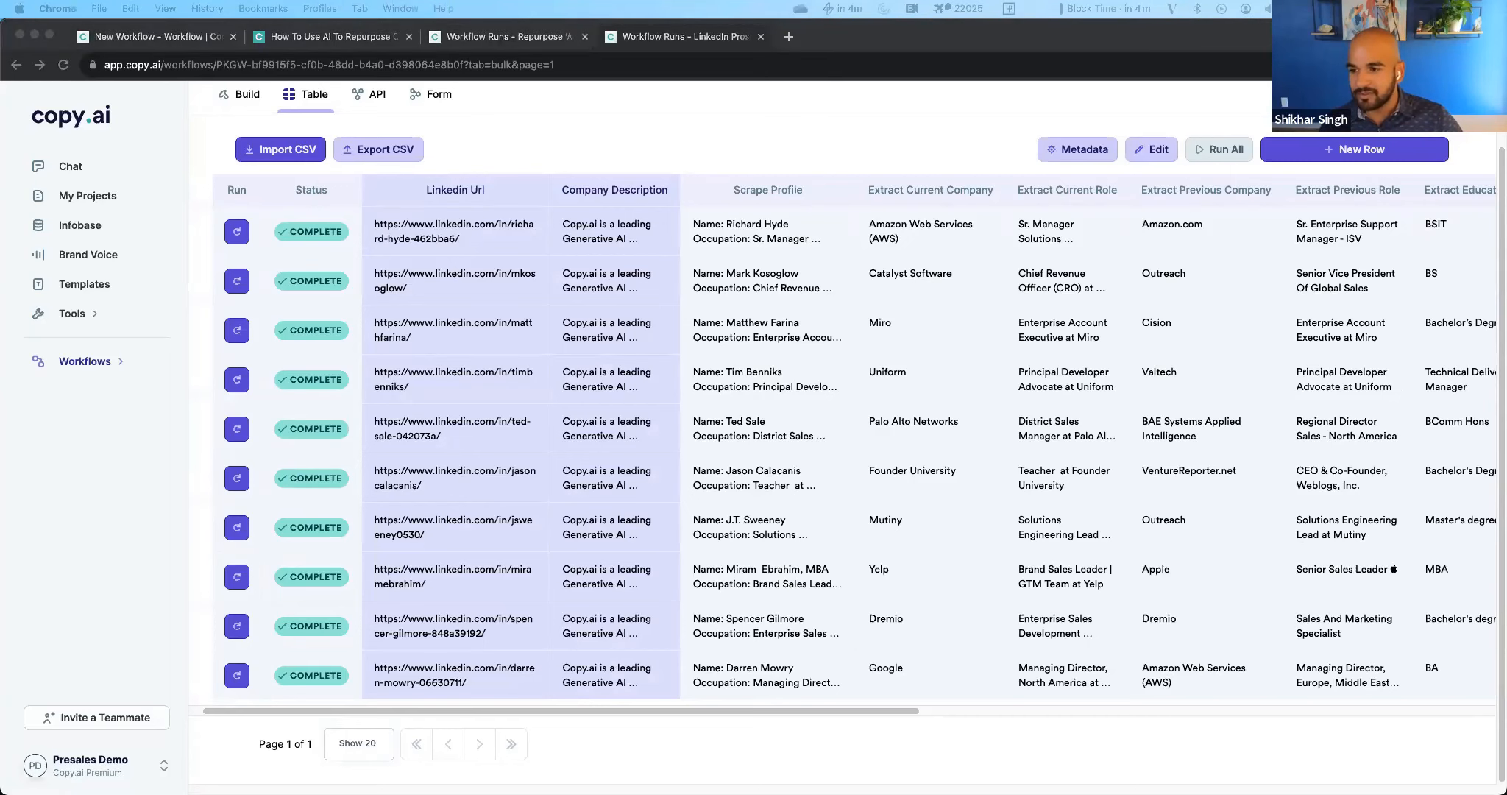
# Switch to the Workflows 101 Webinar 2 presentation in PowerPoint and show slide 17, Builder Cheat Sheet.
pyautogui.moveTo(0, 9); pyautogui.dragTo(443, 7)
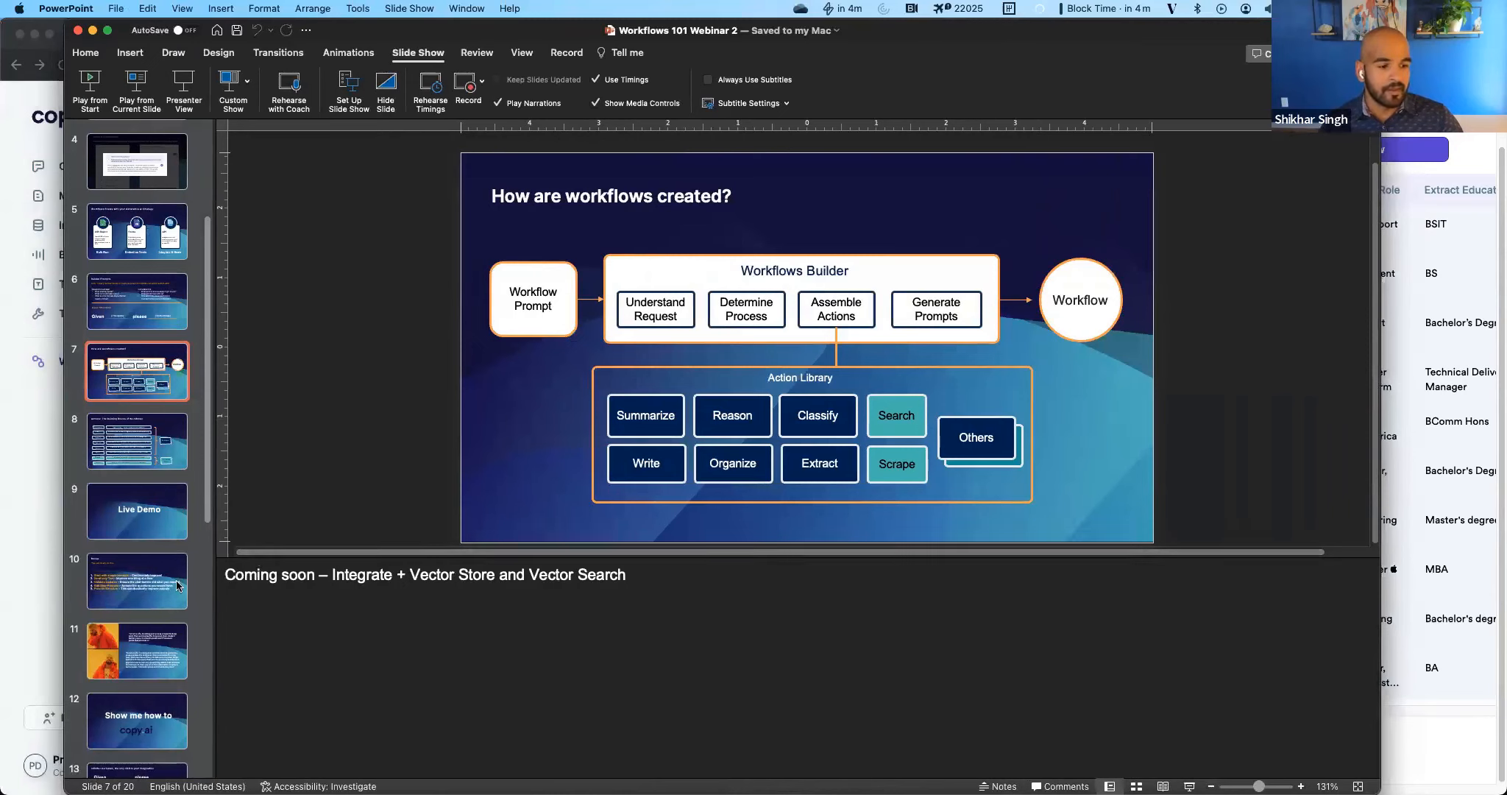
pyautogui.scroll(-5, 177, 584)
pyautogui.scroll(-8, 172, 595)
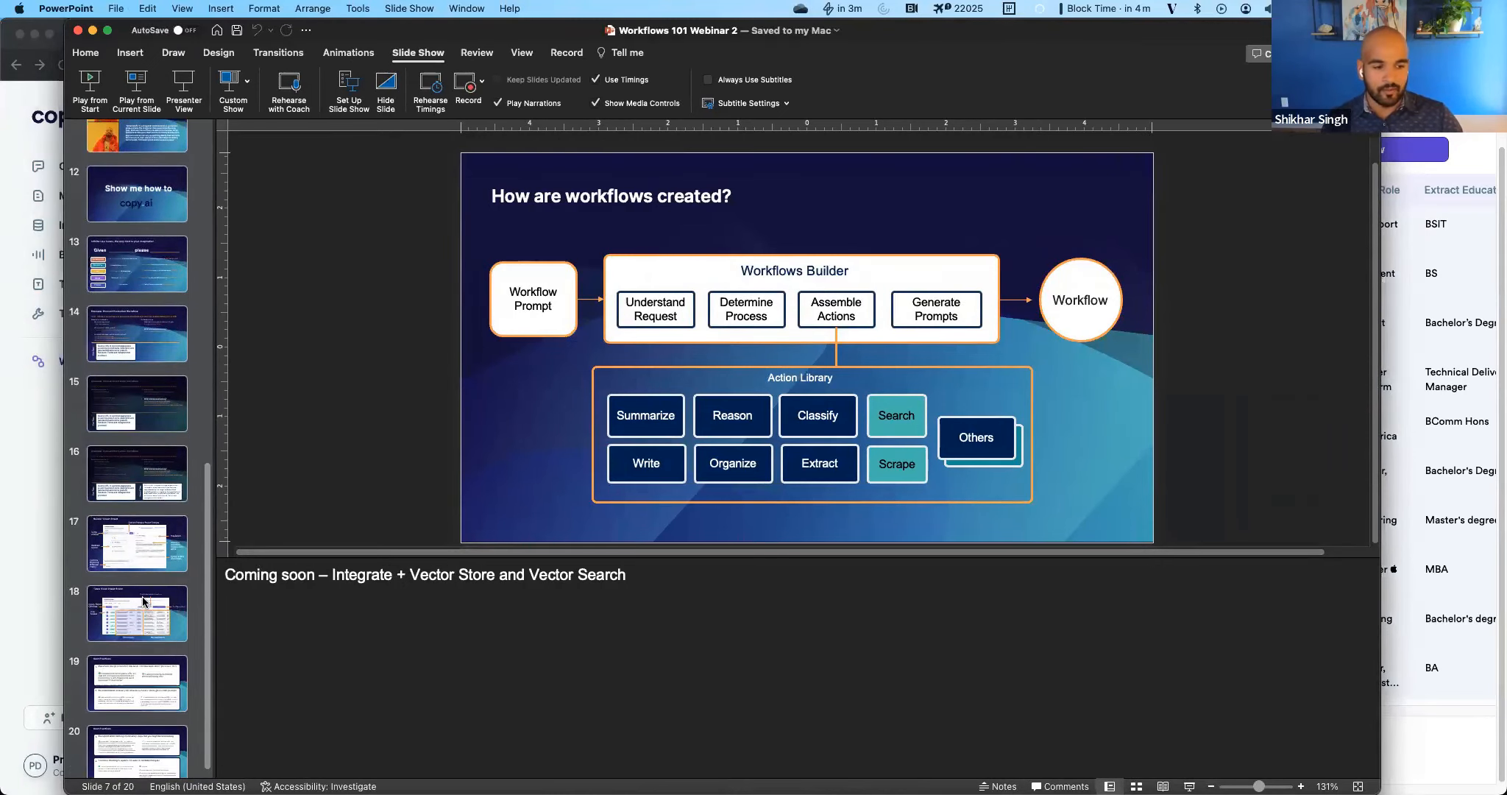
pyautogui.click(135, 562)
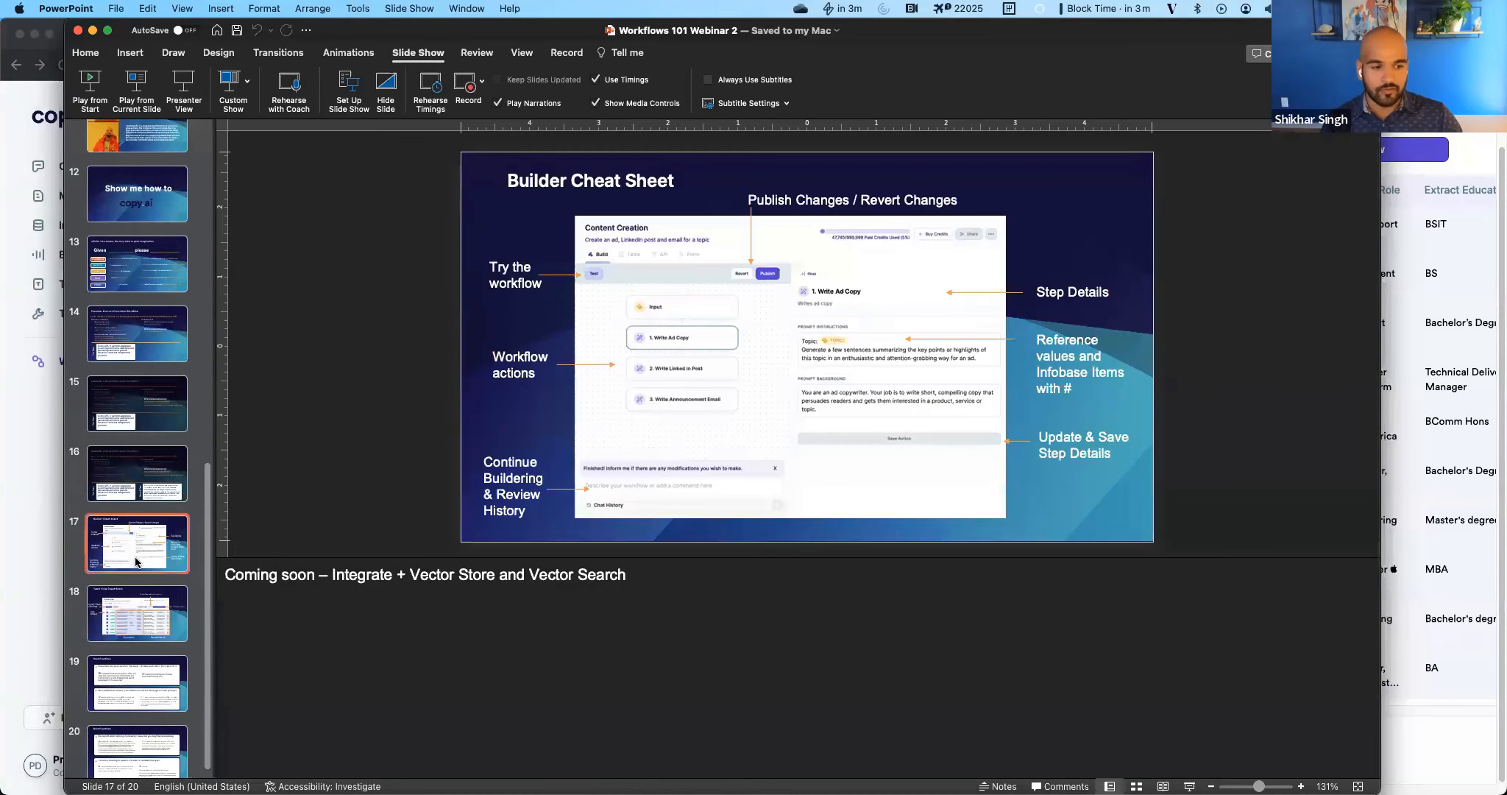